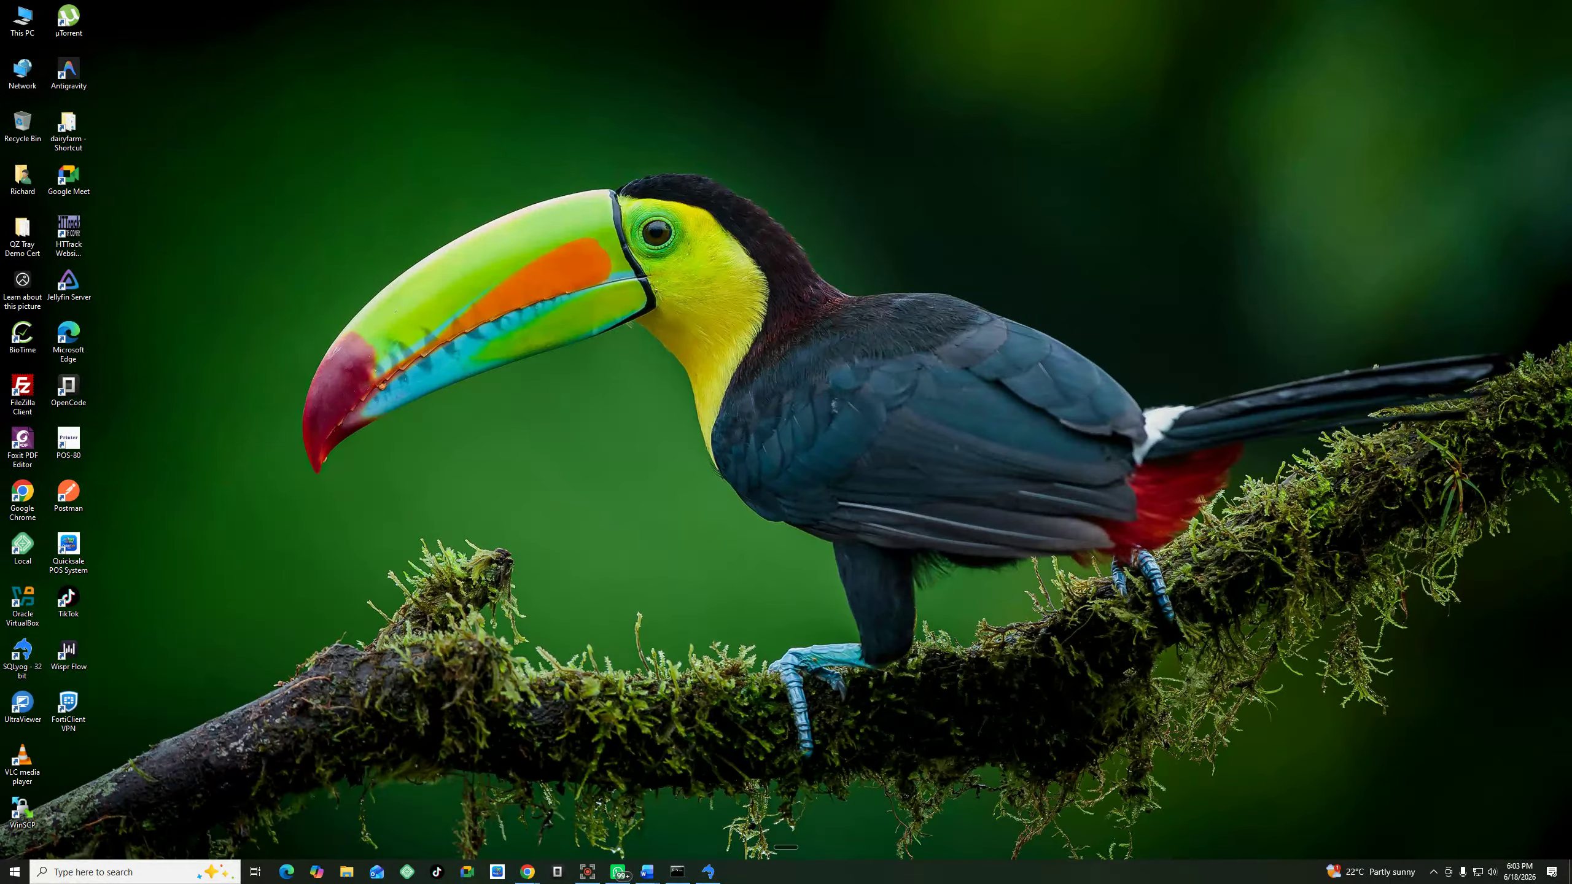
Switch to WhatsApp and look through the Data science April 2026 group chat for the shared sales workbook.
left_click(626, 873)
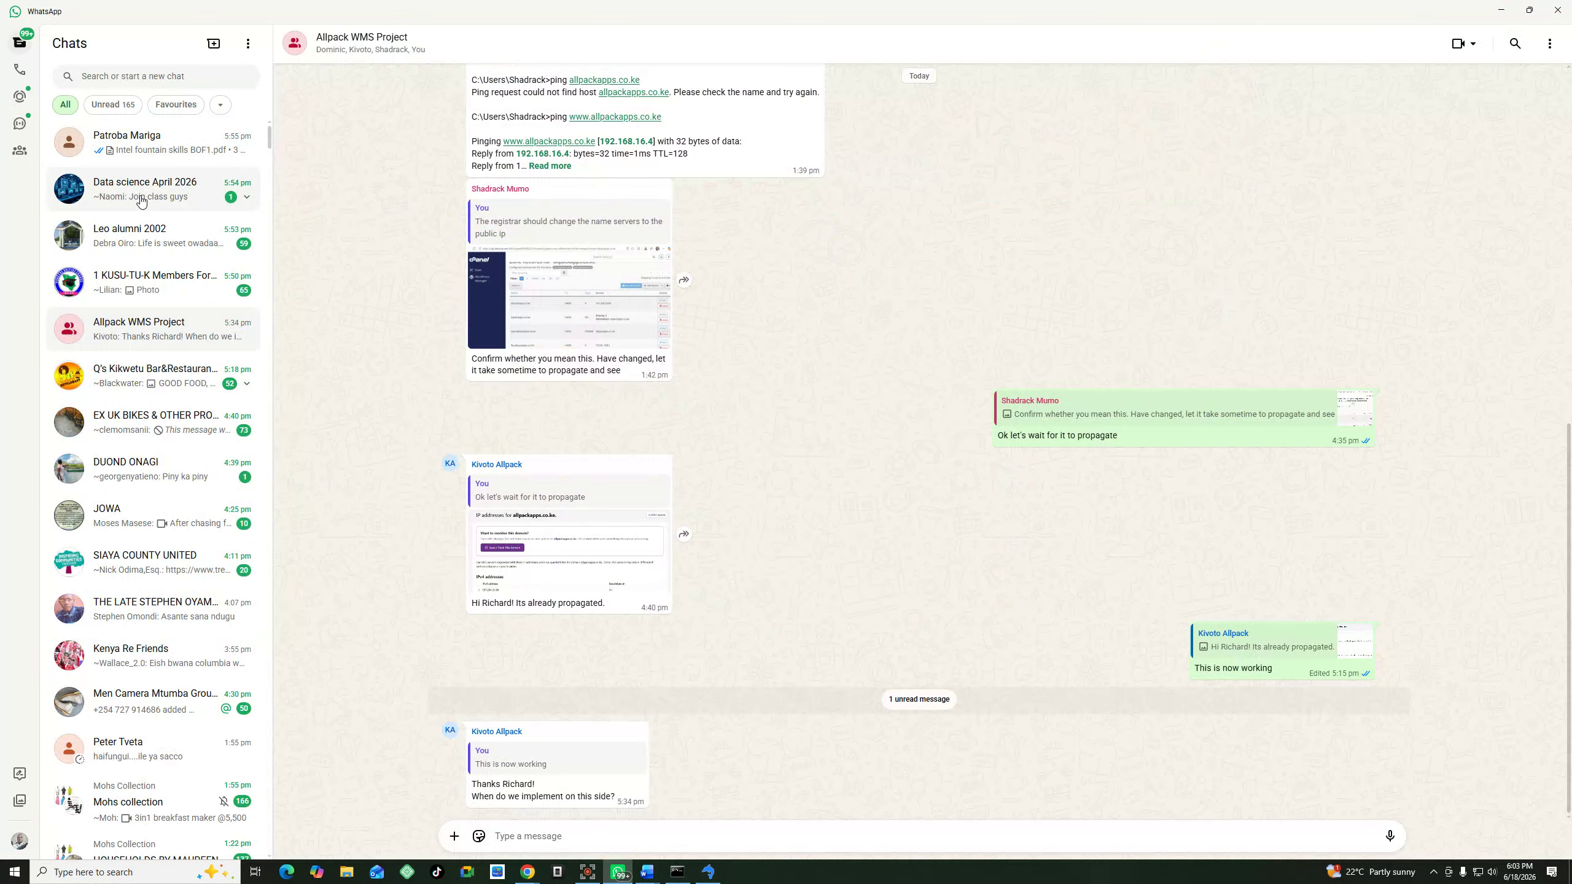
left_click(141, 197)
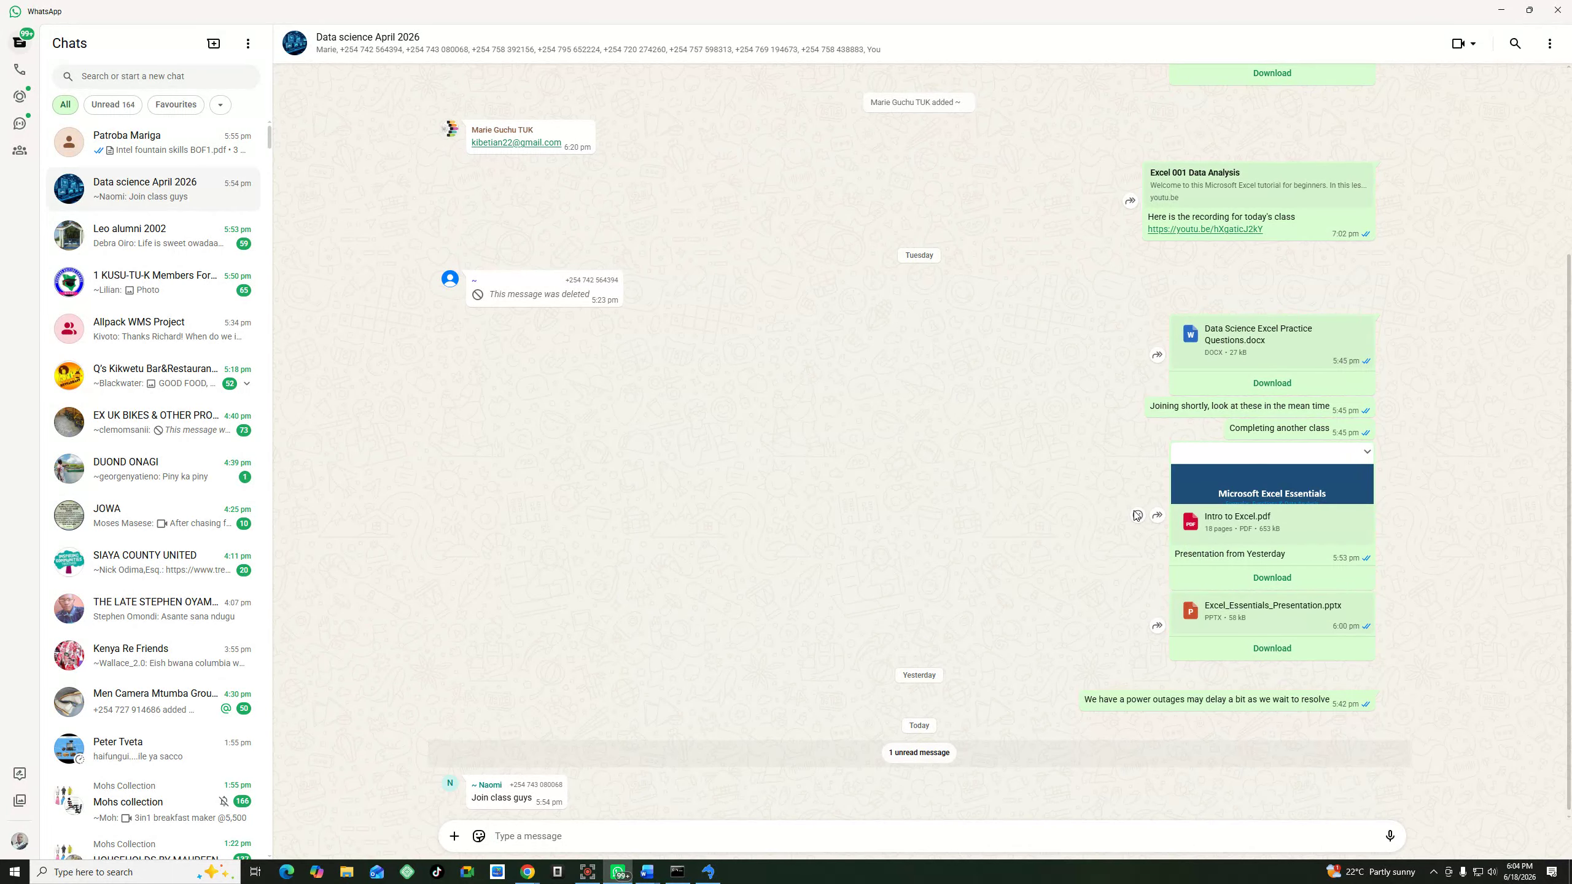
scroll(1136, 518, "up", 3)
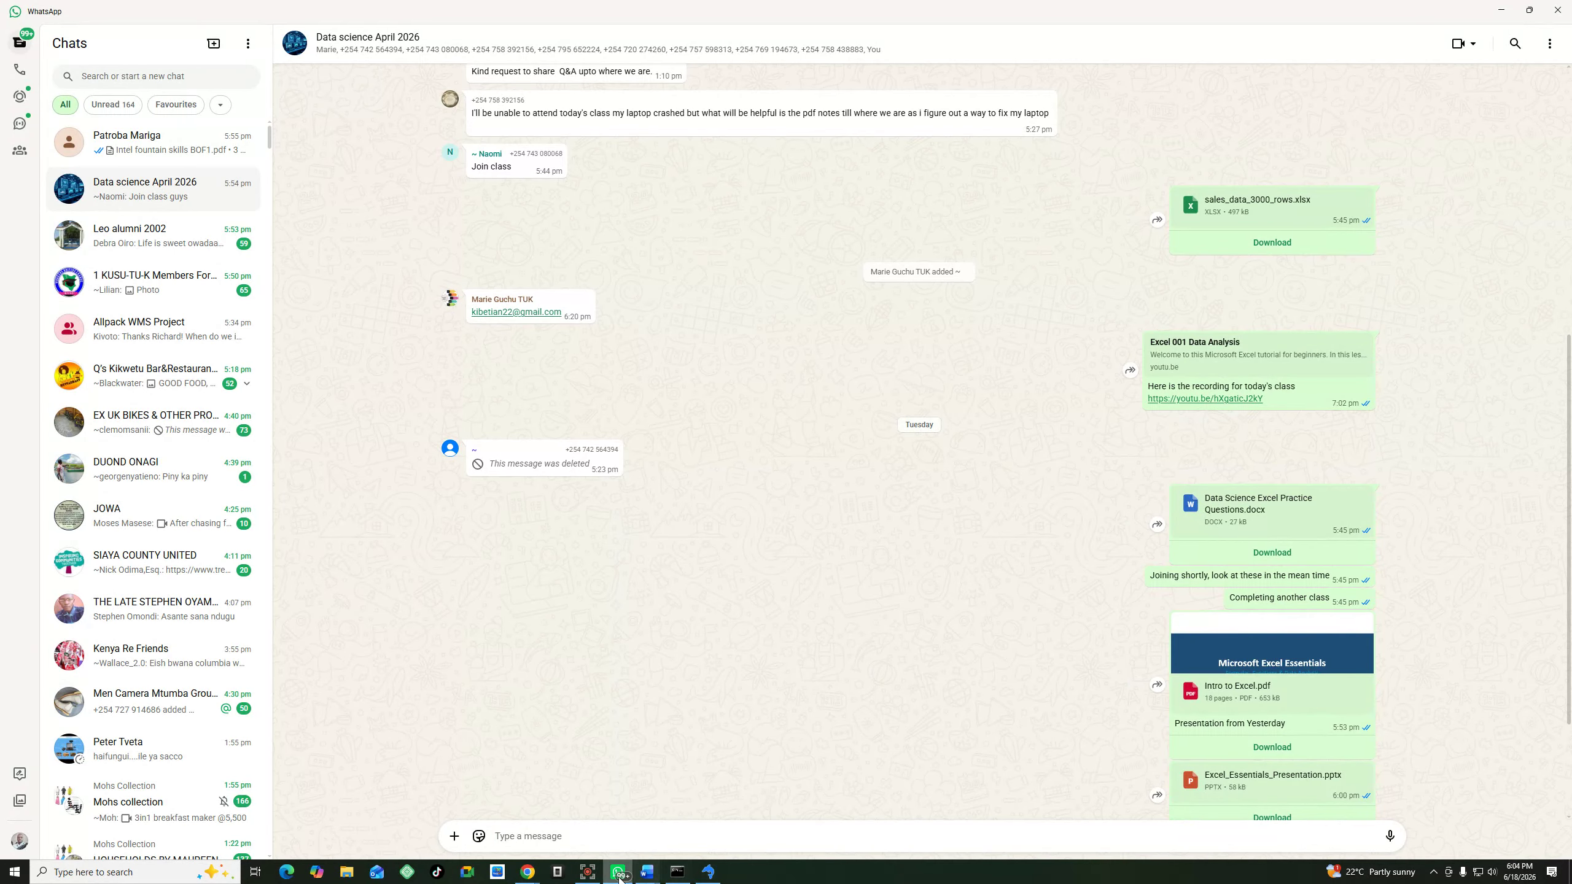
Search the computer for the file sales_data_3000.
left_click(192, 880)
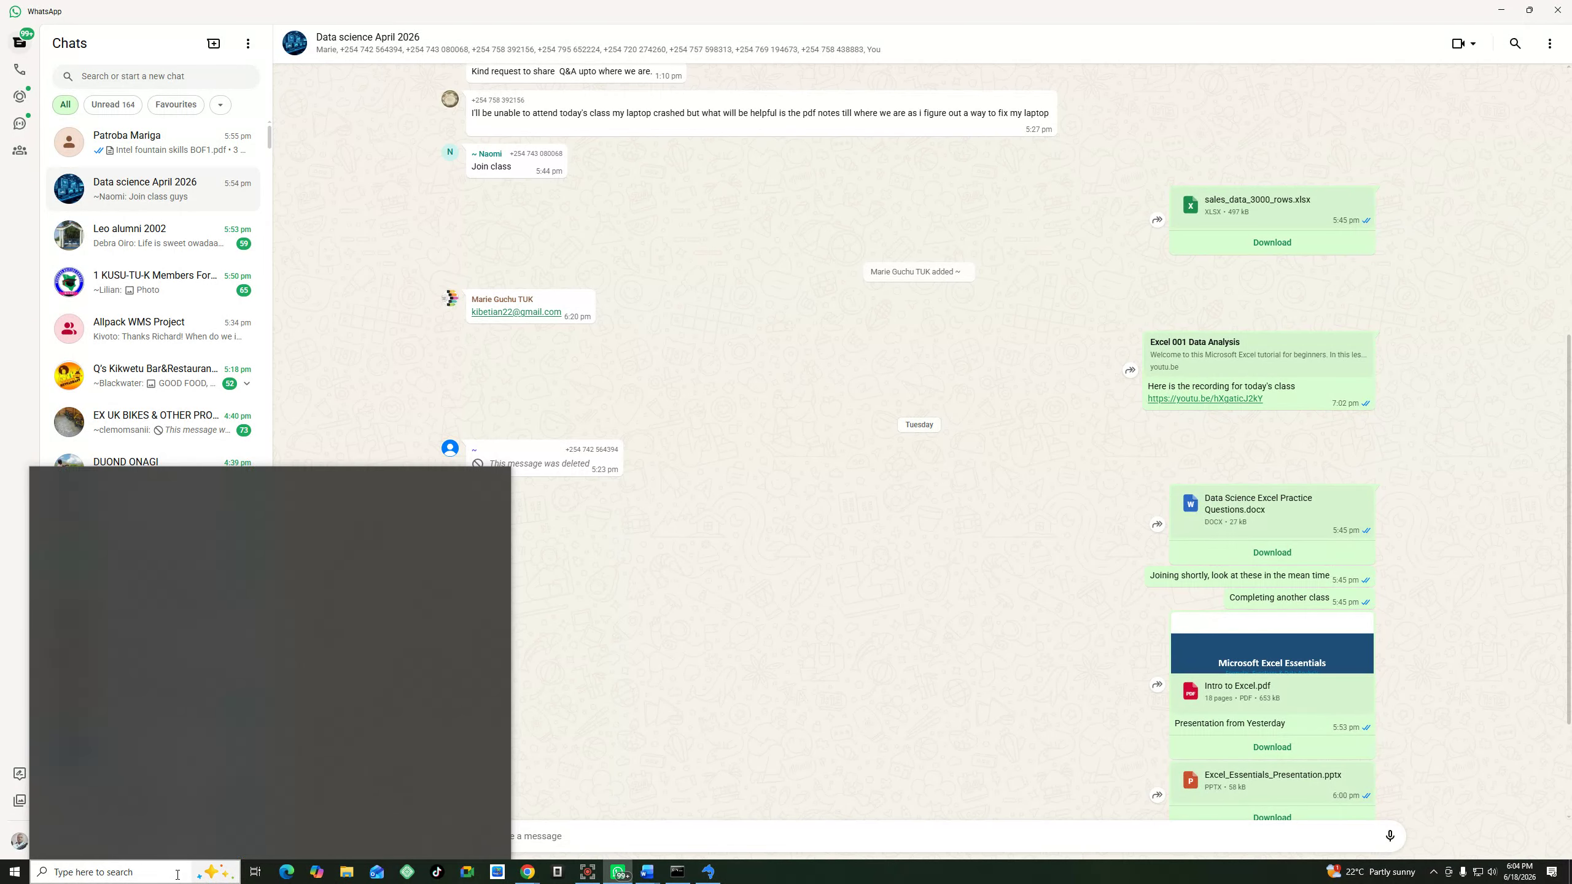
type("salesdata")
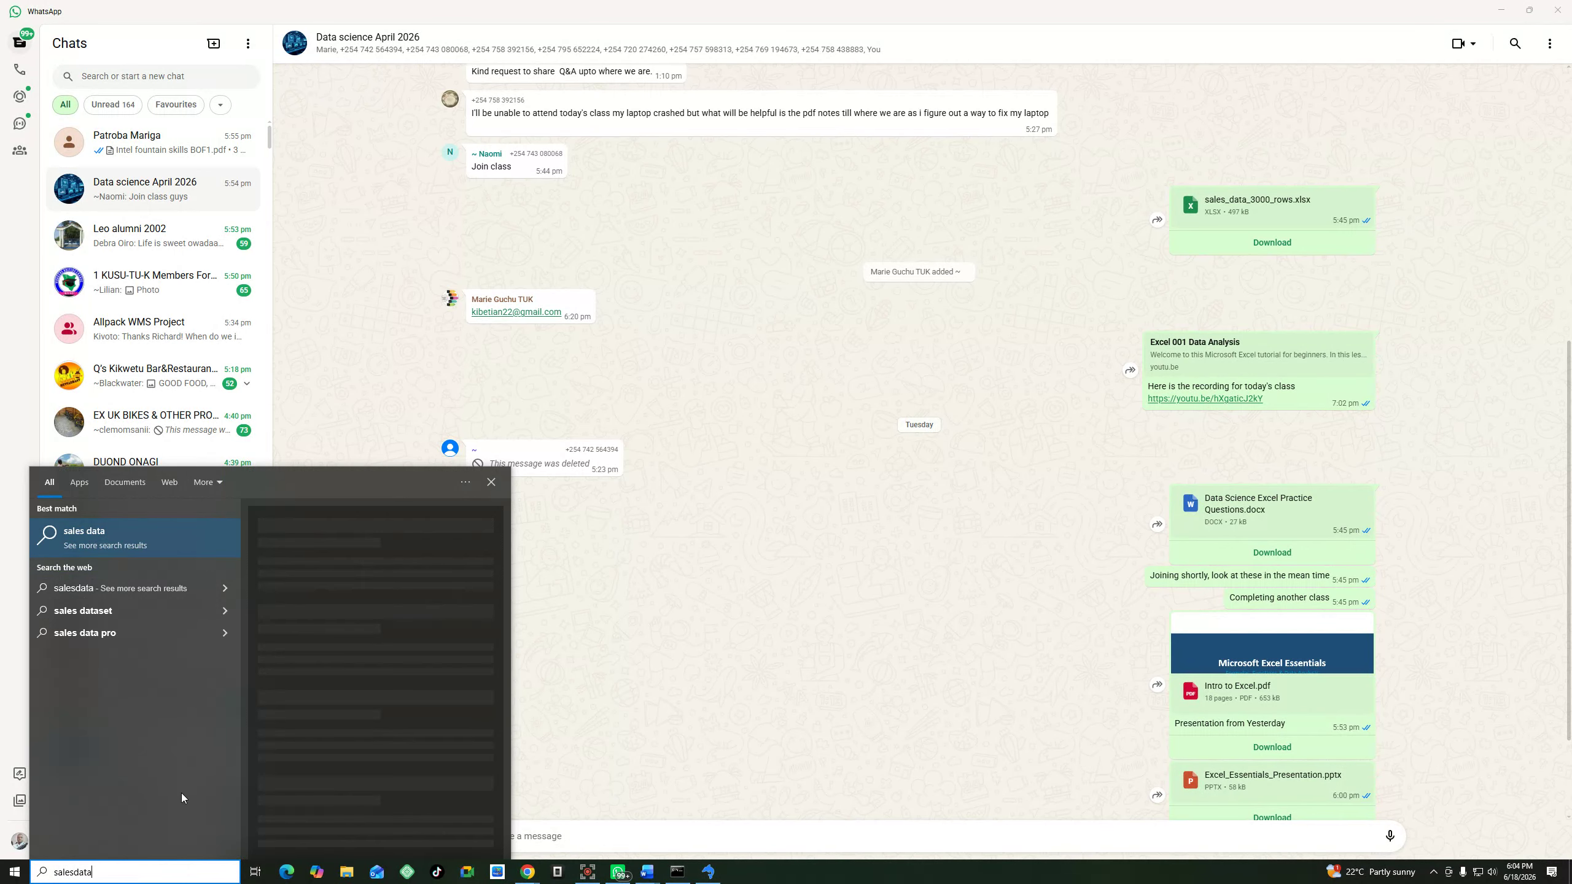
type("==")
key("BackSpace")
key("BackSpace")
key("BackSpace")
key("BackSpace")
key("BackSpace")
key("BackSpace")
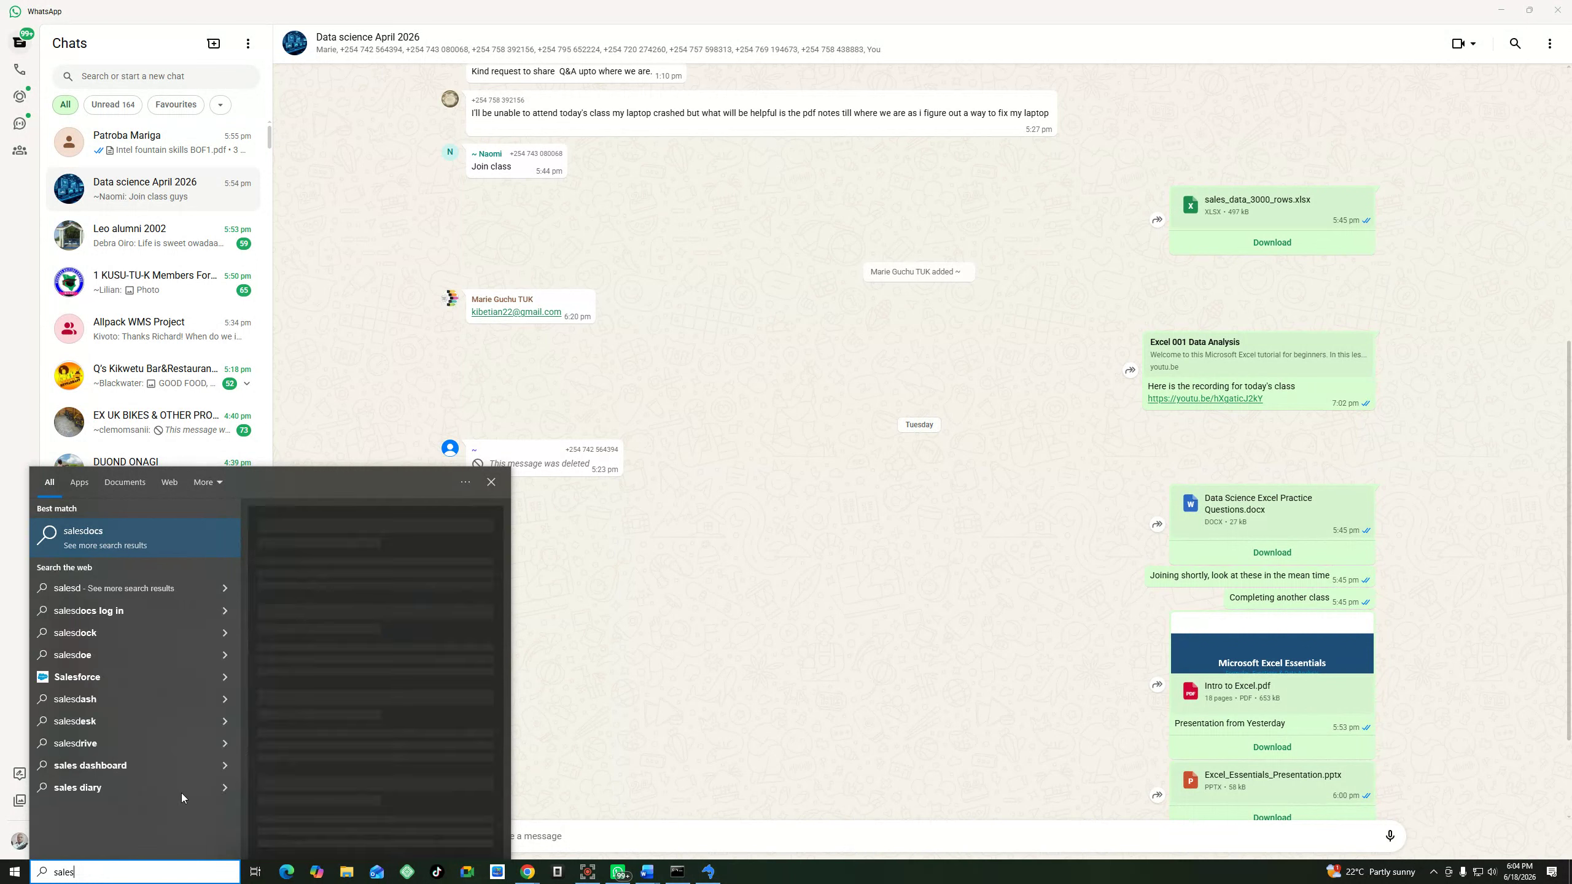
type("_data")
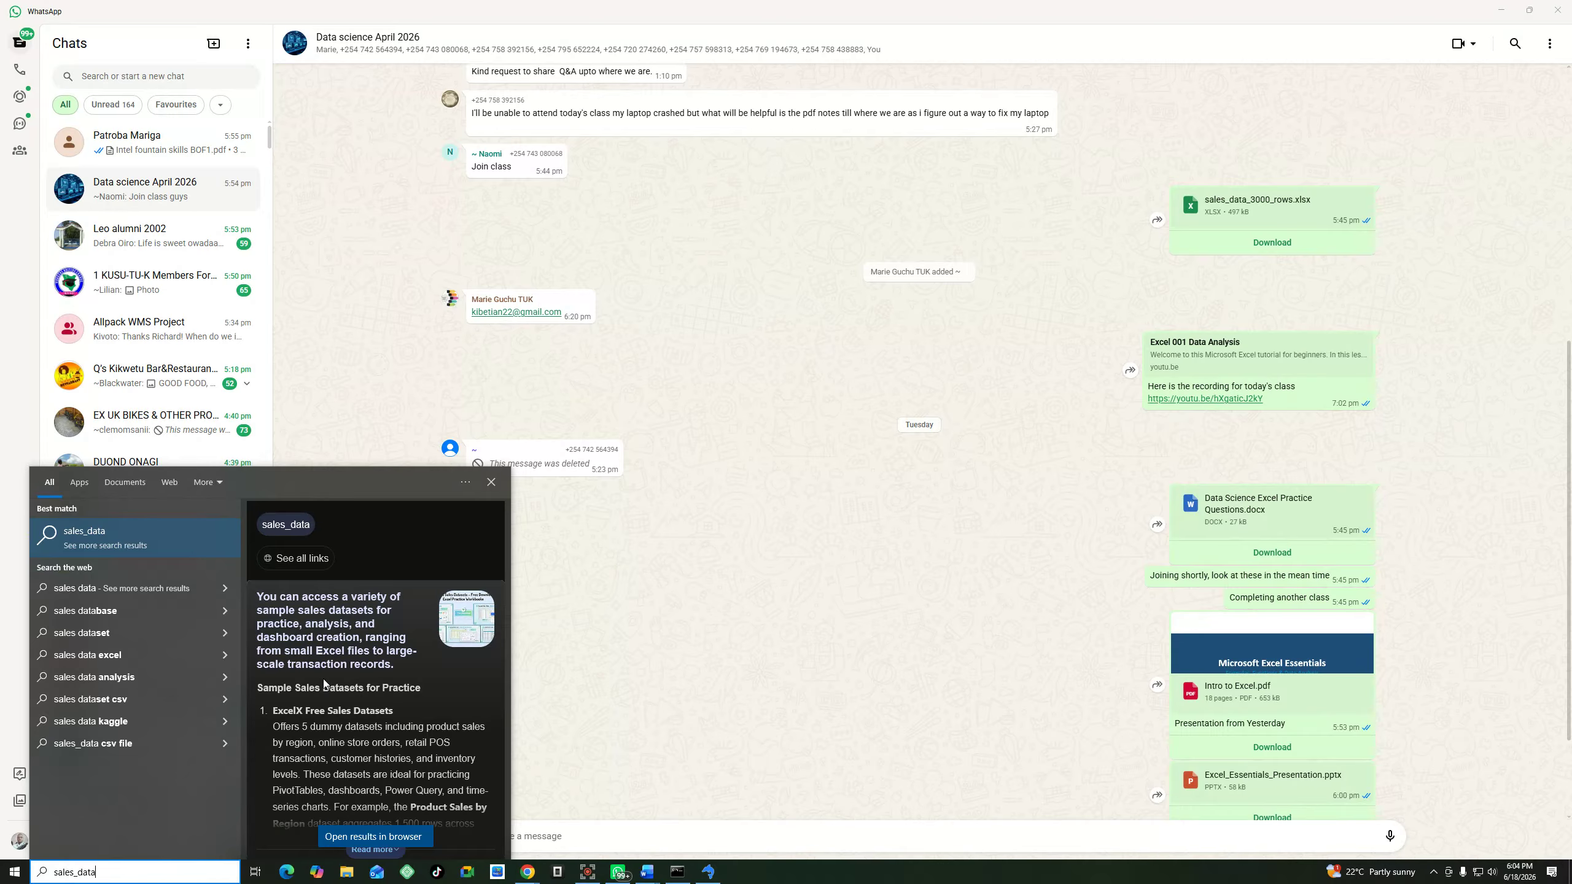
type("_")
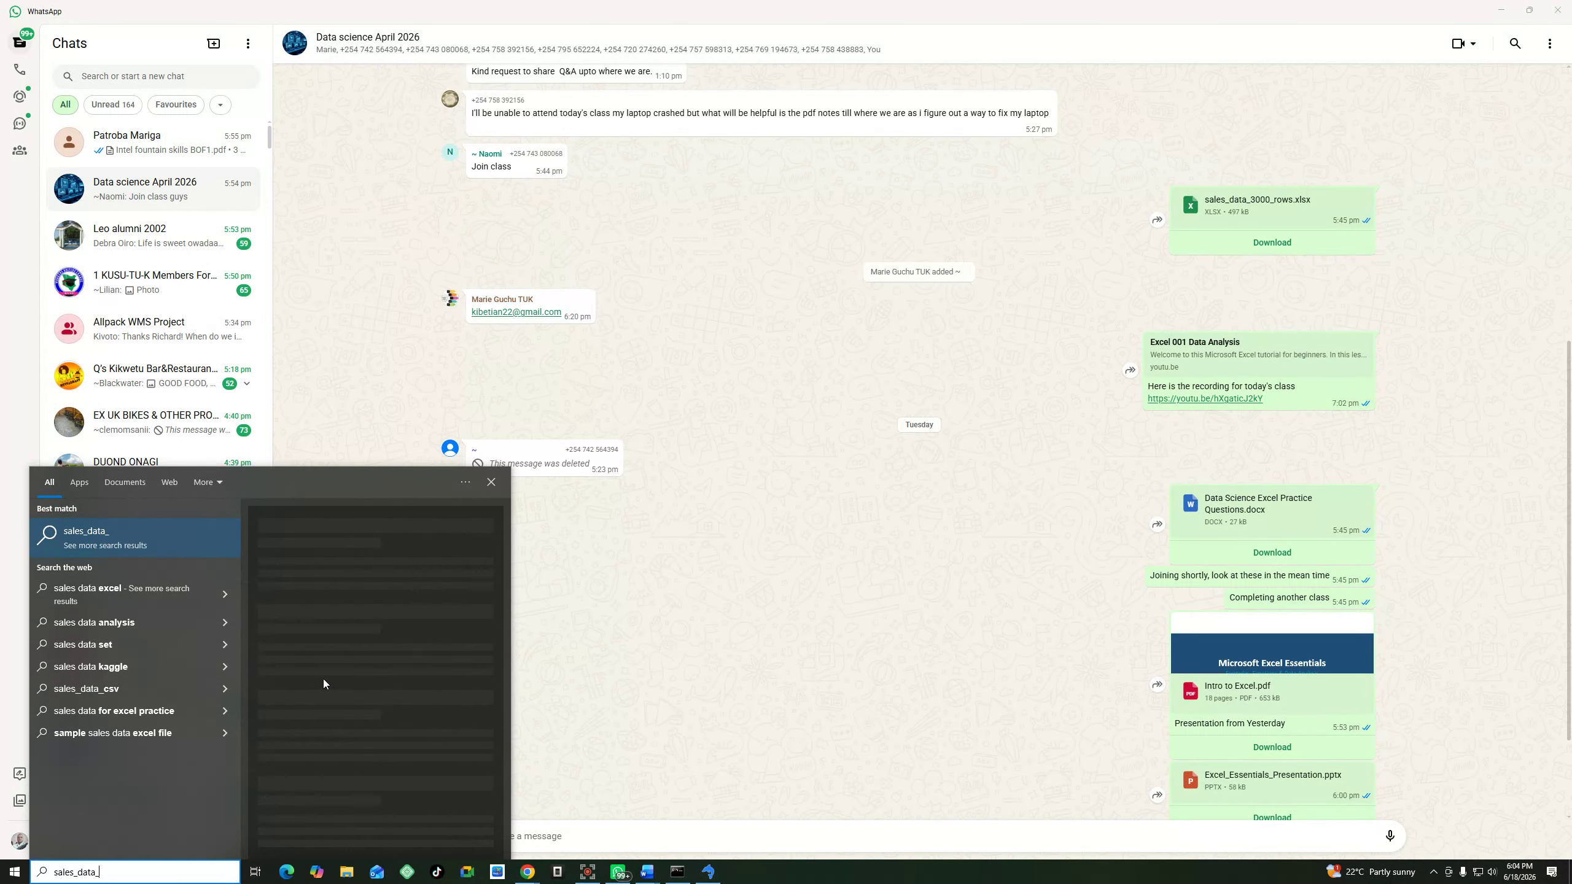
type("3000")
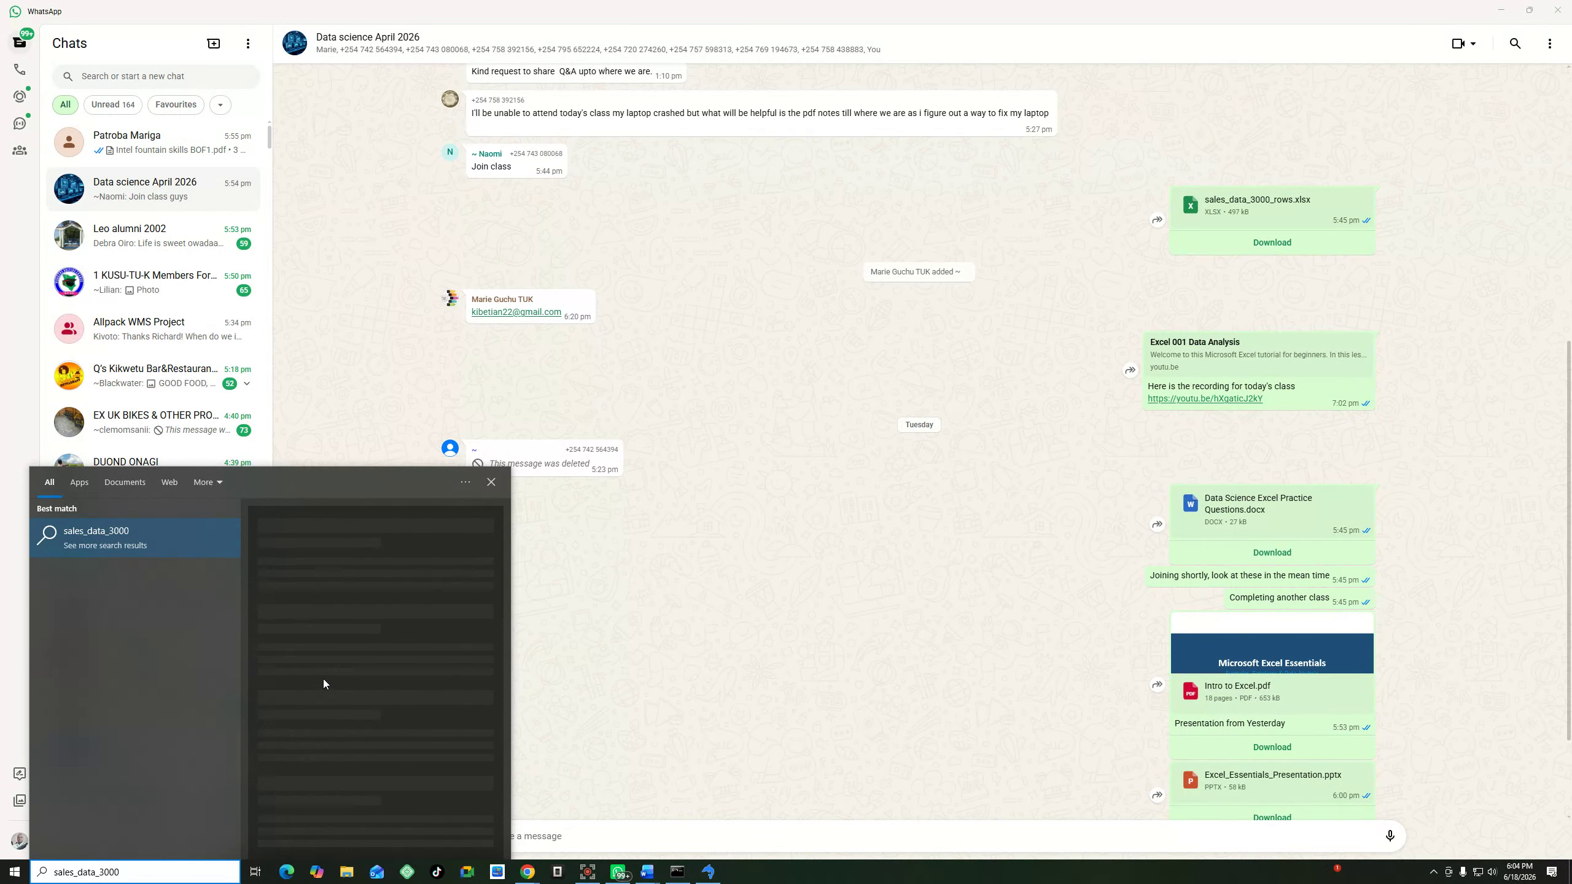
Leave the file search, minimize WhatsApp and close the Chrome window with the unreachable papertrack dashboard page.
left_click_drag(811, 306, 470, 313)
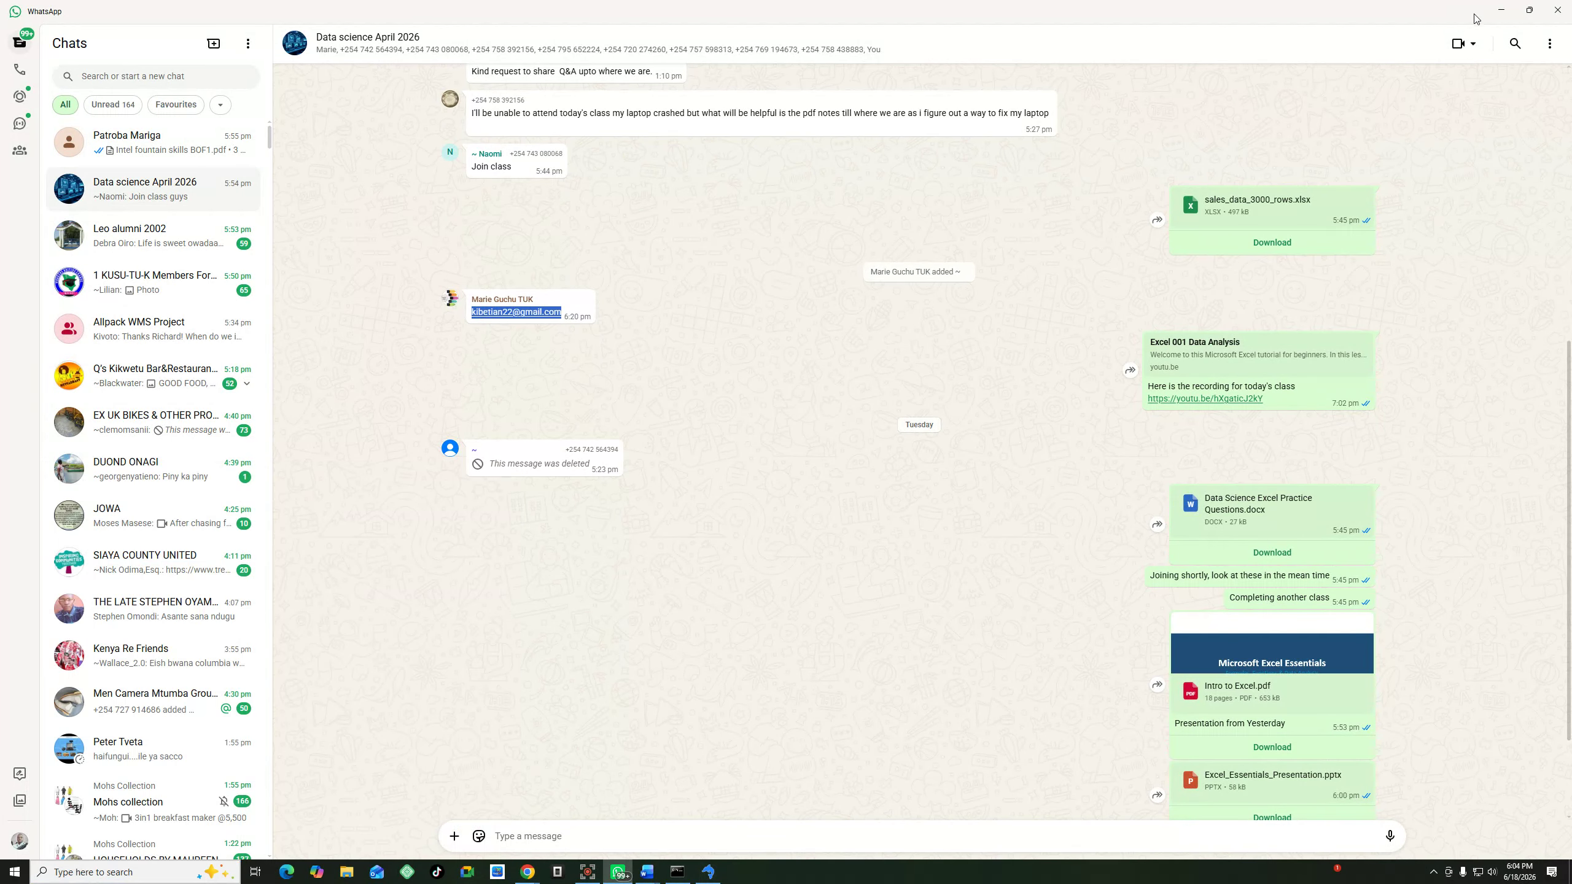
left_click(1500, 12)
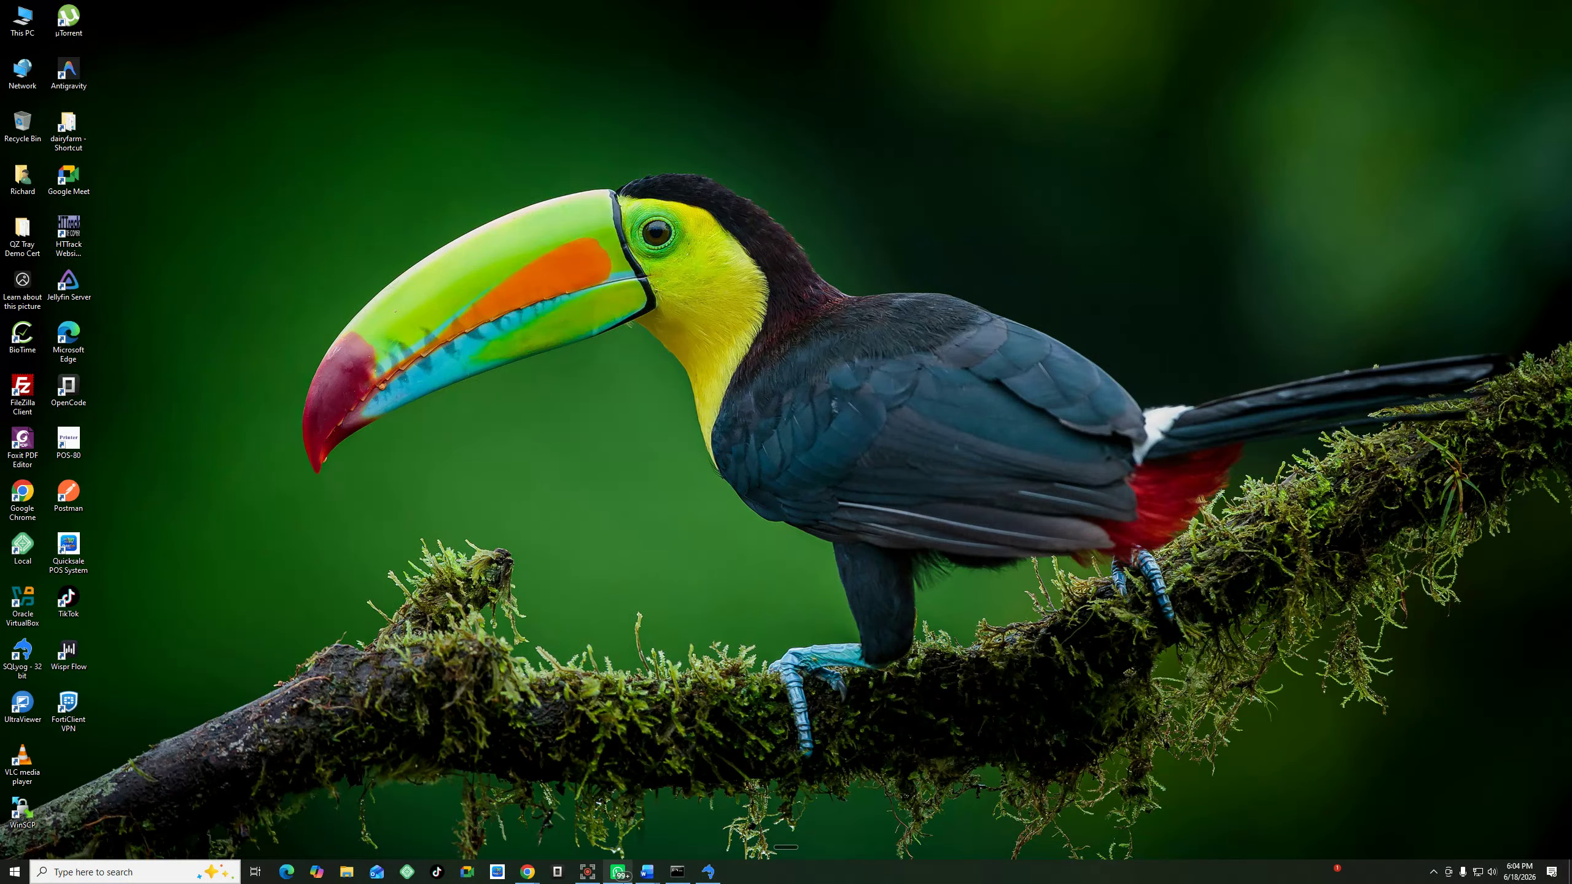
mouse_move(527, 872)
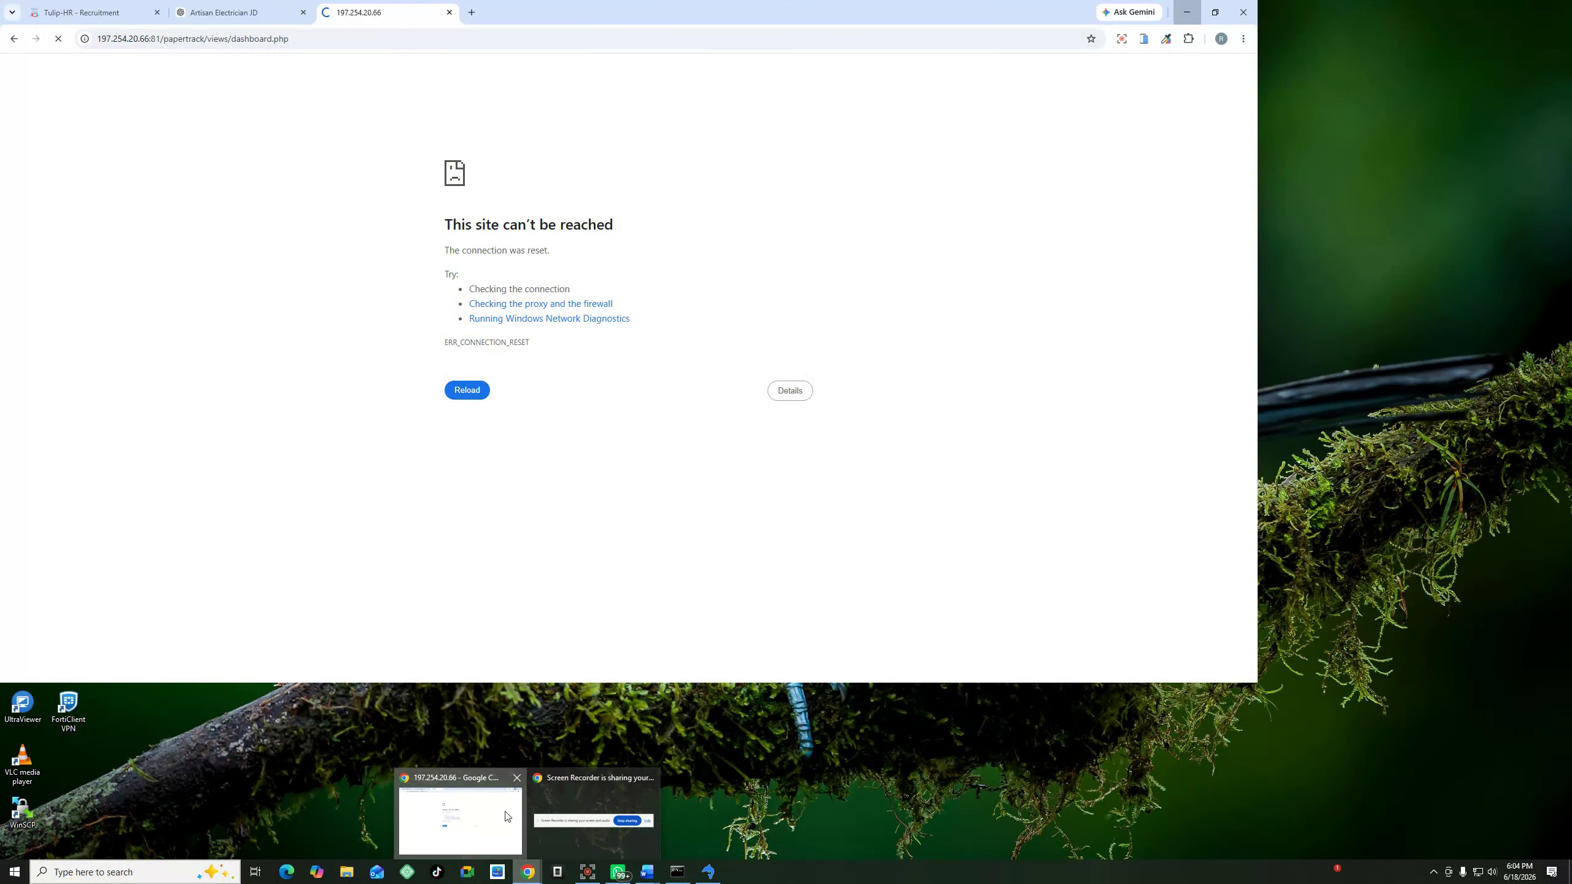
left_click(505, 828)
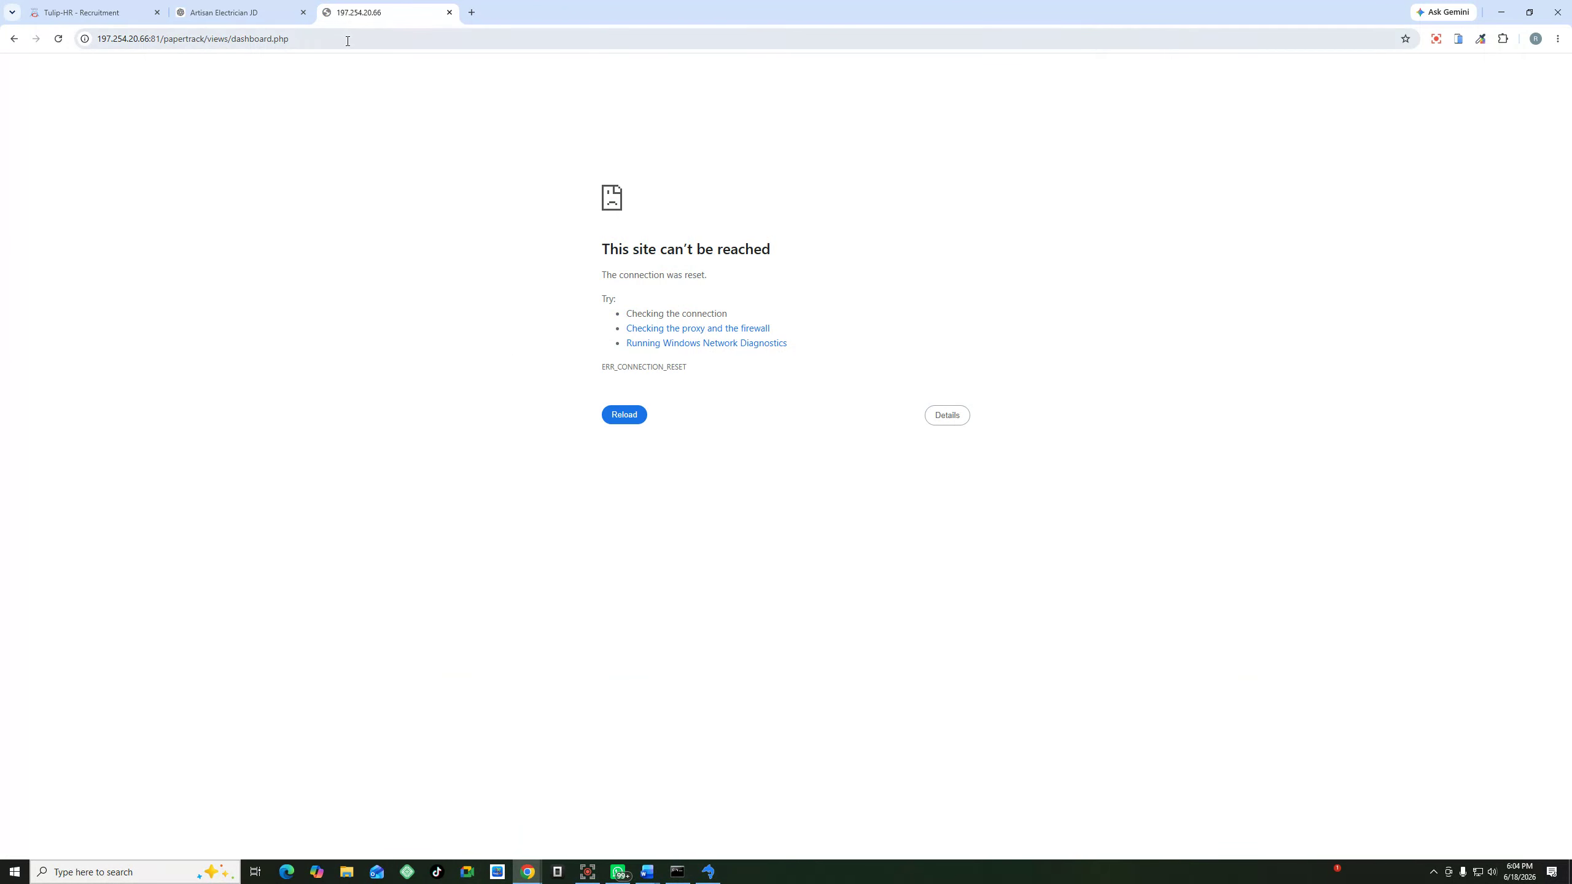
left_click(1549, 20)
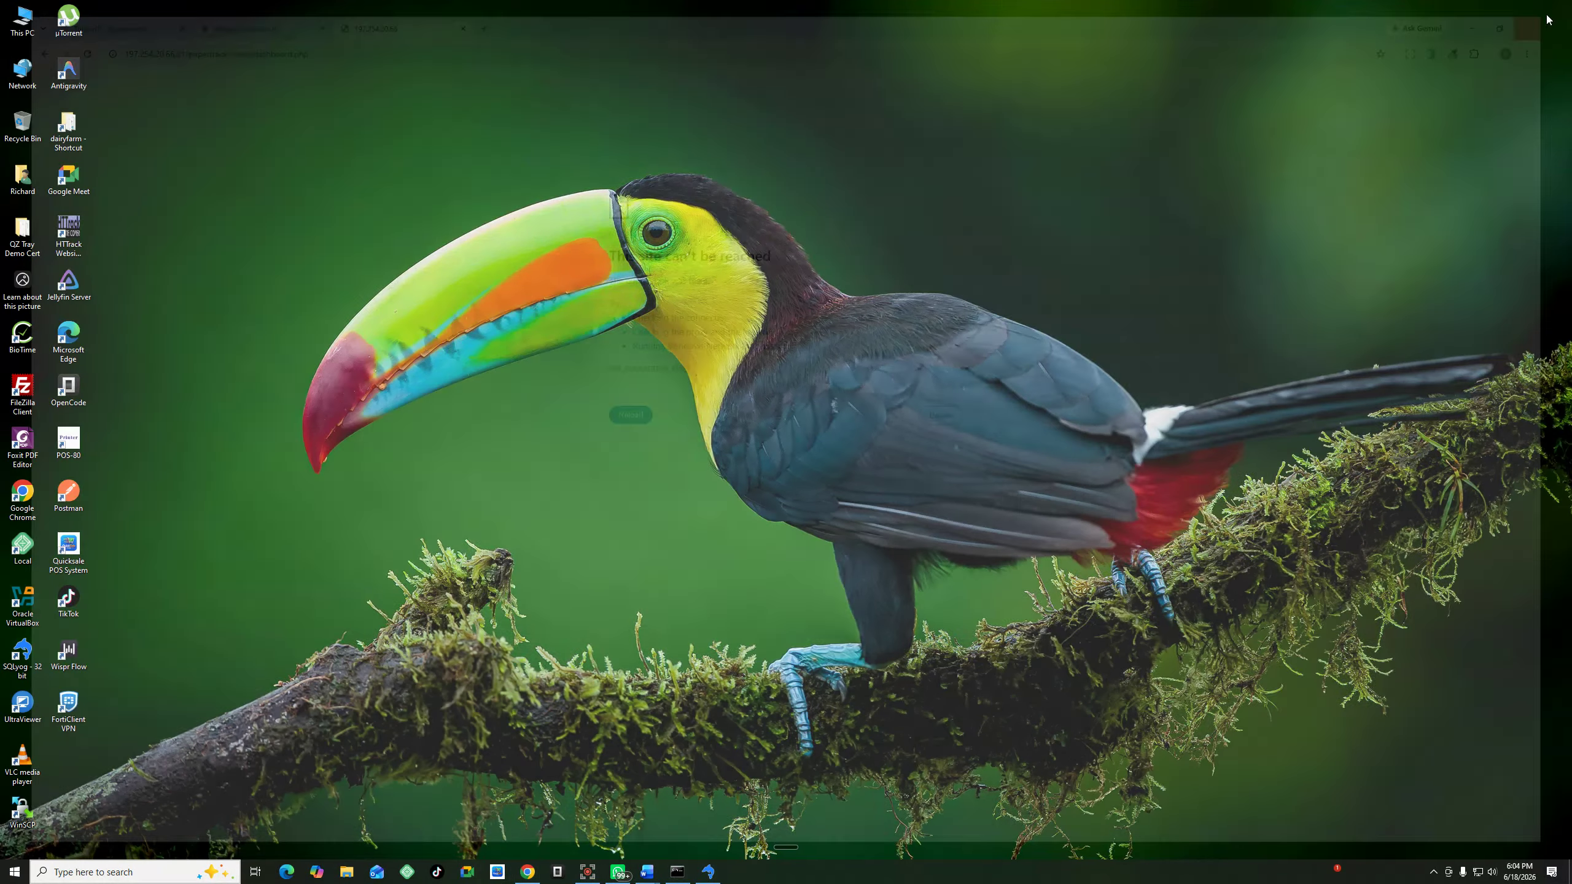
Switch to Desktop 1, present the entire screen in the Google Meet call and hide the sharing notice.
left_click(254, 872)
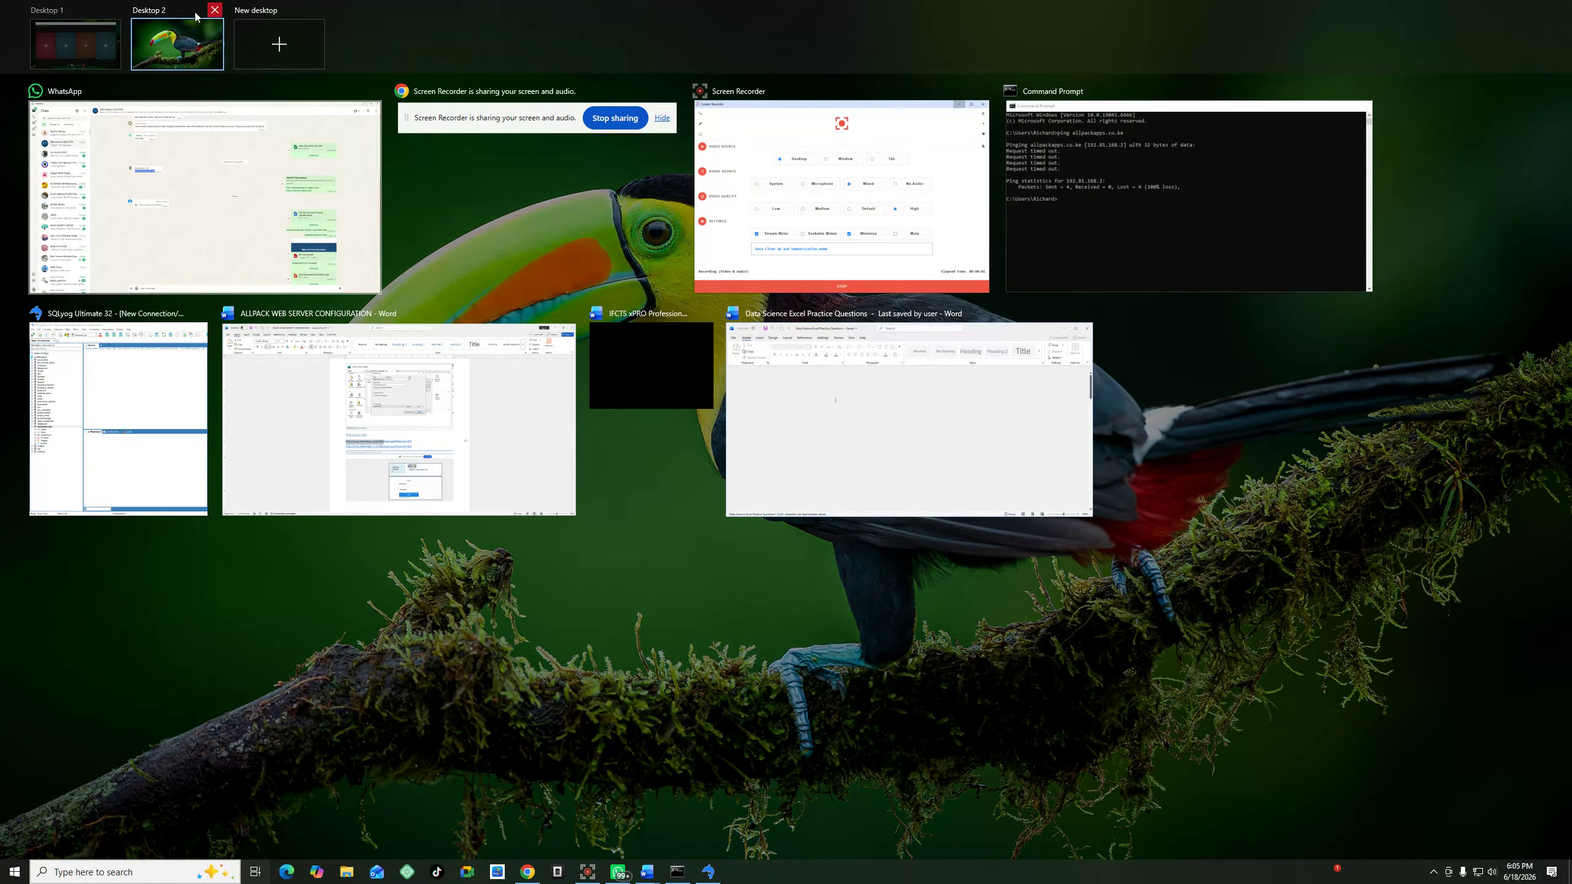
left_click(63, 47)
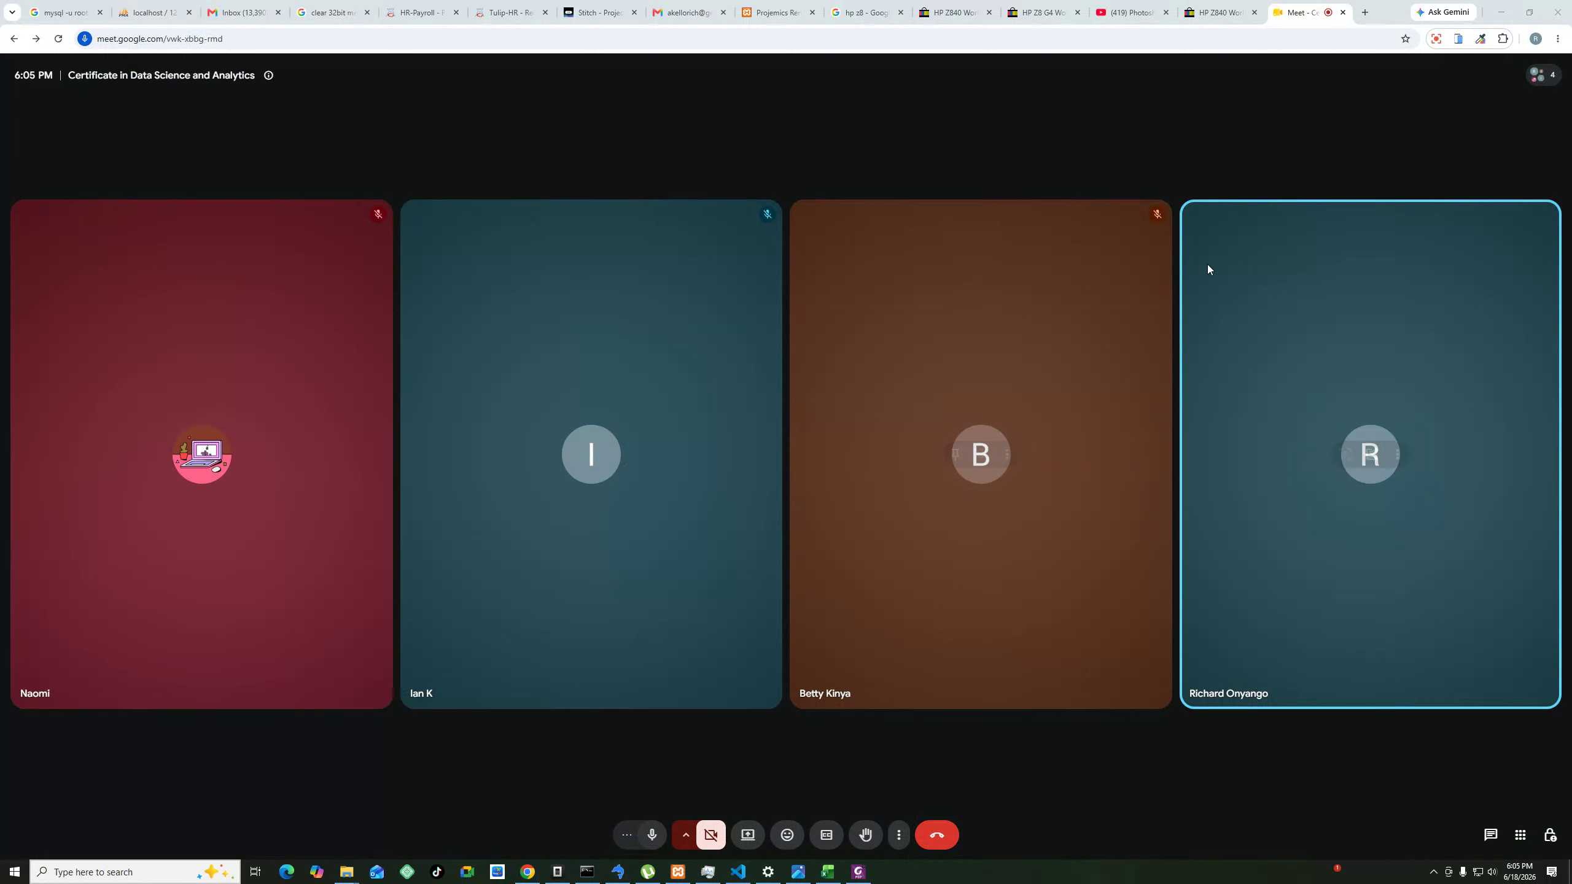
left_click(748, 836)
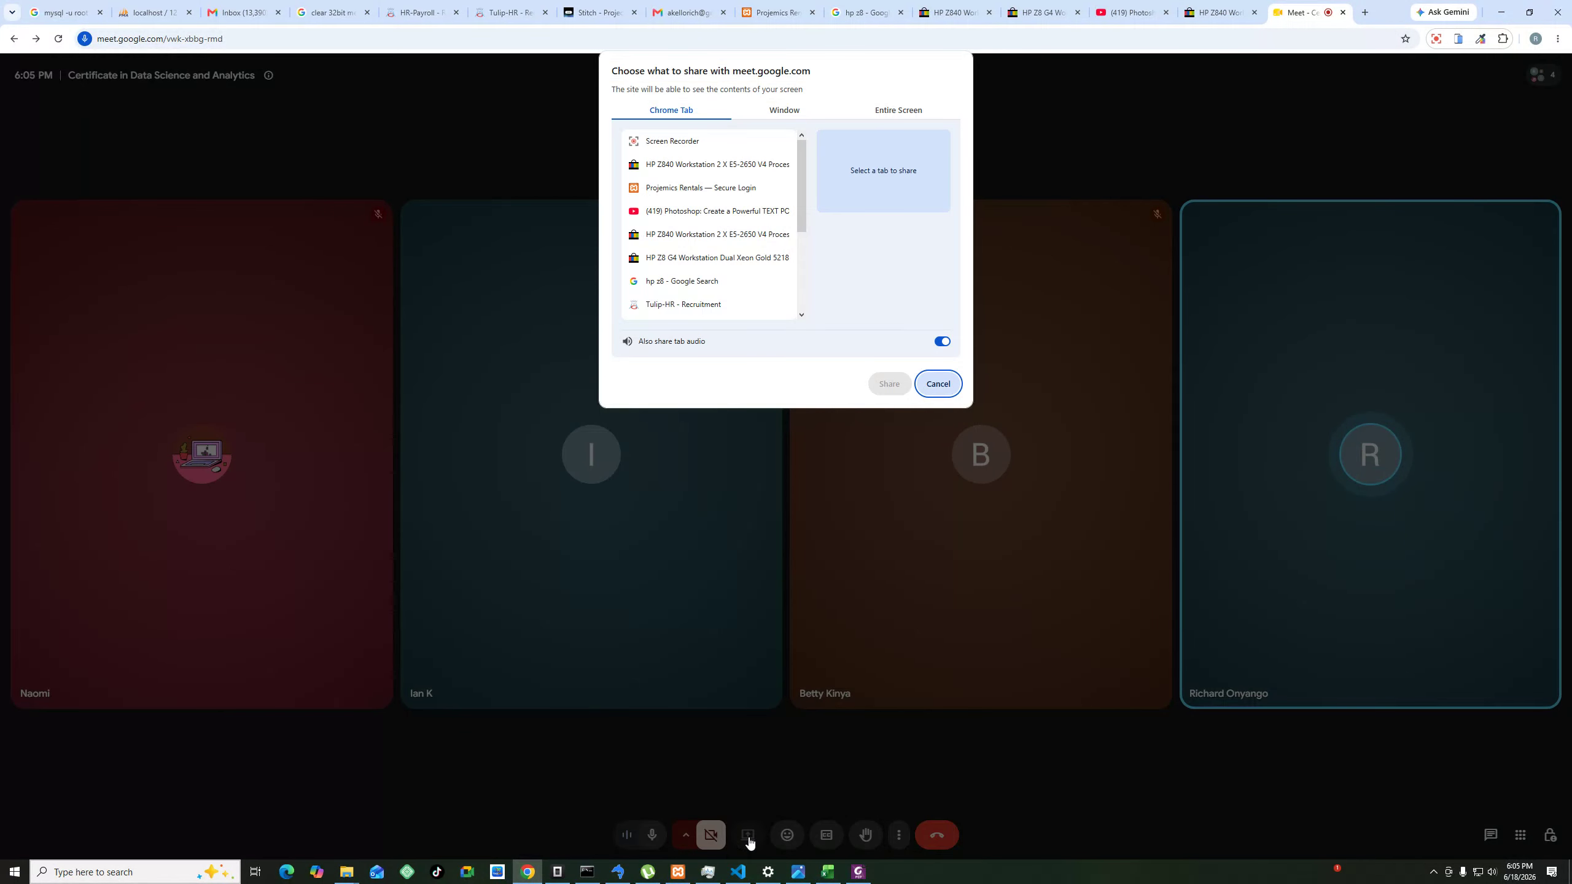
left_click(902, 114)
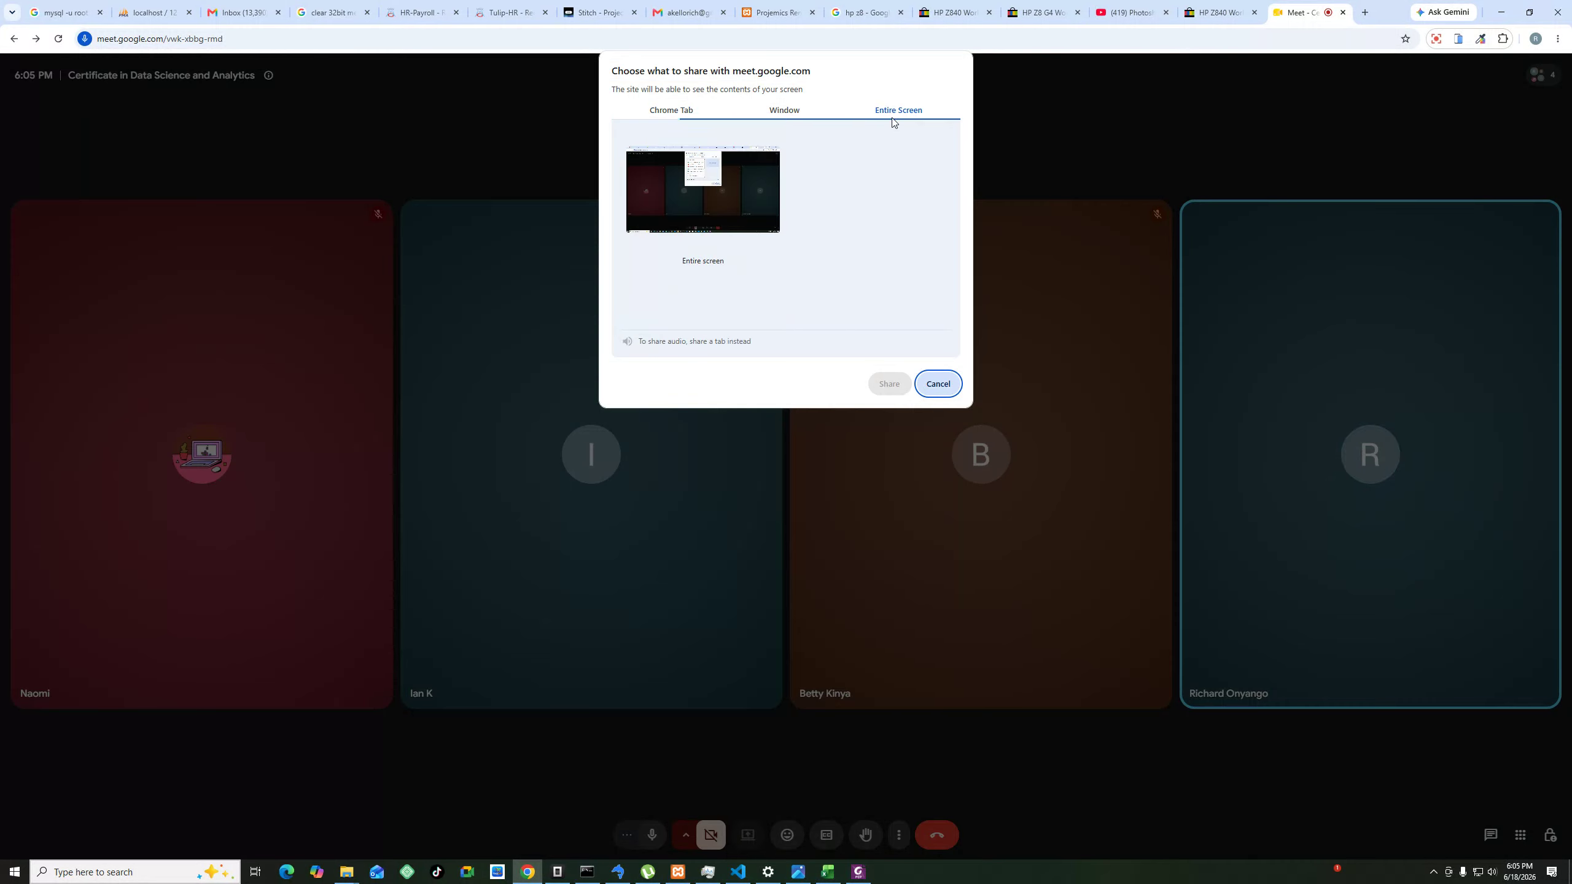
left_click(889, 384)
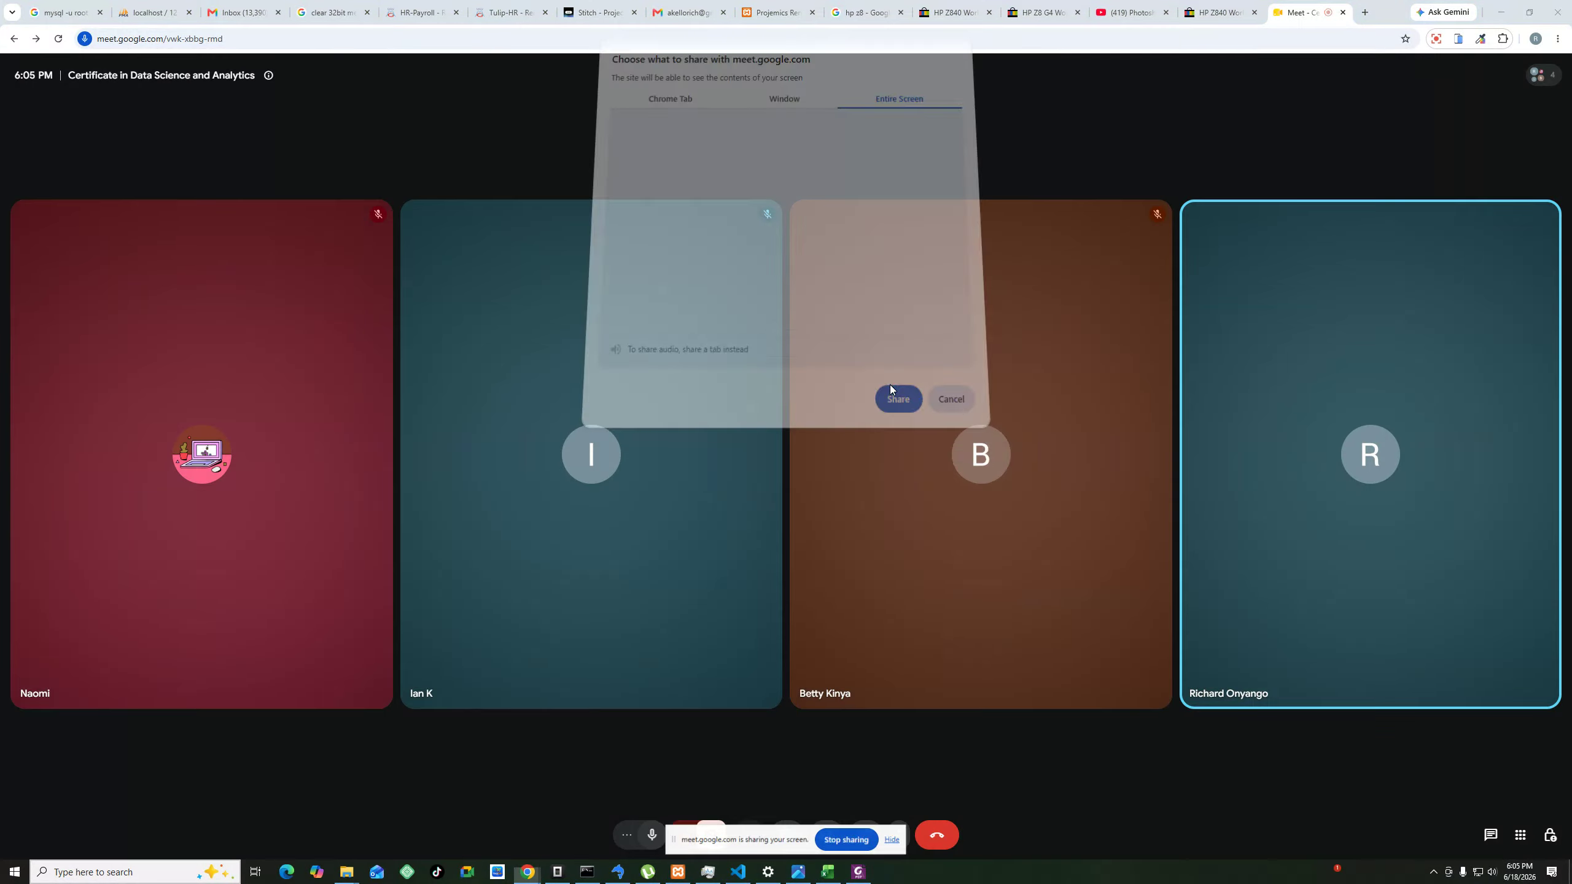
left_click(895, 840)
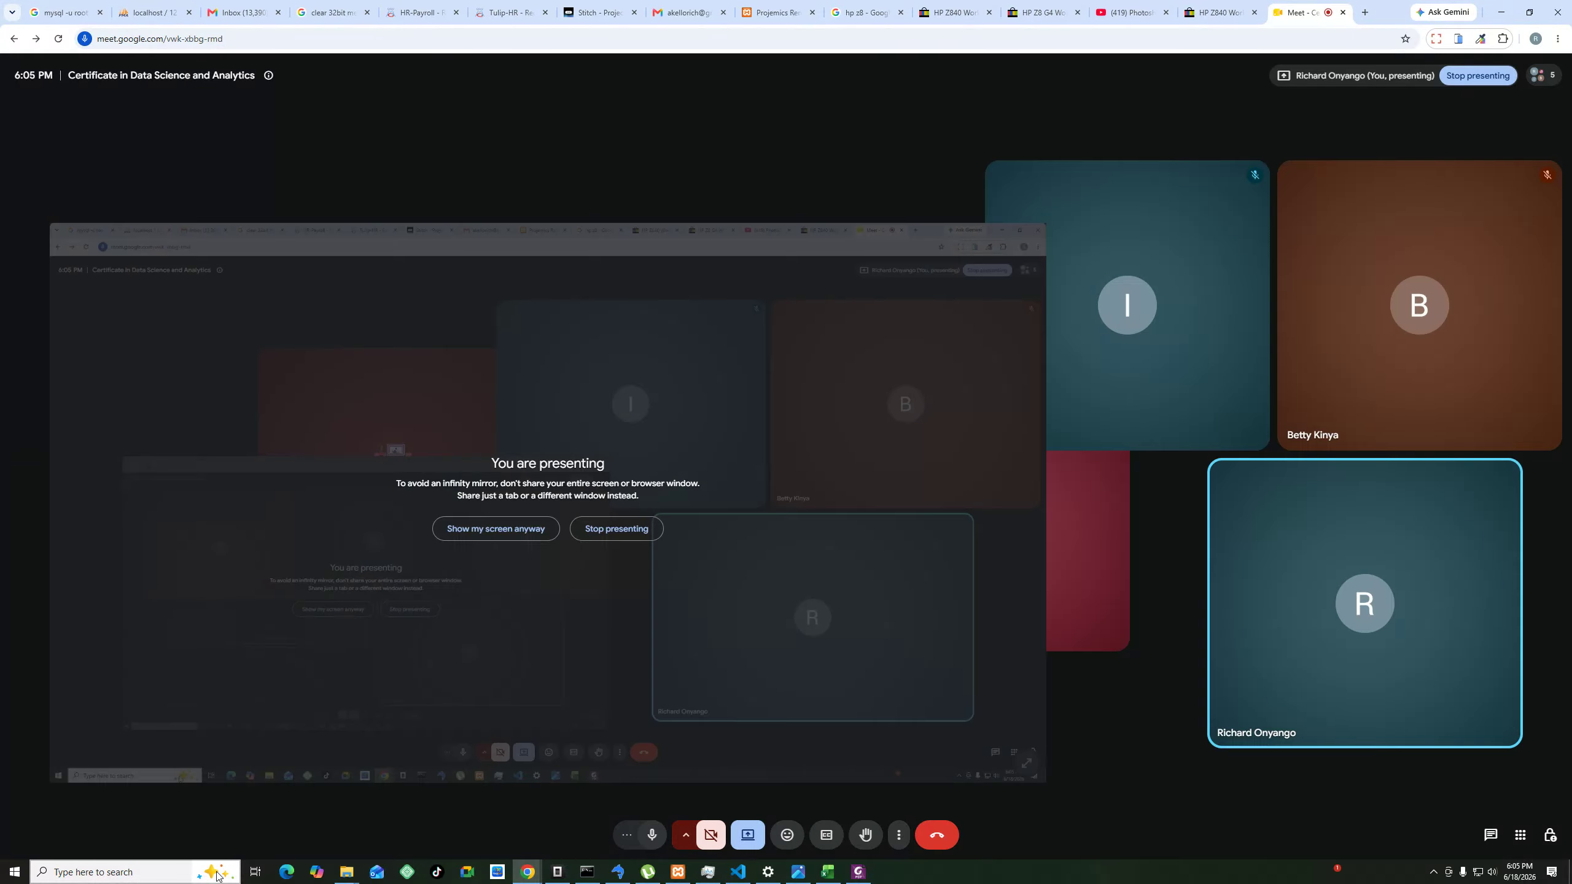
Return to Desktop 2, find Excel through the system search and open the recent workbook sales_data_3000_rows.
left_click(253, 871)
left_click(178, 38)
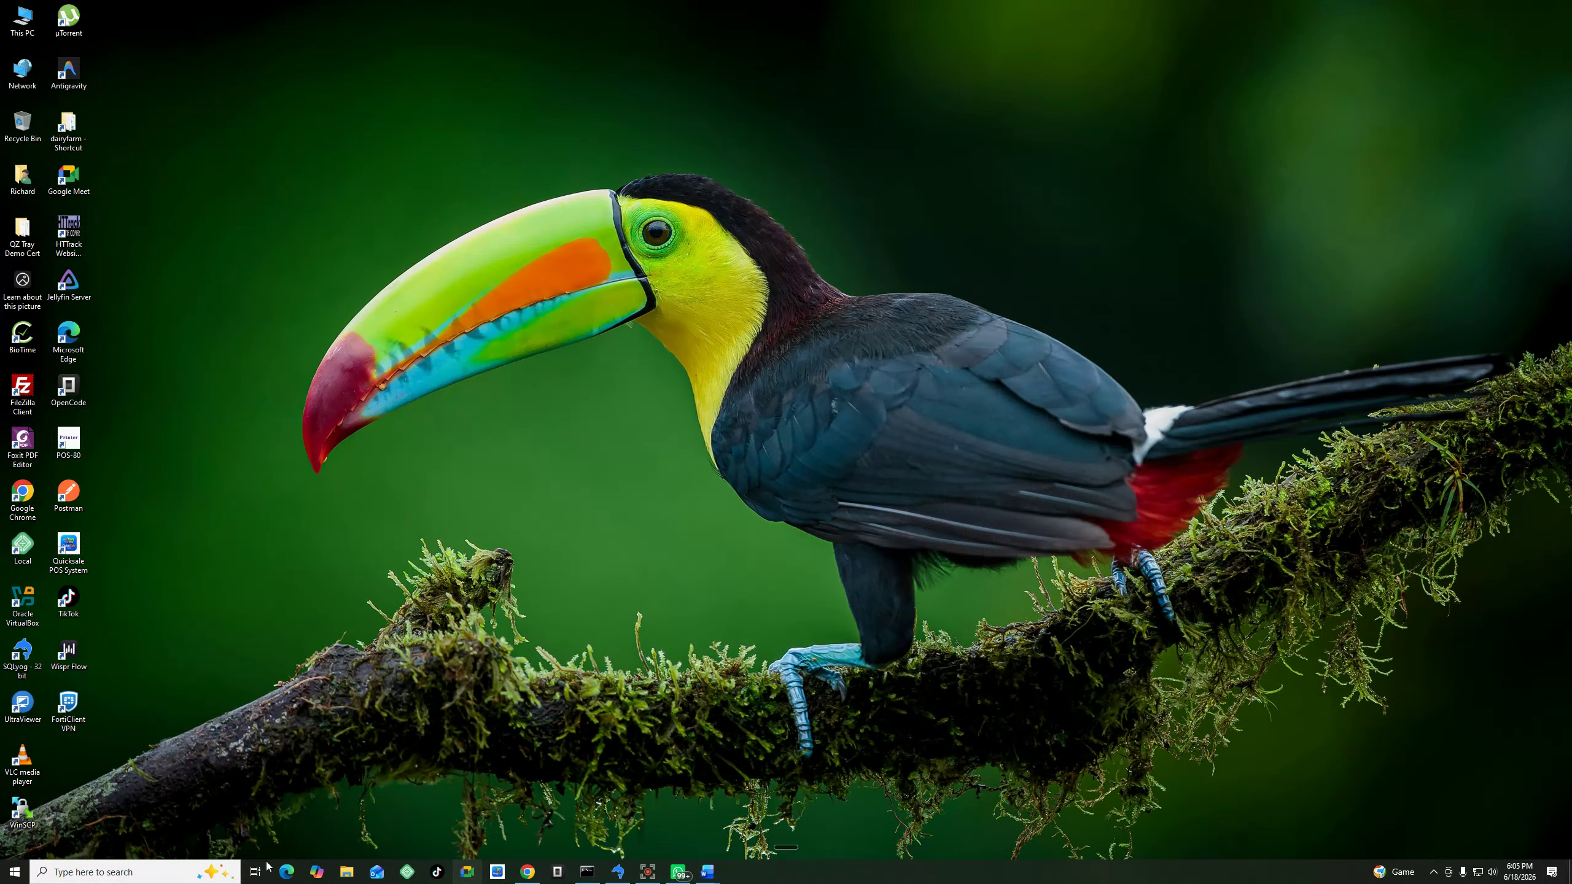
left_click(87, 871)
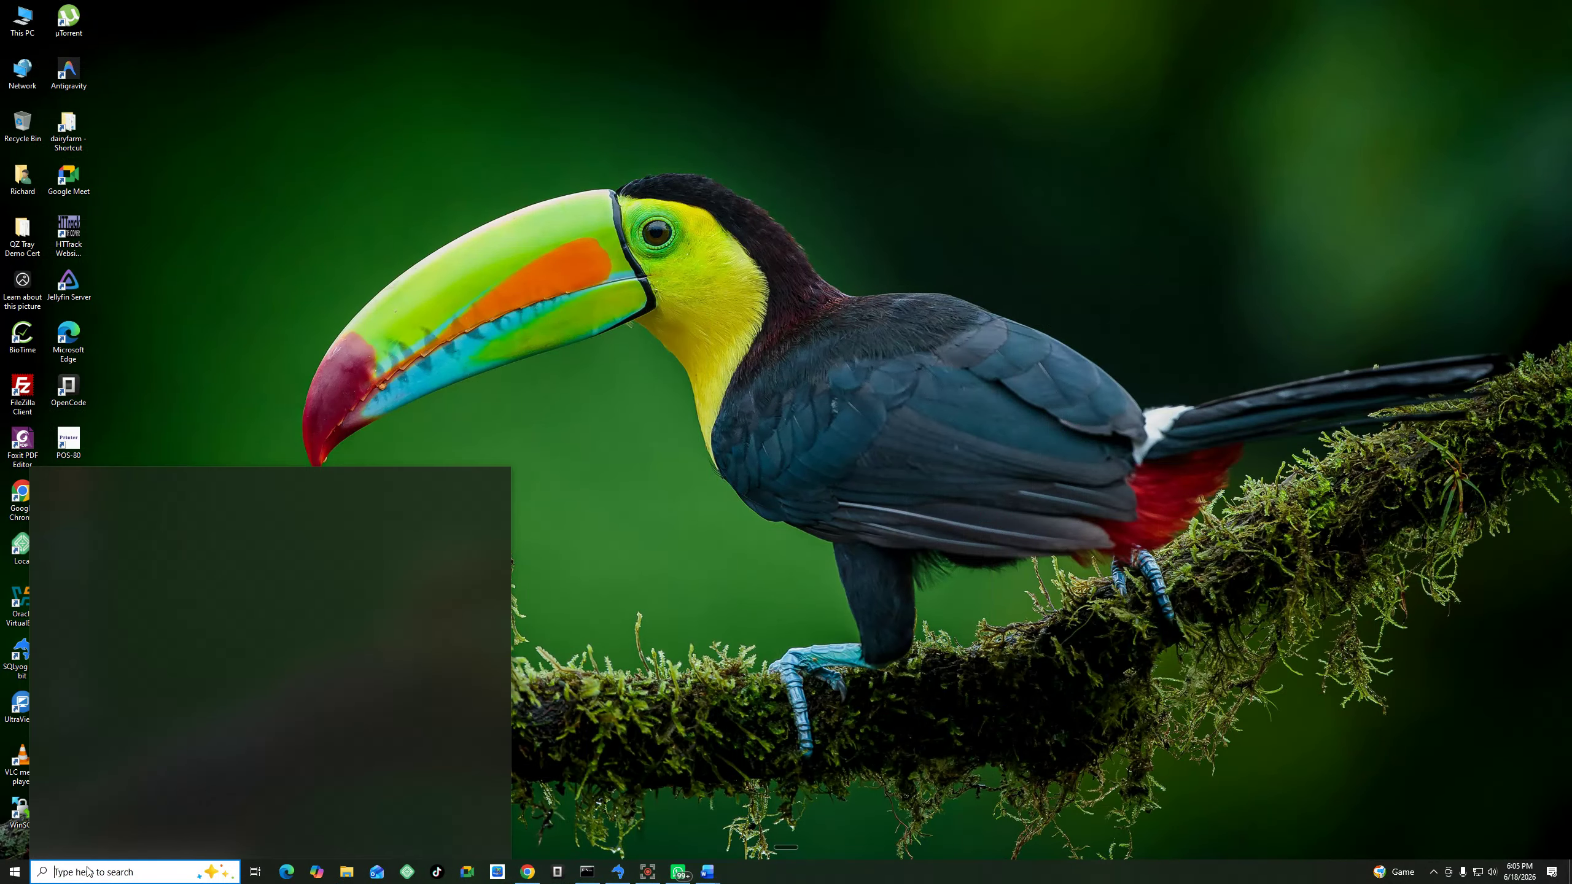
type("excel")
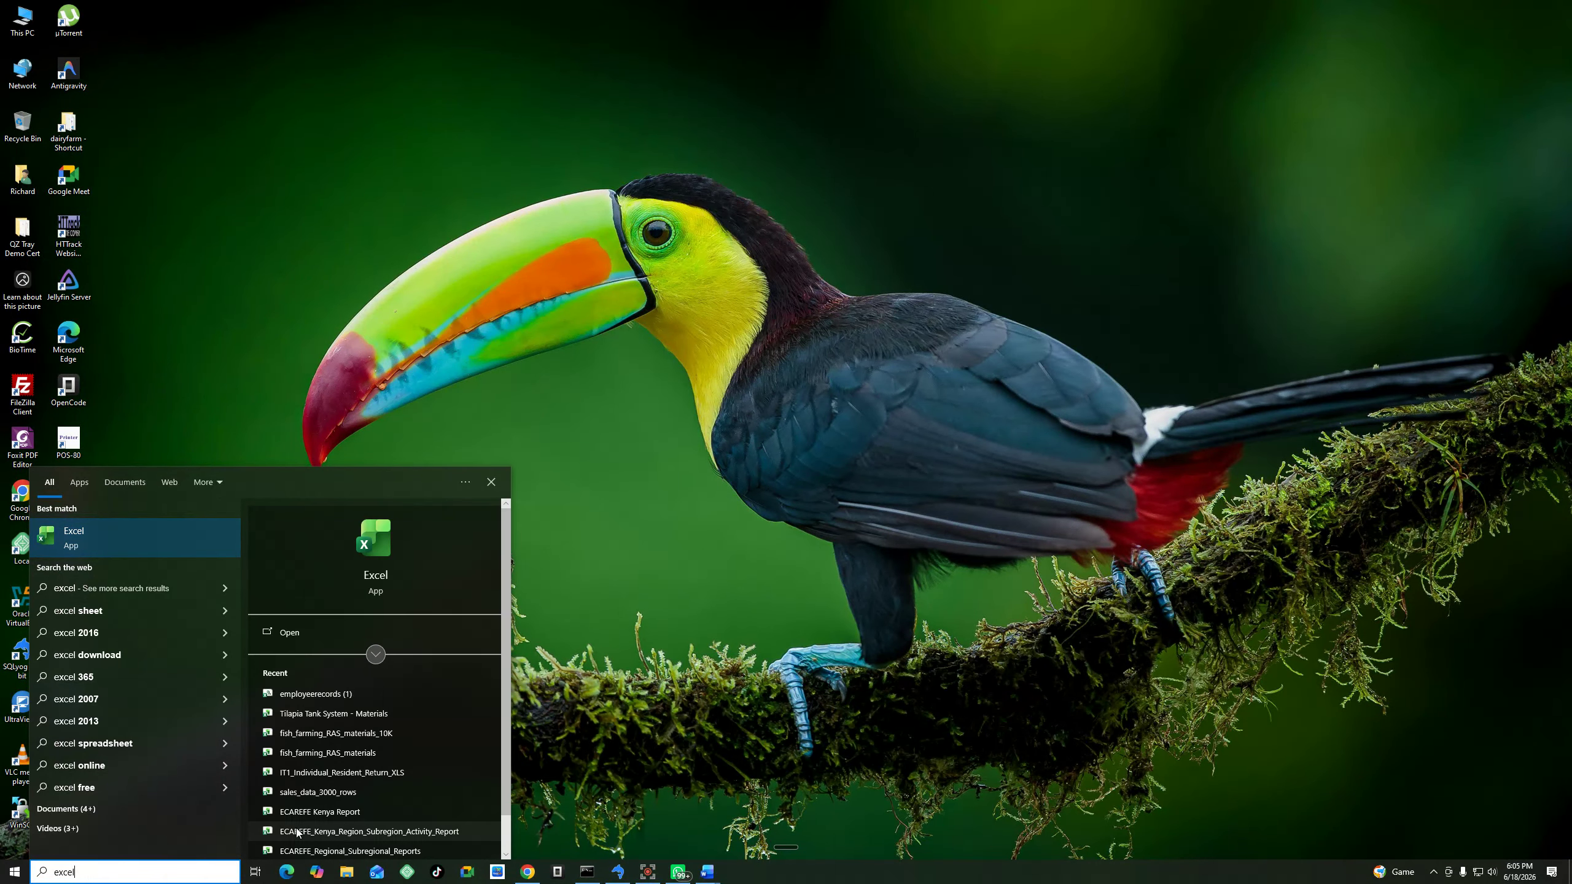
left_click(312, 790)
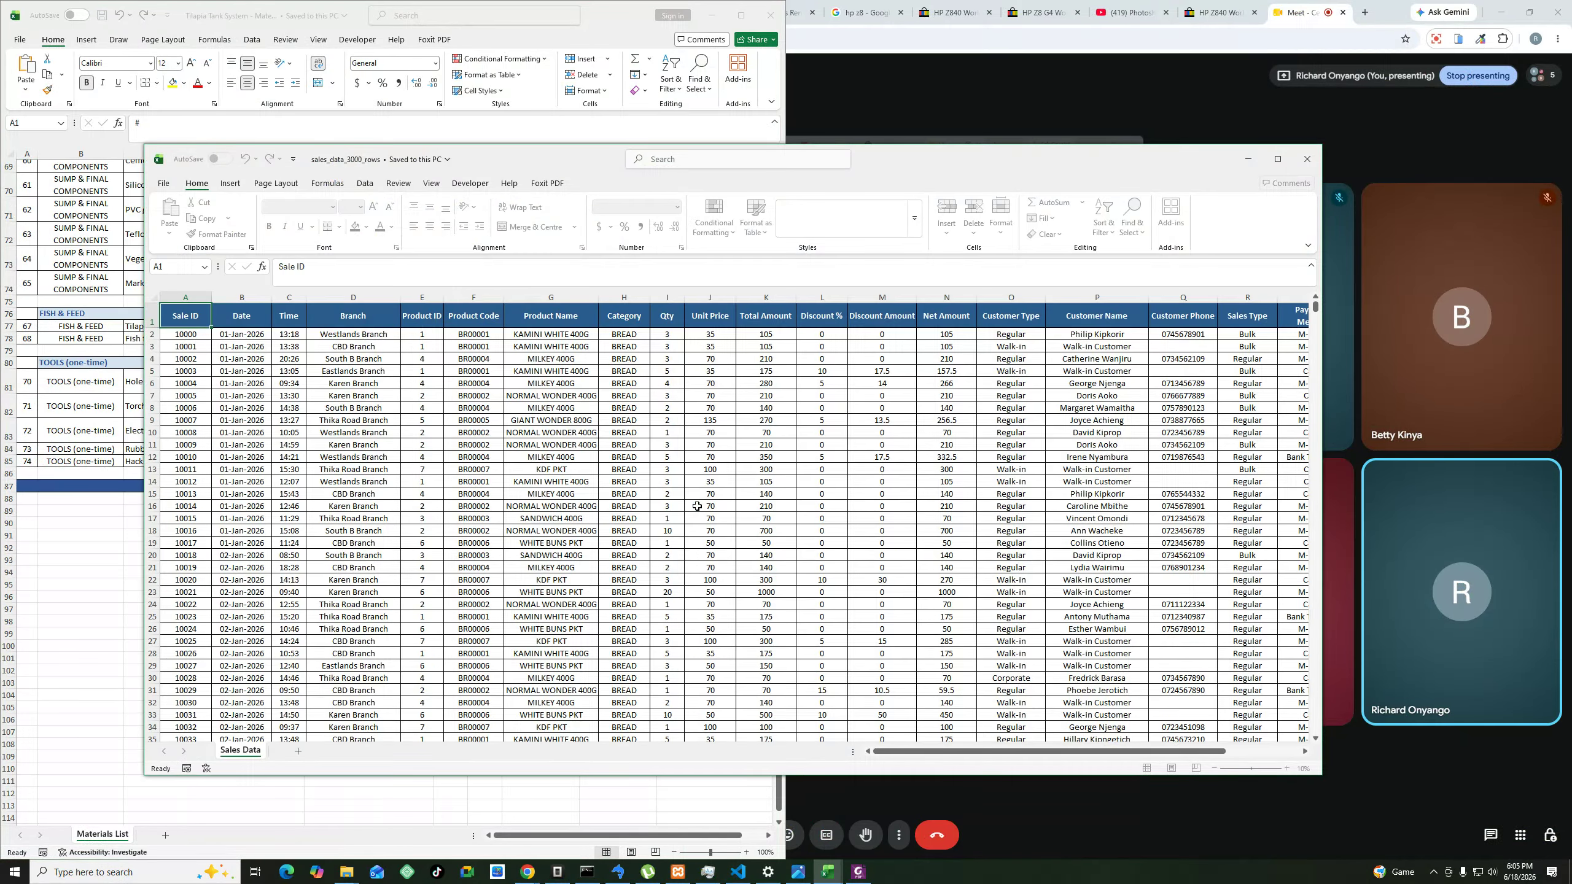
Close the Tilapia Tank System workbook and maximize the sales_data_3000_rows window.
left_click(771, 16)
left_click(772, 17)
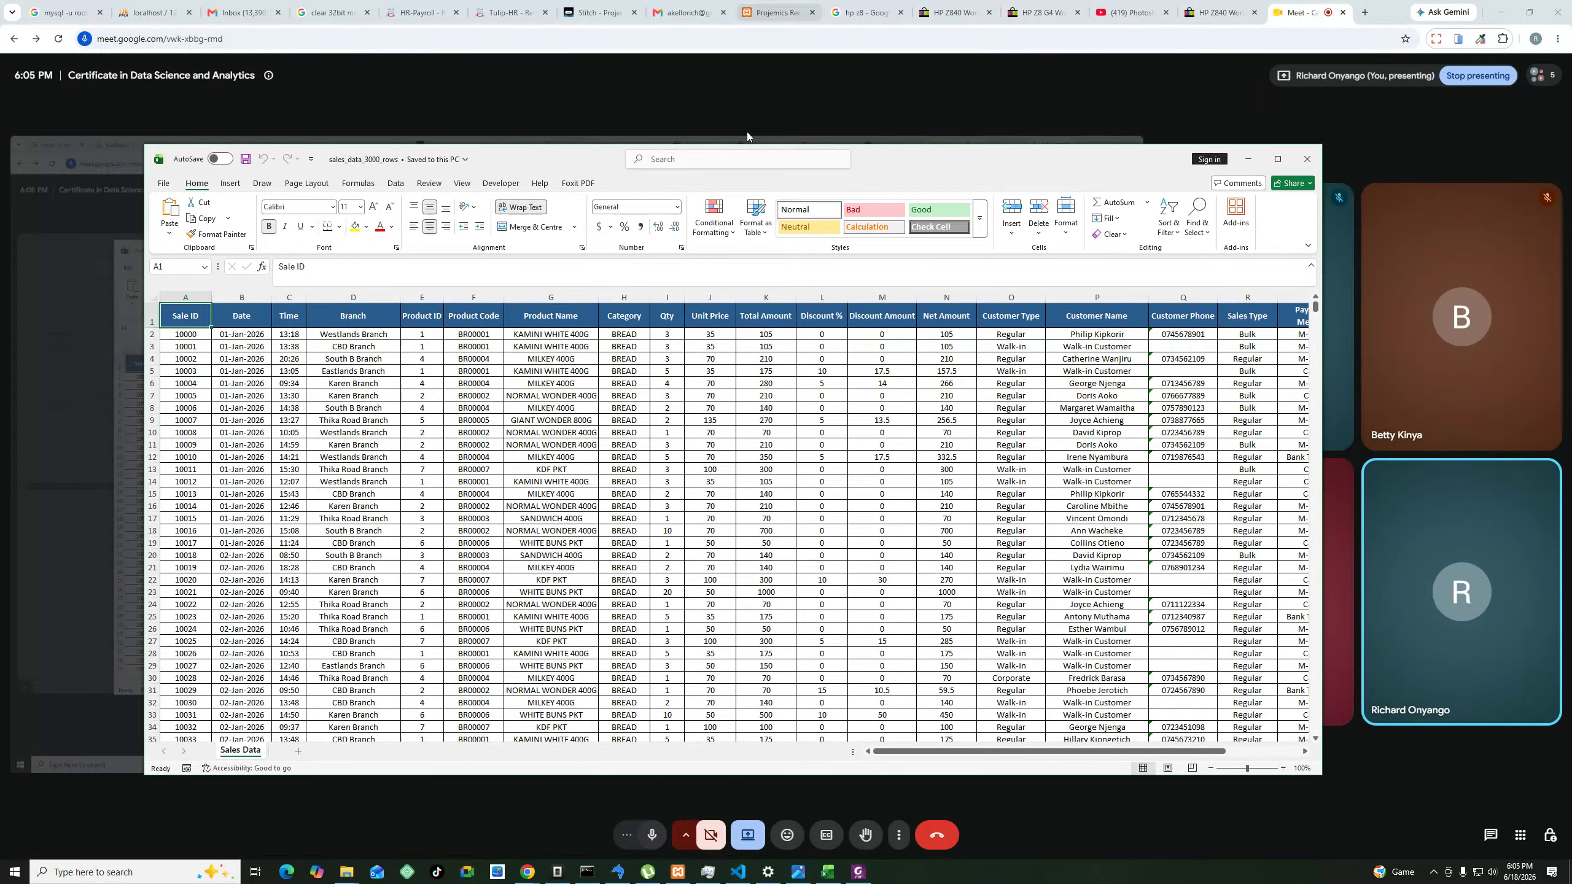
left_click(1278, 162)
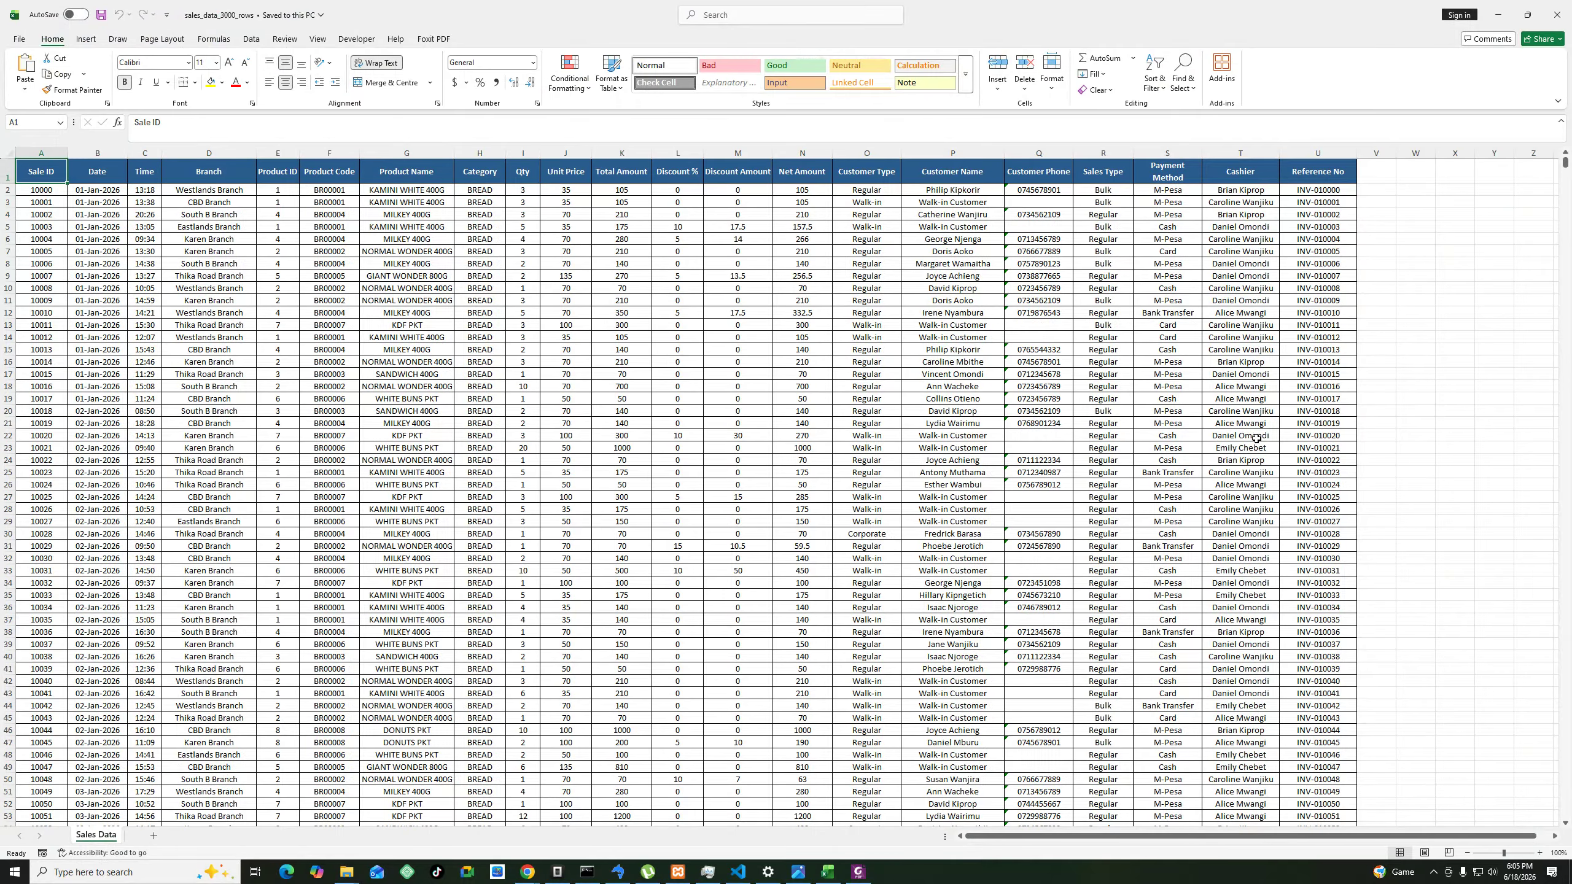
Insert a blank column before the Branch column on the Sales Data sheet and widen it.
scroll(1250, 435, "up", 2)
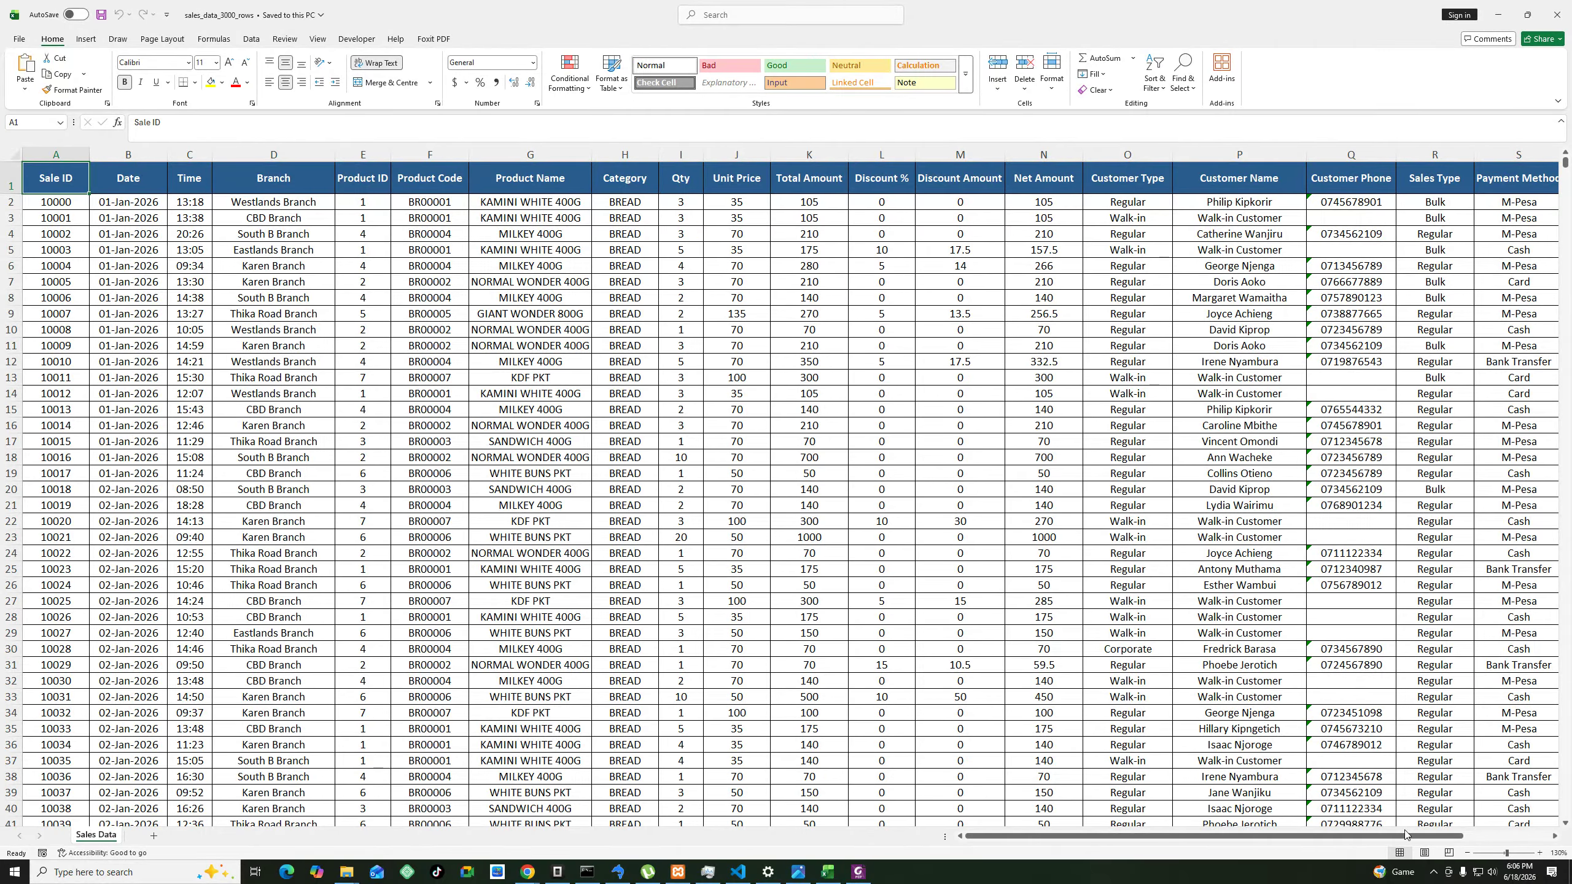
left_click_drag(1460, 836, 1084, 841)
left_click_drag(945, 836, 916, 836)
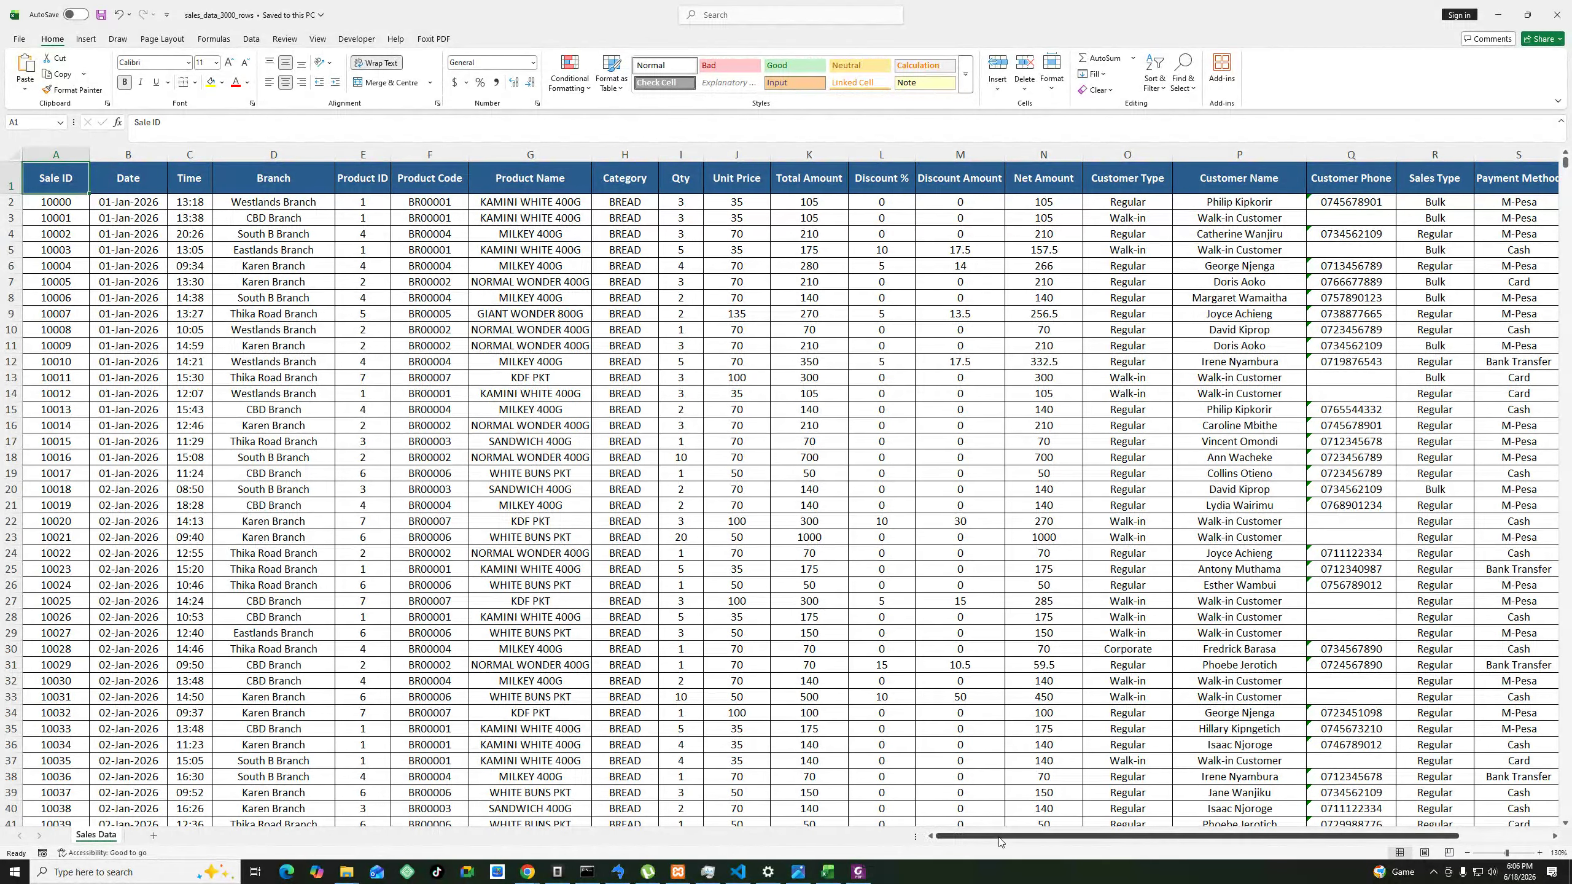
left_click(274, 153)
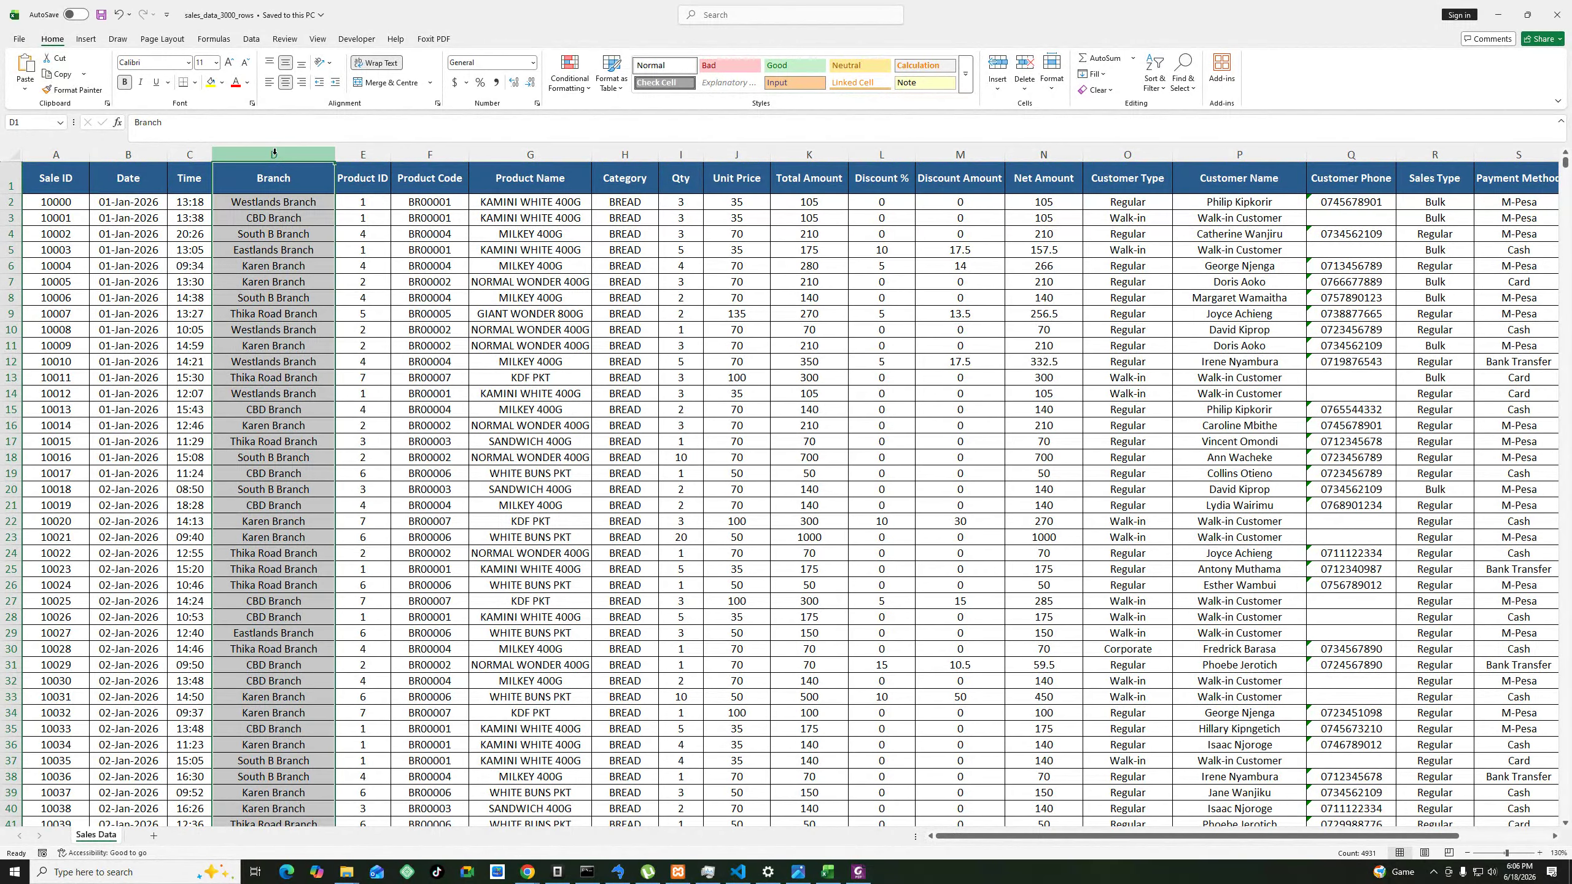
right_click(274, 152)
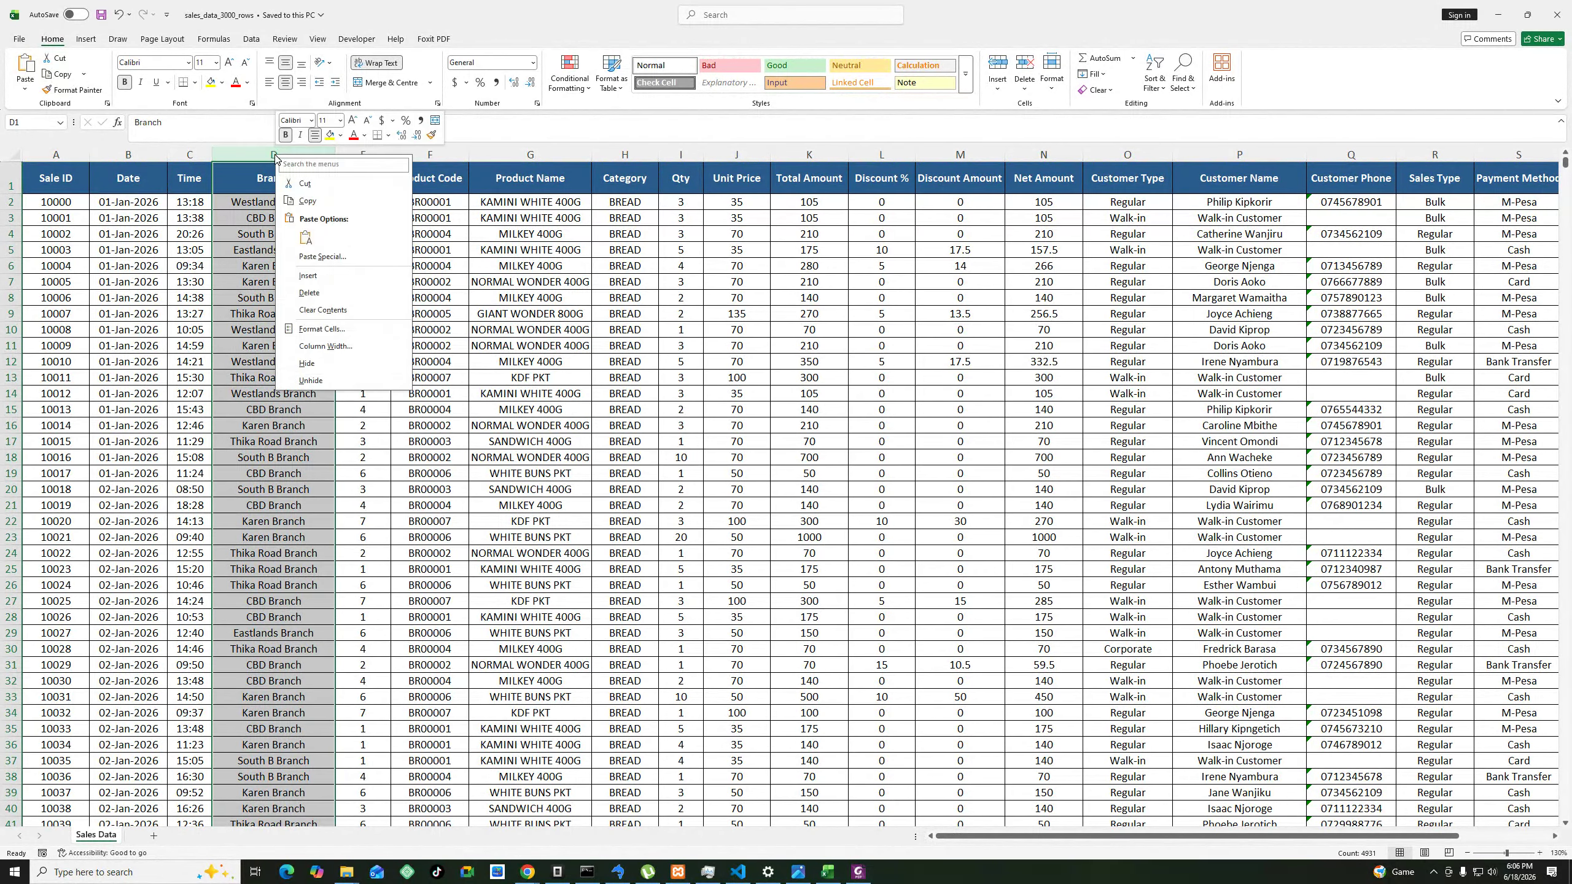
left_click(308, 276)
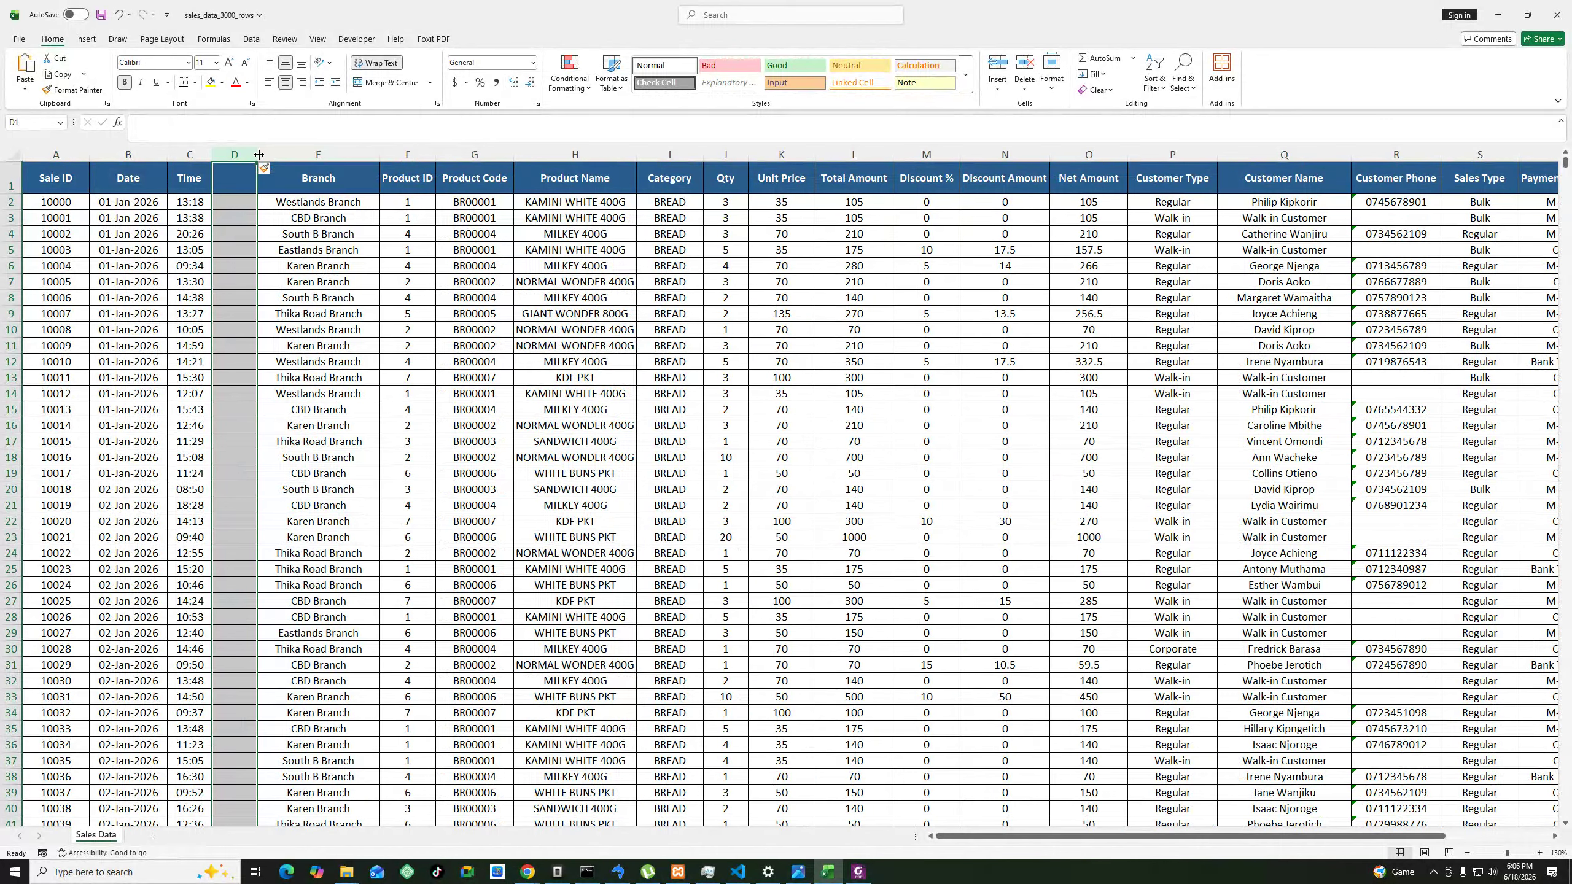
left_click_drag(258, 154, 304, 154)
Enter TimeStamp as the header of the new column in cell D1.
left_click(276, 181)
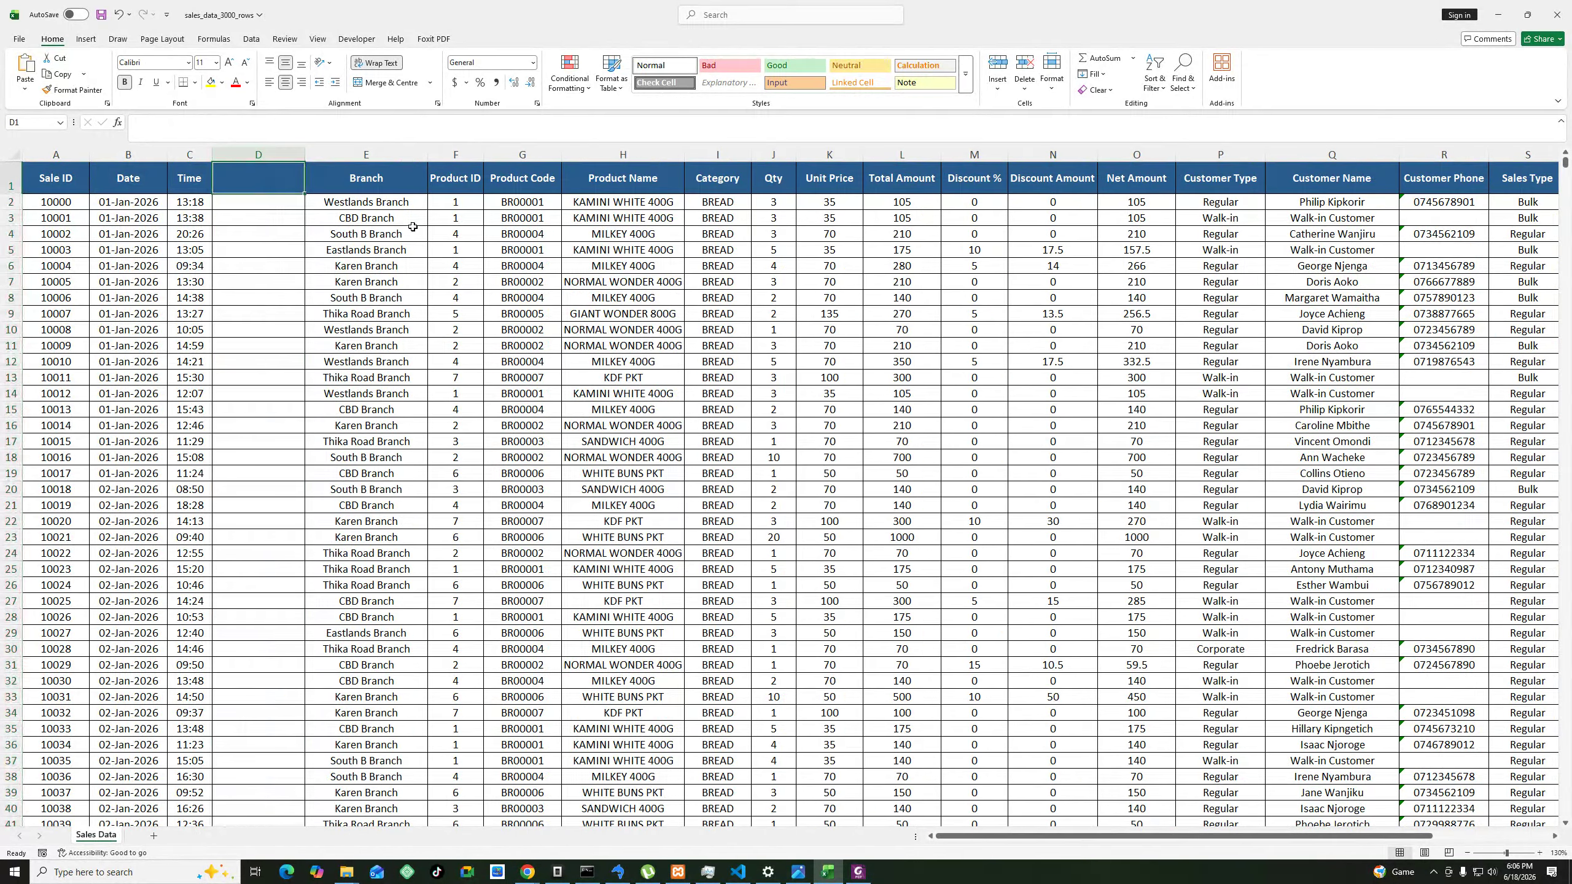
type("TIMES")
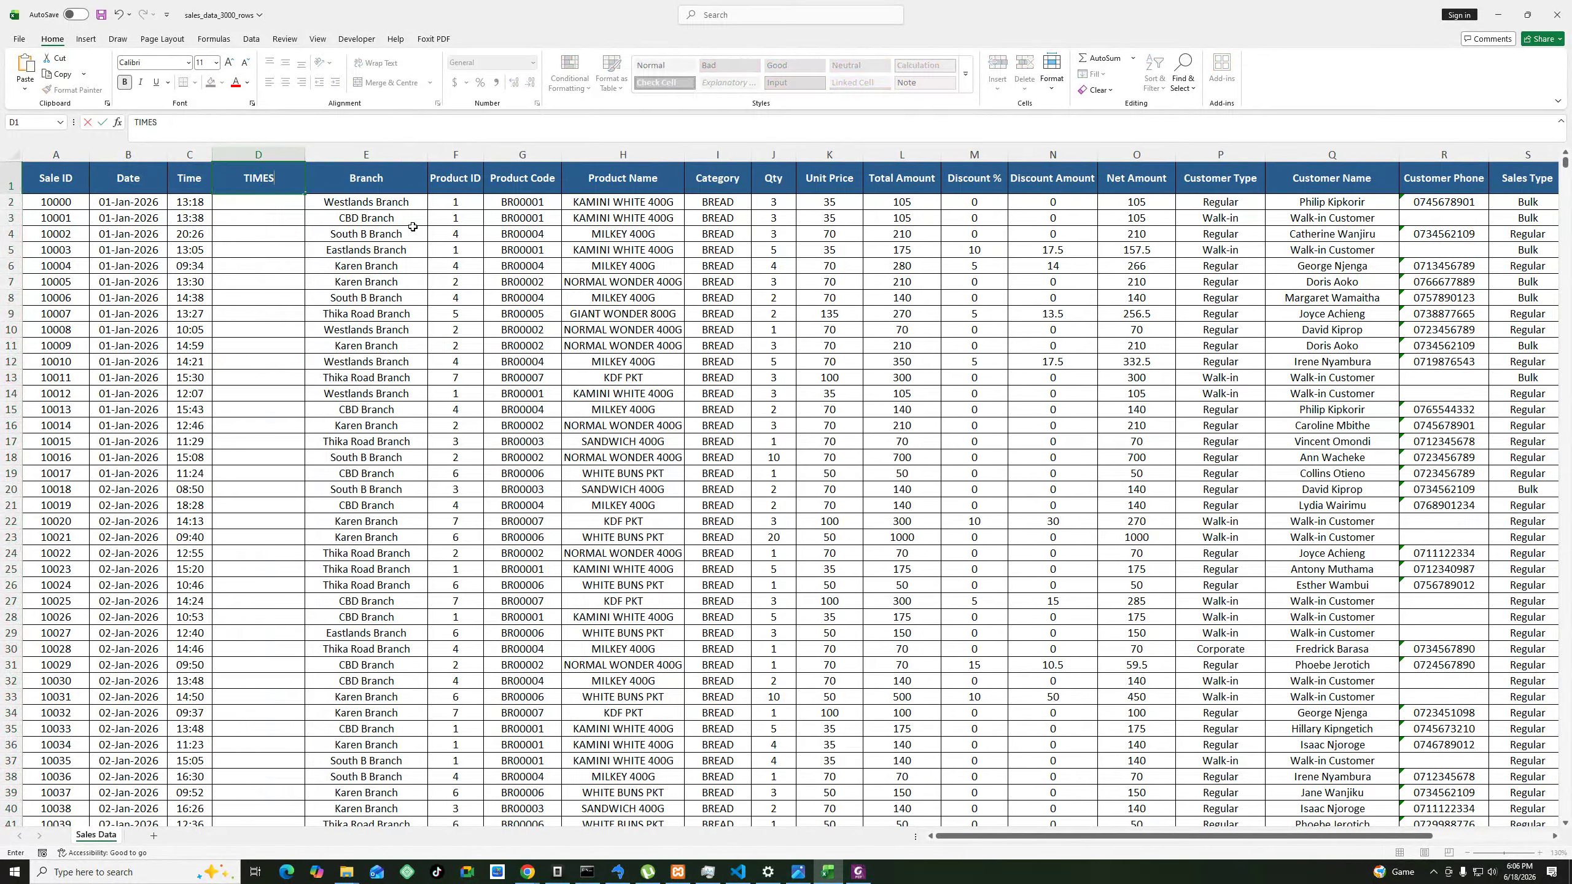
key("BackSpace")
type("meStamp")
key("Return")
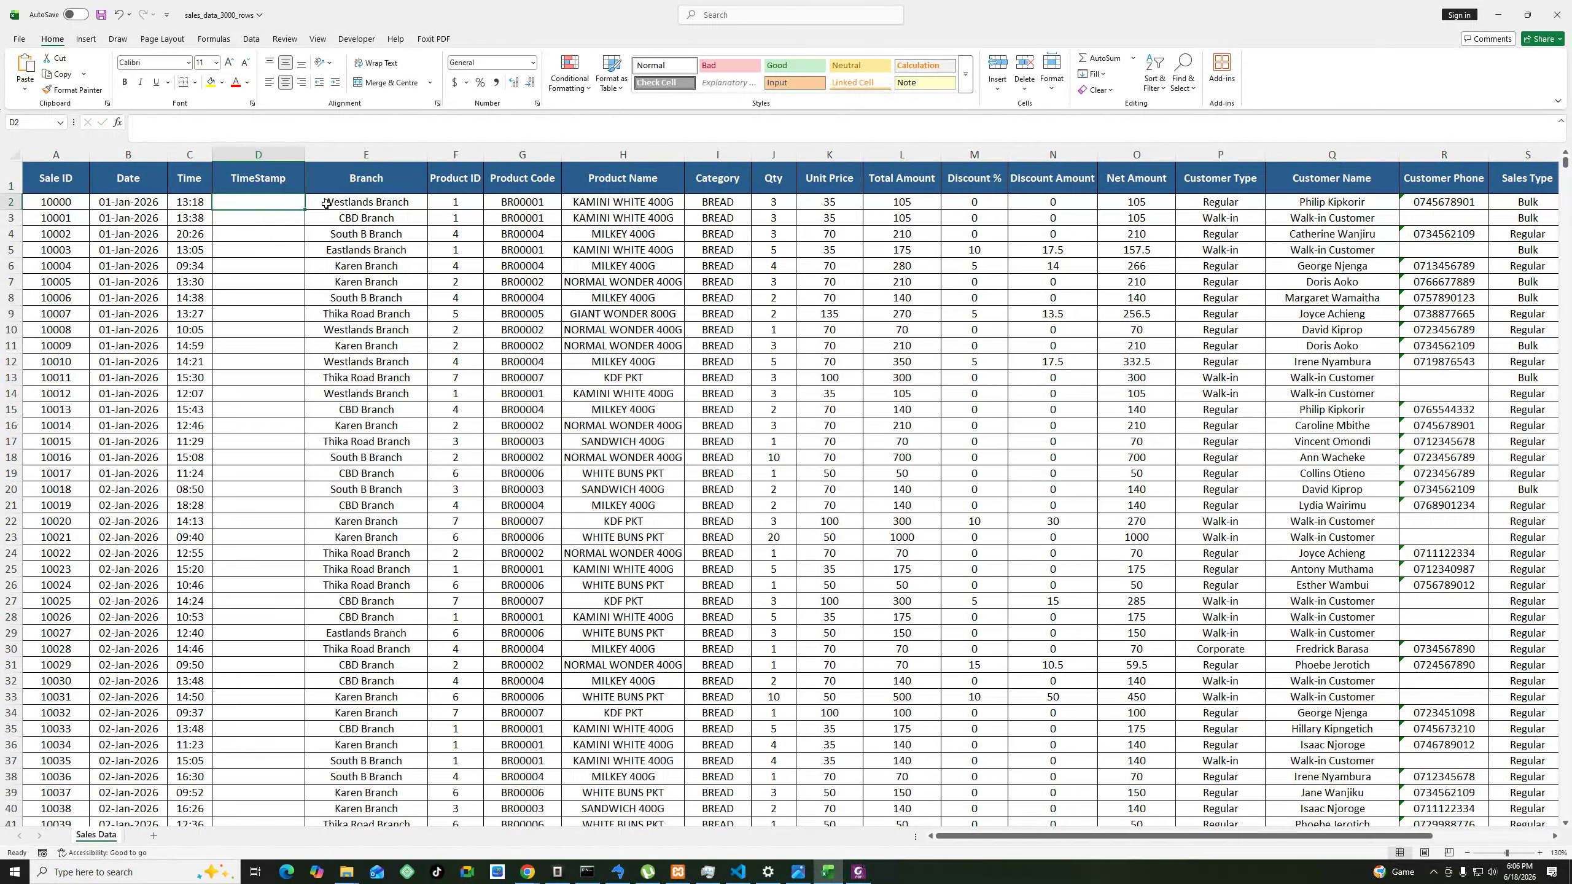
type("concat")
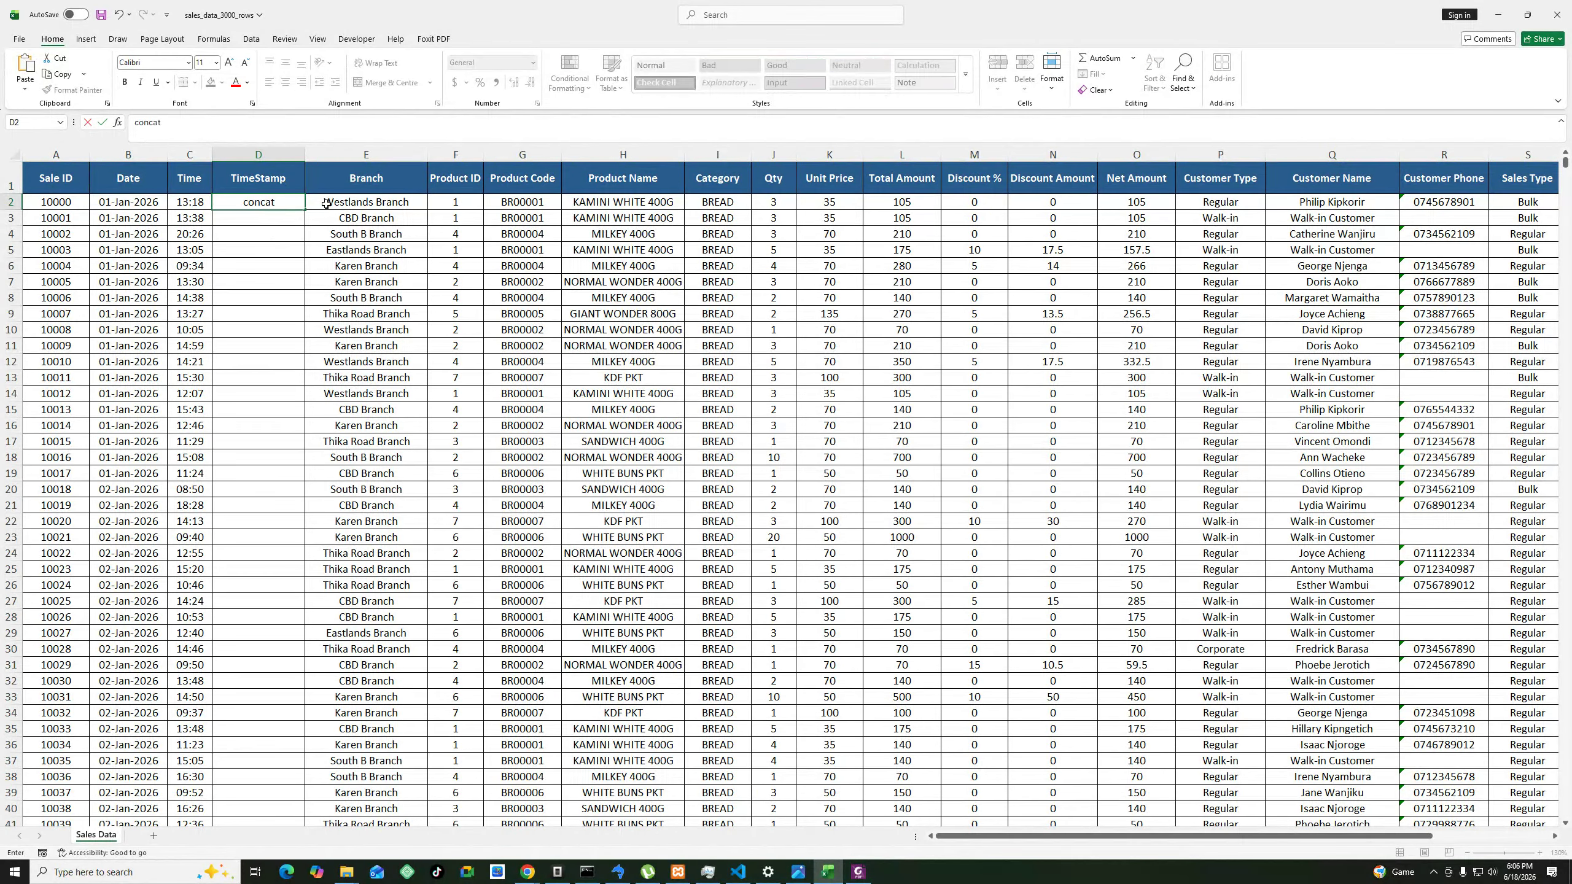
left_click(326, 204)
key("BackSpace")
key("ctrl+z")
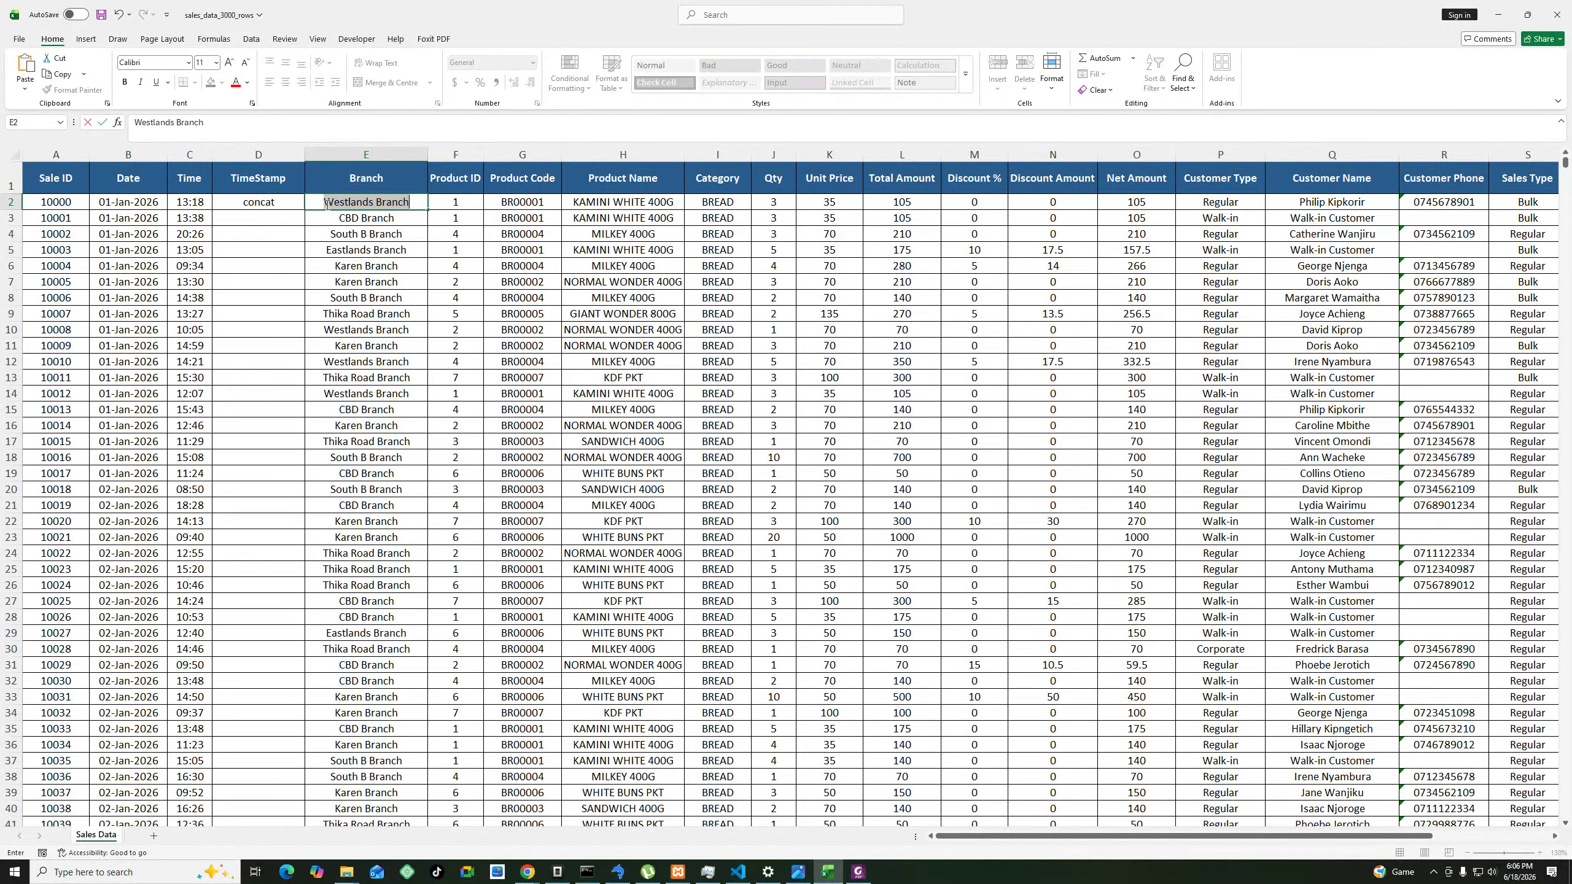
left_click(280, 204)
key("Delete")
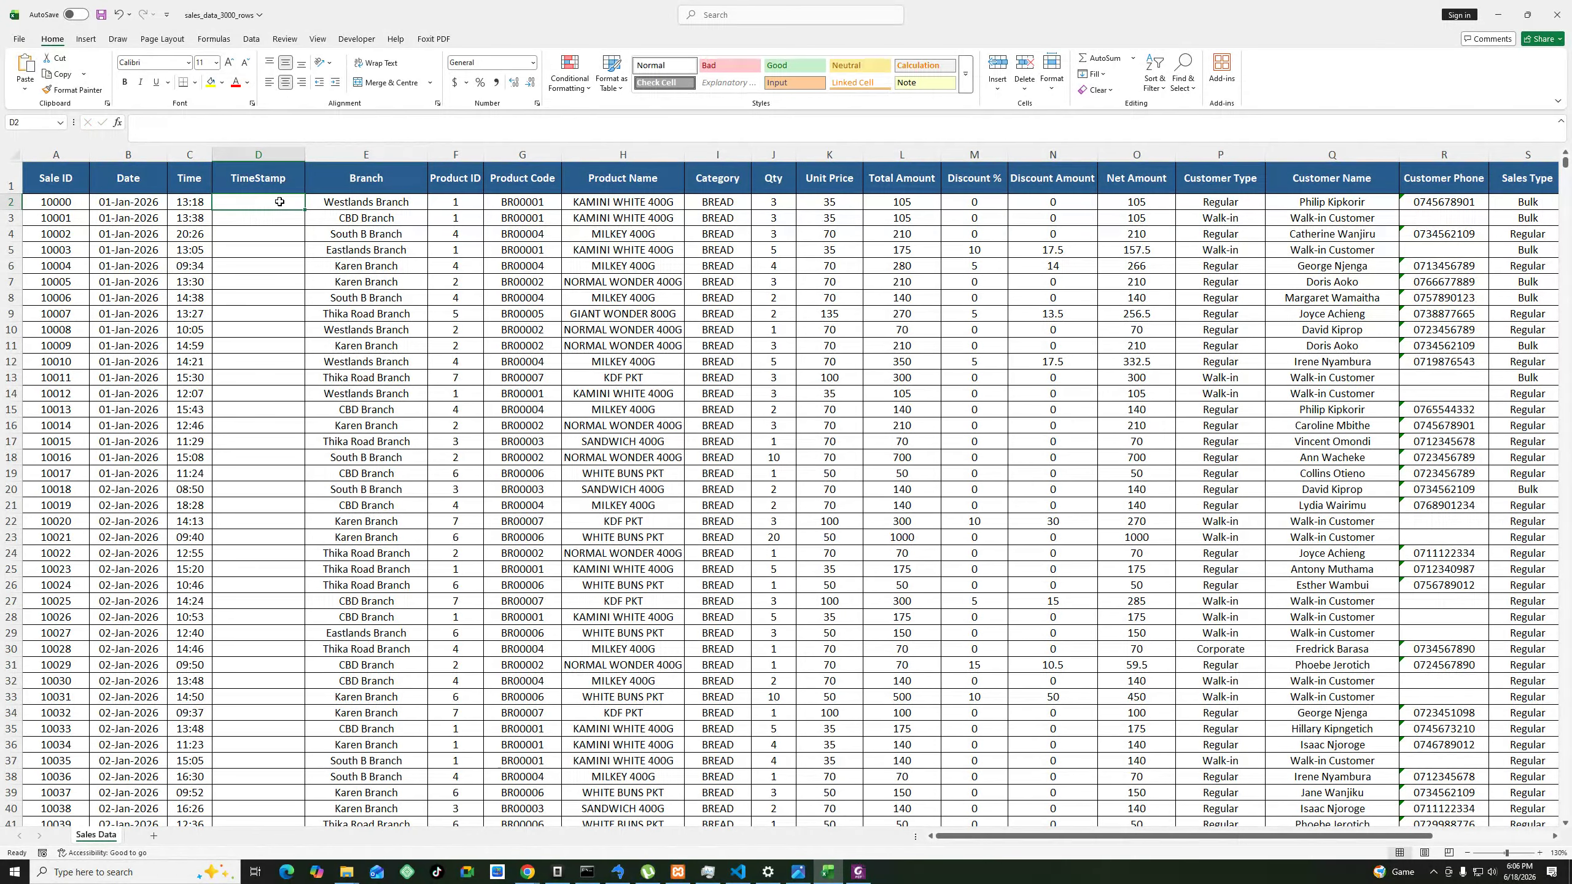
Enter the formula =CONCAT(B2," ",C2) in cell D2 to join the date and time with a space.
type("=co")
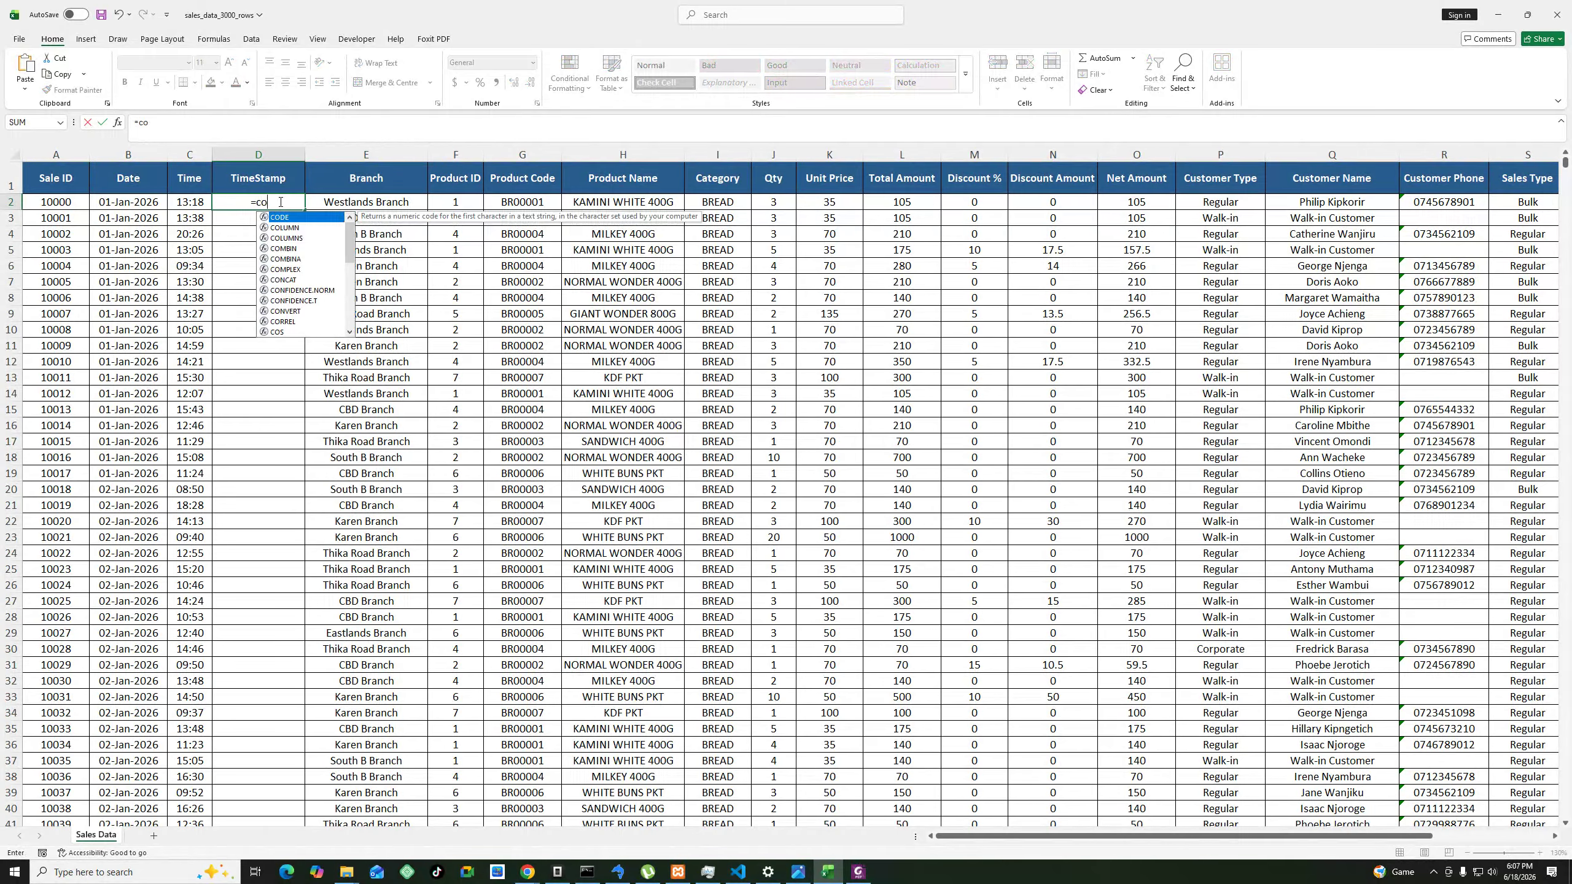
type("mca")
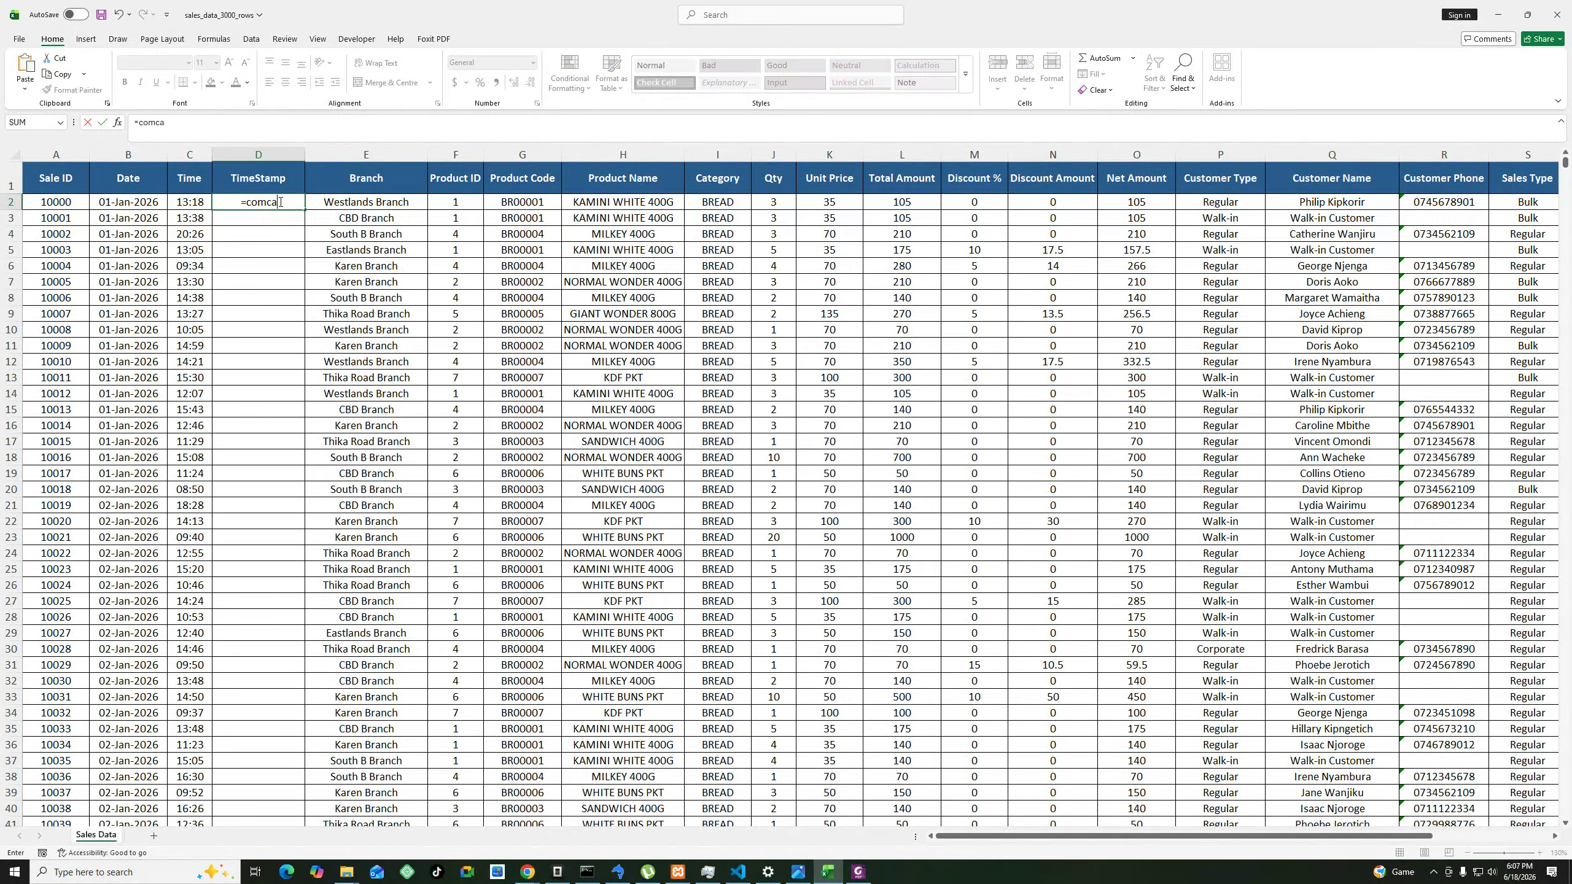
key("BackSpace")
key("BackSpace")
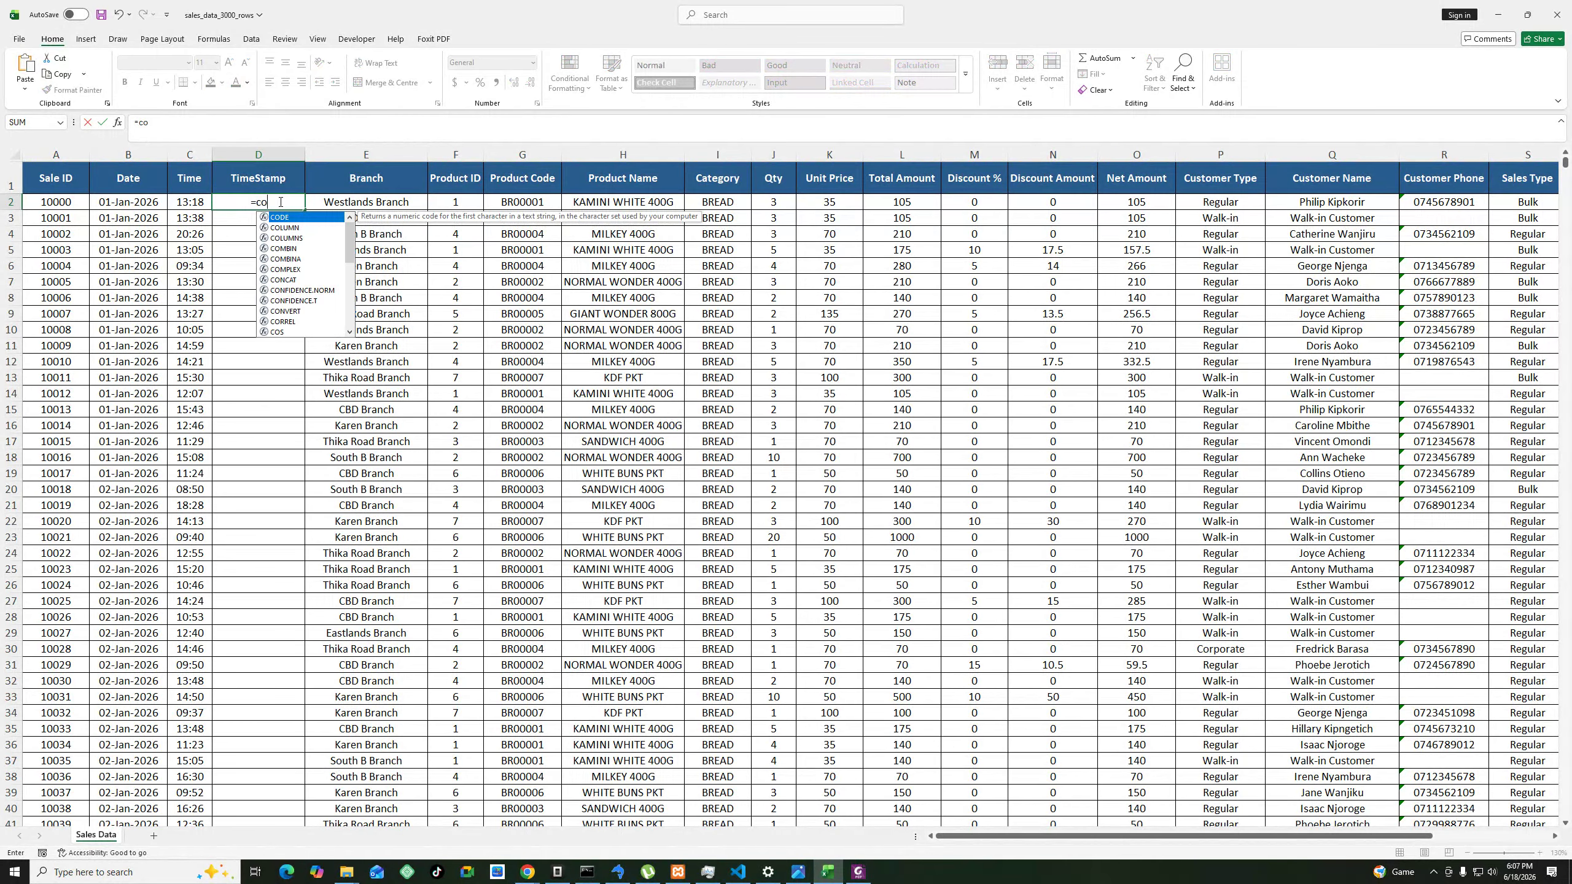
type("ncat")
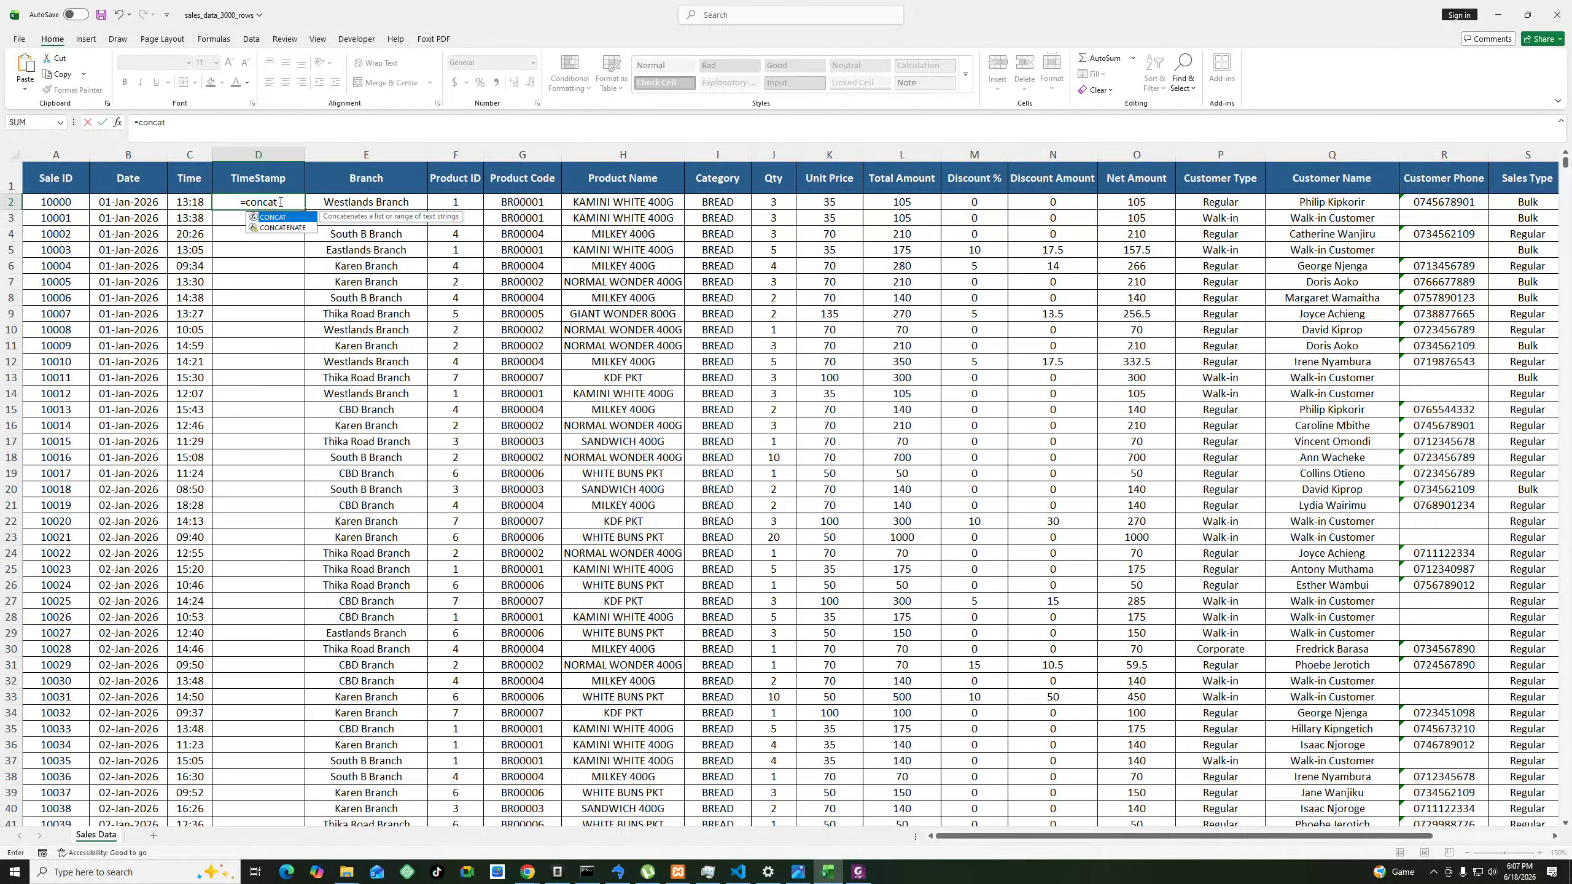
key("Tab")
left_click(108, 202)
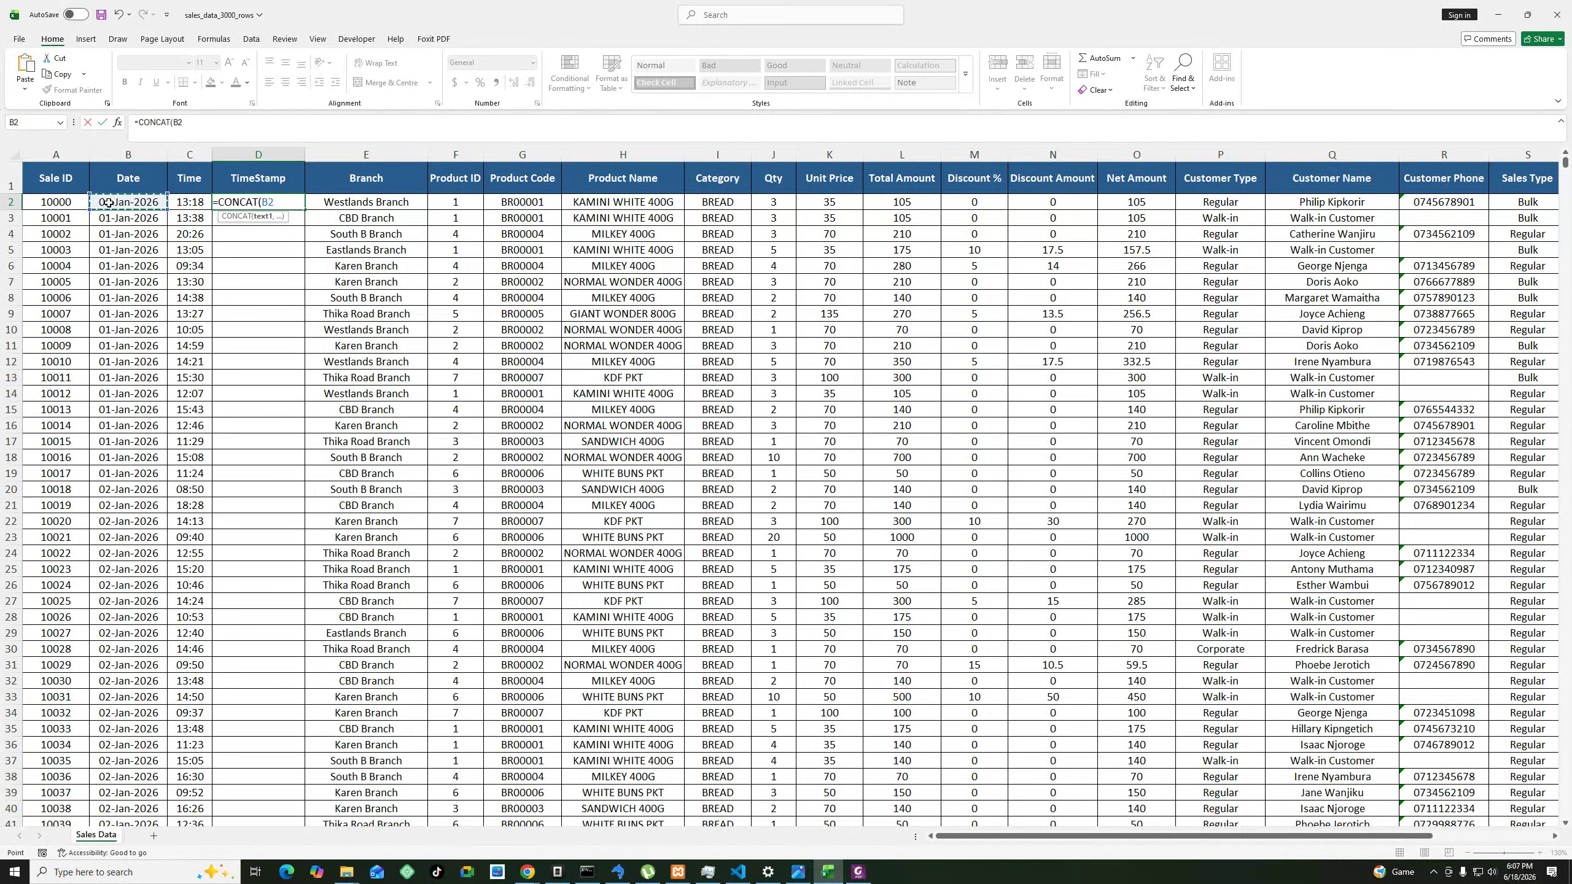
type(",\" \",")
left_click(193, 202)
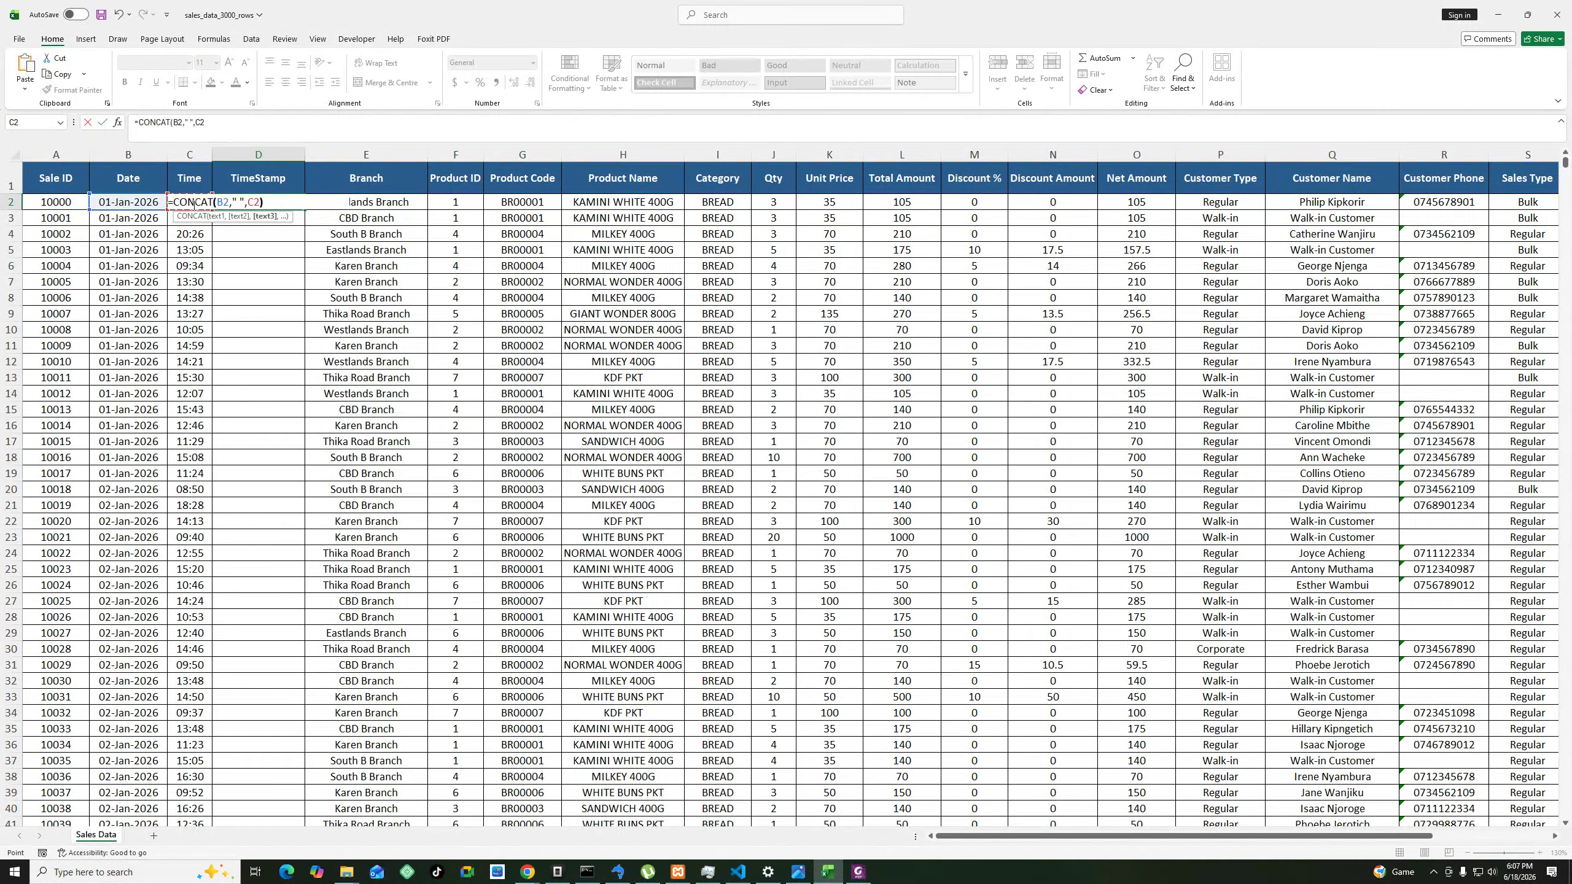
type(")")
key("Return")
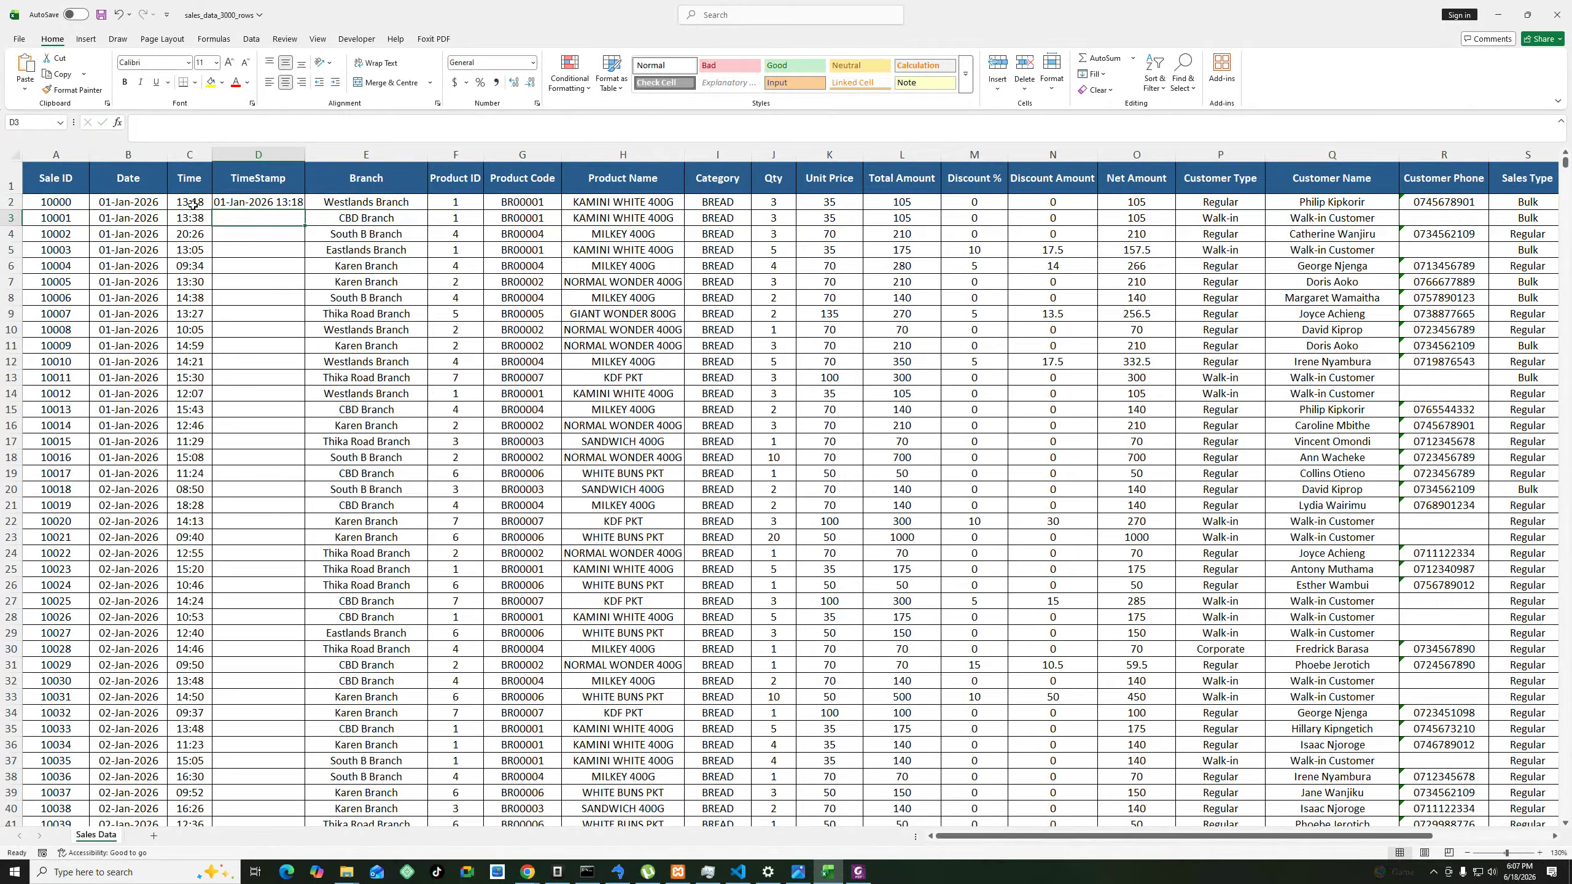
Fill the D2 formula down the whole TimeStamp column and autofit the column's width.
left_click(273, 202)
double_click(306, 210)
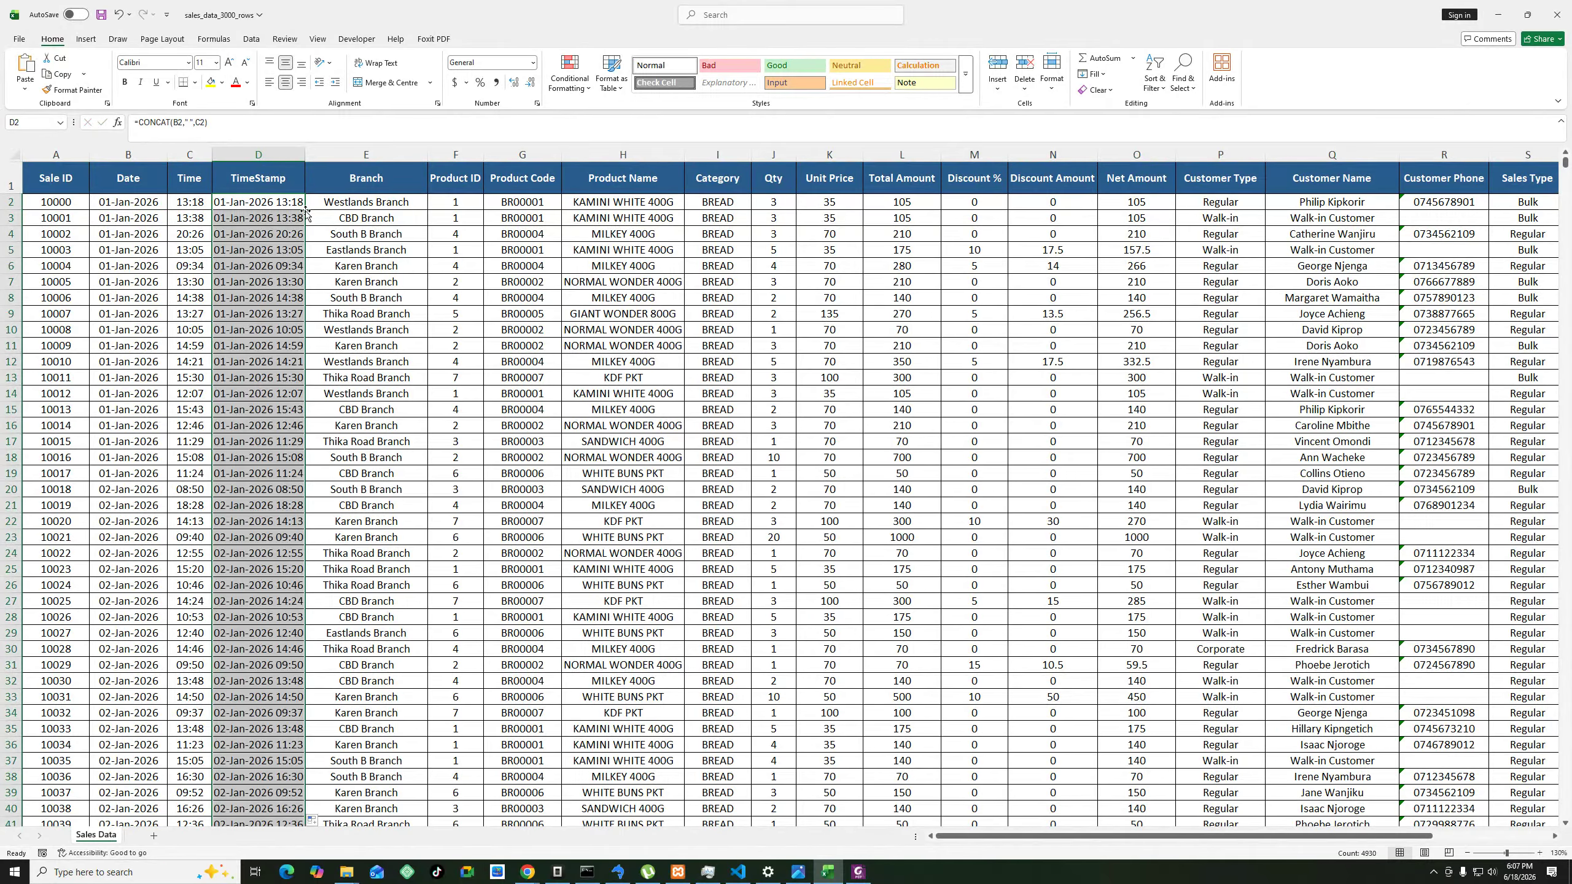
double_click(305, 154)
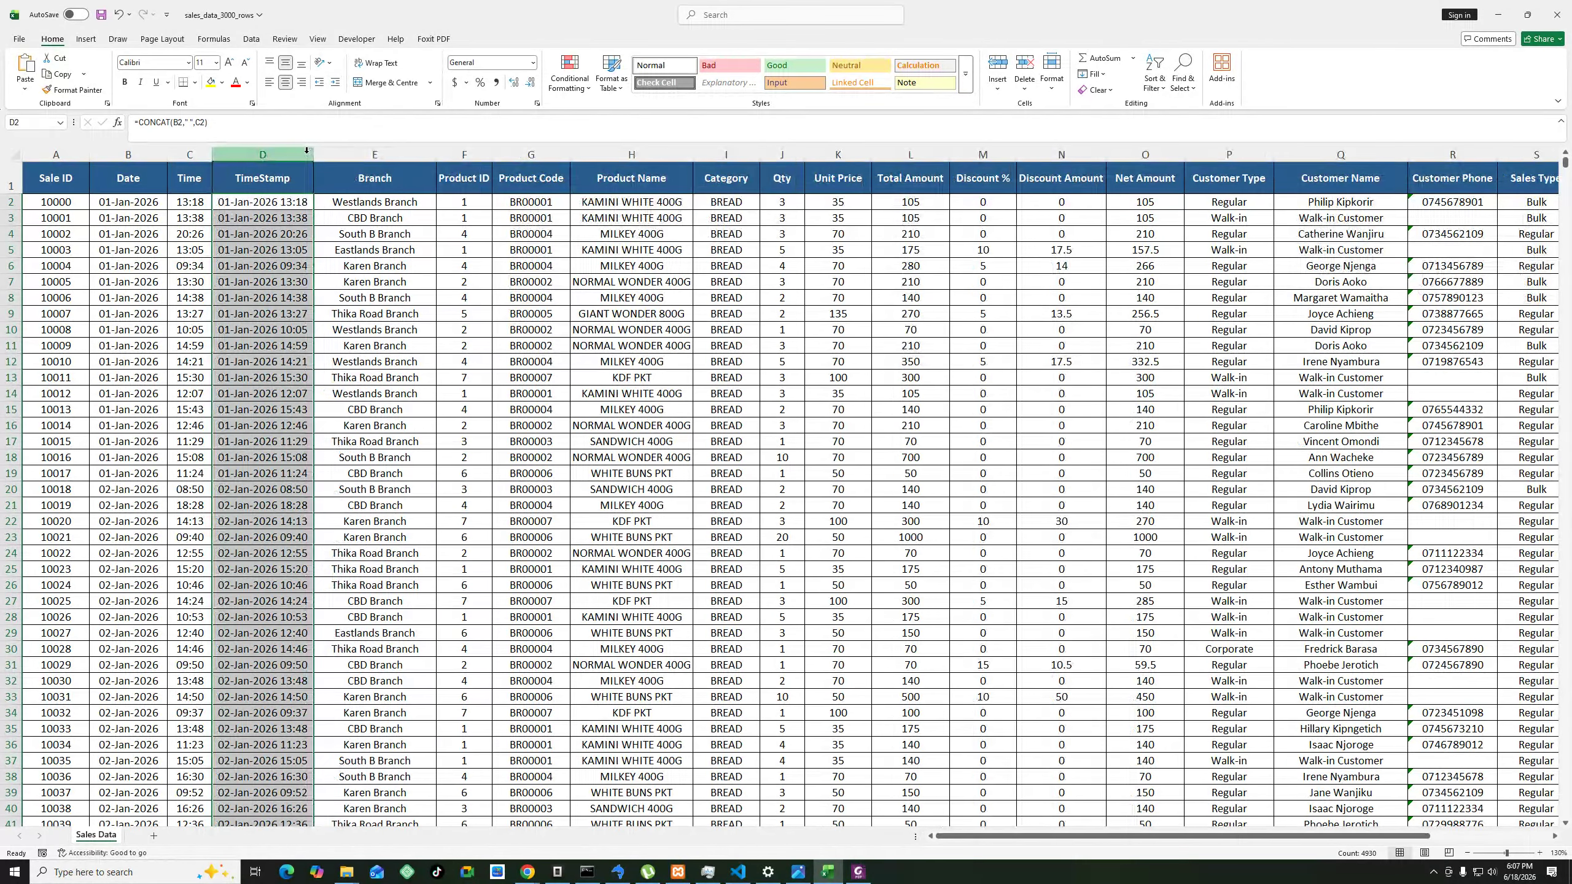
left_click(309, 224)
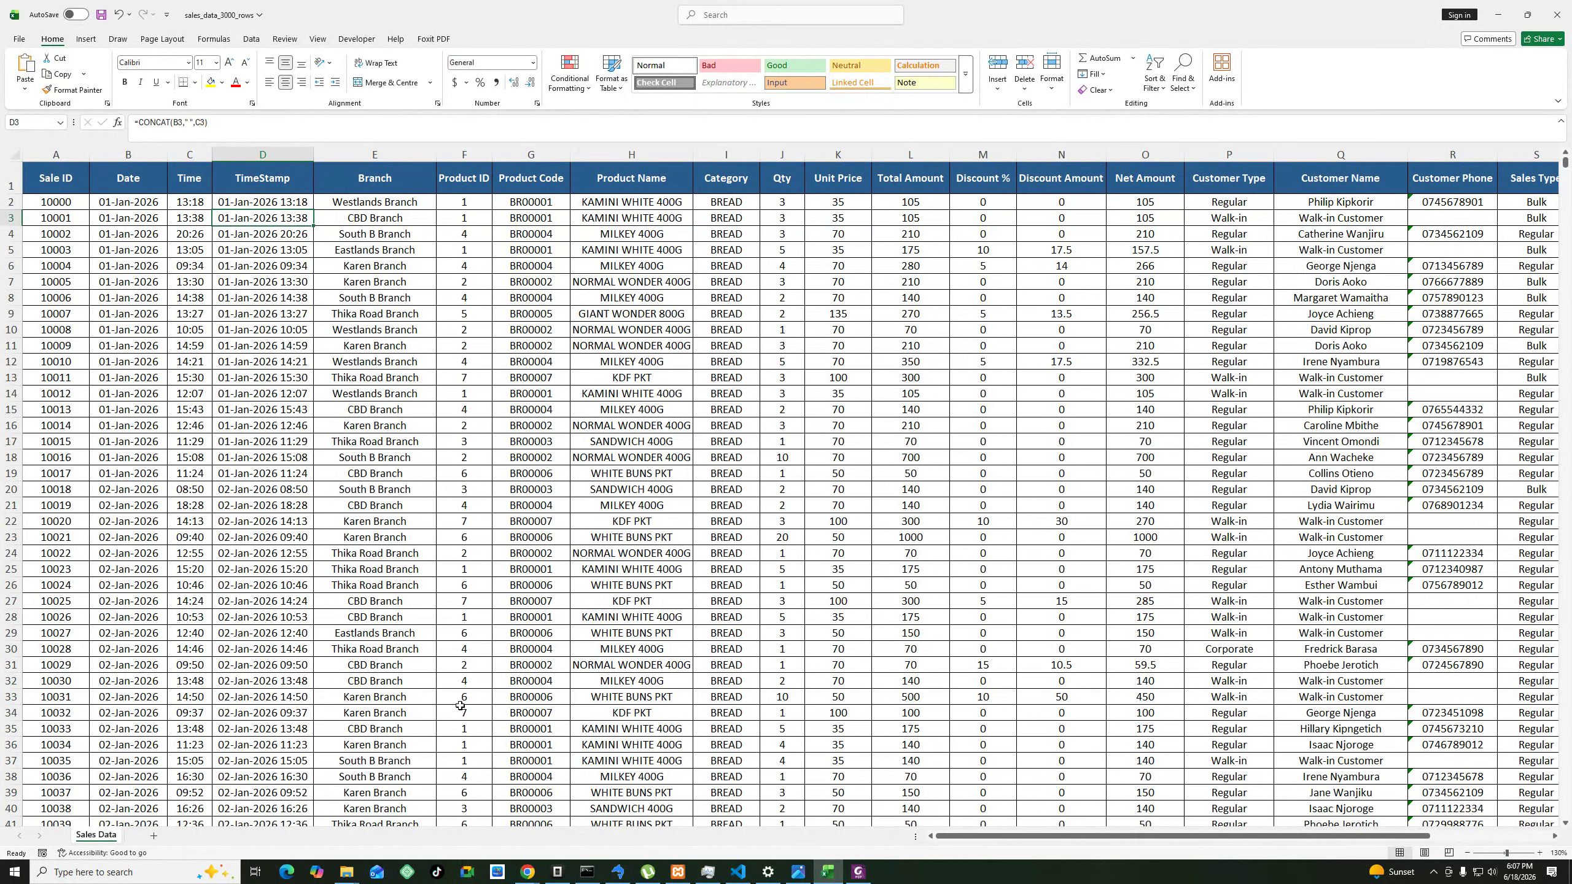
Turn on filters for the header row of the Sales Data sheet.
left_click(852, 177)
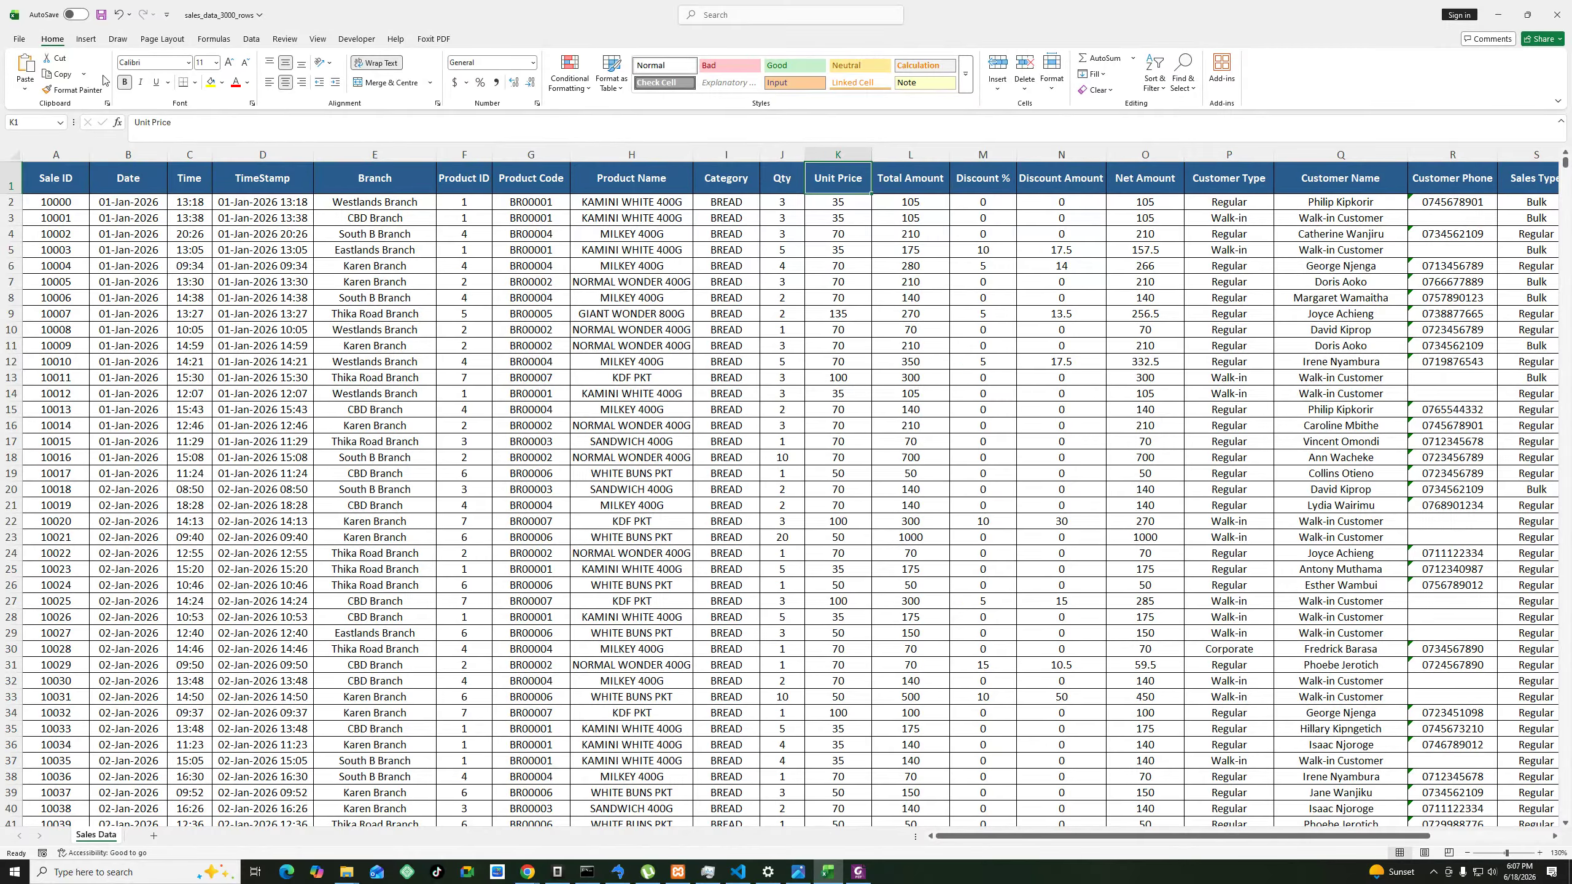
left_click(1194, 92)
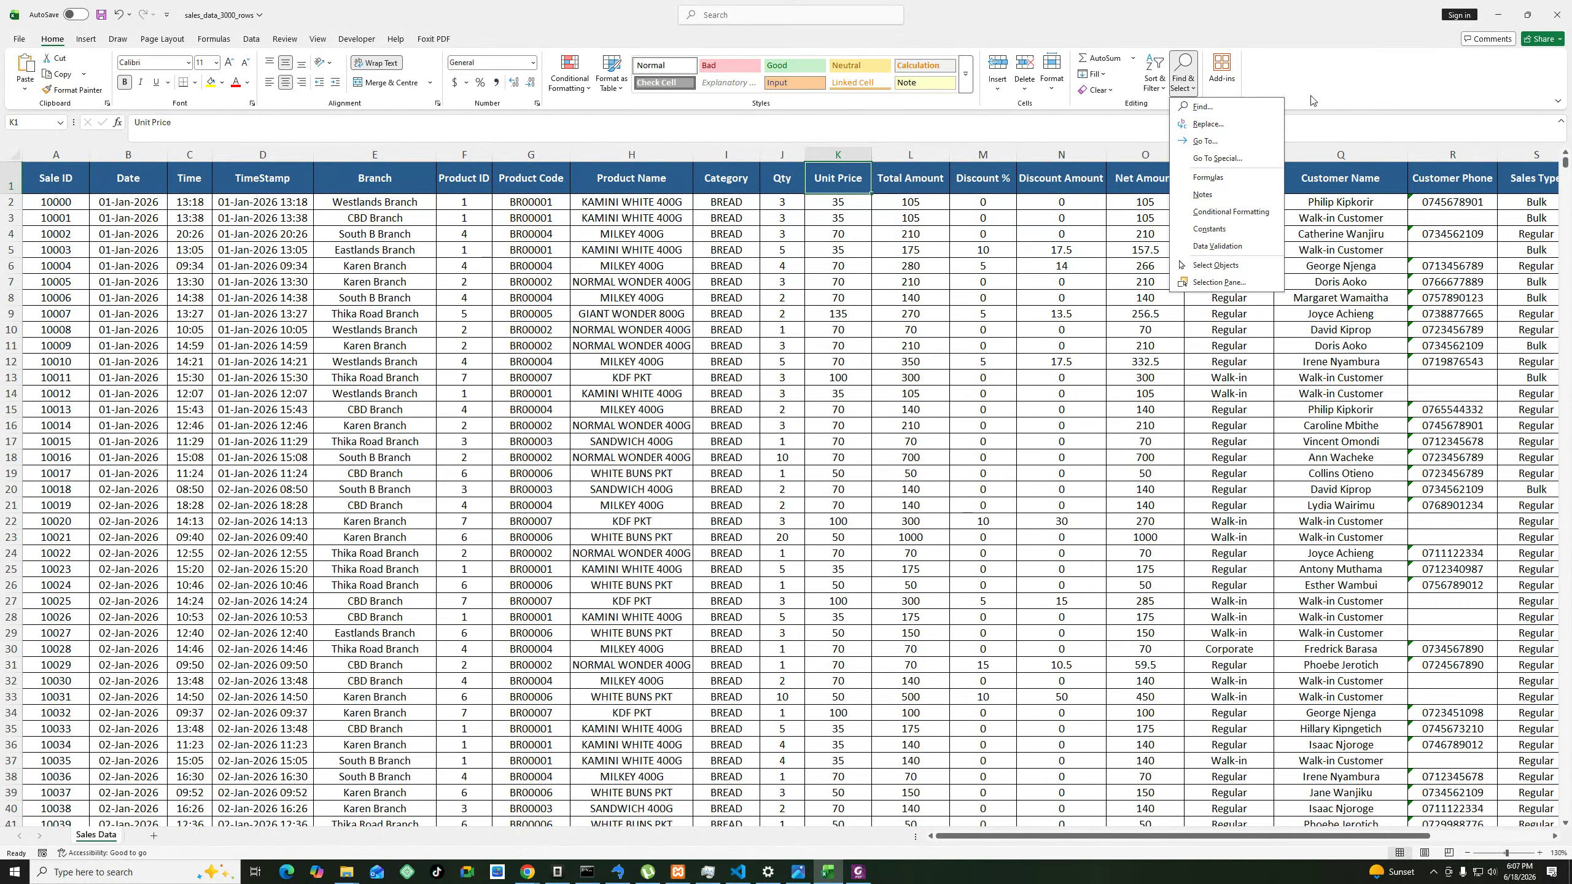
left_click(1312, 99)
left_click(1167, 90)
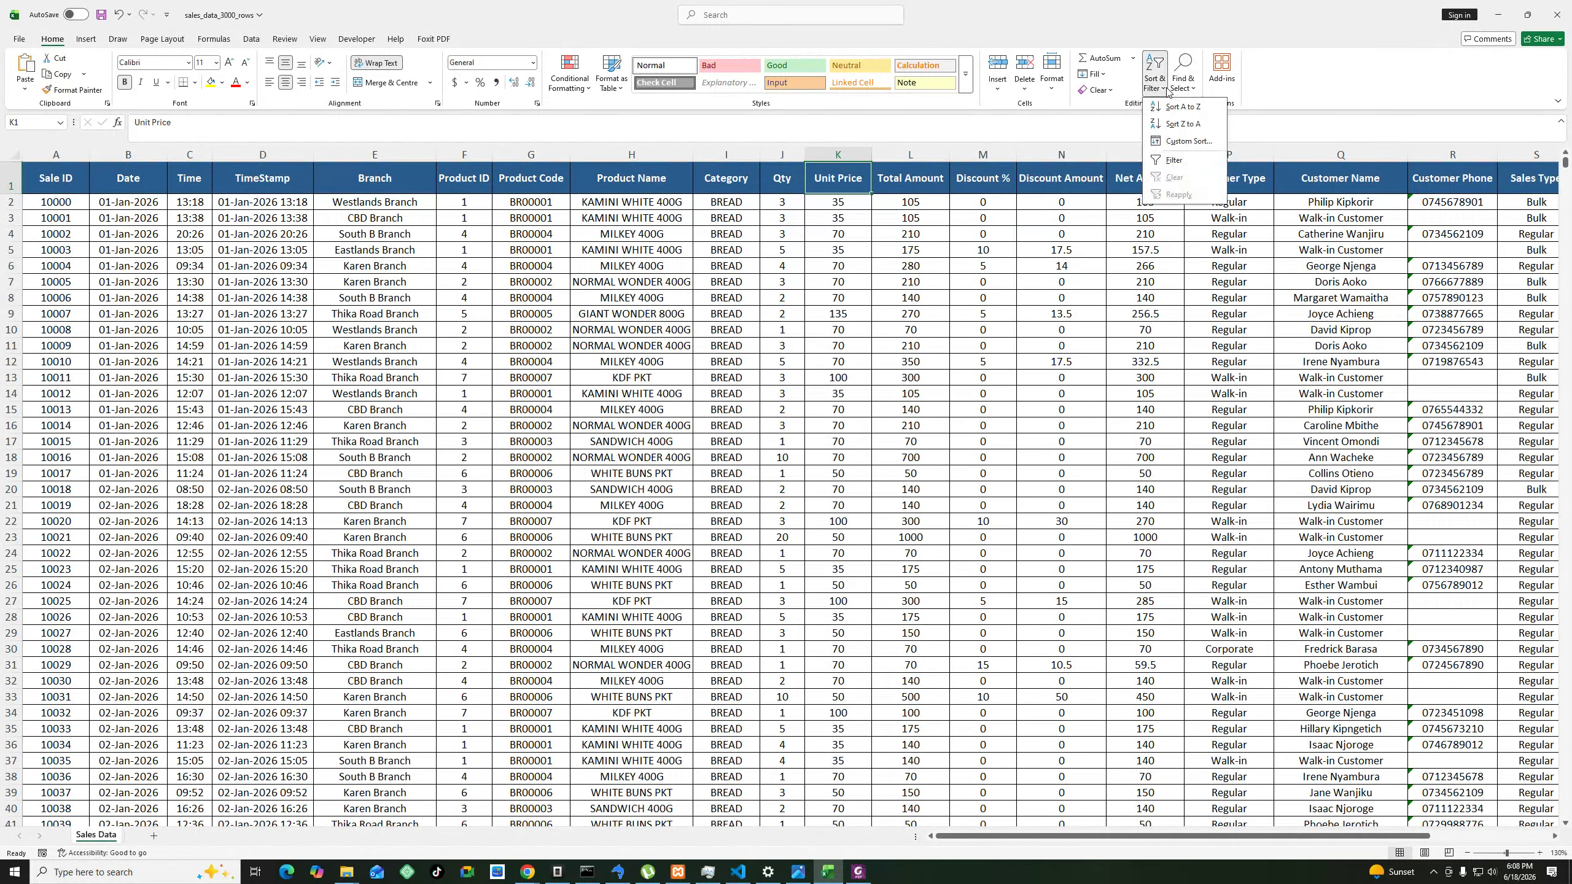
left_click(1173, 160)
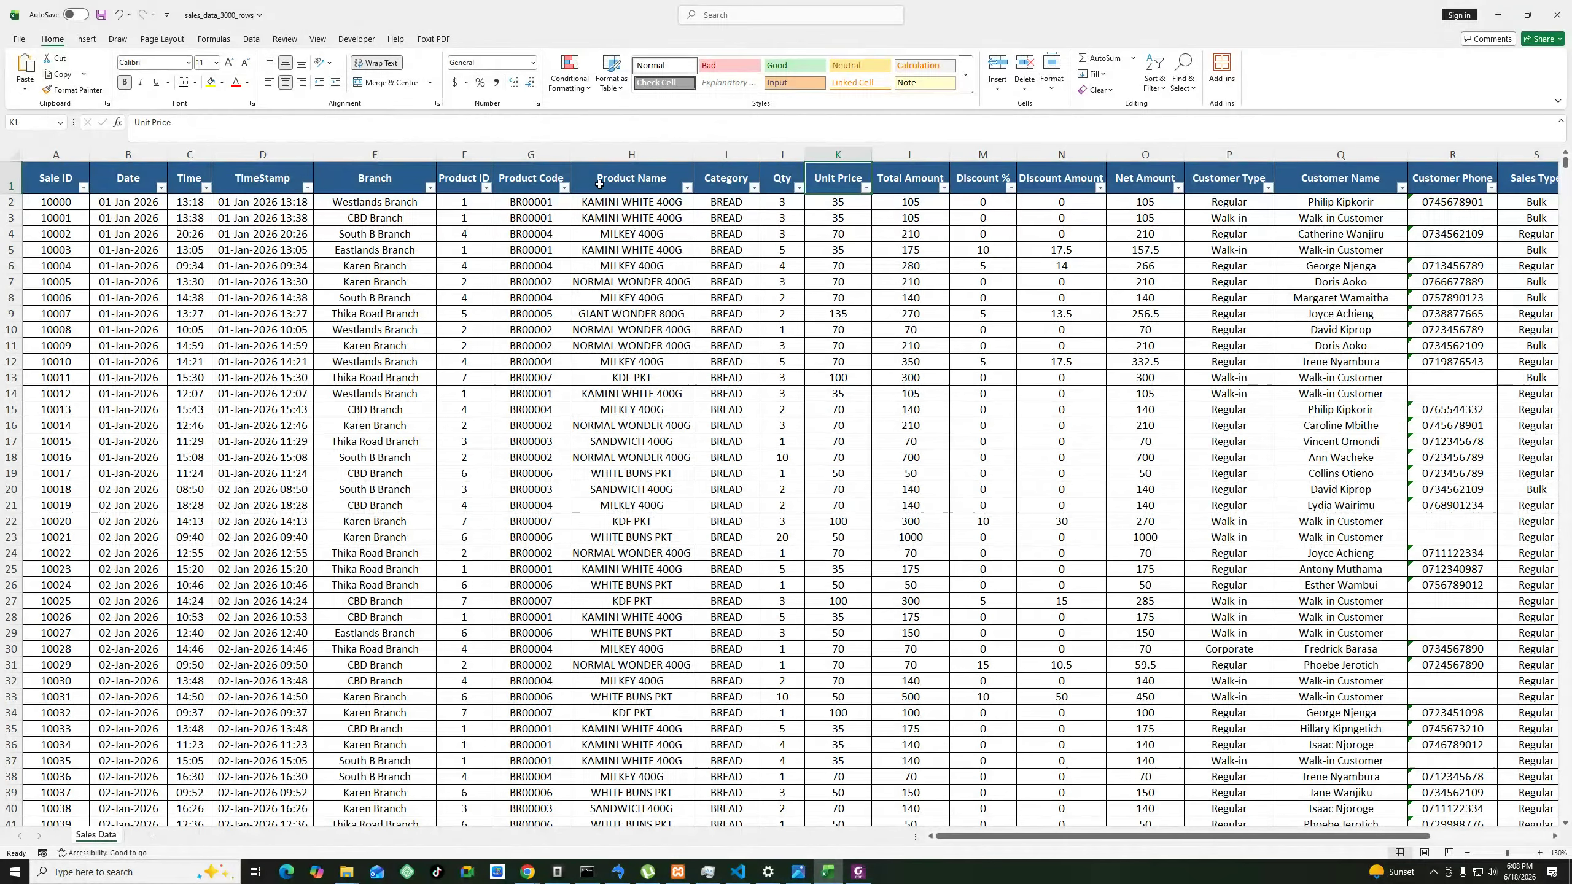
Examine the filter values of the Unit Price and Total Amount columns without filtering any rows.
left_click(866, 189)
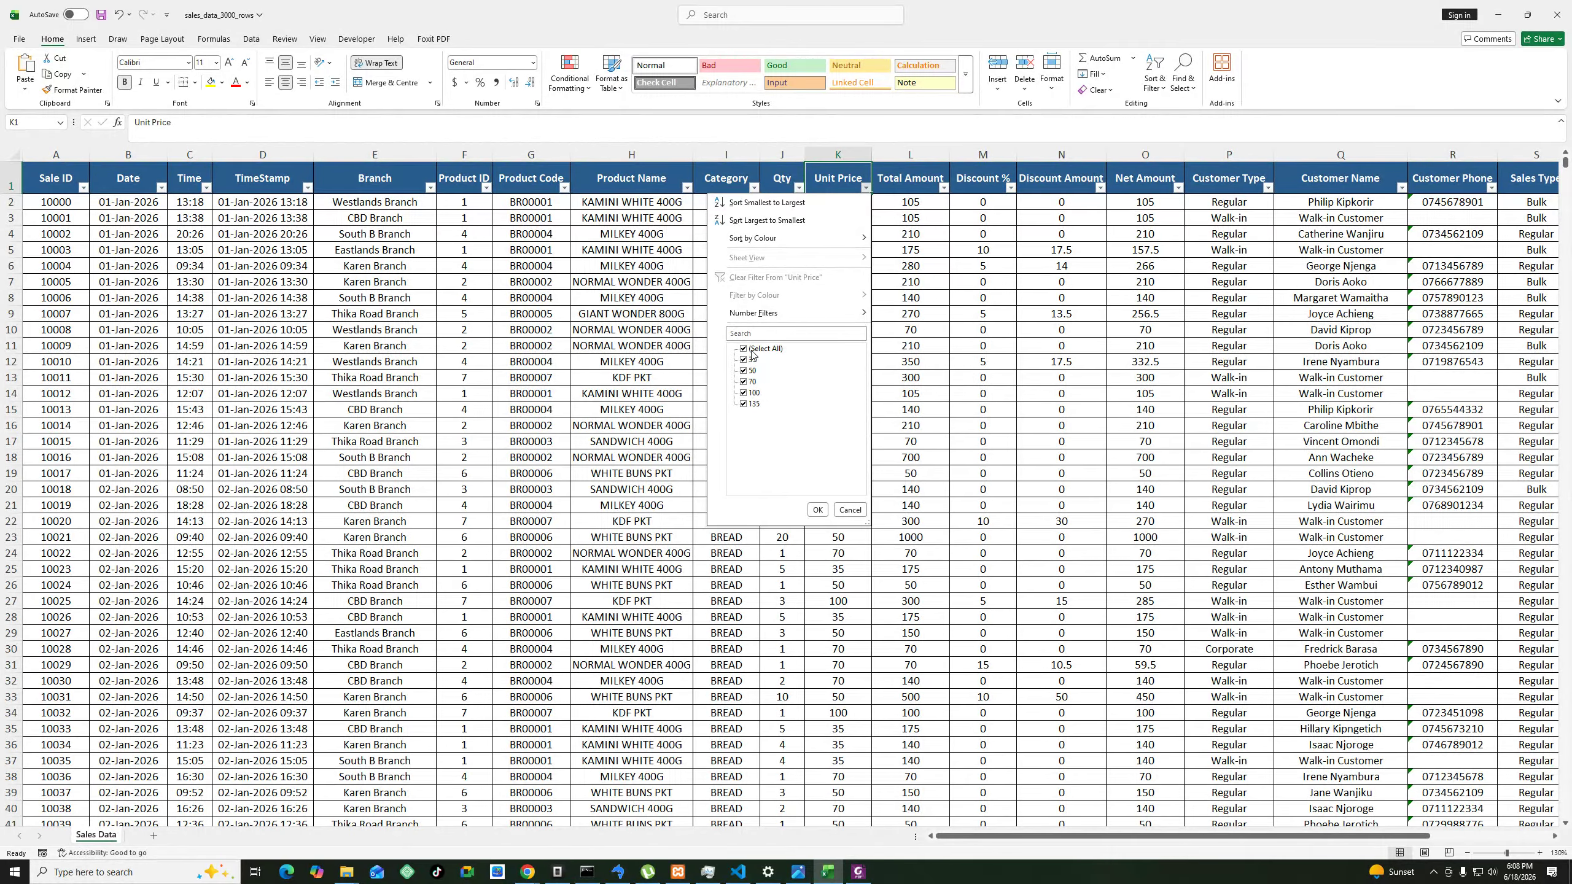
left_click(849, 510)
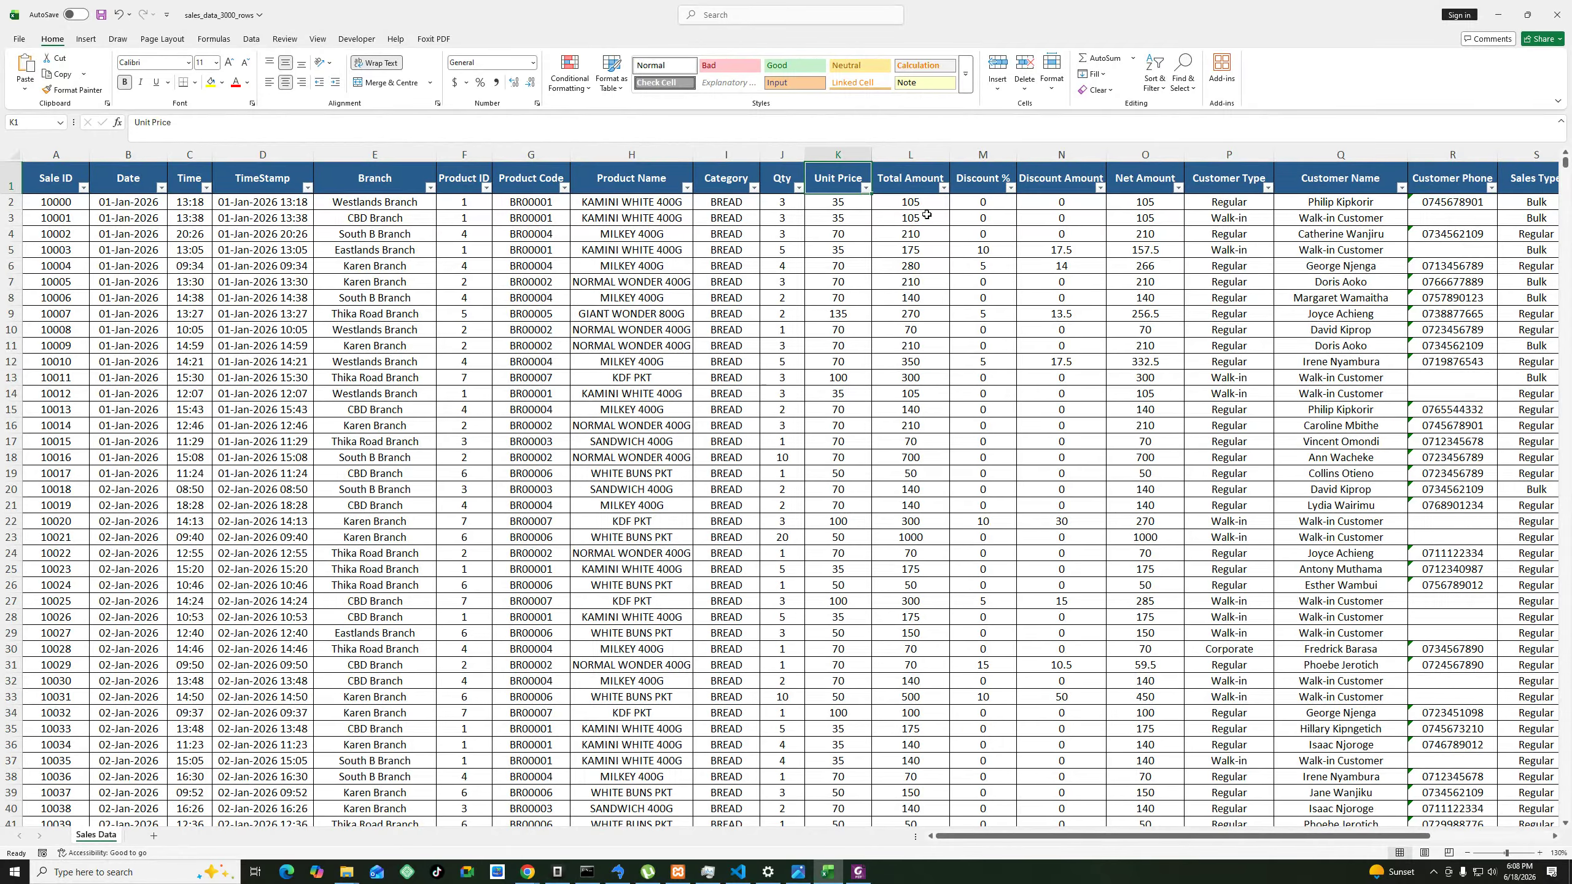
left_click(943, 187)
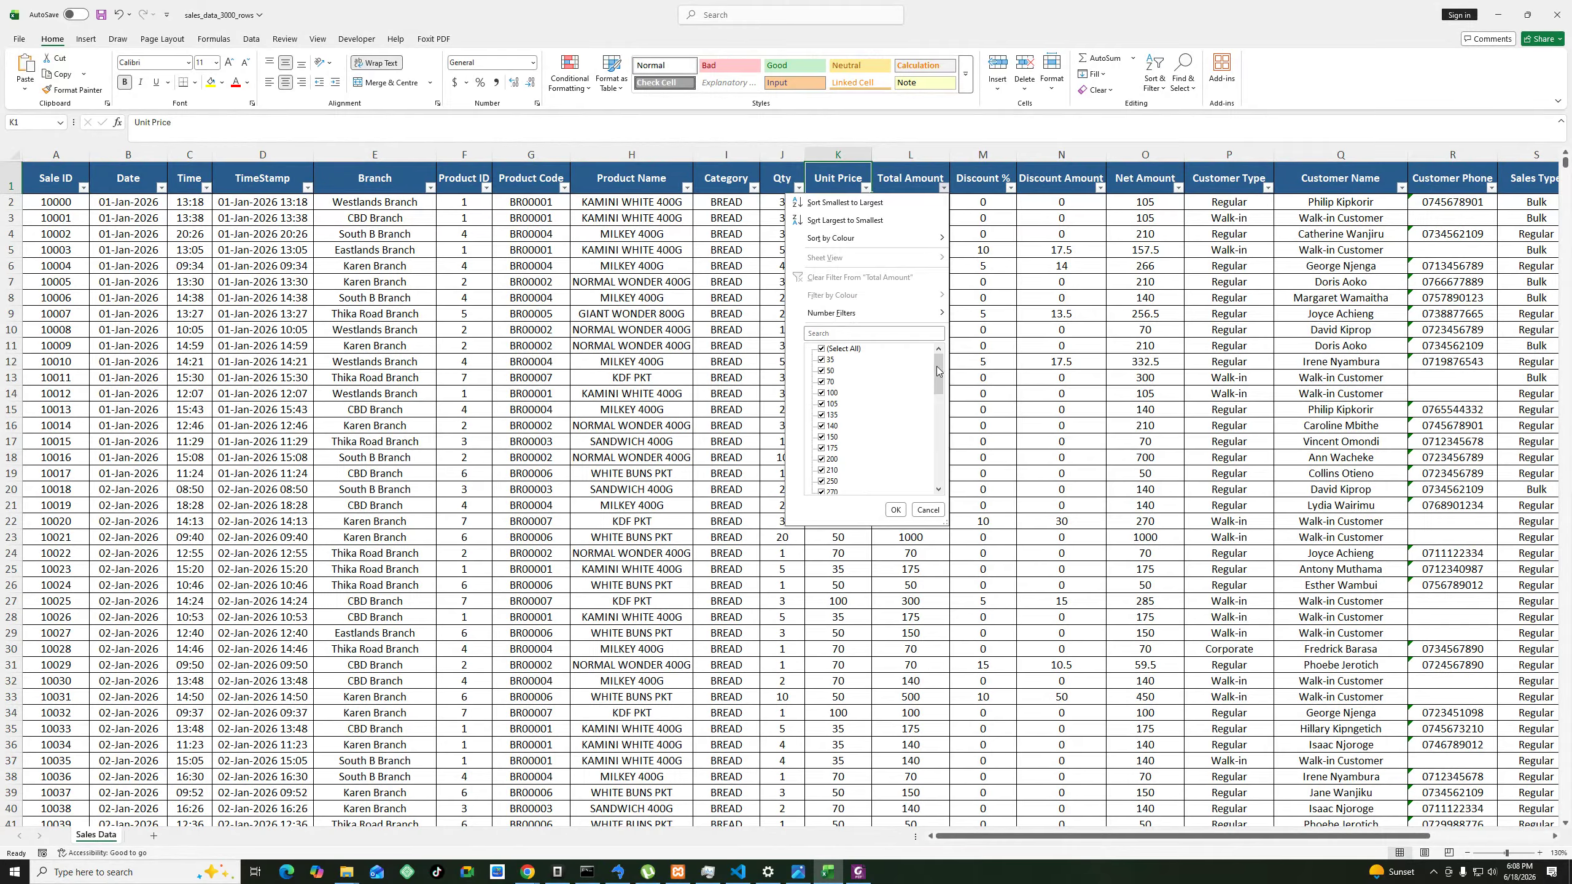
left_click_drag(938, 371, 938, 461)
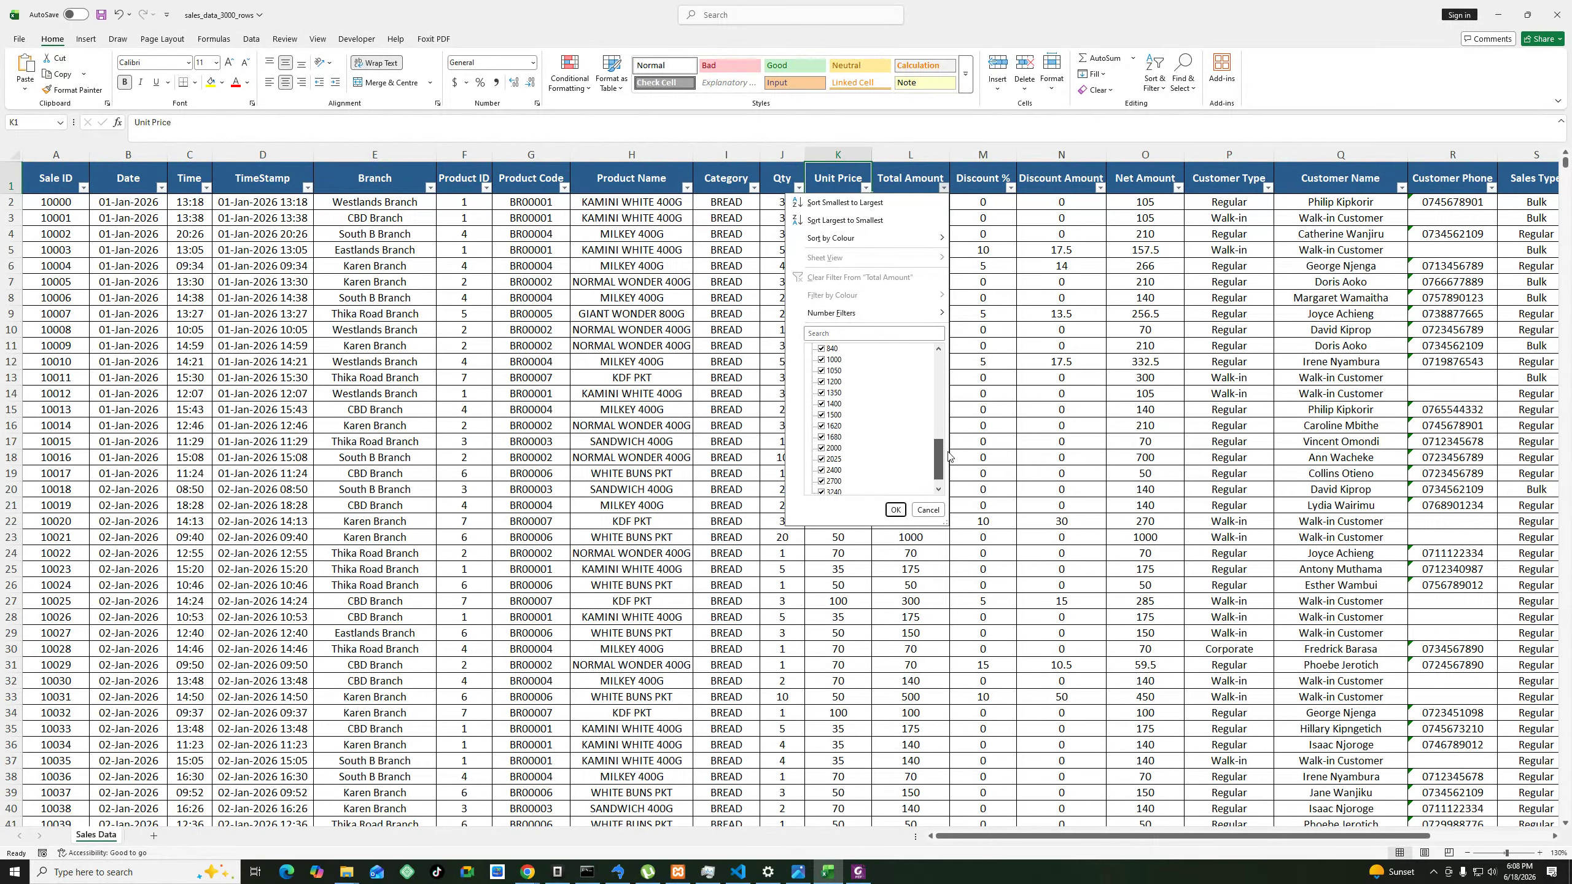
left_click(895, 509)
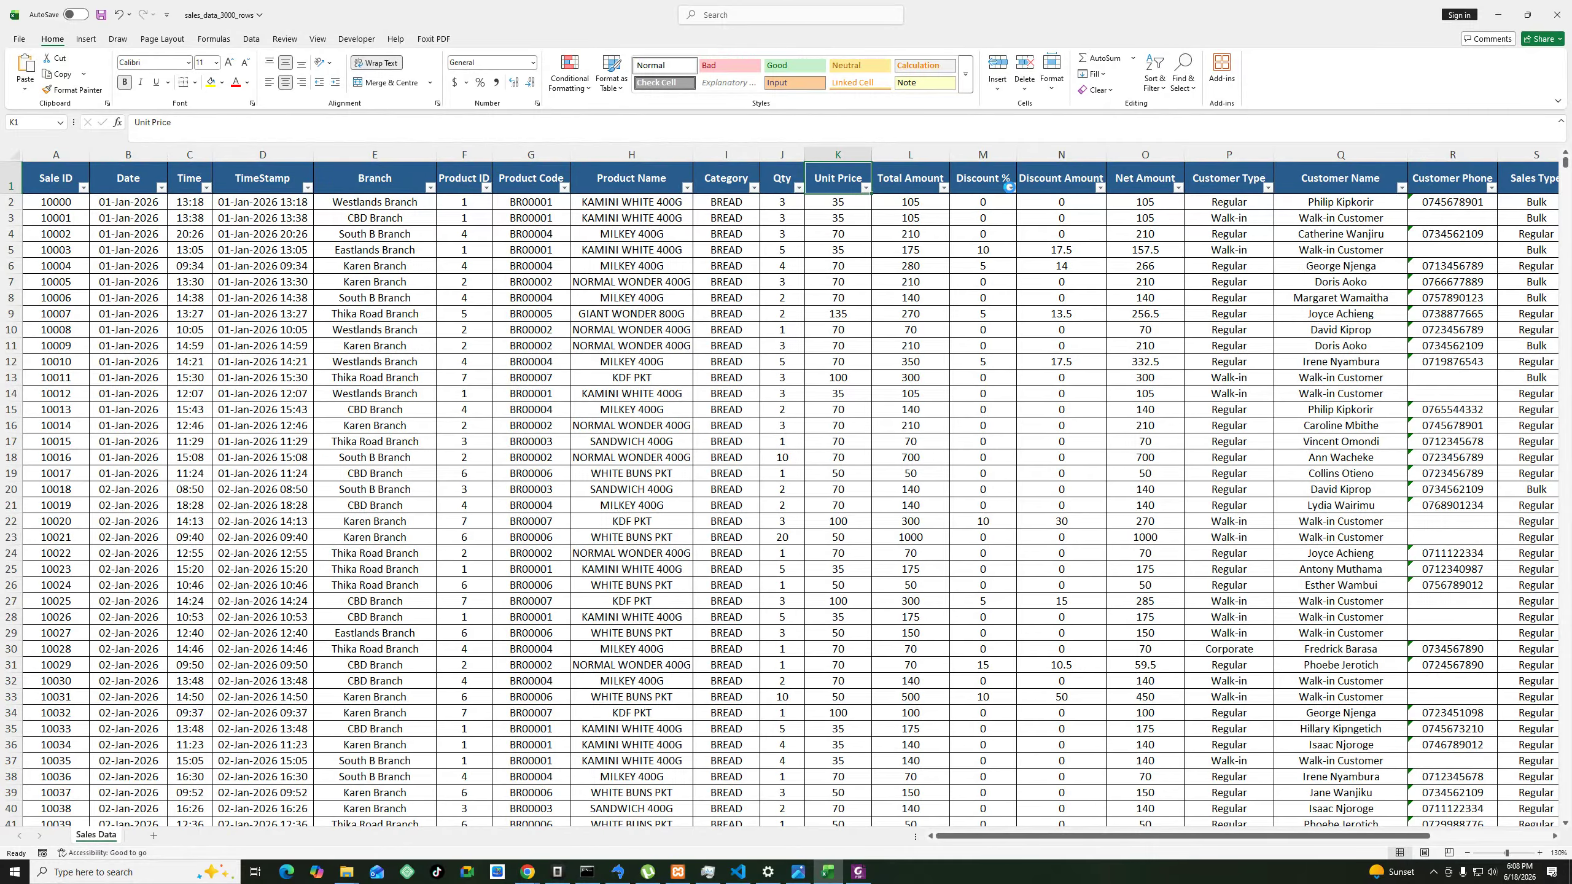
Review the filter values of the Discount %, Discount Amount and Net Amount columns.
left_click(1010, 187)
left_click(962, 509)
left_click(1100, 188)
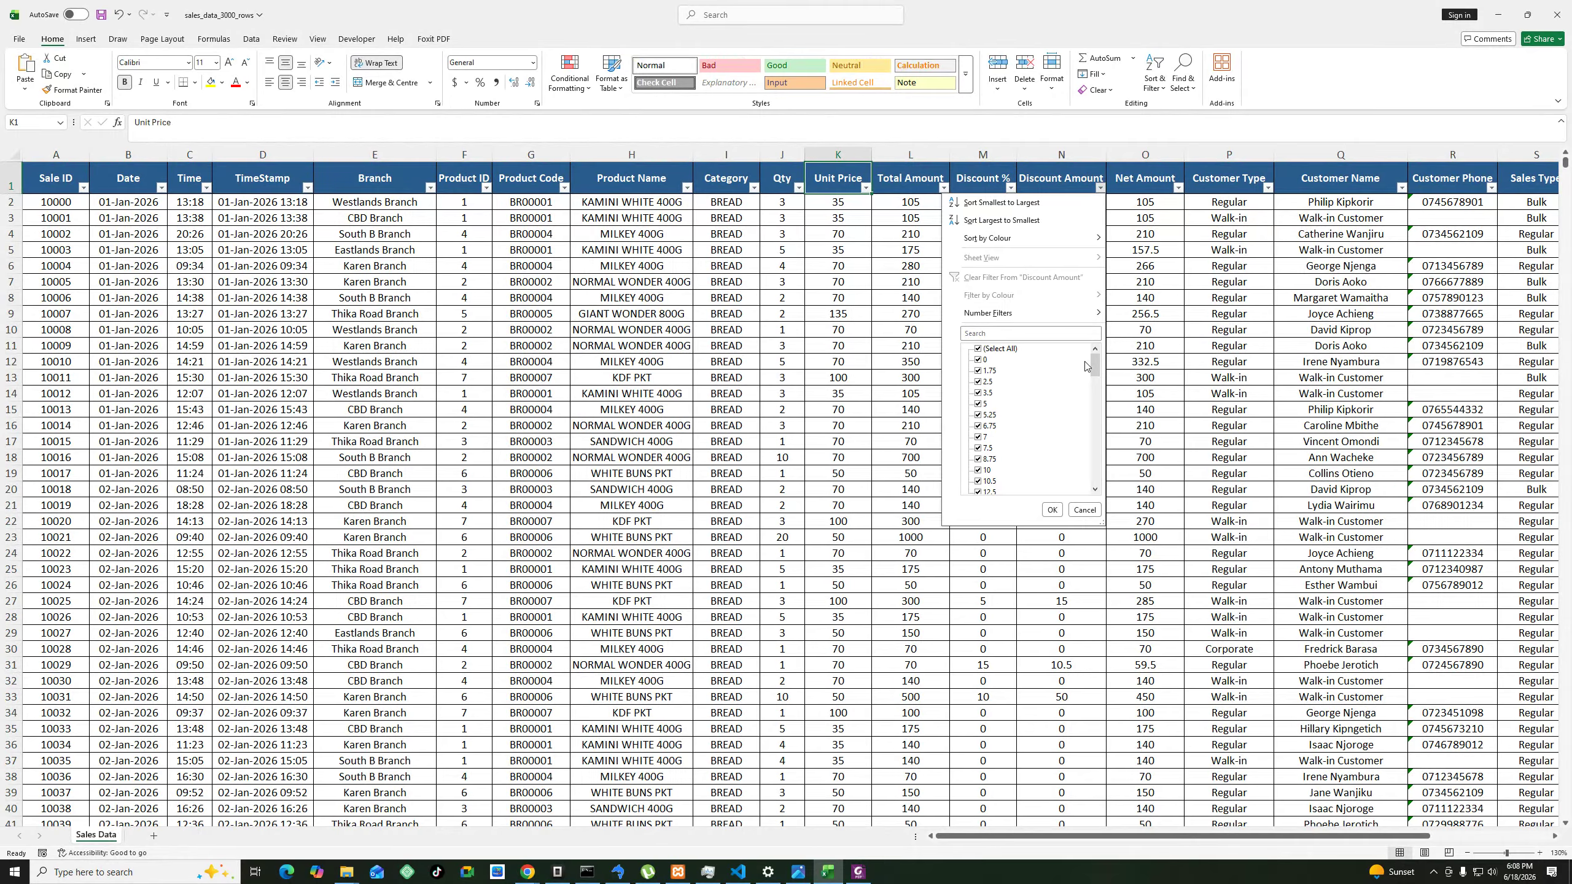
left_click_drag(1088, 366, 1107, 313)
left_click(1177, 188)
left_click(1178, 188)
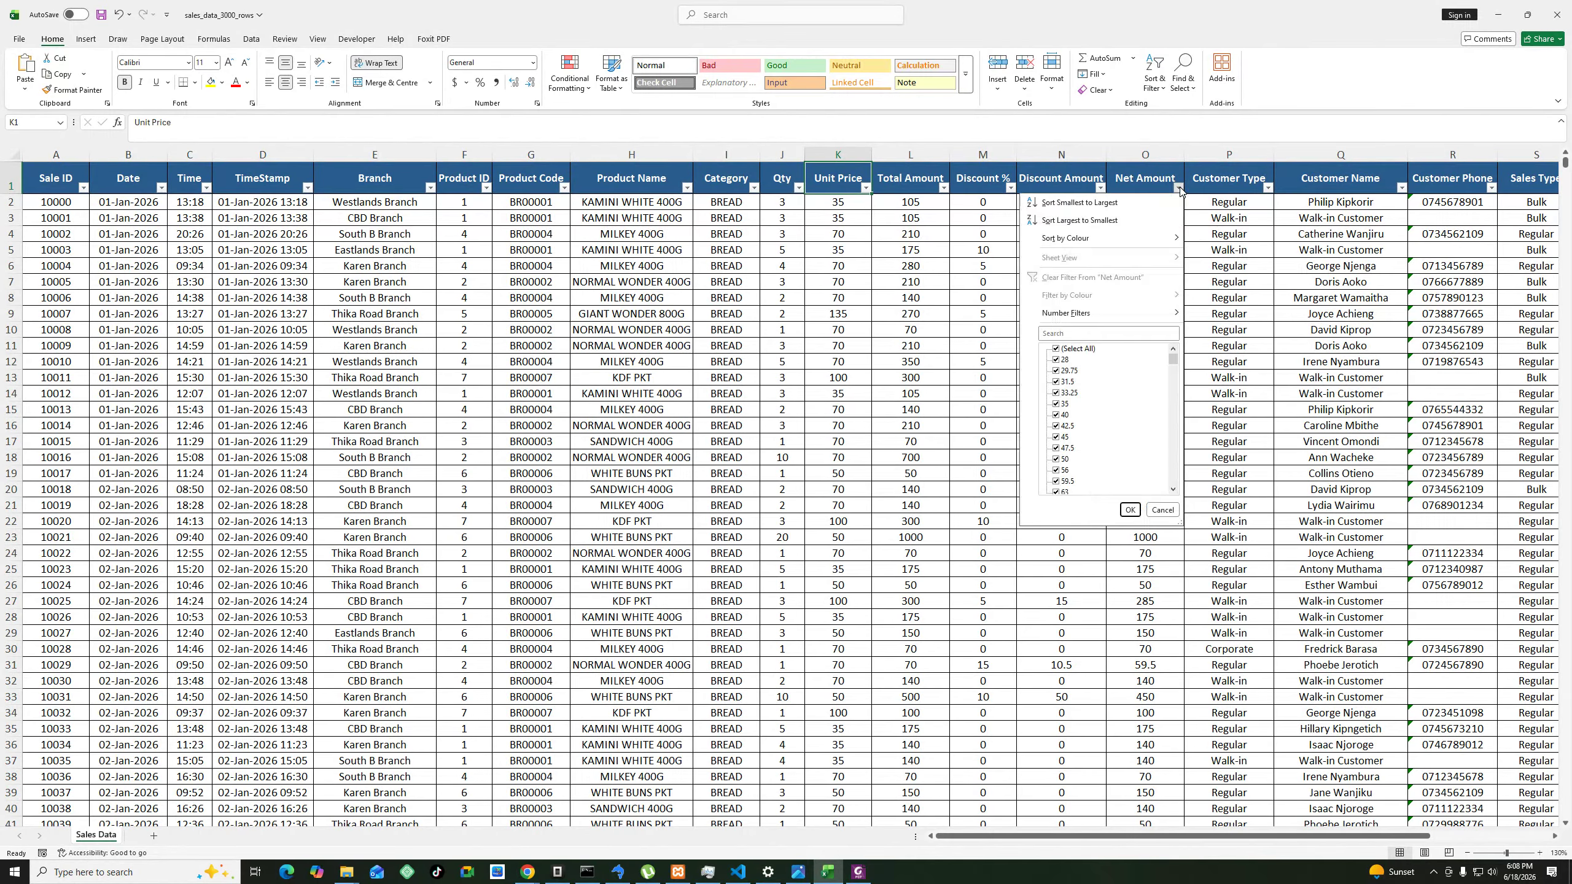
left_click_drag(1174, 365, 1173, 459)
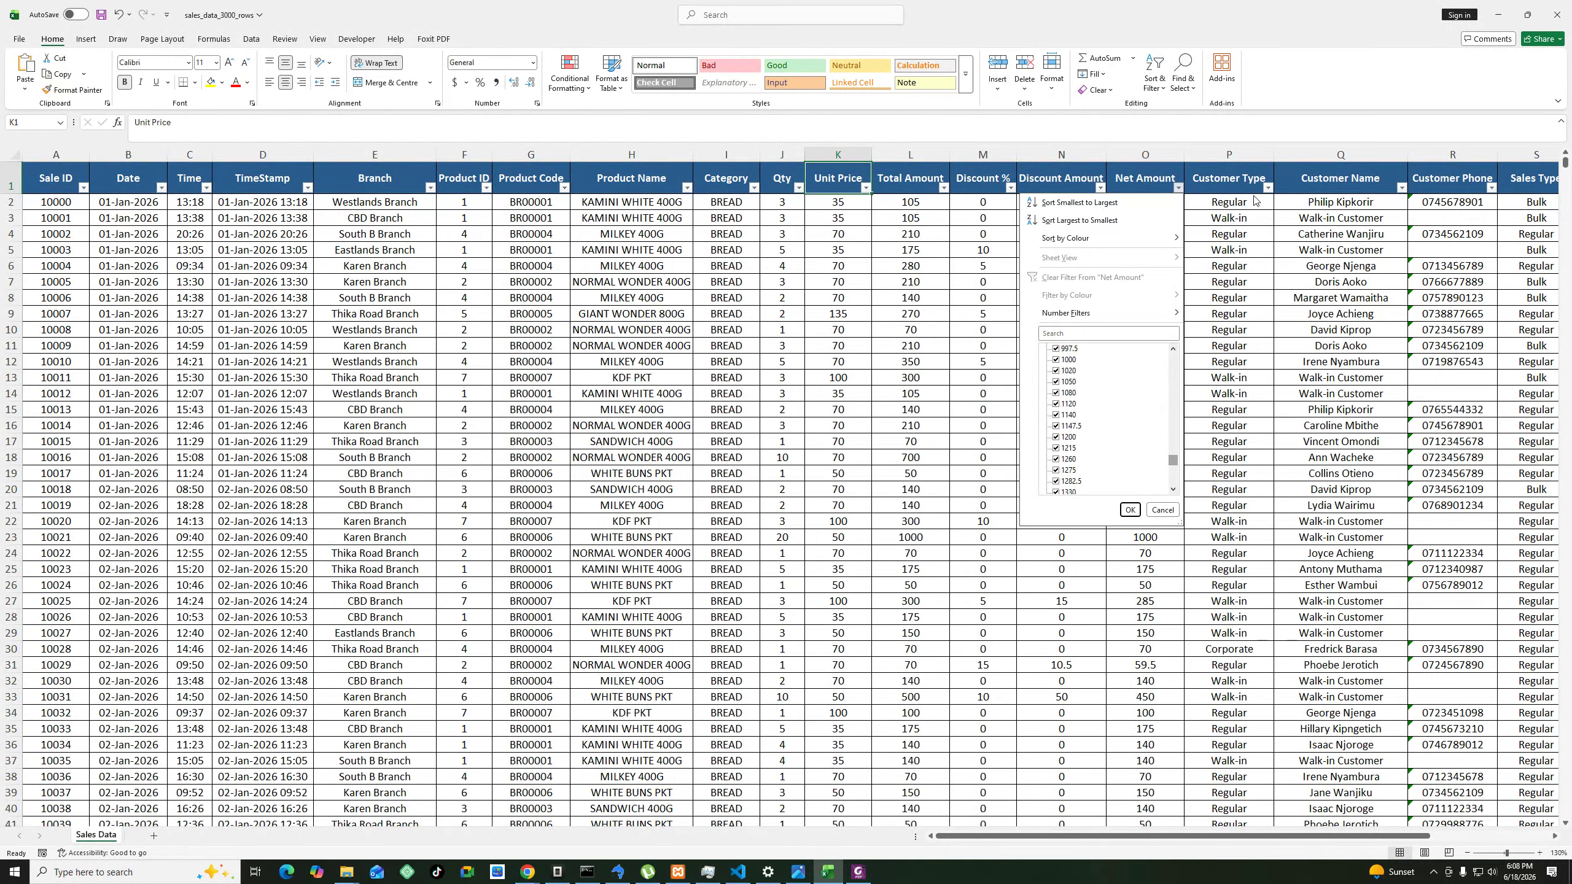
Check the filter values of the Customer Type and Customer Name columns, leaving both unfiltered.
left_click(1267, 188)
left_click(1267, 188)
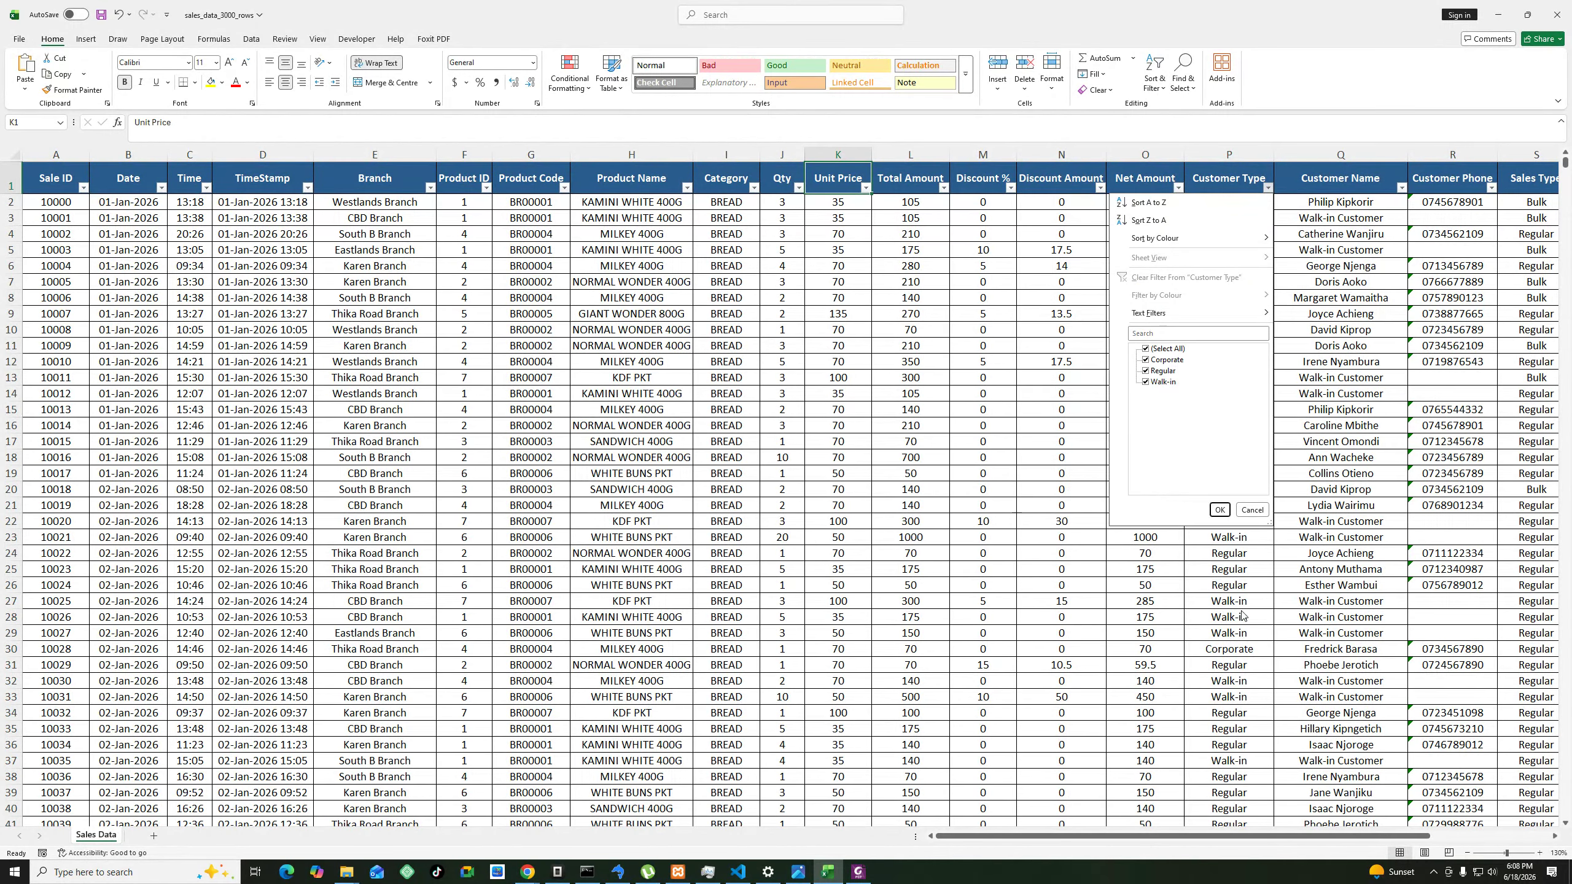
left_click(1251, 509)
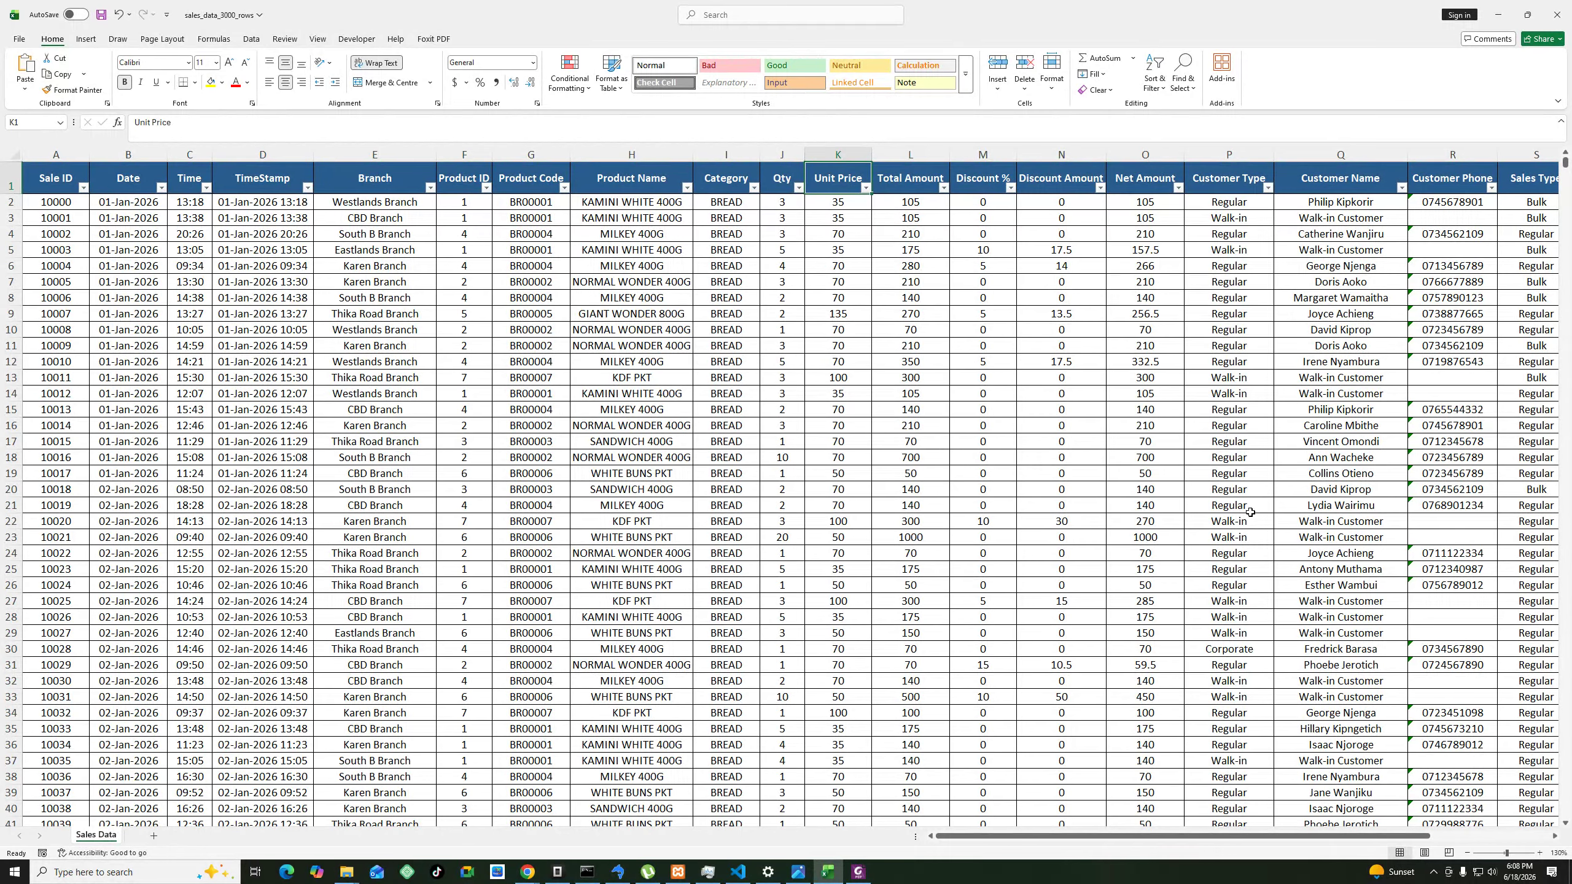
left_click(1401, 188)
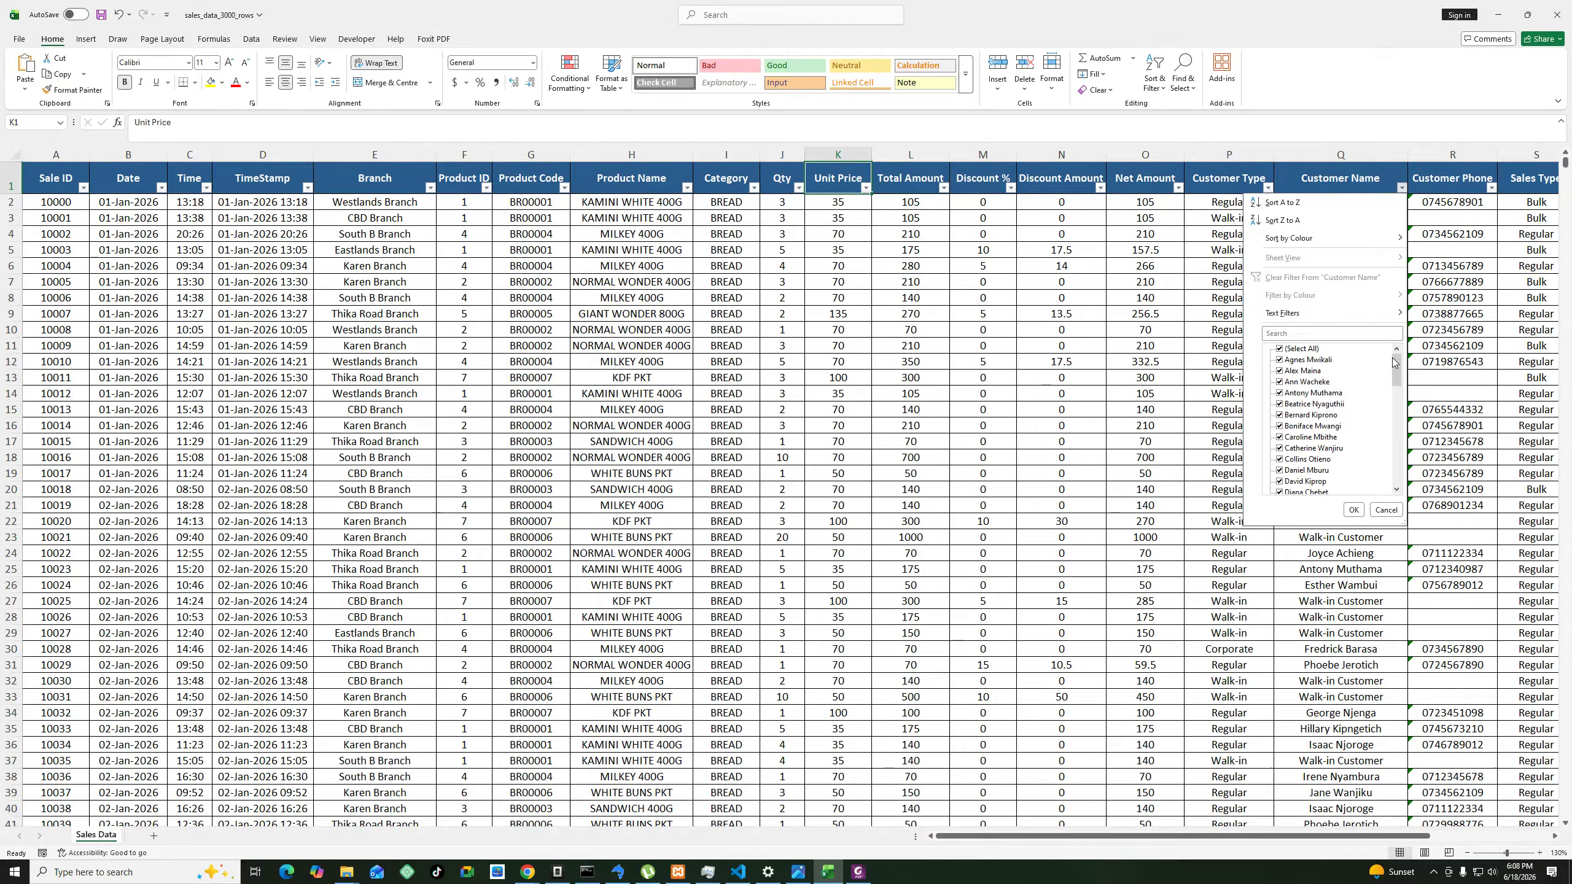
mouse_move(1396, 374)
left_mouse_down()
mouse_move(1396, 431)
mouse_move(1393, 367)
left_mouse_up()
left_click(1381, 509)
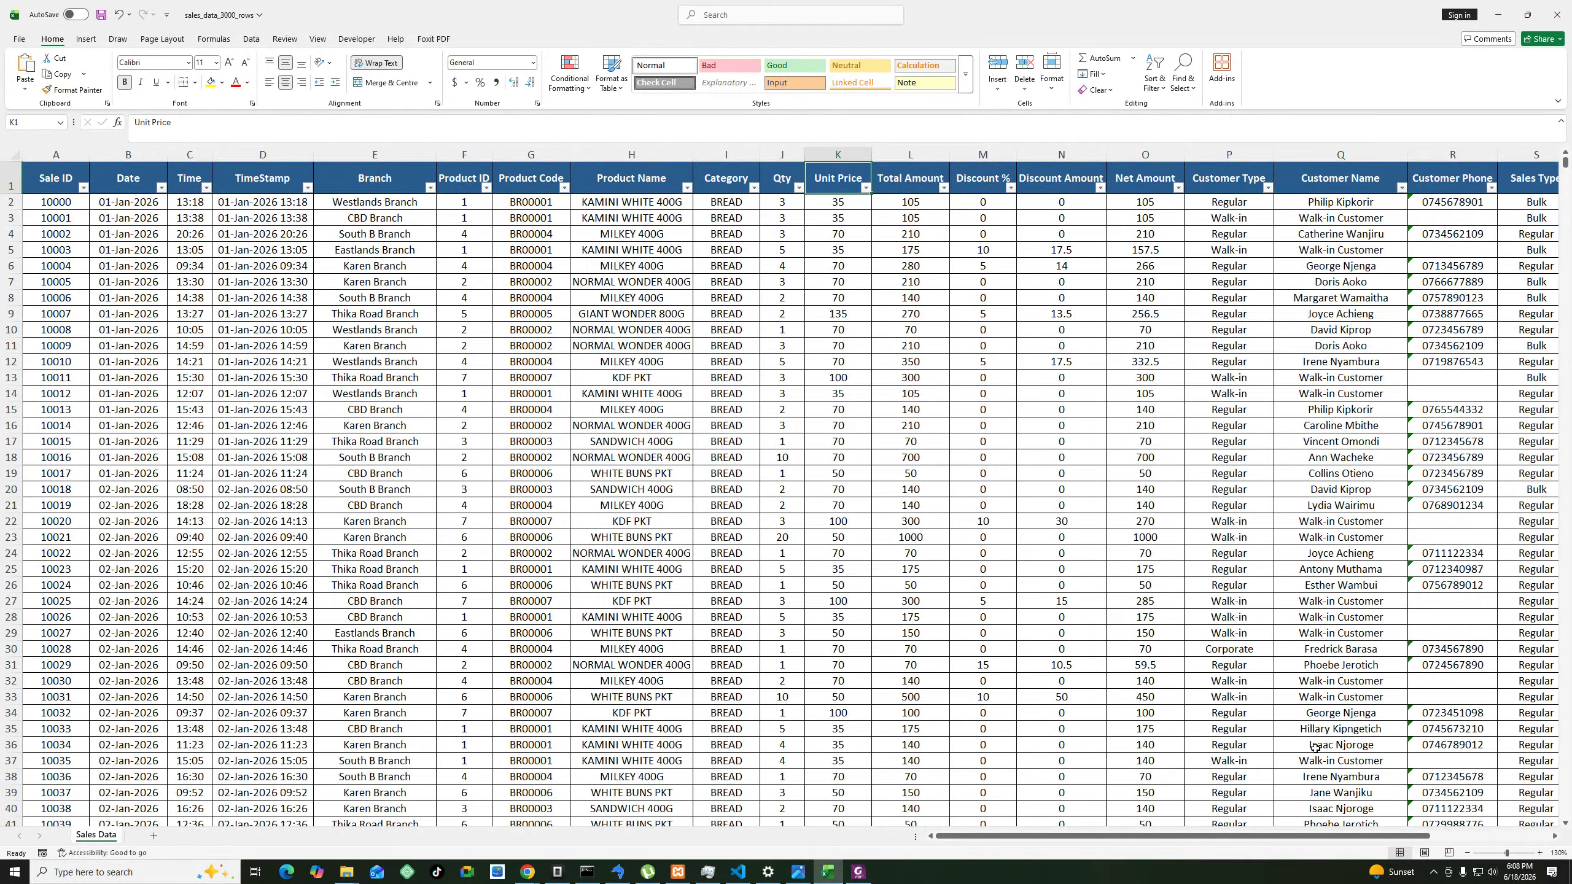
Highlight the header row together with the Sale ID column to point them out, and release the selection.
left_click_drag(1332, 835, 897, 818)
left_click_drag(1566, 173, 1560, 120)
left_click(55, 149)
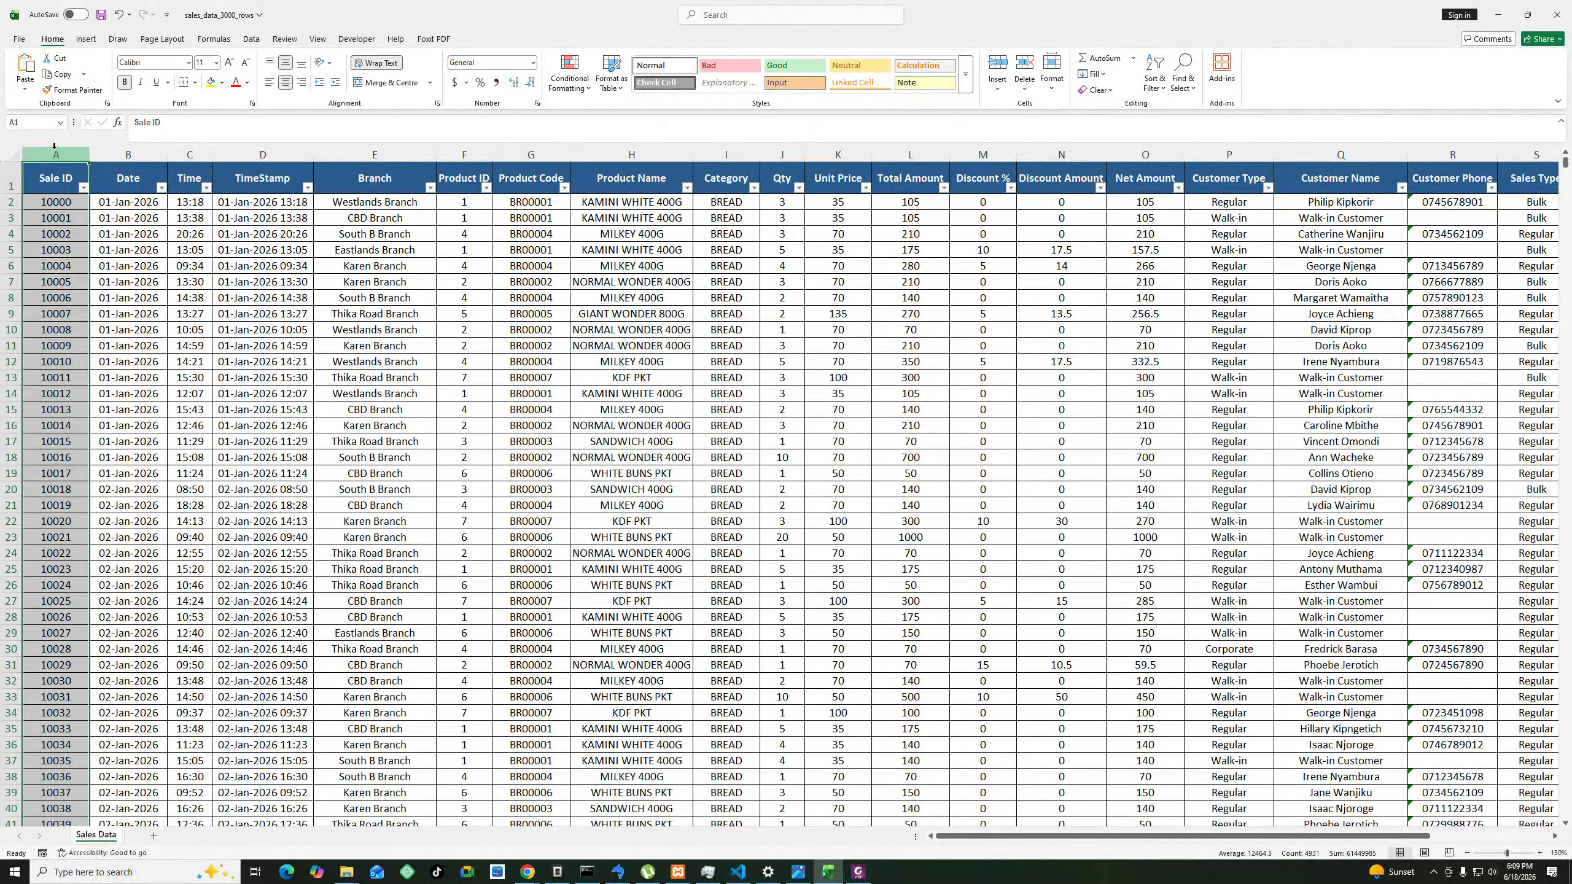
left_click(3, 177)
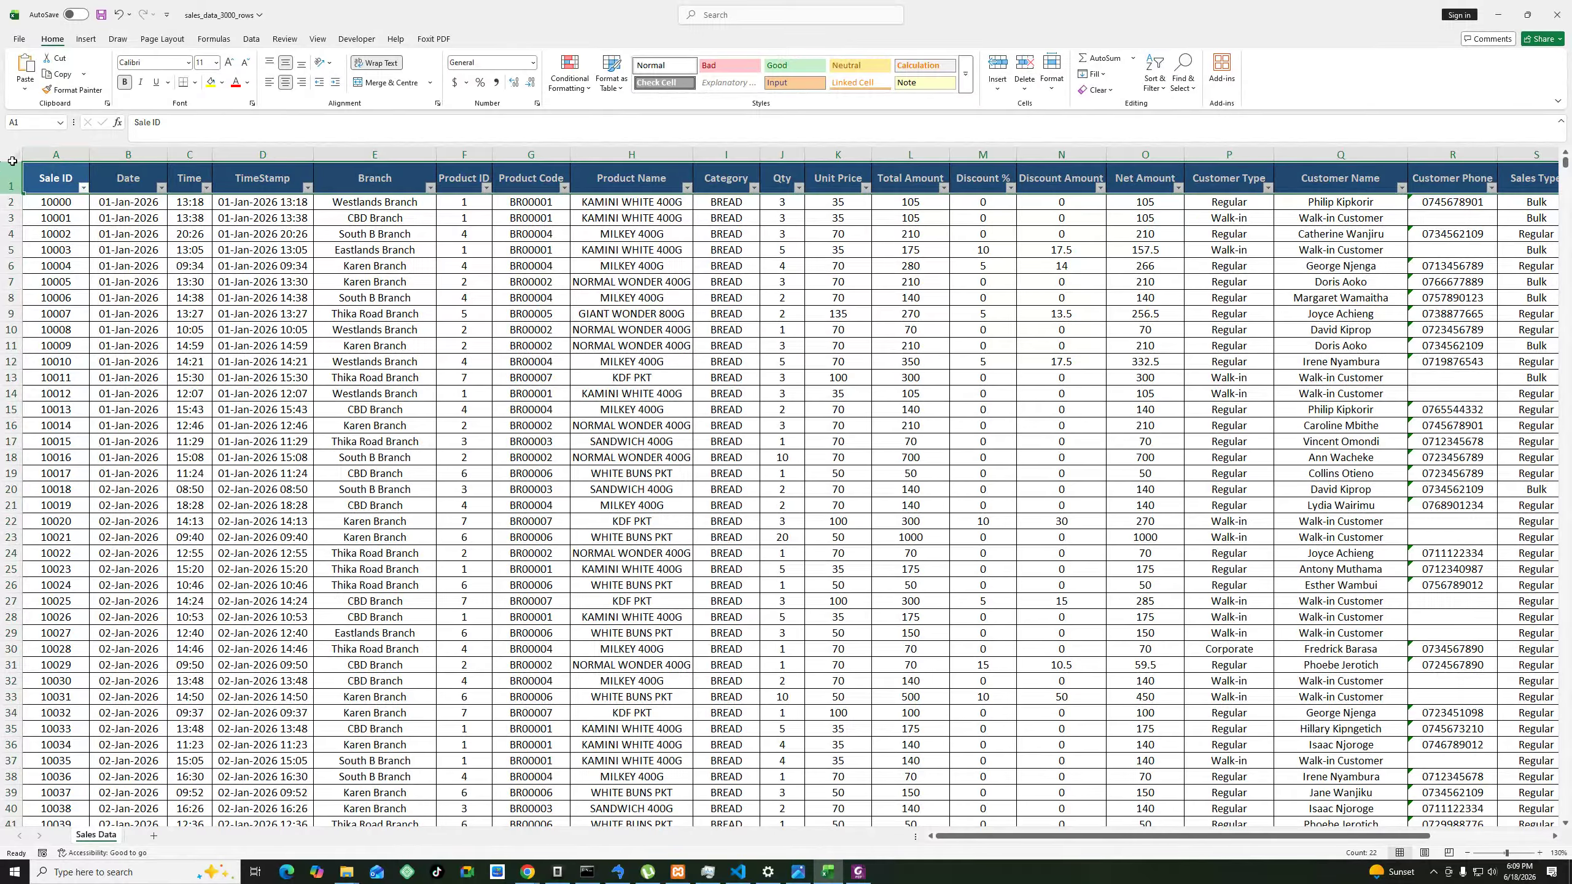
left_click(54, 154, "ctrl")
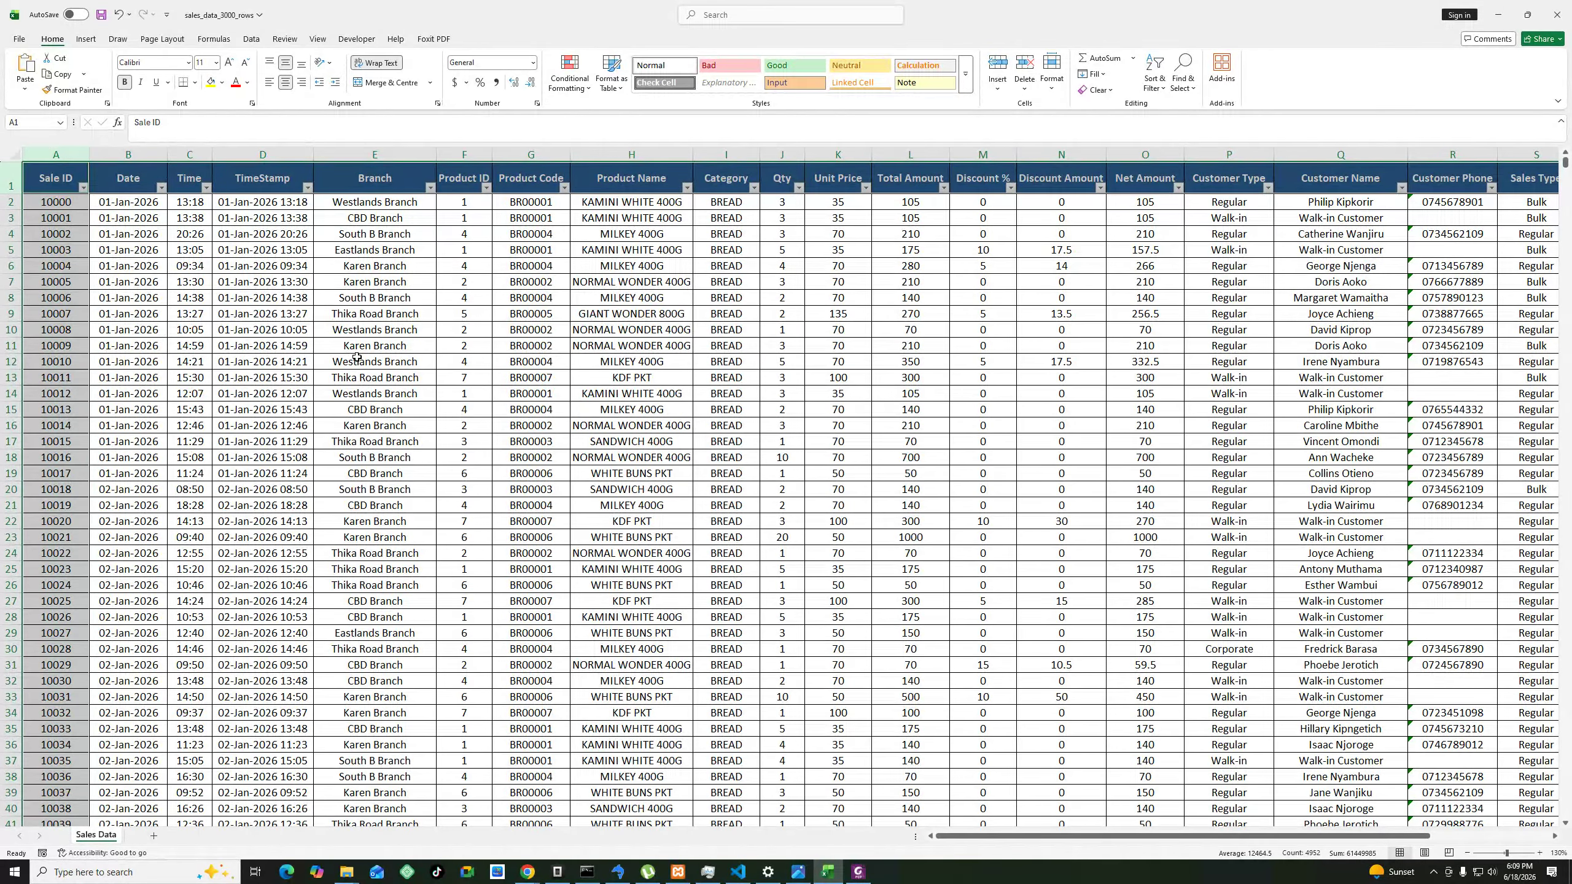
scroll(357, 357, "down", 3)
scroll(357, 358, "up", 3)
left_click(194, 303)
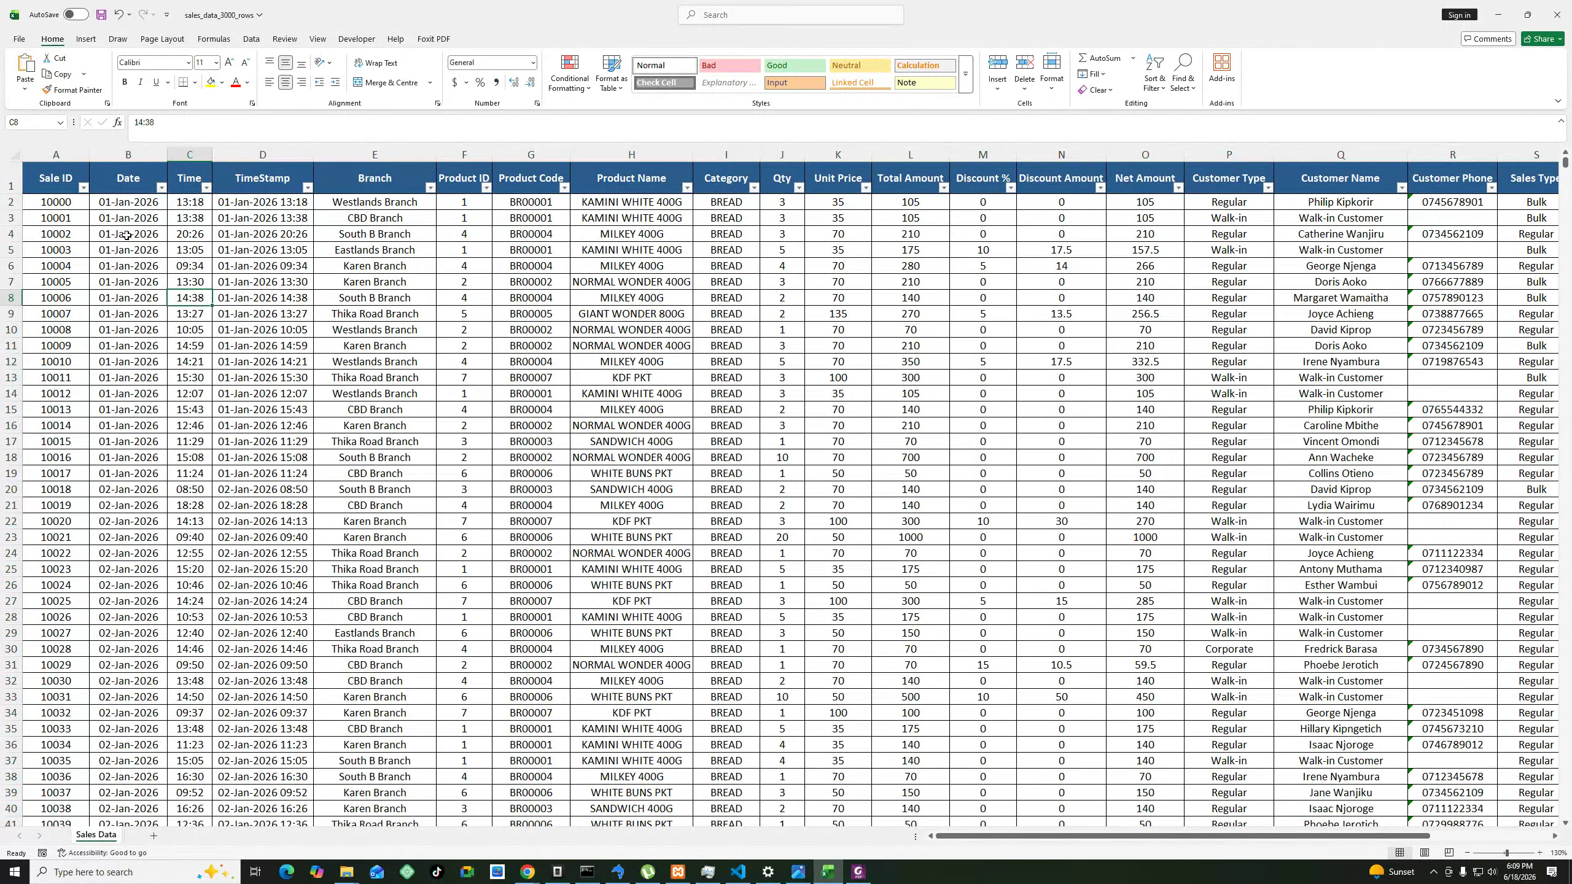
Freeze the panes at cell B2 so the header row and the Sale ID column stay in view.
left_click(120, 206)
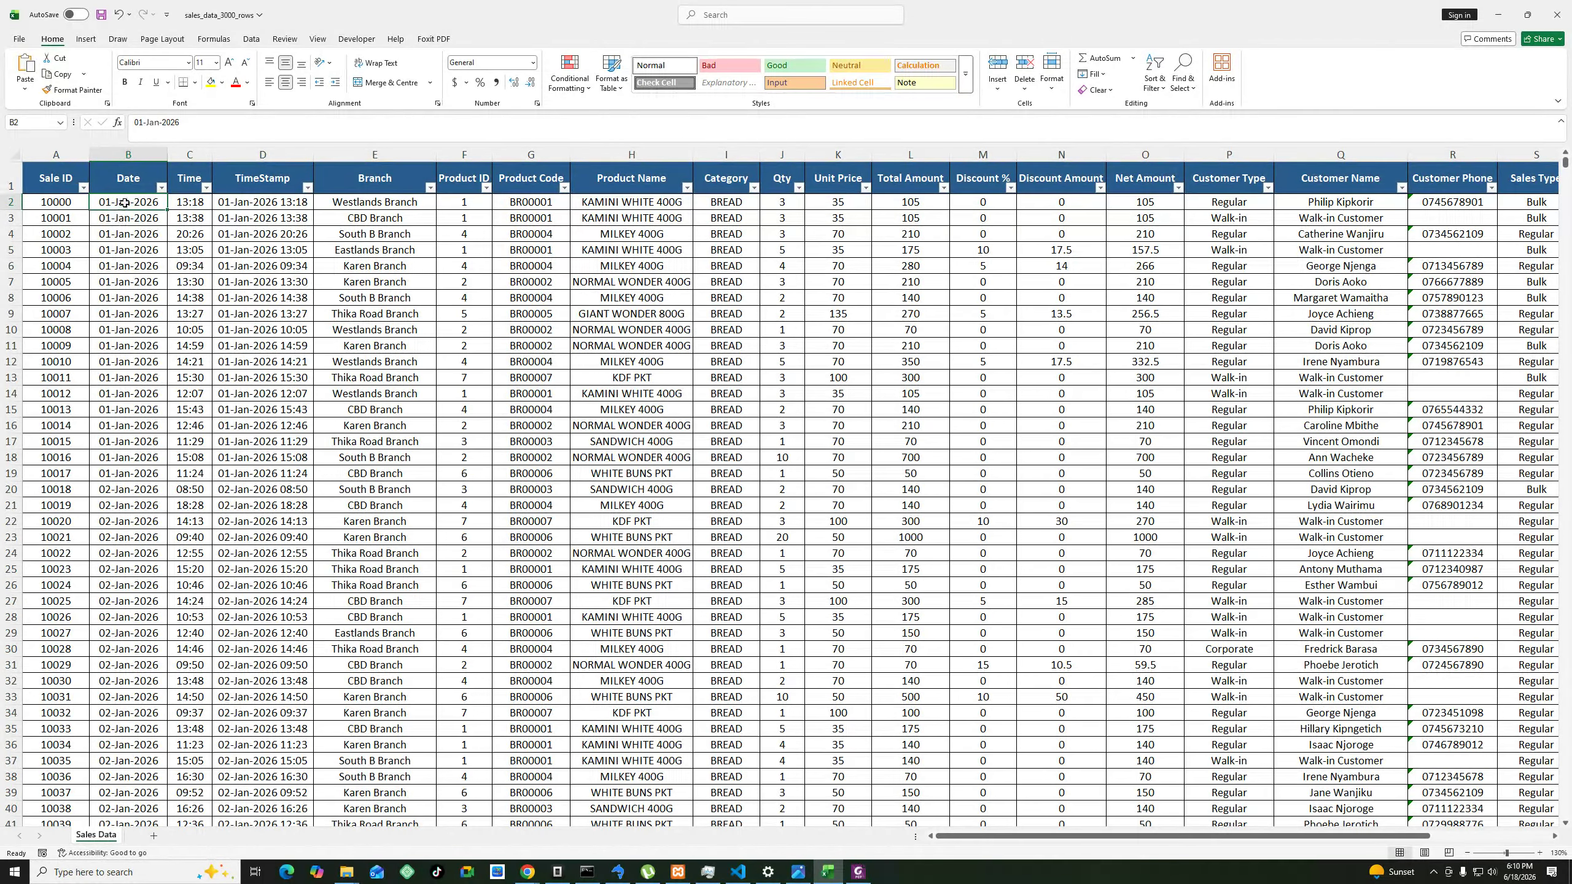
left_click(319, 40)
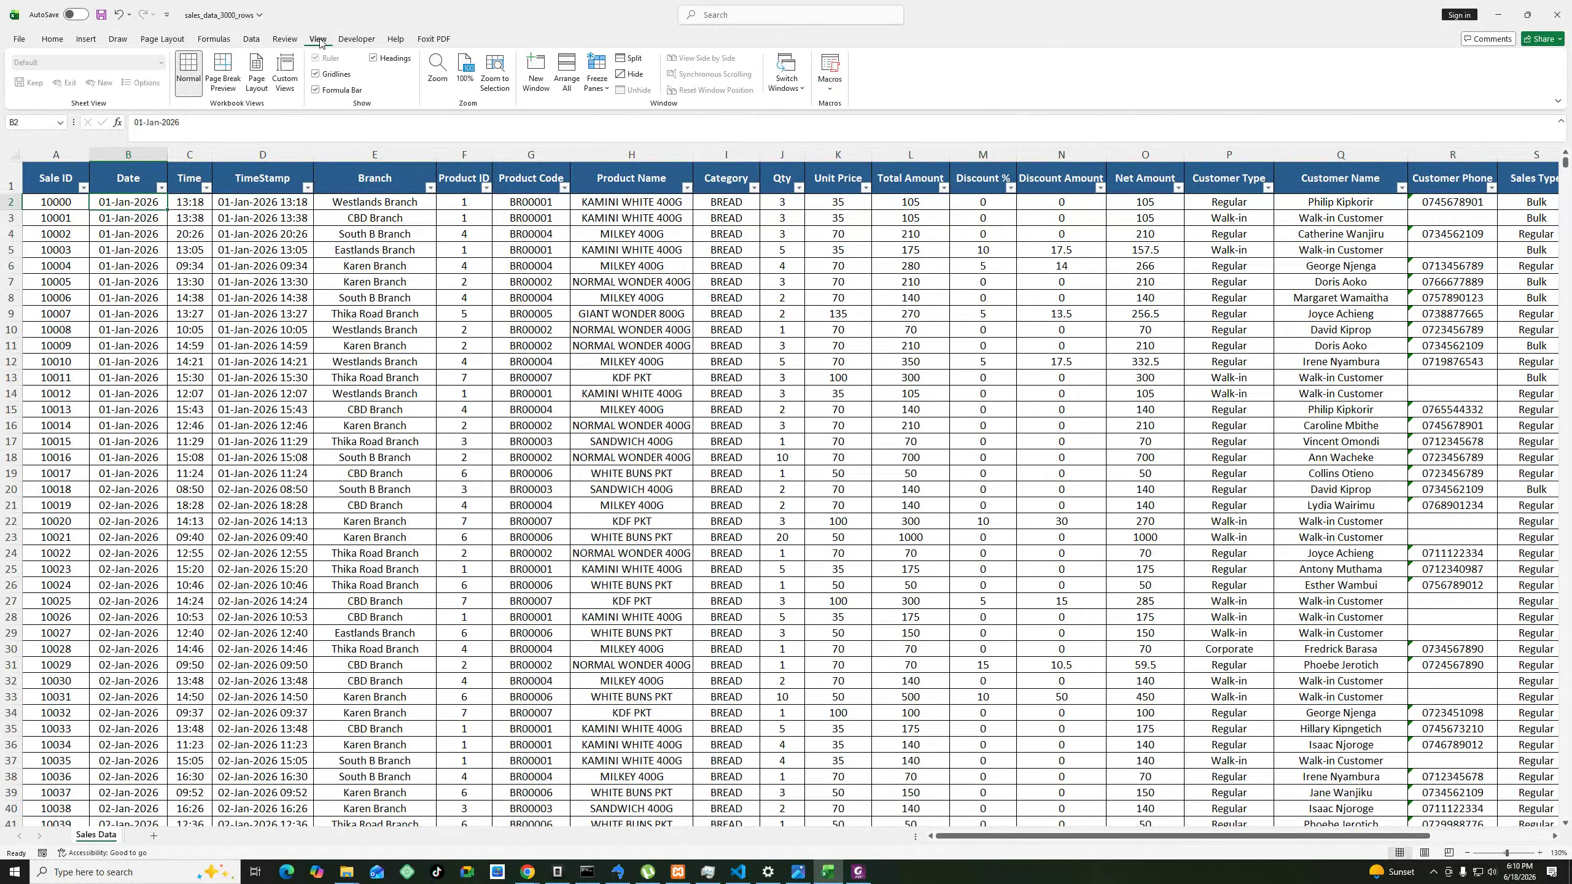
left_click(604, 94)
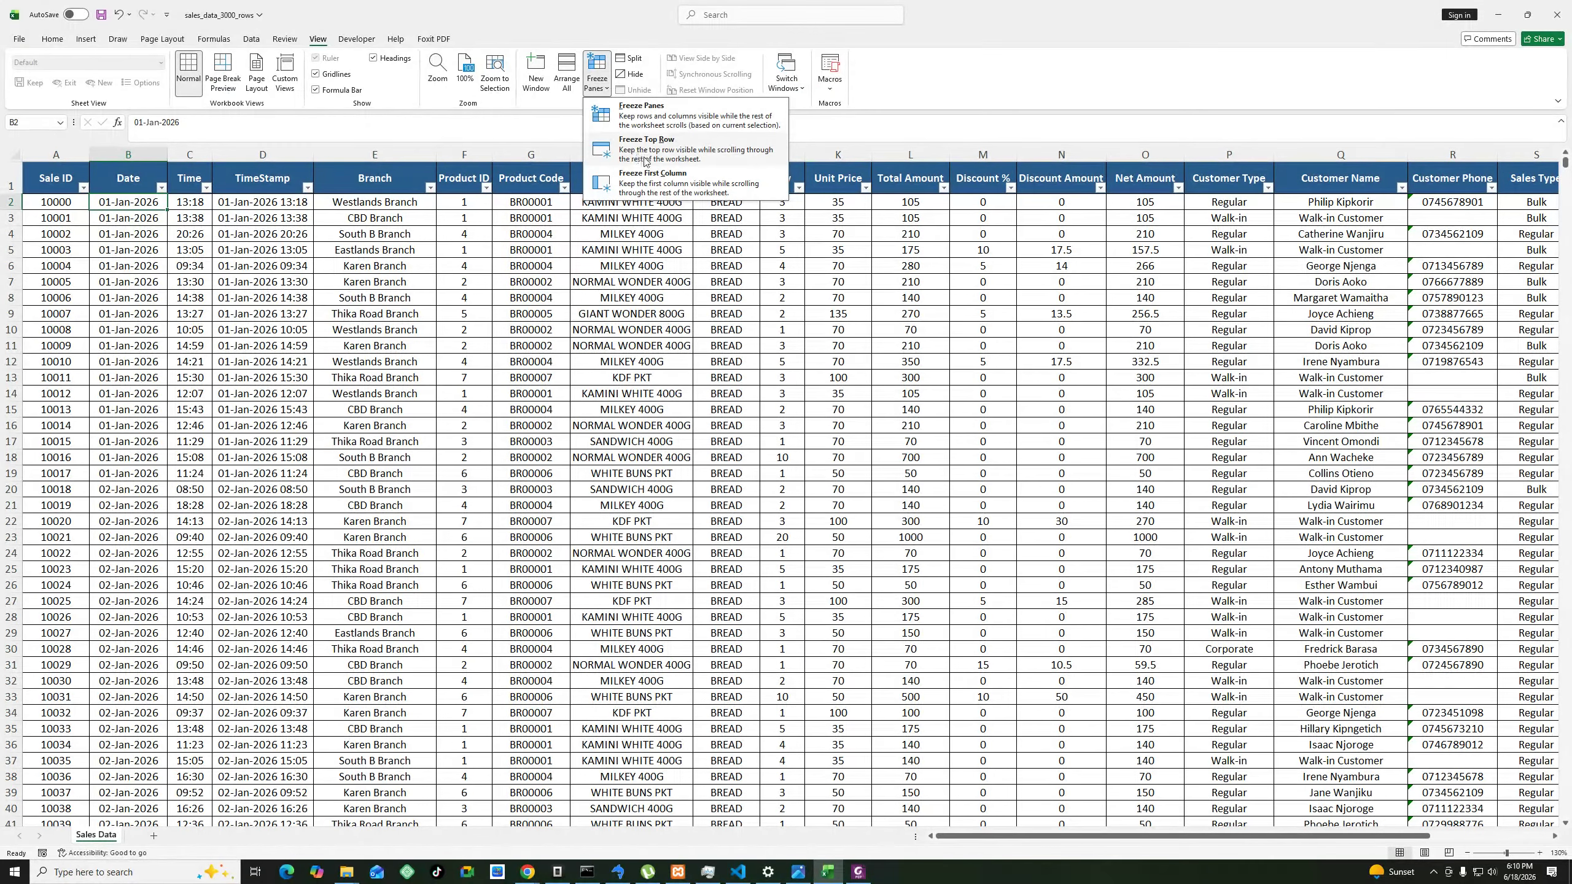
left_click(657, 120)
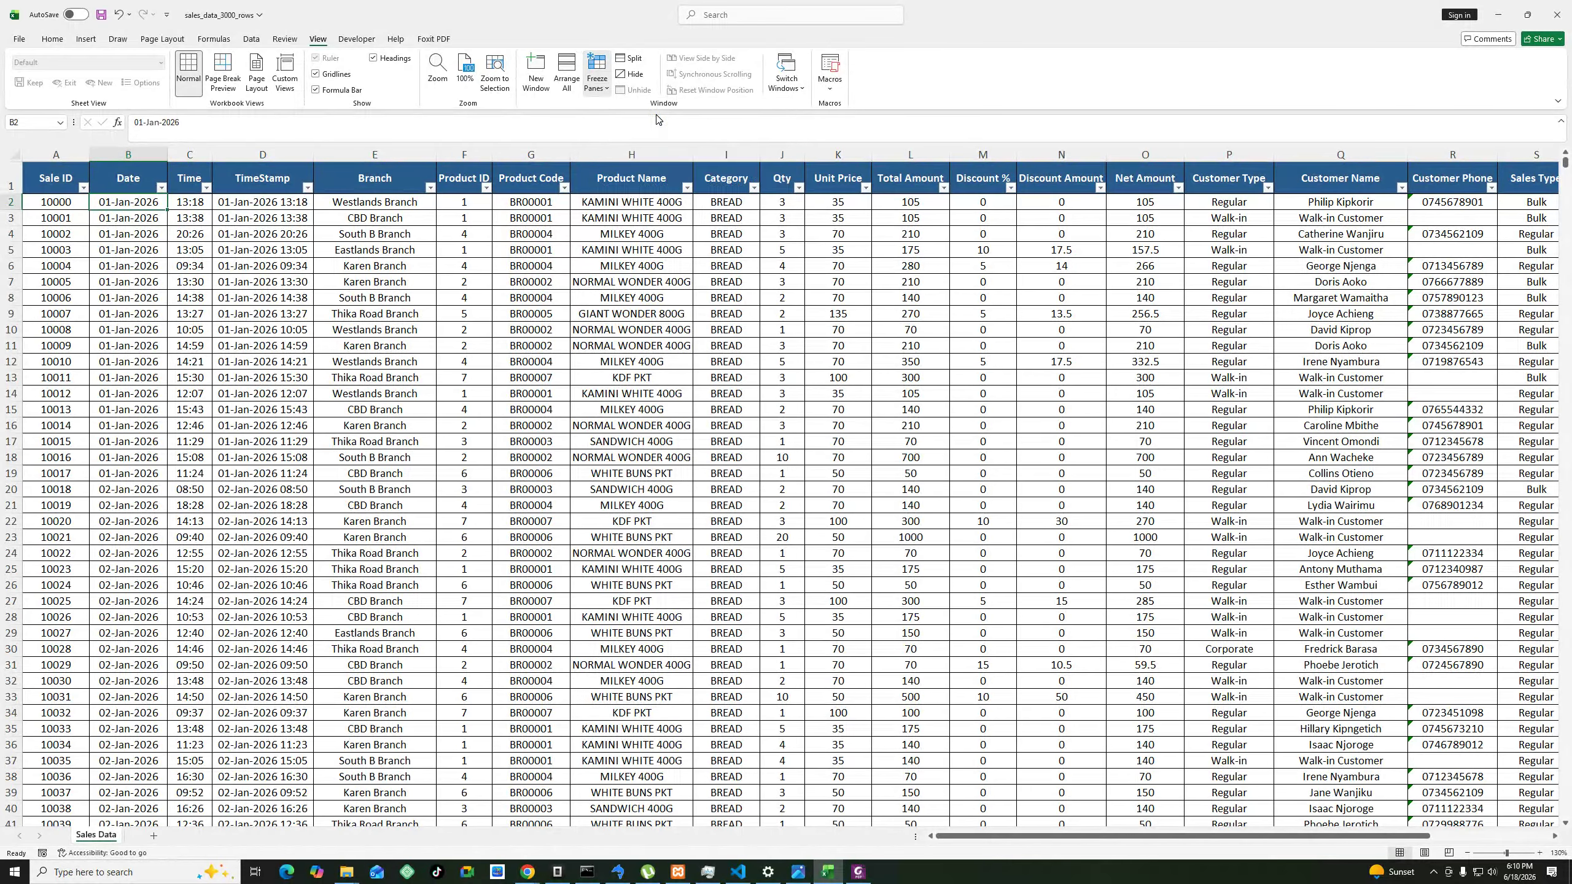
Check the frozen headers and Sale ID column down to the last rows and across to Reference No, and highlight the Total Amount column.
scroll(367, 290, "down", 8)
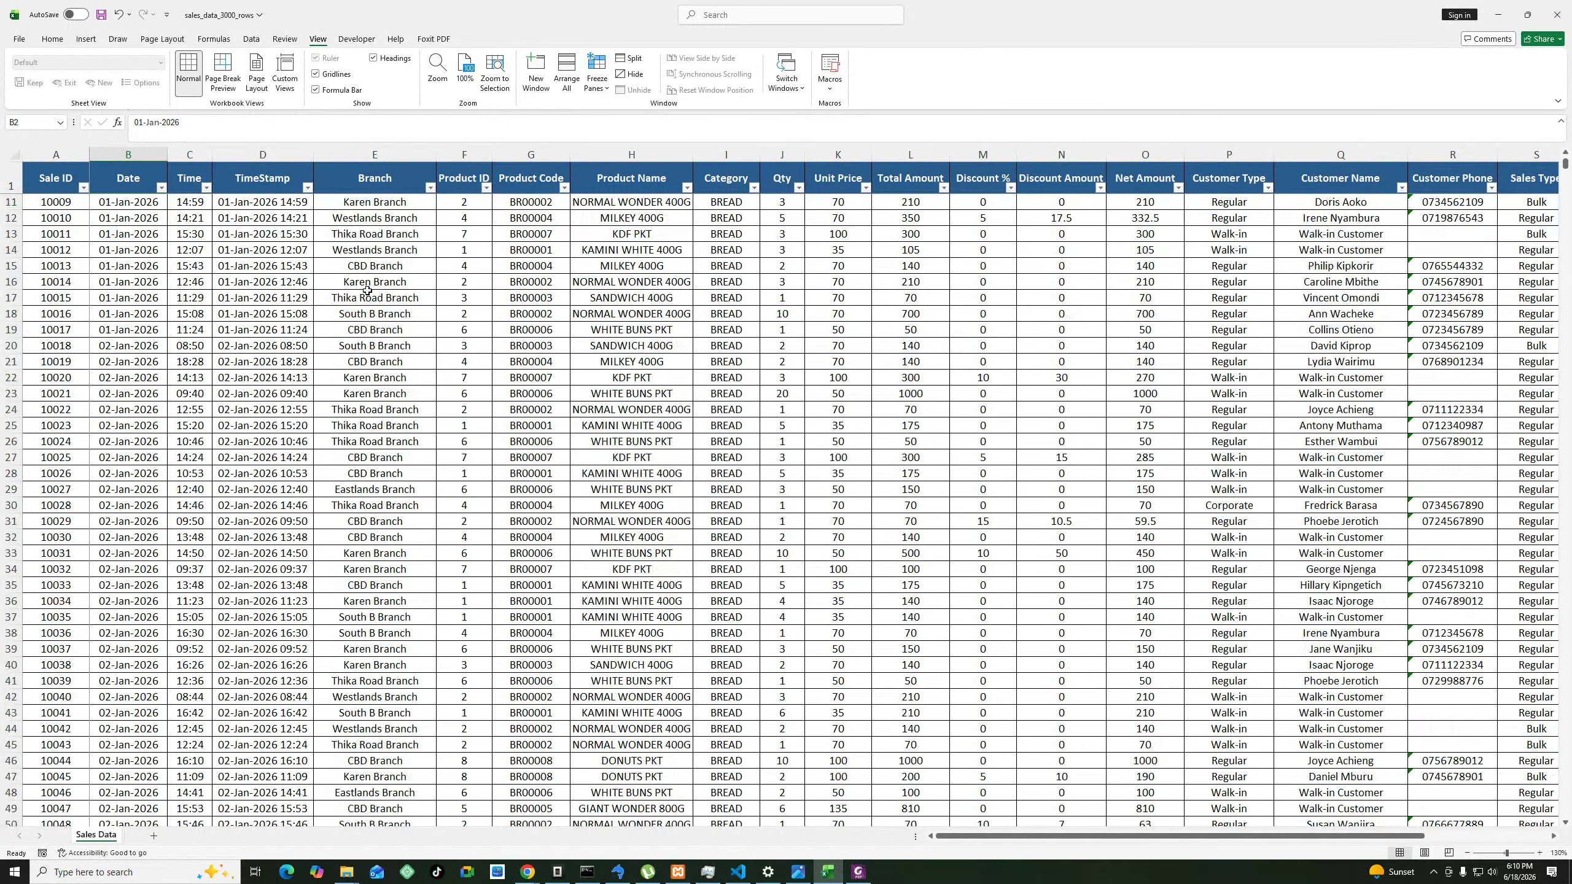
scroll(368, 290, "down", 9)
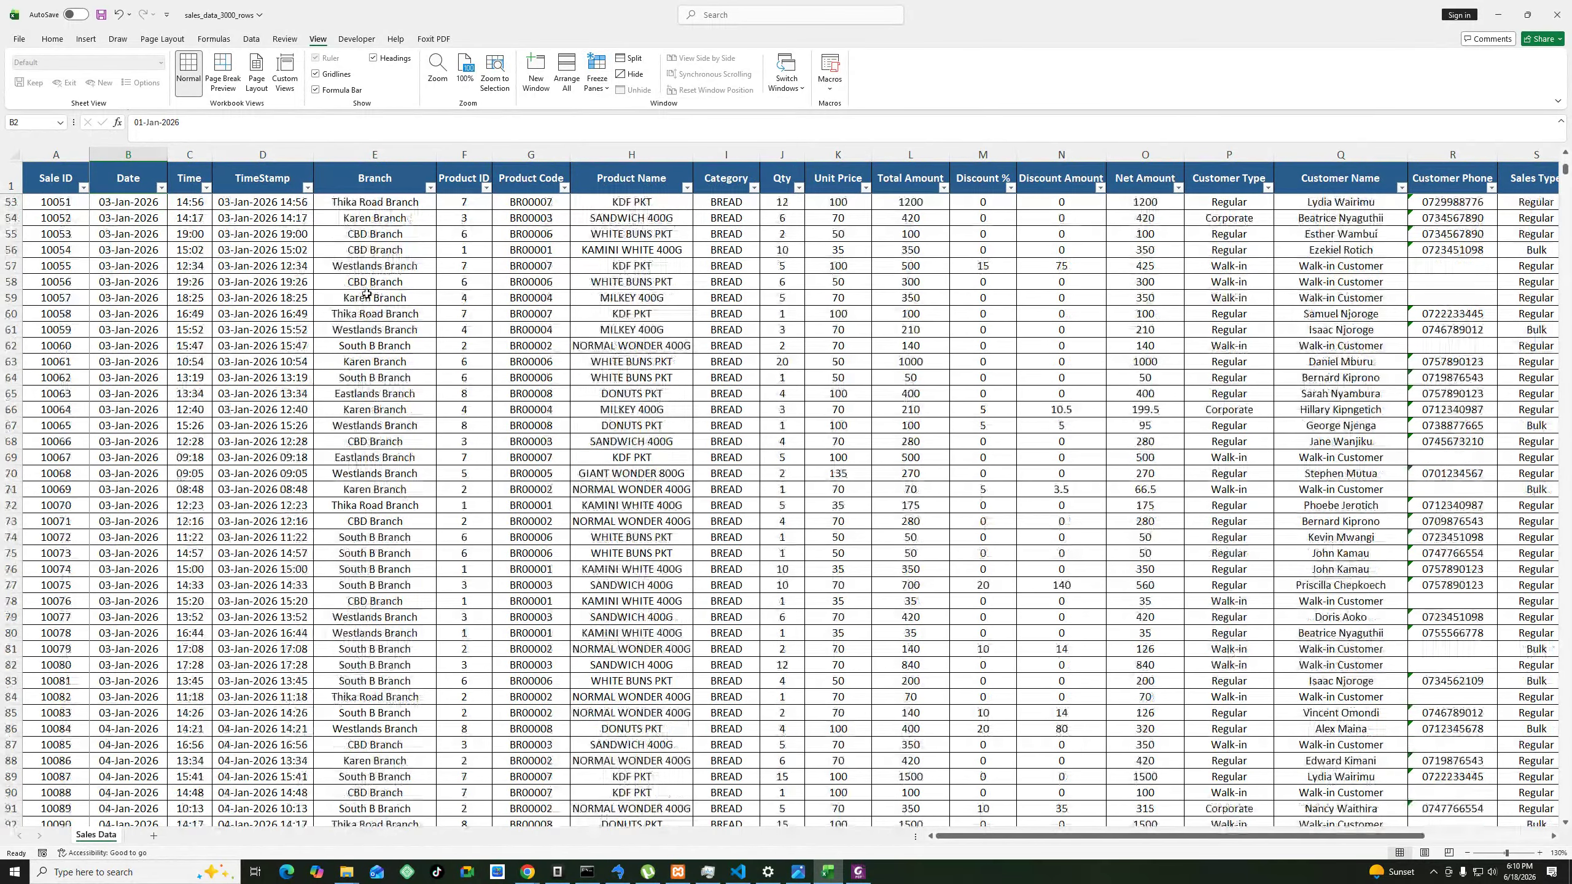
scroll(367, 294, "down", 8)
left_click_drag(1567, 172, 1568, 805)
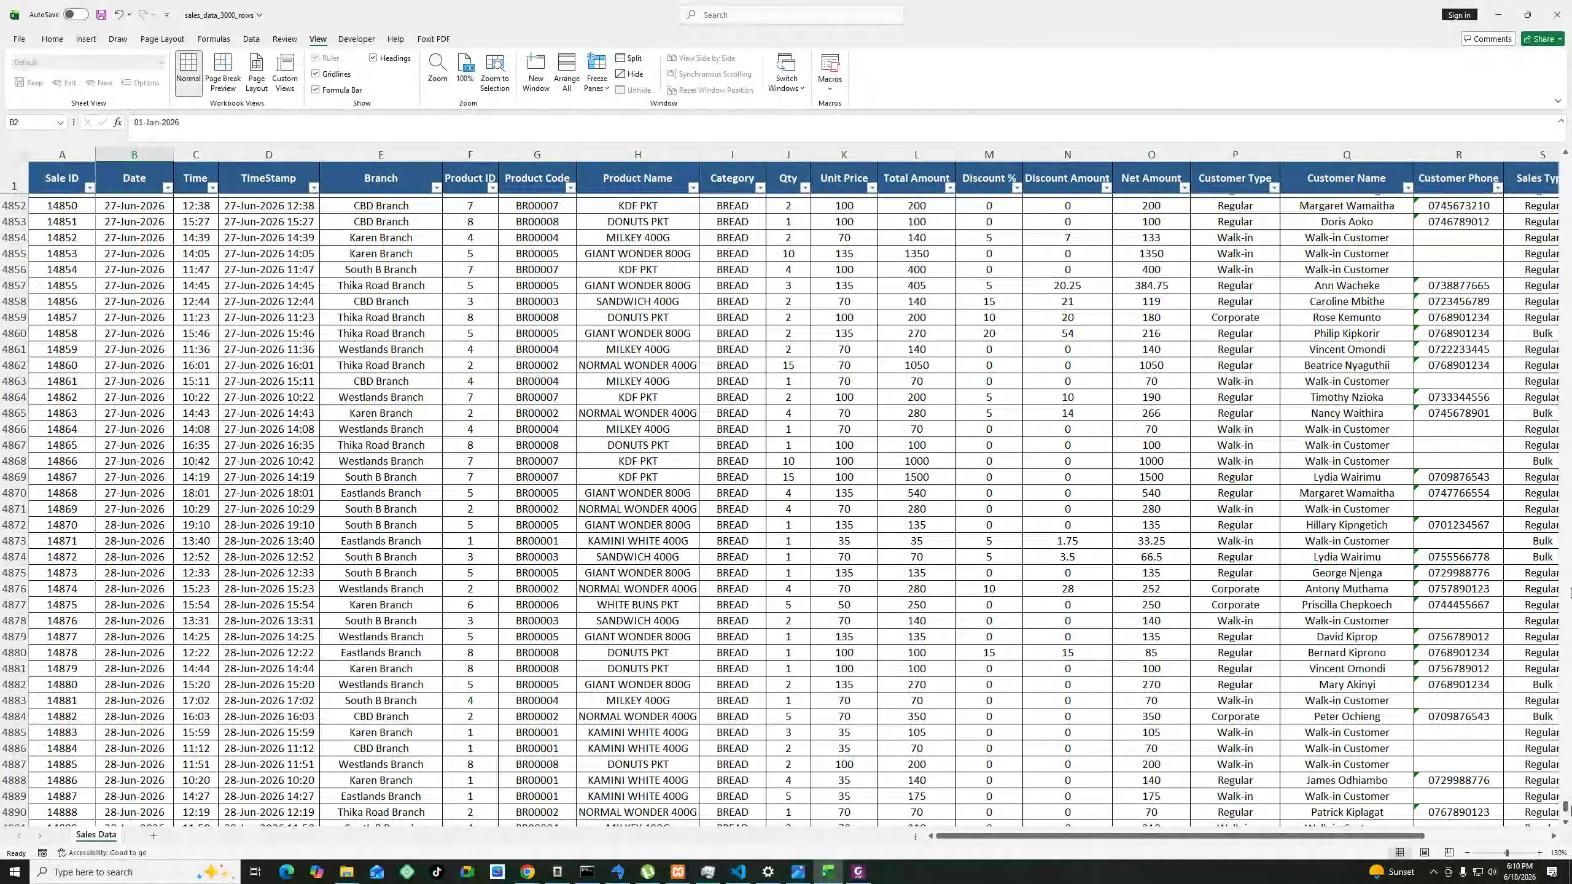
left_click_drag(1566, 807, 1566, 162)
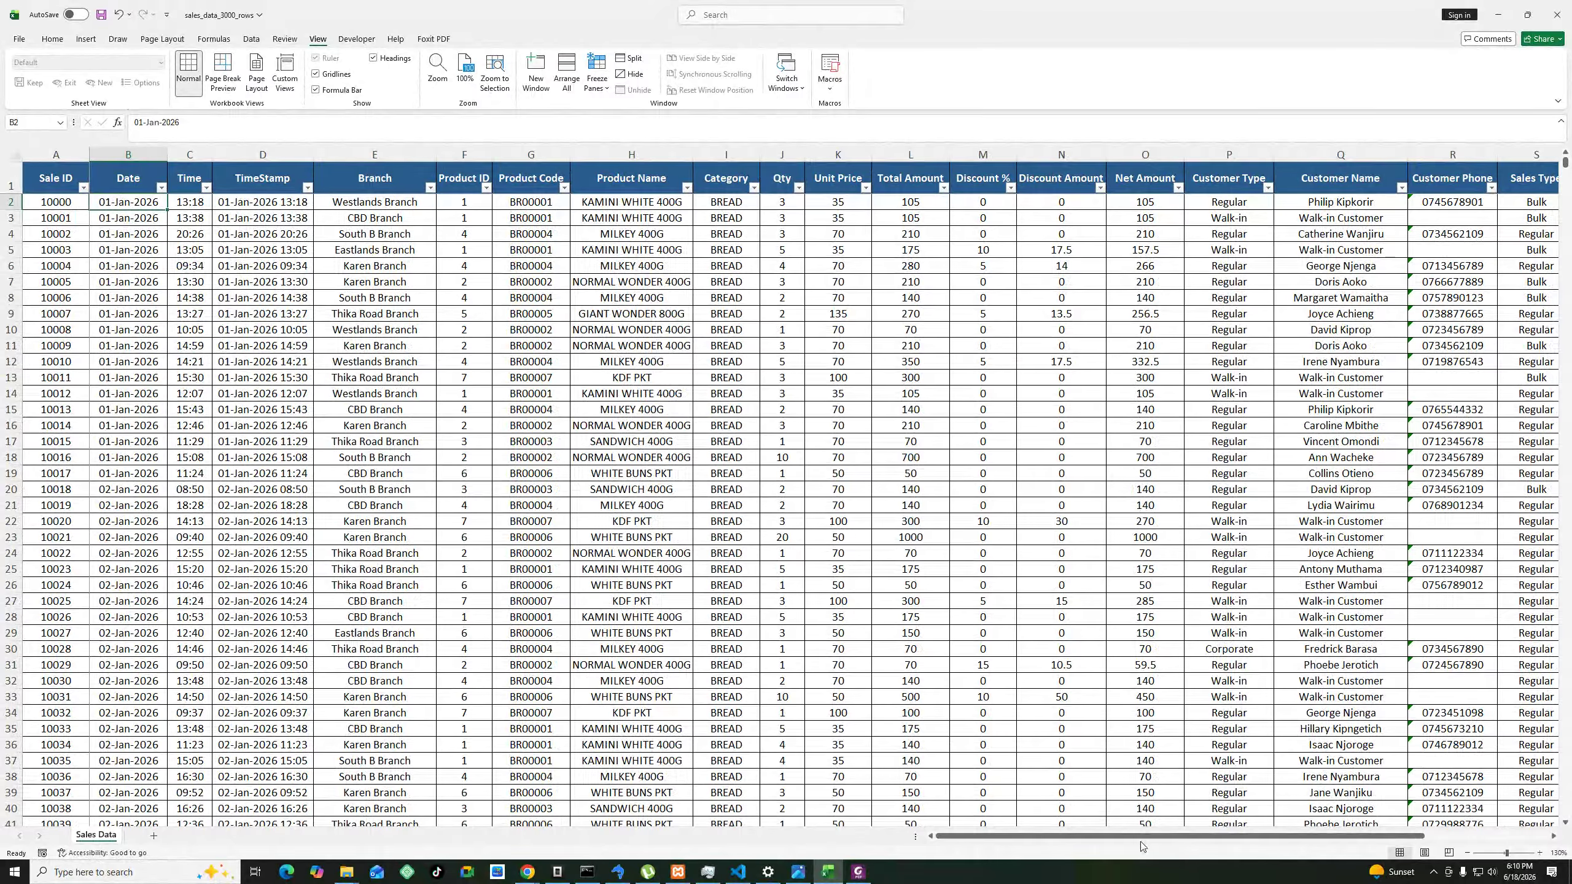
left_click_drag(1145, 836, 603, 709)
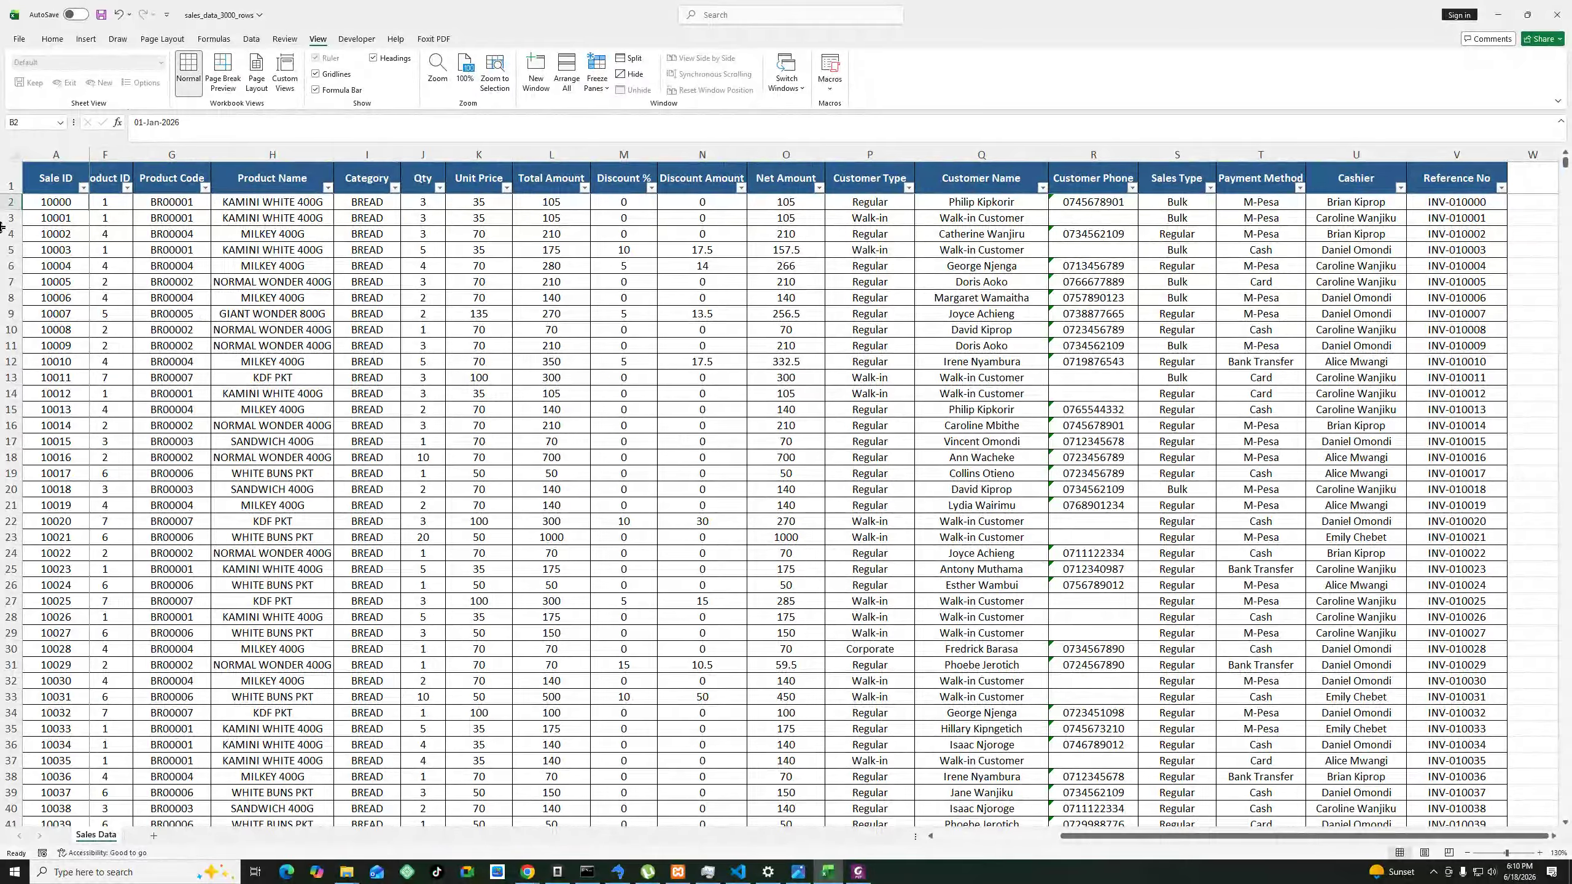
left_click(58, 202)
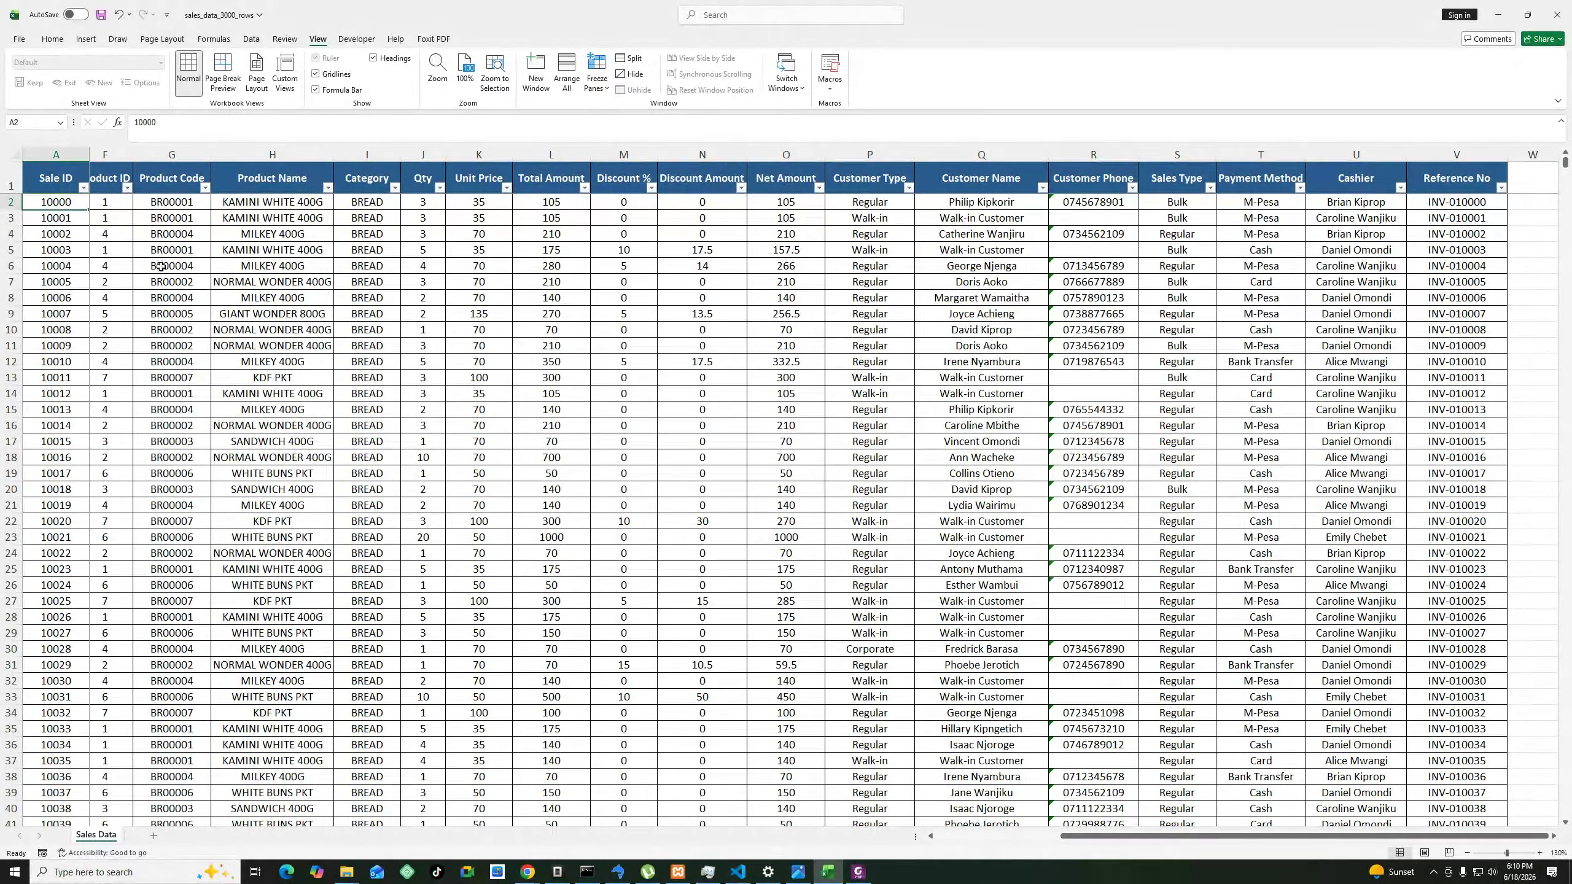
left_click_drag(1387, 836, 1544, 844)
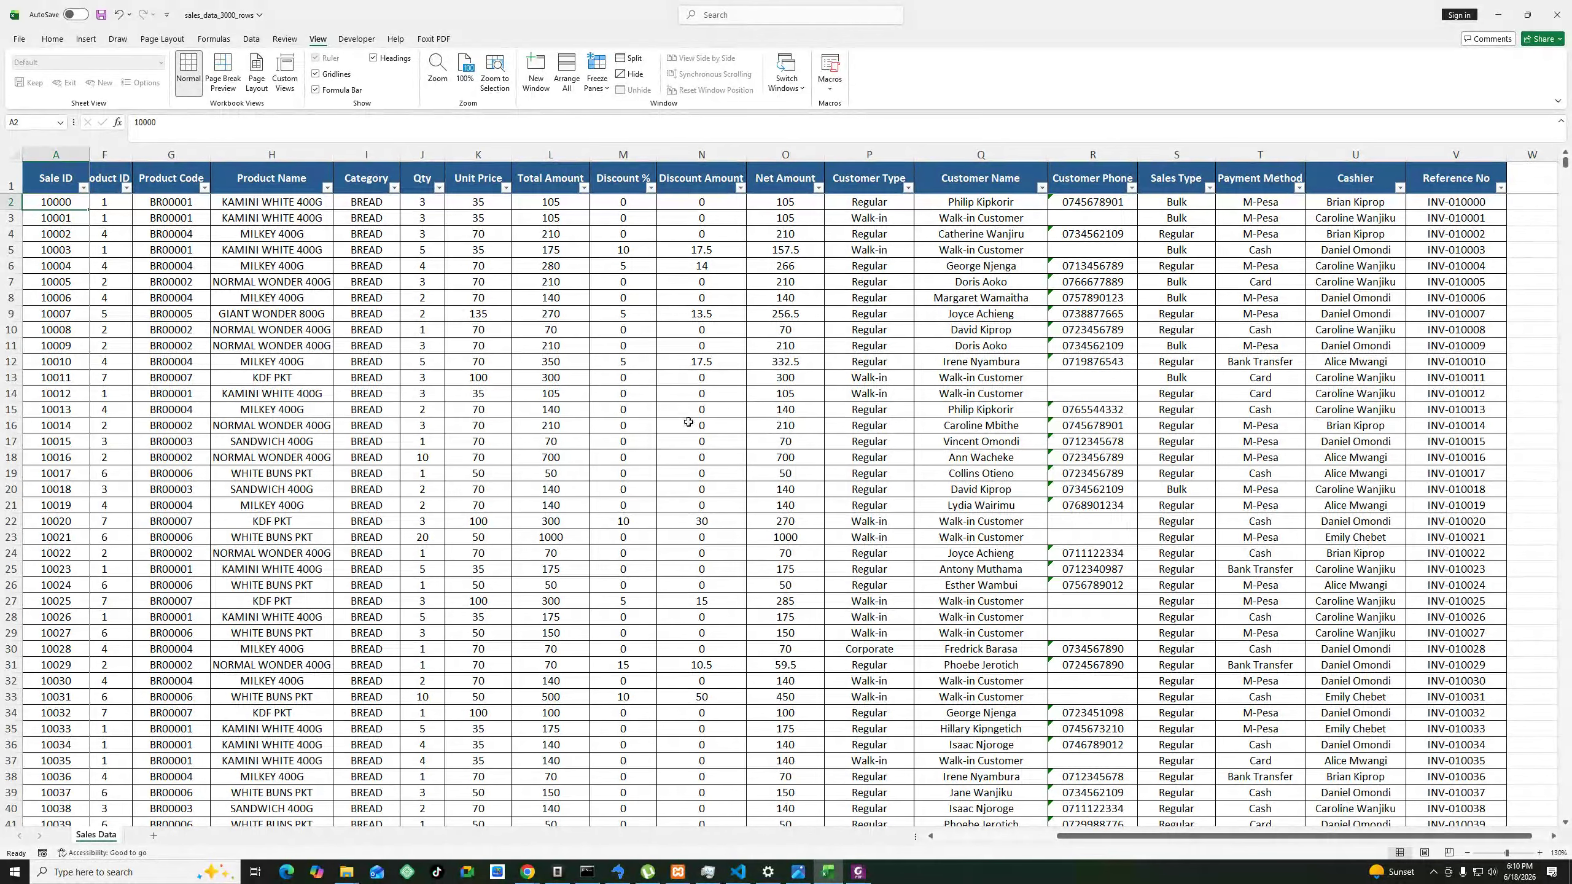
left_click(558, 148)
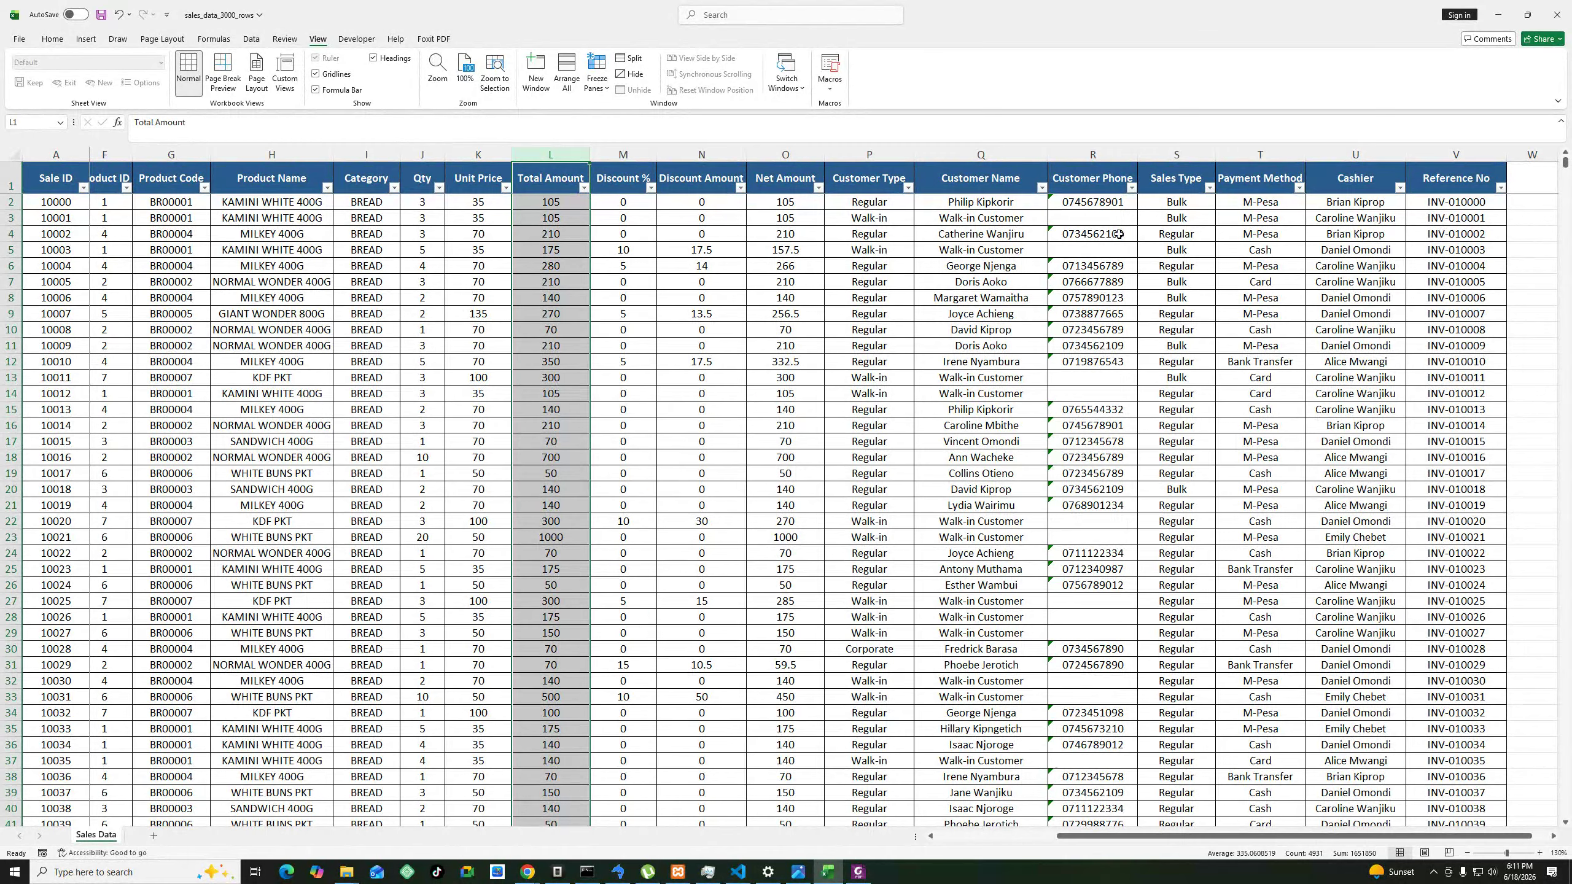
left_click(1101, 214)
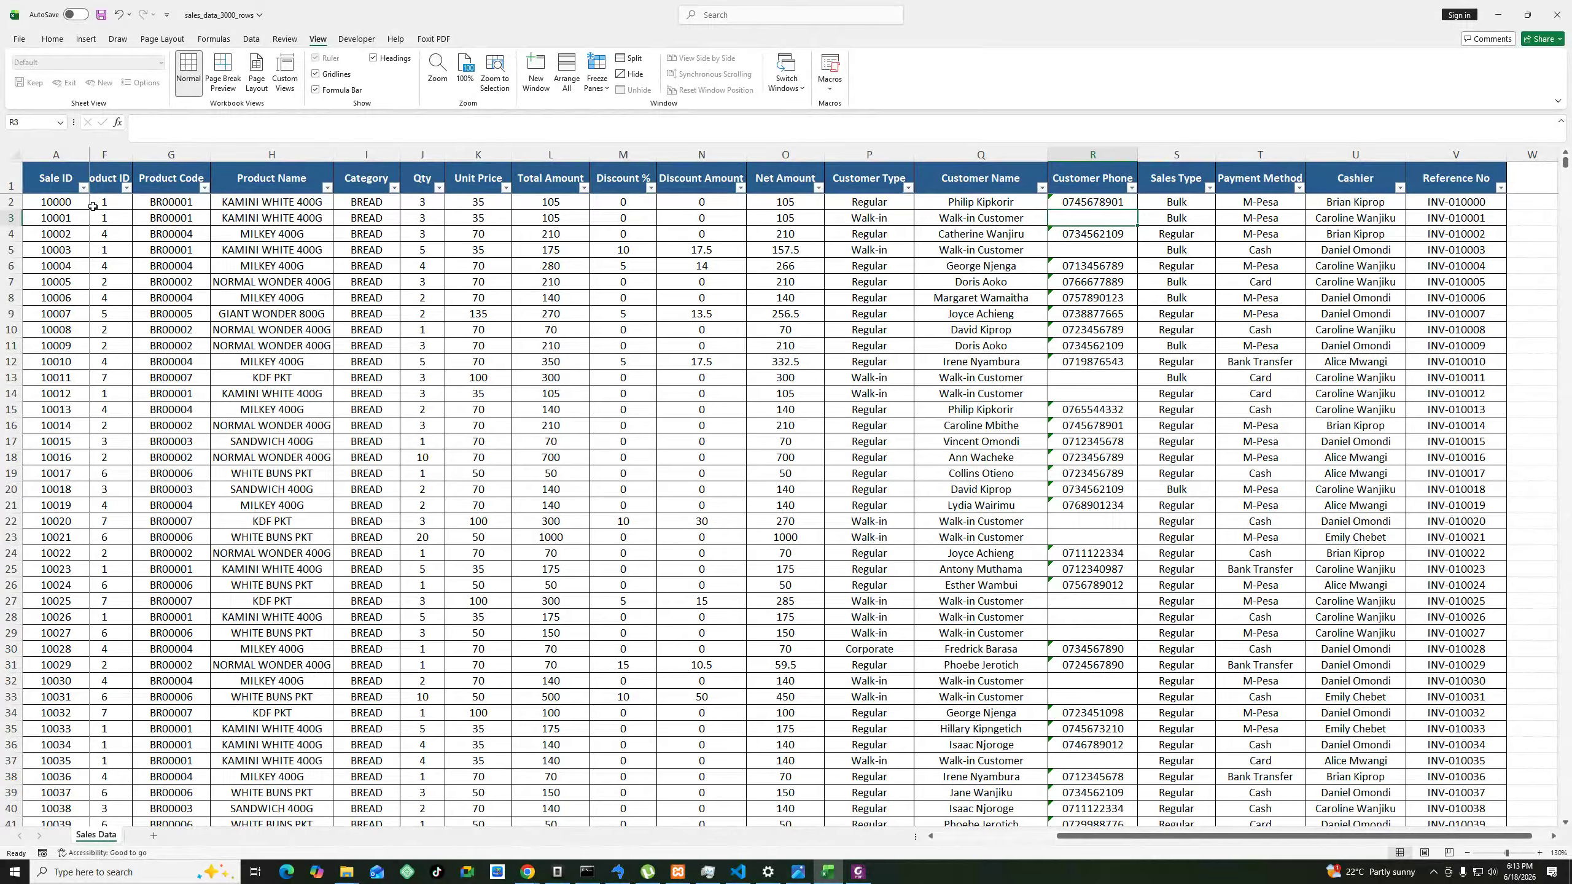
Insert a PivotTable from the full Sales Data range, placed on a new worksheet.
left_click(48, 199)
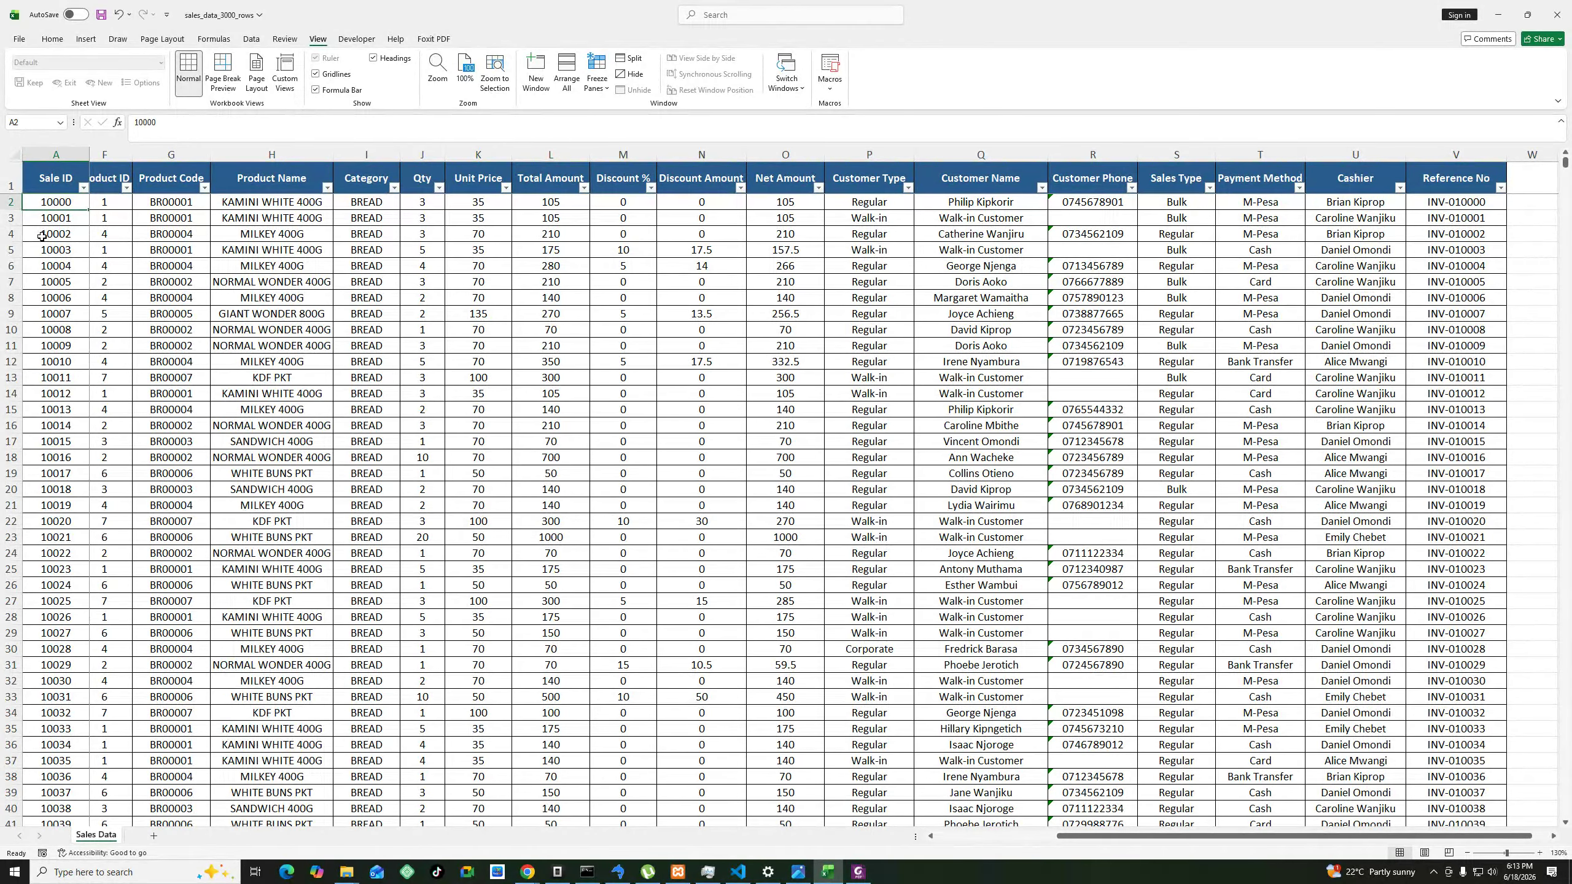
left_click(86, 39)
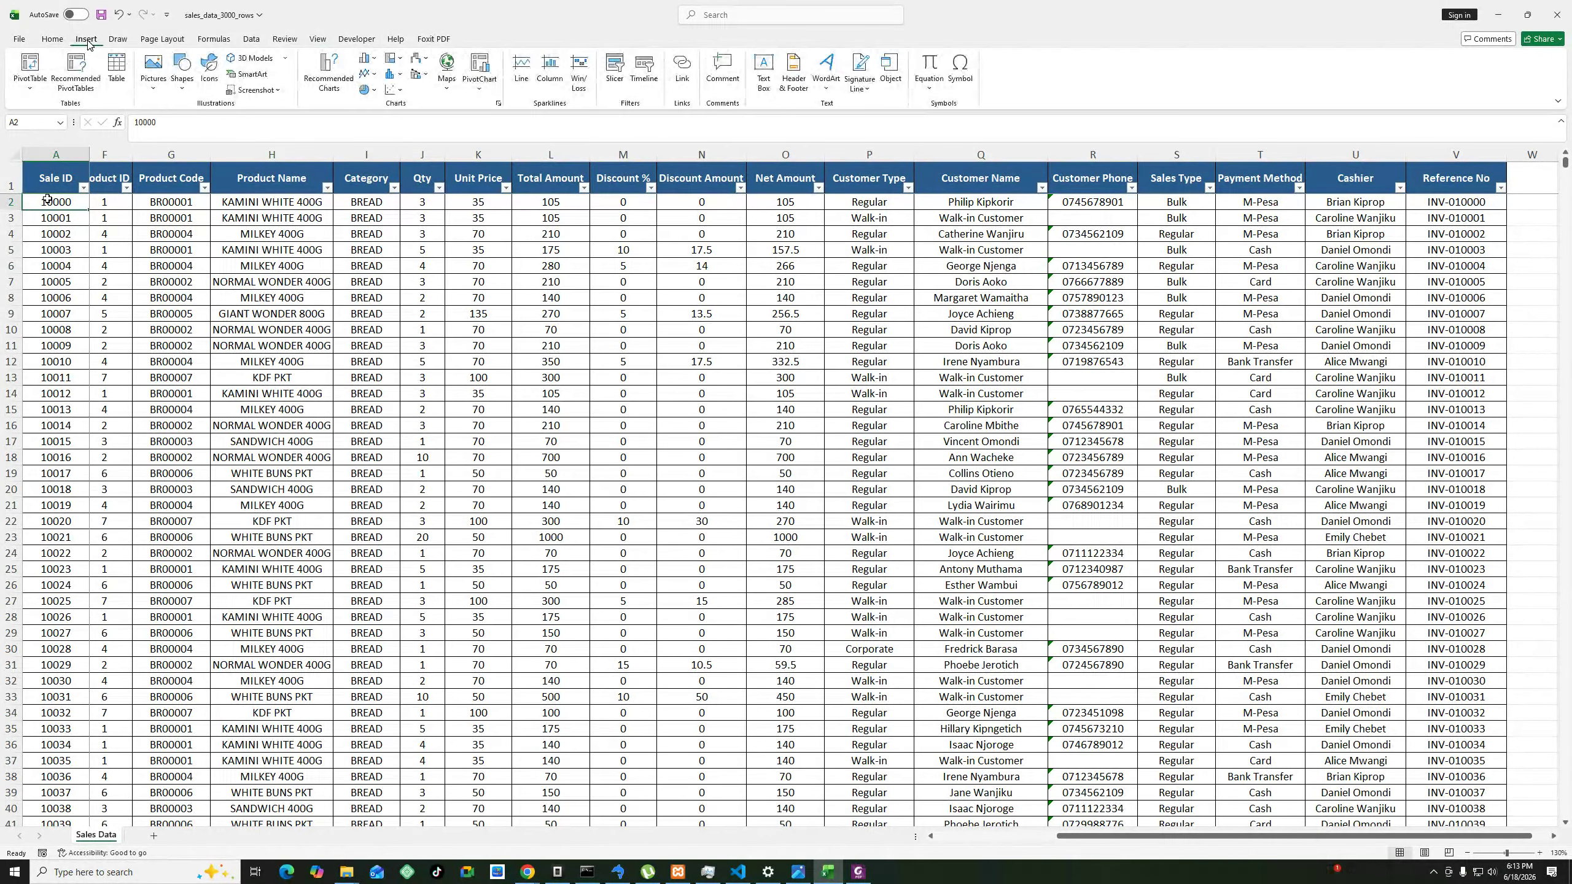
left_click(31, 86)
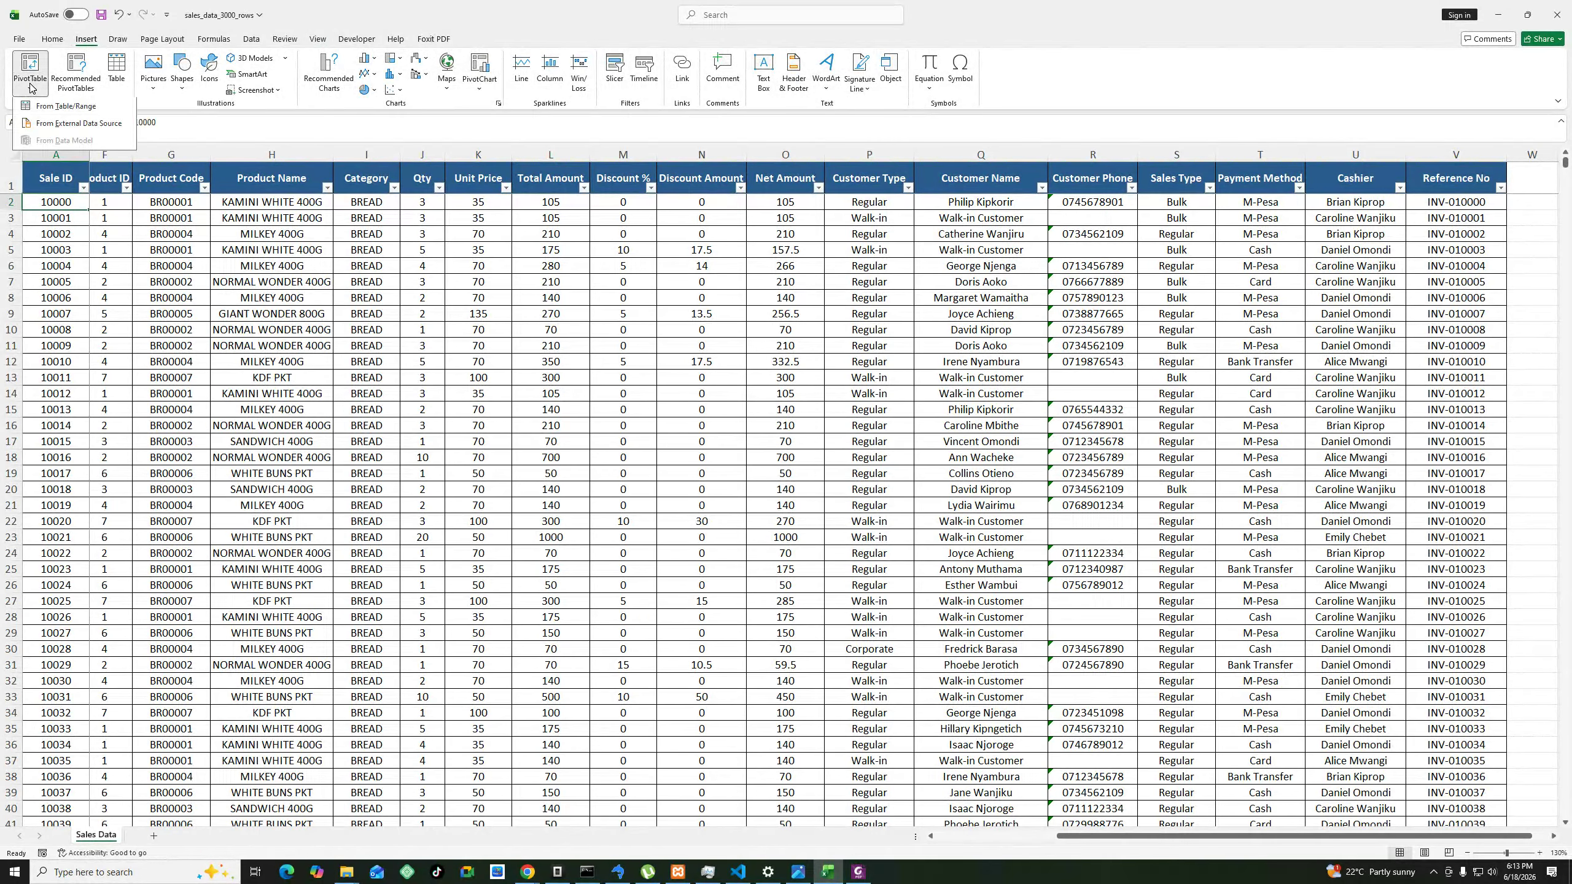
left_click(78, 113)
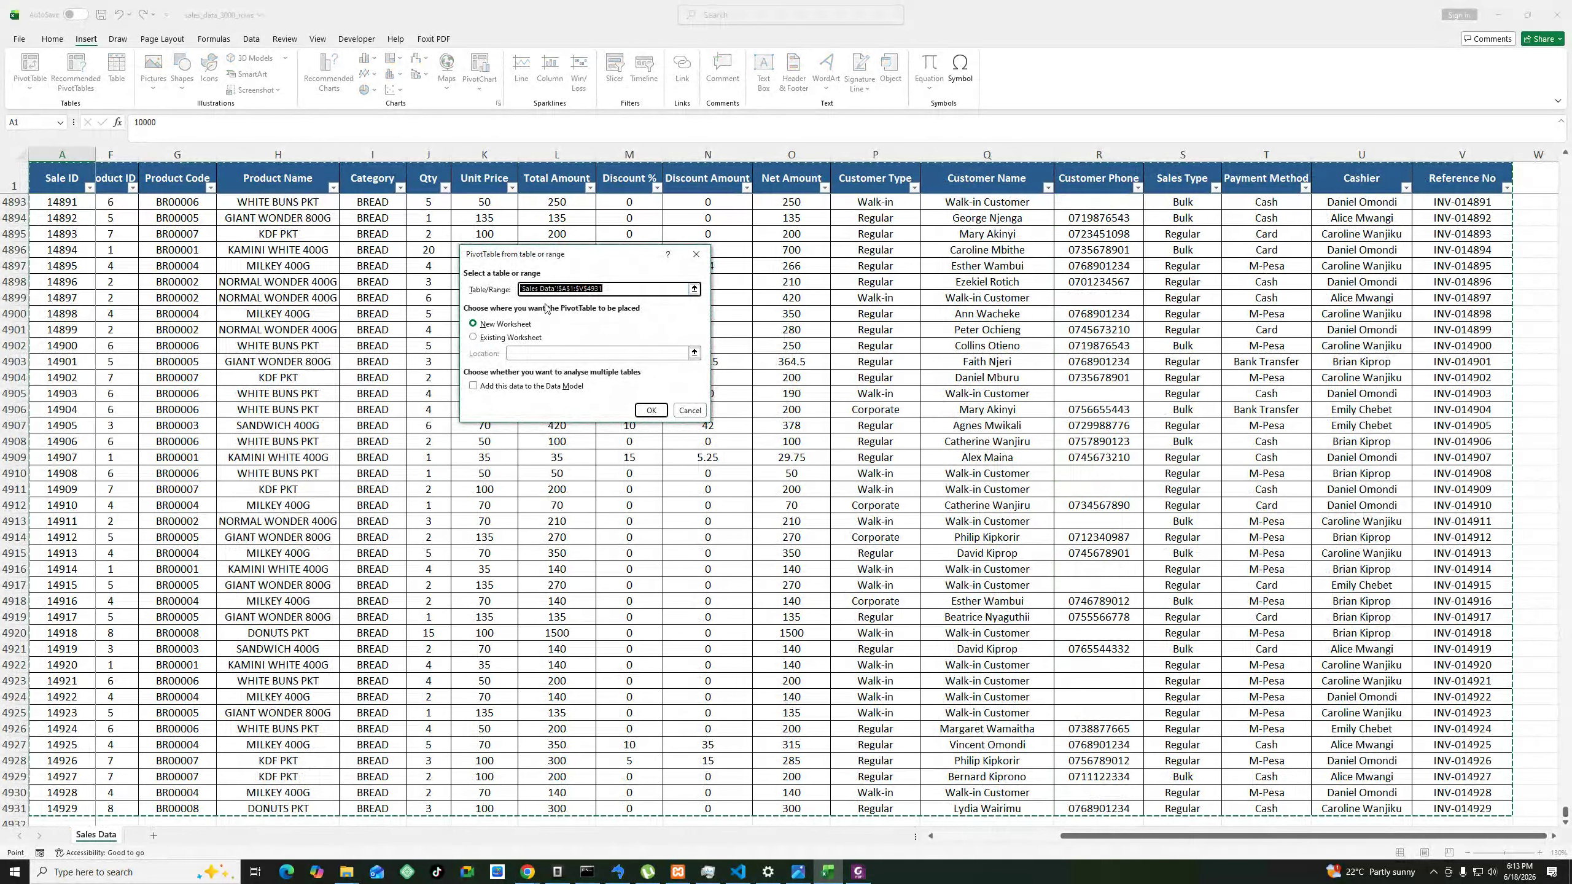
left_click(650, 412)
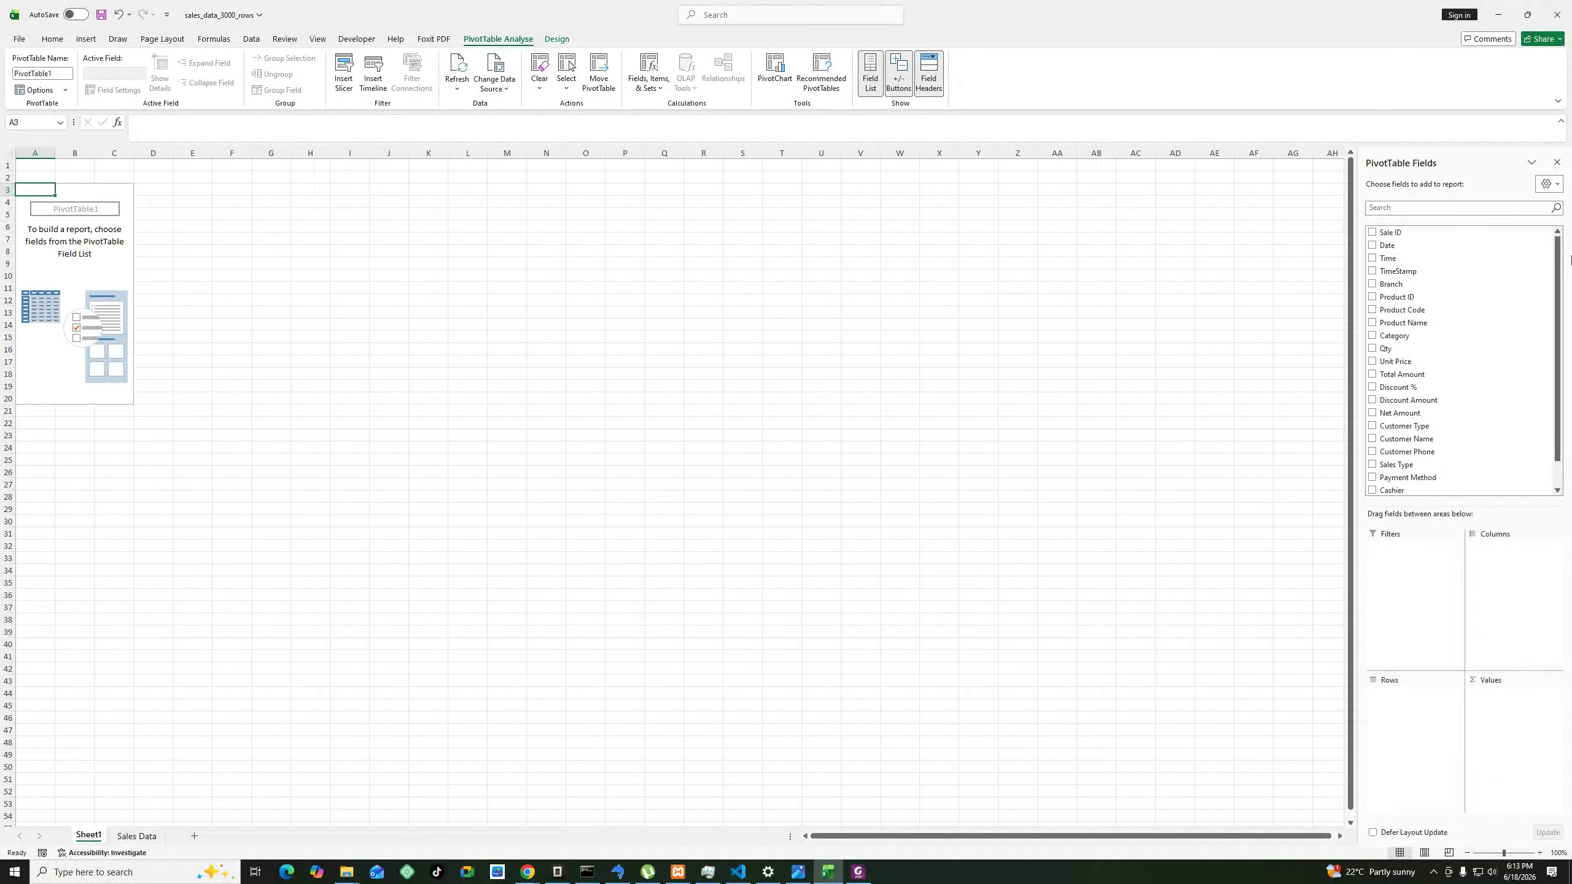
Widen the PivotTable field list, zoom the new worksheet to 145% and deselect the empty PivotTable.
scroll(1553, 433, "down", 1)
scroll(1539, 239, "up", 1)
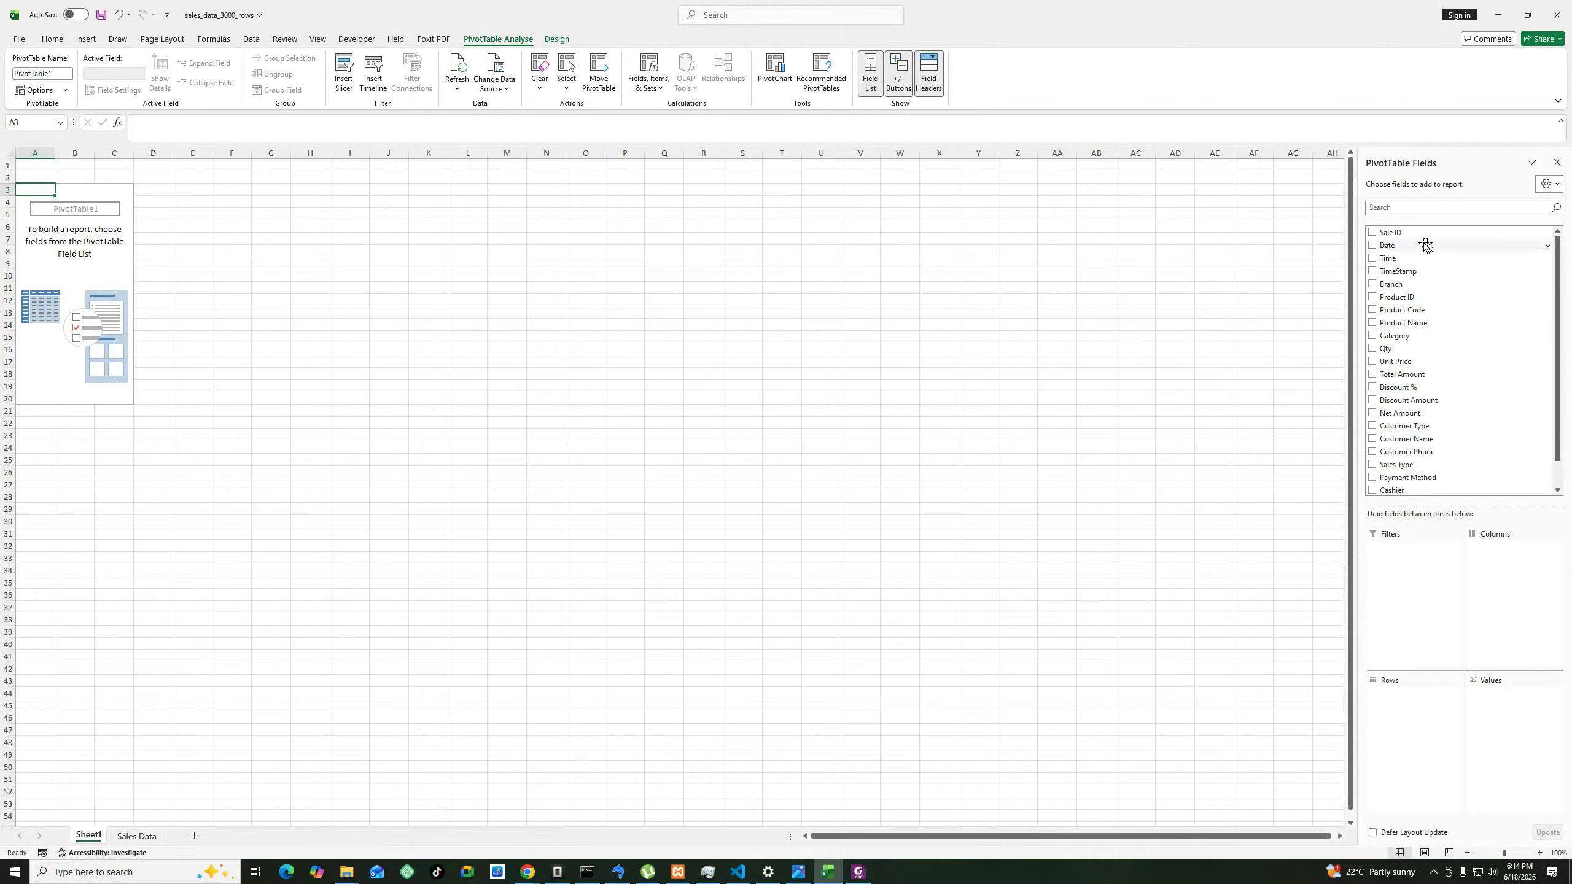
left_click_drag(1358, 299, 1213, 302)
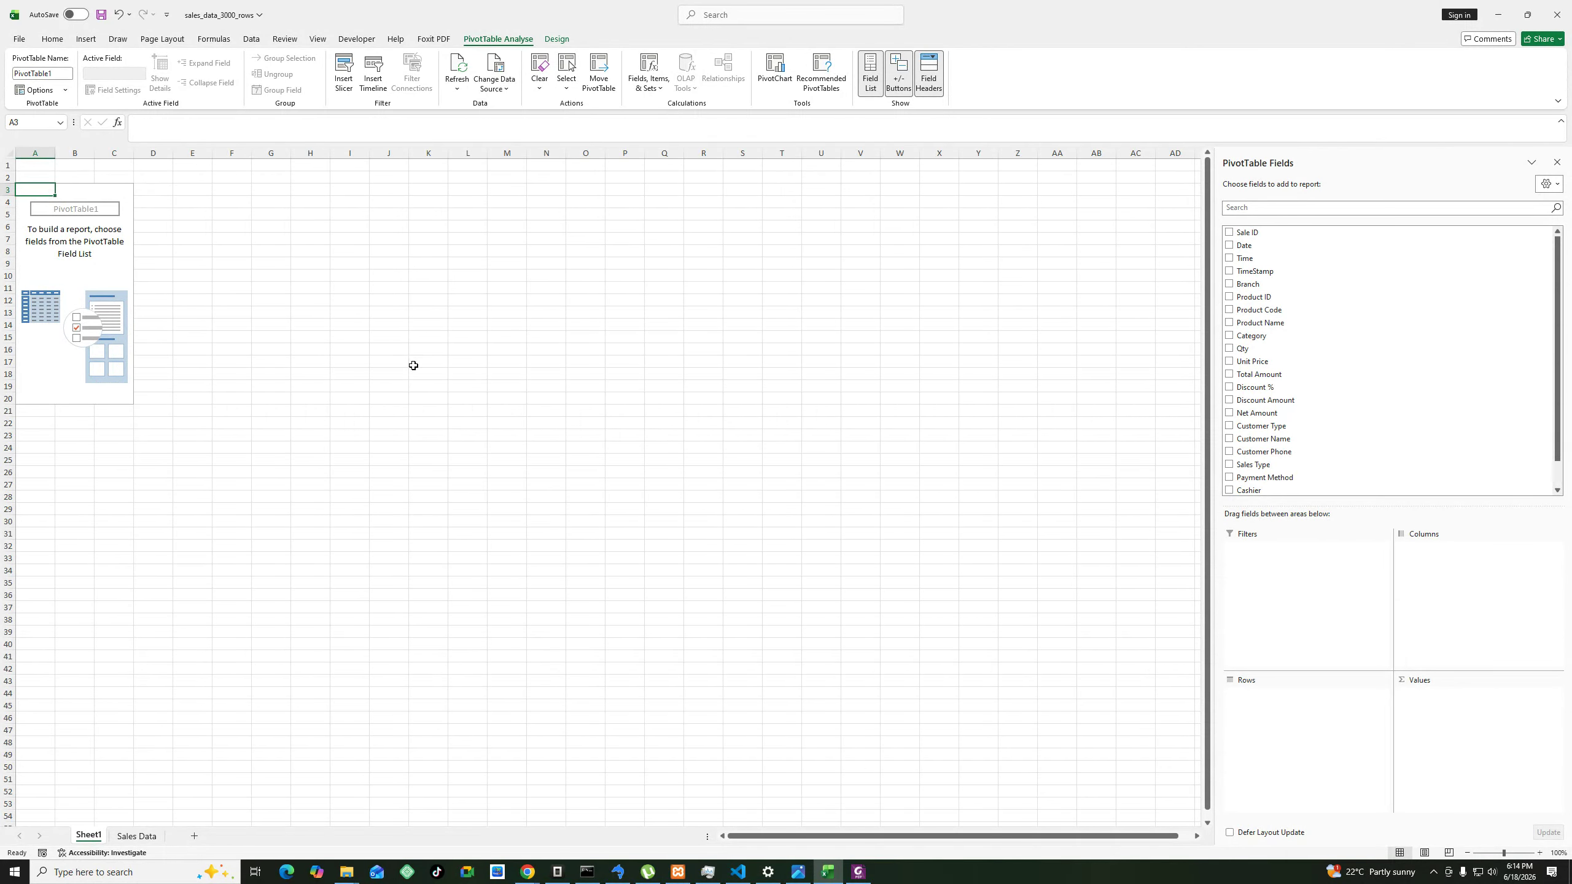
scroll(413, 365, "up", 3)
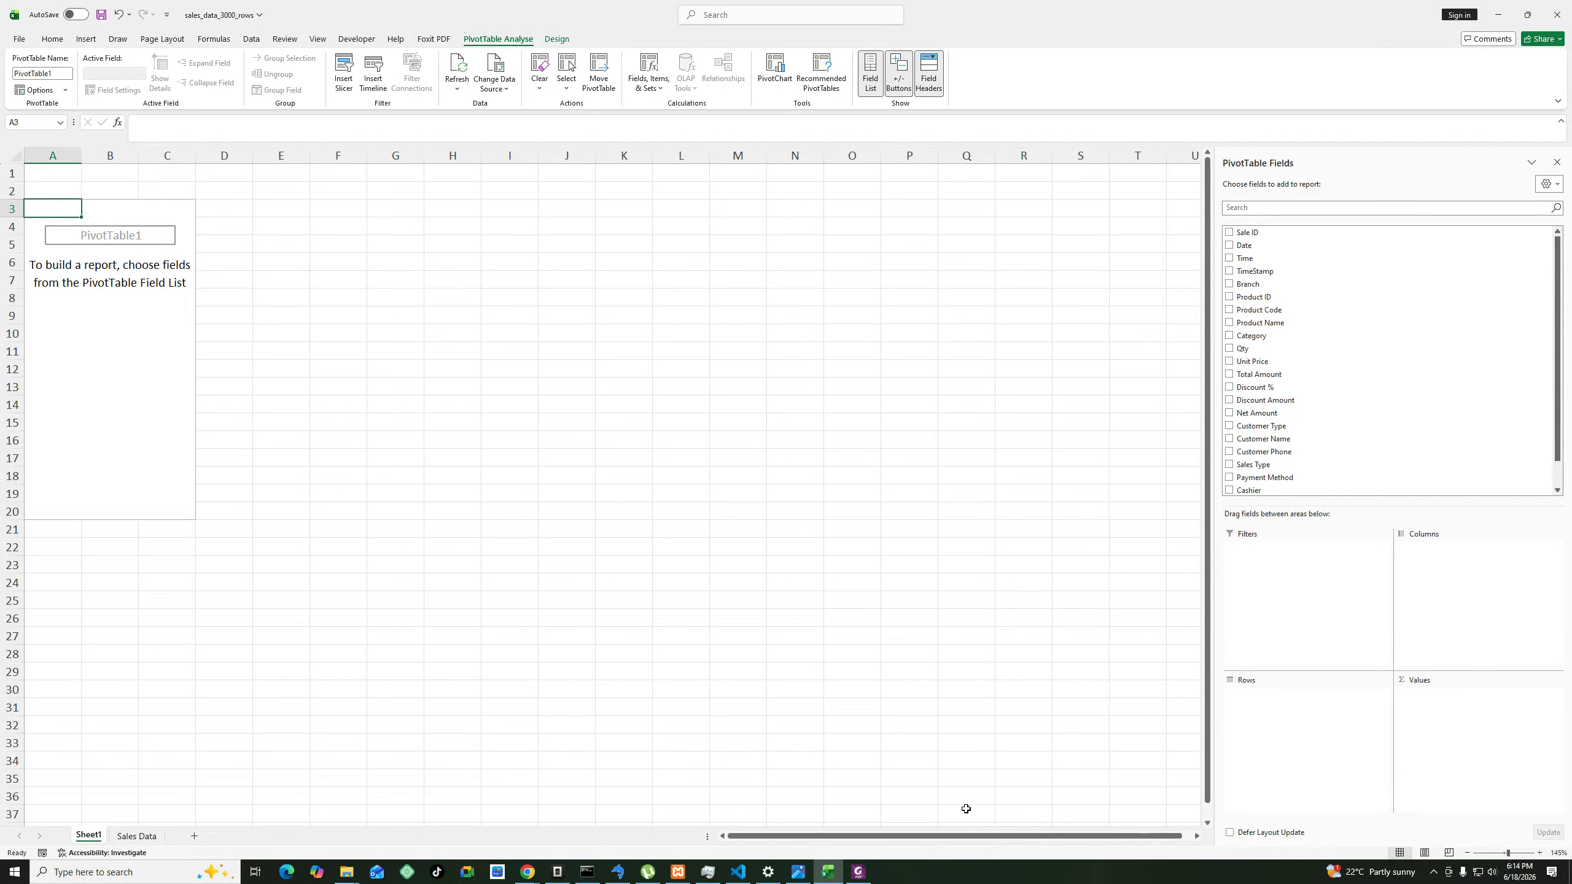
left_click_drag(68, 423, 140, 433)
left_click(64, 189)
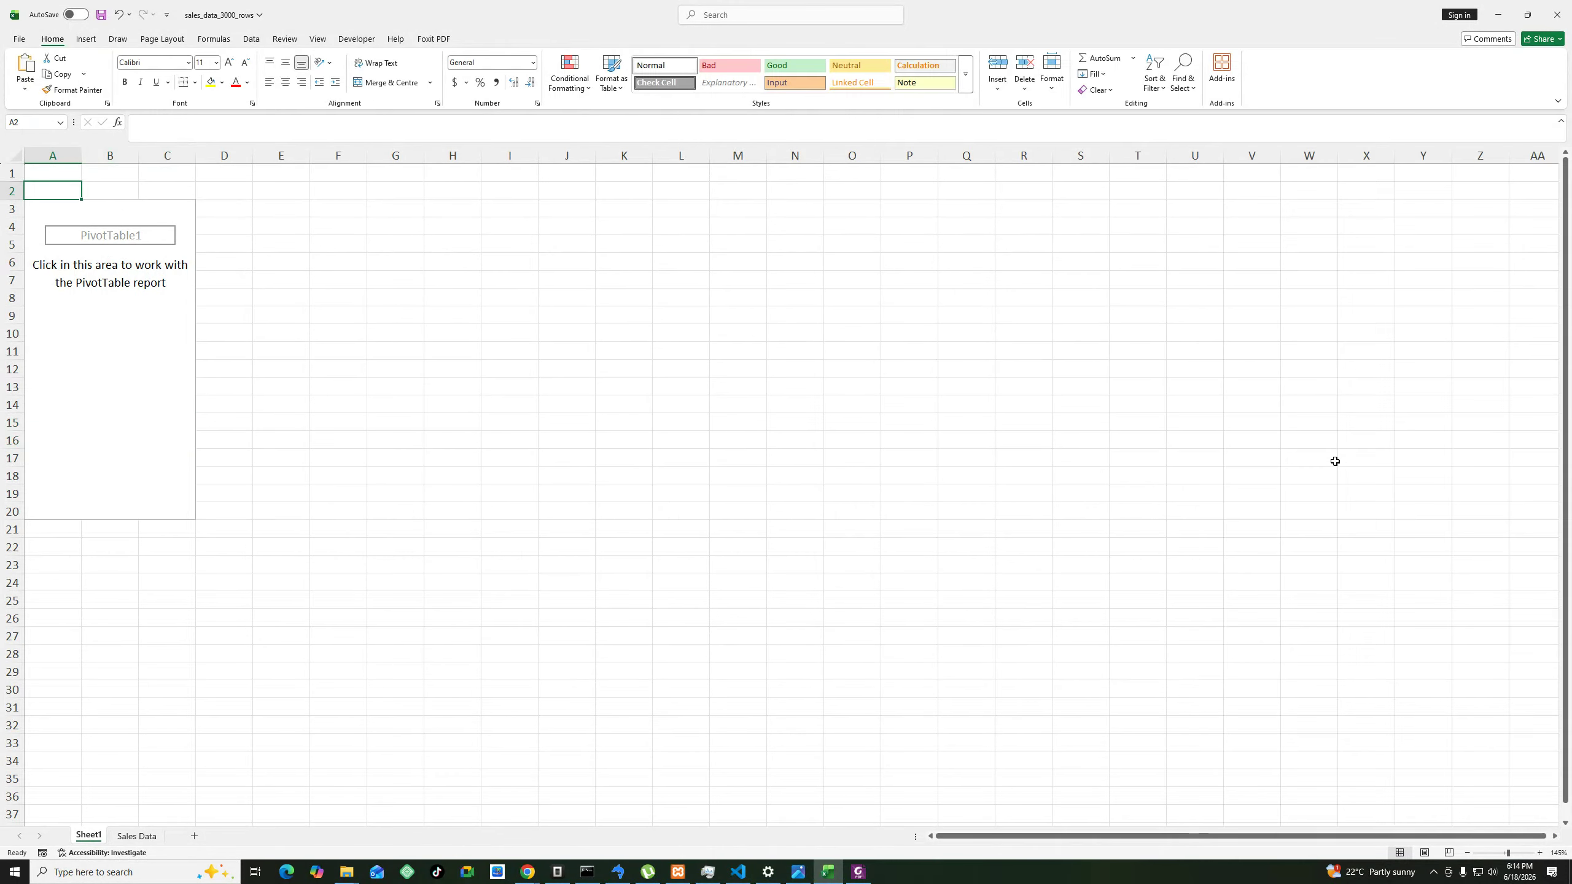
Reactivate the PivotTable and summarize the sum of Total Amount by Product Name rows.
left_click(143, 238)
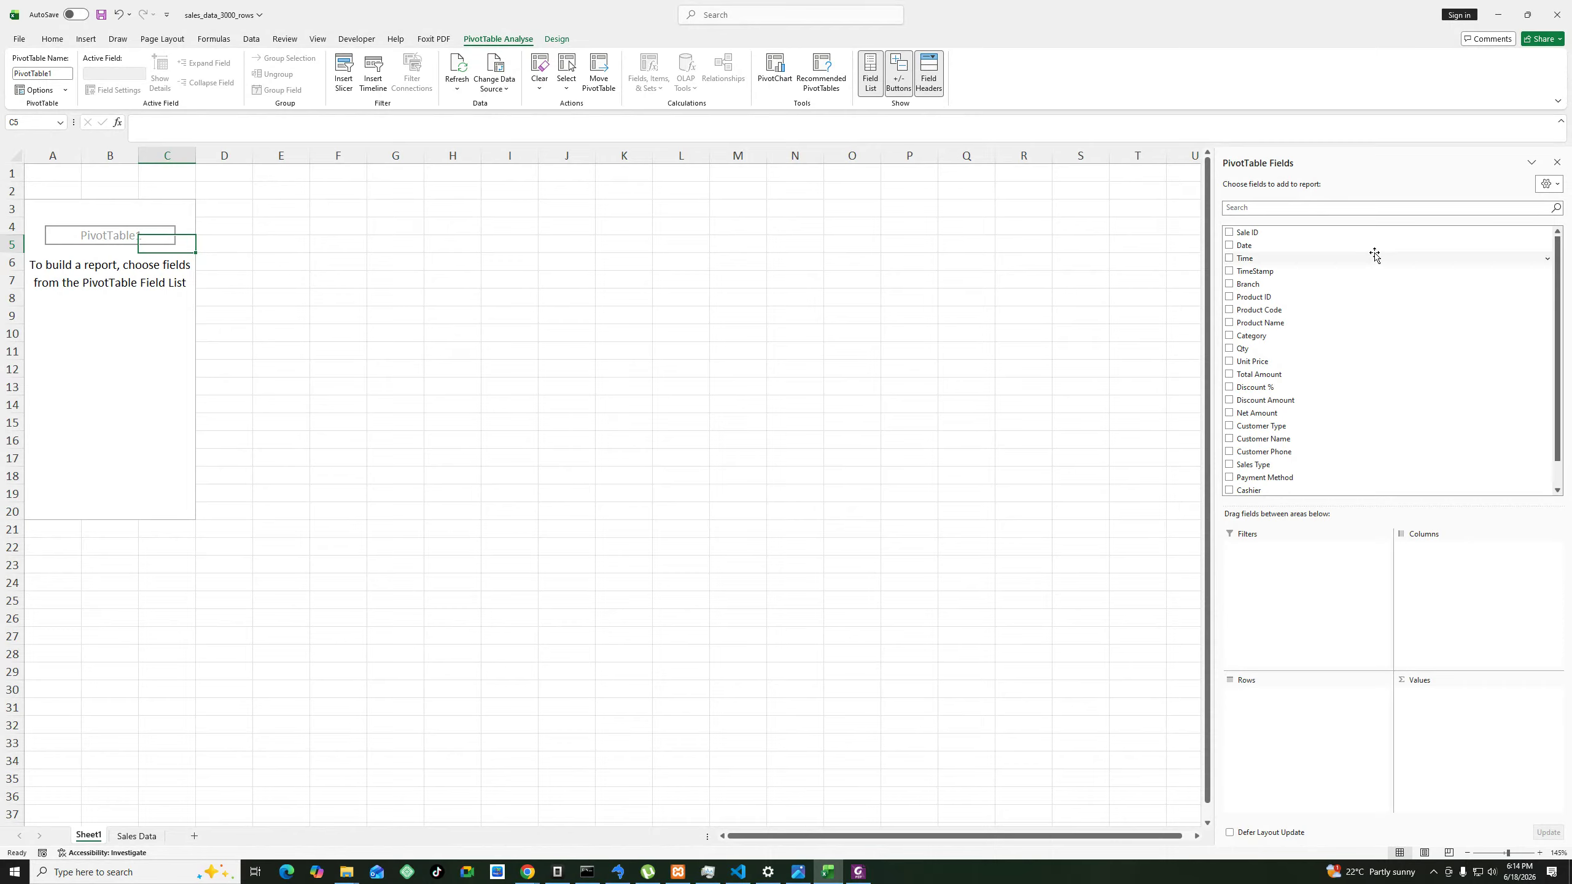
left_click_drag(1256, 326, 1288, 724)
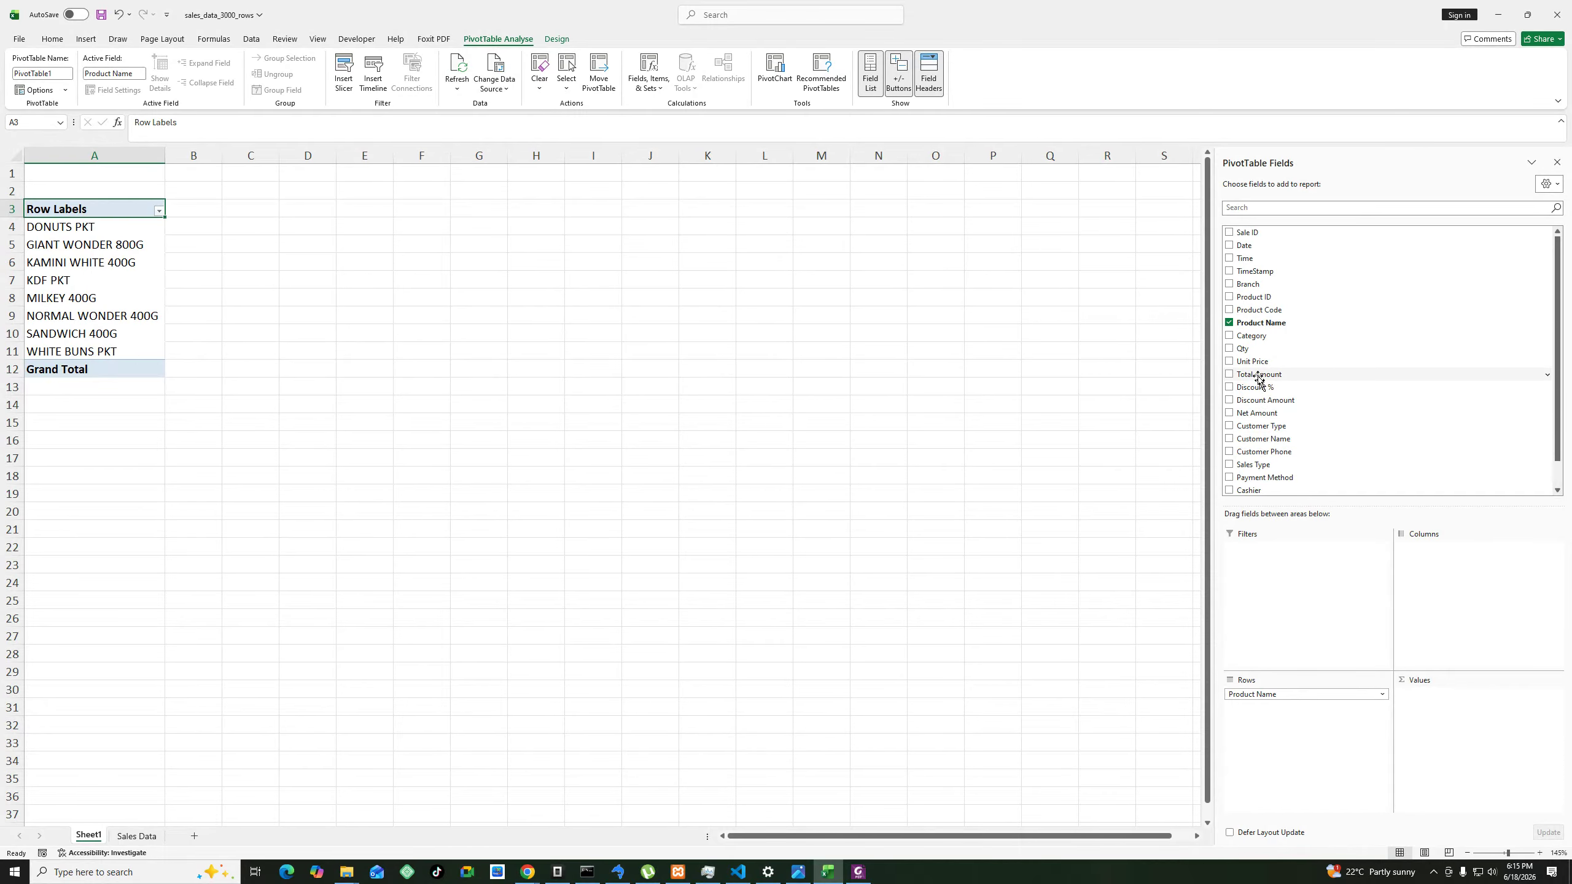
left_click_drag(1258, 379, 1459, 717)
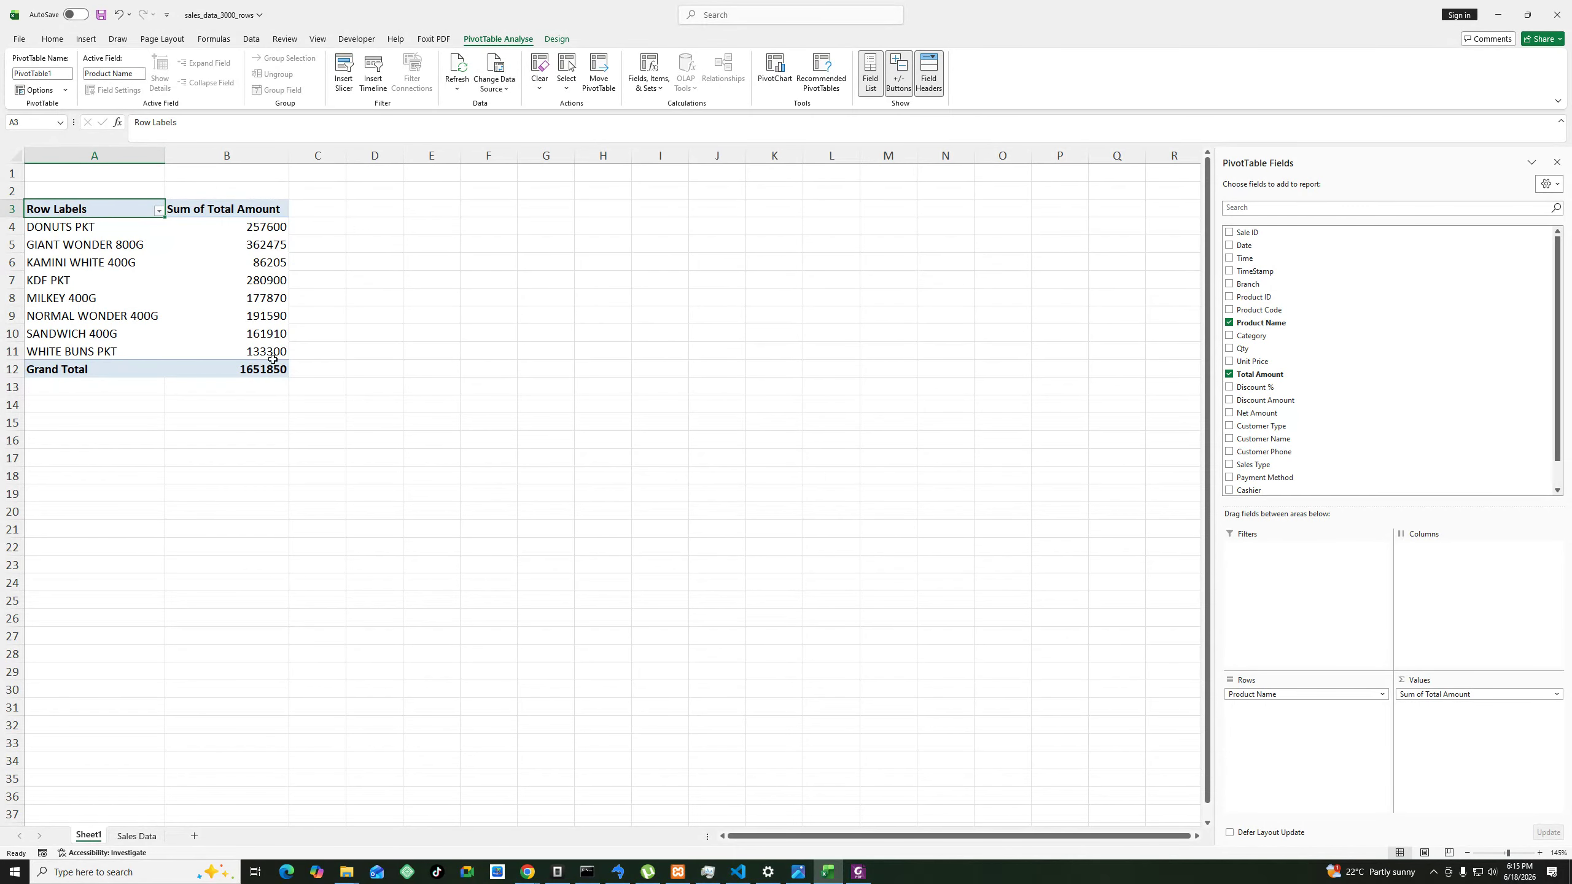
Apply the comma number style with two decimals to the product totals and the grand total.
left_click_drag(260, 231, 263, 351)
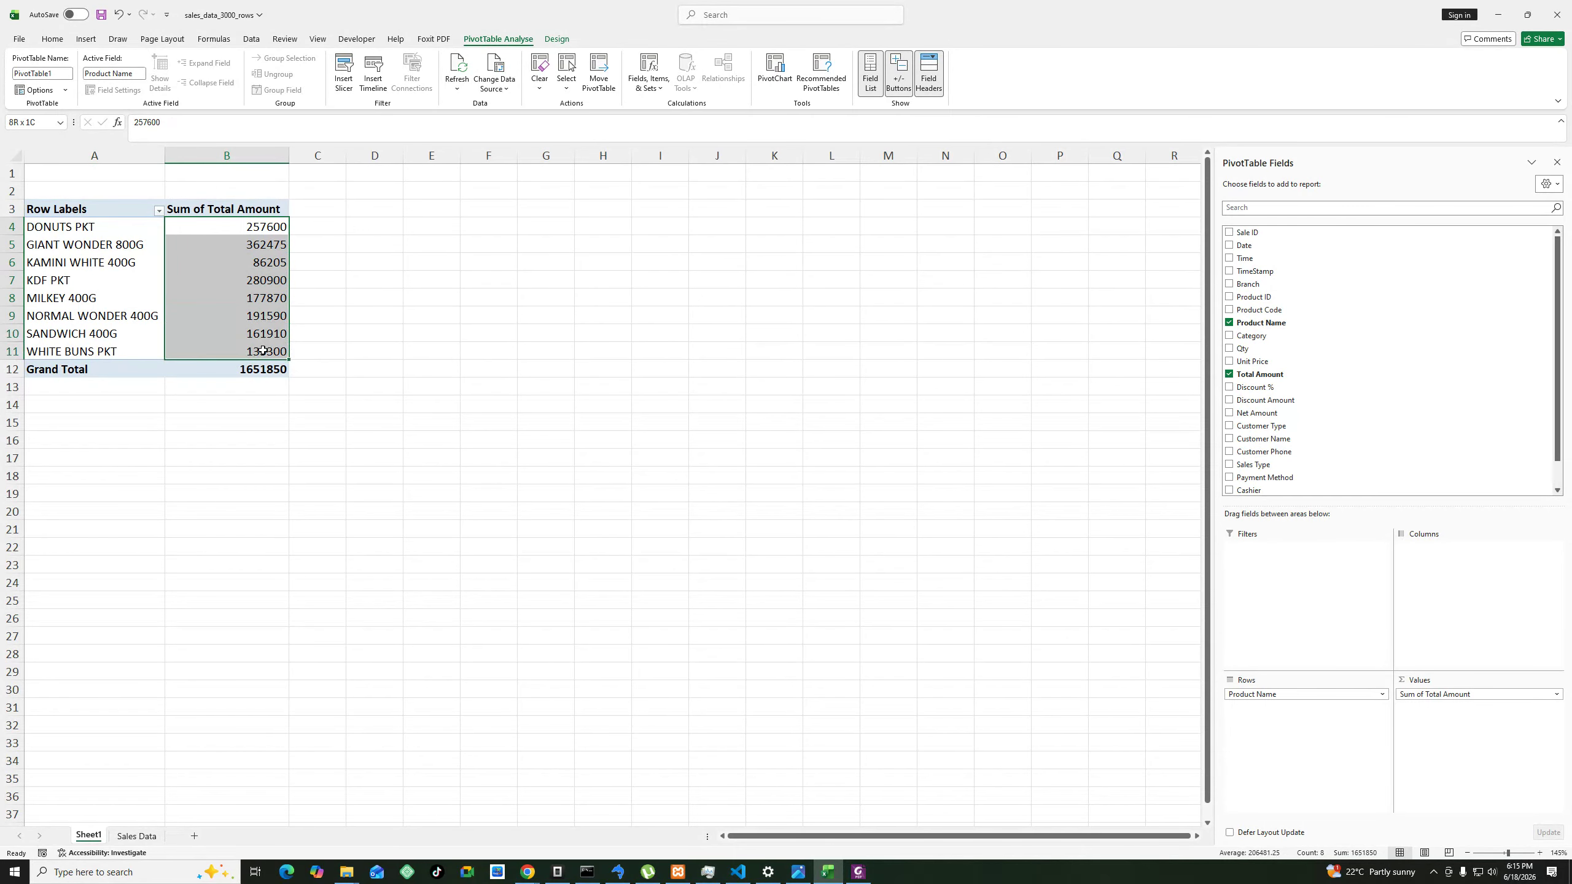
left_click(53, 40)
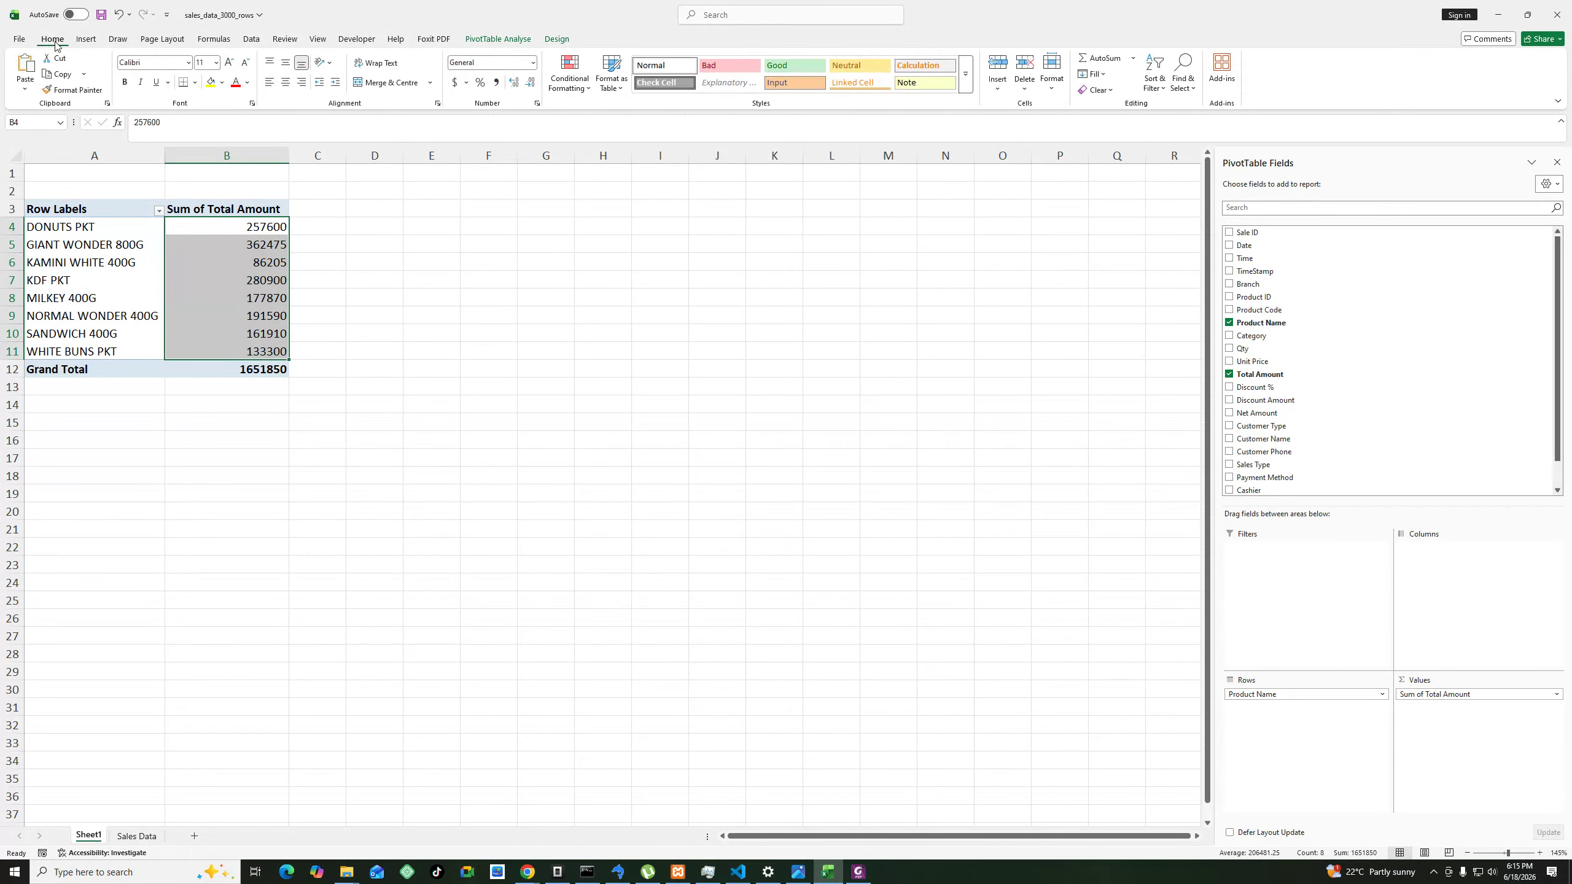
left_click(496, 86)
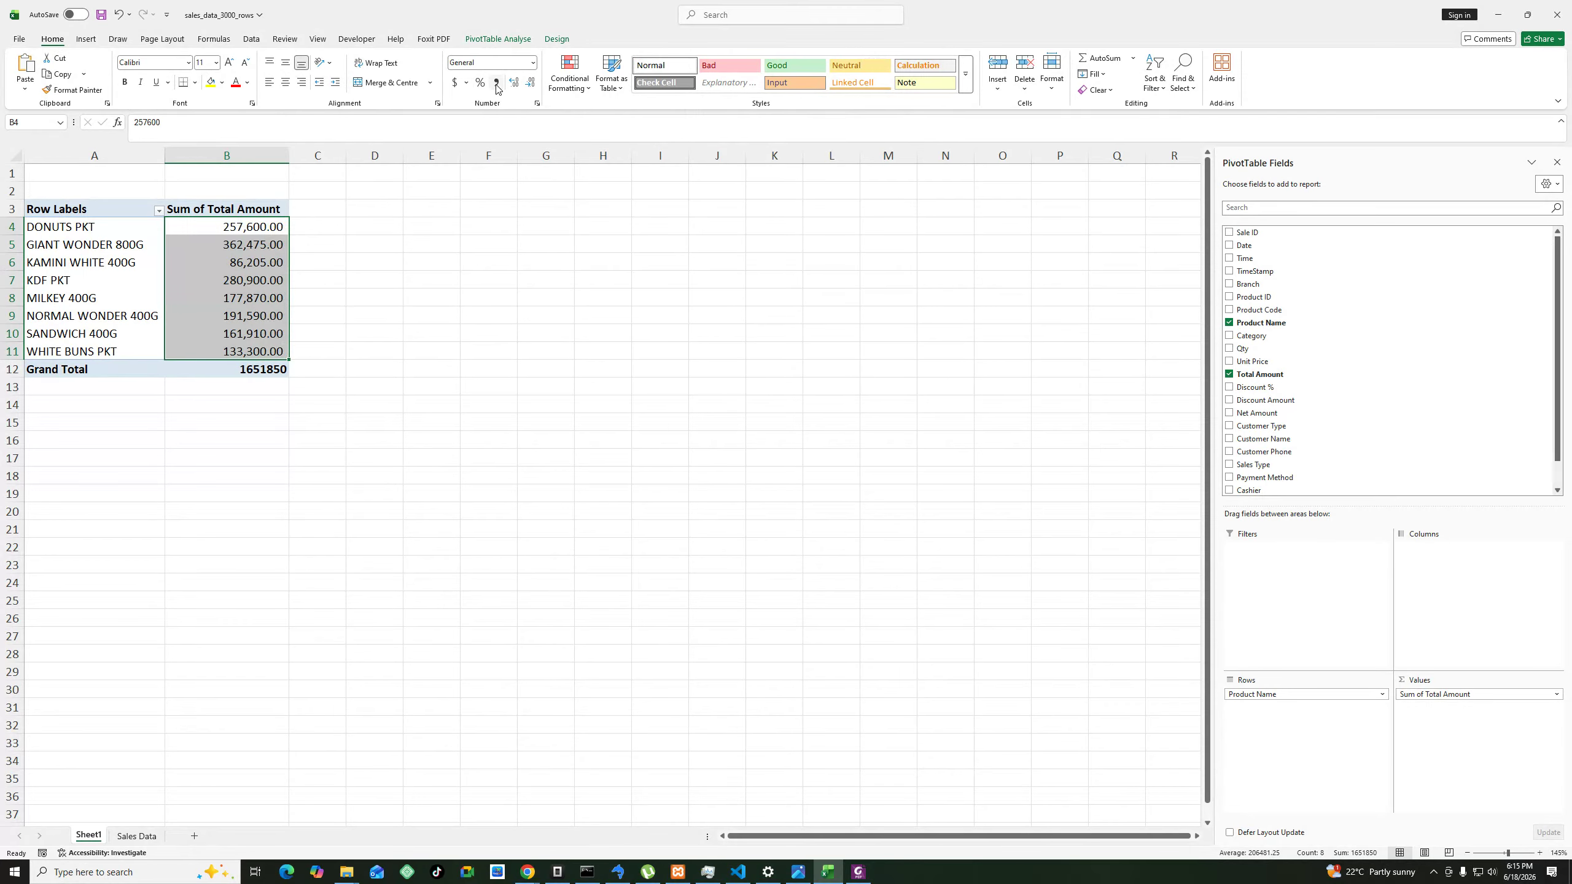
key("ctrl+Down")
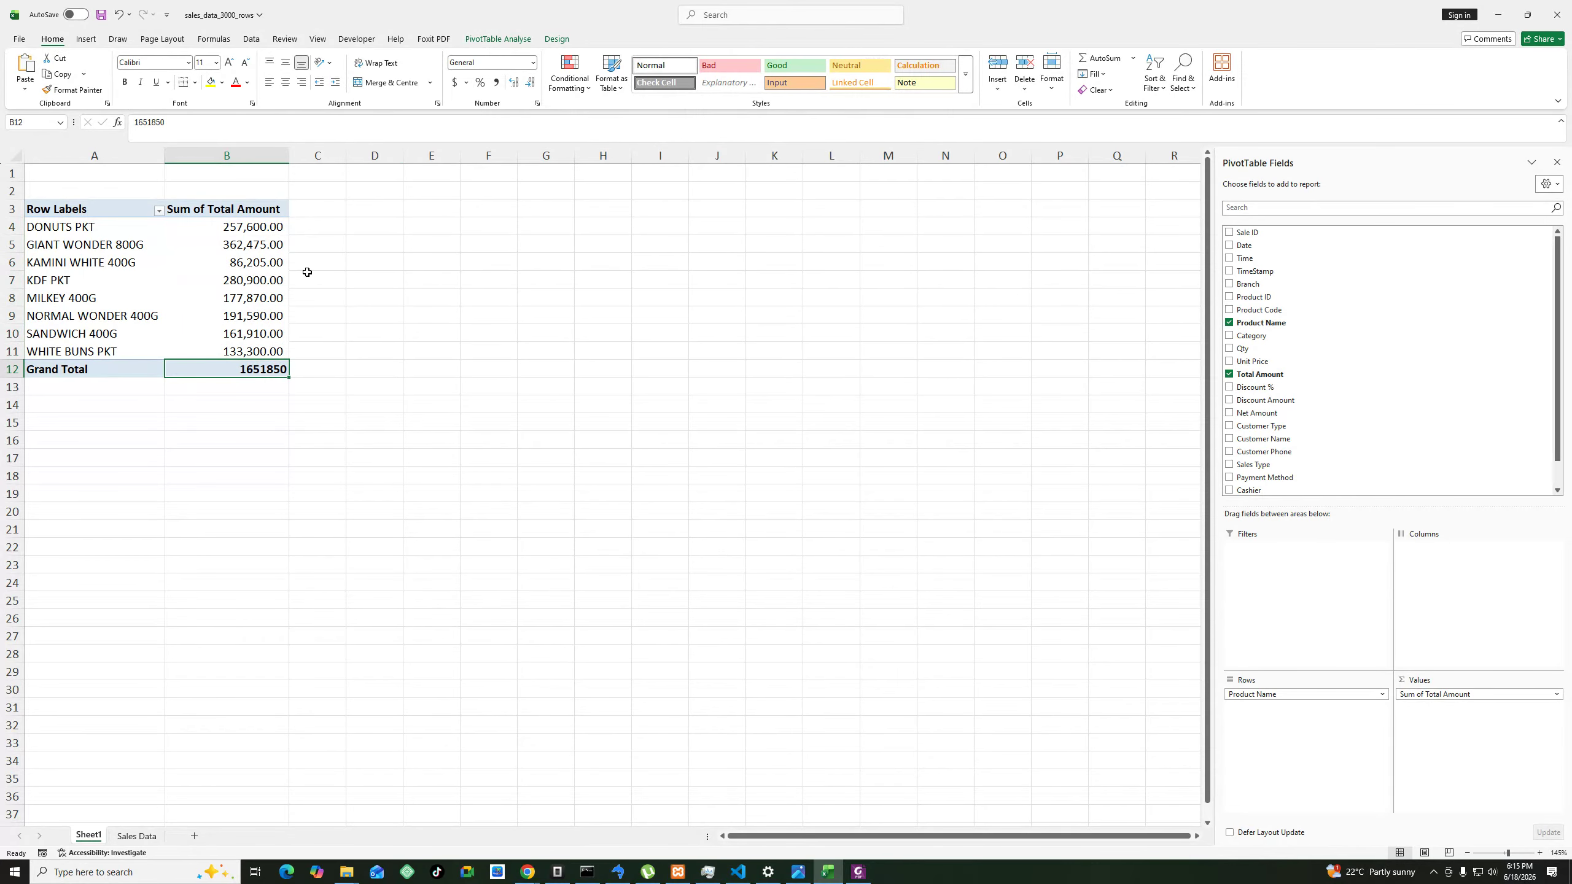
left_click(496, 83)
left_click(345, 242)
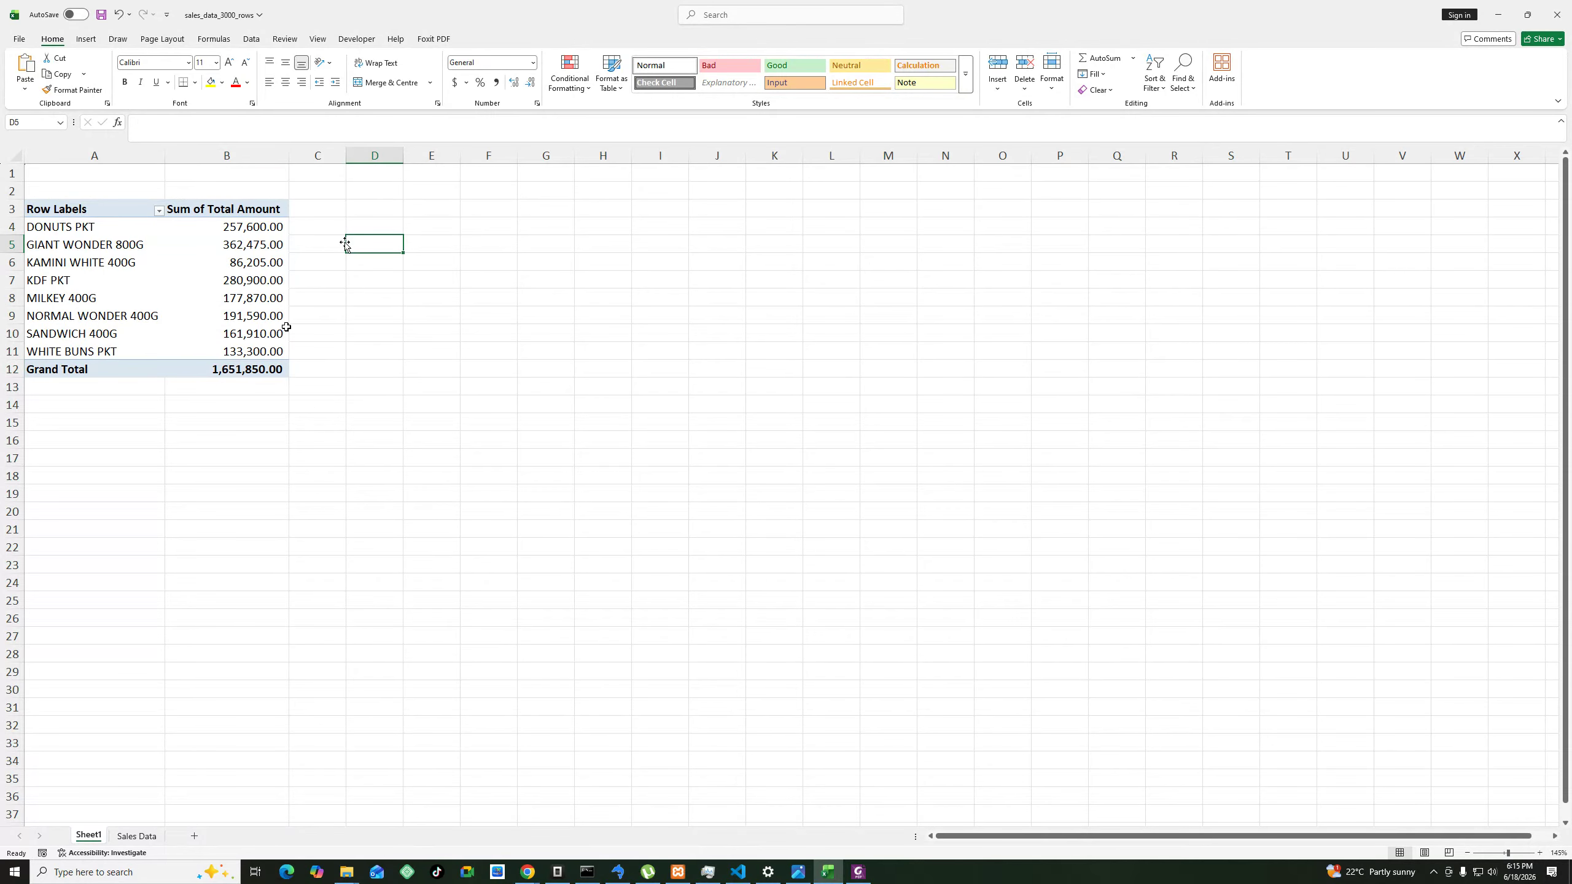
Try the Date field as an additional value in the PivotTable, look over its counts per product, and remove it.
left_click(193, 274)
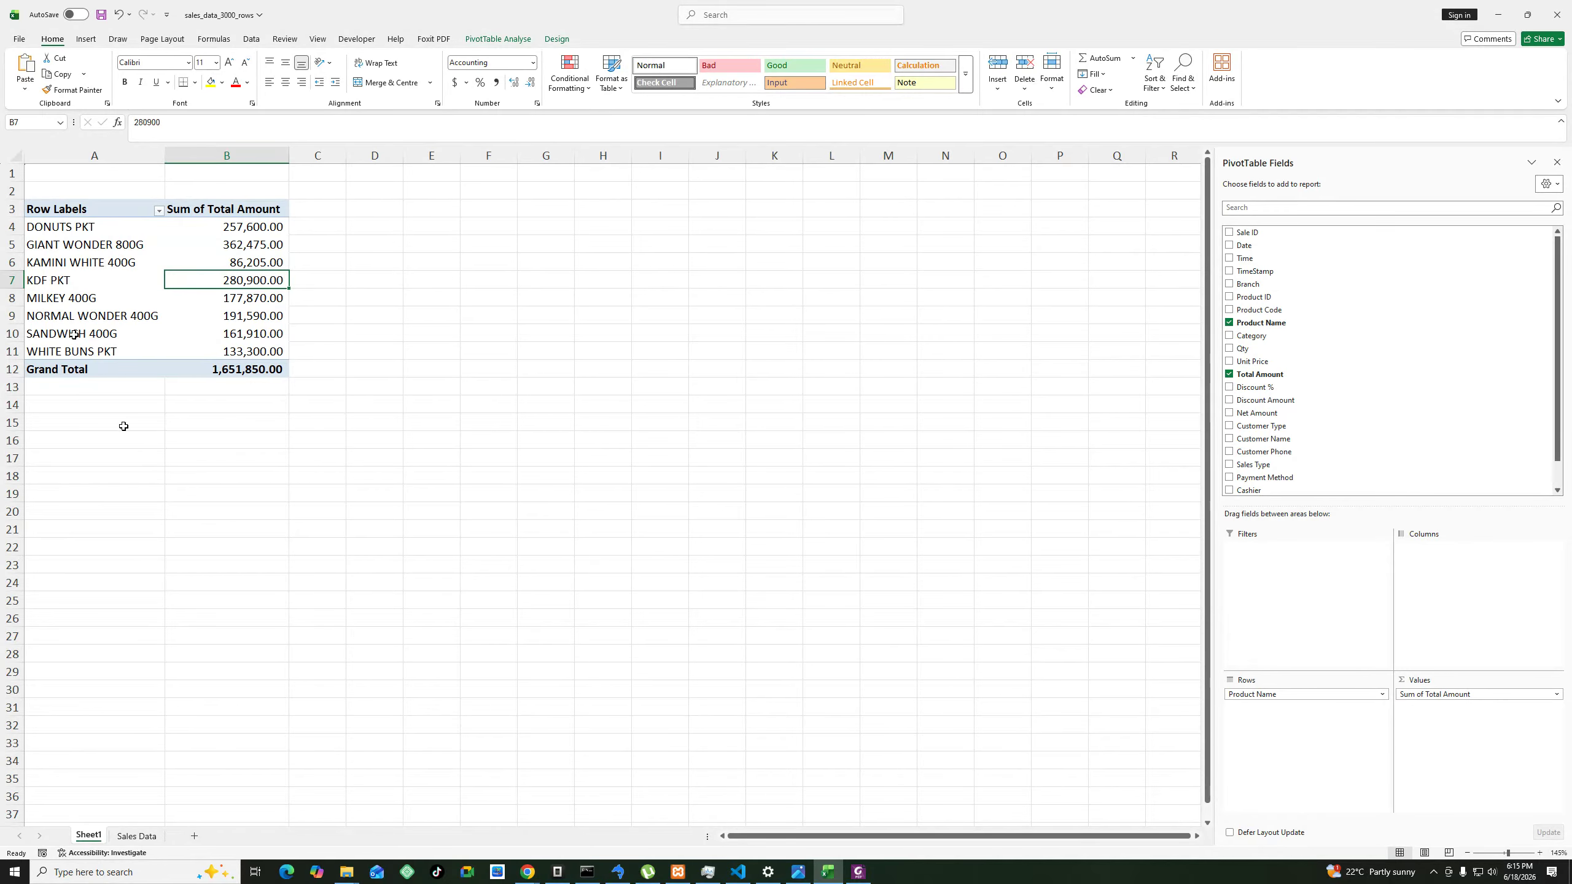
mouse_move(178, 254)
mouse_move(239, 358)
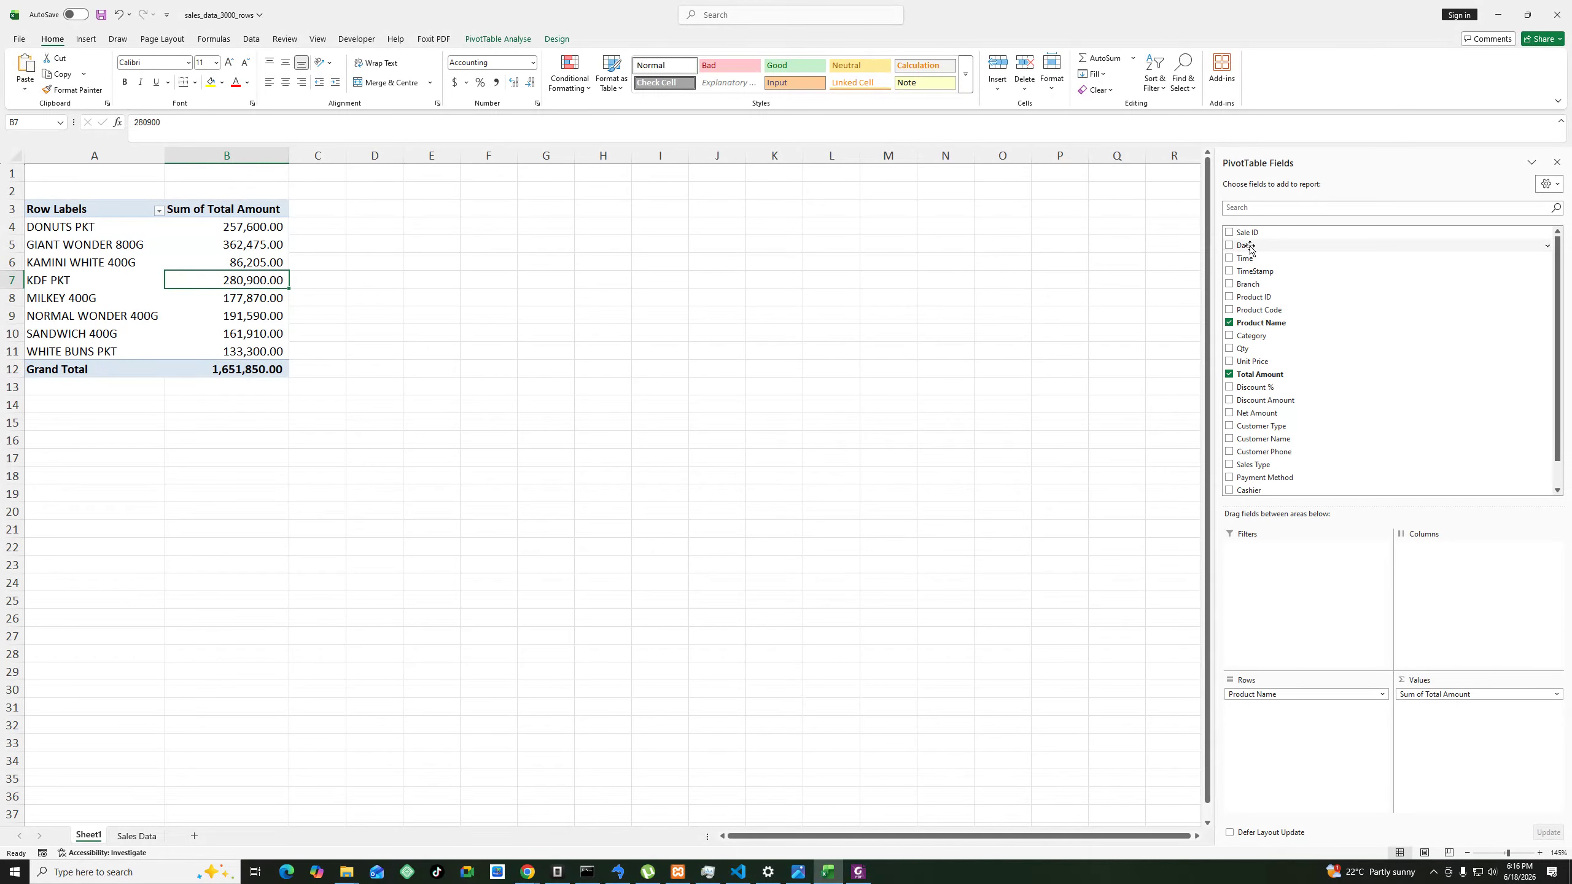
left_click_drag(1249, 247, 1445, 708)
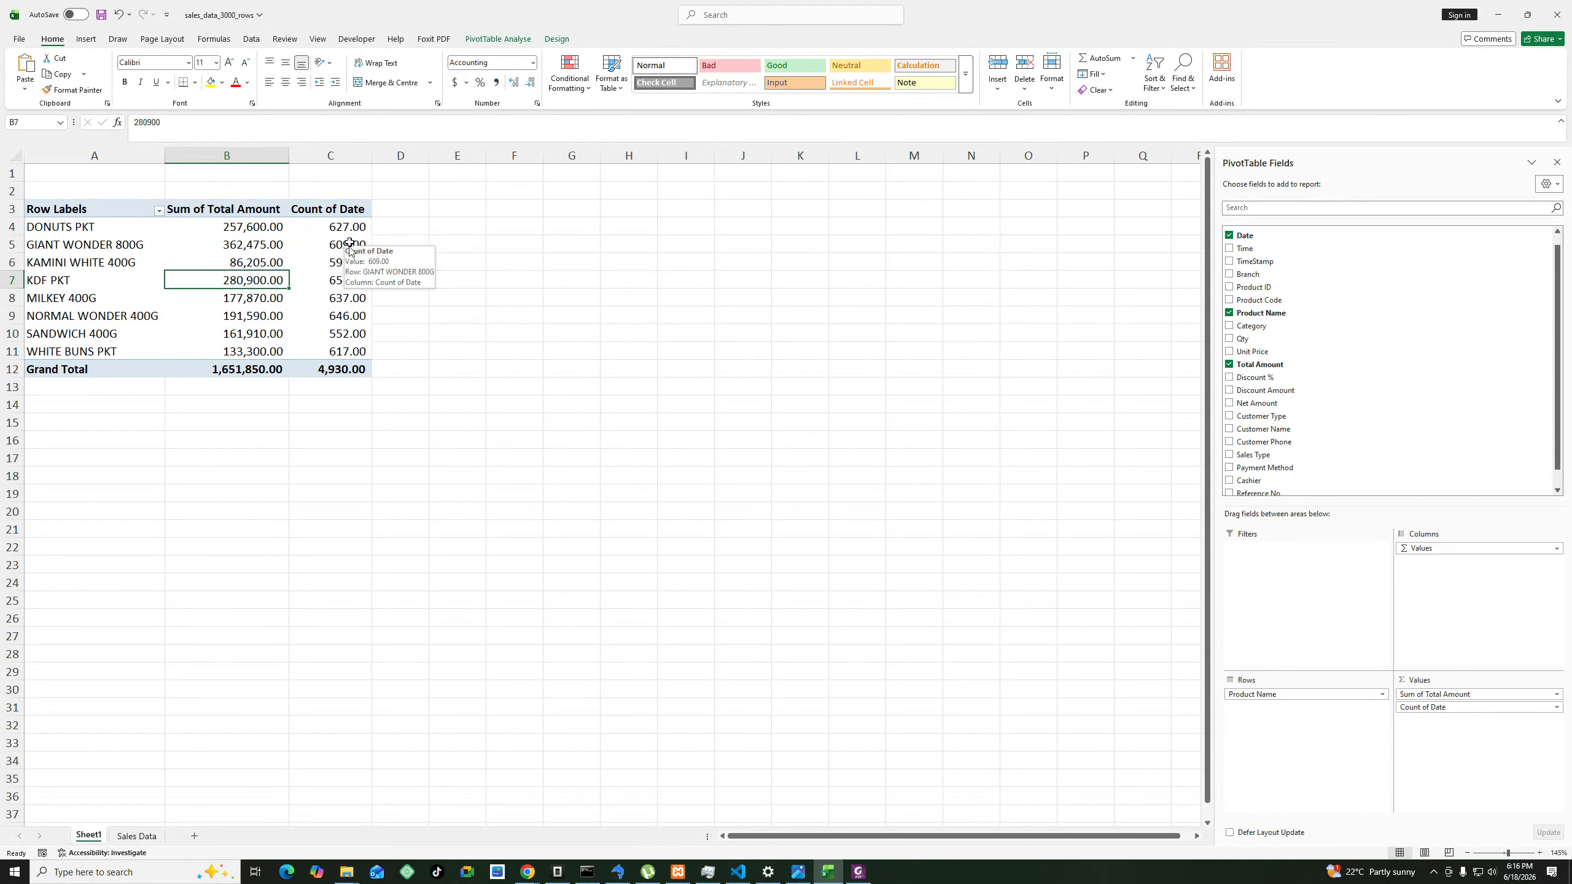
mouse_move(334, 264)
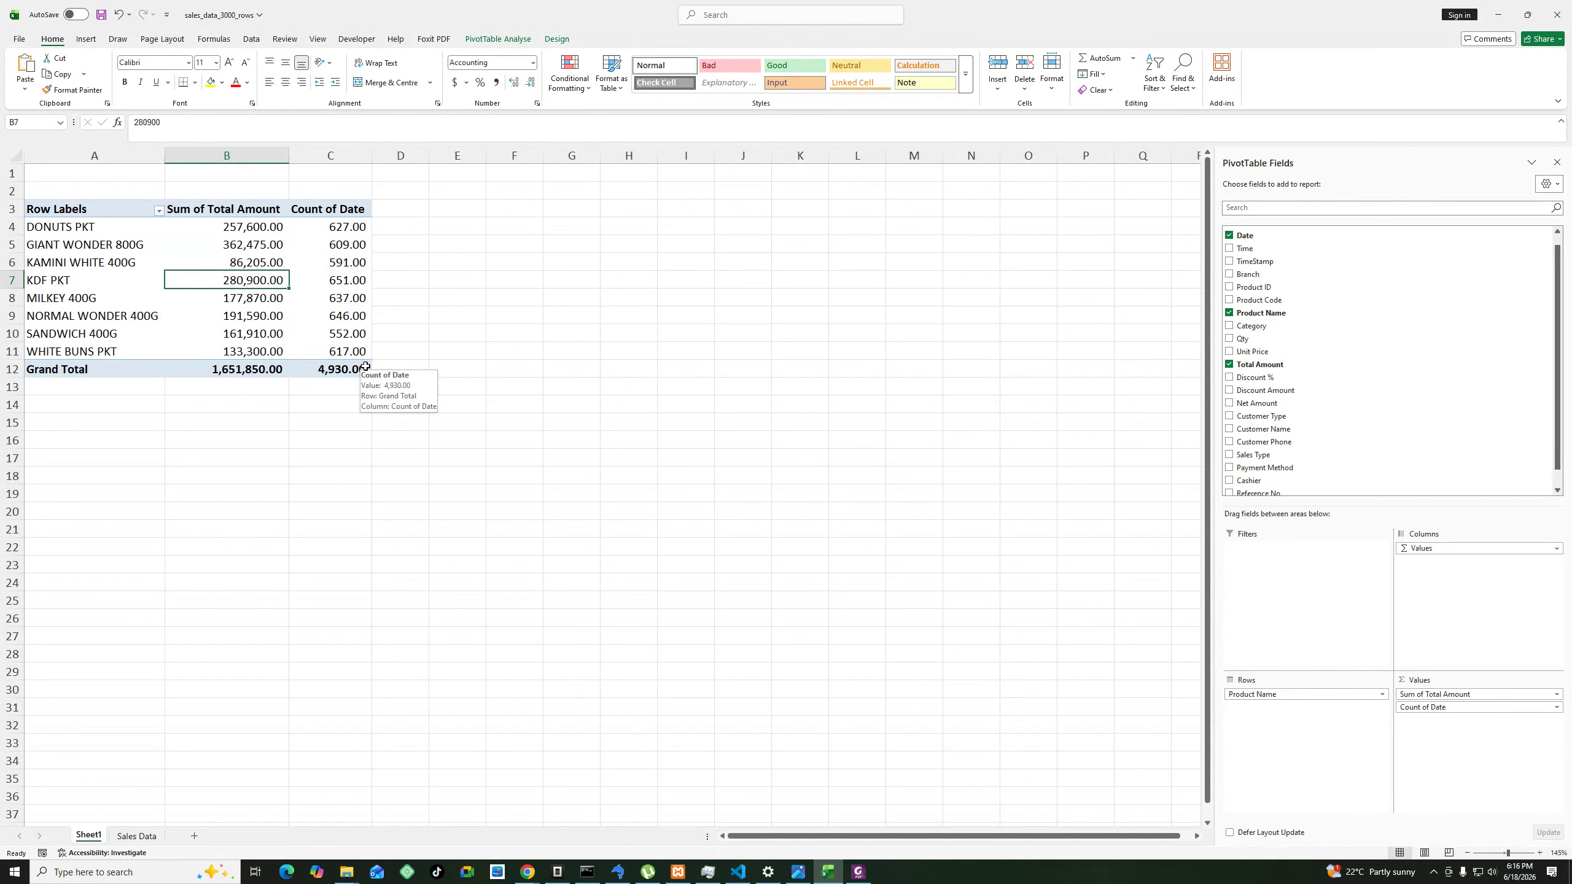
left_click_drag(1420, 706, 1367, 452)
Add Total Amount to the PivotTable values a second time and summarize this second field by Count.
left_click_drag(1259, 342, 1508, 748)
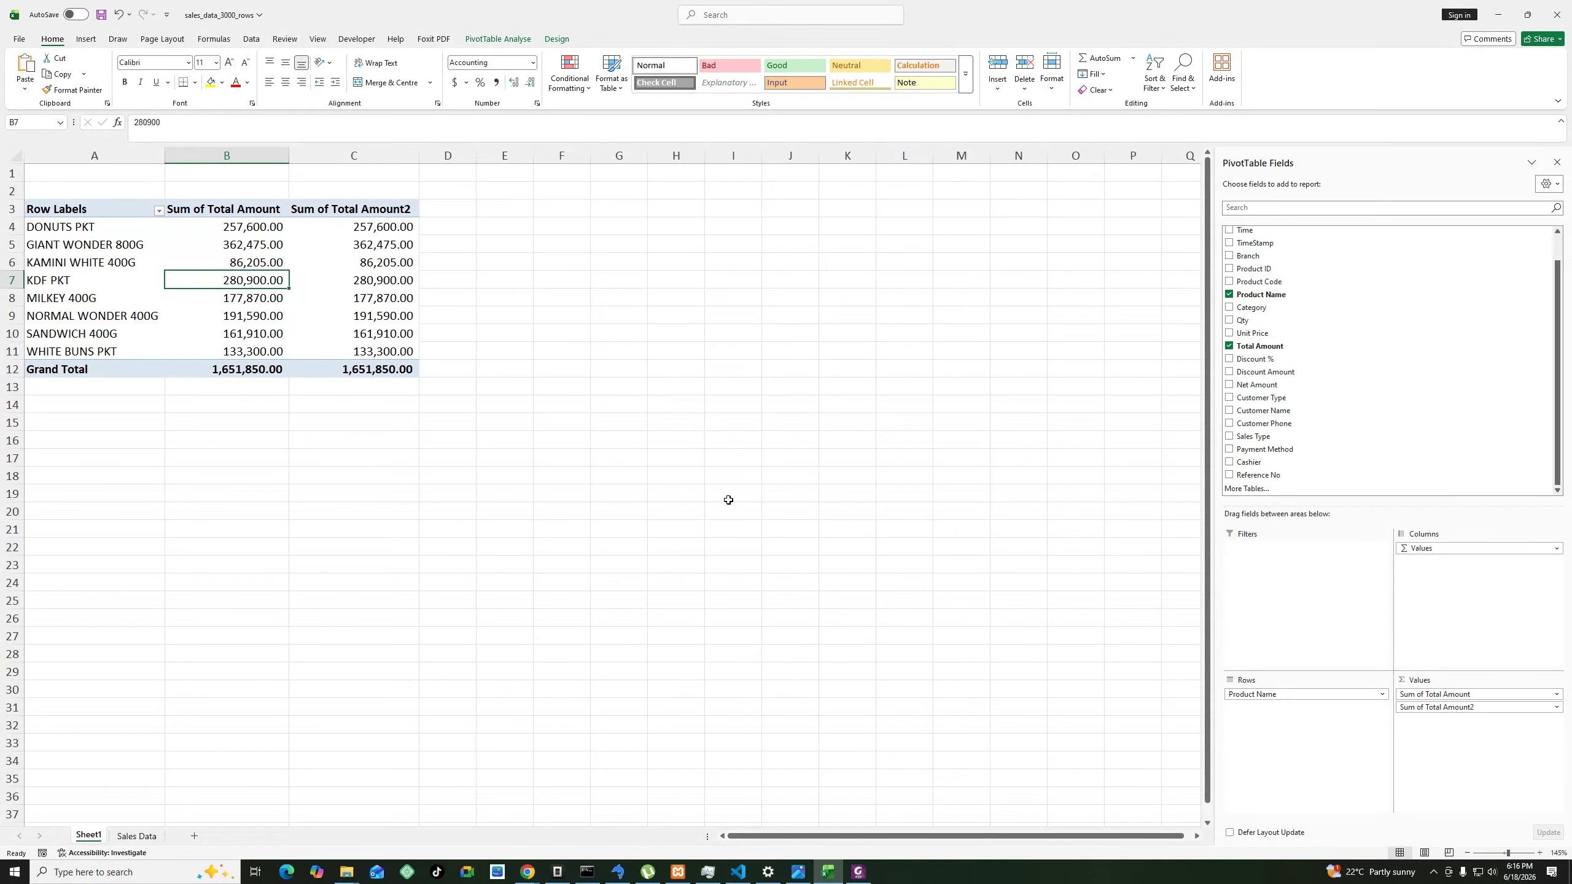
left_click(1557, 708)
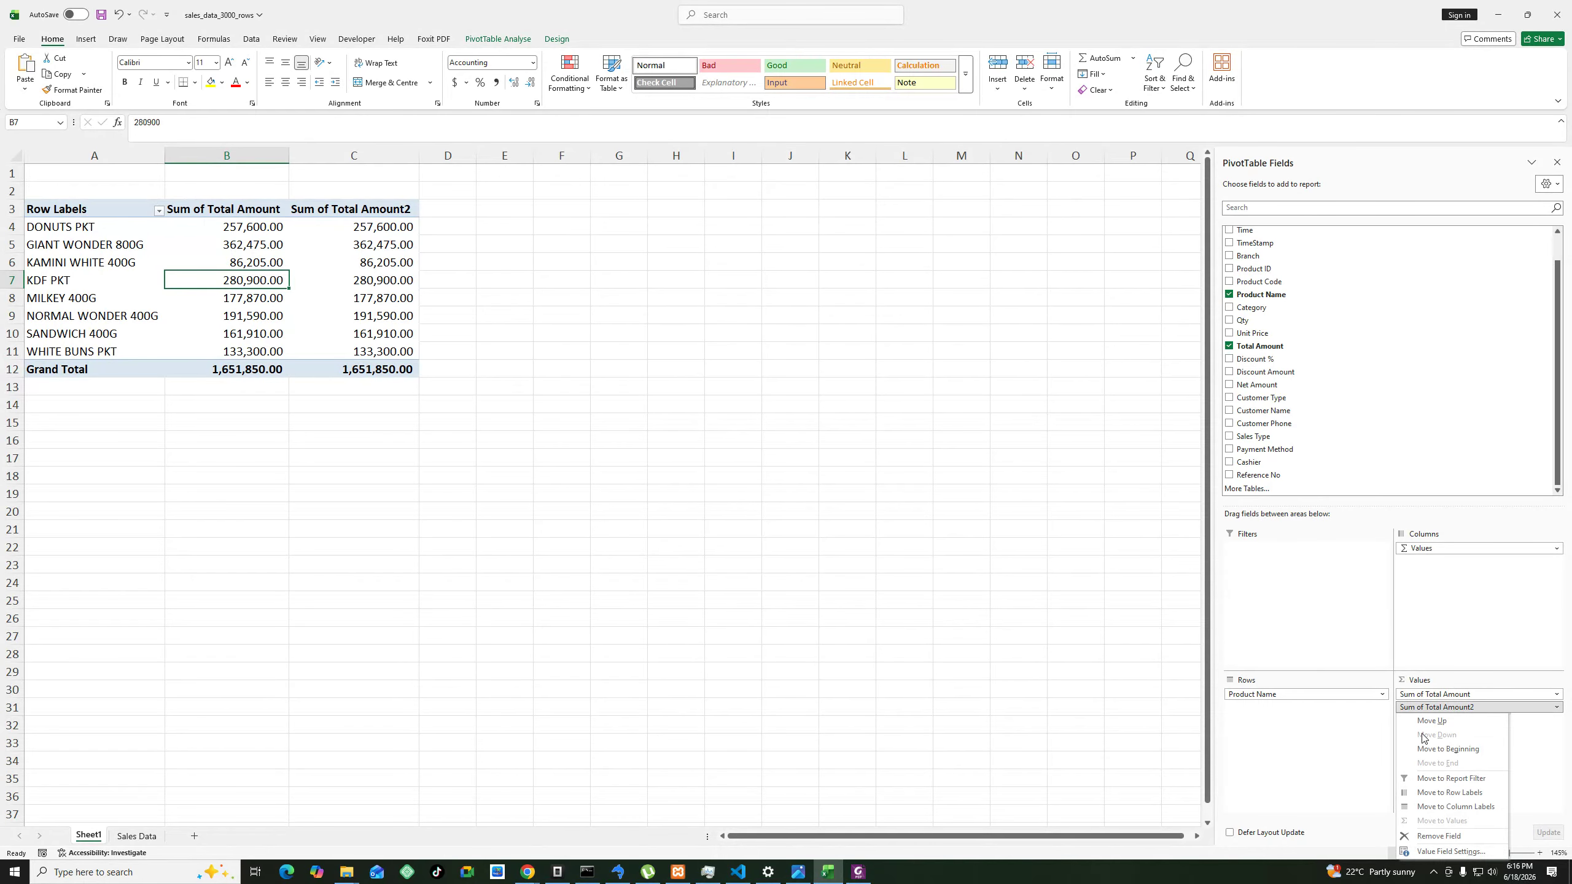
left_click(1442, 852)
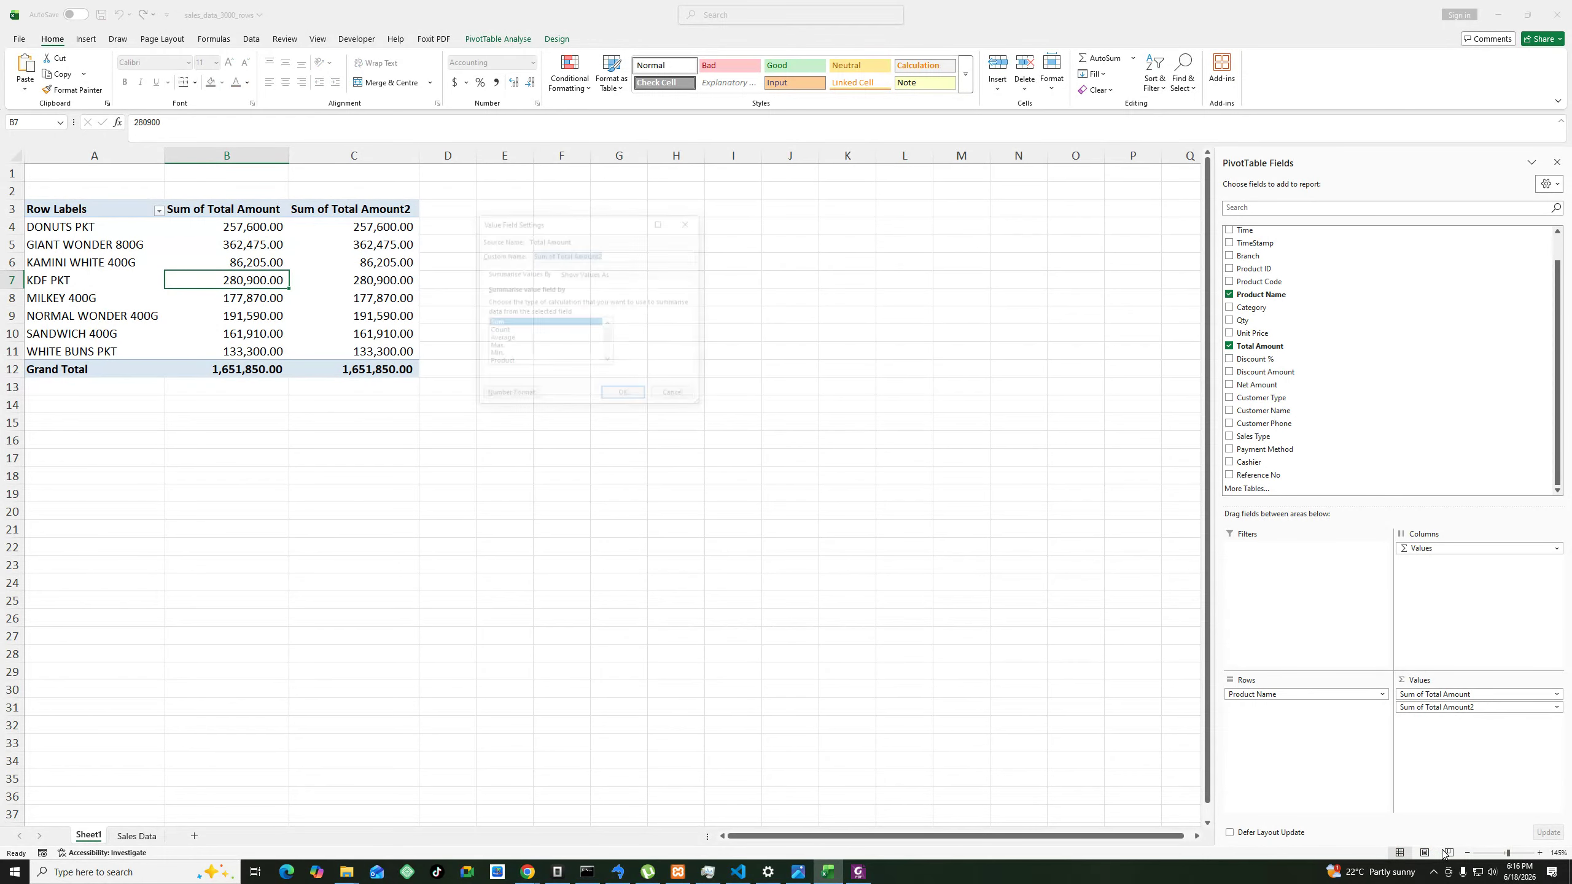
left_click(500, 333)
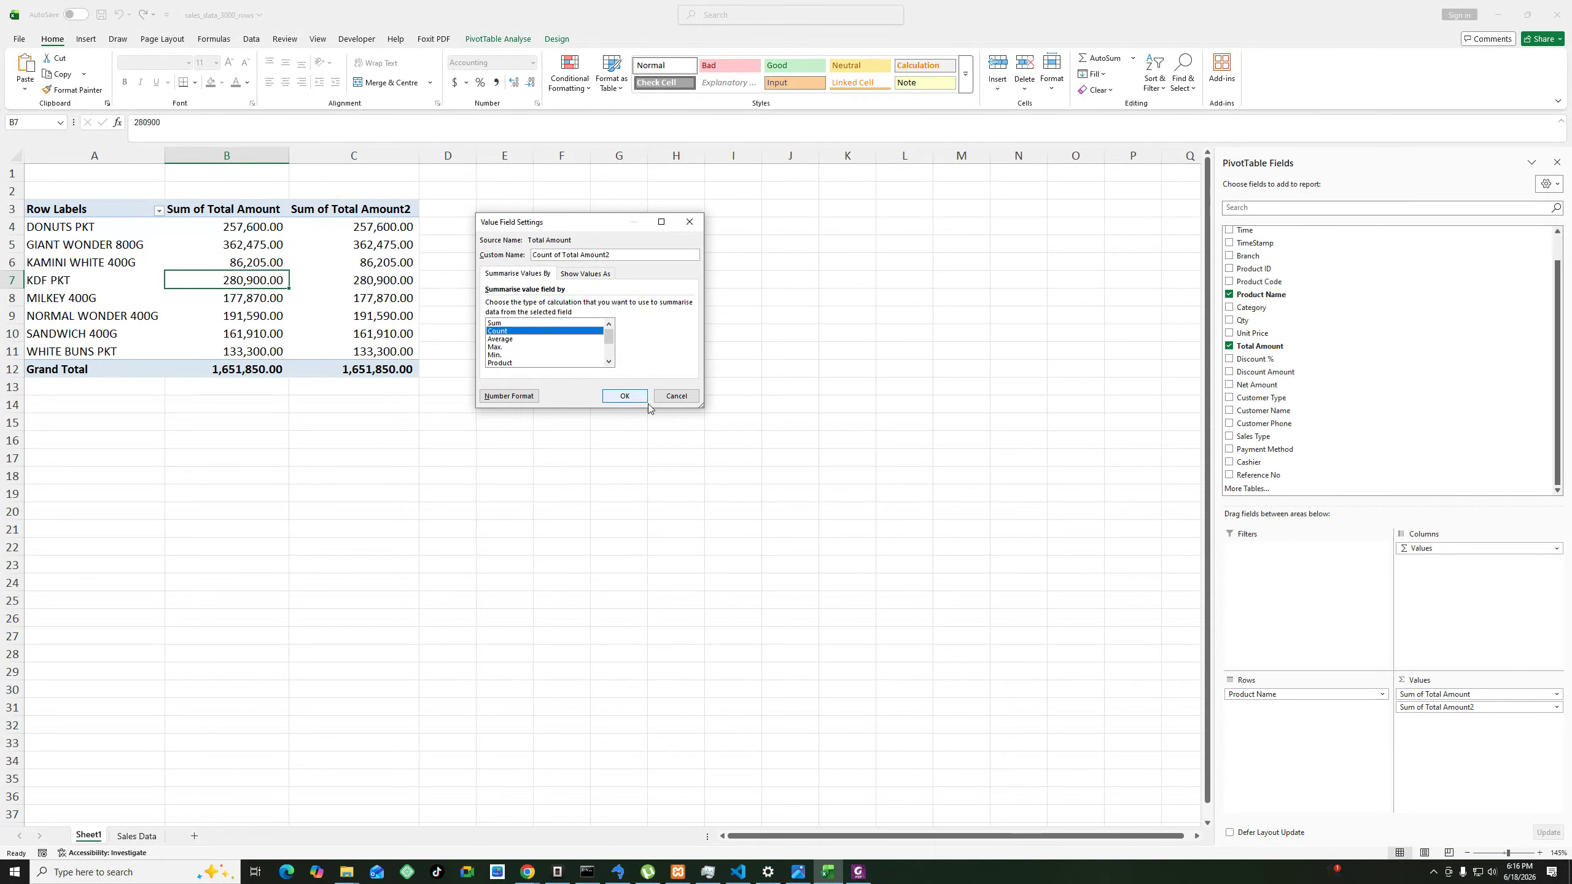
left_click(625, 396)
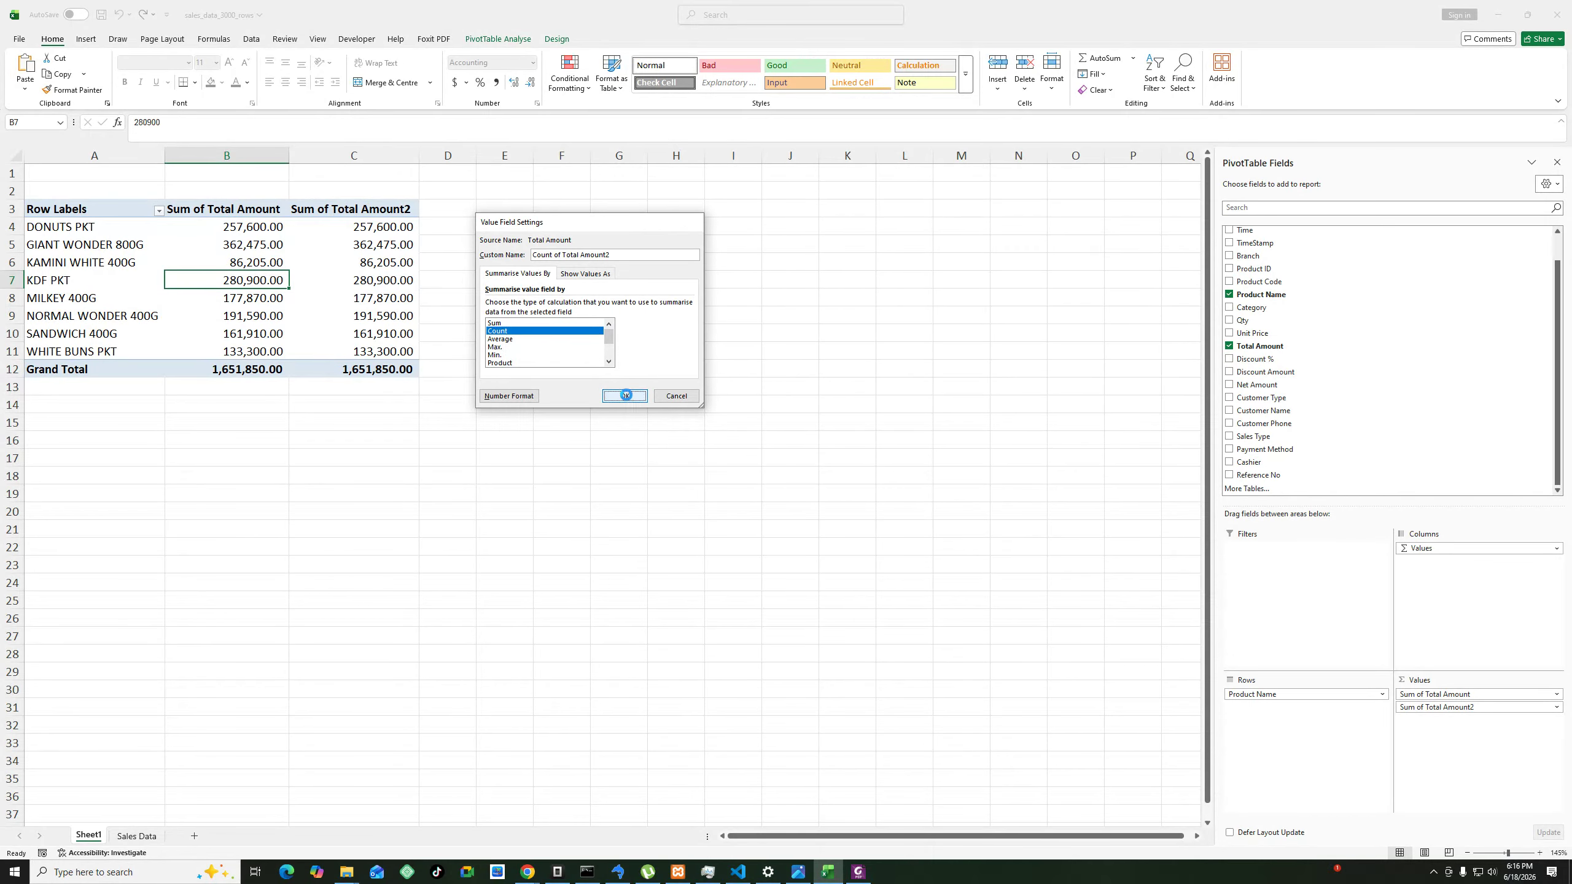
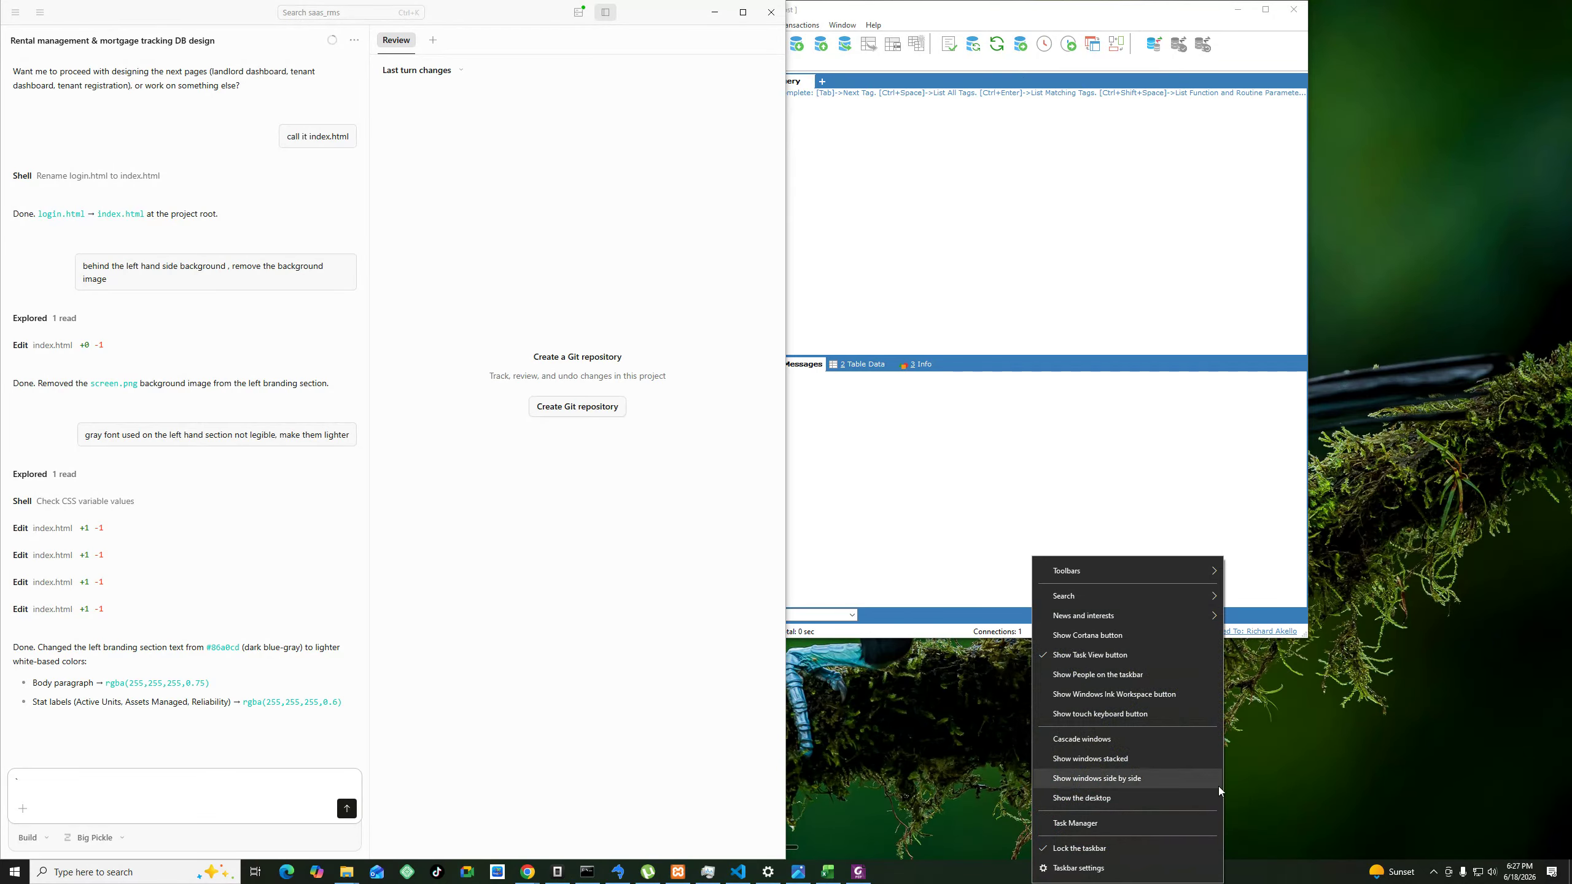
Dismiss the taskbar menu, show the desktop and switch back to the sales_data_3000_rows workbook in Excel.
left_click(1280, 785)
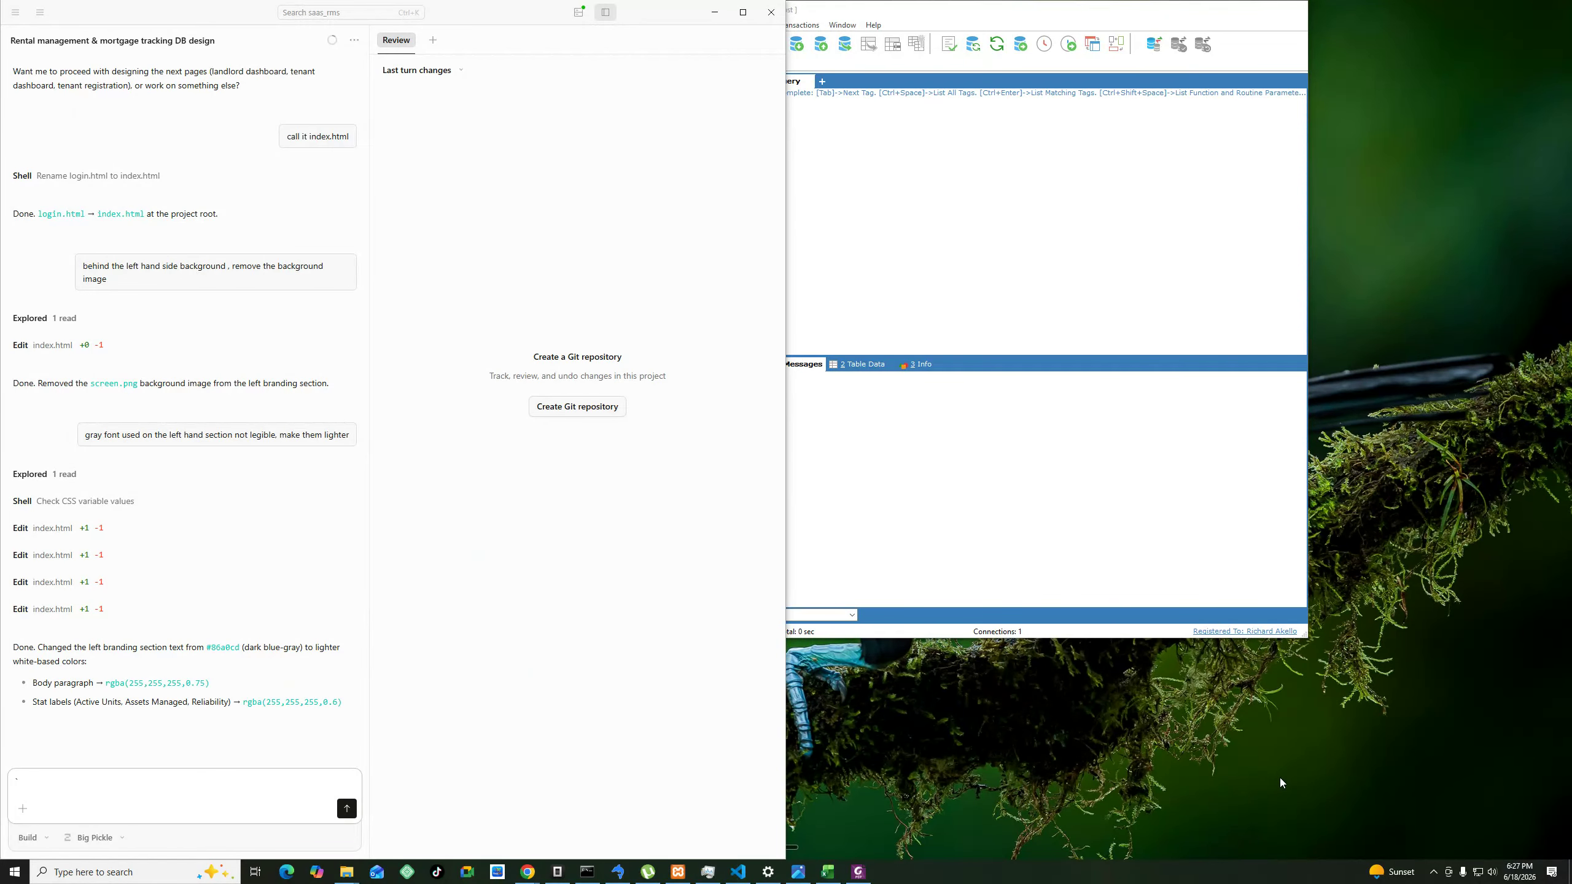
key("super+d")
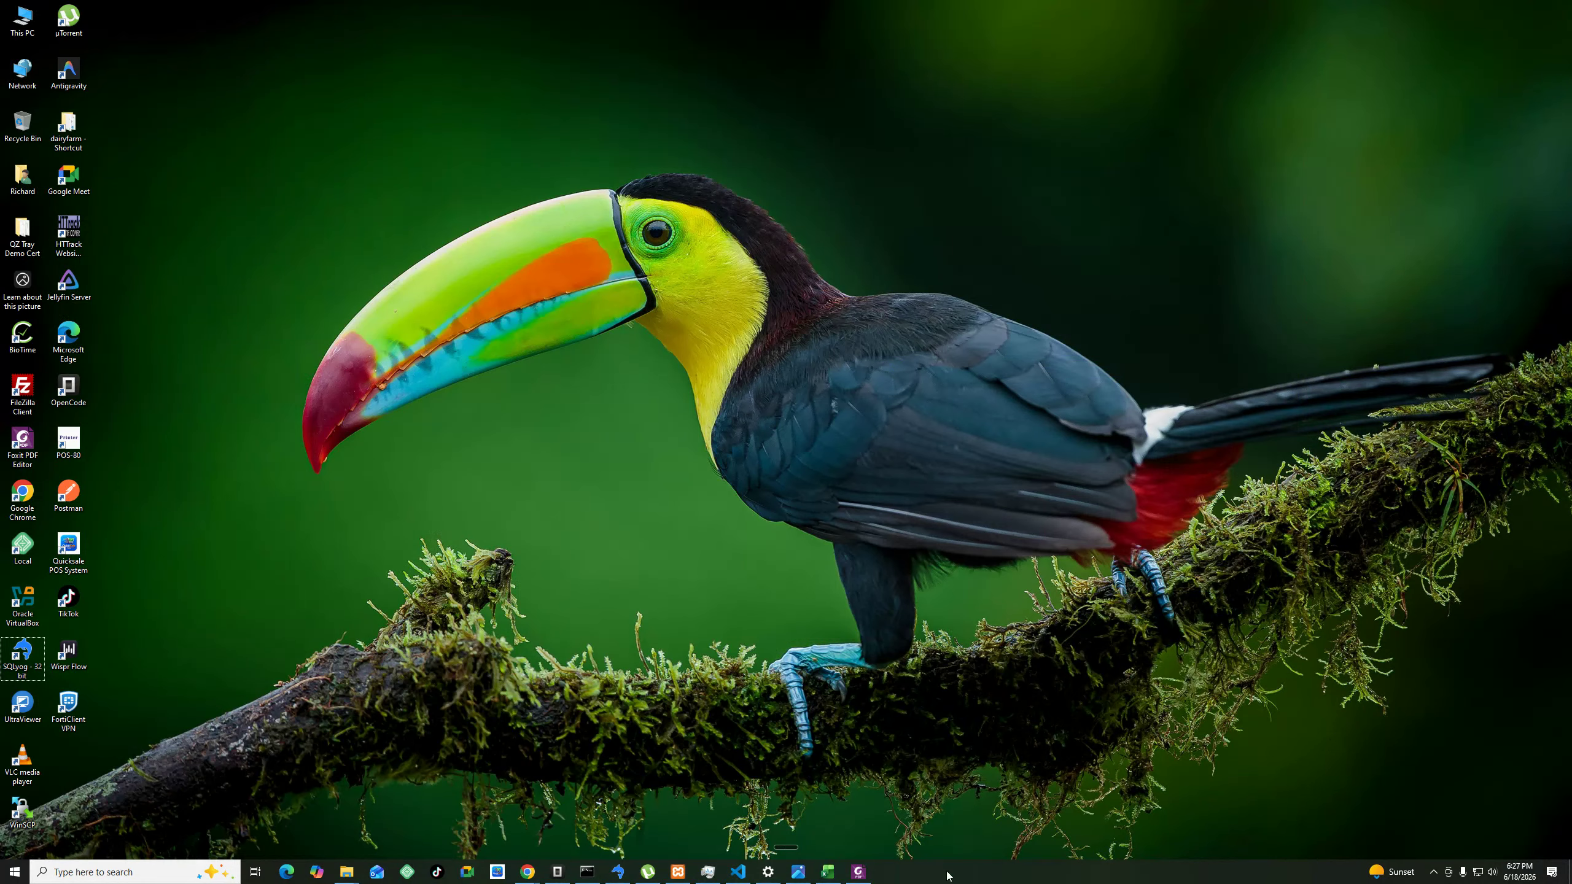
left_click(828, 872)
left_click(701, 390)
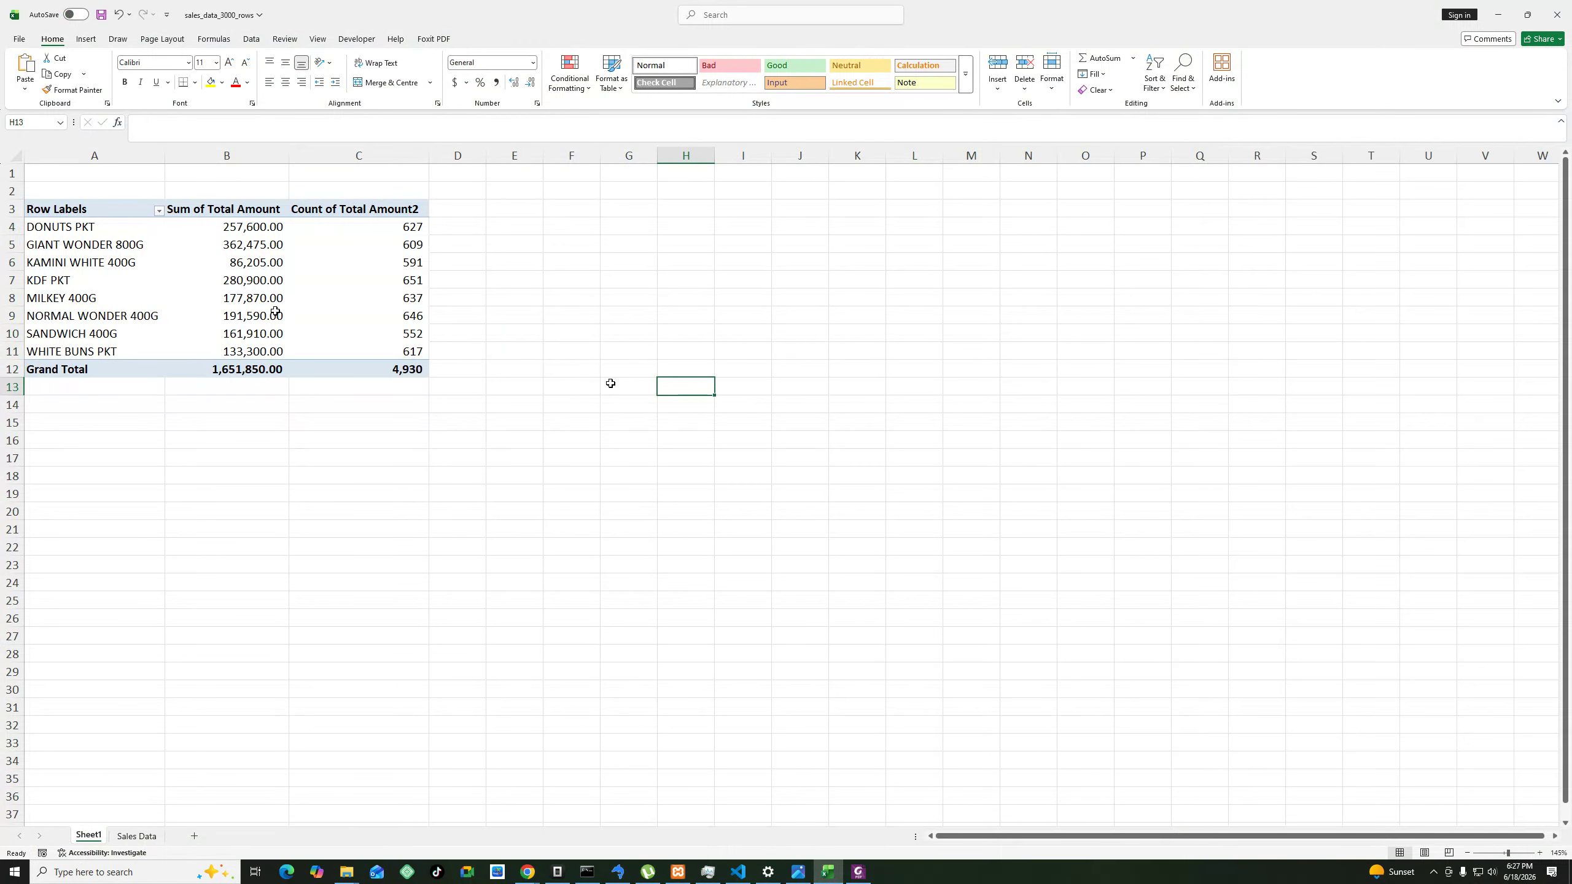
Examine the count of Total Amount for each product in the PivotTable on Sheet1.
left_click(295, 266)
mouse_move(295, 266)
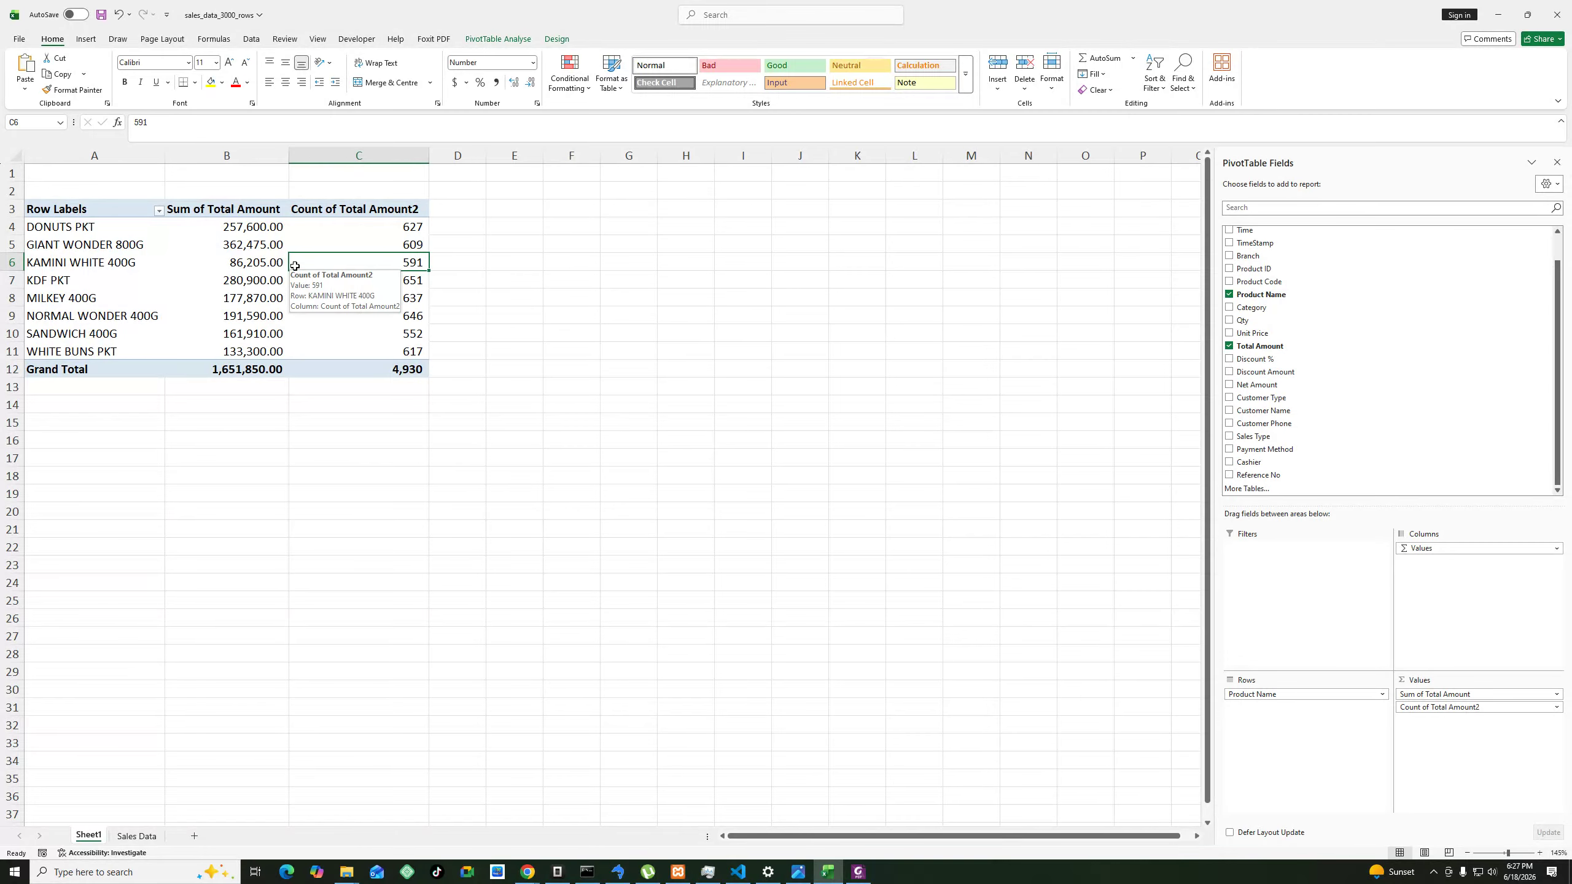
left_click(547, 249)
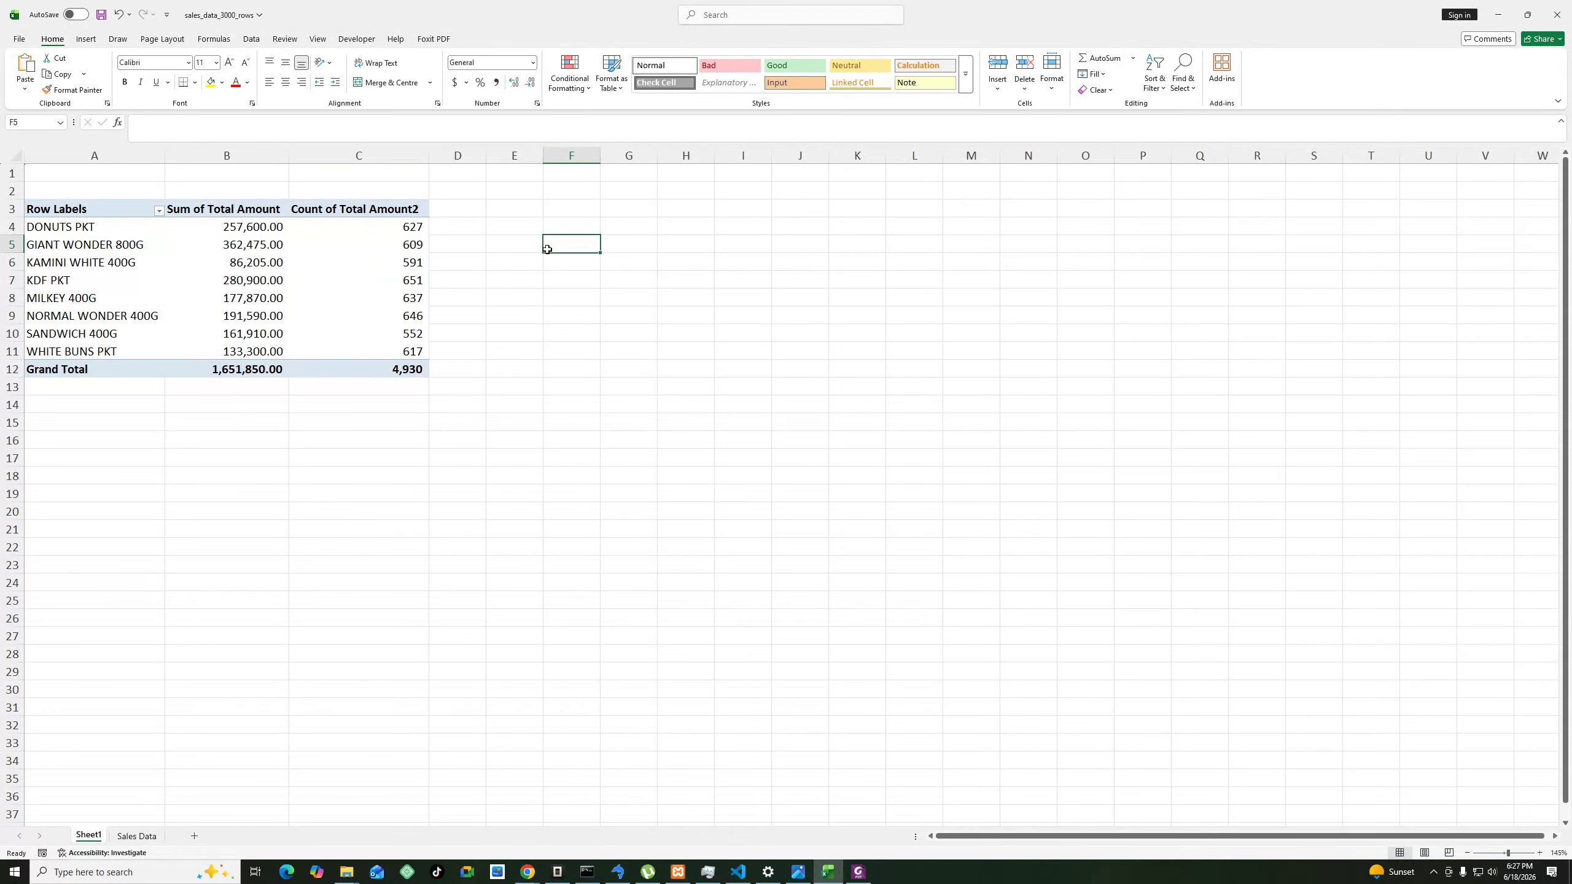
mouse_move(376, 234)
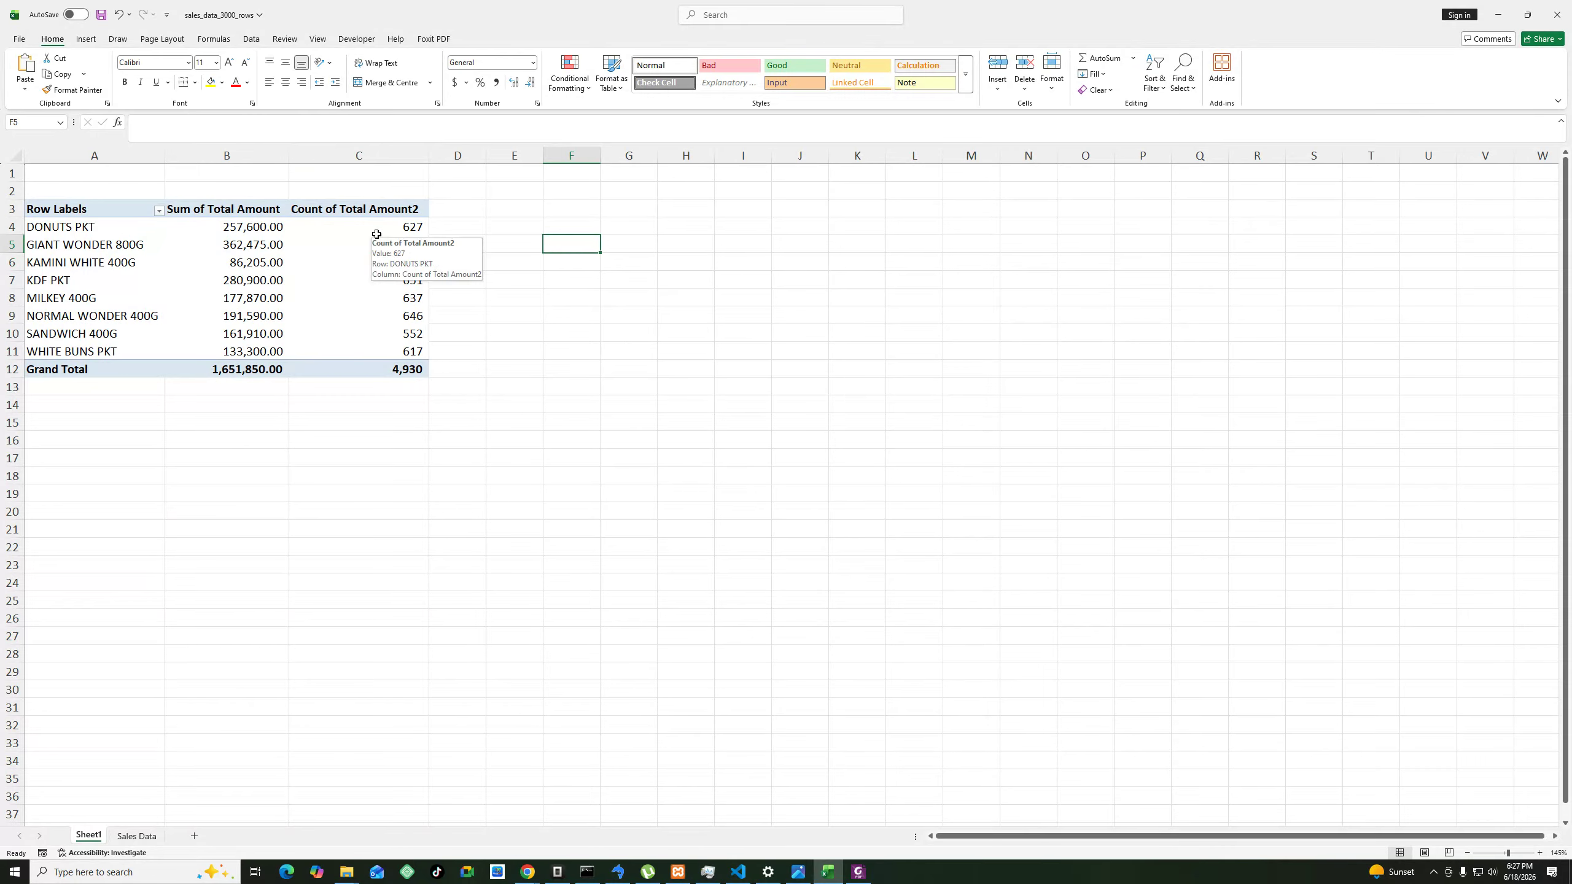
left_click(301, 234)
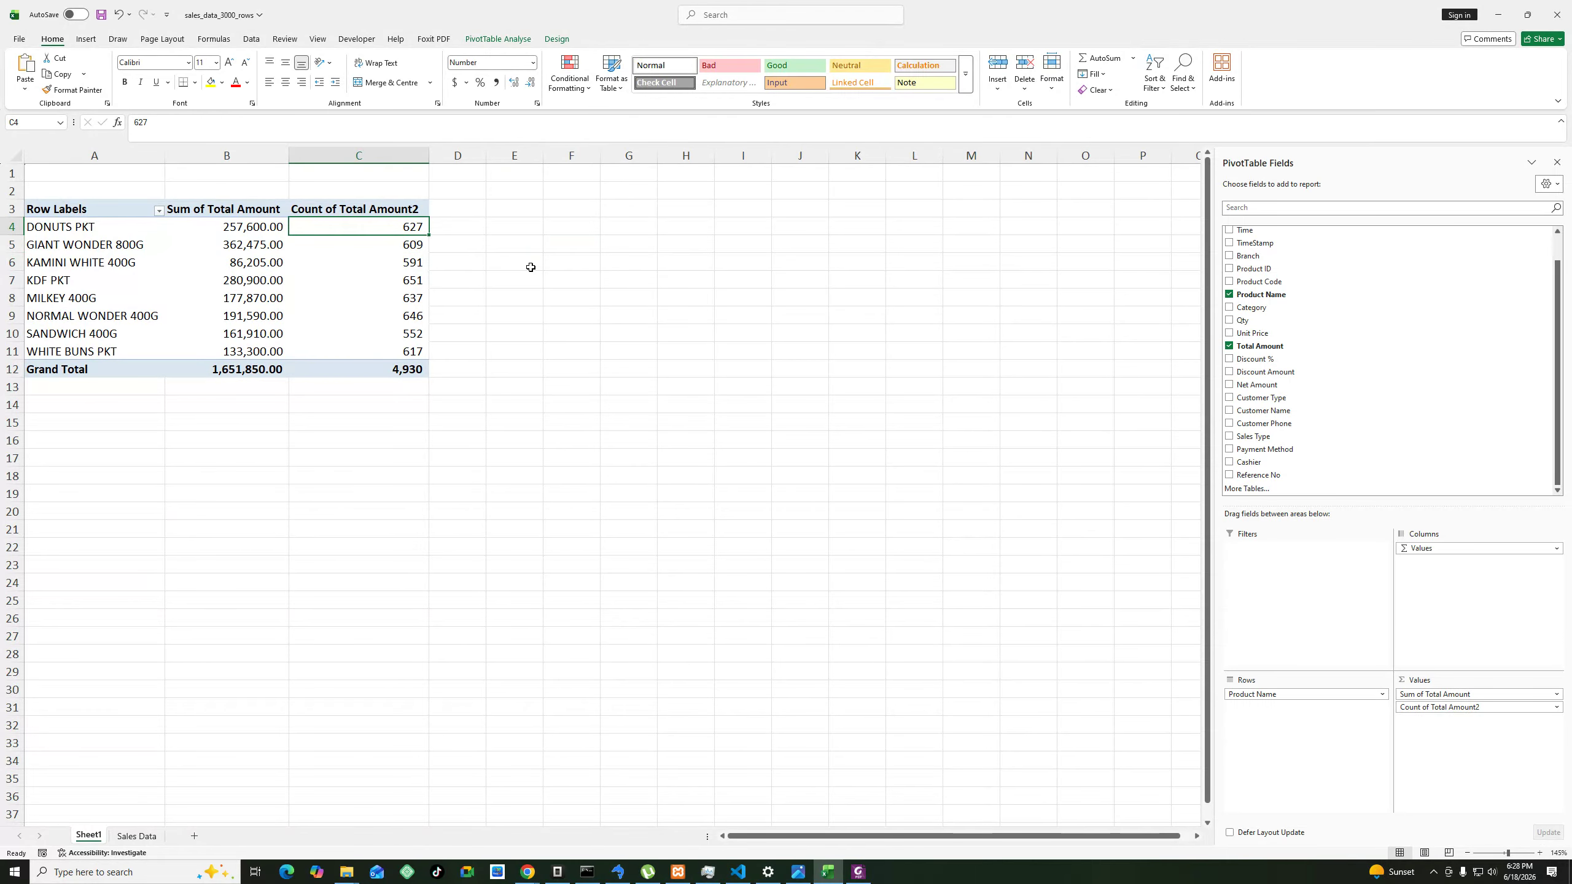
left_click(588, 277)
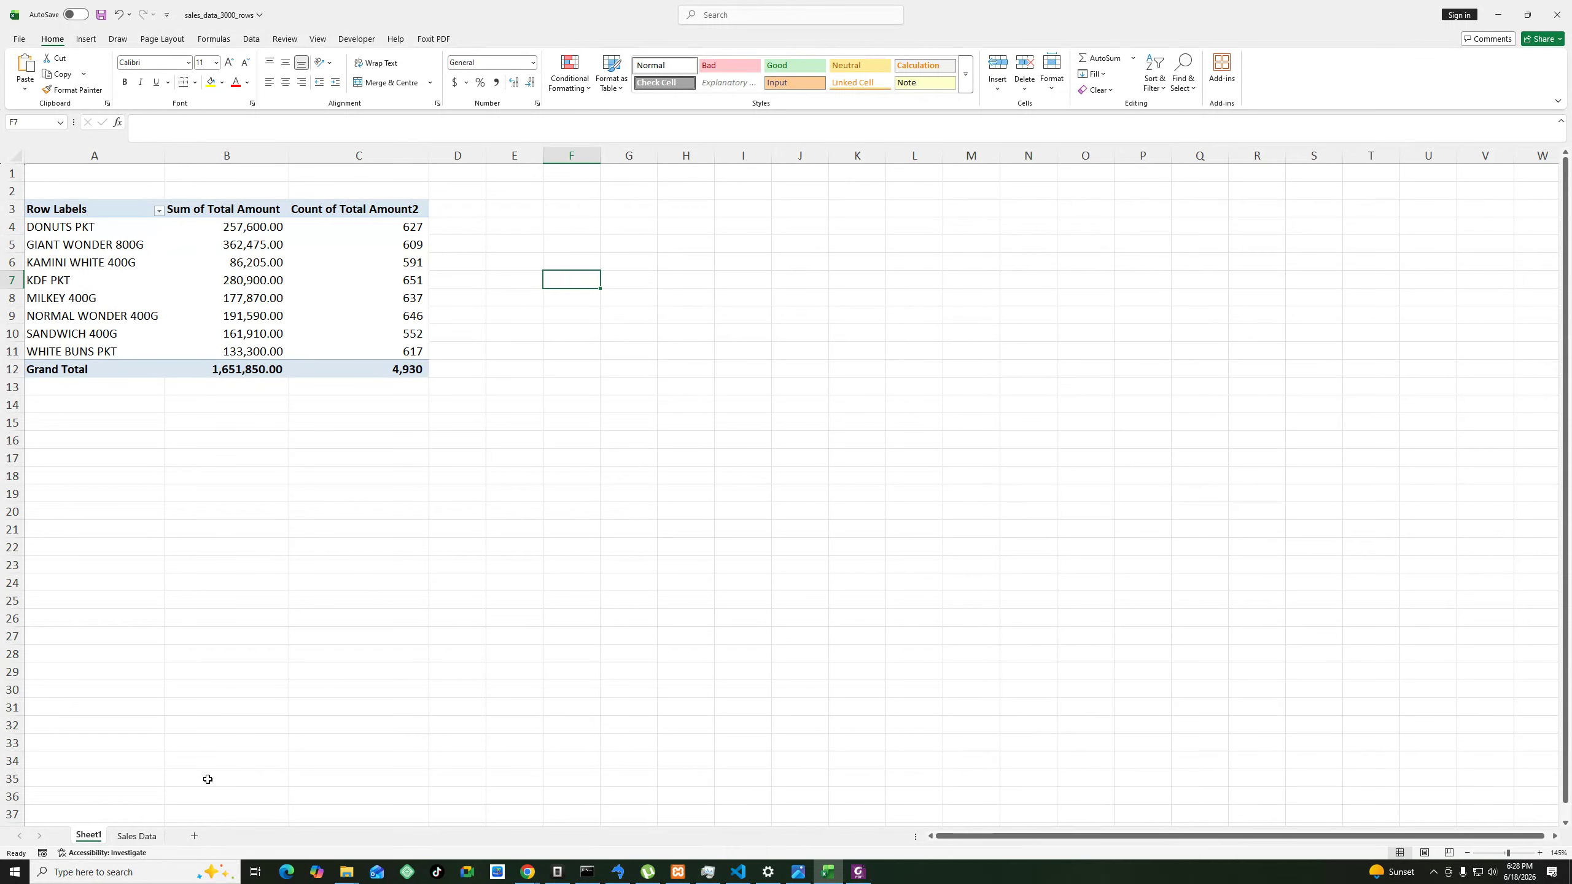
Insert another PivotTable from the full Sales Data range, placing it on a new worksheet.
left_click(136, 836)
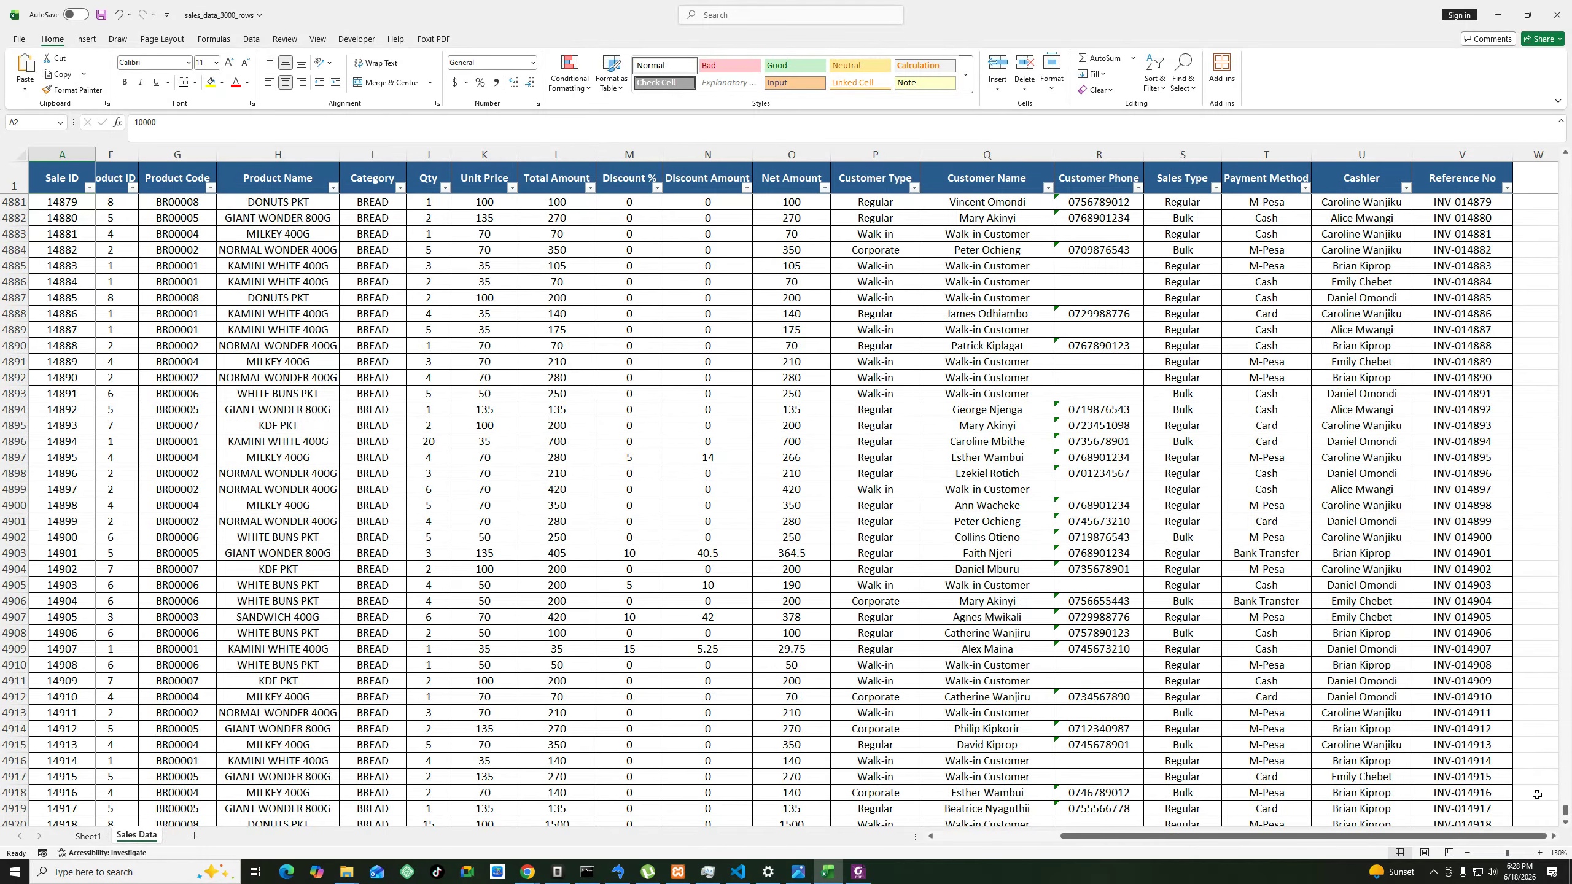
left_click_drag(1566, 815, 1565, 160)
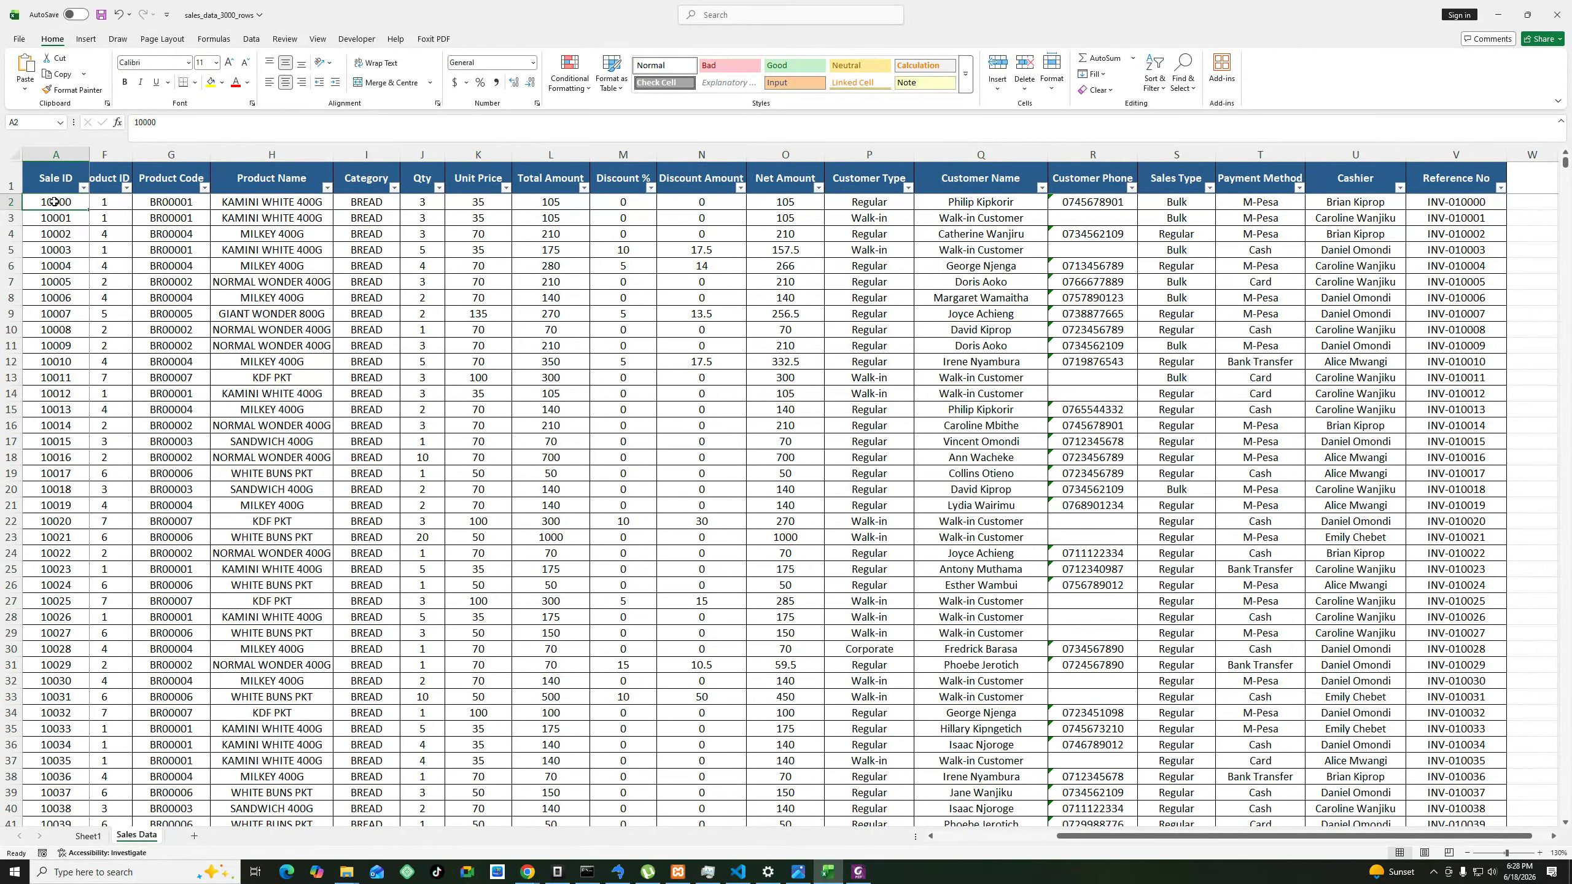
left_click(86, 39)
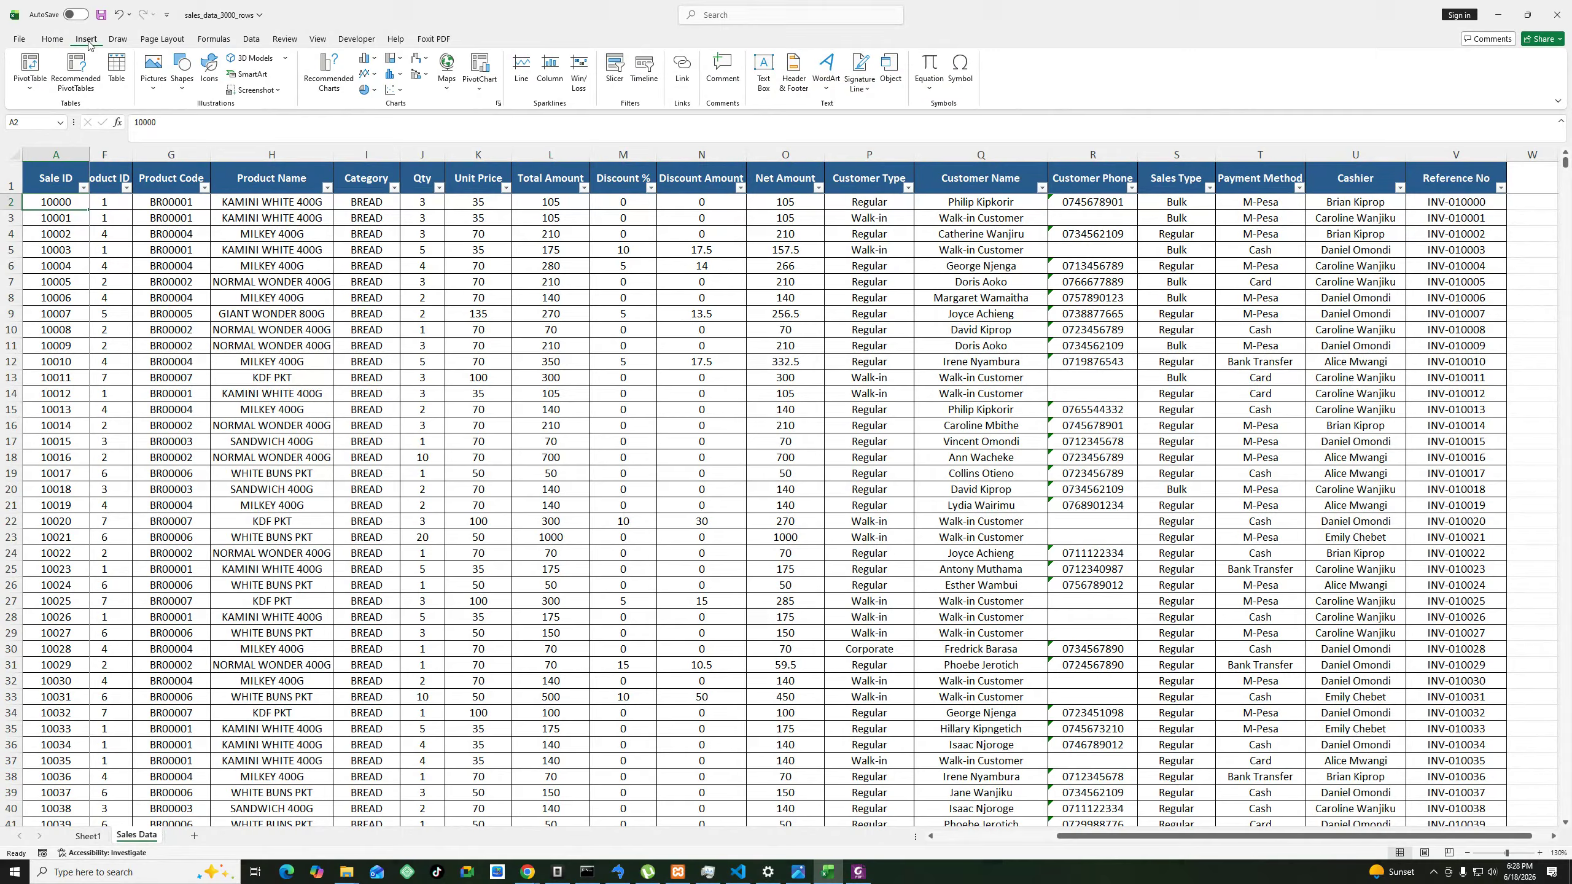
left_click(32, 70)
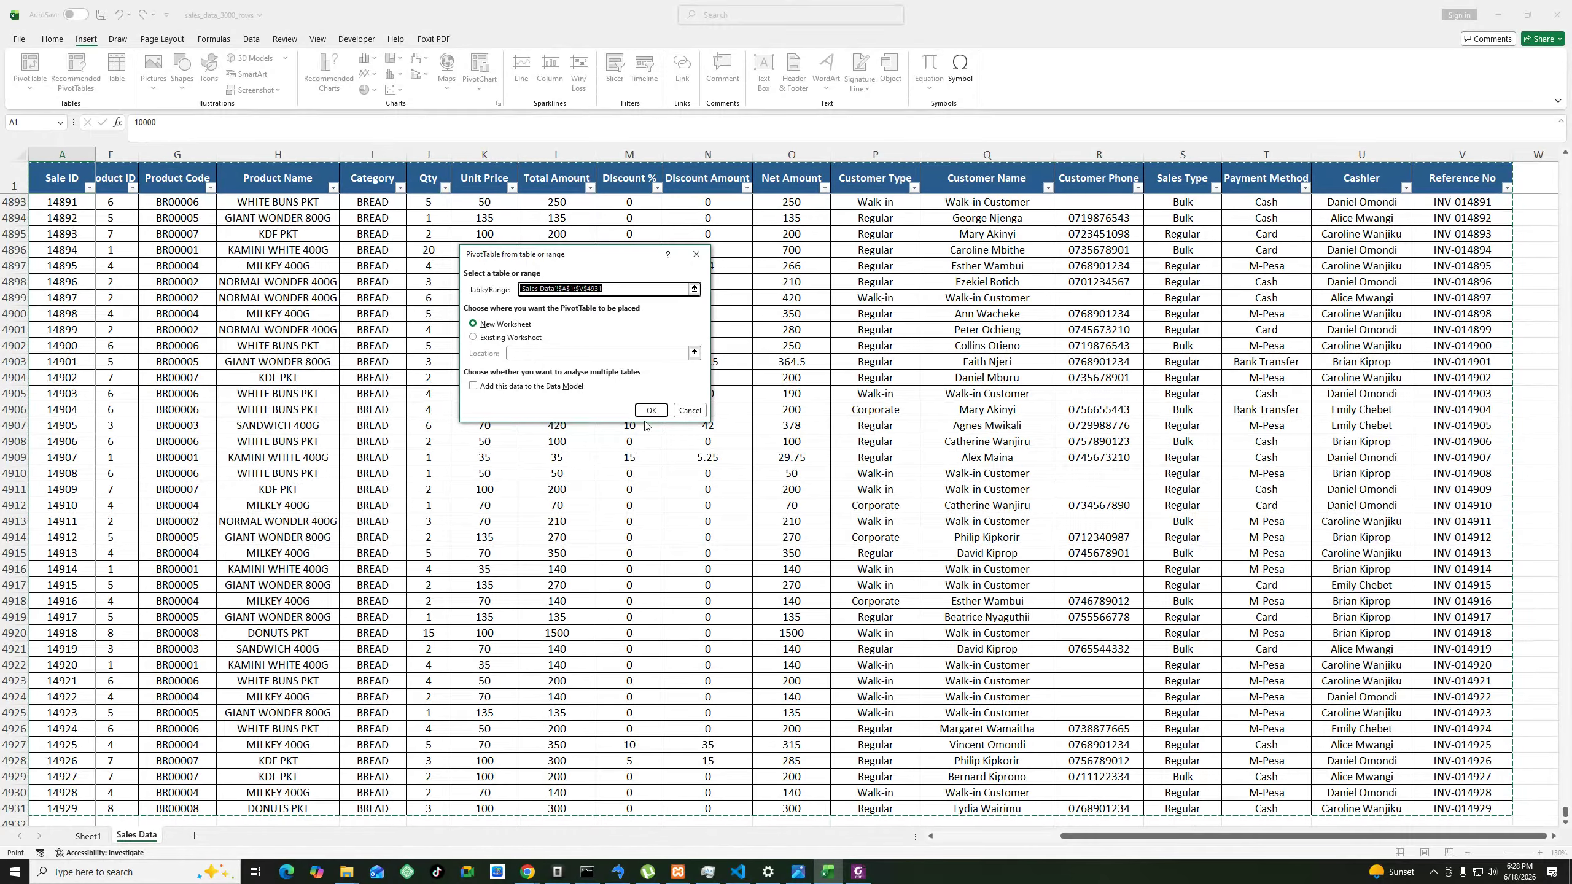
left_click(651, 410)
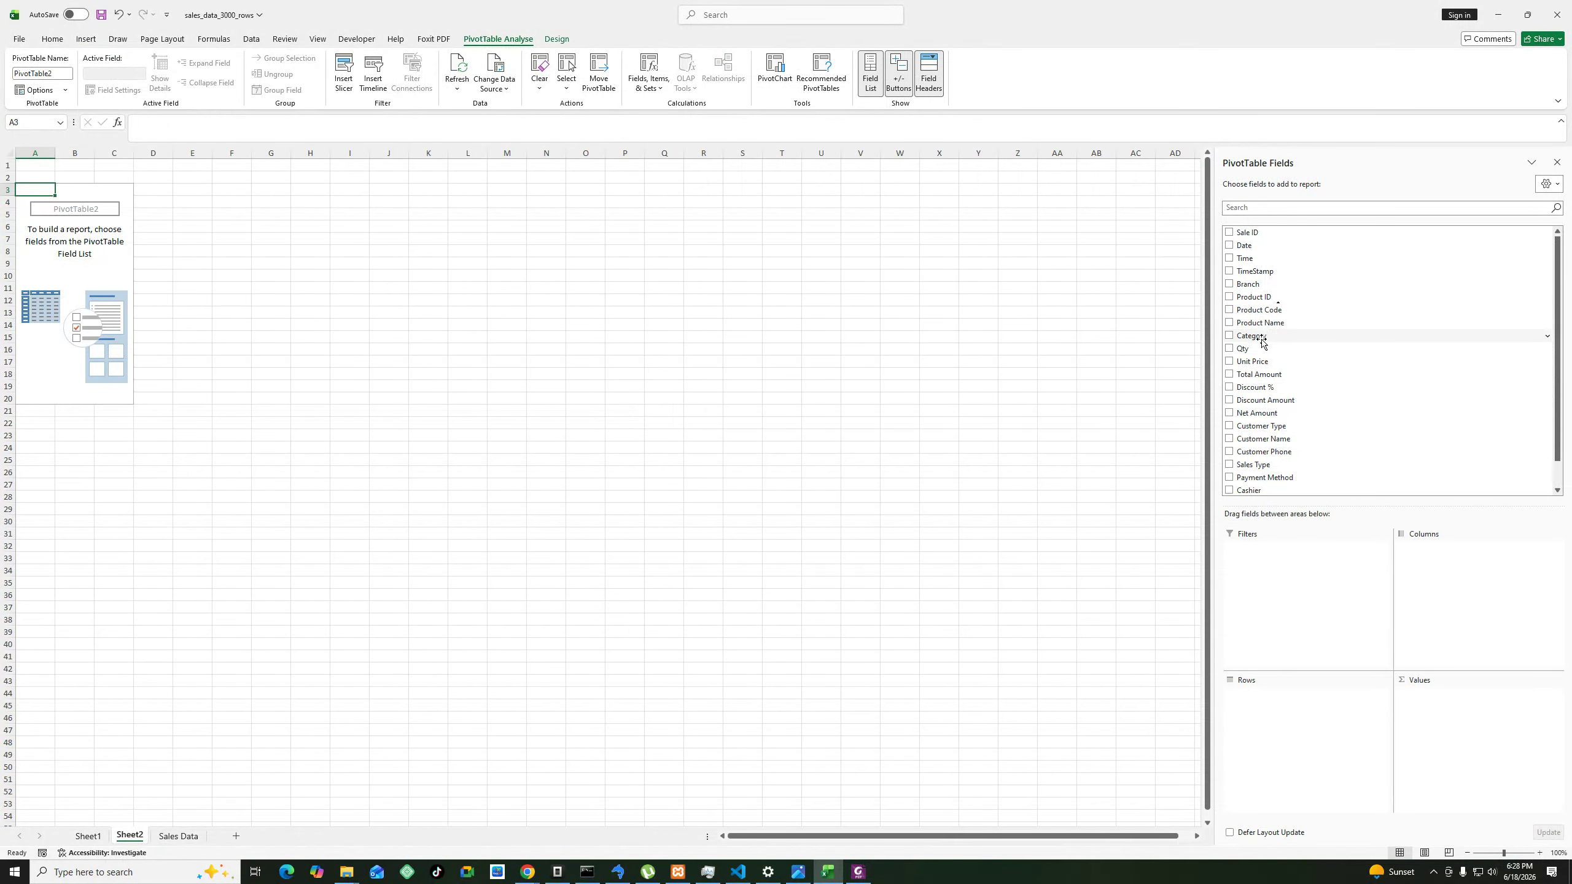
Lay out the new PivotTable with Branch as columns and the sum of Total Amount as values.
left_click_drag(1261, 342, 1462, 582)
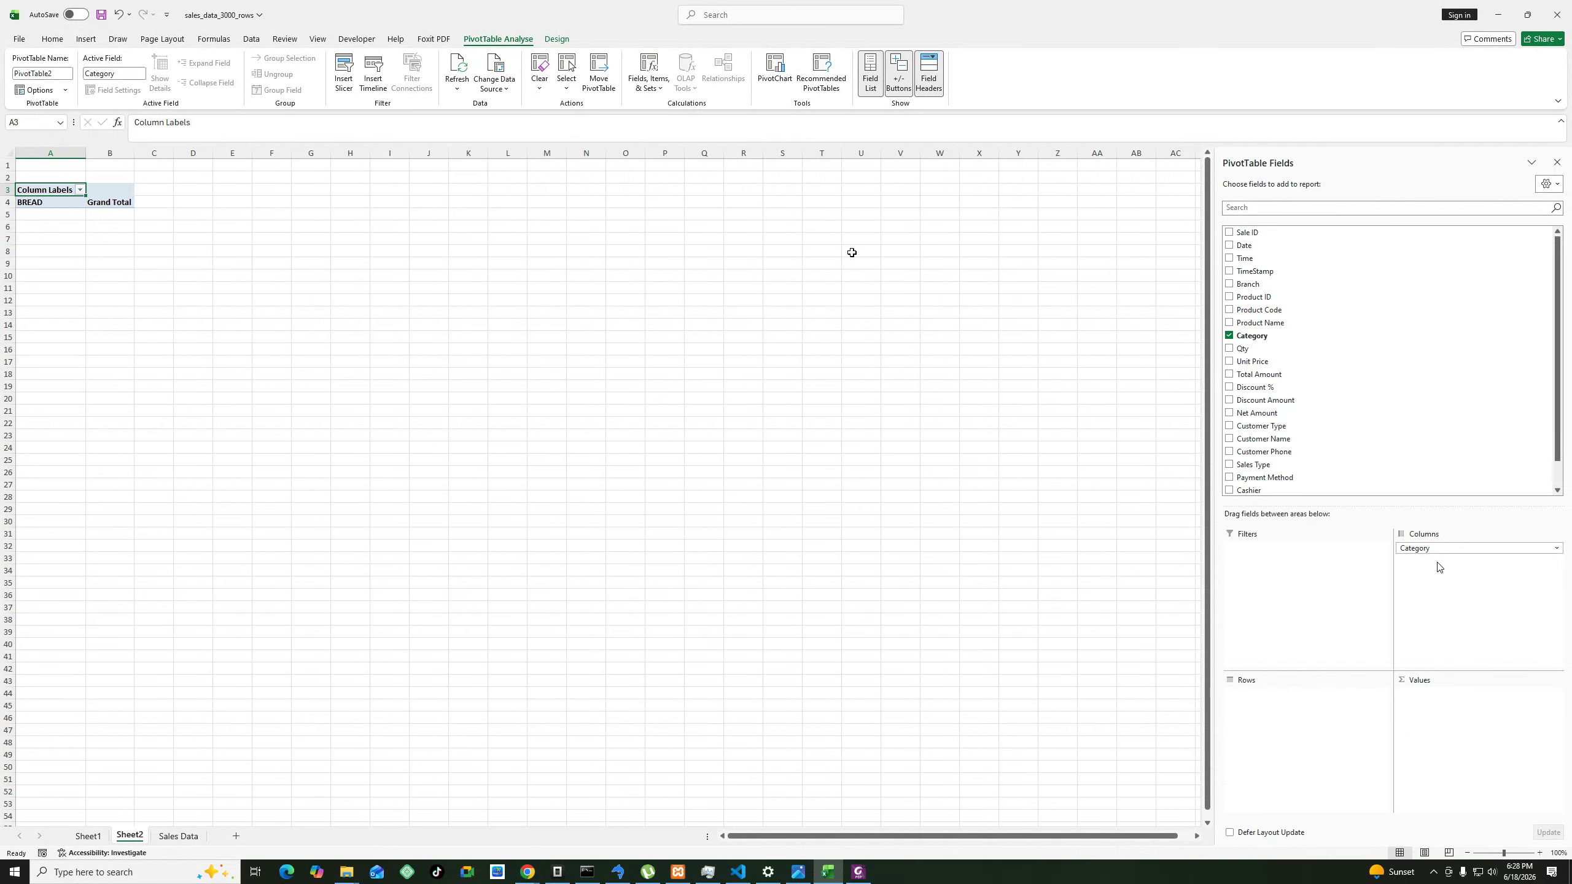
left_click_drag(1420, 545, 1375, 411)
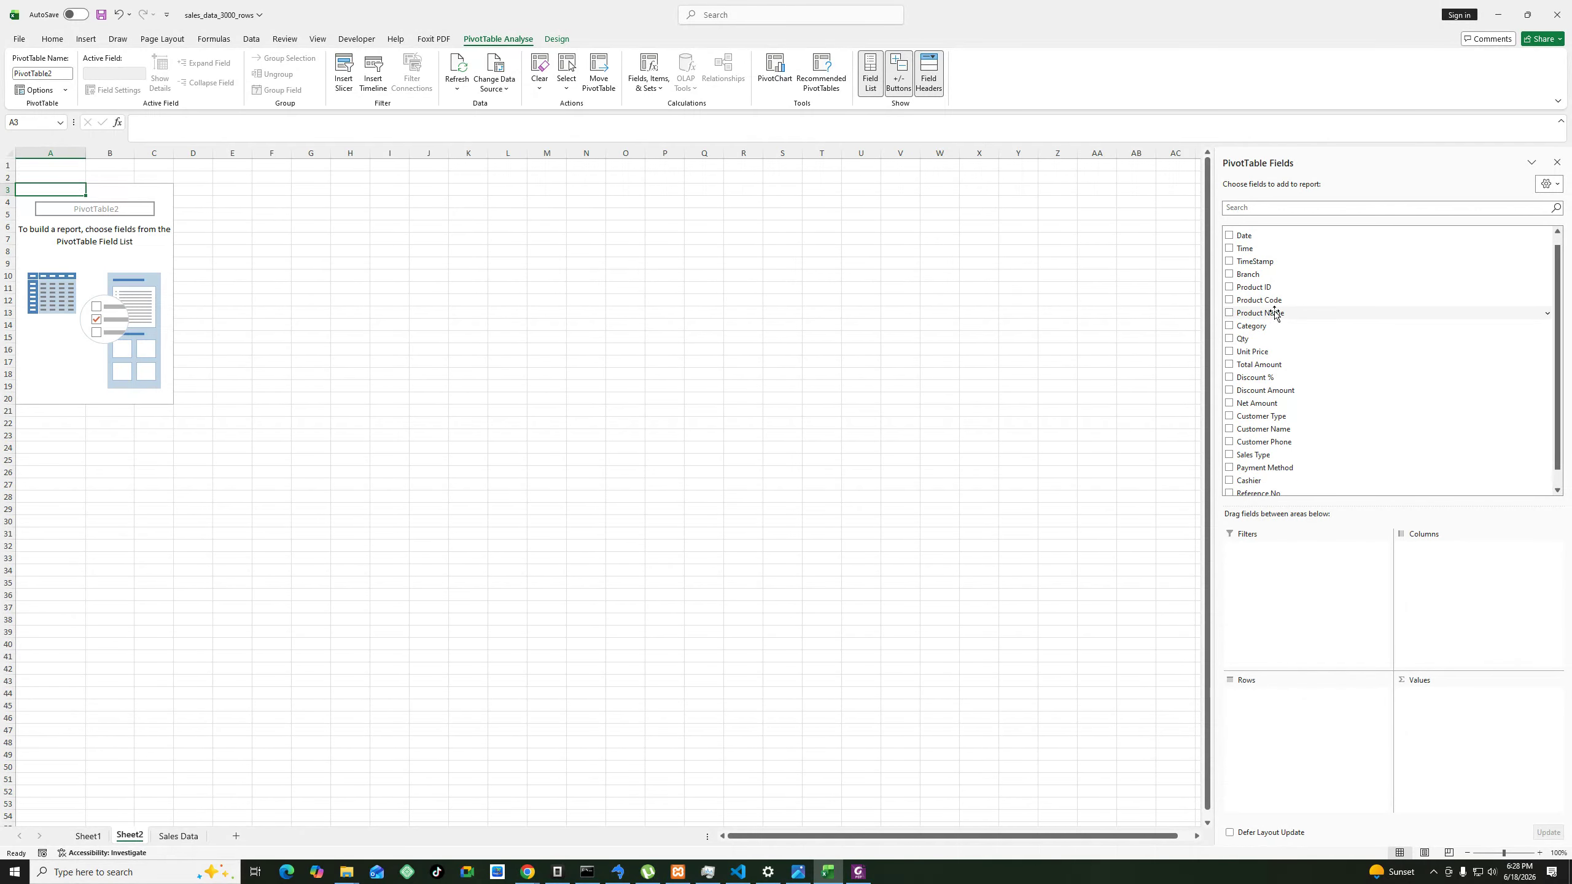
left_click_drag(1256, 274, 1431, 579)
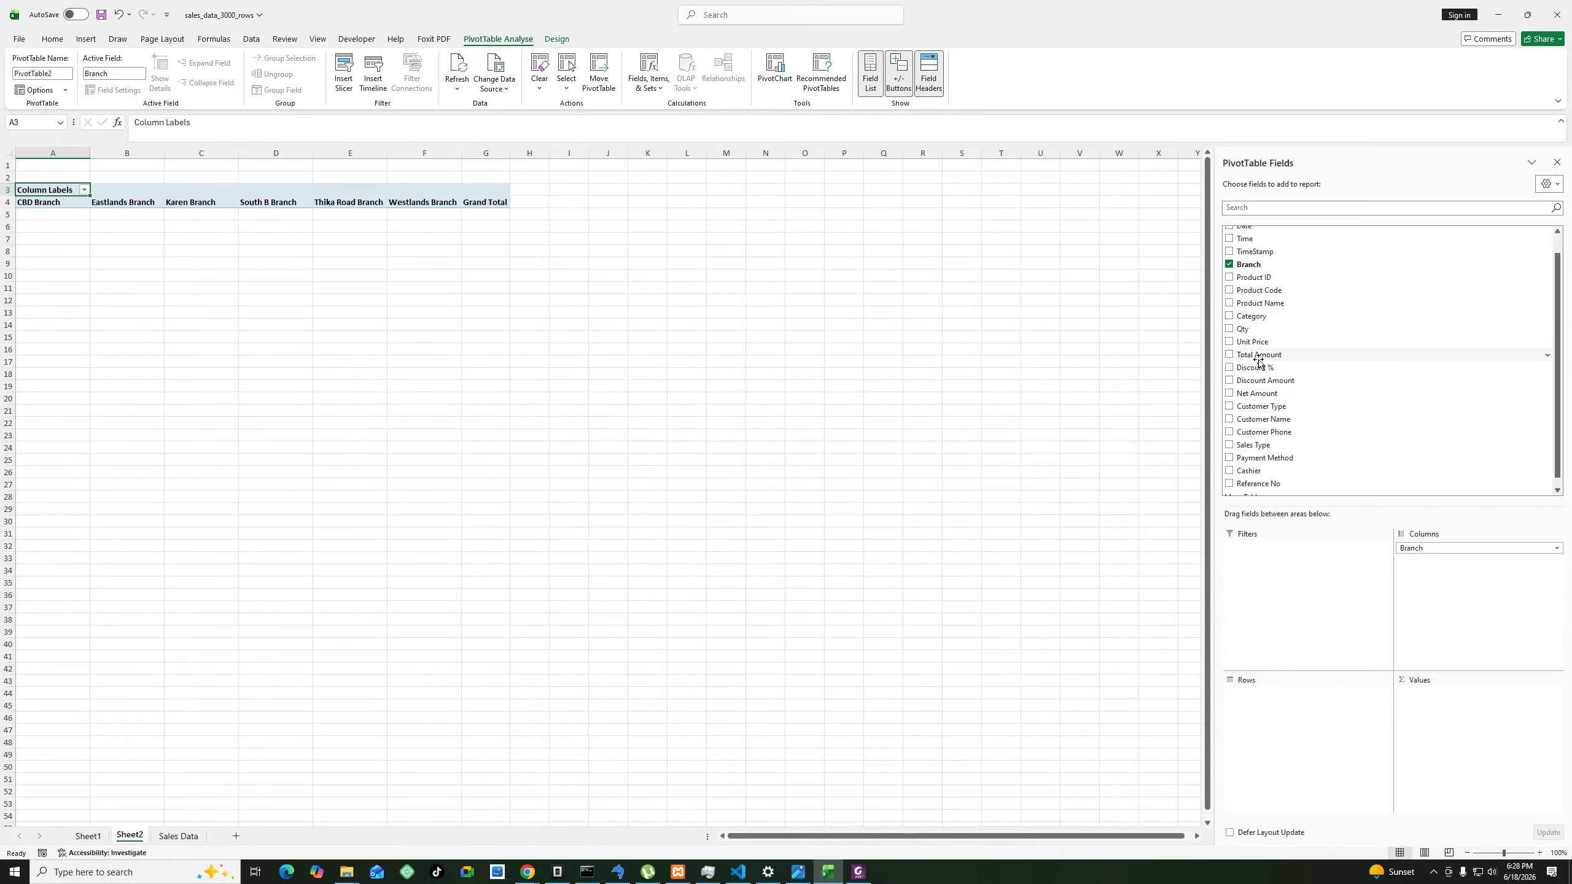
left_click_drag(1258, 362, 1436, 712)
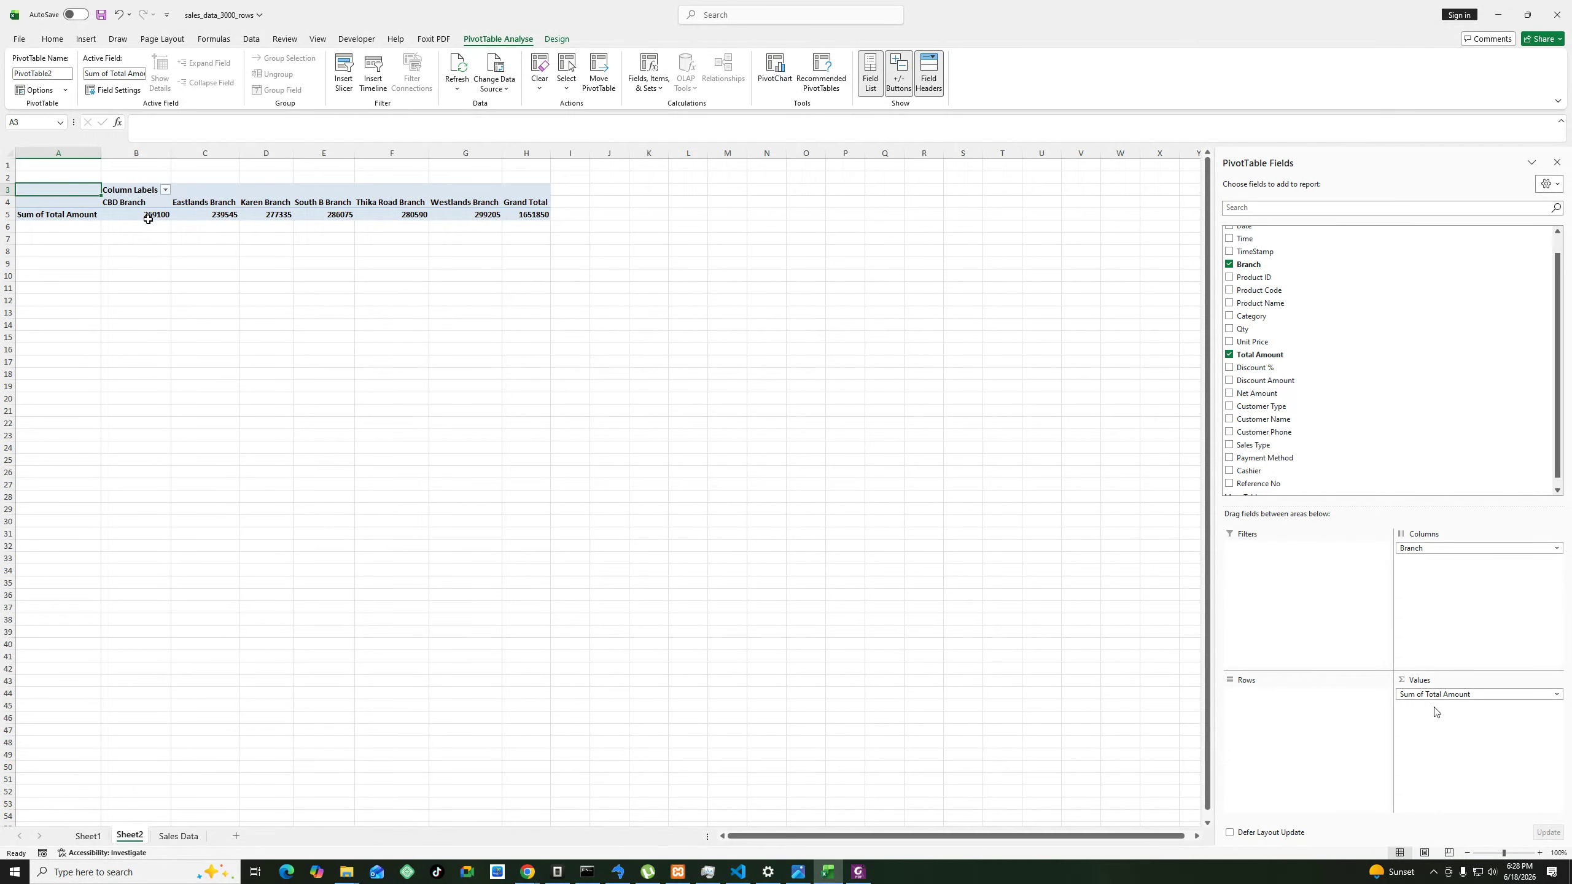
Apply the comma number style with two decimals to the branch totals and the grand total.
left_click_drag(149, 214, 523, 212)
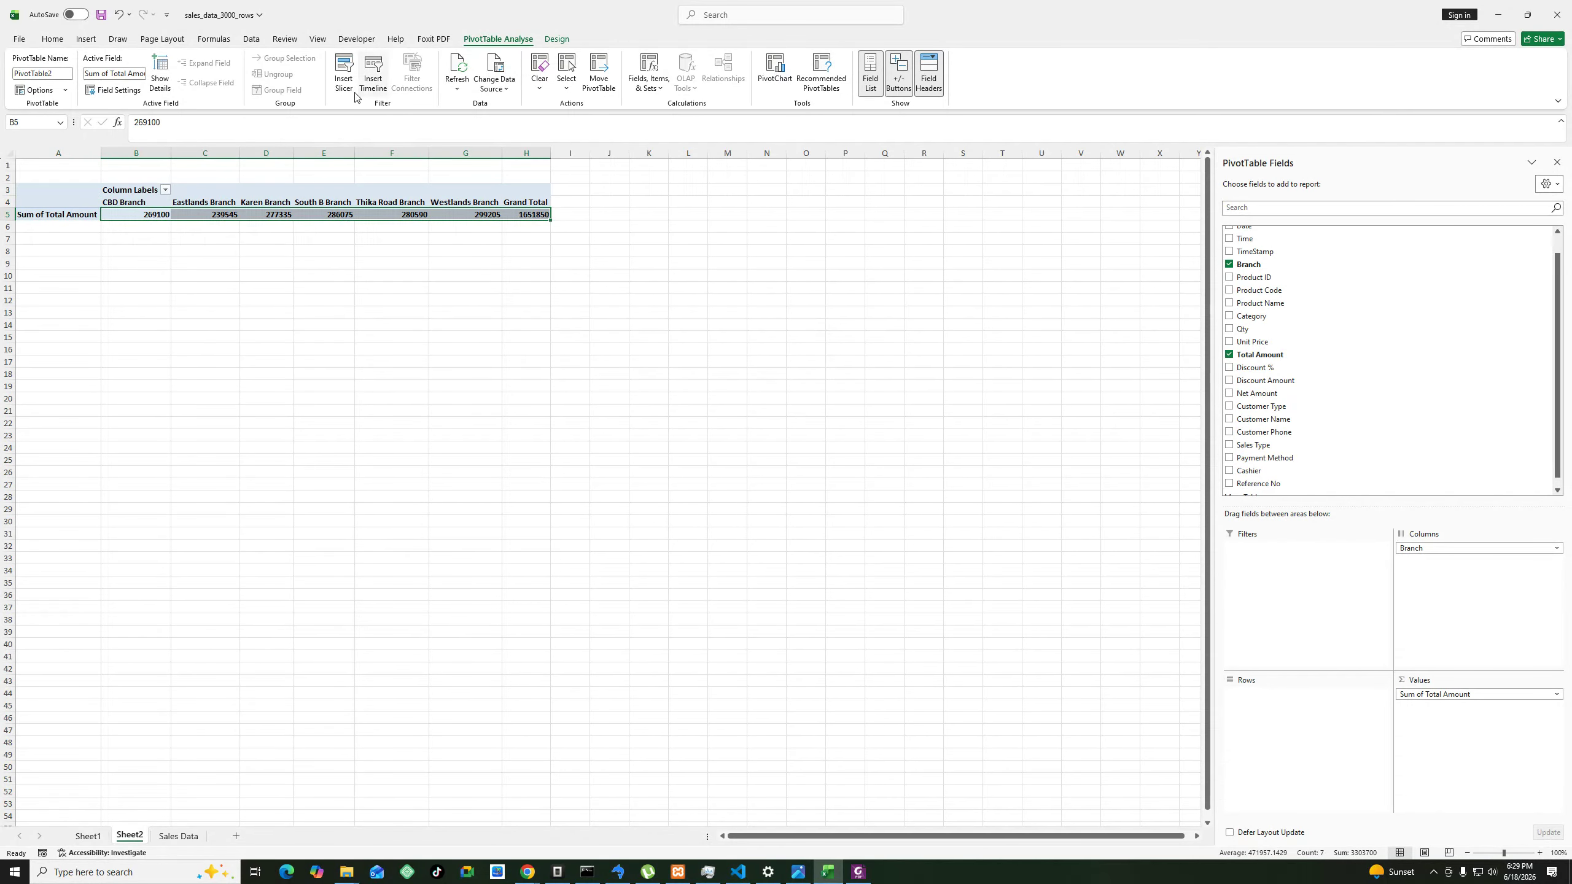
left_click(52, 39)
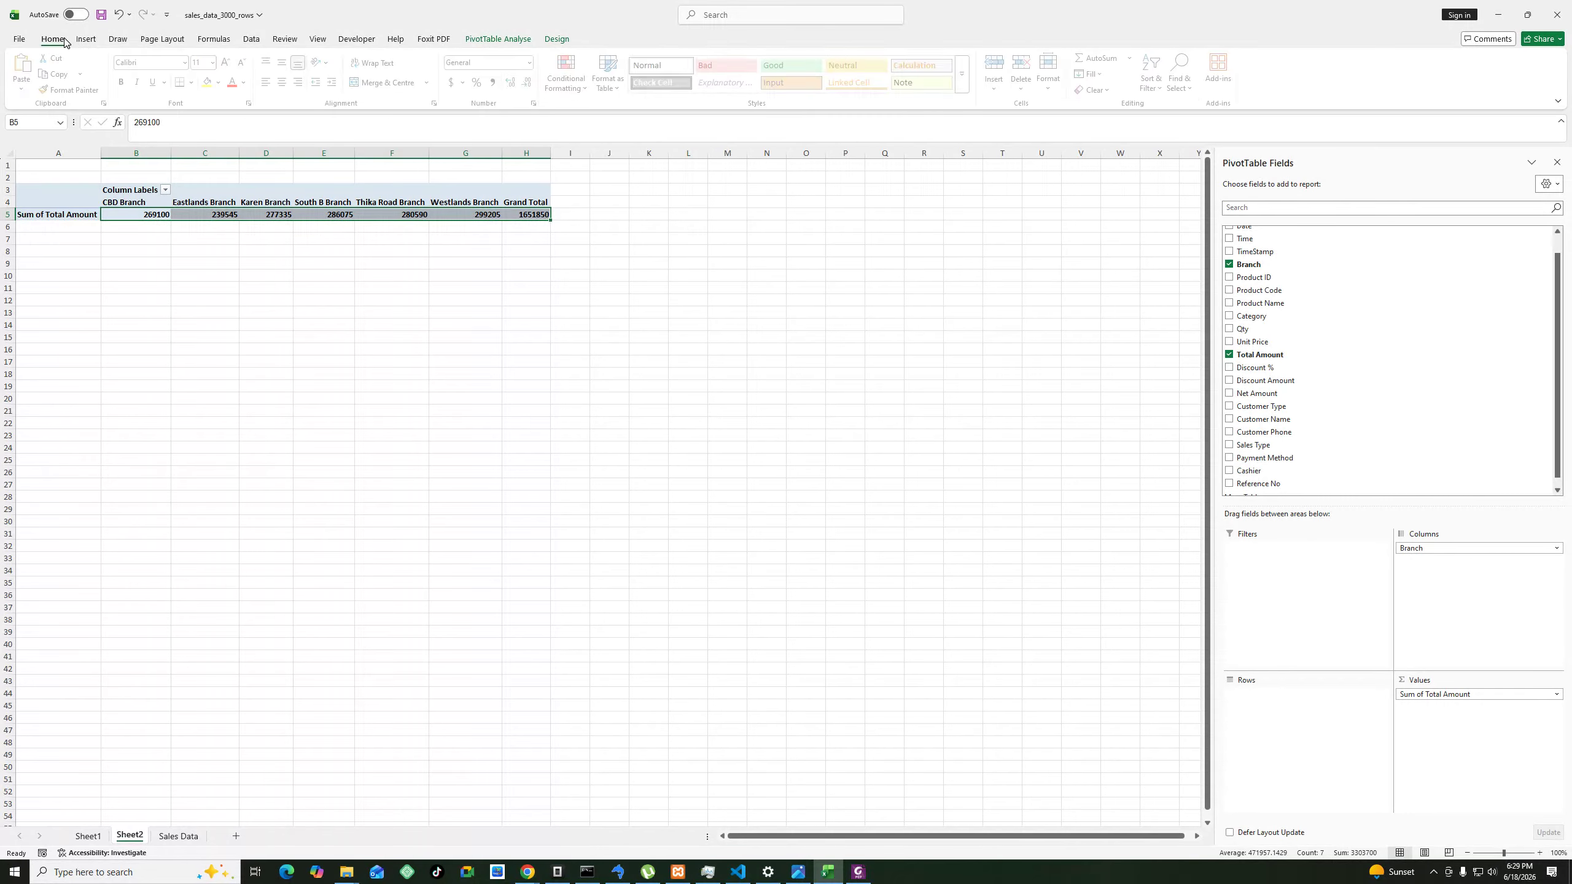
left_click(496, 82)
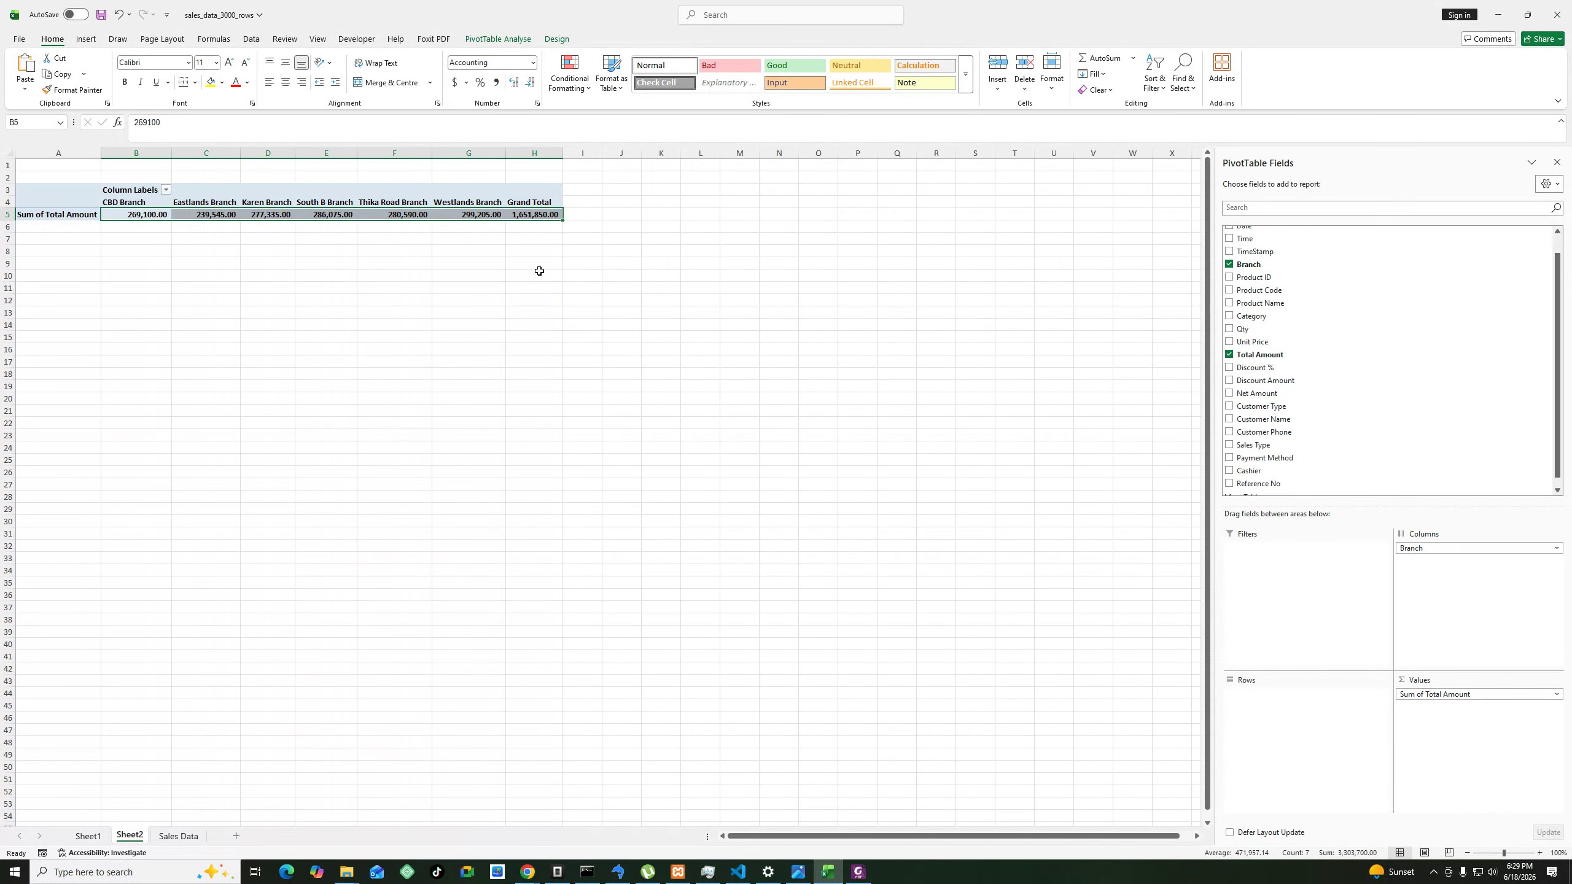
left_click(537, 275)
Compare the branch grand total on Sheet2 with the product grand total on Sheet1, check the Sales Data sheet and return to Sheet2.
left_click(537, 213)
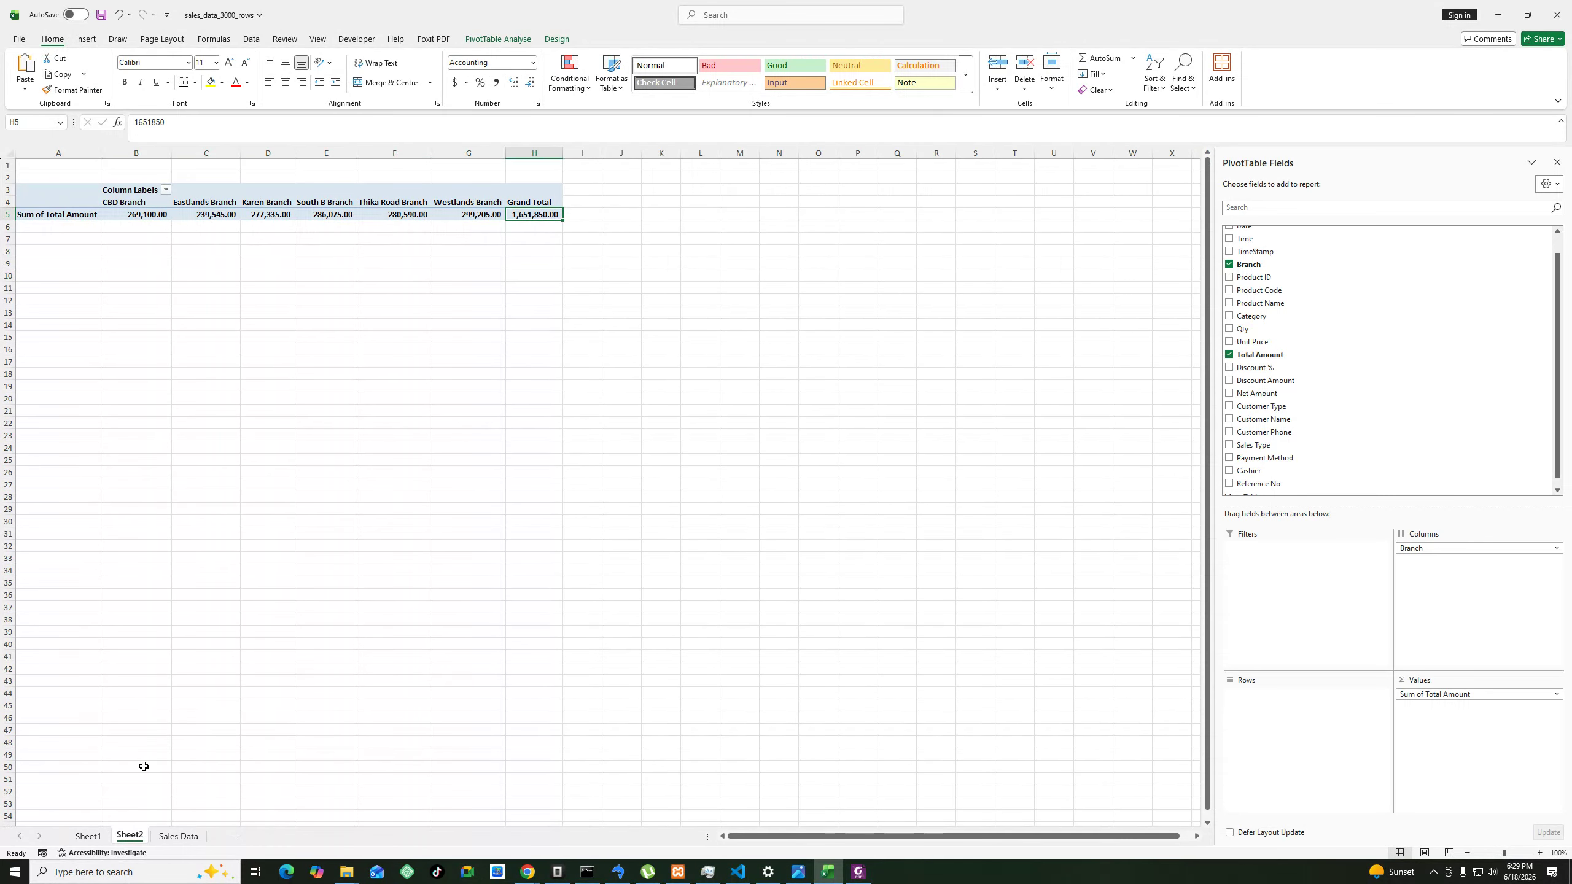
left_click(87, 836)
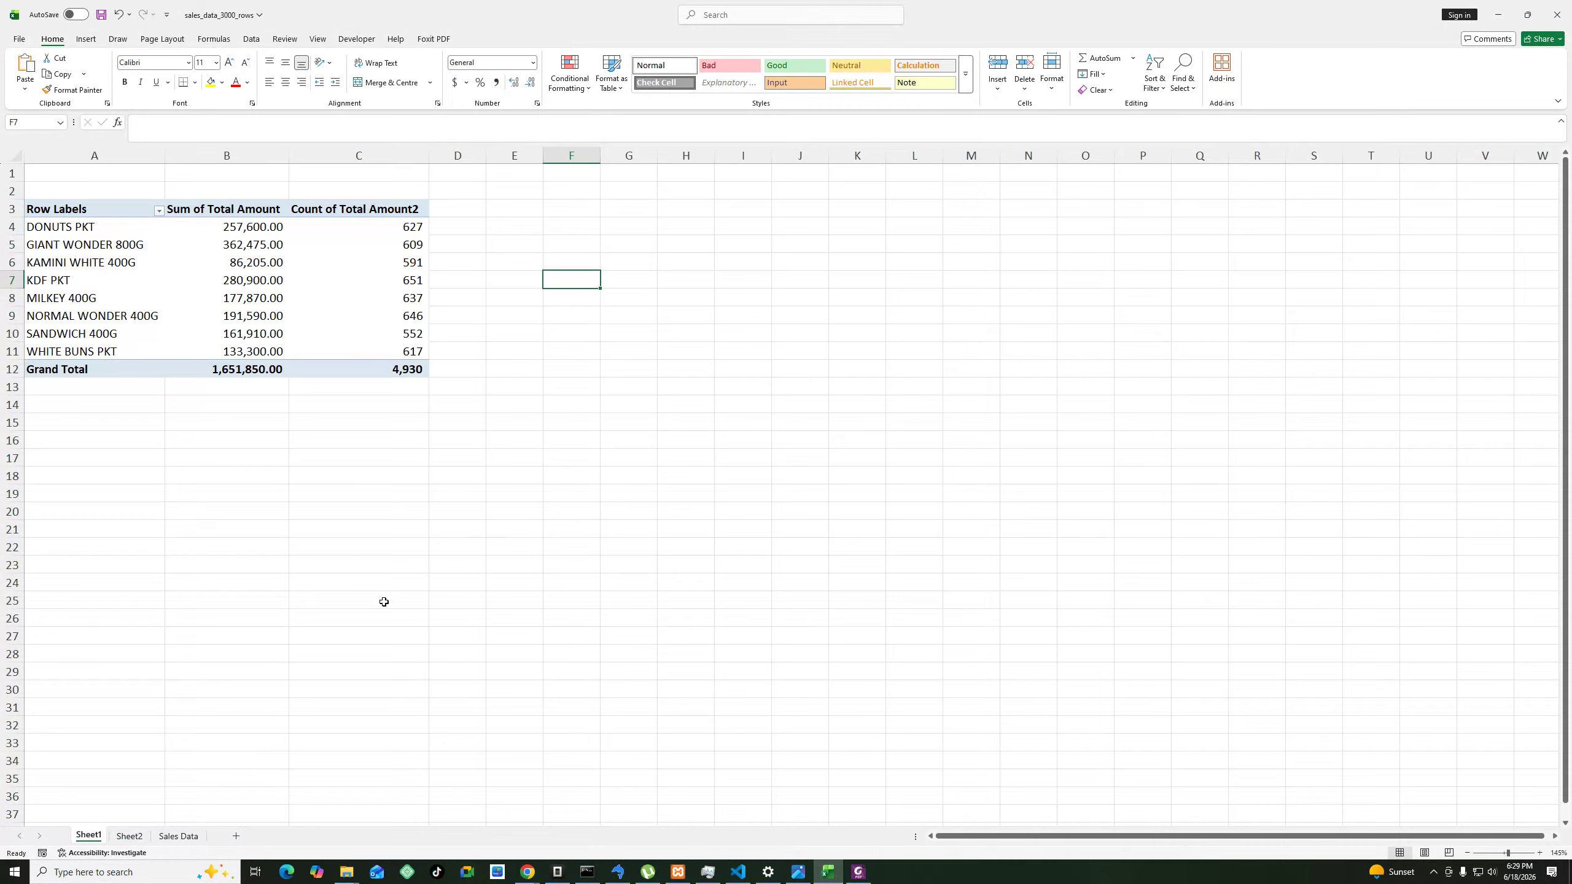
left_click(251, 372)
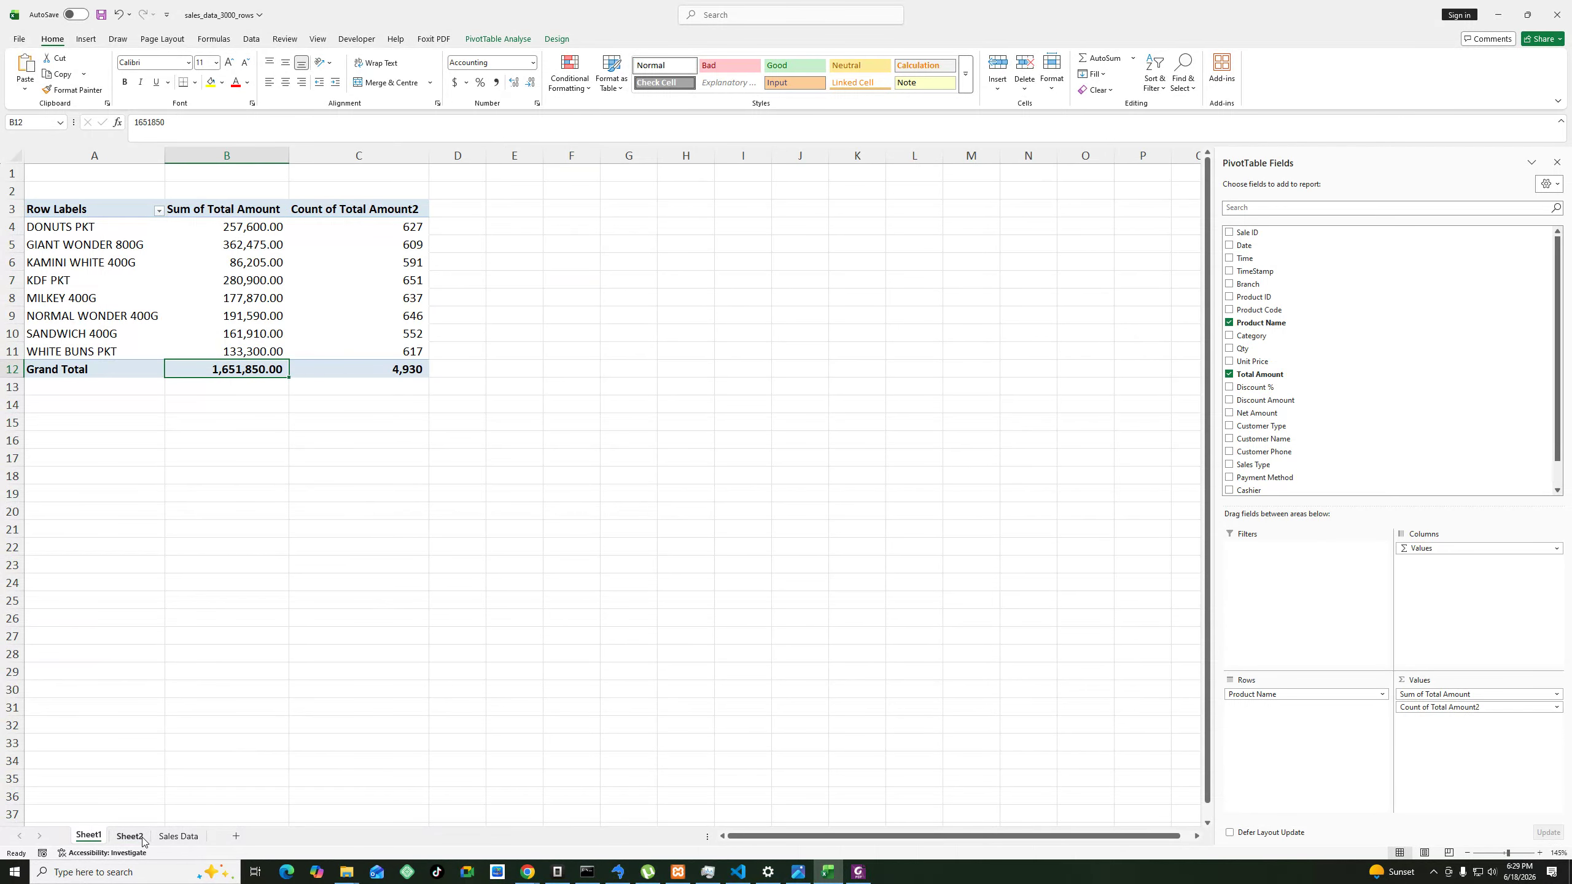
left_click(176, 836)
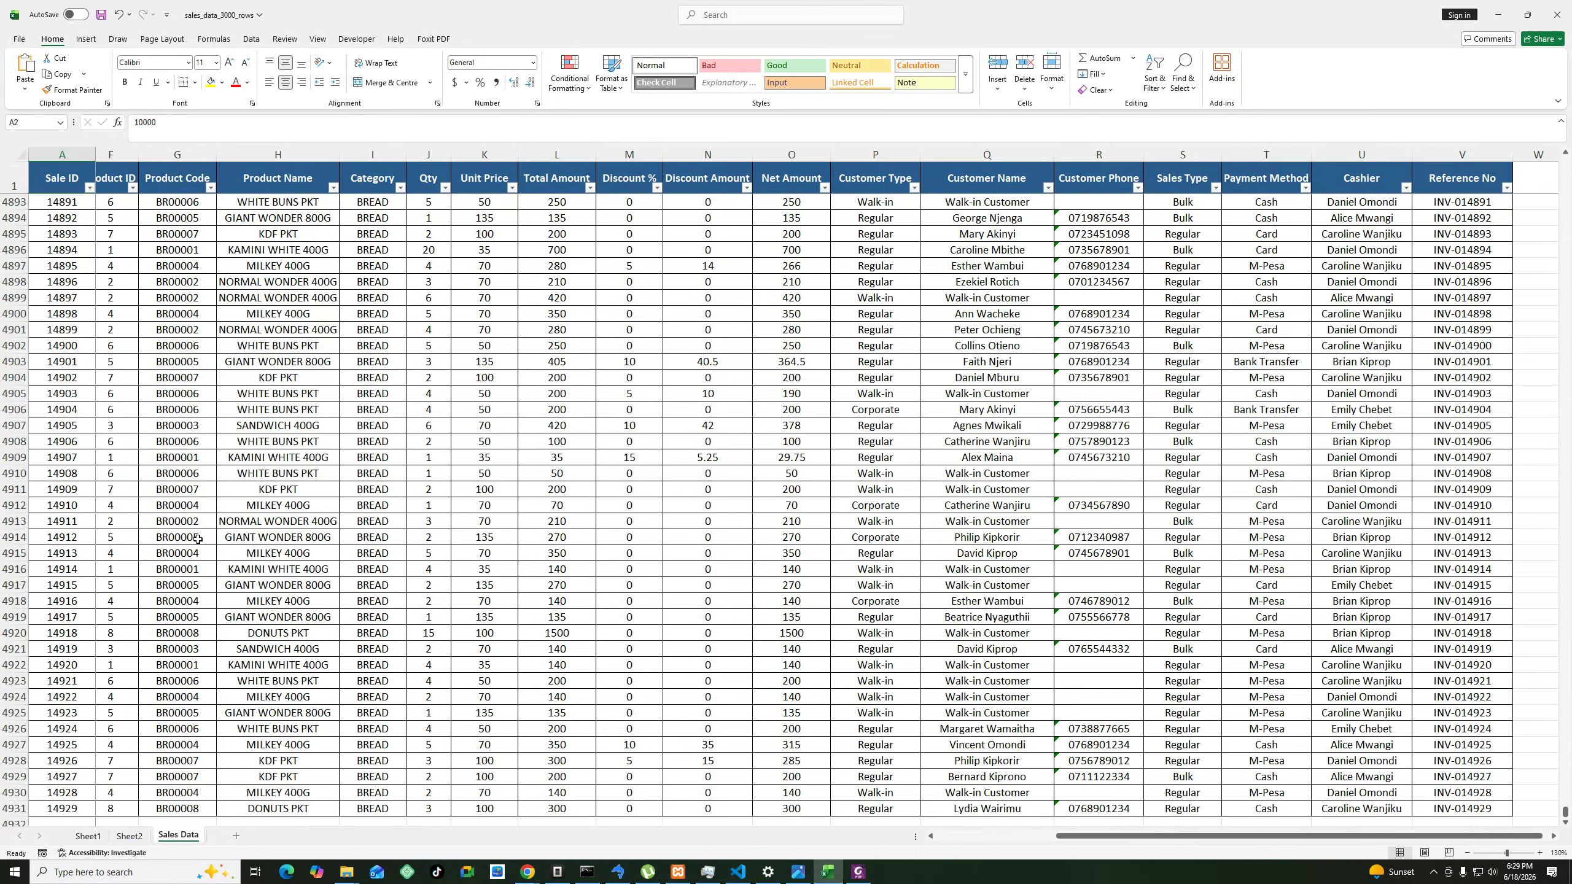
left_click(130, 836)
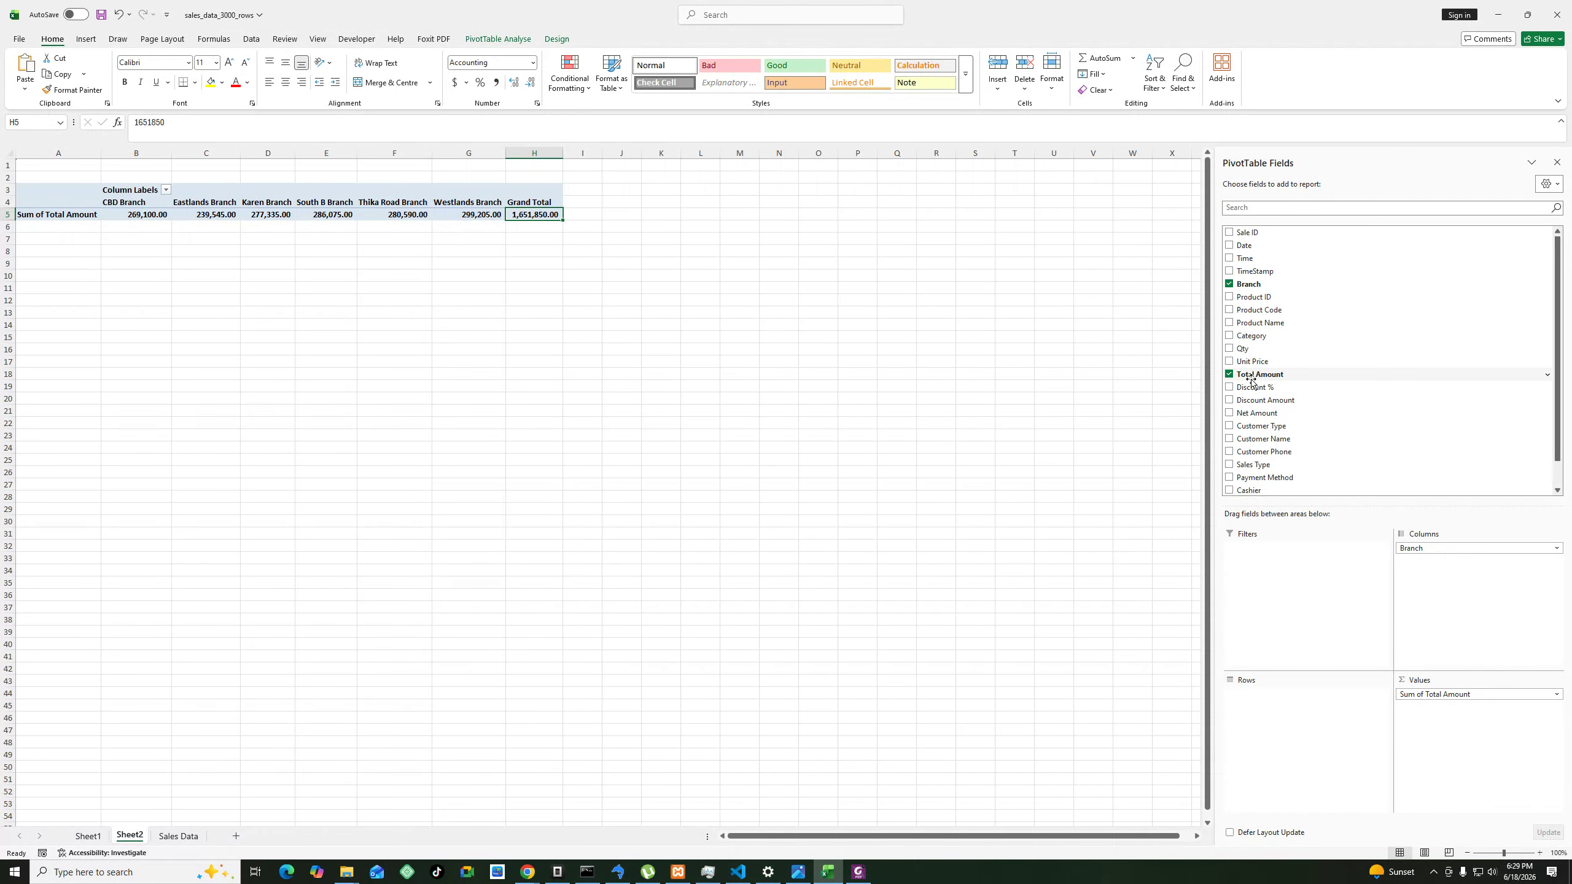
Add Total Amount to the branch PivotTable's values a second time and summarize it by Count.
left_click_drag(1260, 374, 1441, 737)
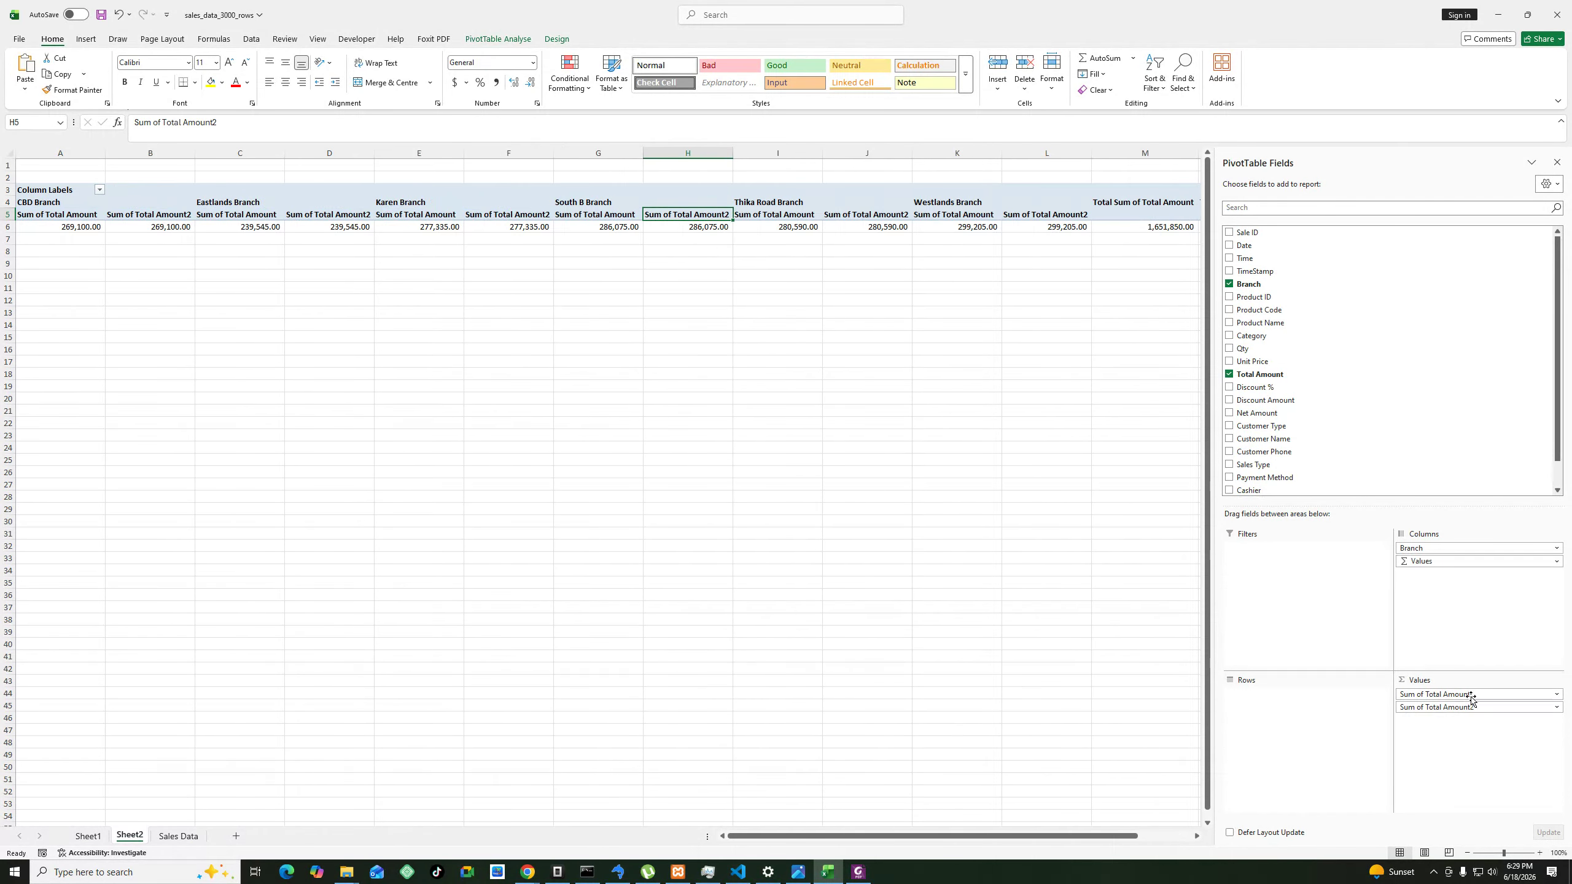
left_click(1557, 707)
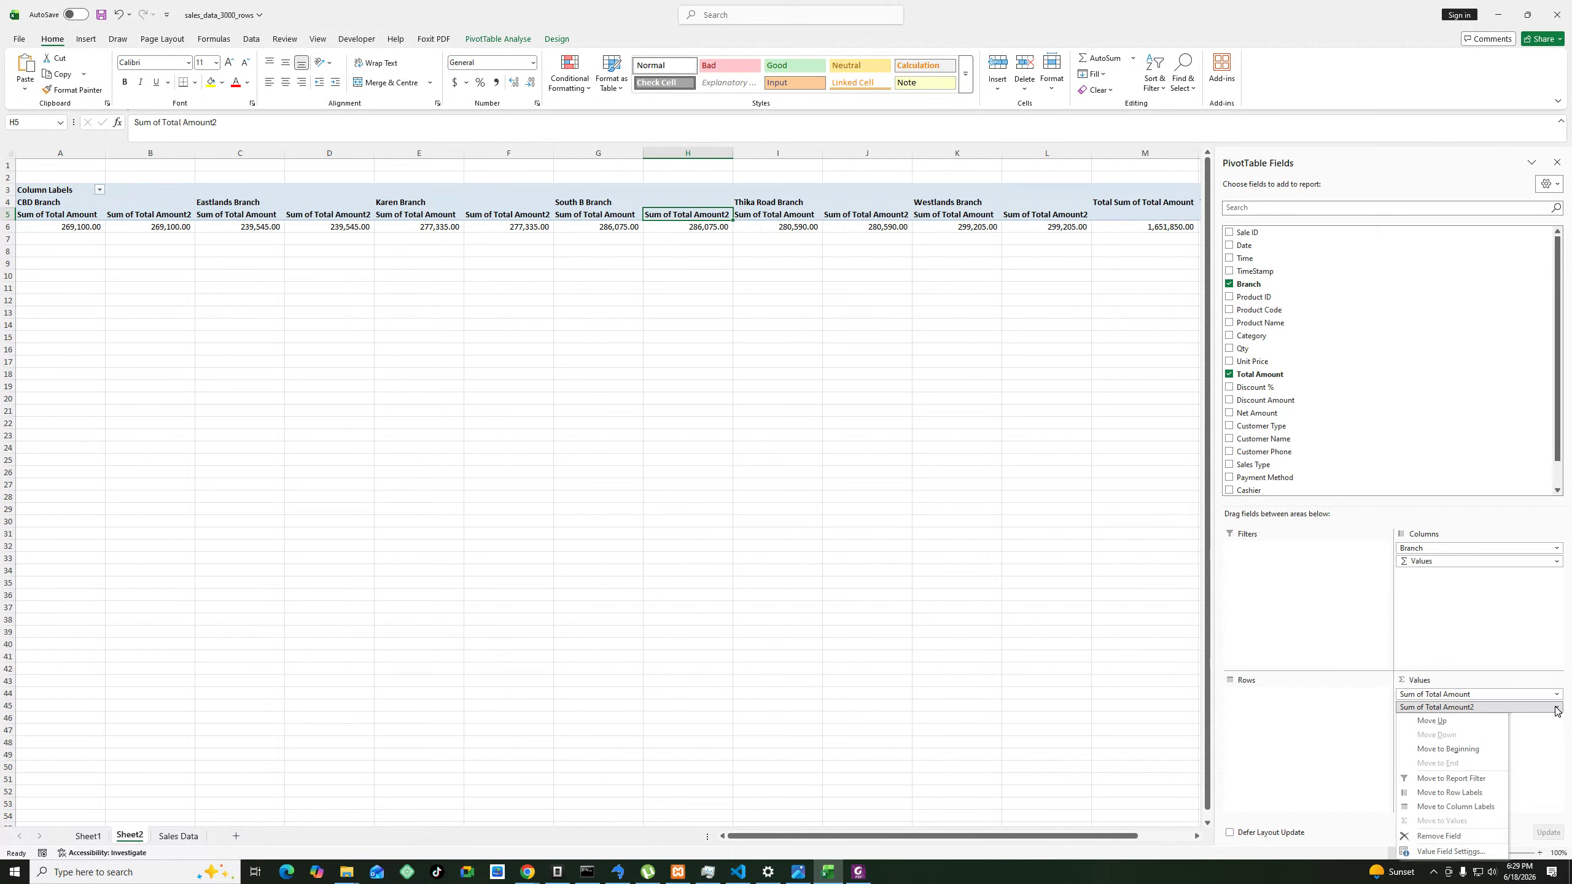
left_click(1455, 853)
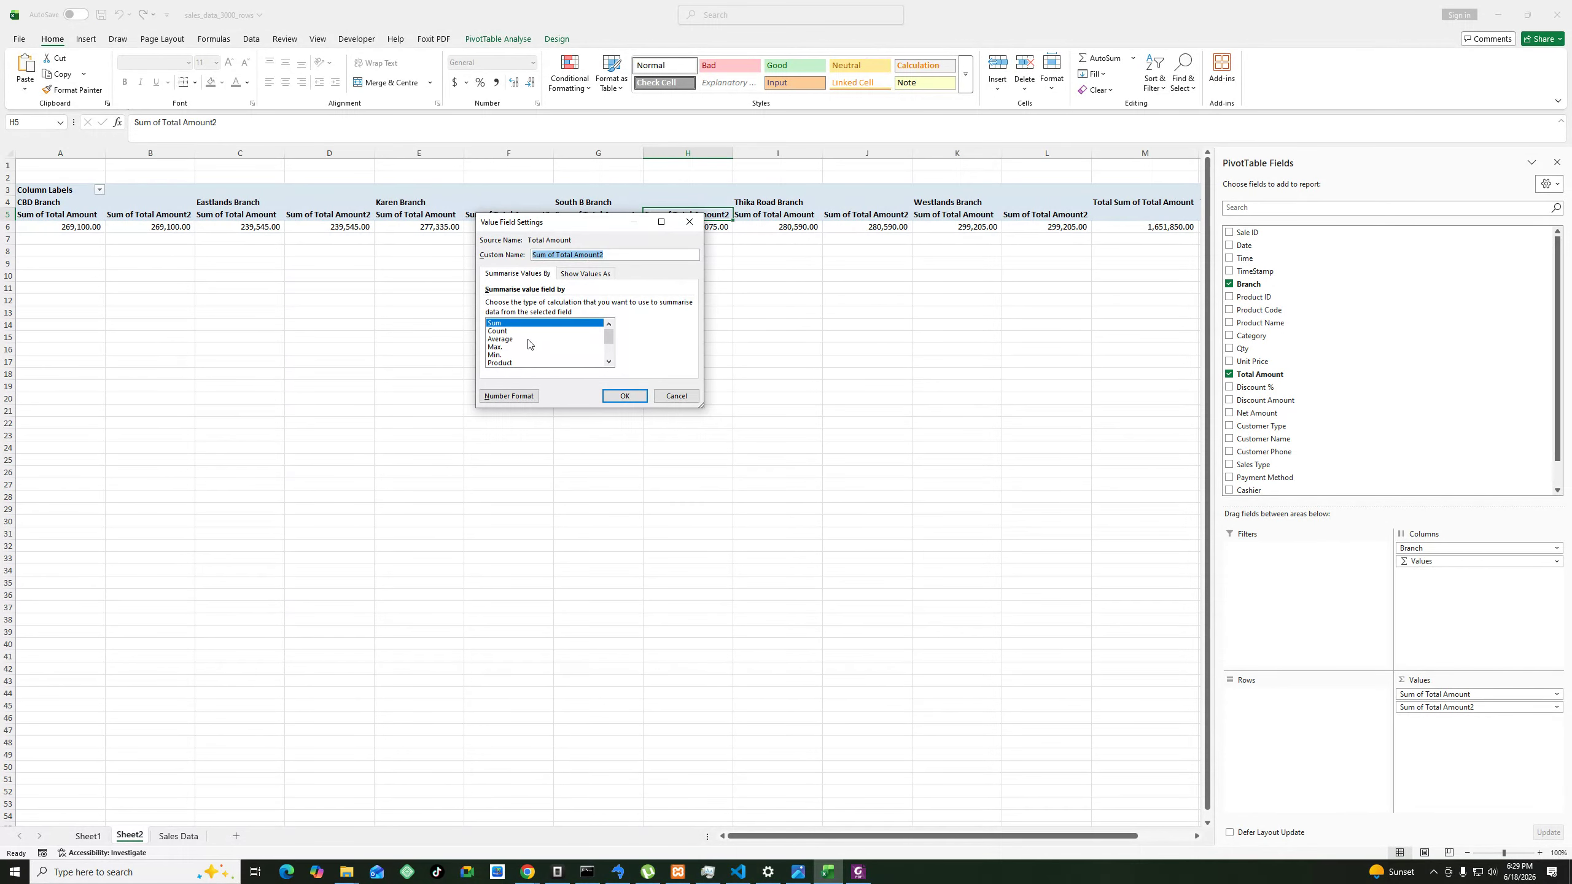
left_click(498, 332)
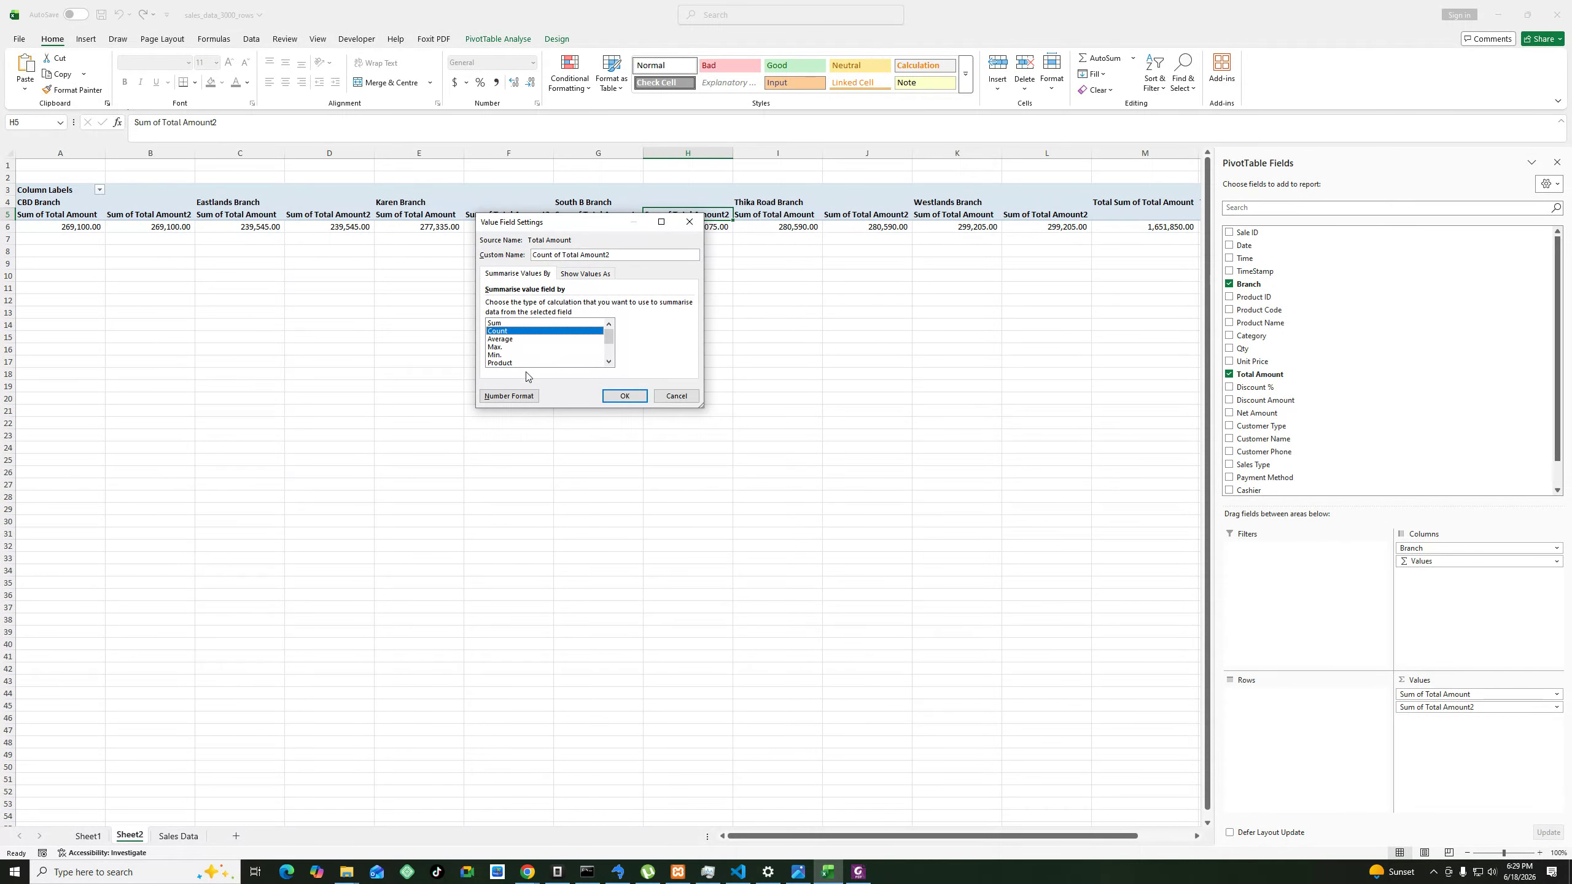
left_click(621, 397)
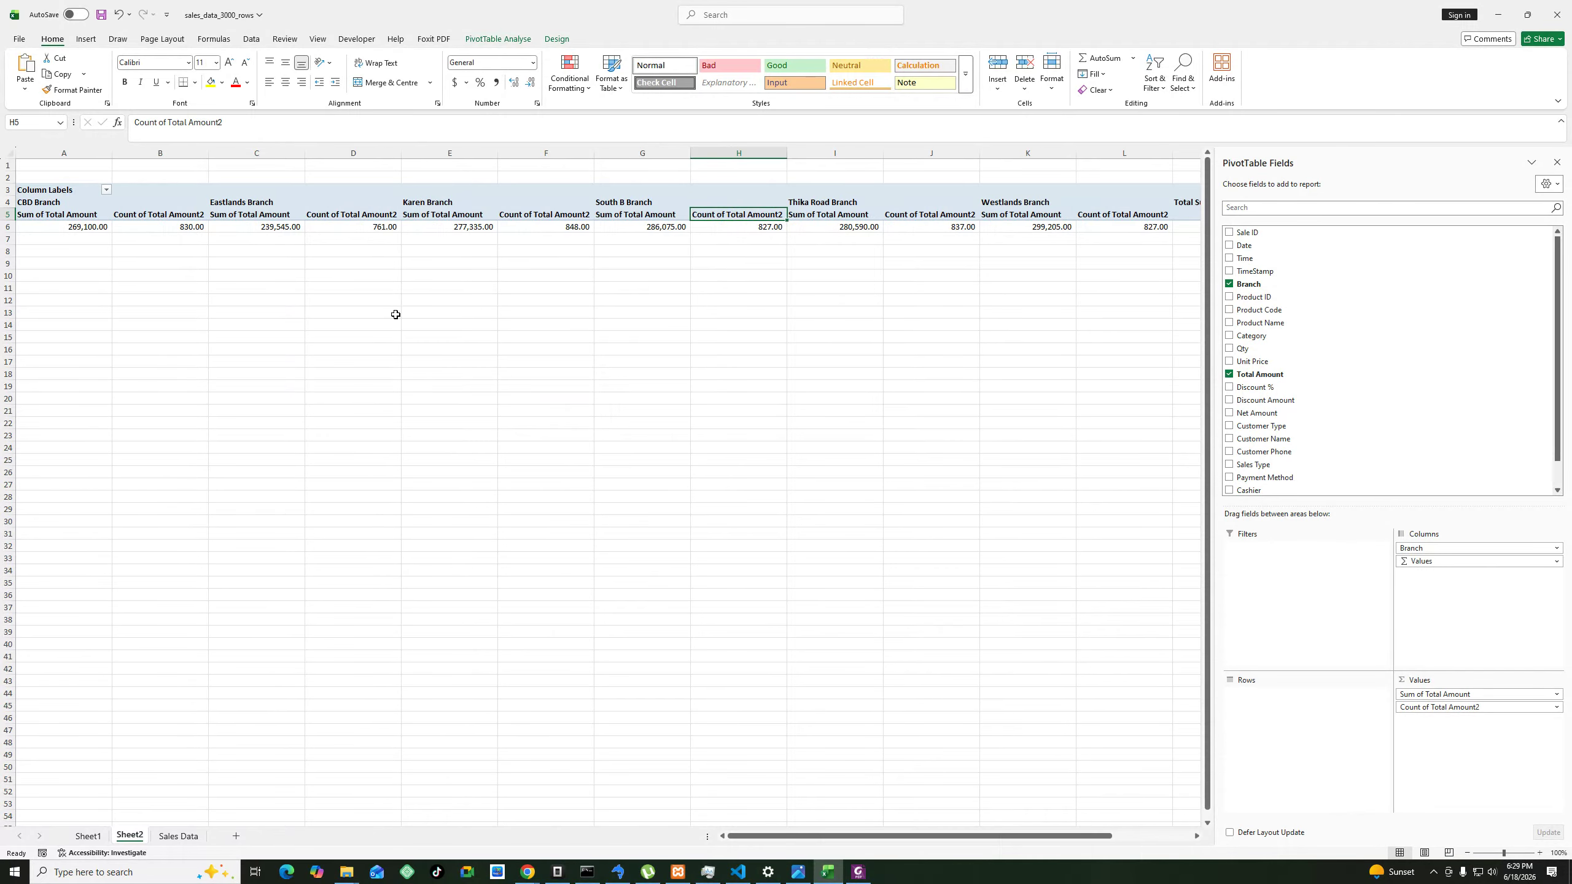
left_click_drag(44, 215, 191, 214)
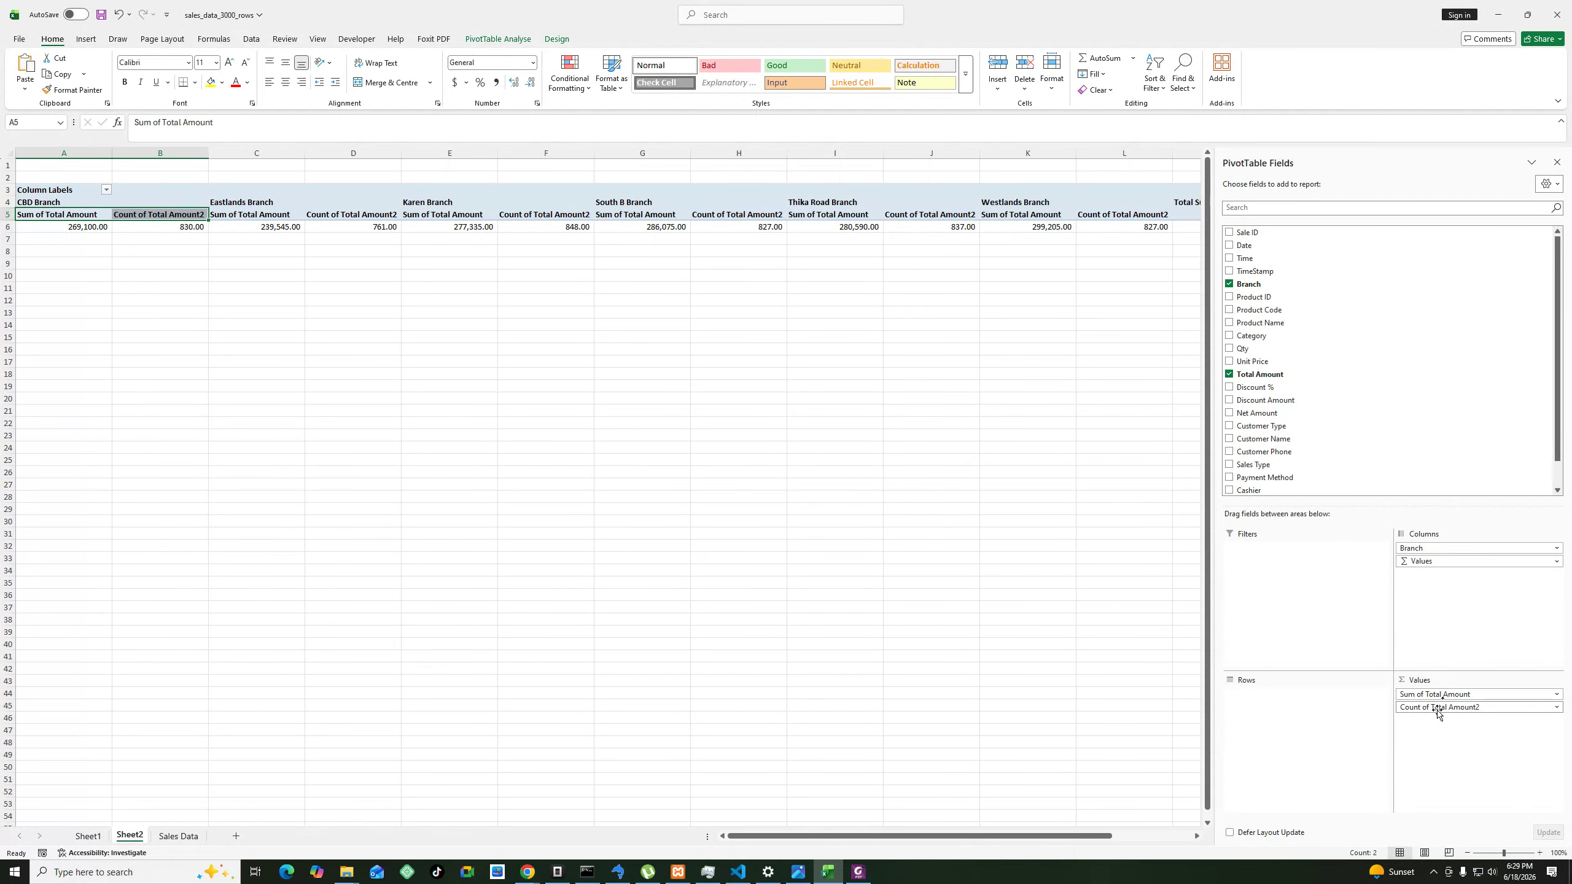
Remove the count of Total Amount from the branch PivotTable, keeping only the sum per branch.
left_click_drag(1435, 708, 1381, 426)
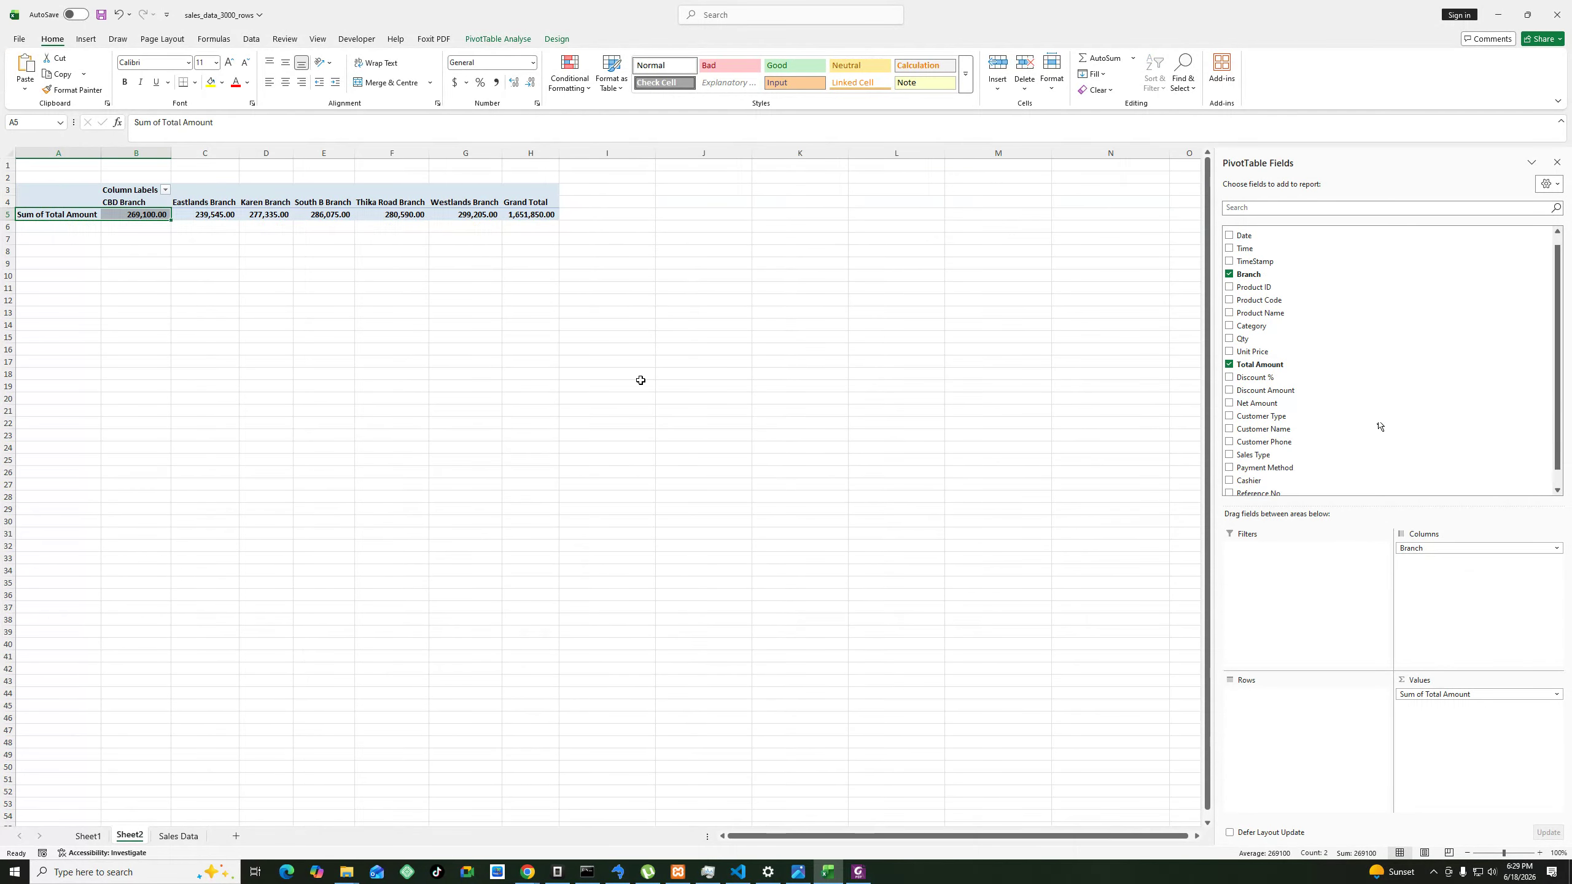
left_click(335, 297)
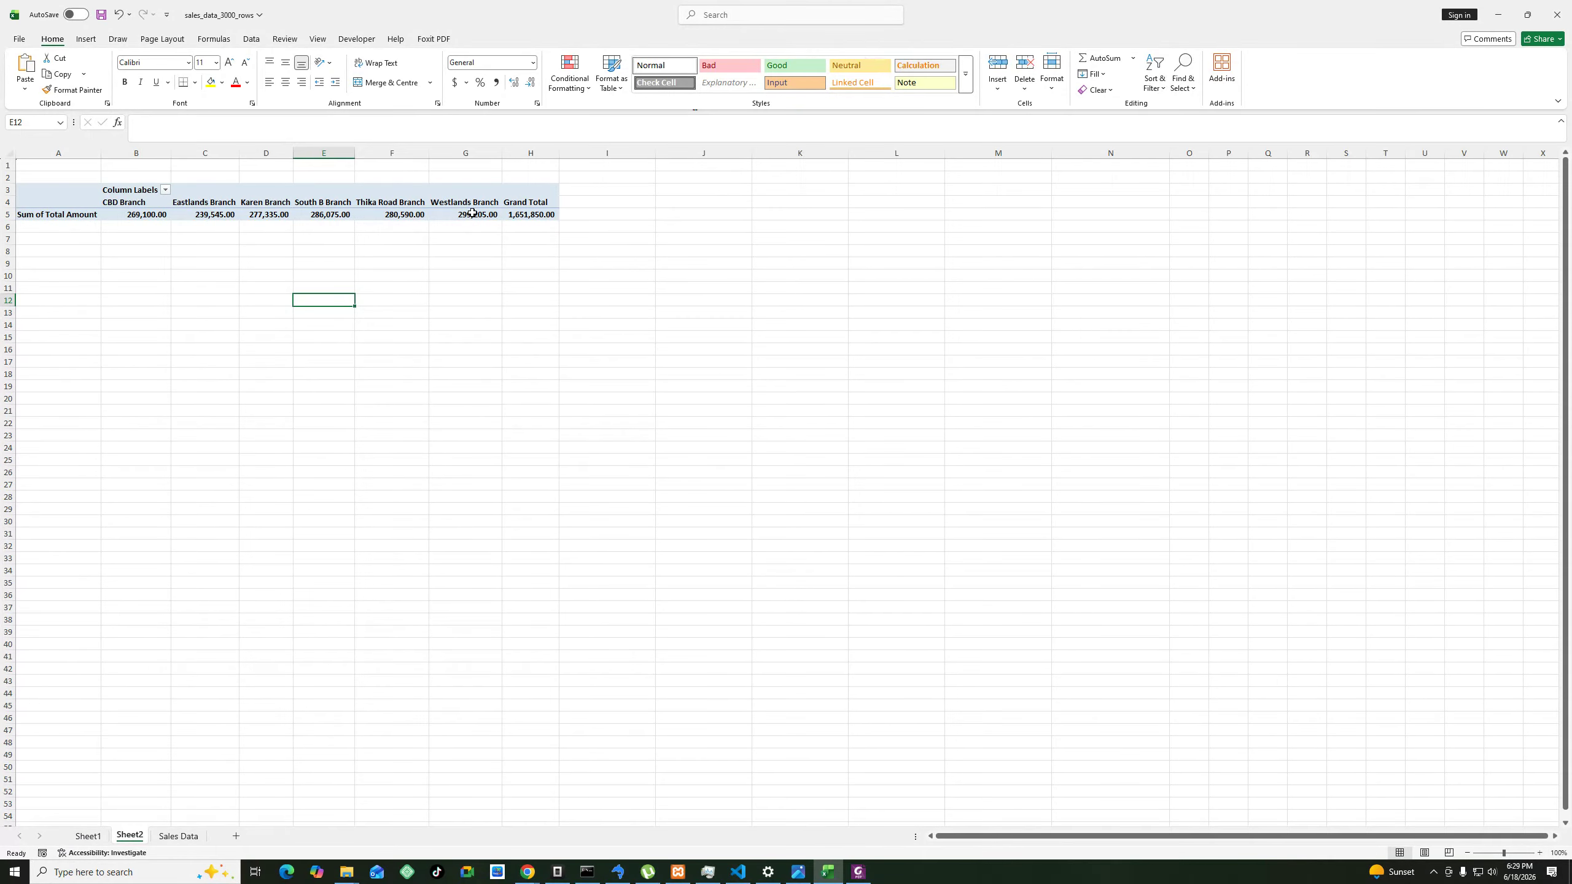
mouse_move(473, 213)
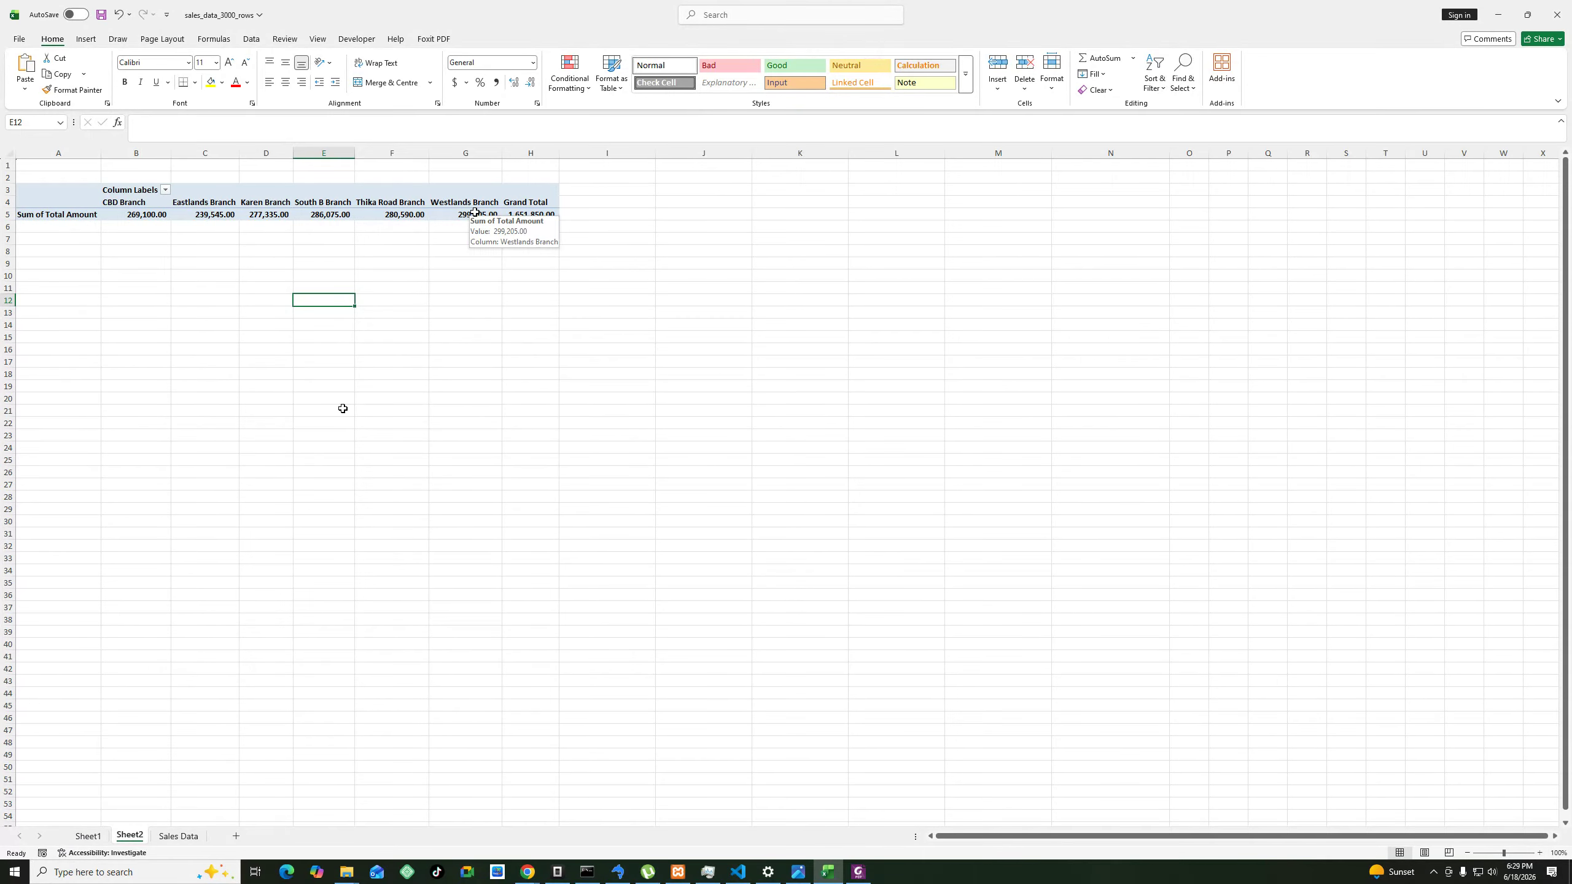
Examine the Date column of the Sales Data sheet from the last records up to the first.
left_click(178, 836)
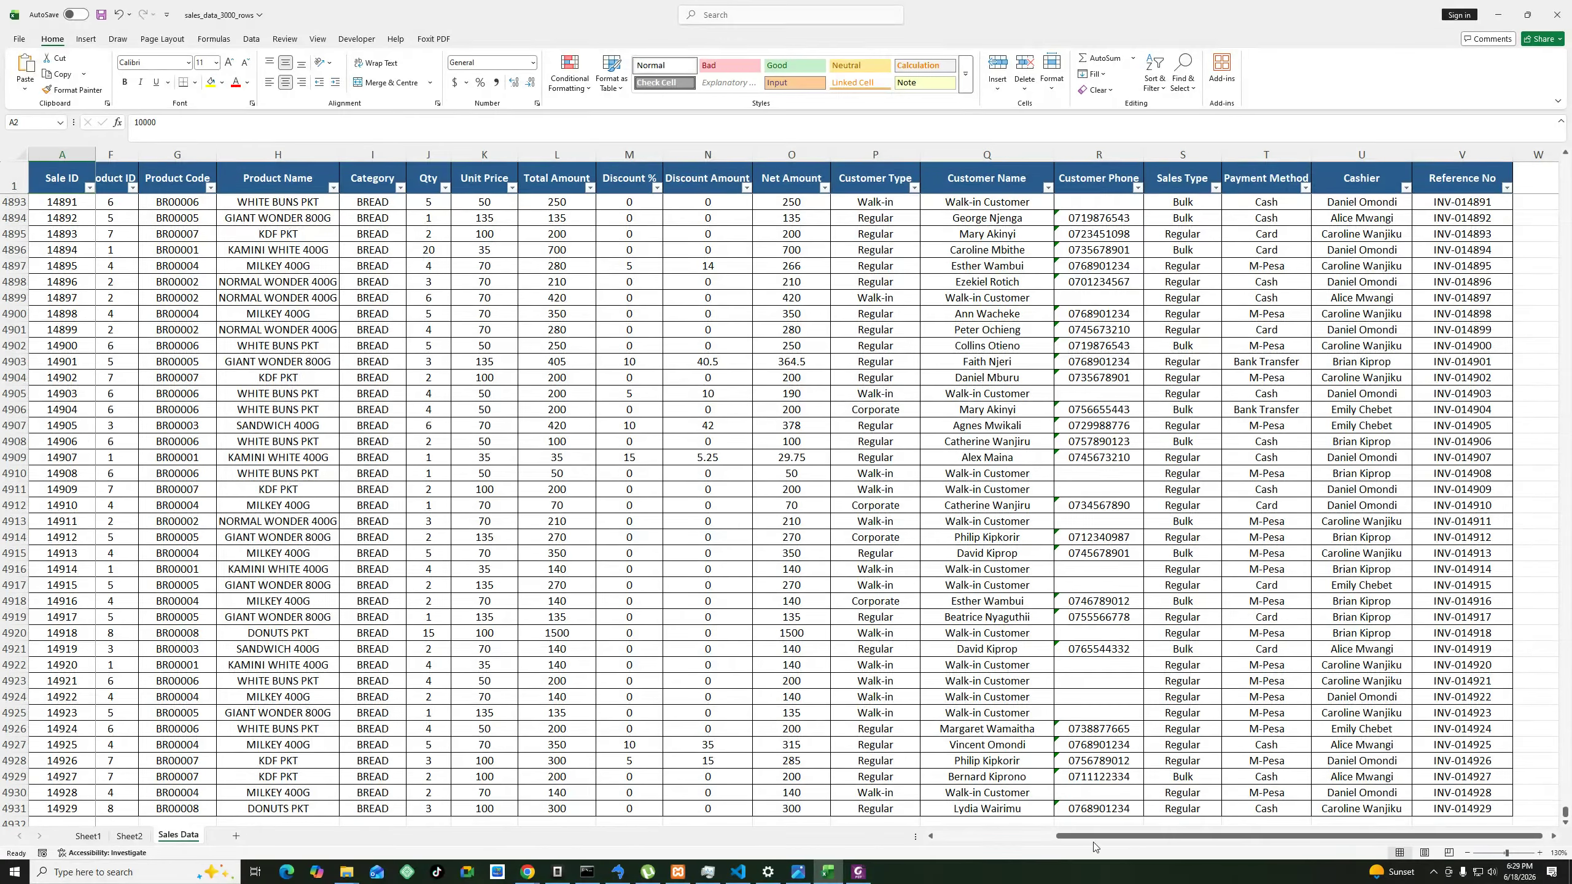
left_click_drag(1093, 843, 844, 848)
left_click(156, 286)
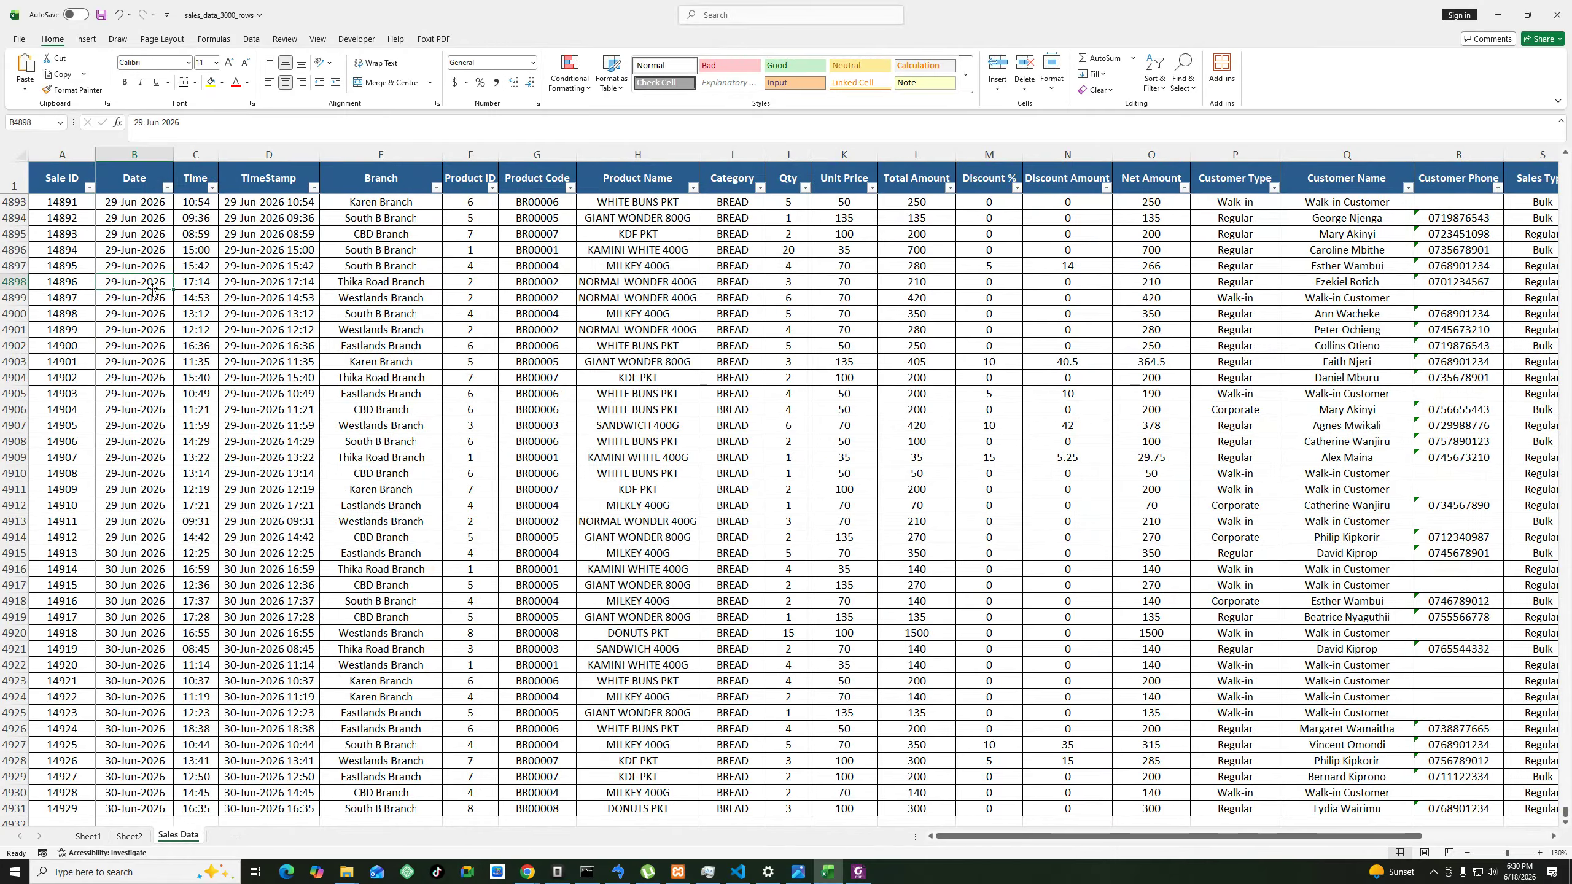
scroll(160, 390, "down", 6)
scroll(161, 394, "up", 1)
scroll(161, 394, "up", 11)
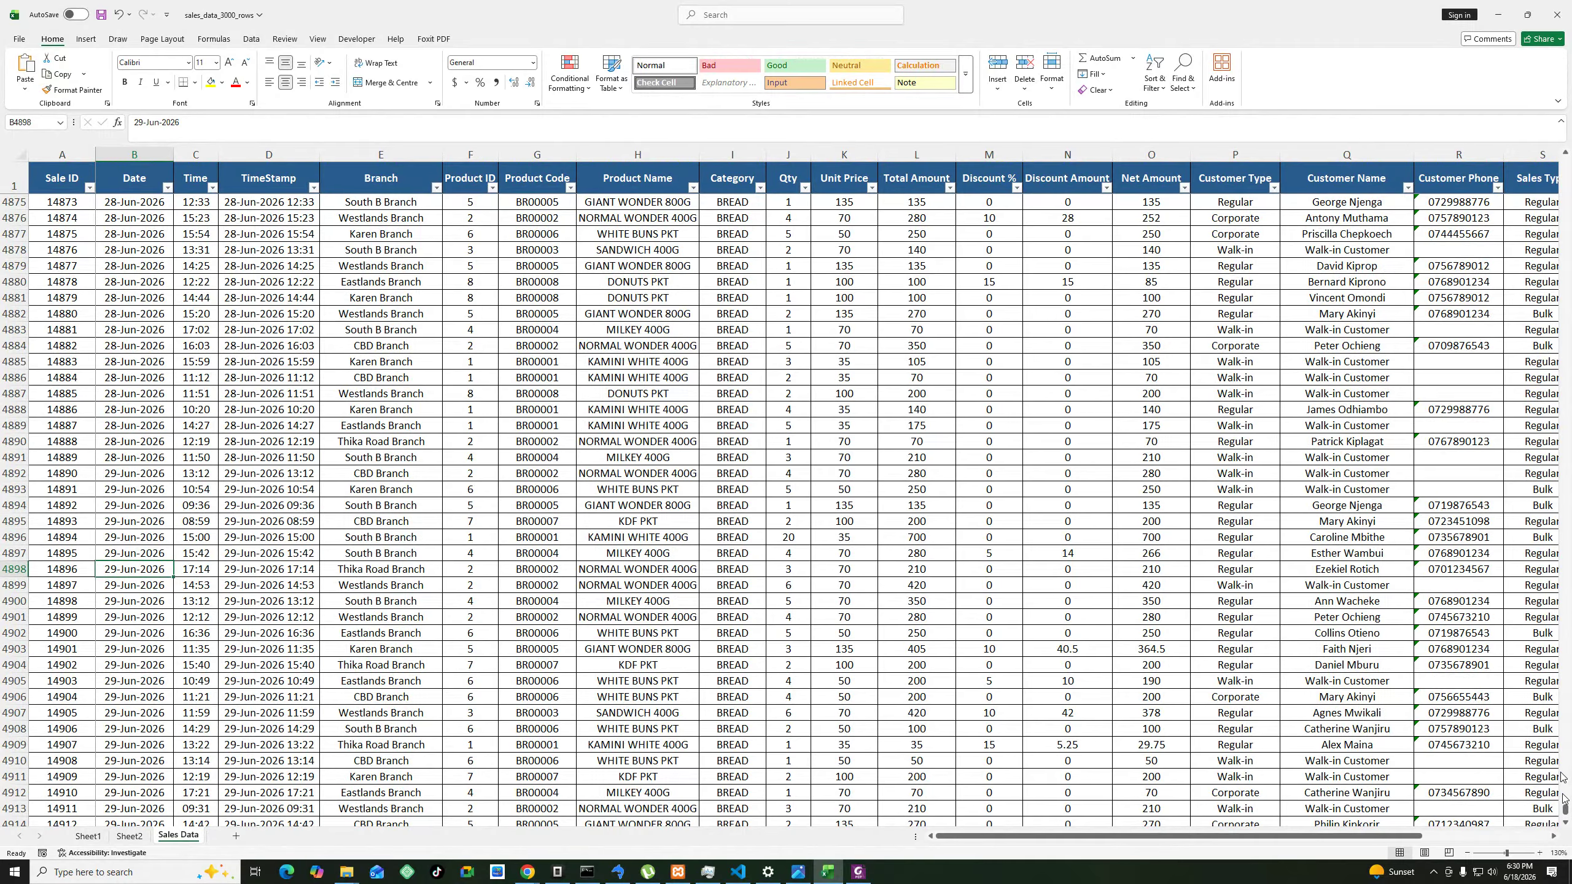
left_click_drag(1565, 808, 1569, 141)
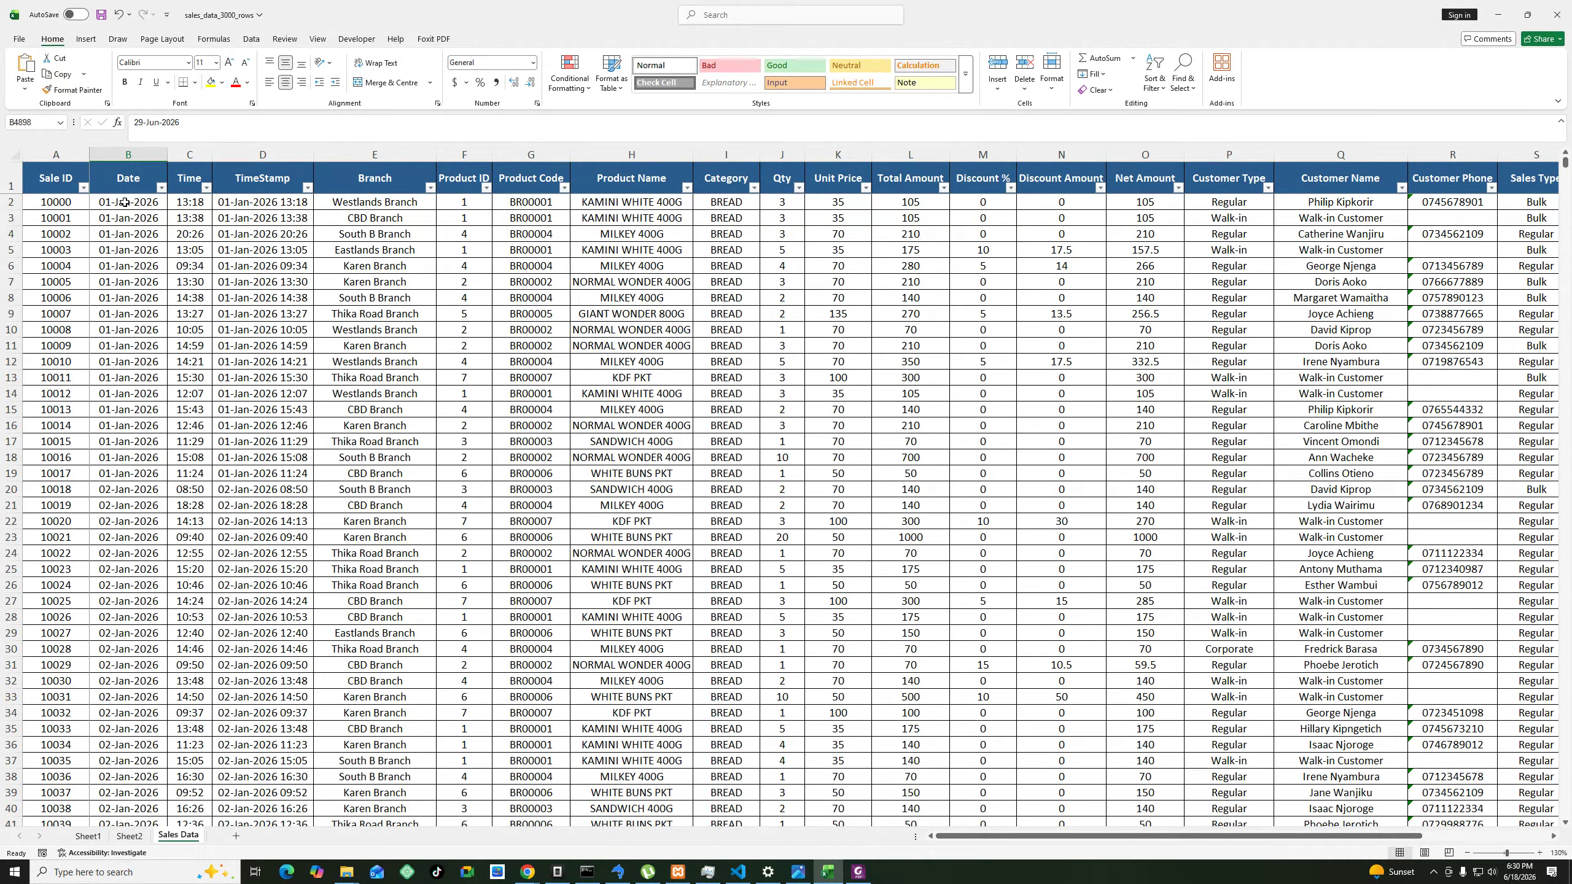
Insert a third PivotTable from the full Sales Data range, placing it on a new worksheet.
left_click(48, 207)
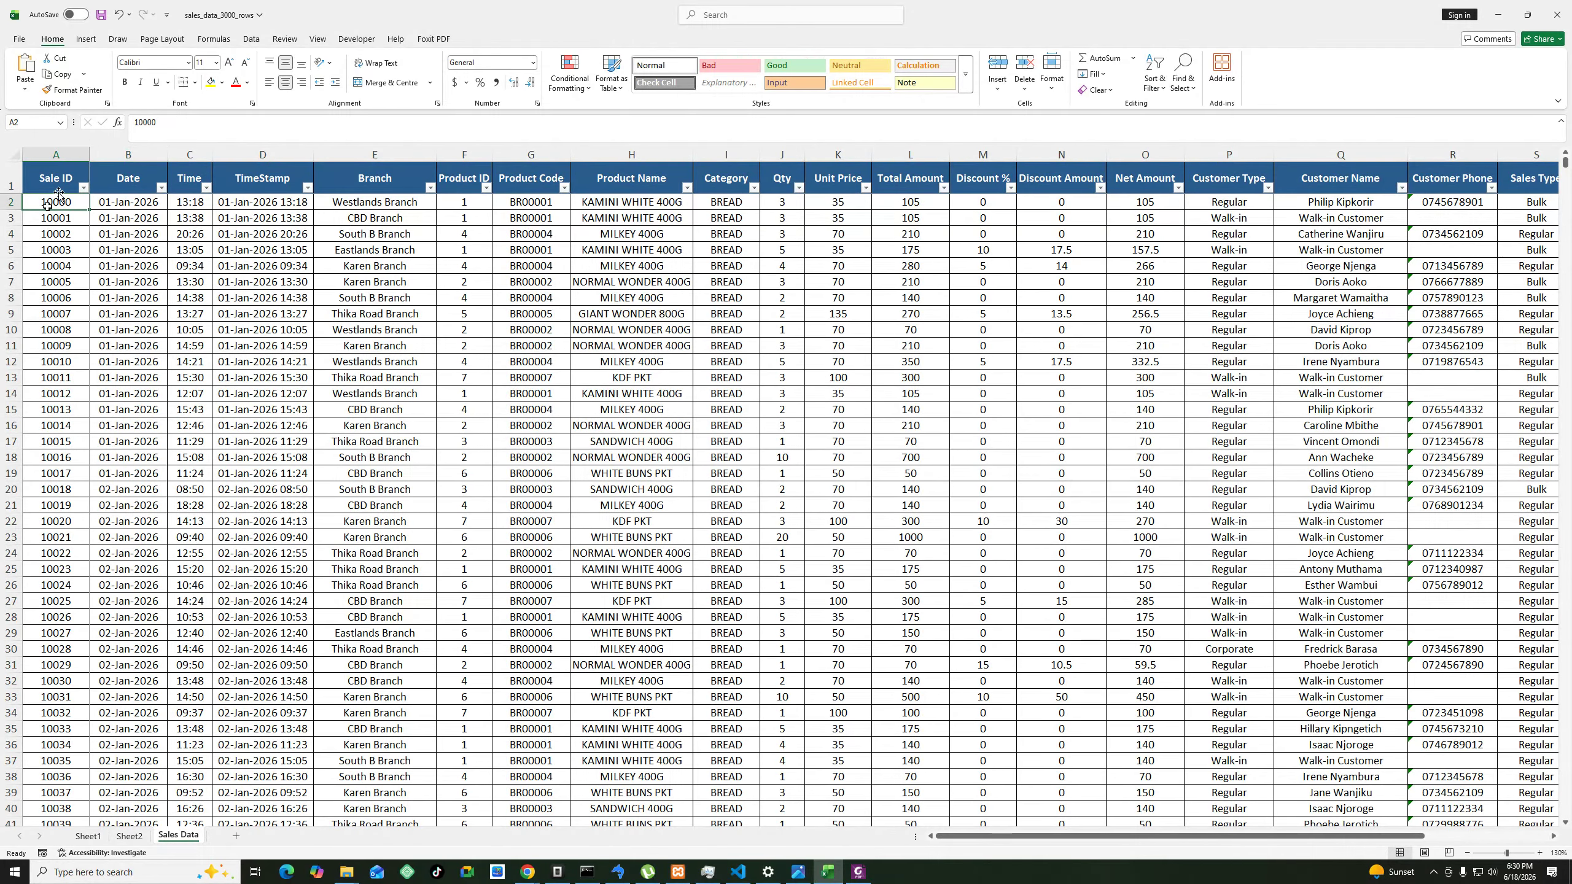
left_click(86, 39)
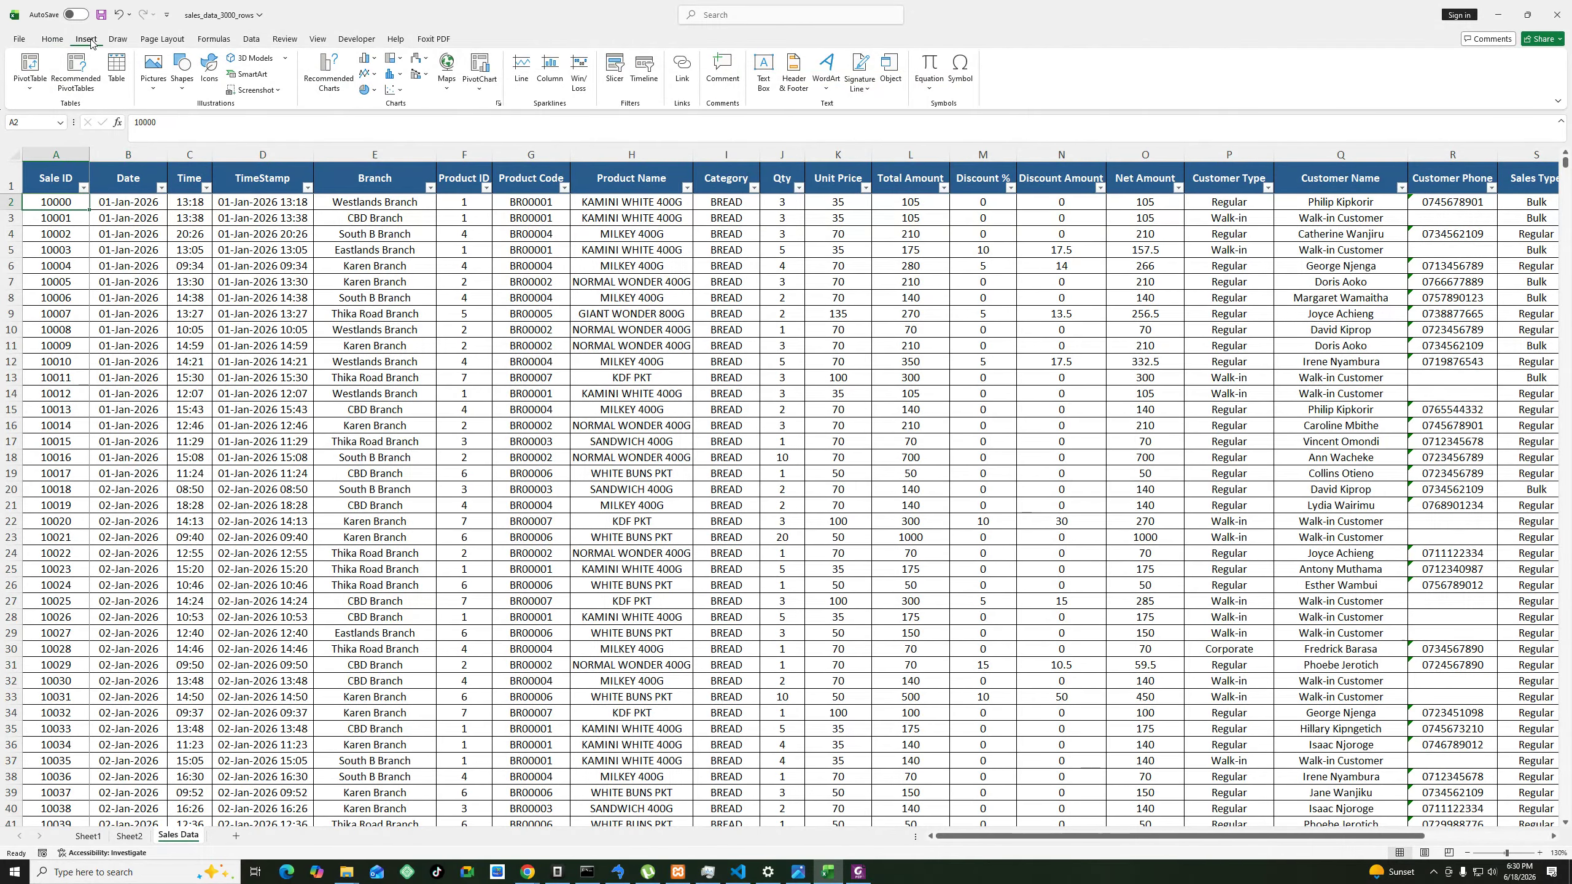
left_click(35, 69)
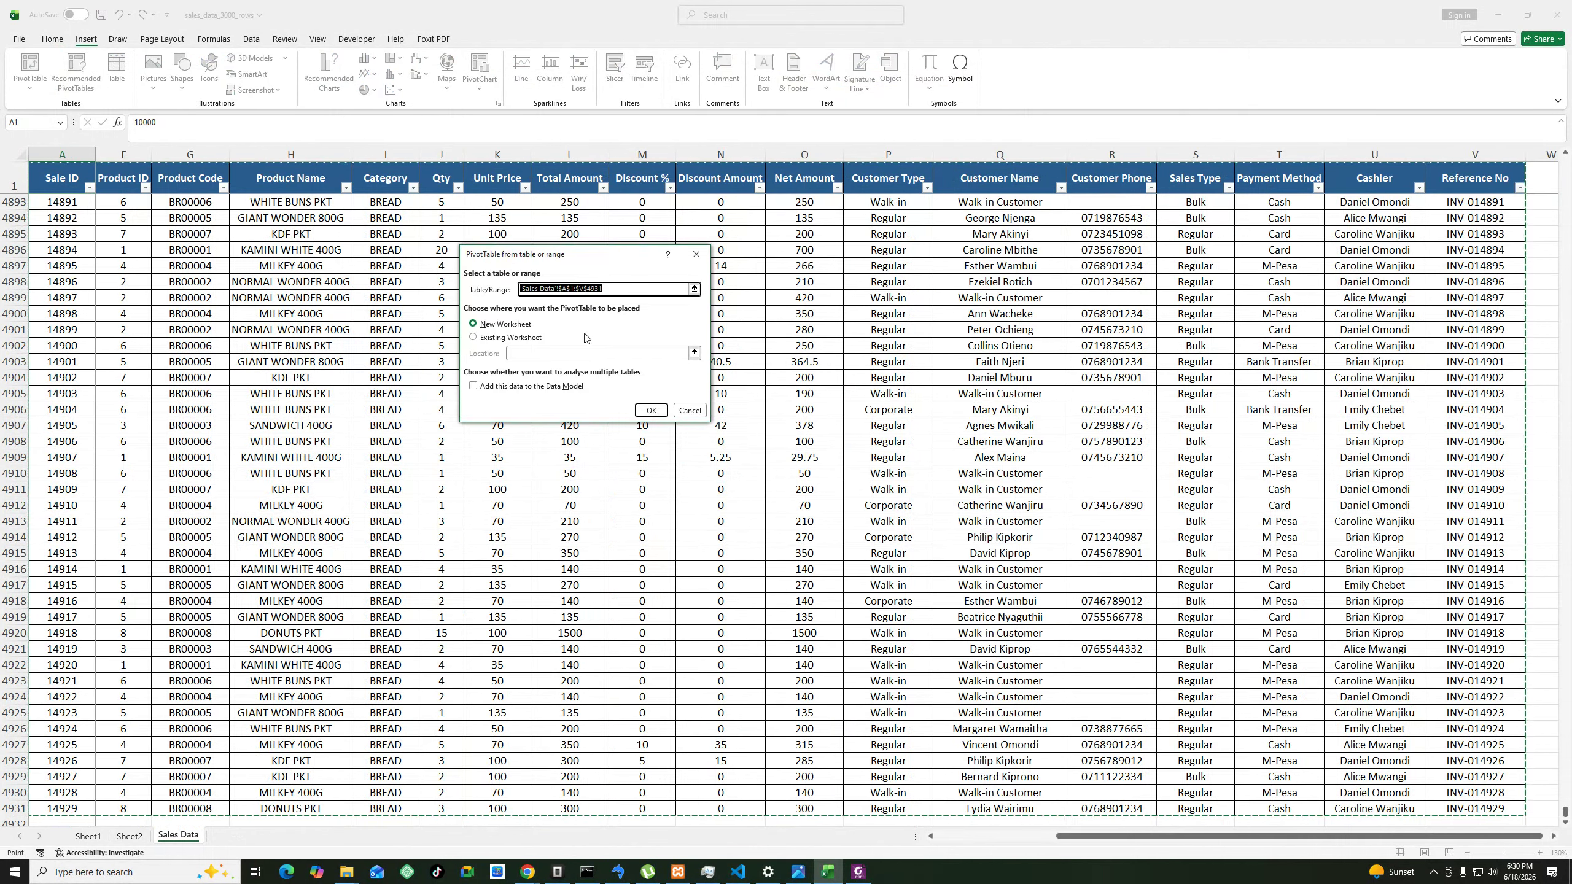
left_click(644, 412)
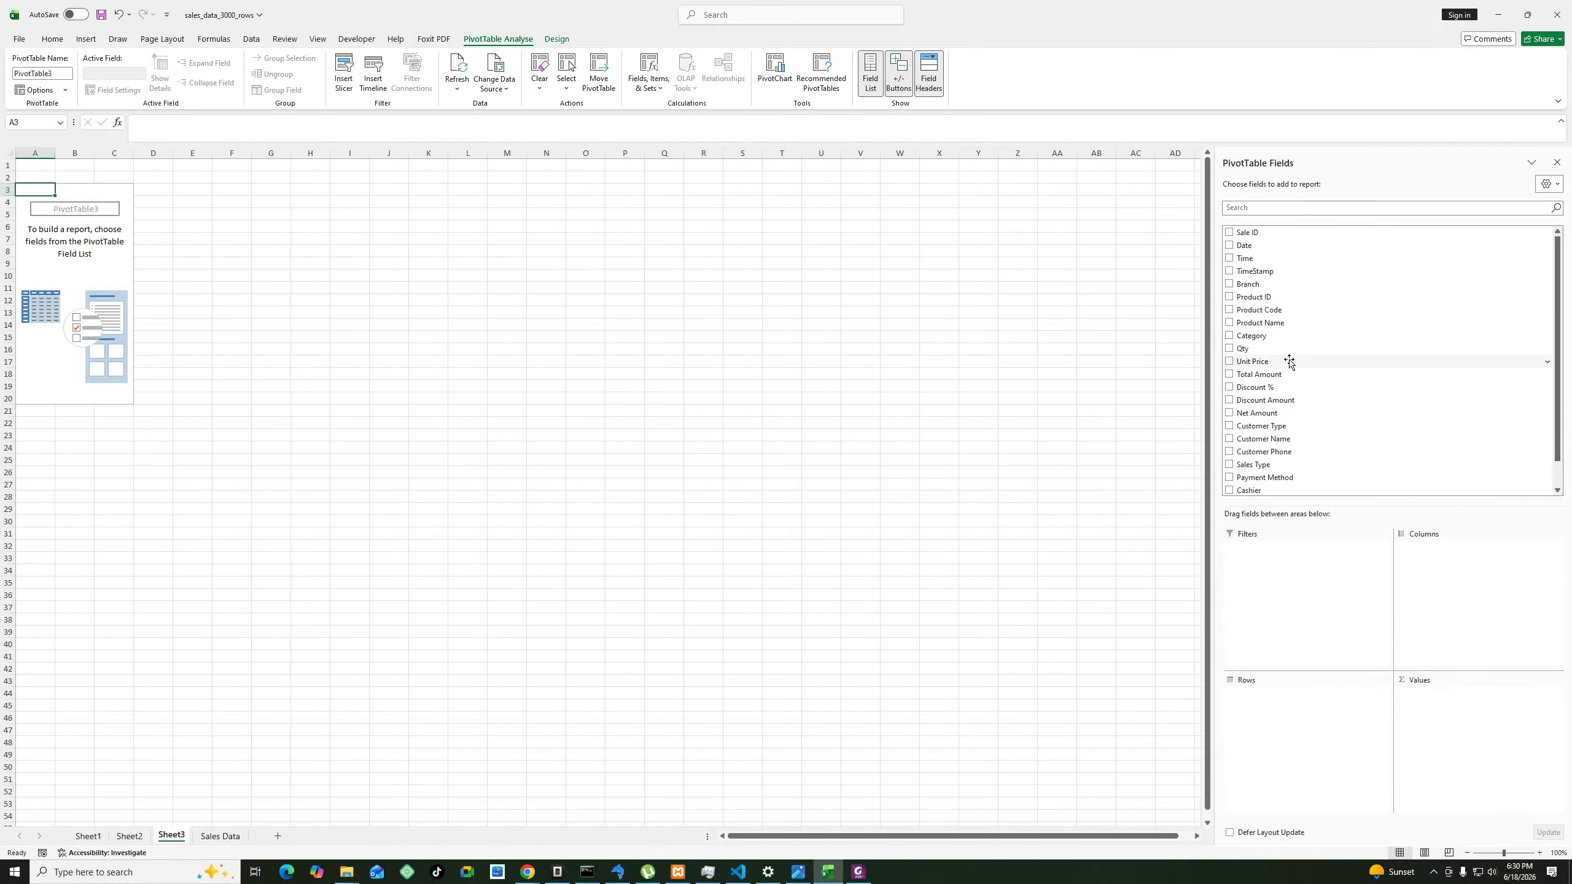
Lay out the new PivotTable with Date as rows and the sum of Net Amount as values, and look over the rows.
mouse_move(1245, 246)
left_mouse_down()
mouse_move(1311, 539)
mouse_move(1298, 738)
left_mouse_up()
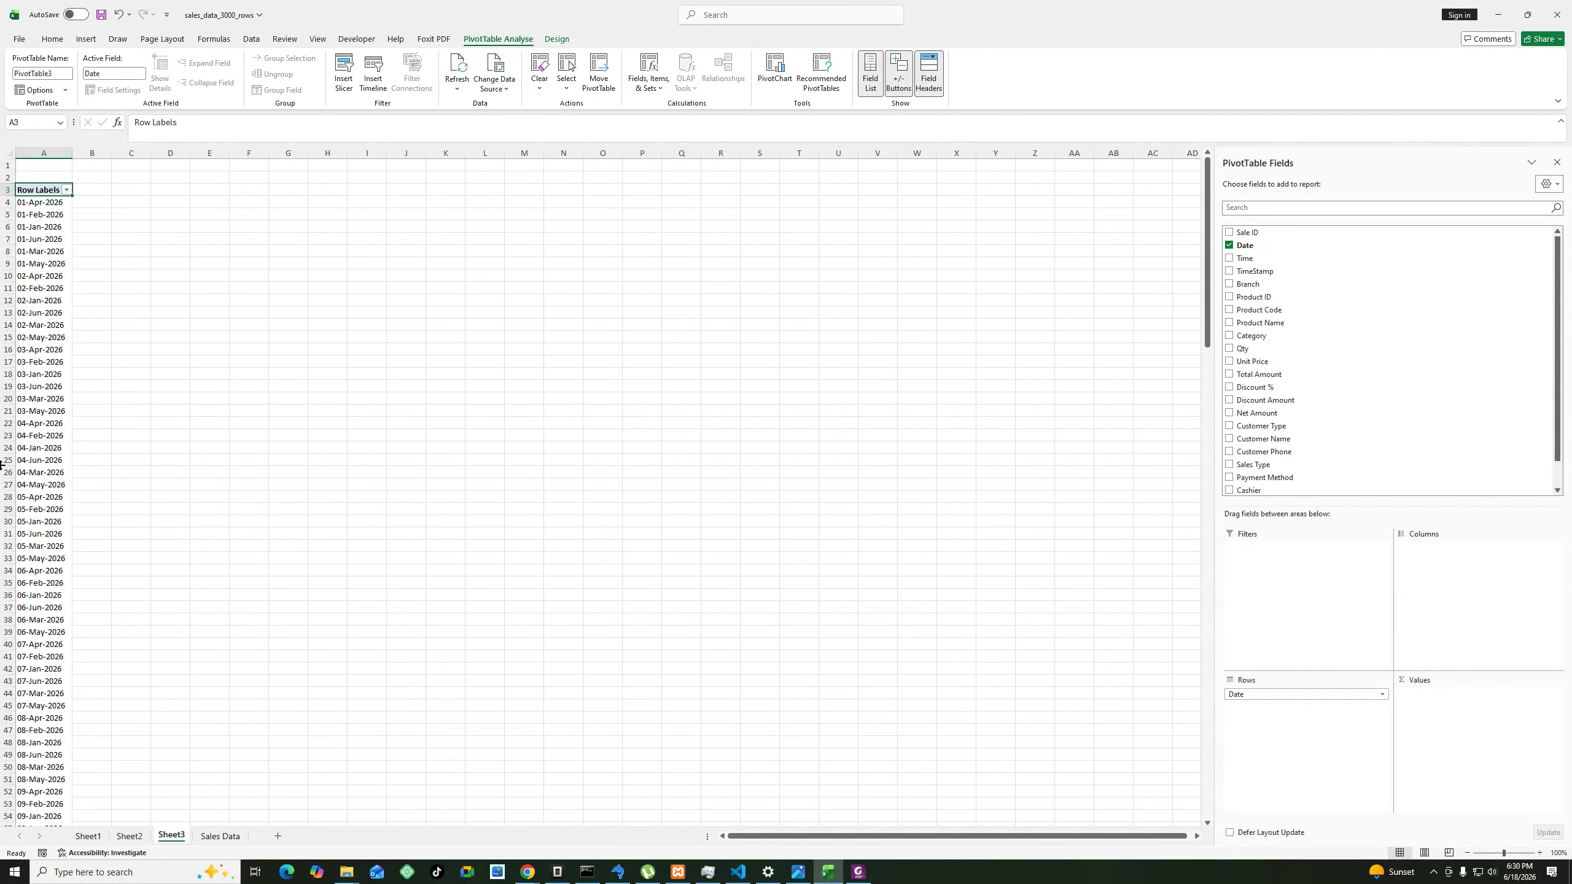
scroll(94, 345, "down", 11)
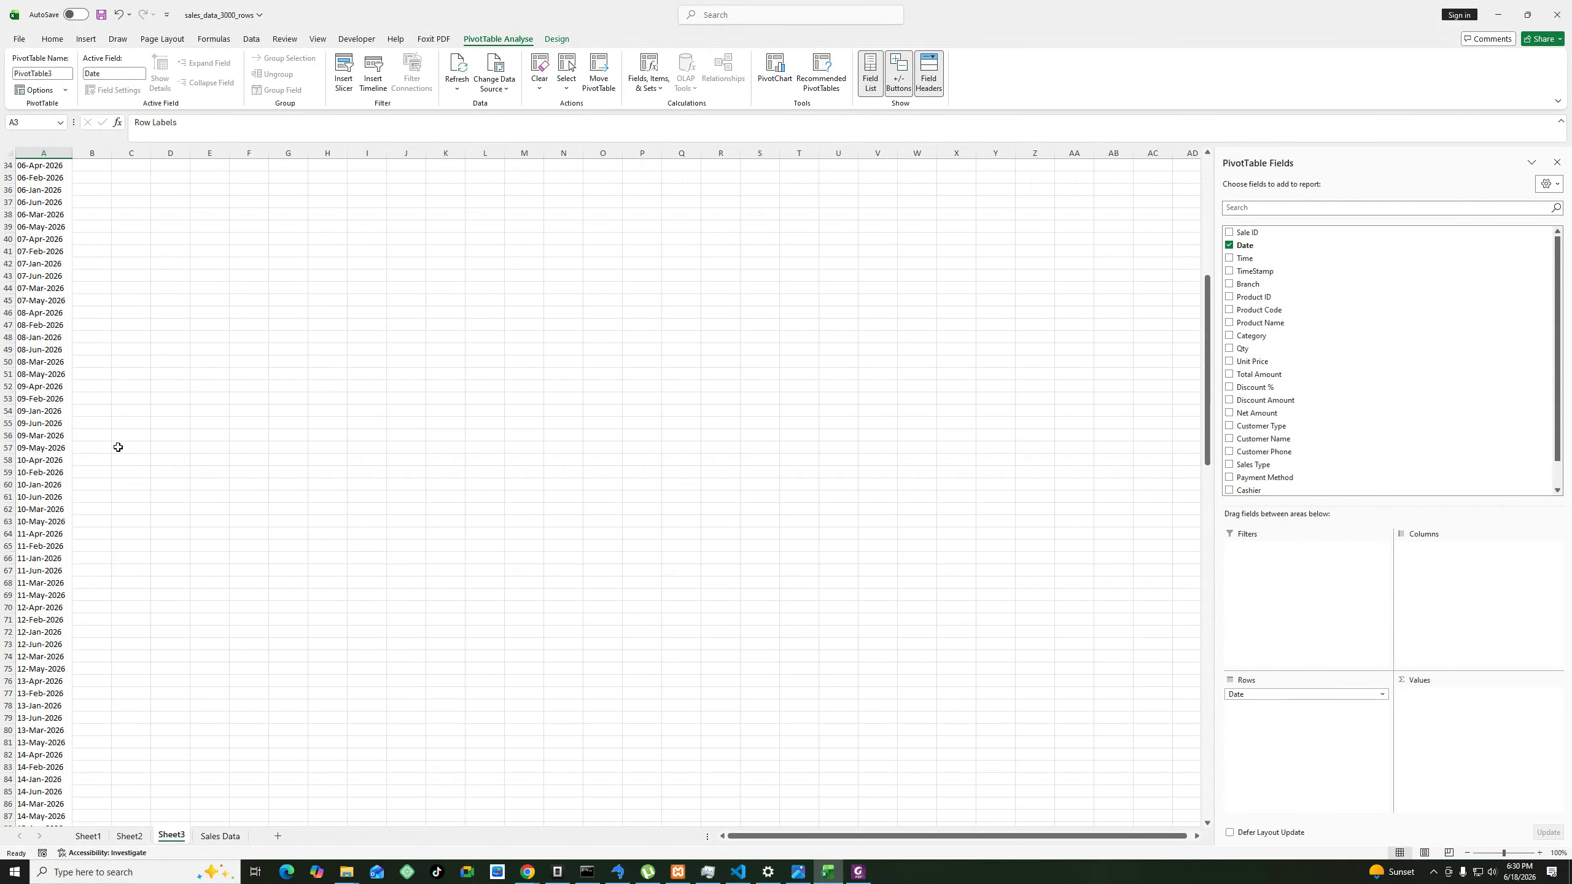
scroll(127, 464, "down", 13)
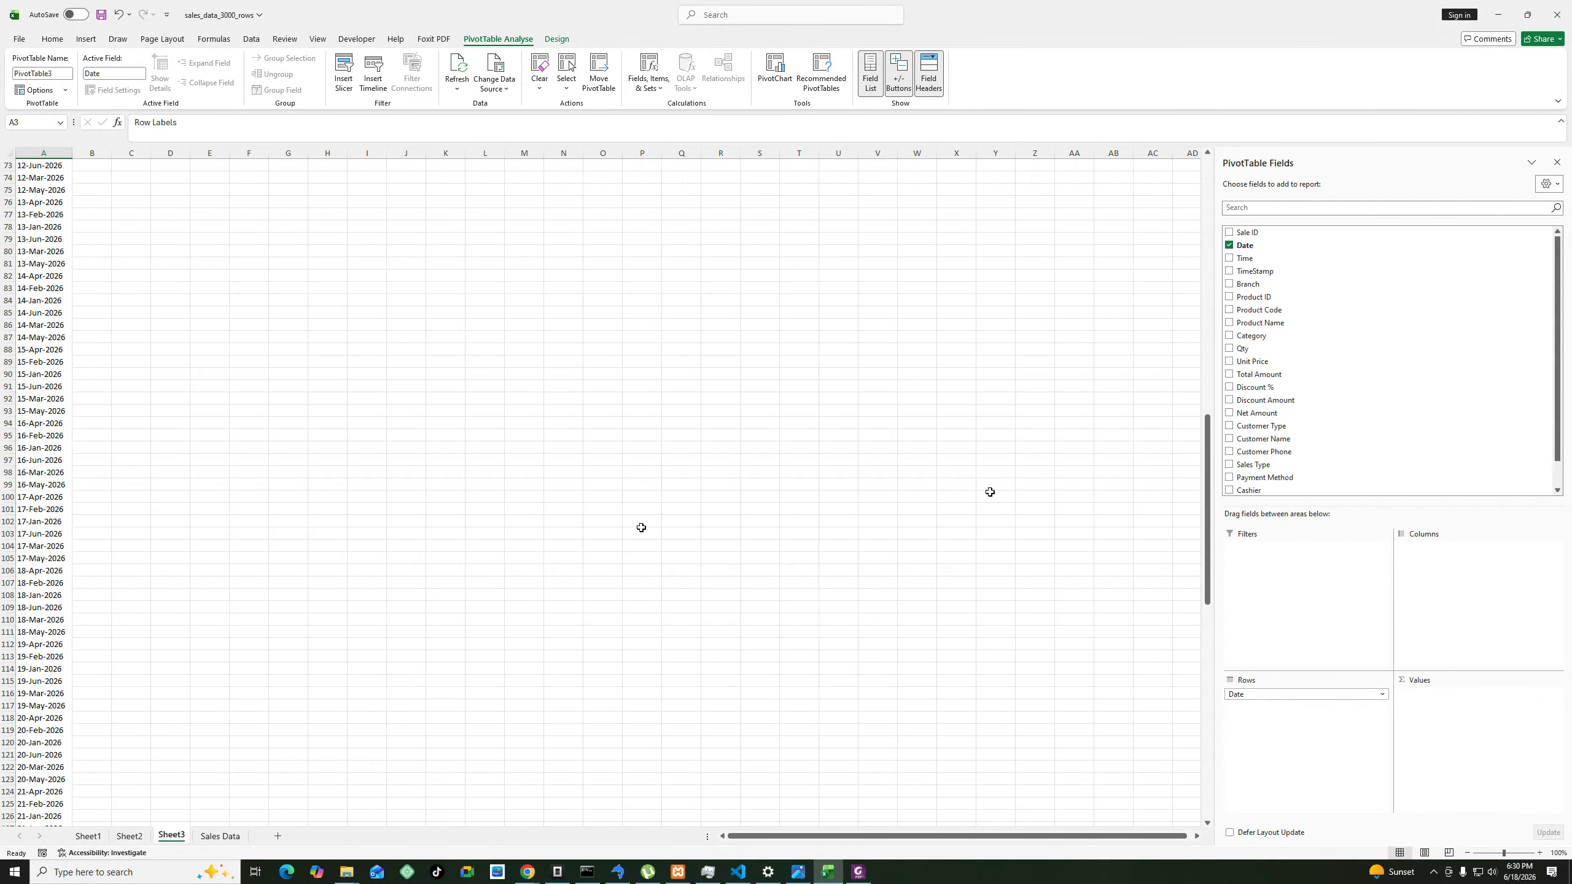
left_click_drag(1207, 477, 1134, 71)
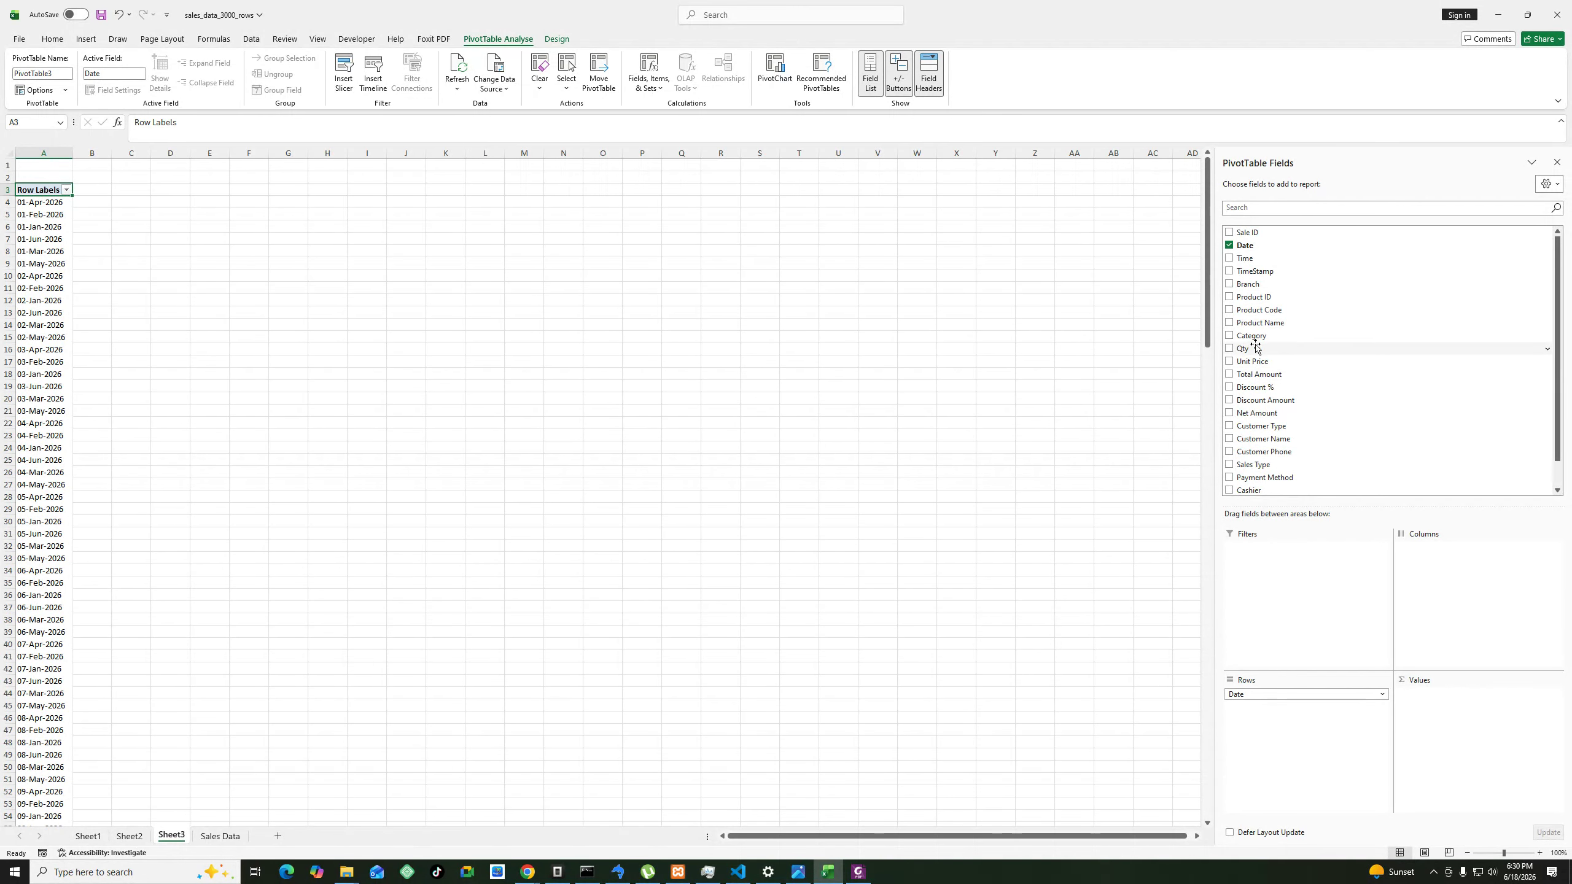
left_click_drag(1266, 416, 1468, 717)
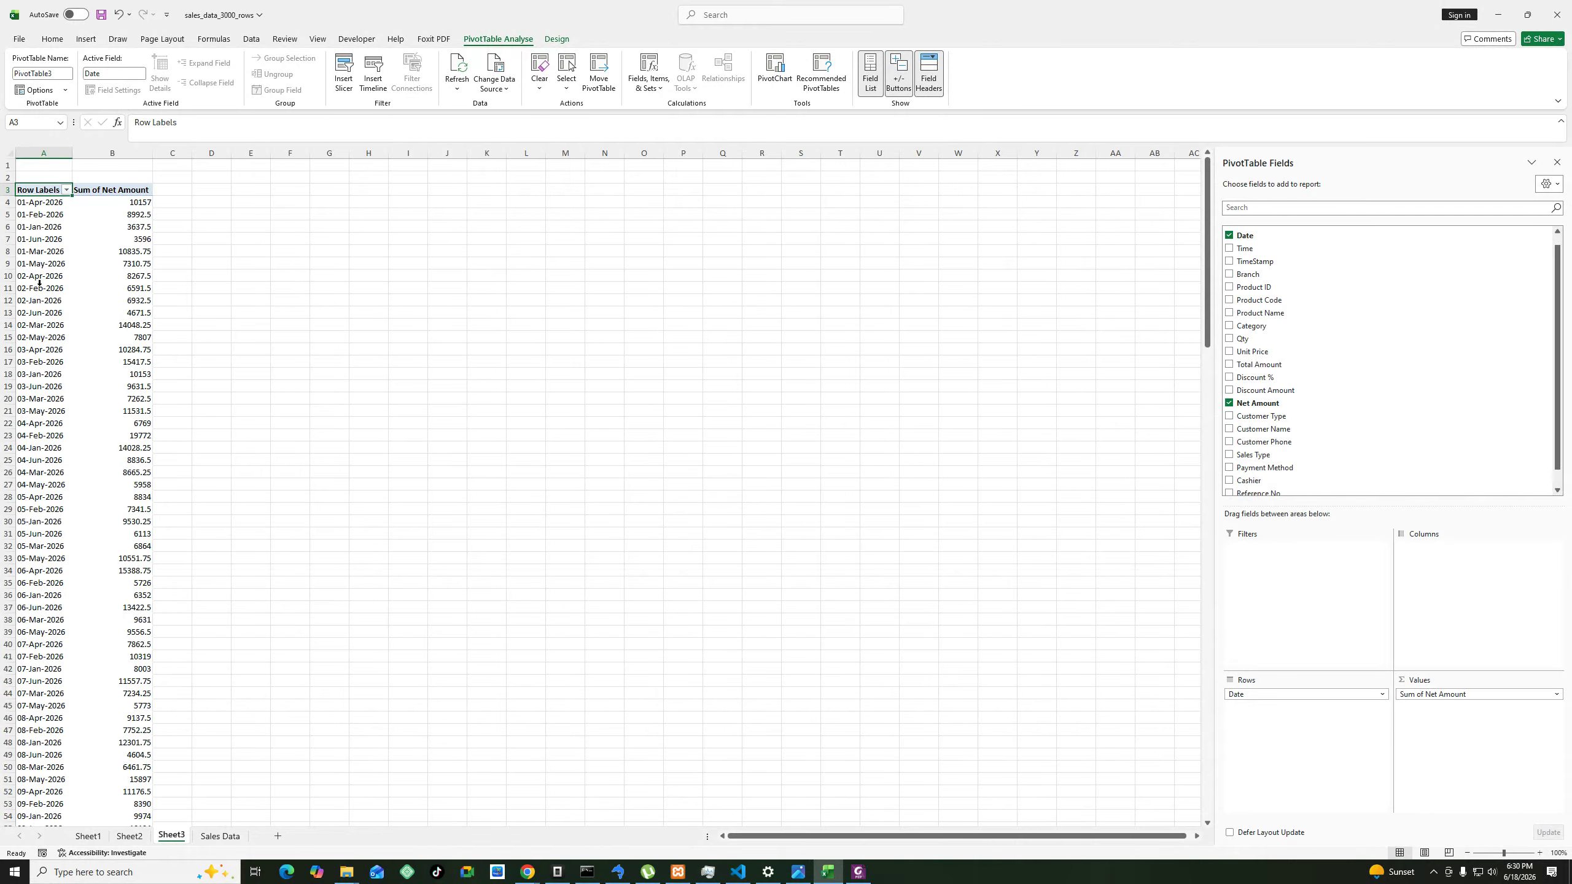
scroll(40, 283, "down", 5)
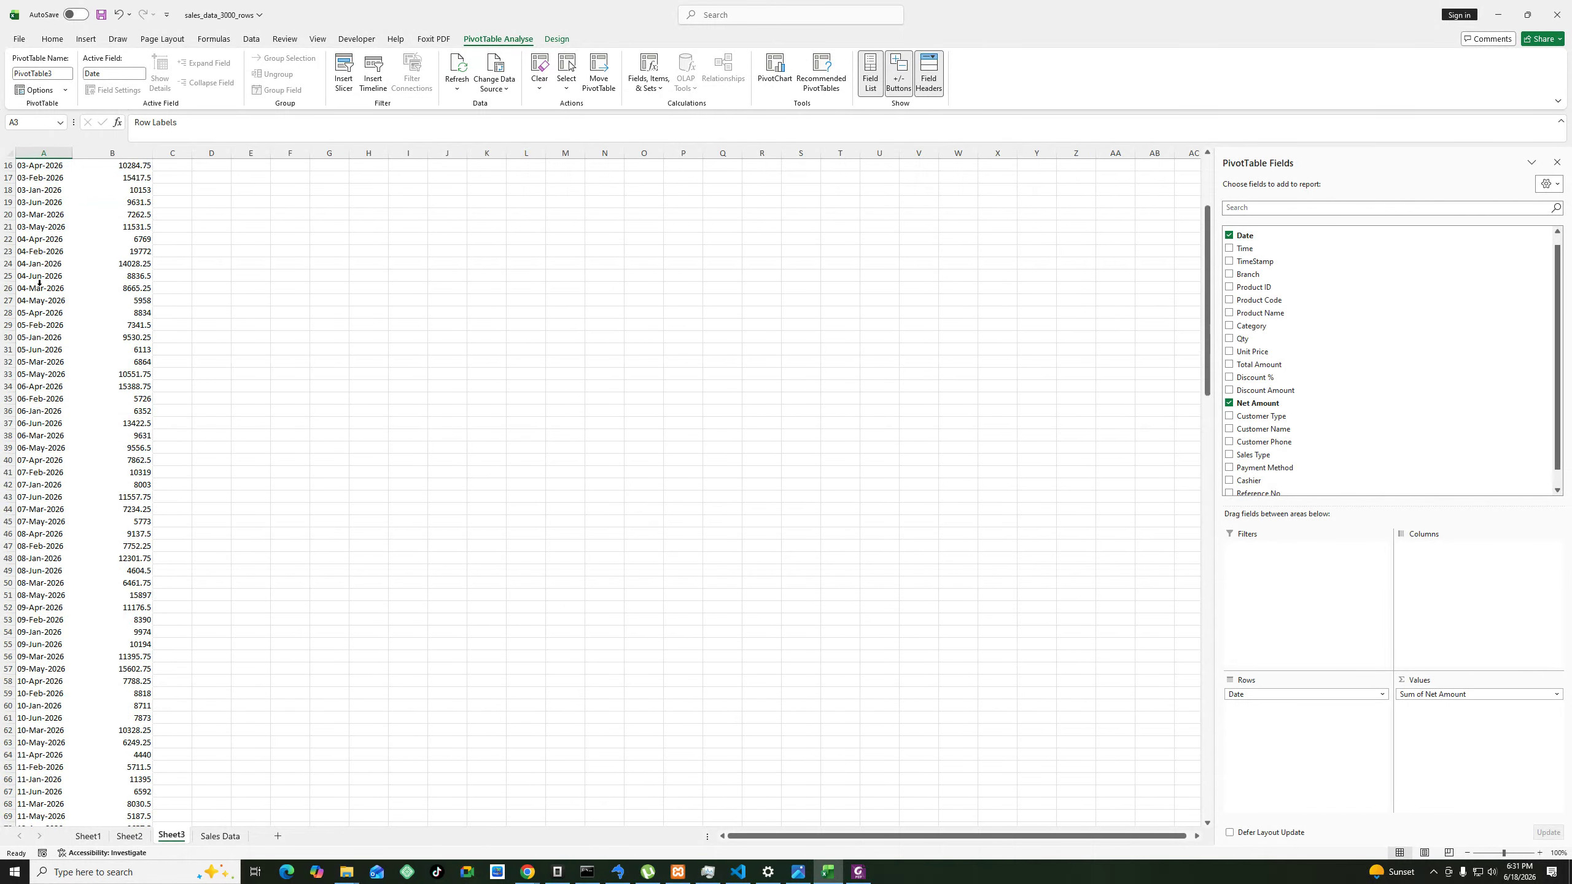
scroll(40, 283, "up", 5)
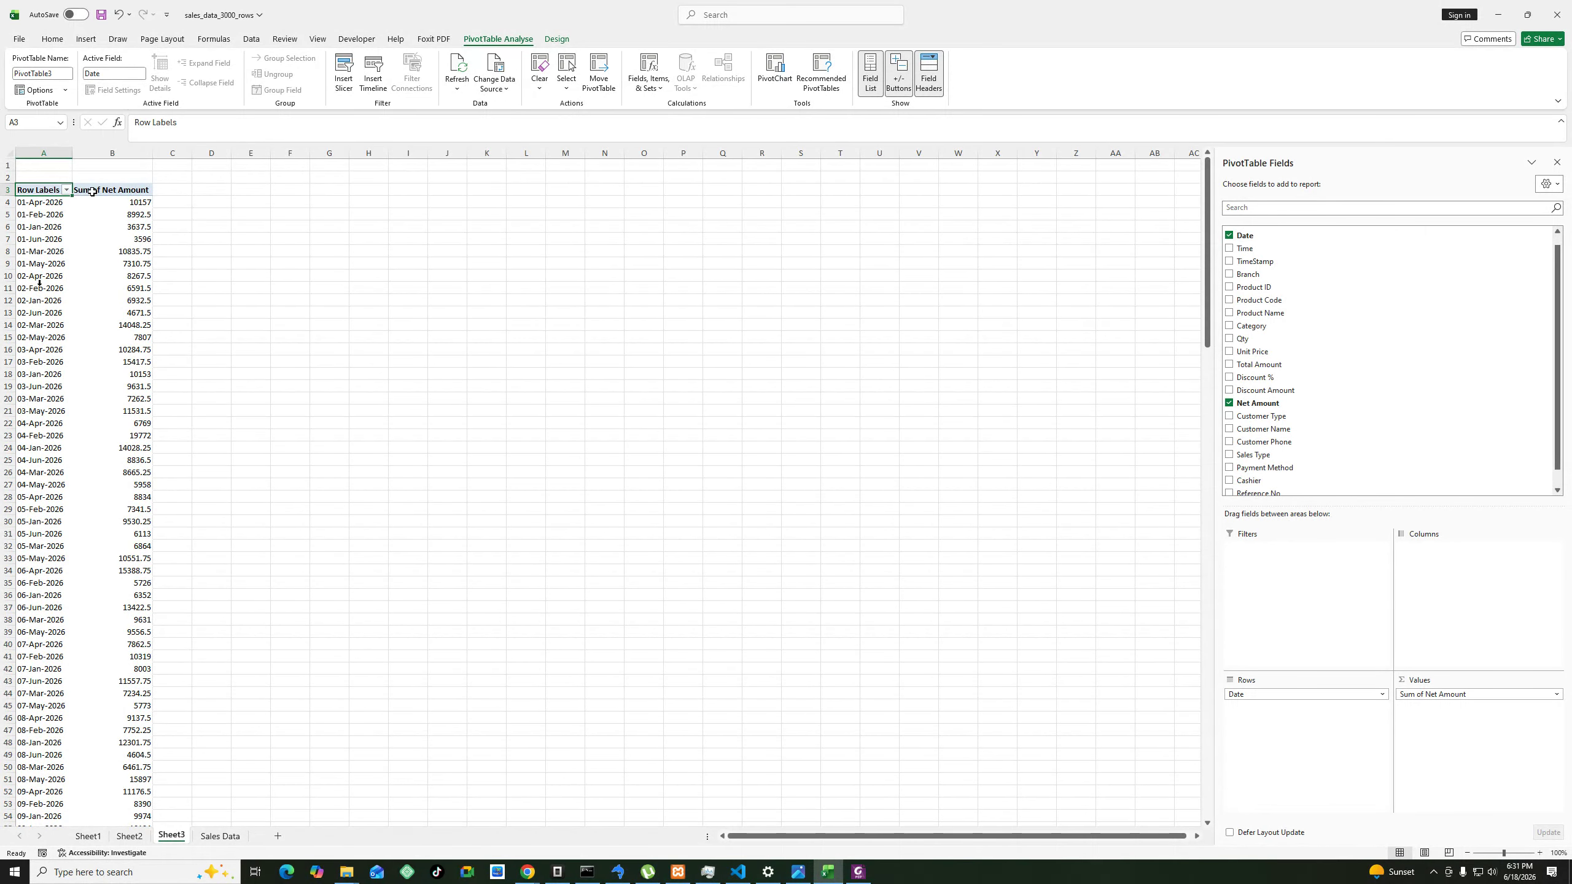
Try to group the date row labels of the PivotTable, starting from the 01-Apr-2026 label.
left_click(41, 204)
right_click(41, 205)
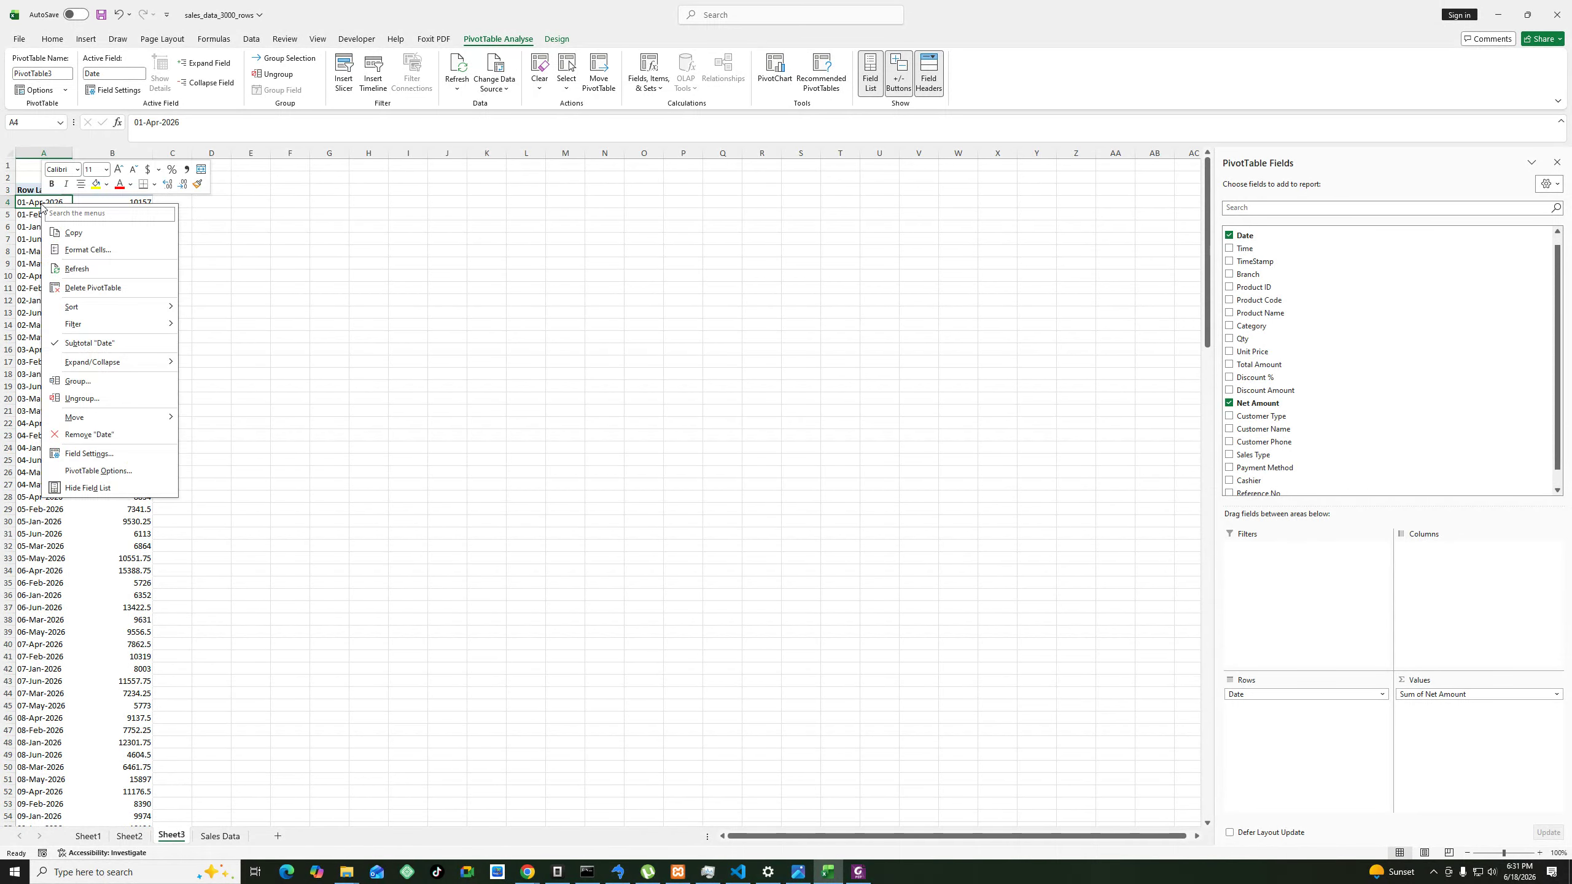
scroll(263, 249, "up", 4)
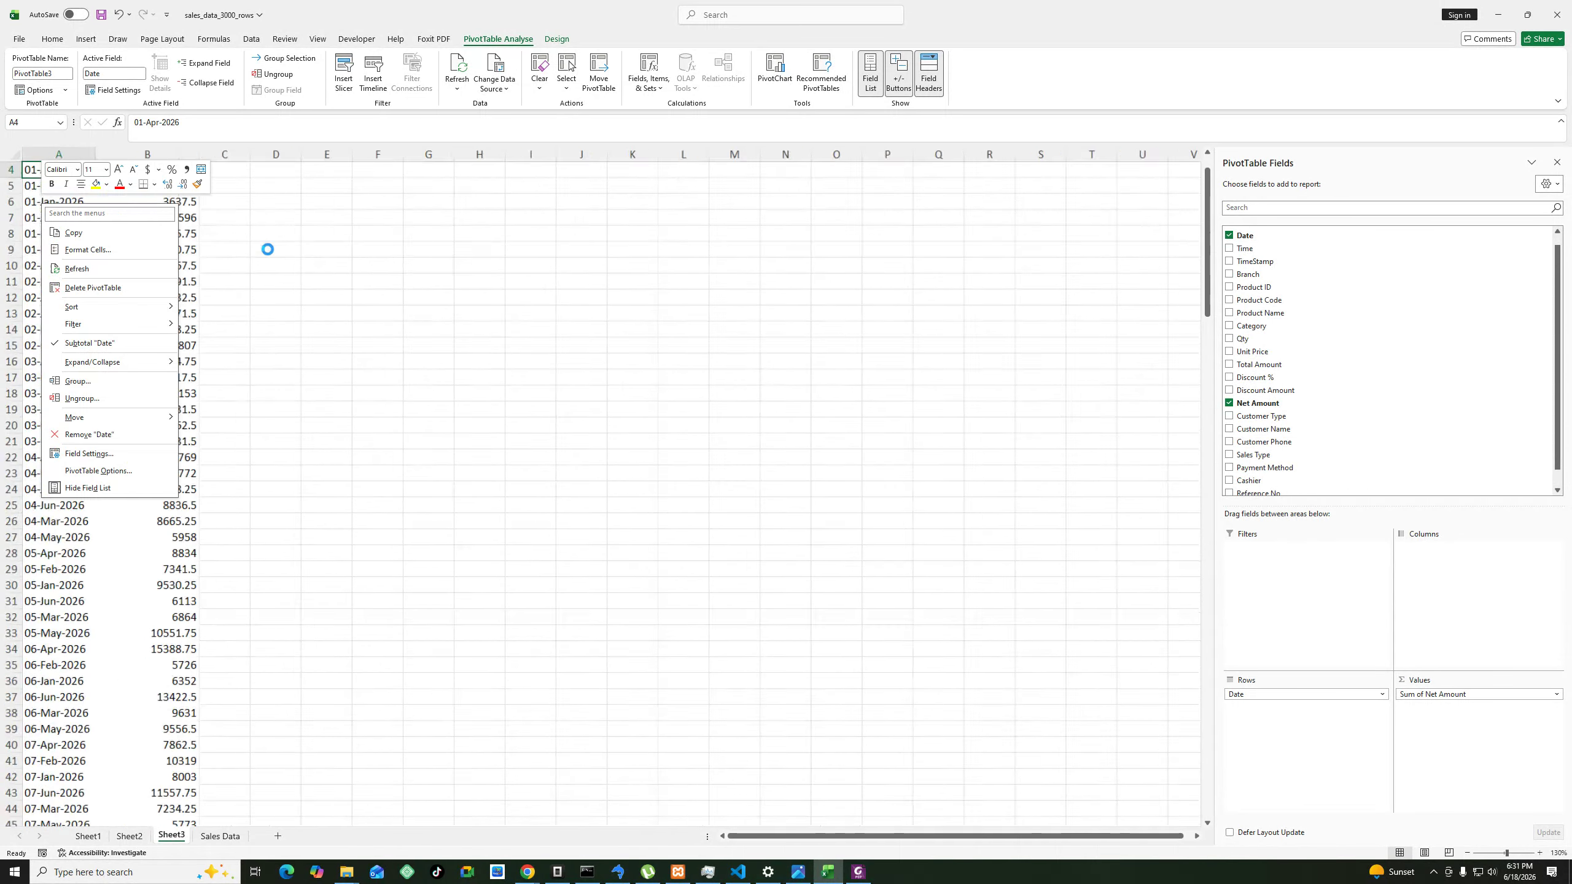
left_click(267, 249)
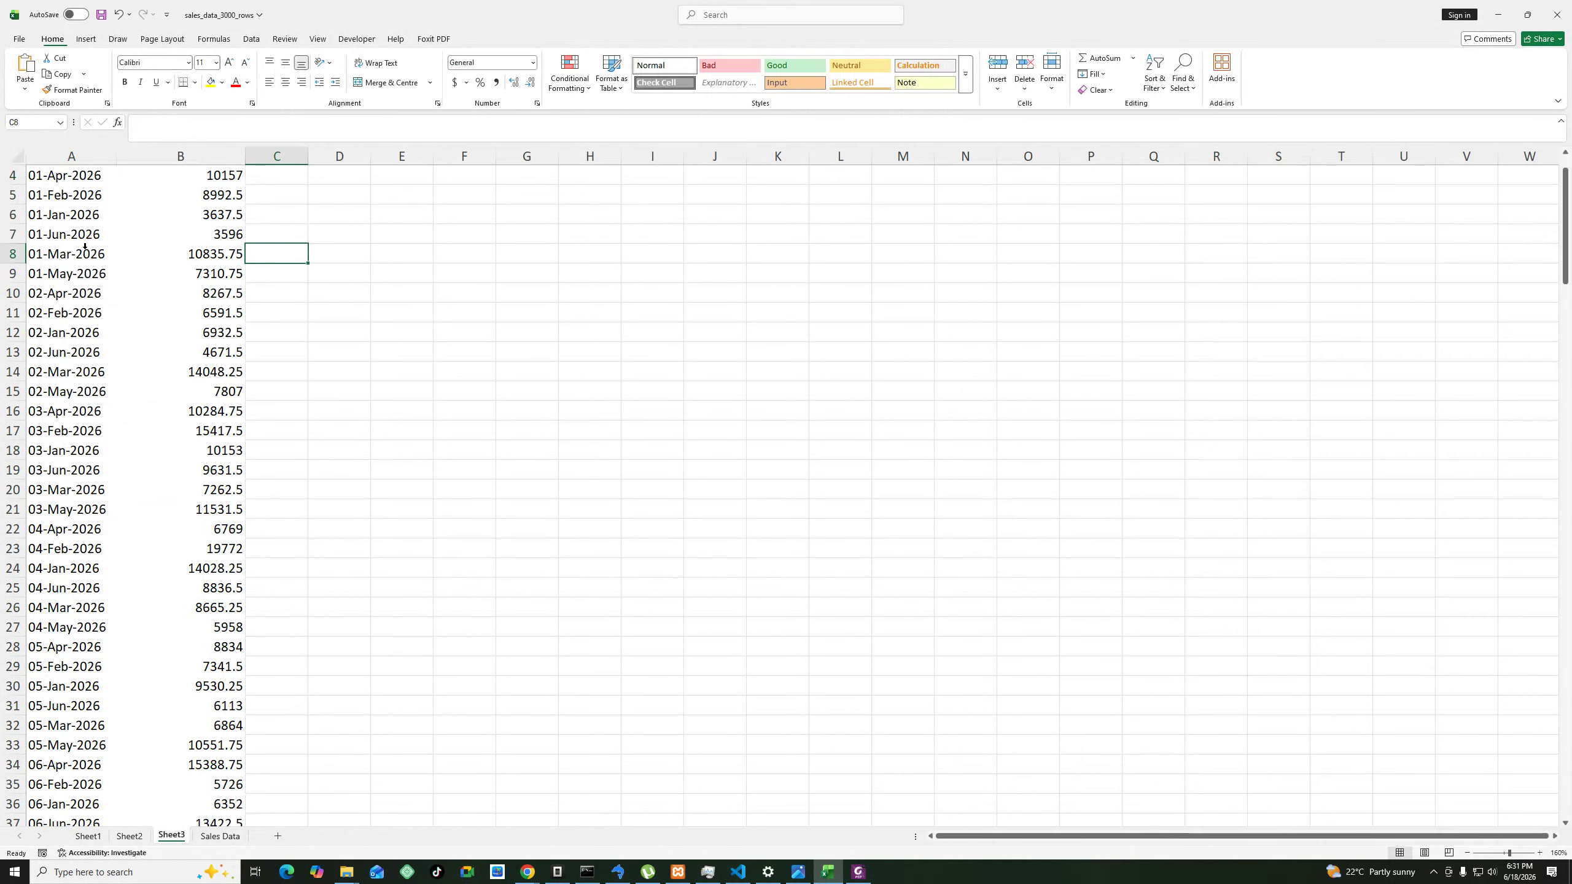
scroll(55, 251, "up", 1)
left_click(60, 237)
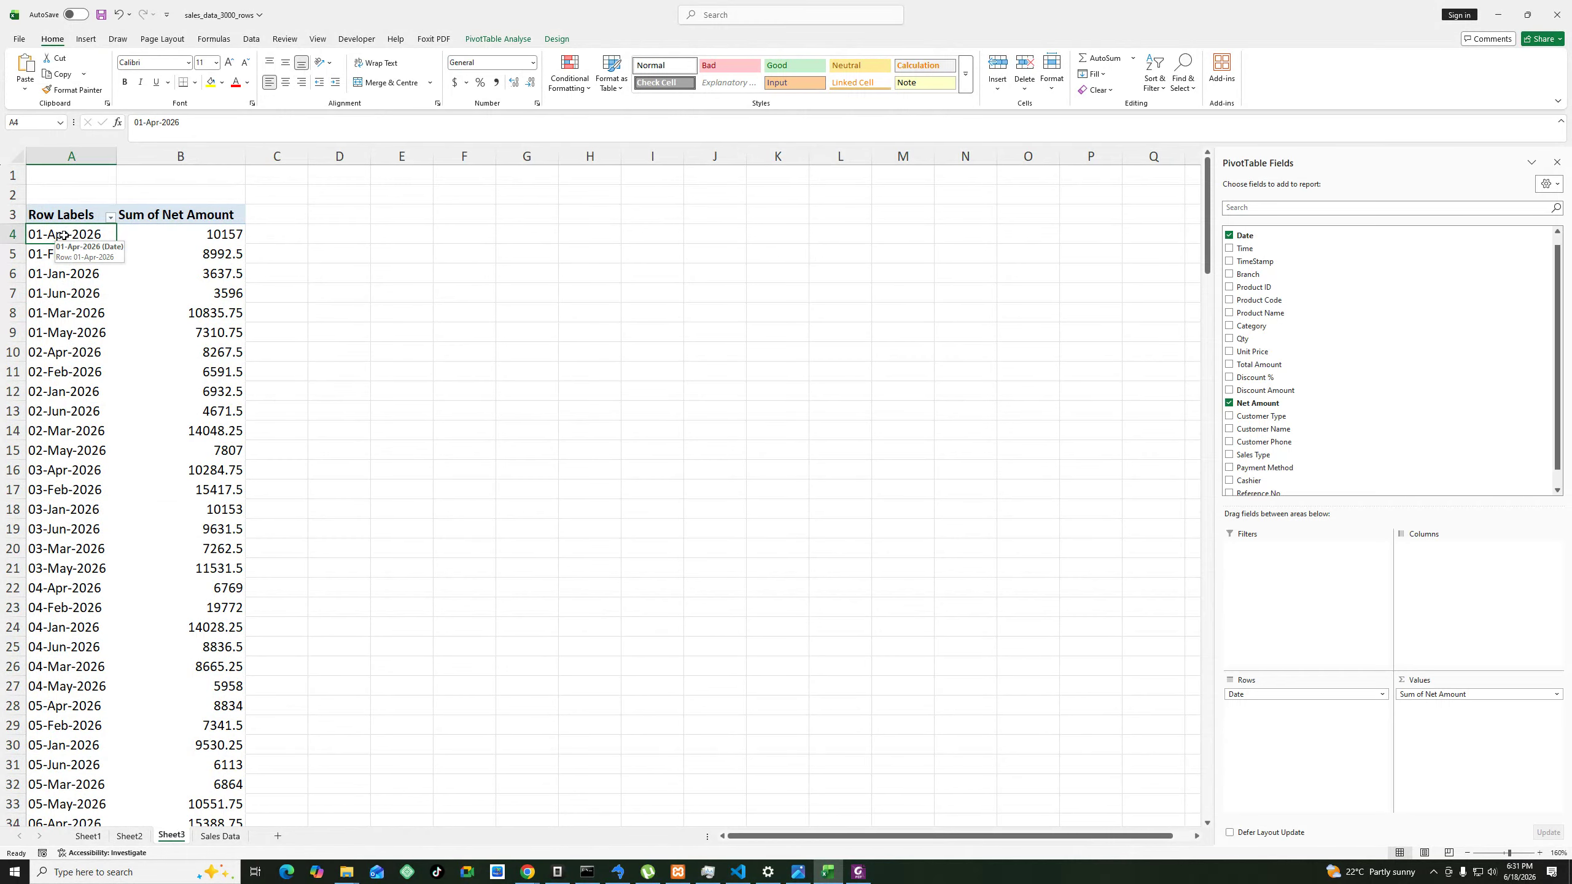
right_click(65, 236)
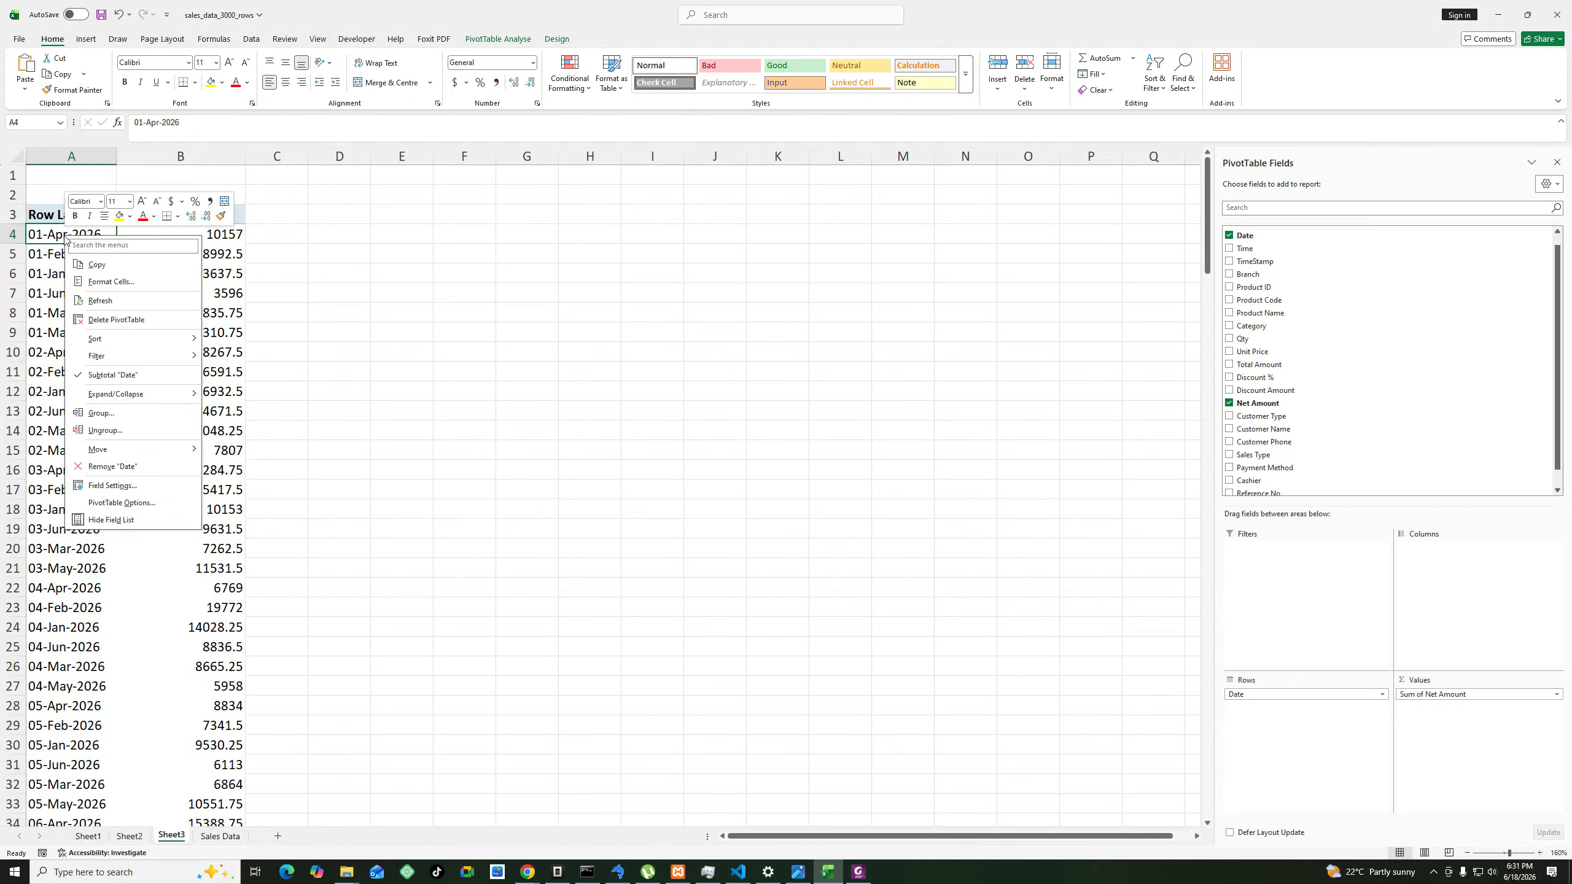
left_click(127, 431)
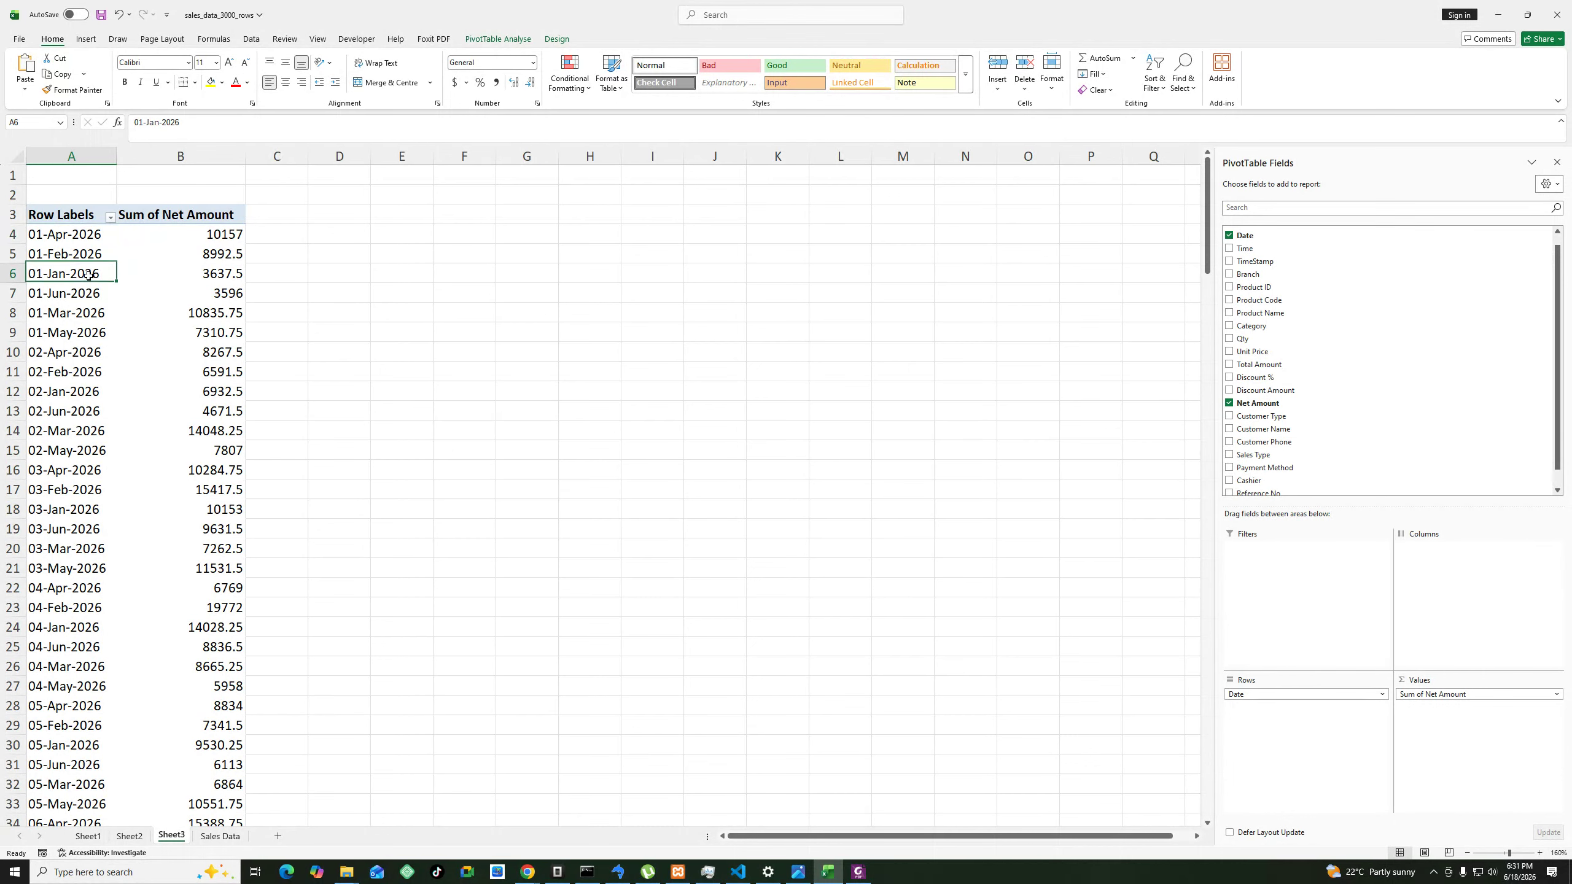
right_click(85, 242)
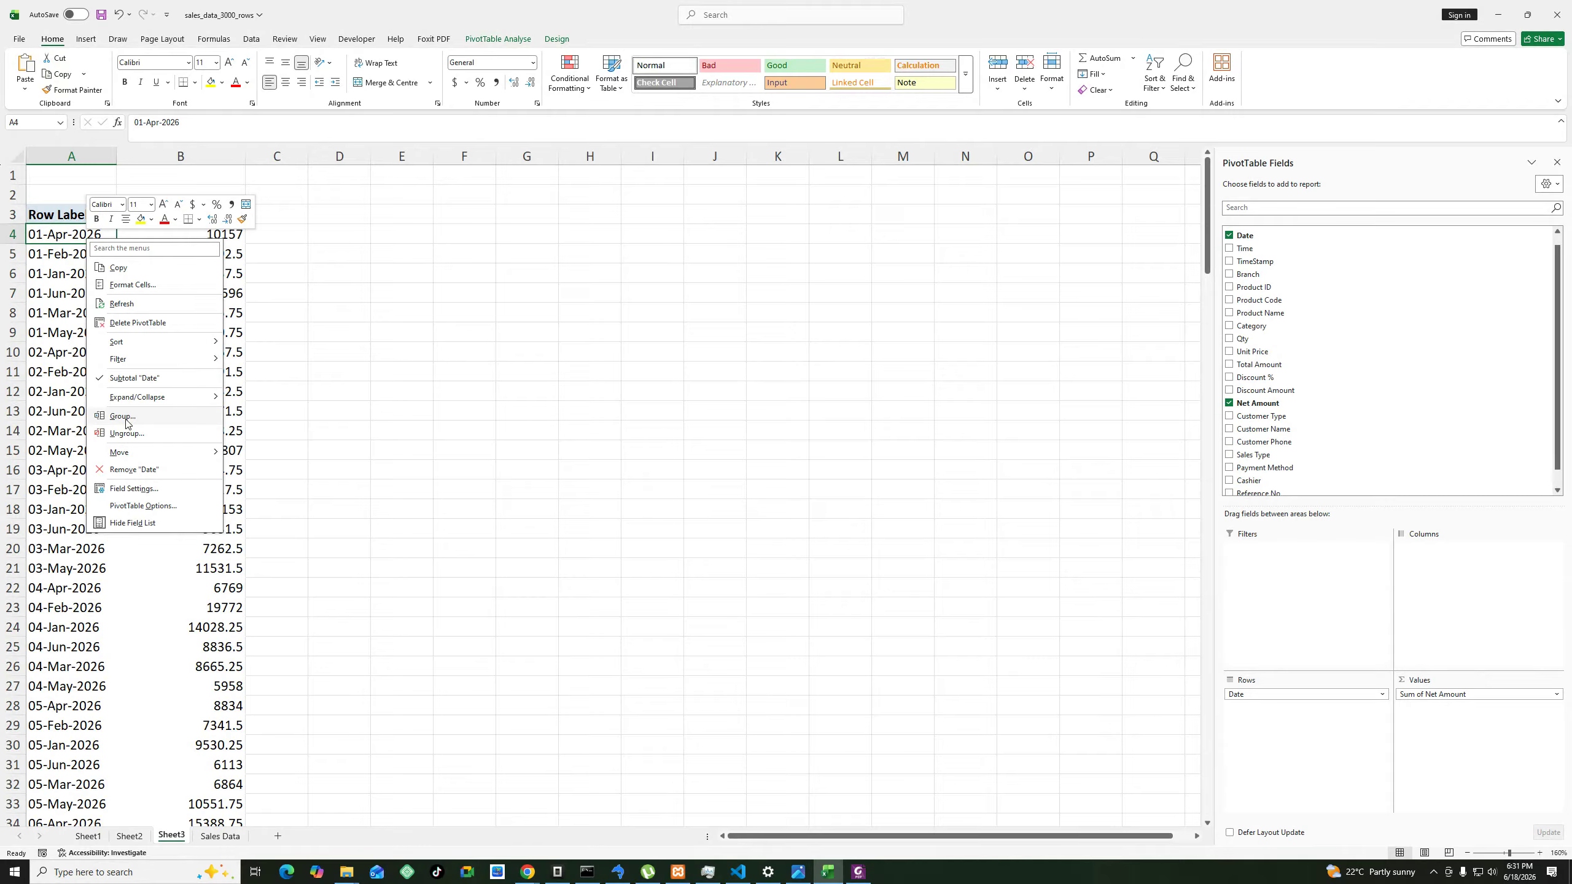
left_click(127, 422)
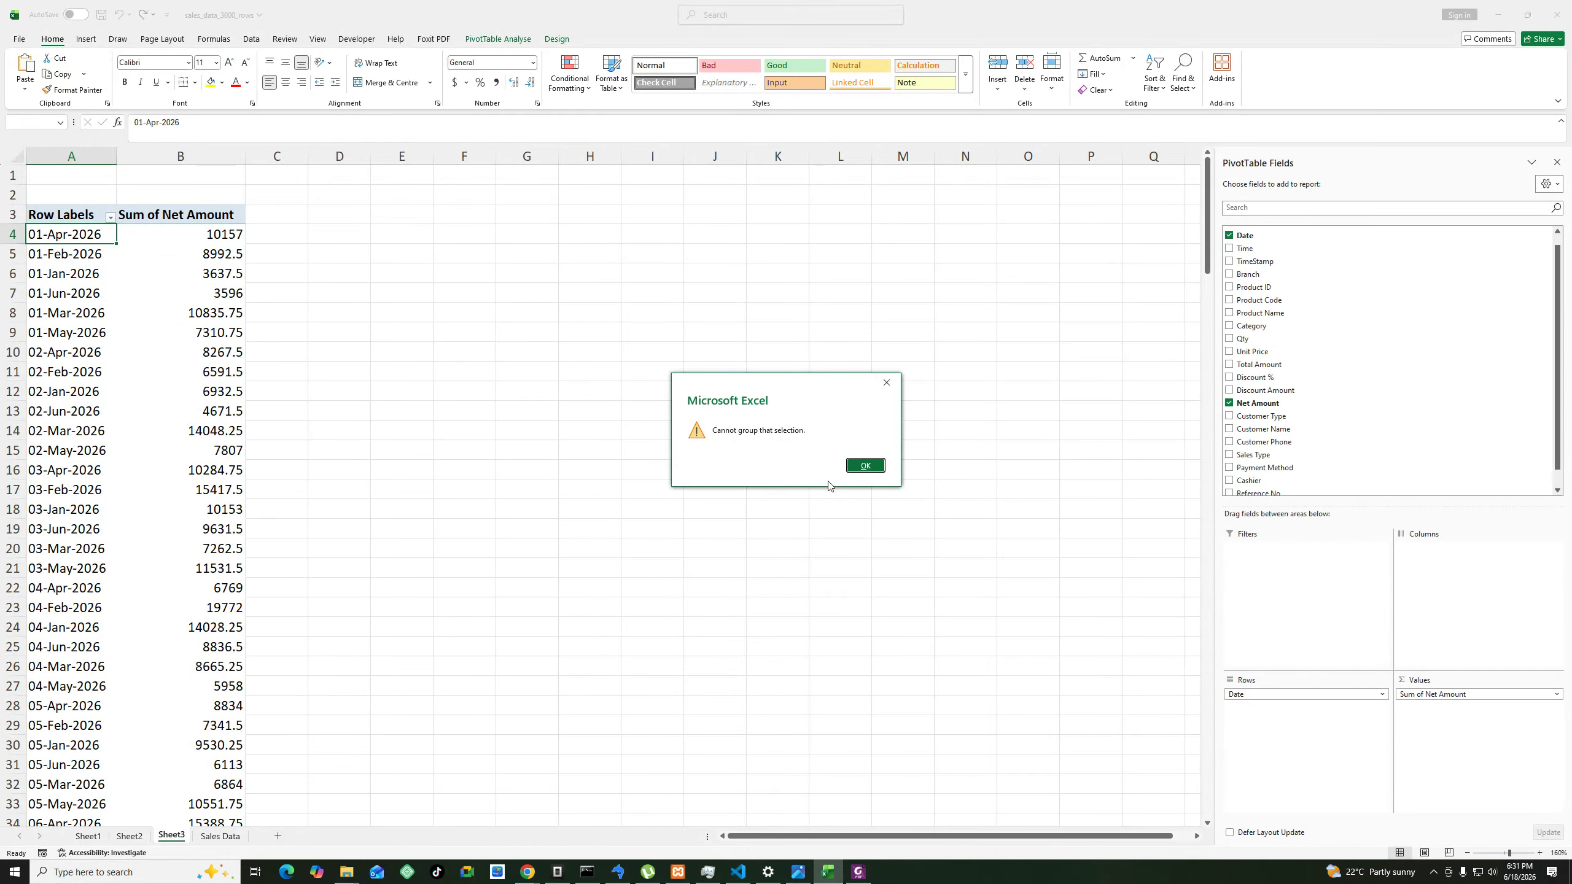
left_click(865, 465)
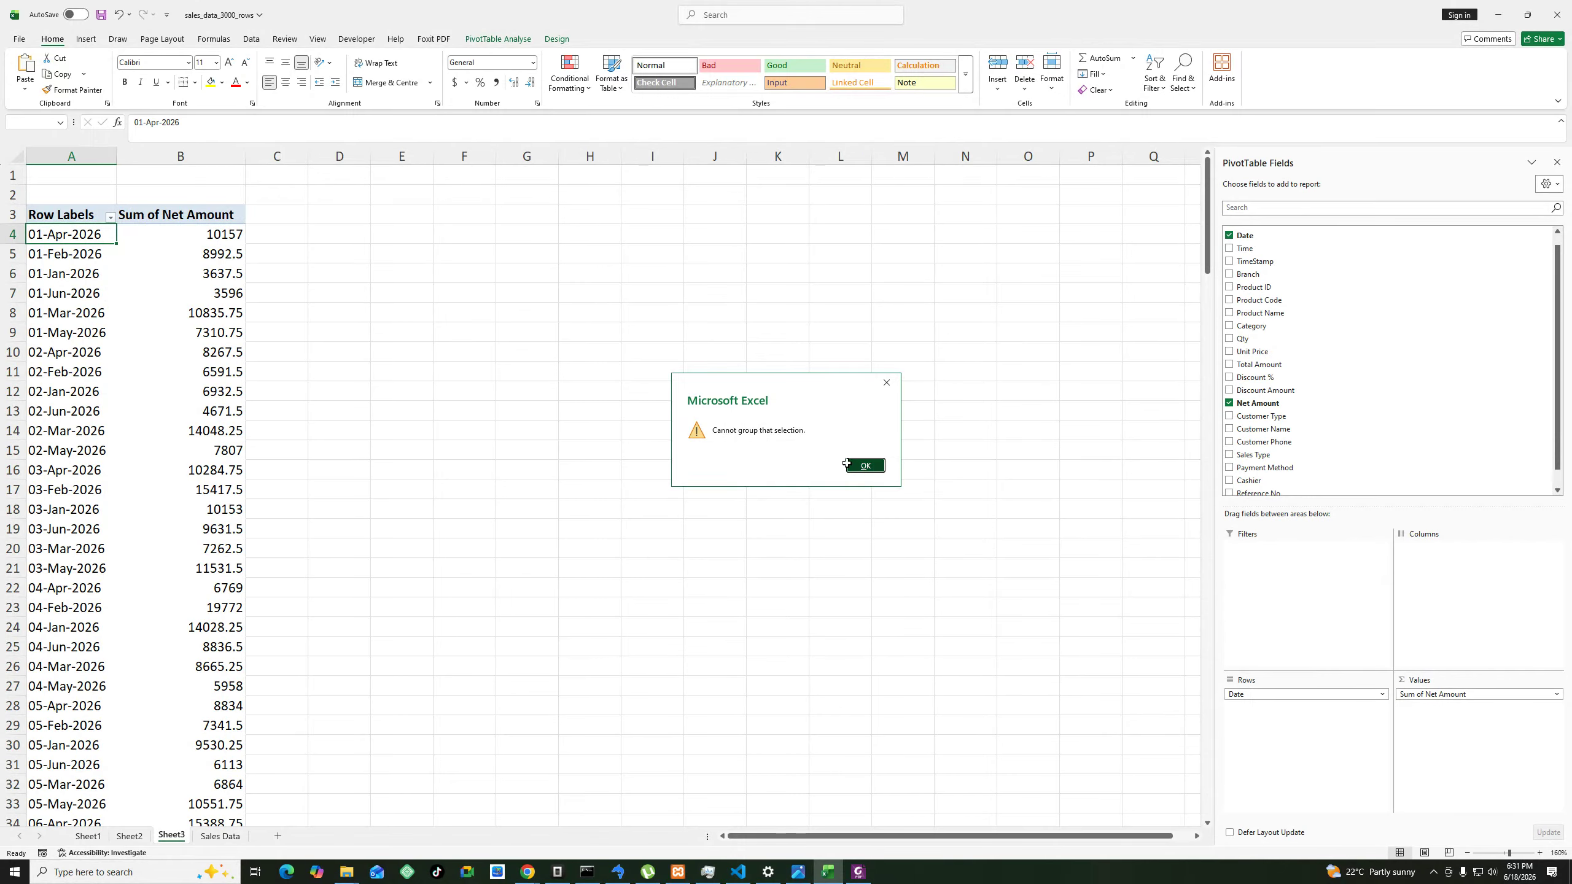
Look through the dates offered in the filter list of the PivotTable's row labels, leaving the filter unapplied.
left_click(111, 217)
scroll(157, 378, "down", 2)
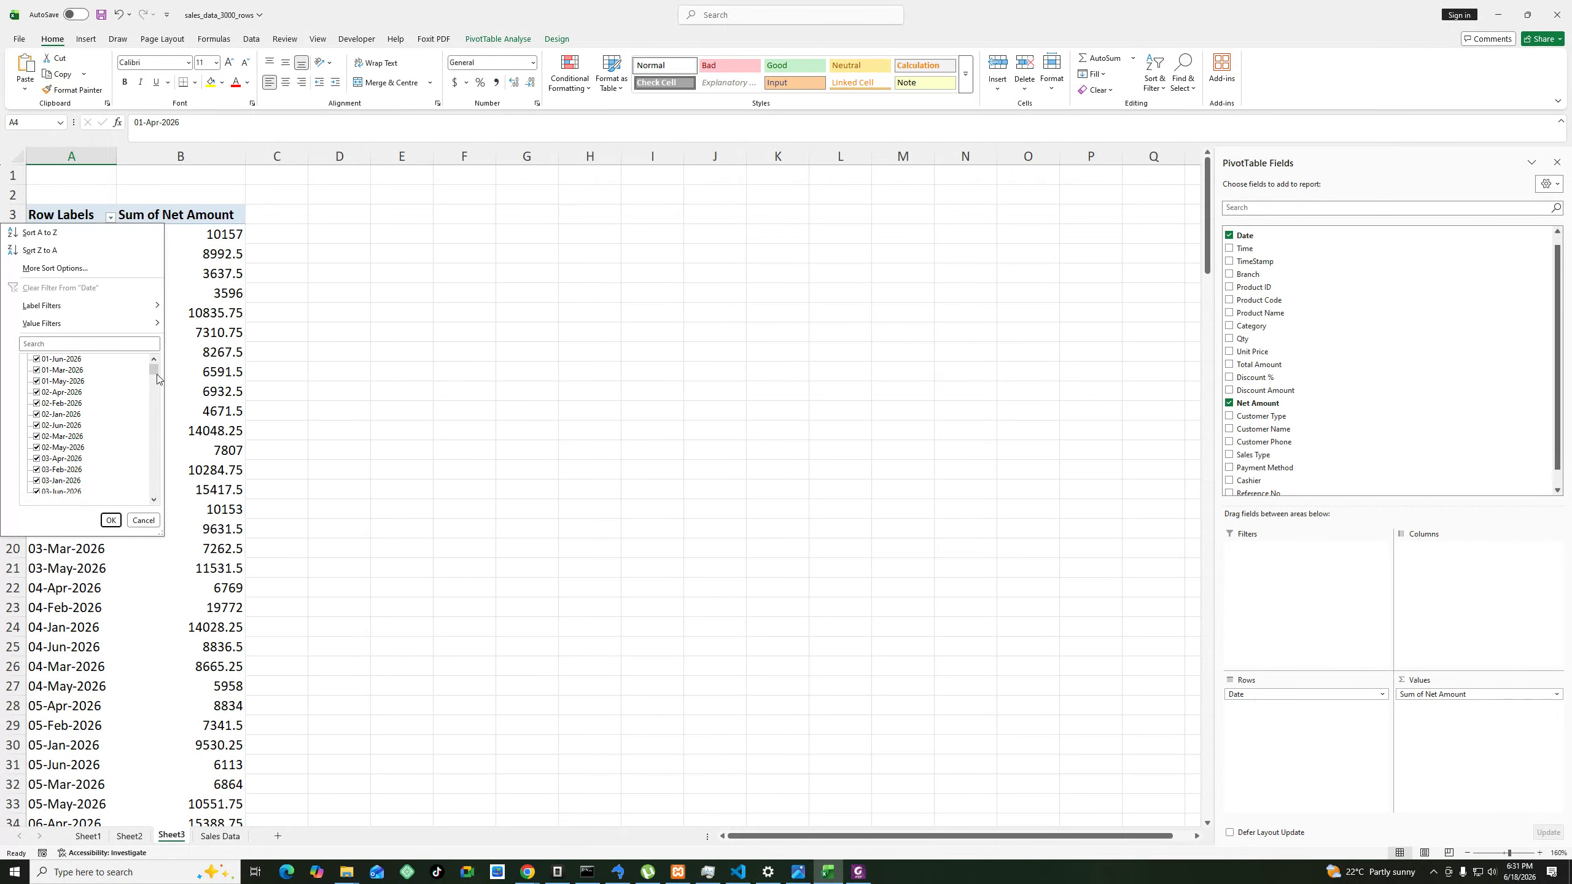
left_click_drag(157, 376, 172, 506)
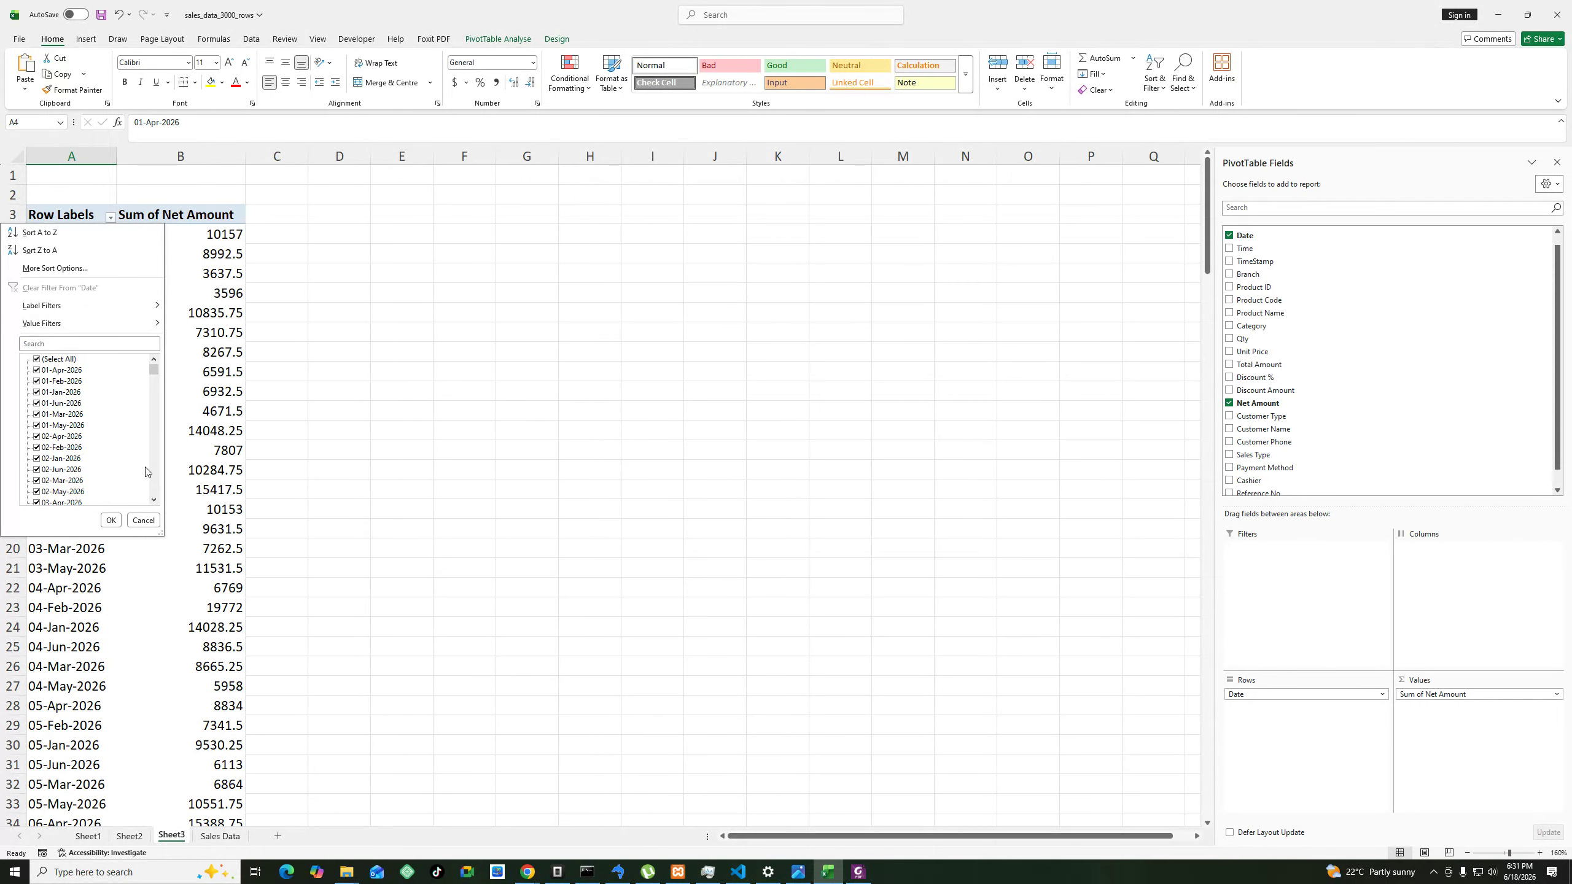
left_click(143, 521)
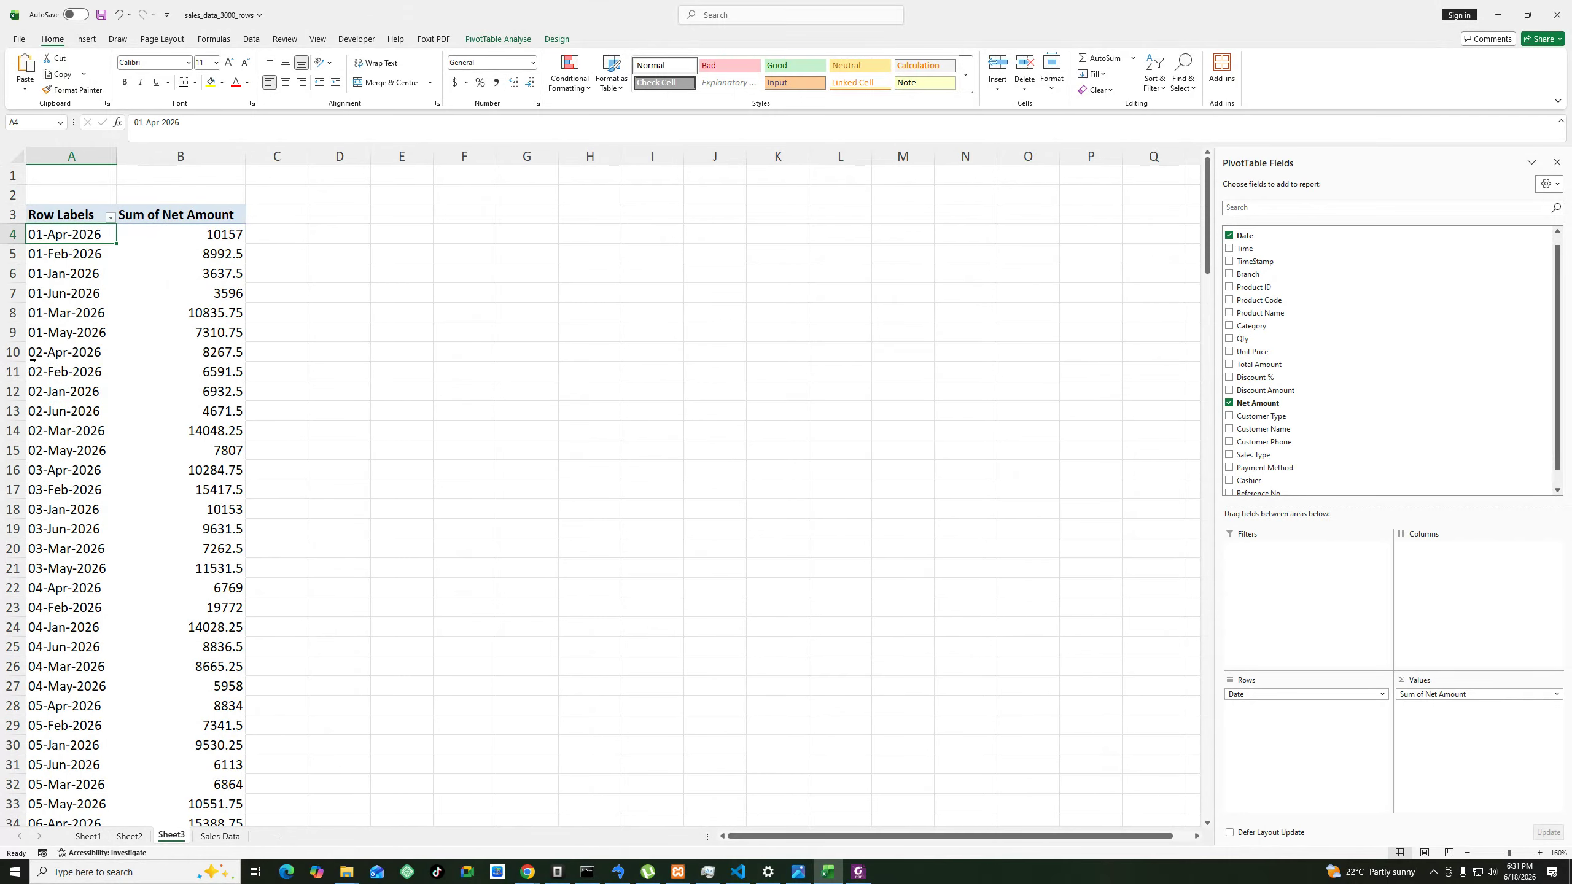
Try again to group the date row labels, first from the 01-Apr-2026 label, and select all the date labels for another attempt.
right_click(86, 235)
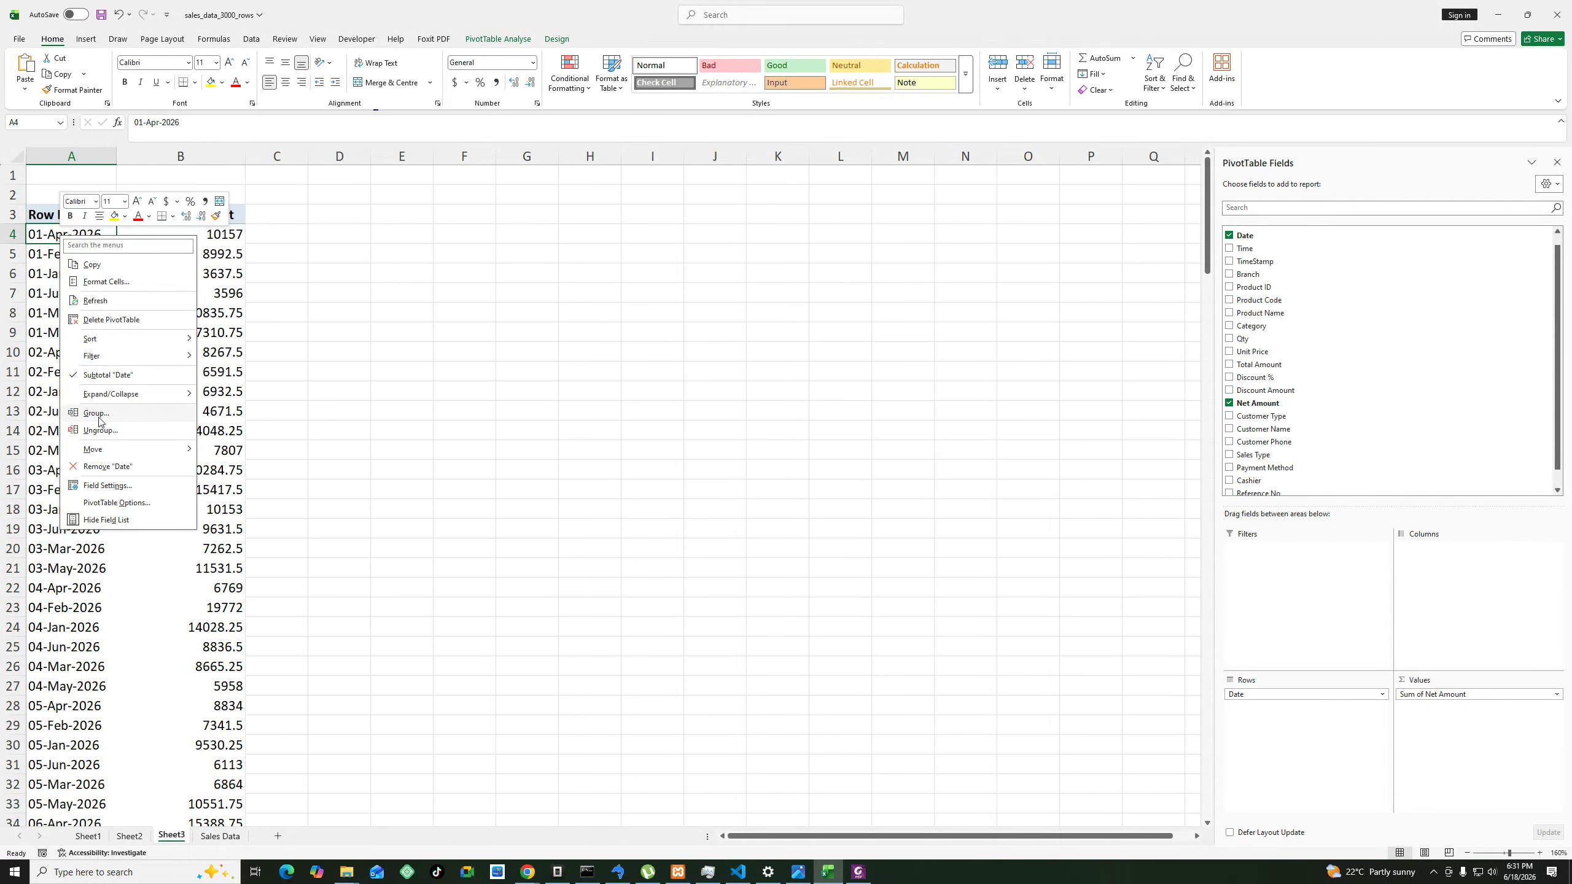
left_click(99, 419)
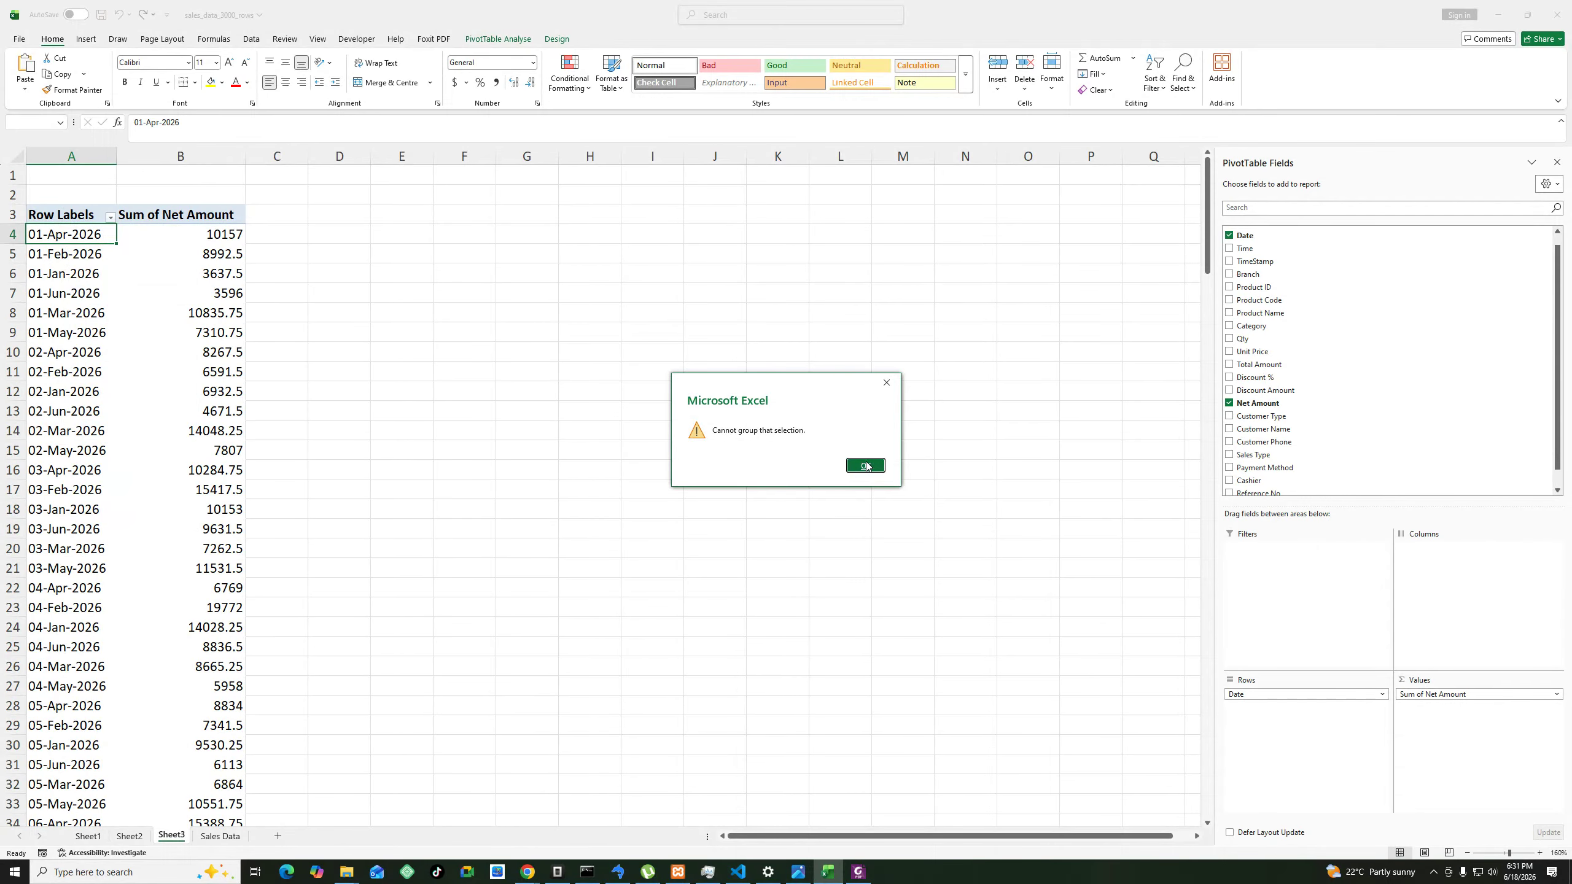
left_click(866, 466)
left_click(152, 250)
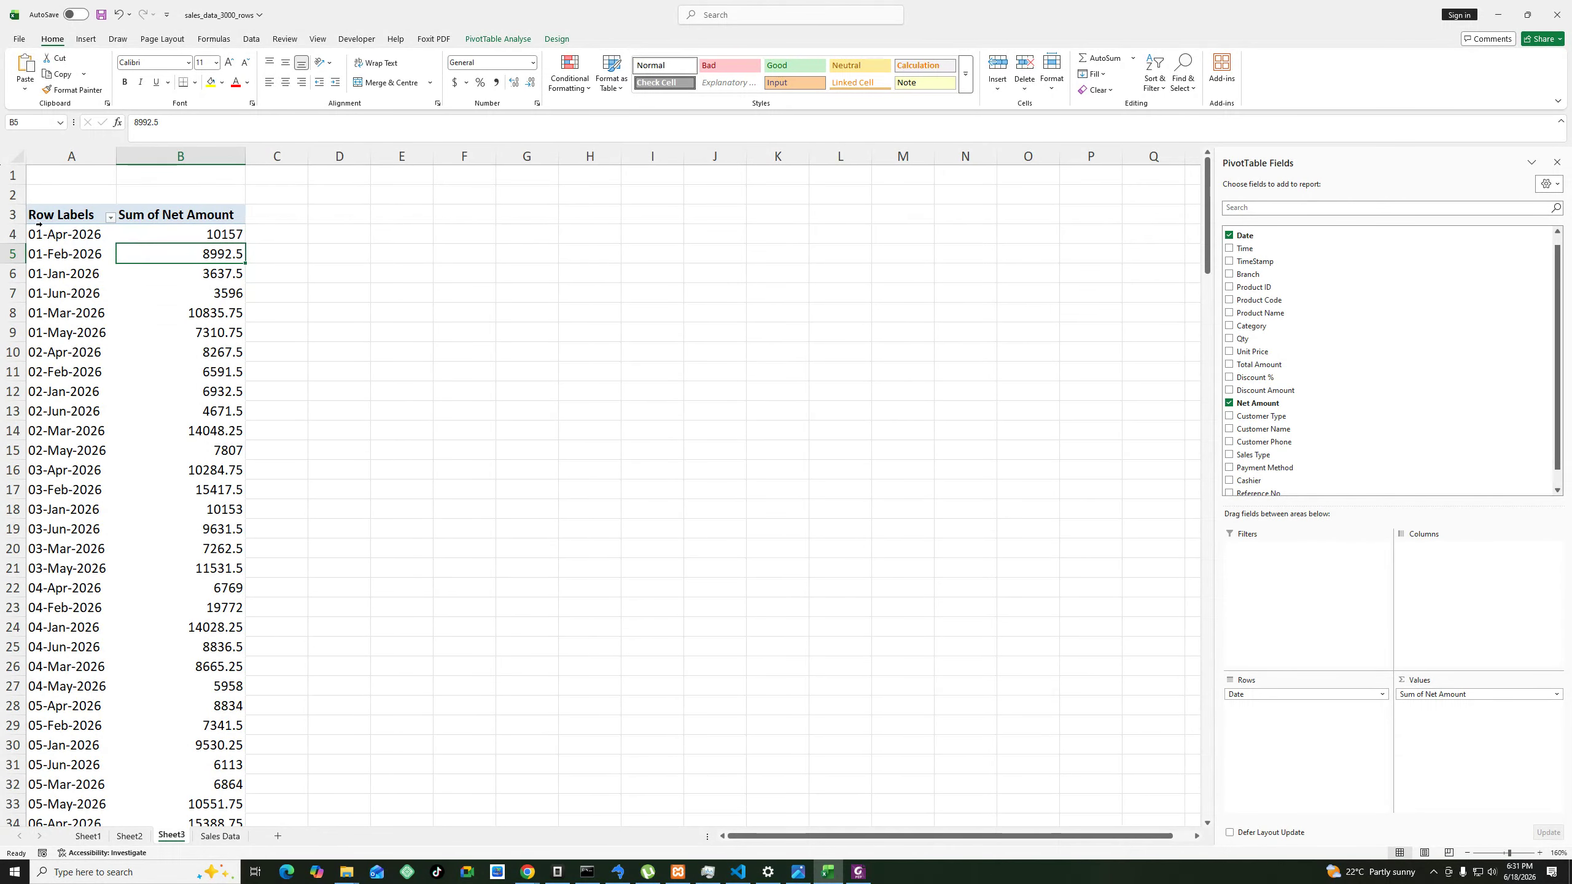
left_click(47, 250)
left_click(85, 228)
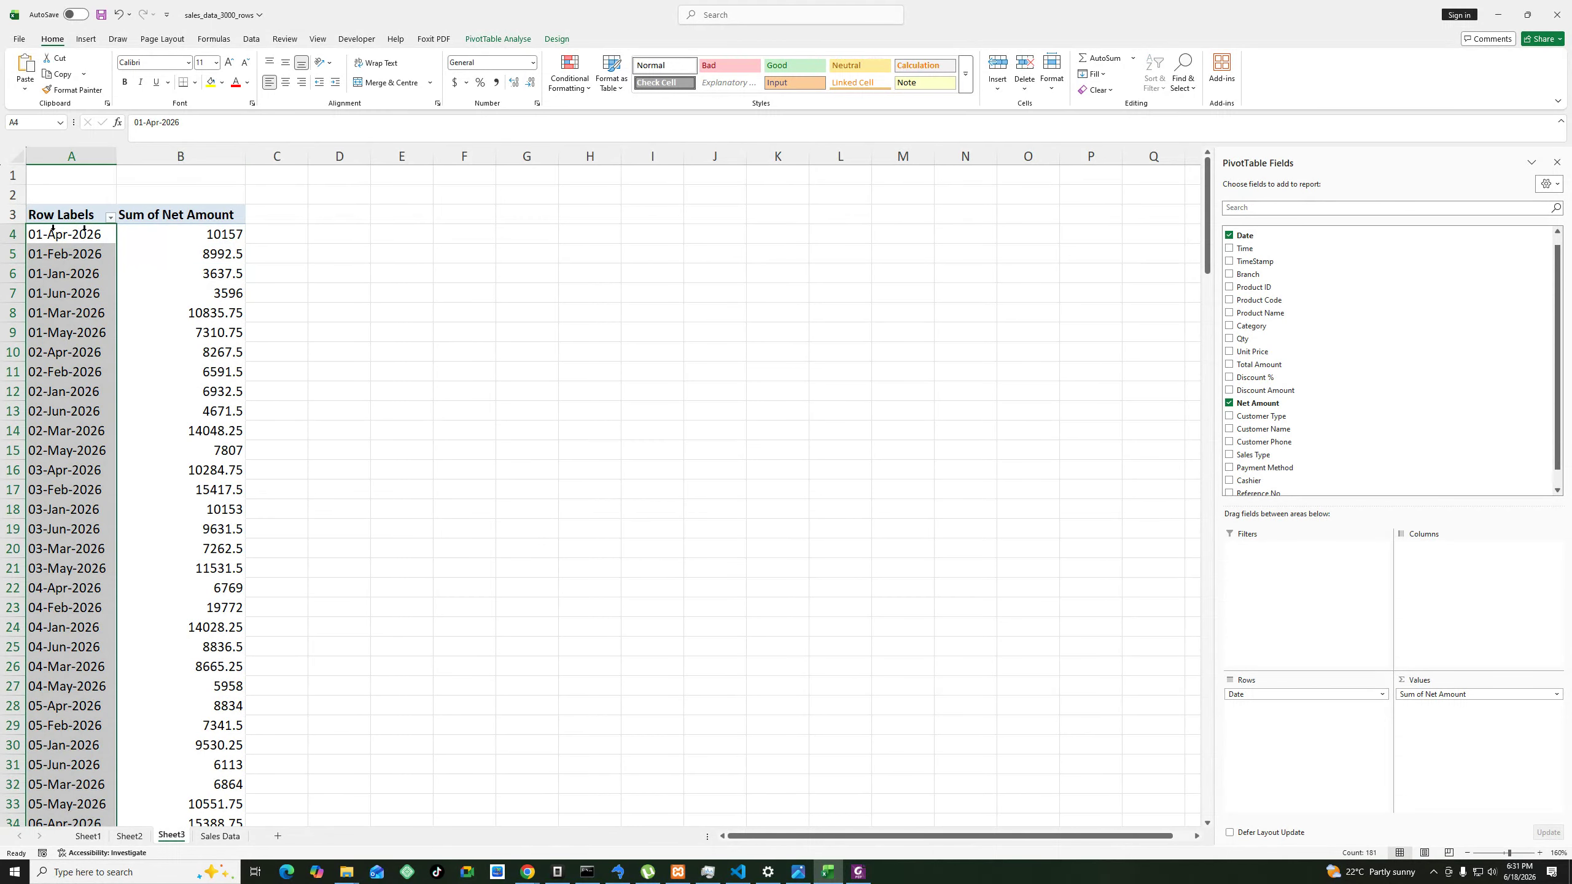
right_click(74, 233)
key("Escape")
right_click(73, 251)
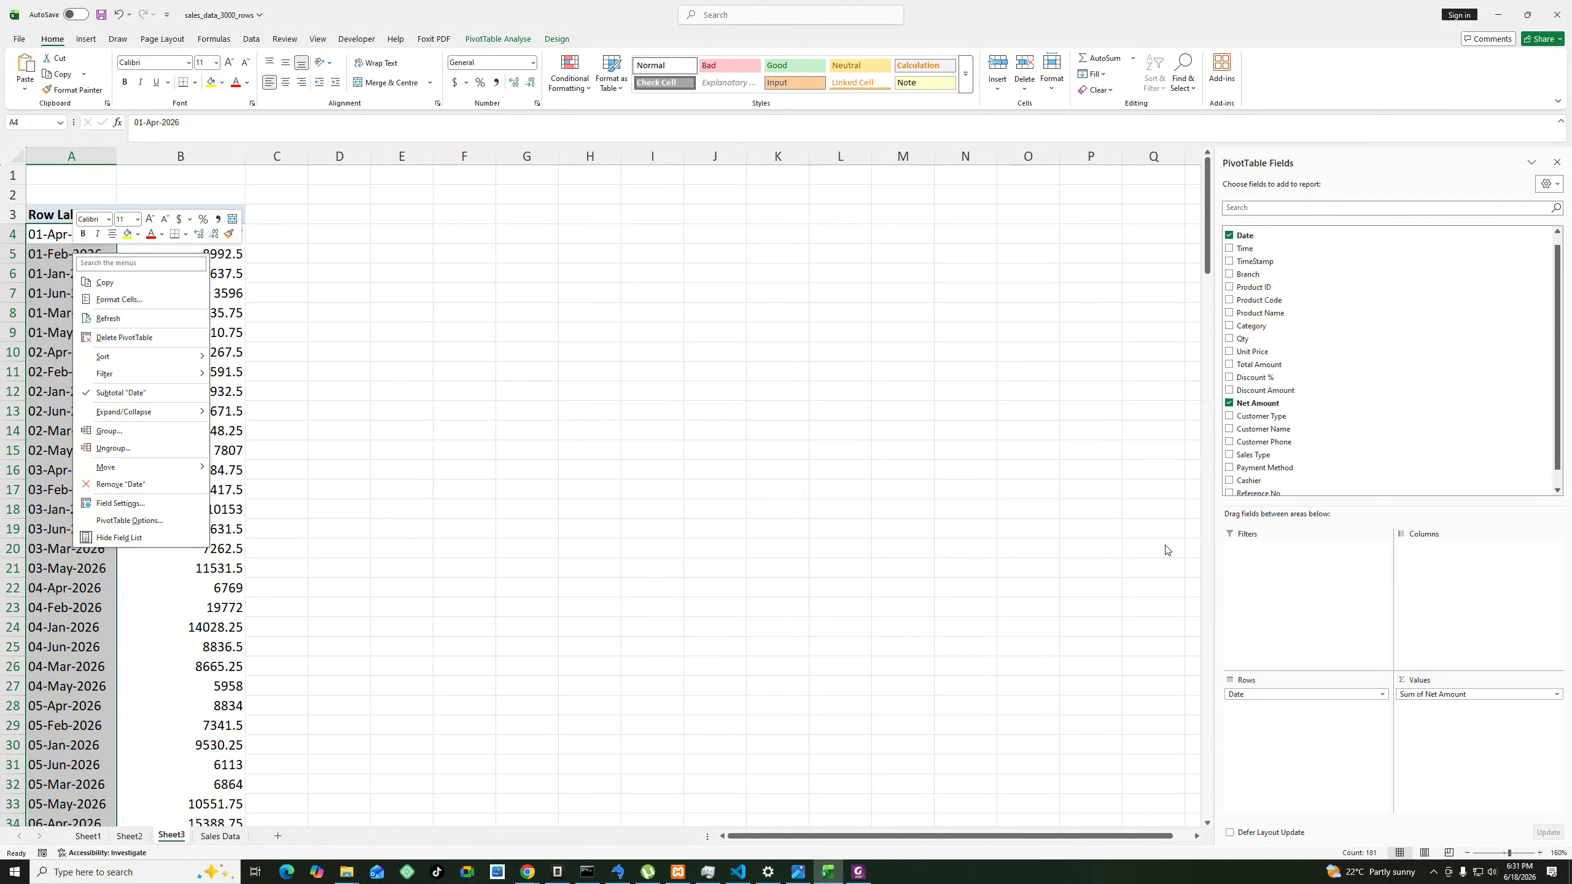
Remove the Date field from the rows of the PivotTable.
left_click_drag(1256, 692, 1264, 433)
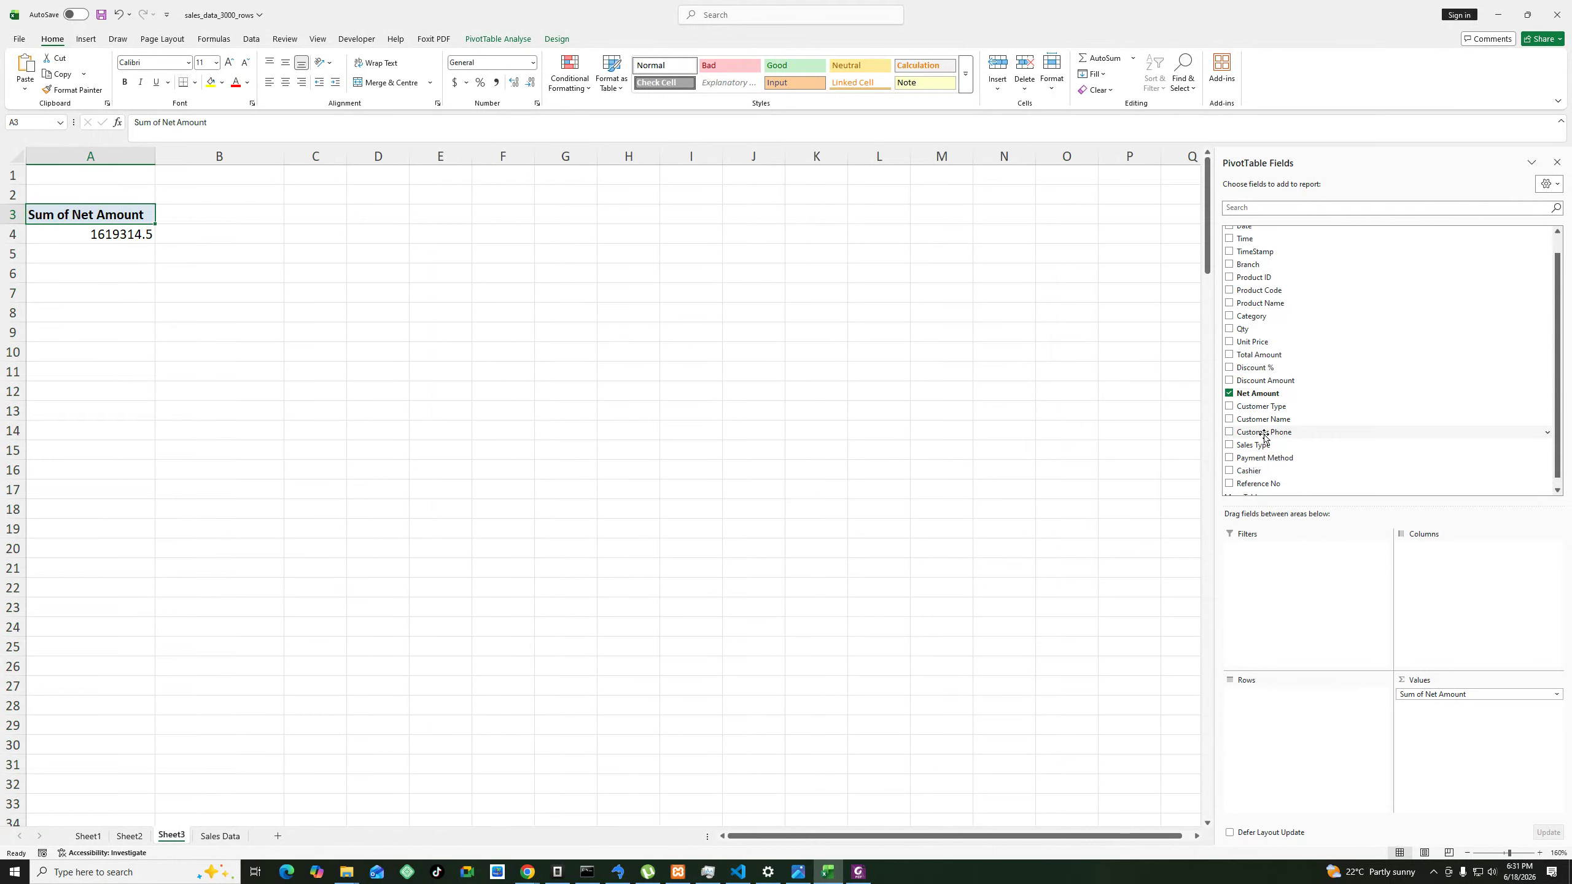
left_click(137, 237)
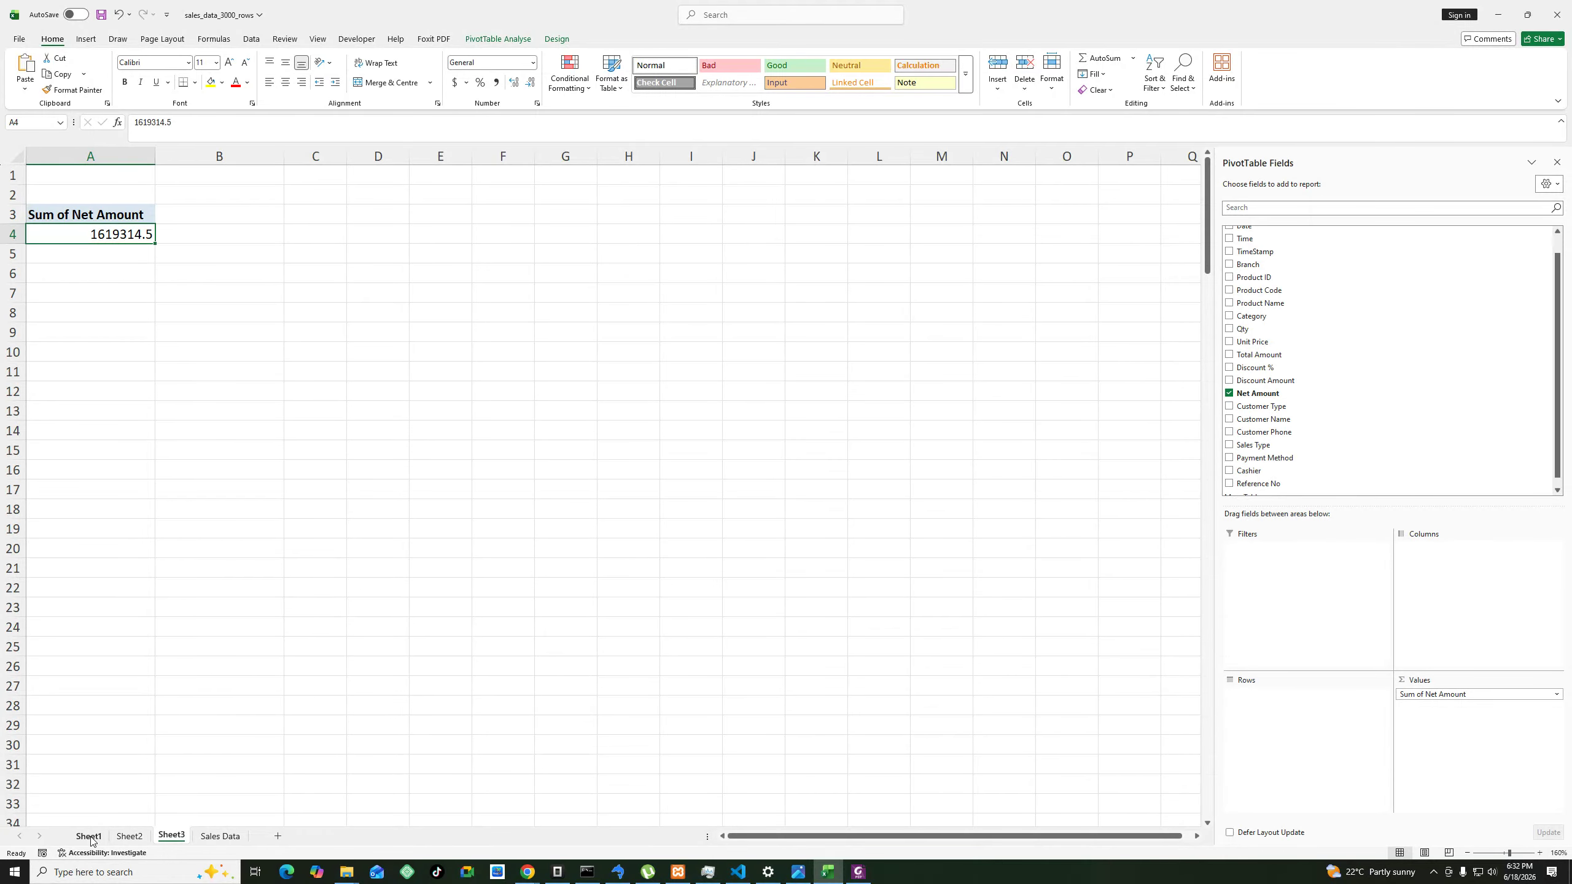
Examine the last records of the Sales Data sheet, including the Date and TimeStamp columns.
left_click(218, 836)
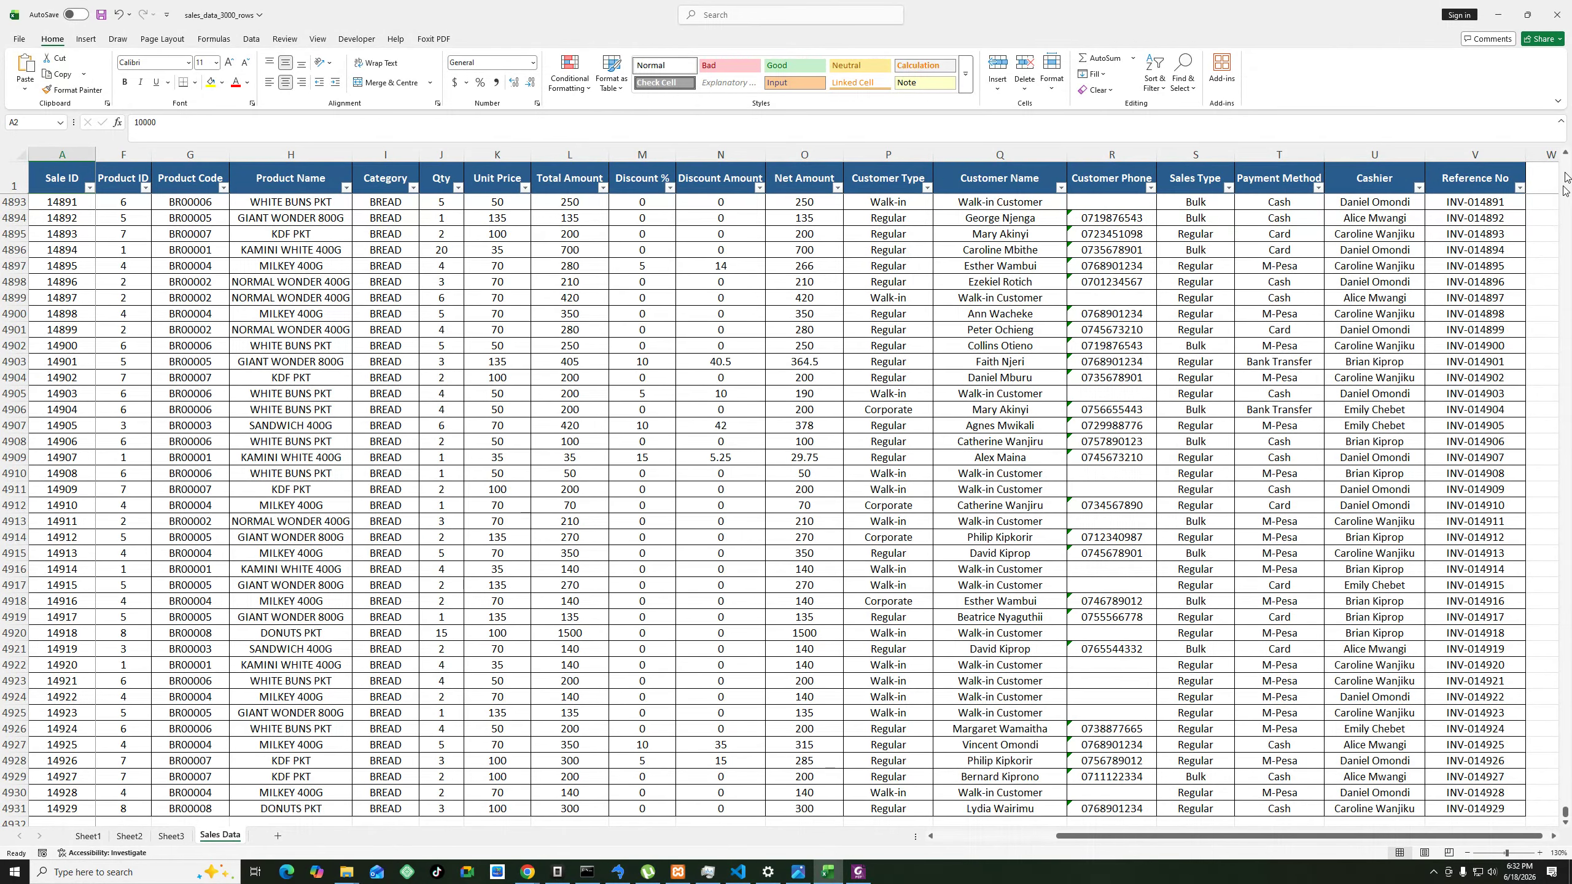
scroll(1564, 812, "up", 1)
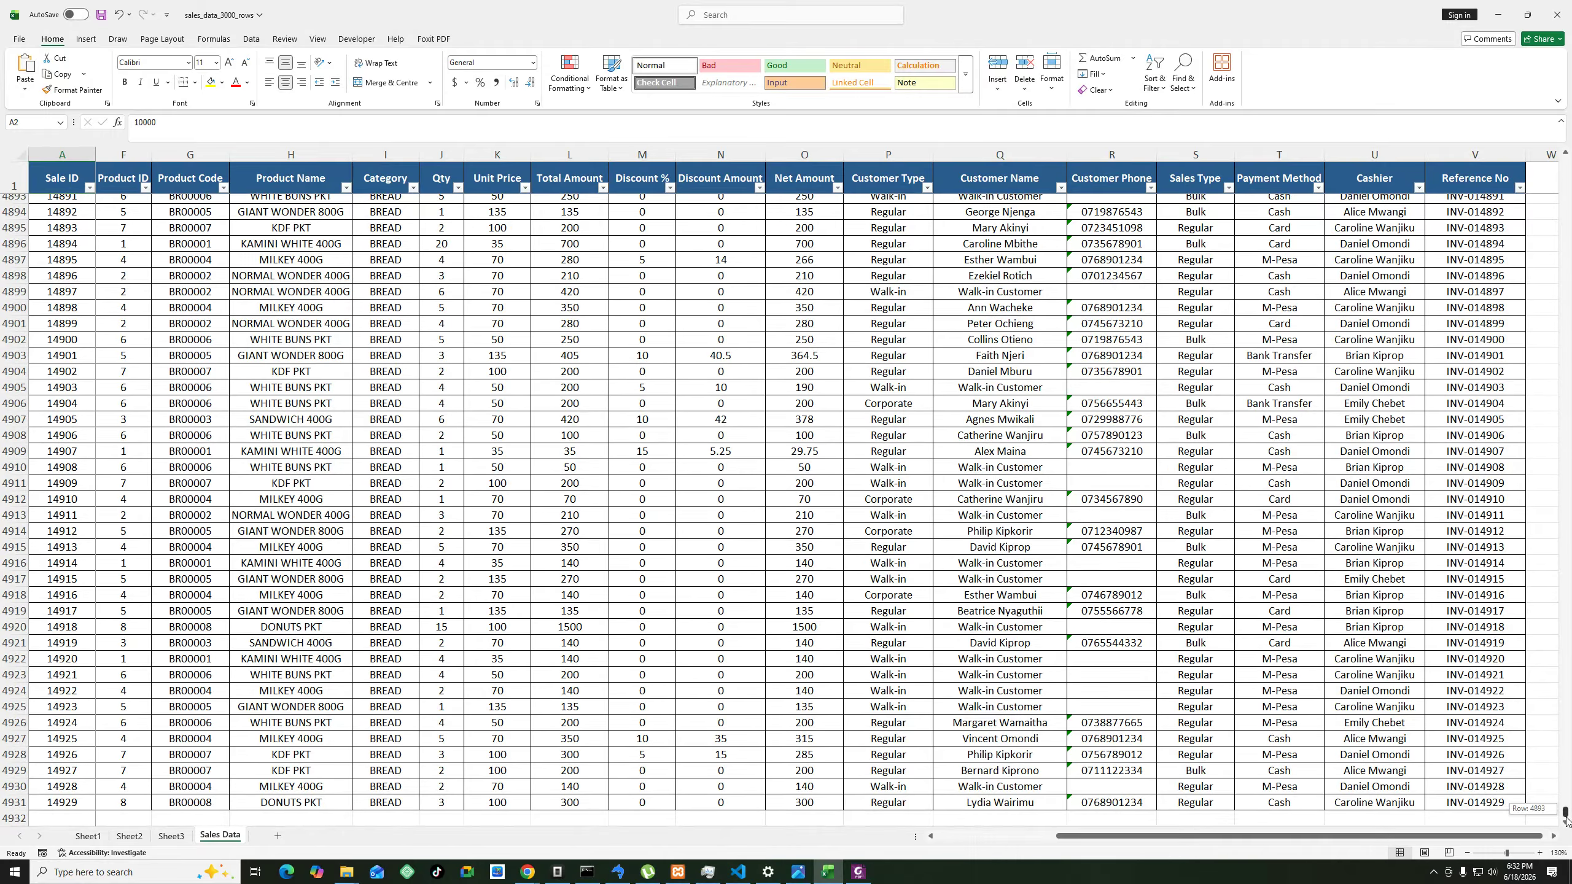
scroll(846, 799, "down", 3)
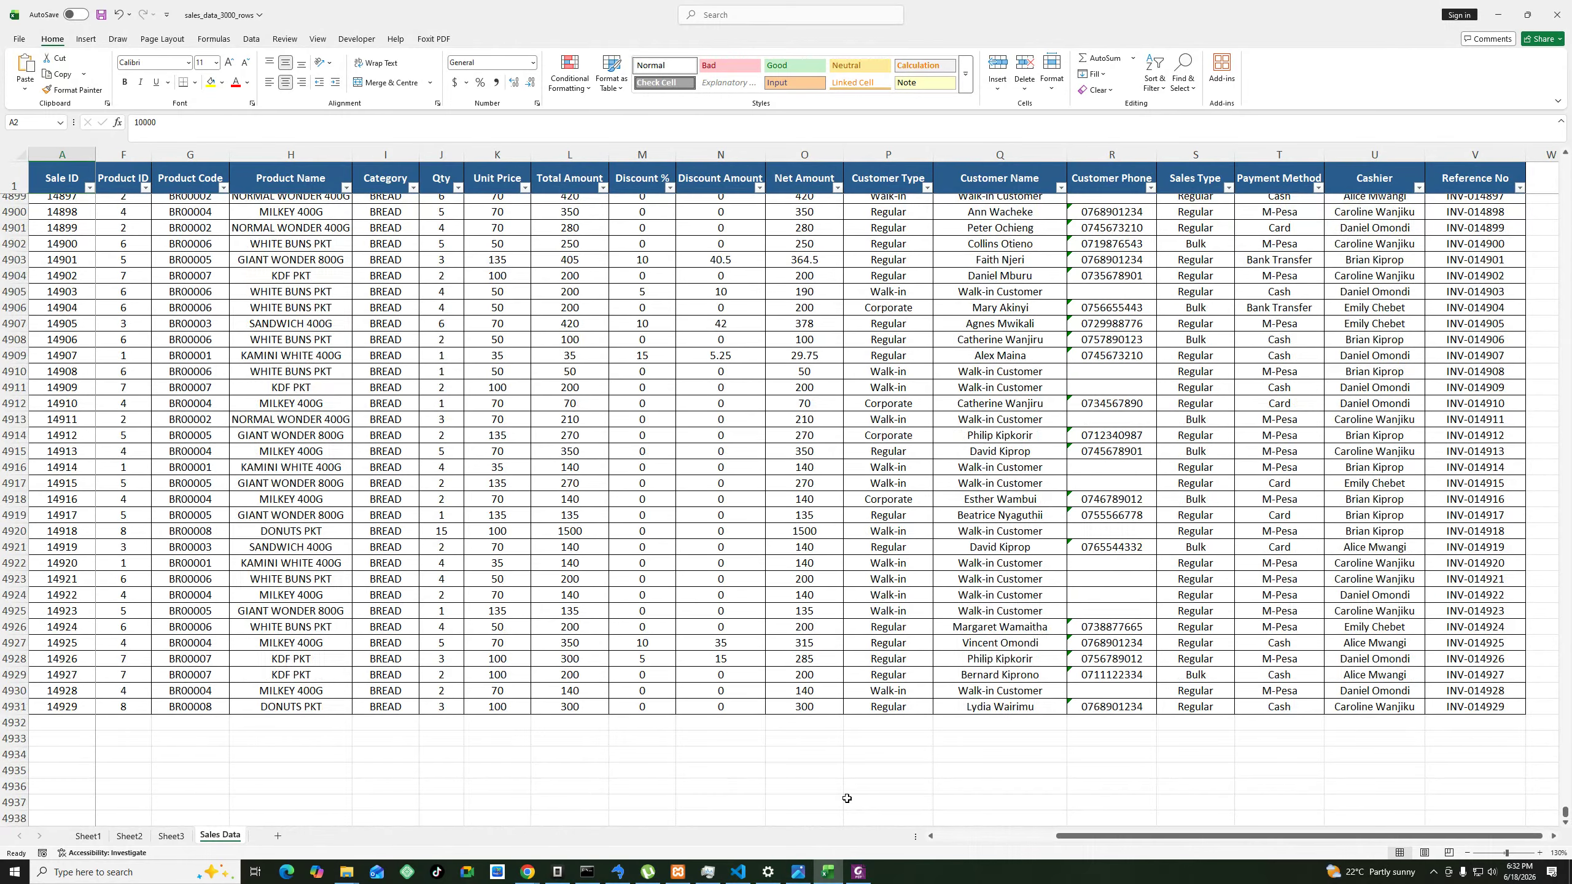
scroll(847, 798, "up", 1)
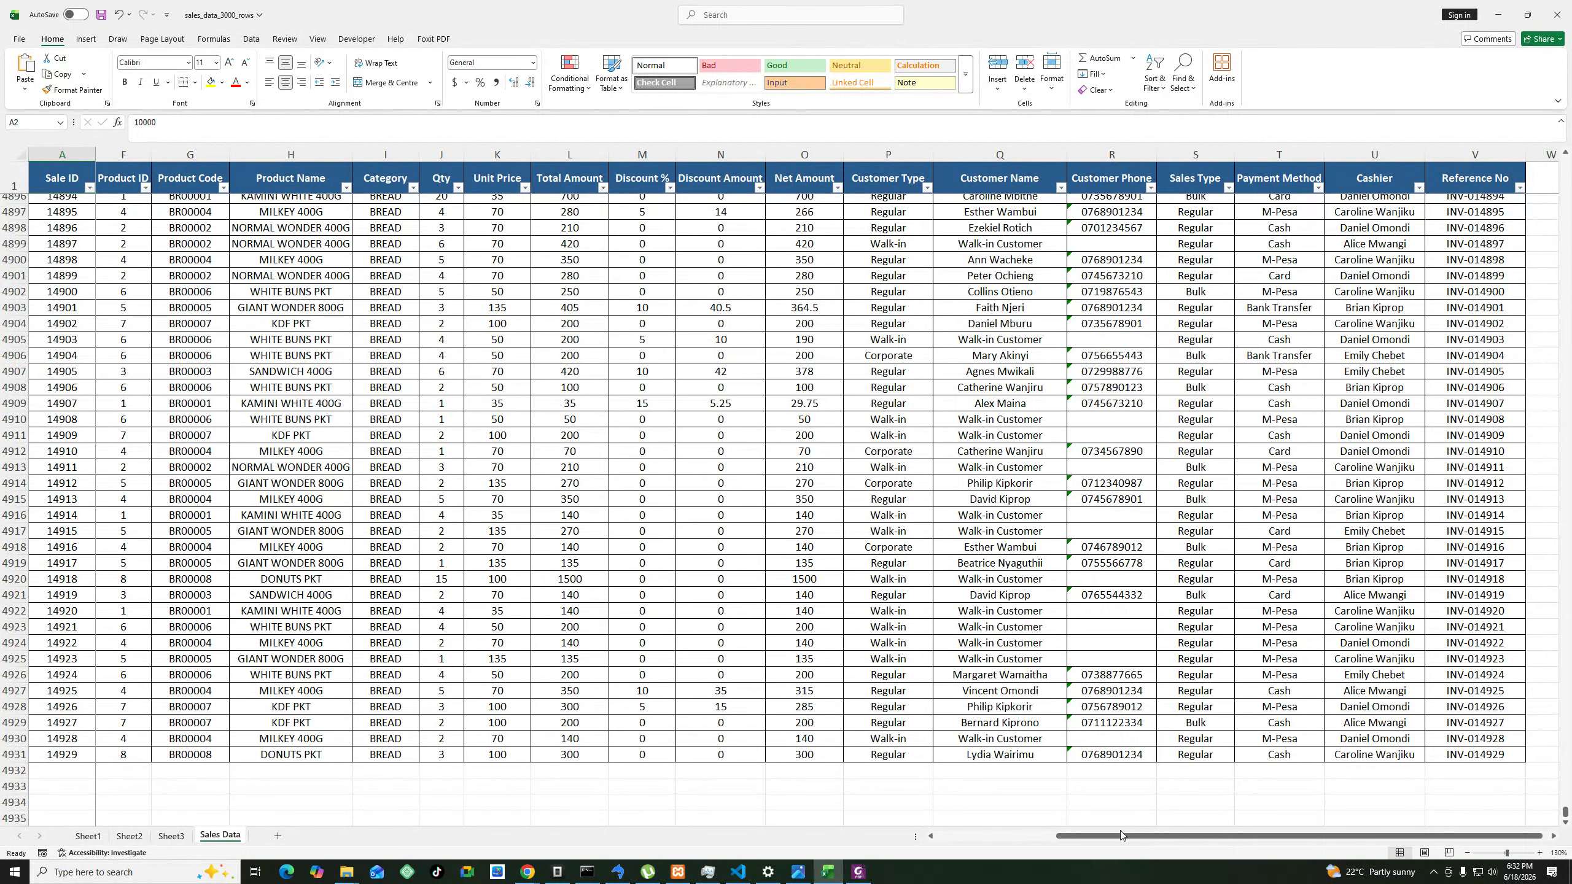
left_click_drag(1059, 841, 940, 843)
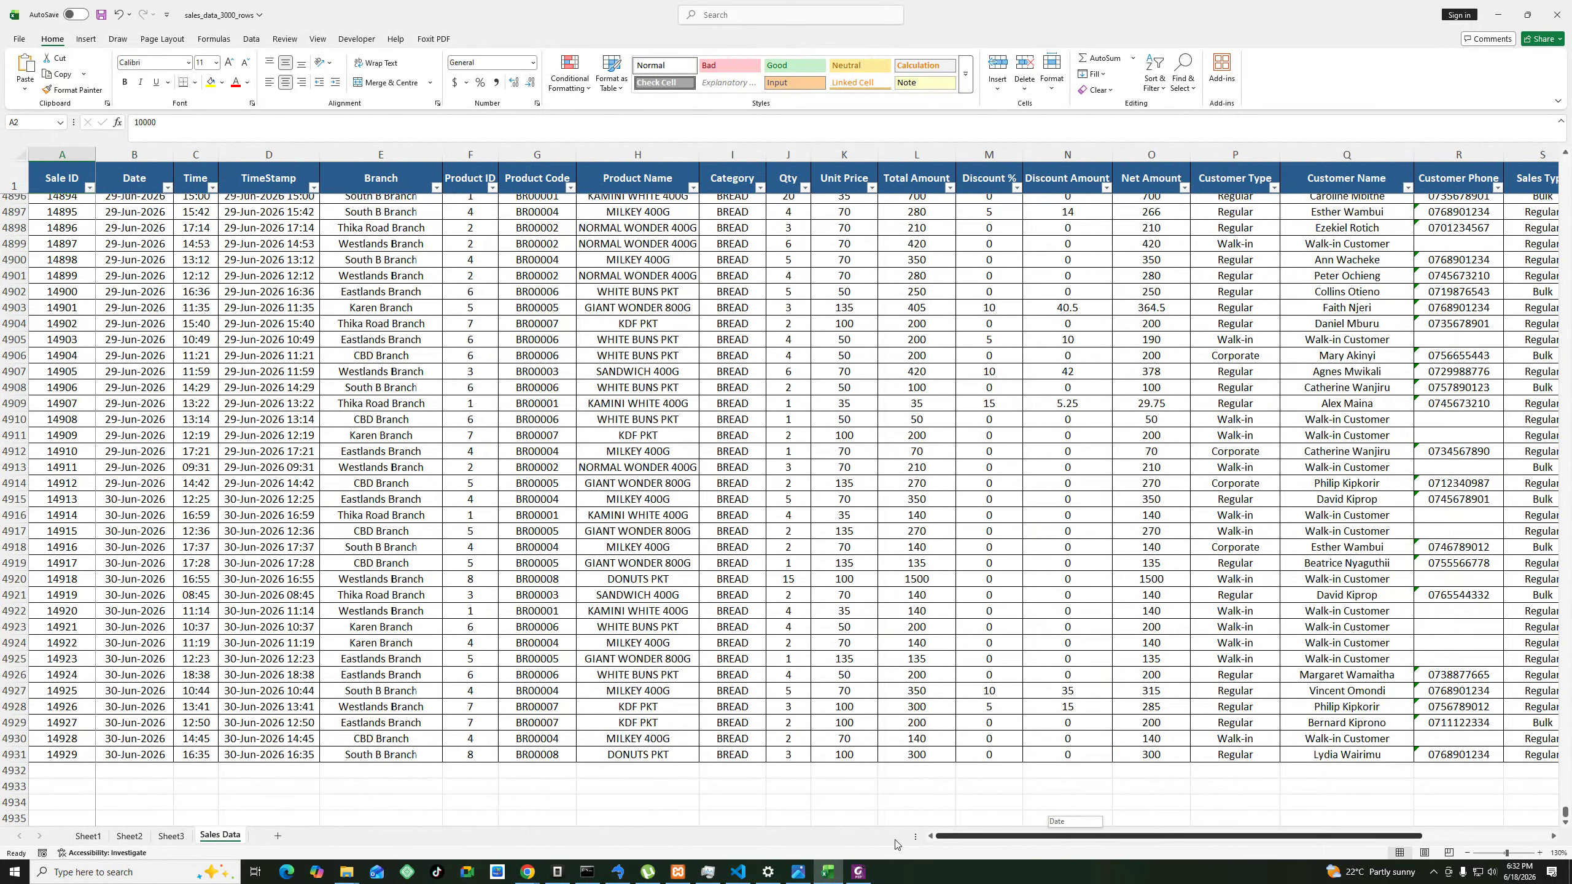
left_click_drag(895, 843, 895, 844)
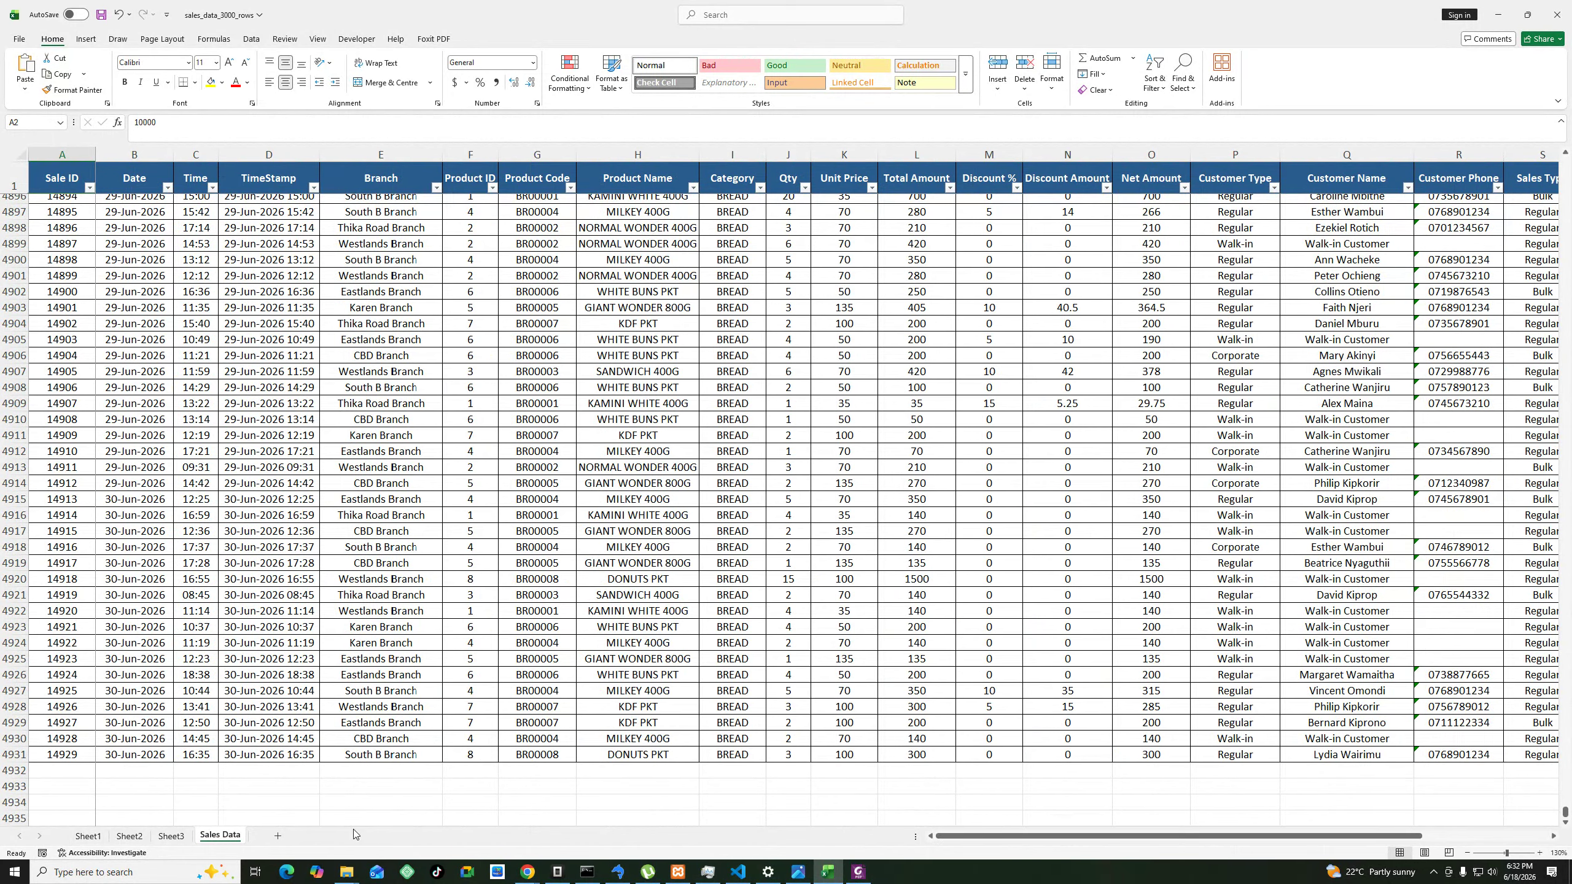
Remove Sum of Net Amount from the values of the PivotTable on Sheet3.
left_click(172, 837)
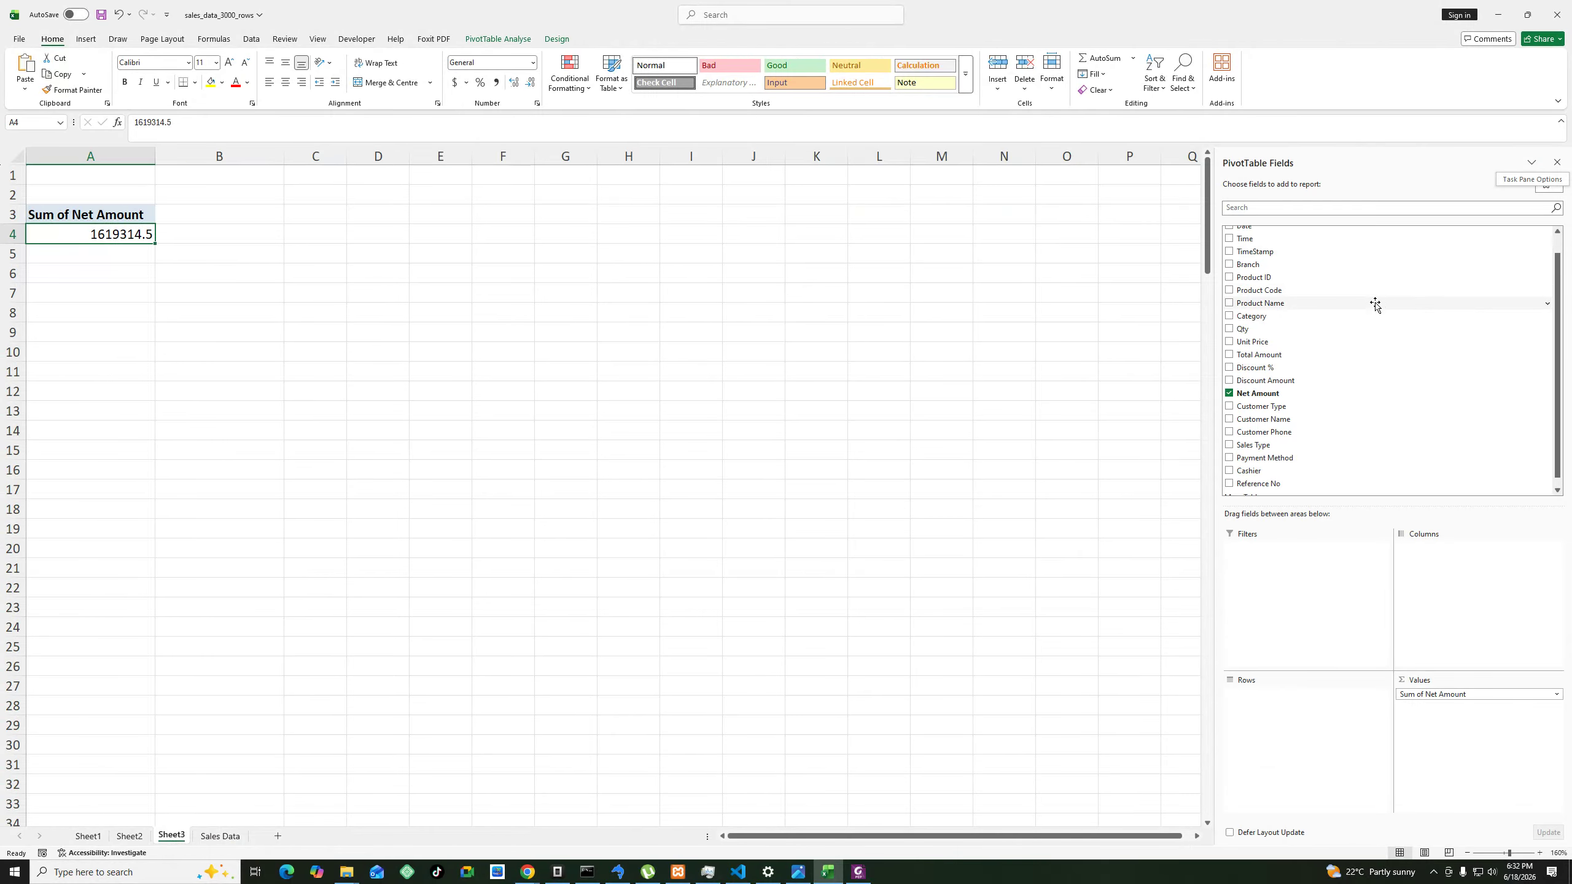
left_click(102, 219)
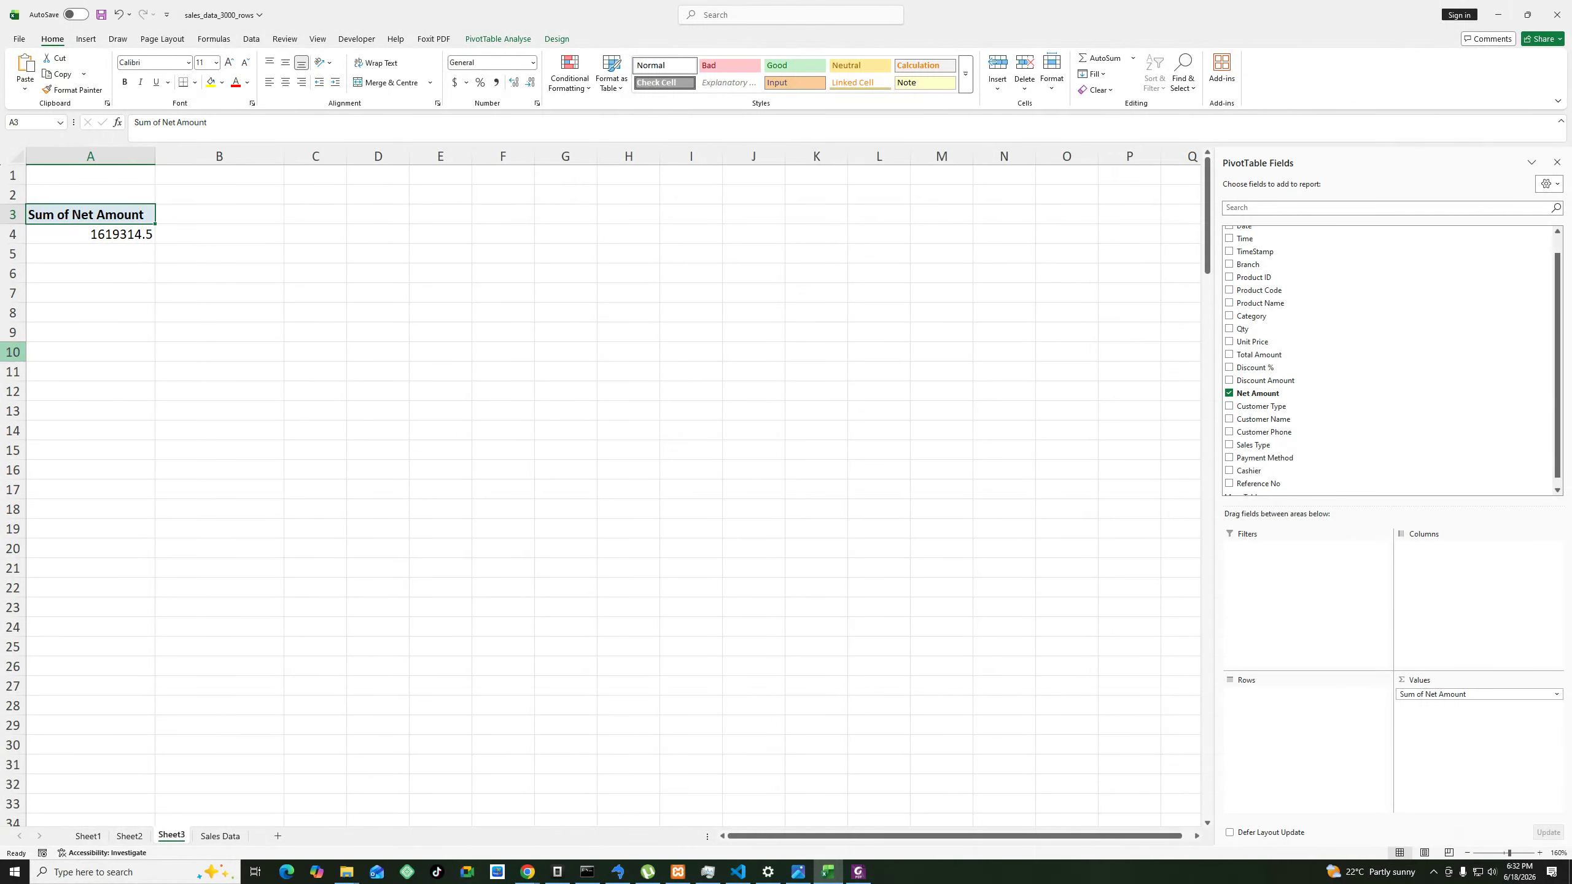
right_click(114, 213)
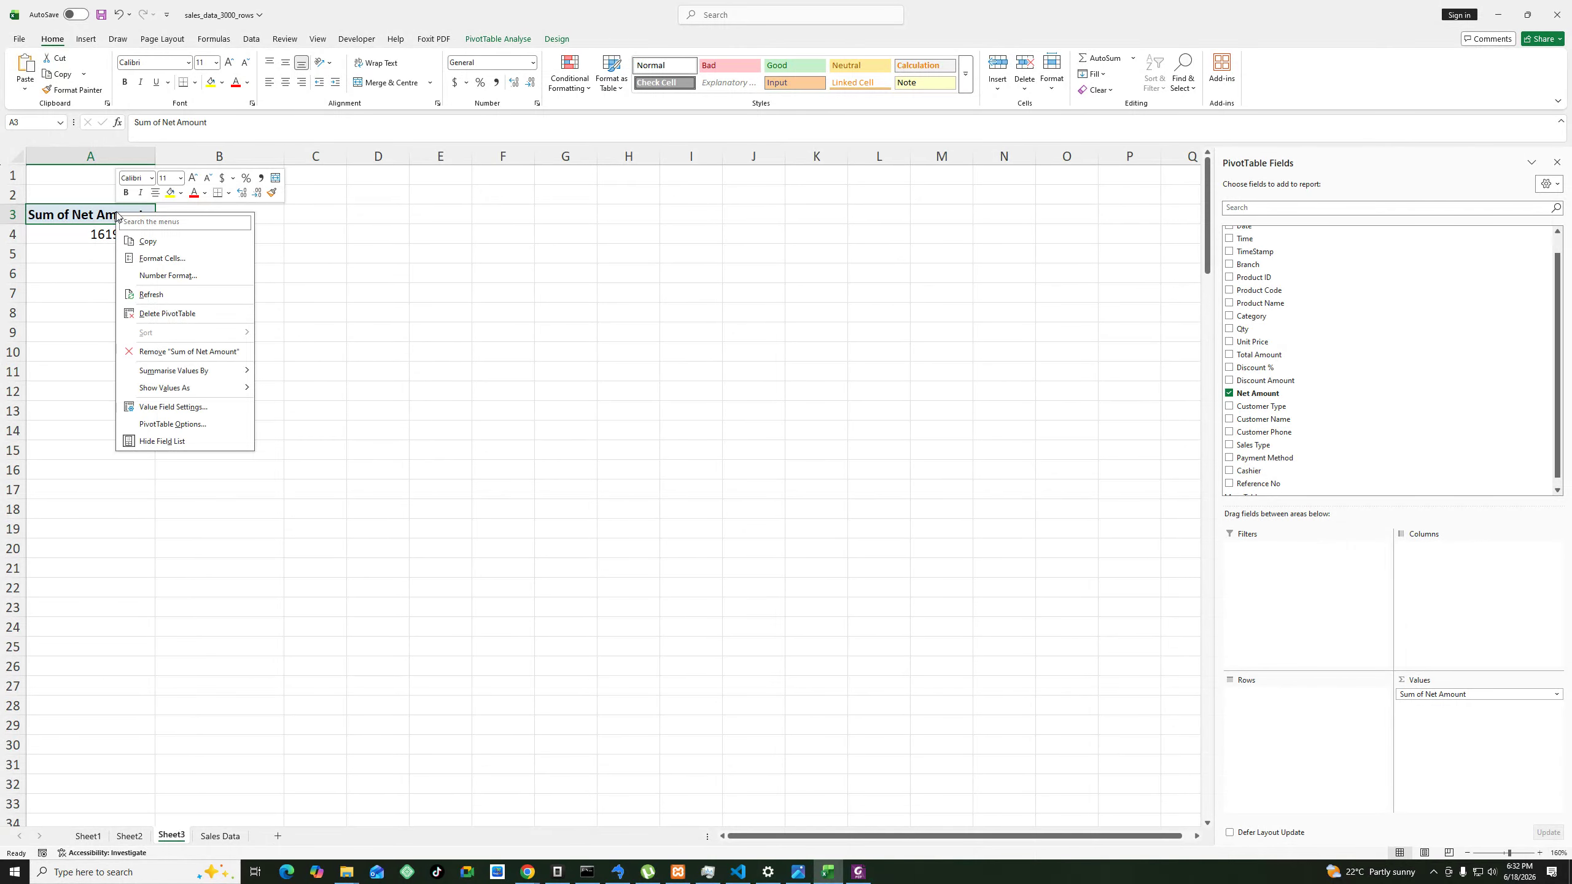
left_click_drag(1417, 697, 1354, 418)
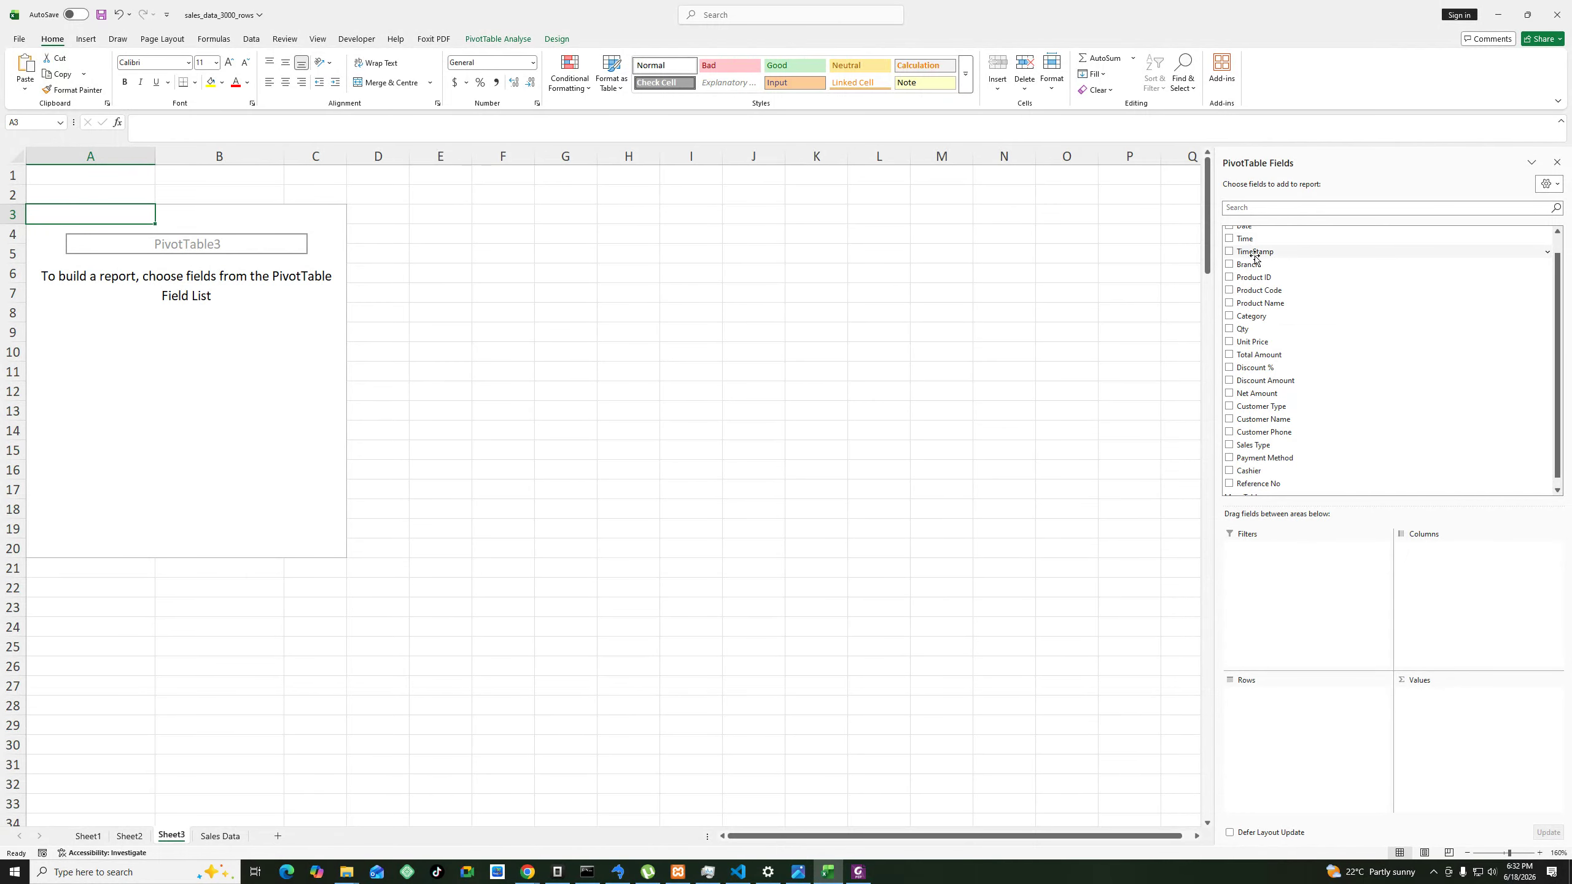
Add Date to the rows of the empty PivotTable and try to group the dates from the 01-Apr-2026 label.
scroll(1250, 248, "up", 1)
left_click_drag(1250, 248, 1321, 756)
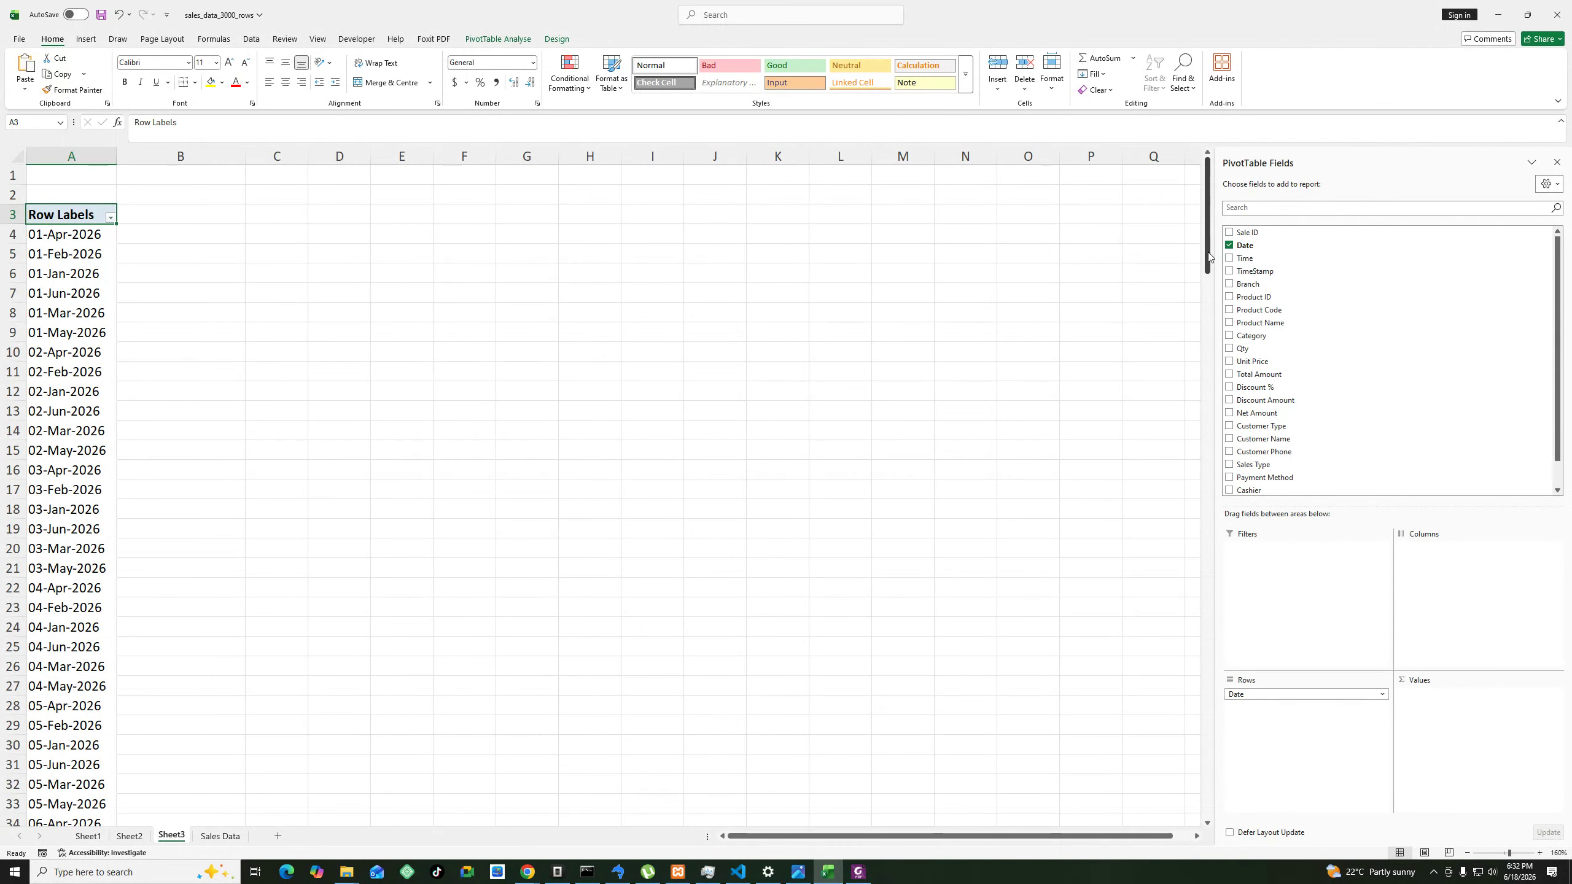
left_click_drag(1207, 266, 1247, 158)
left_click(62, 232)
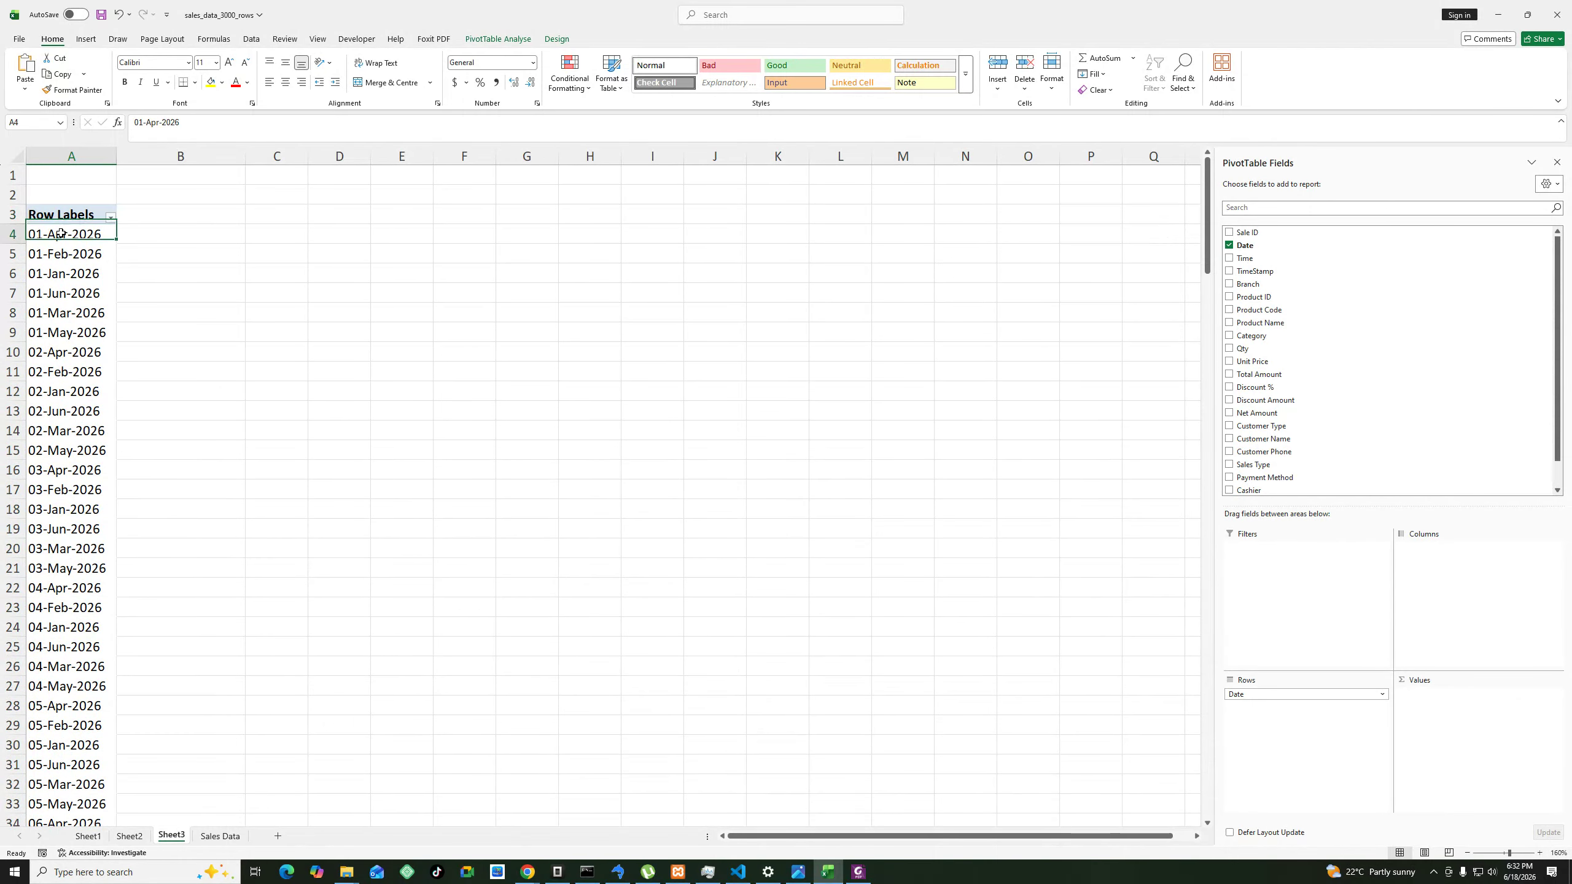
right_click(62, 233)
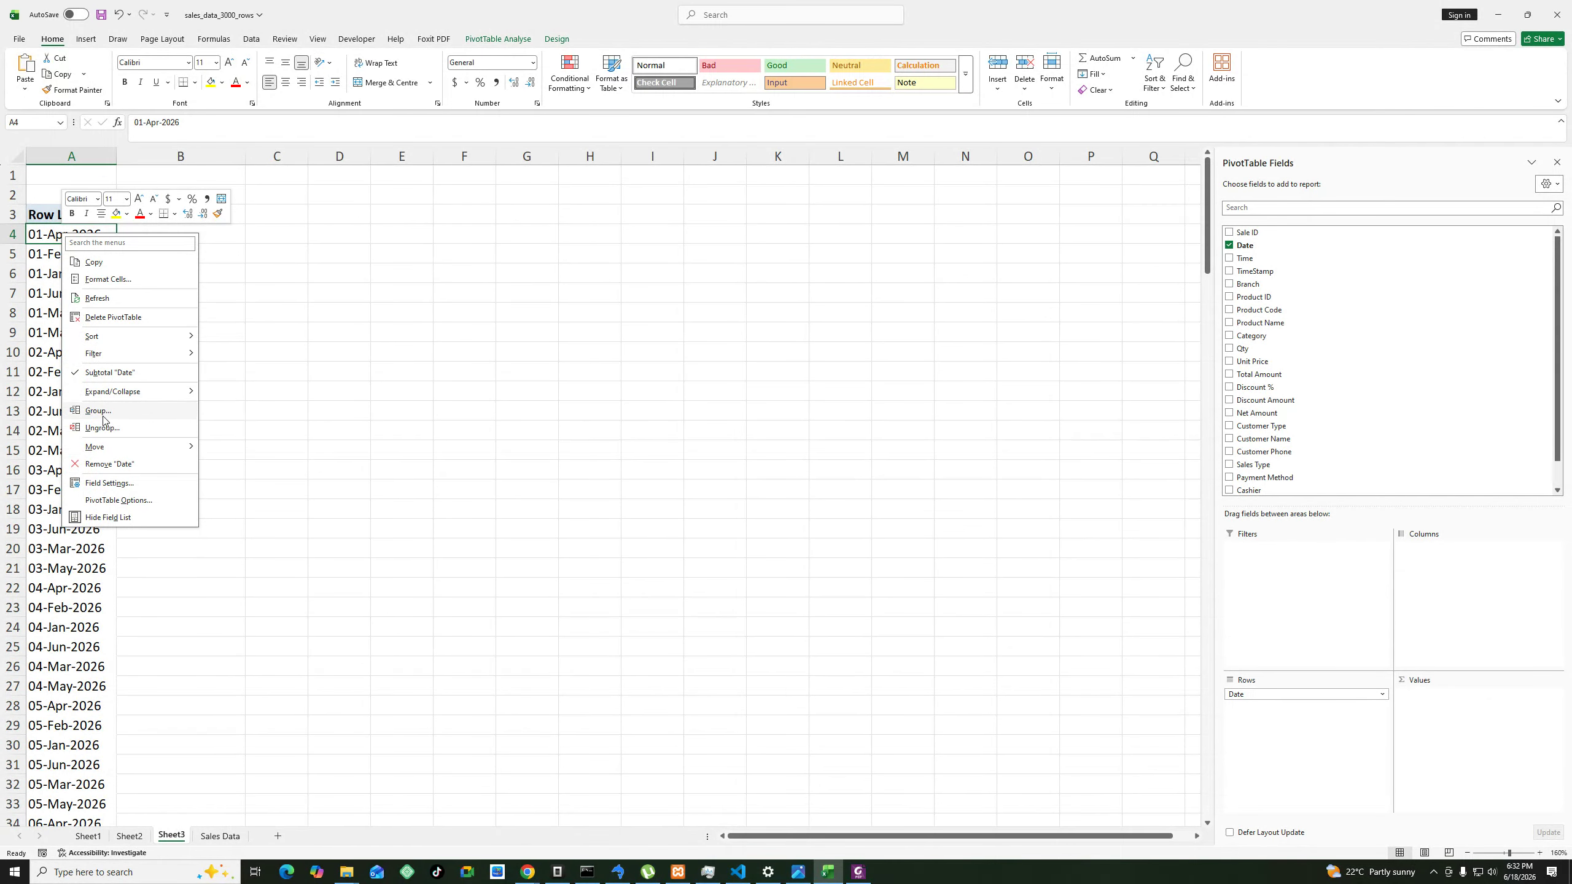
left_click(103, 412)
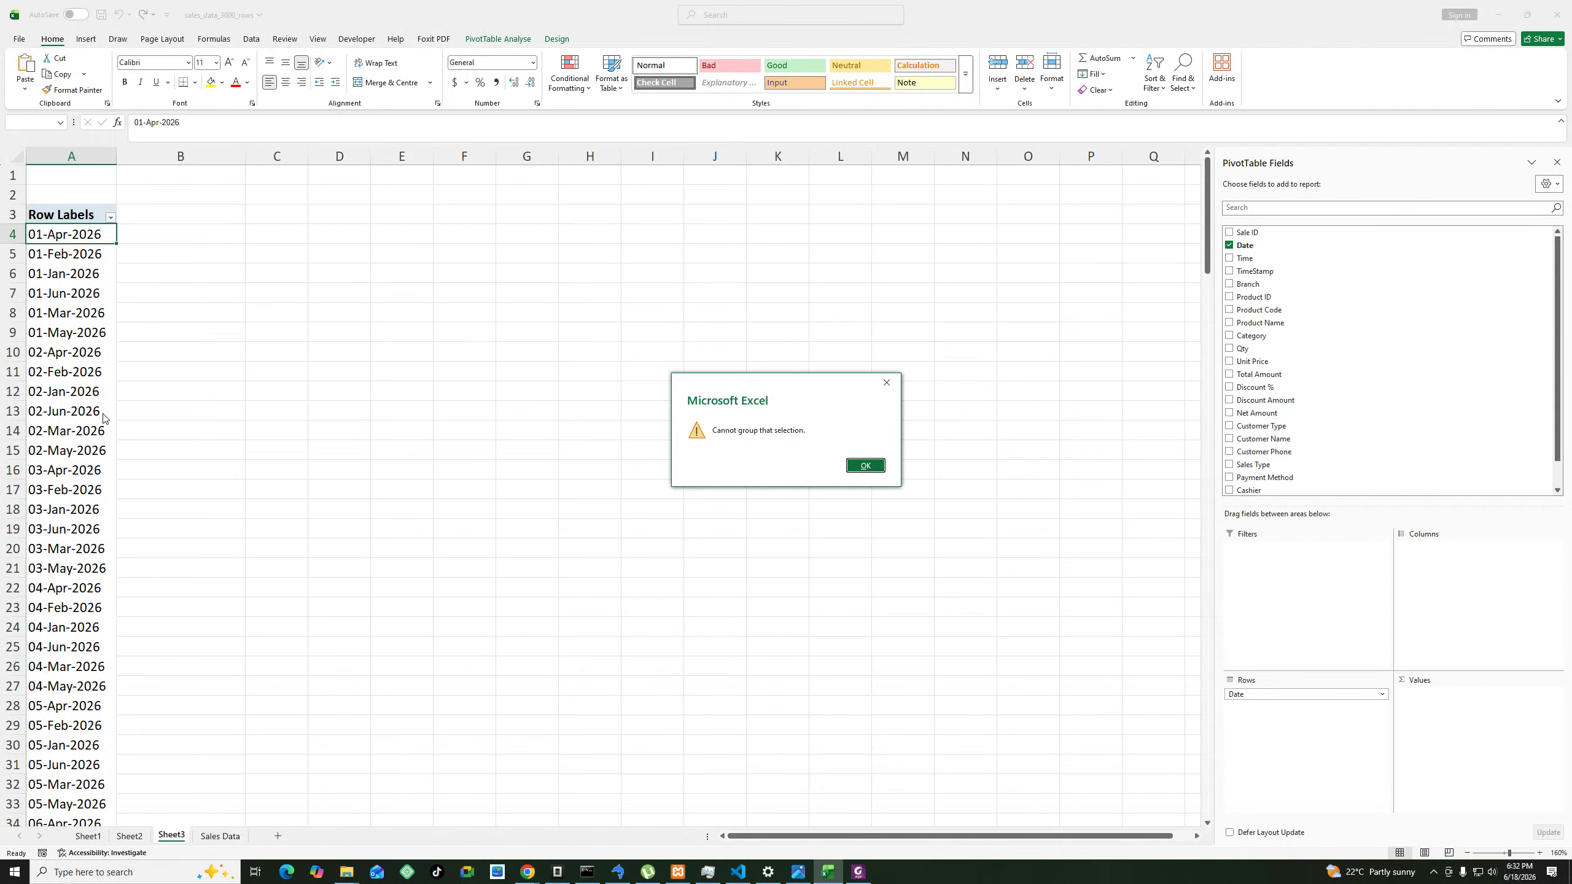
left_click(865, 465)
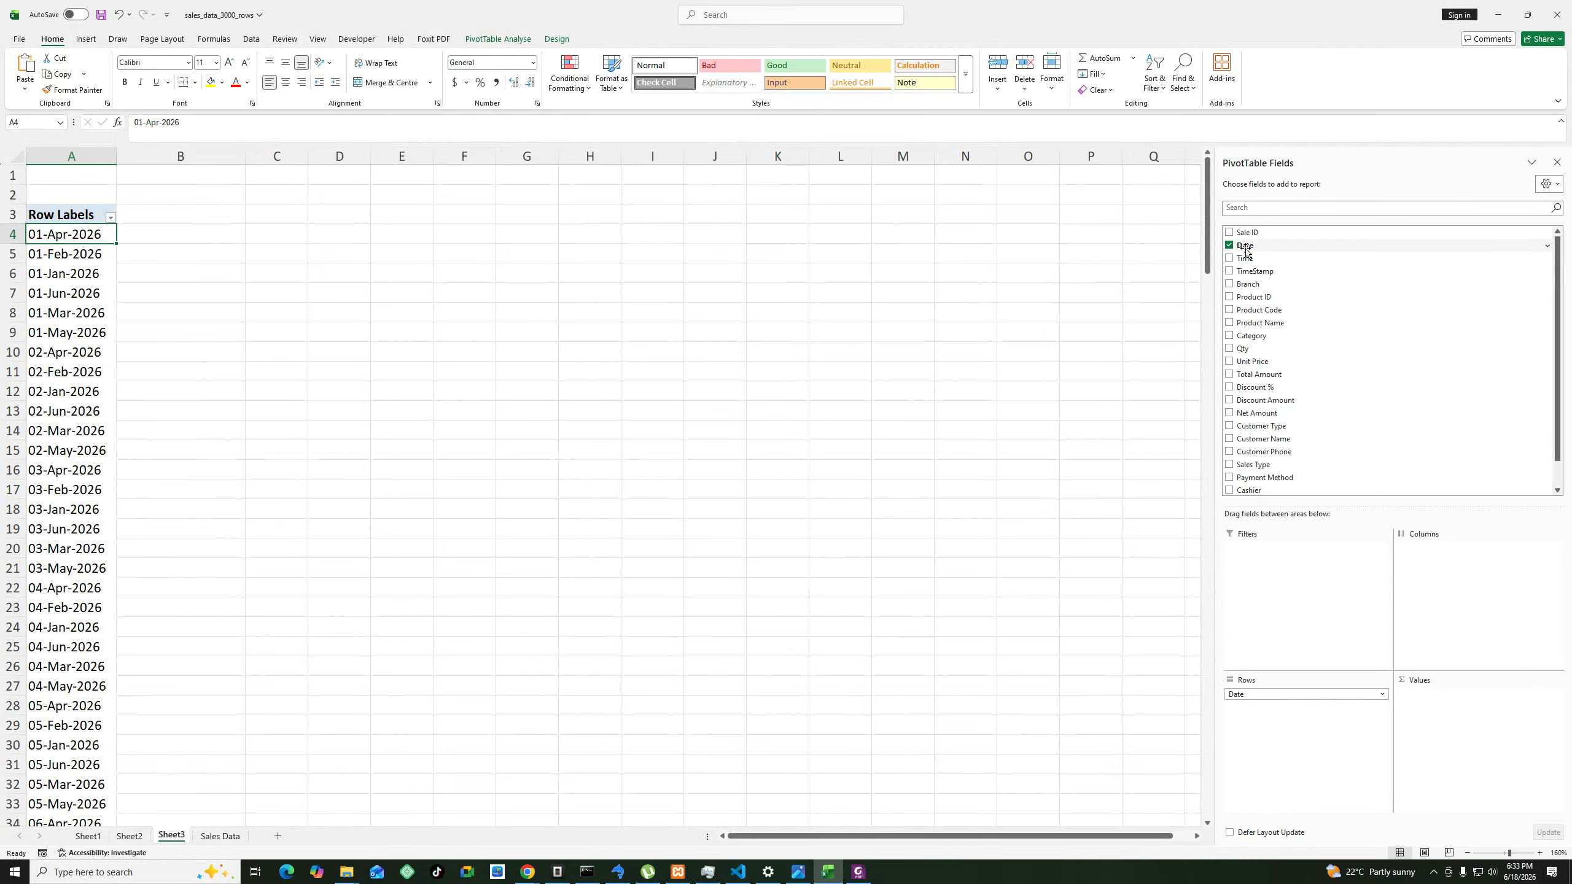
Replace Date with TimeStamp in the PivotTable rows and try to group from the 01-Apr-2026 10:00 label.
left_click_drag(1266, 694, 1277, 409)
left_click_drag(1253, 271, 1323, 743)
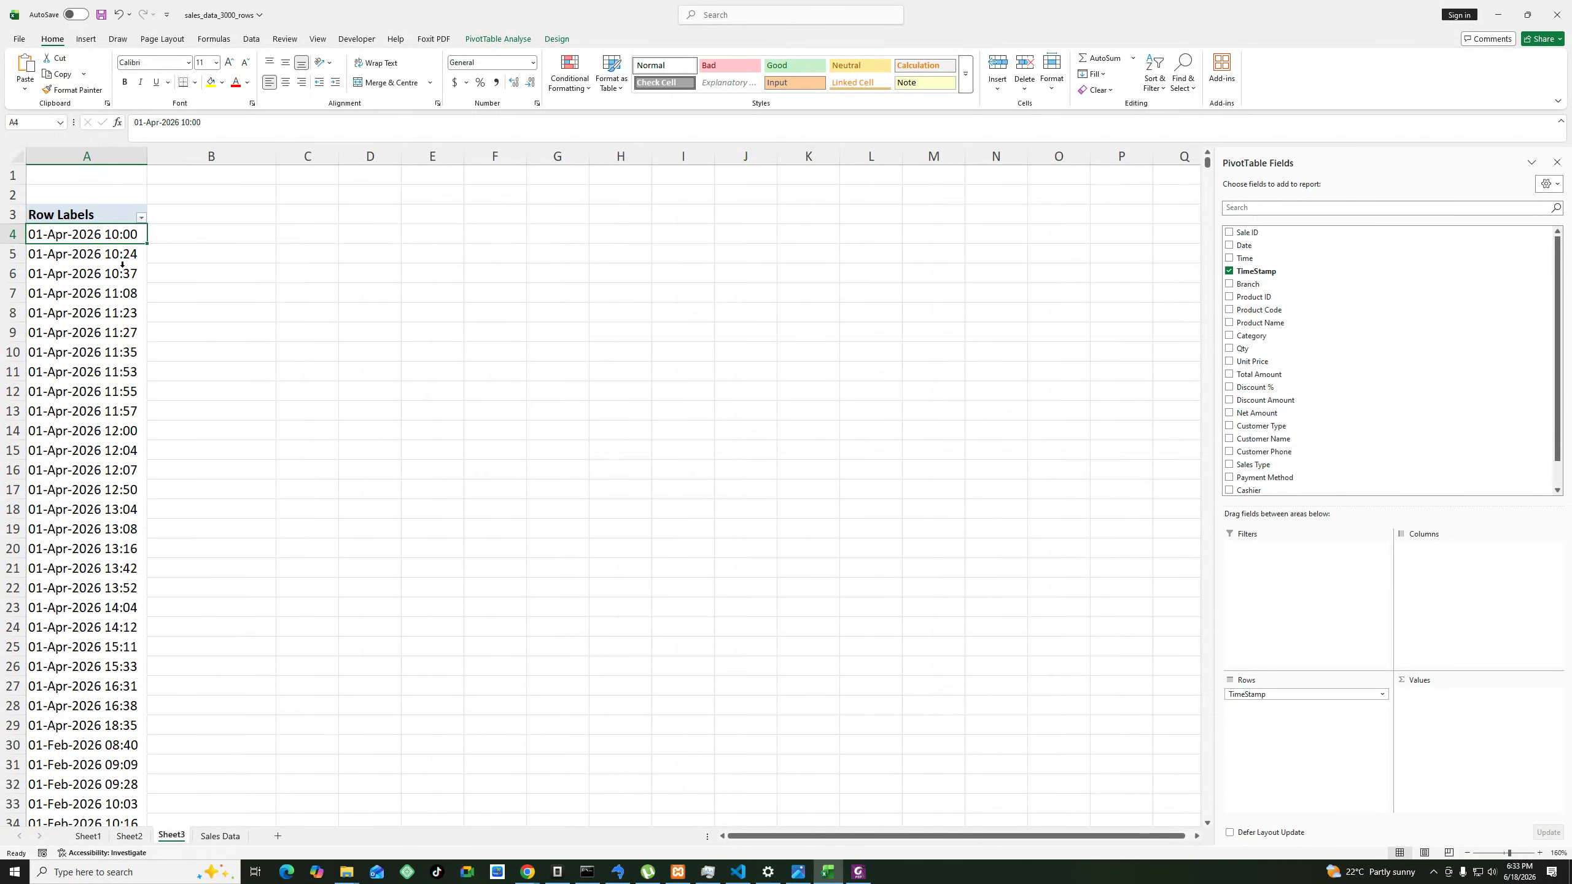
right_click(111, 234)
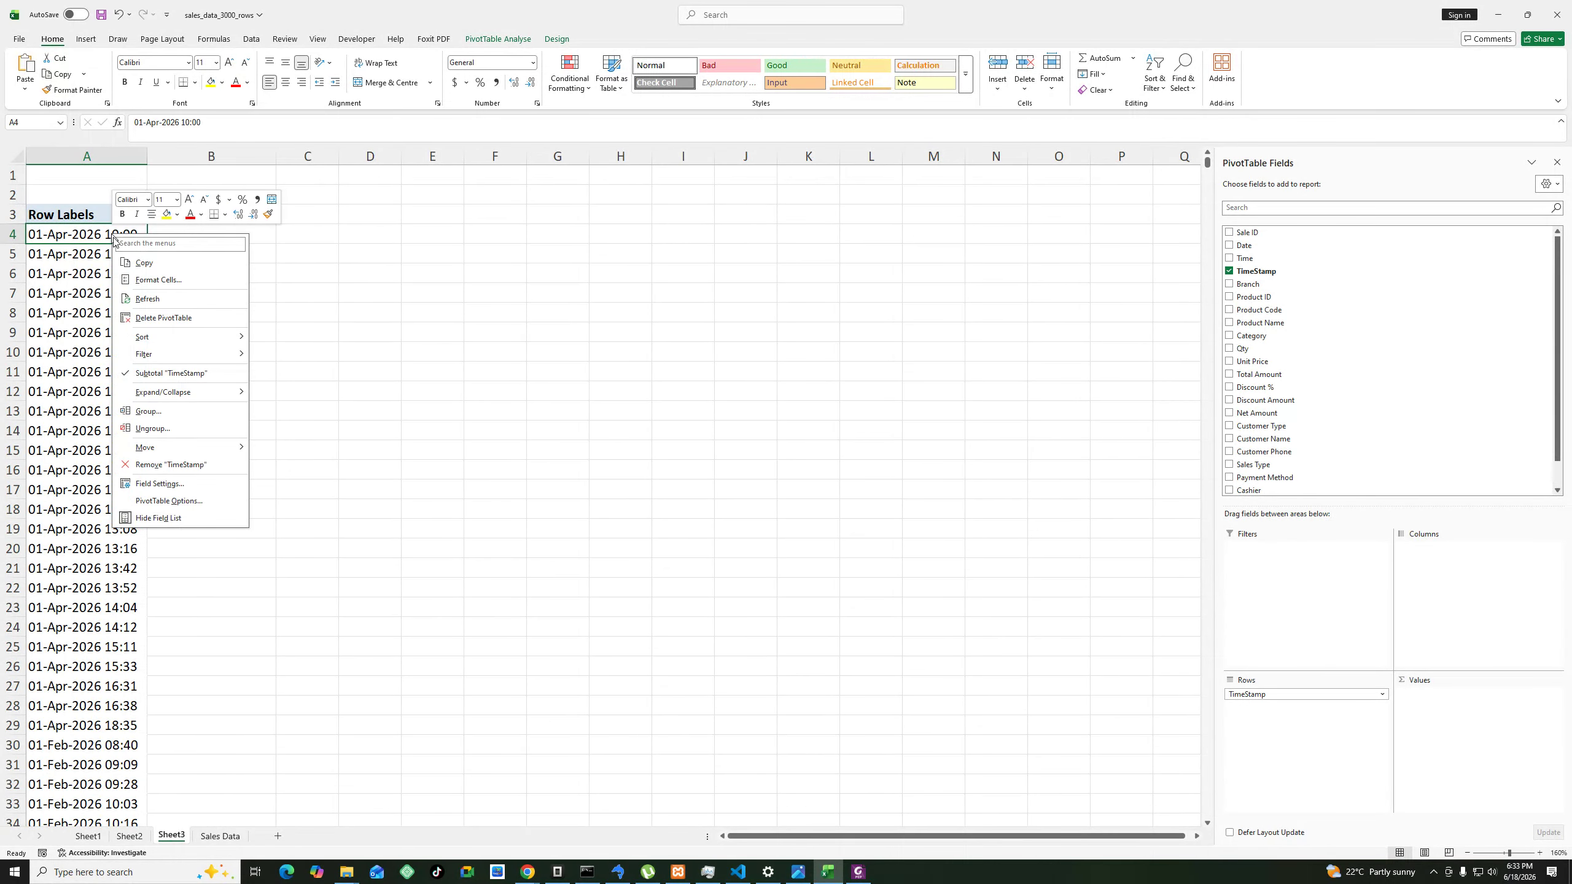
left_click(155, 414)
left_click(876, 465)
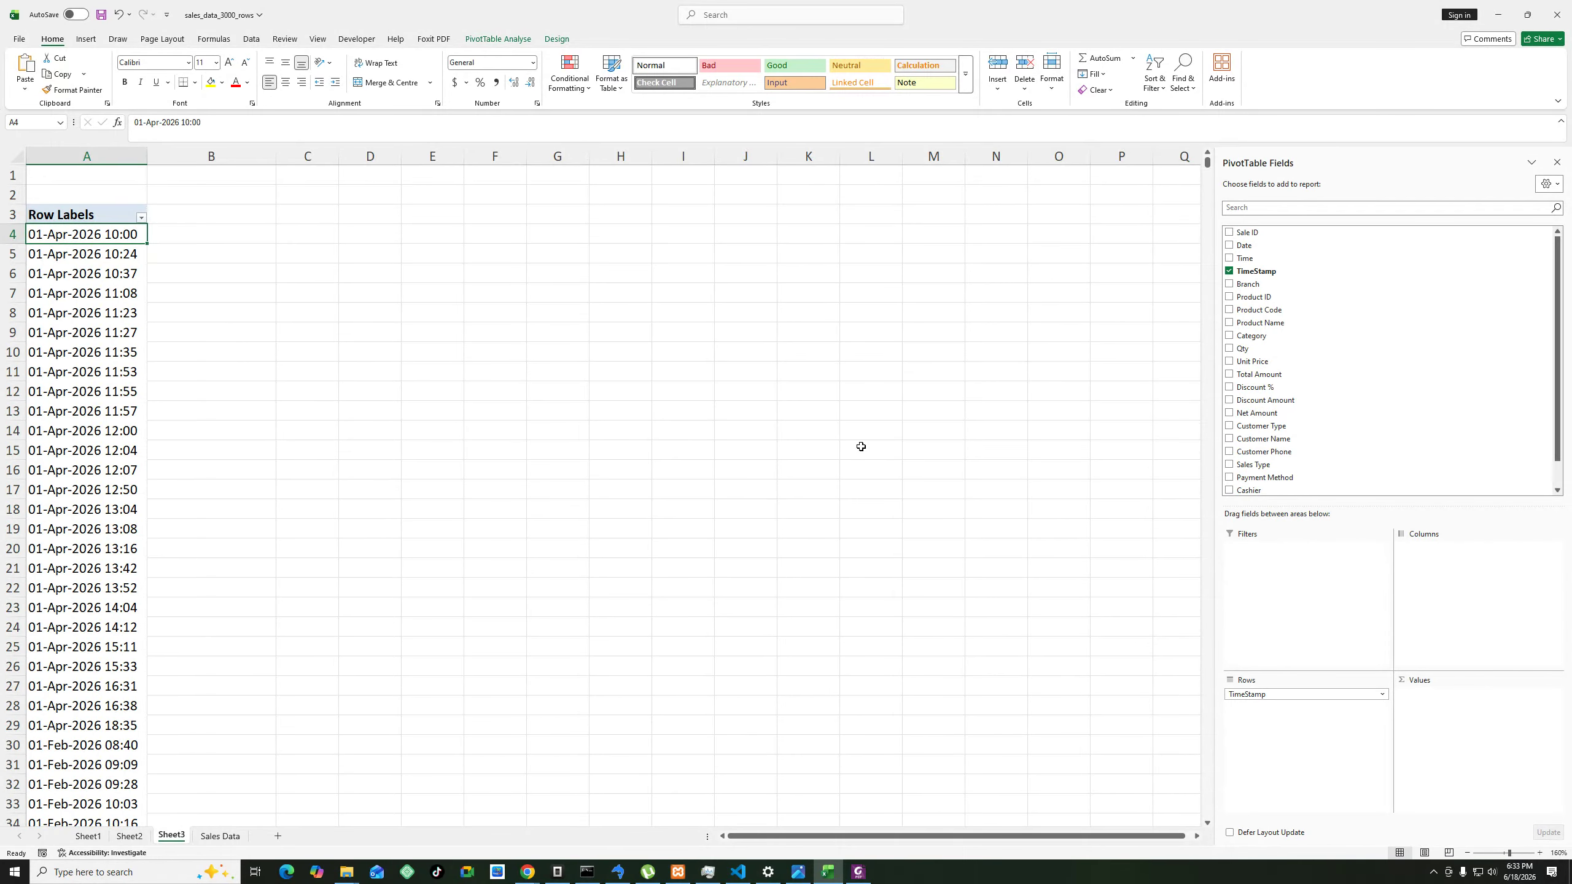
Check the filter list of the TimeStamp row labels without filtering, and select all the timestamp labels.
left_click(141, 217)
mouse_move(155, 370)
left_mouse_down()
mouse_move(166, 502)
mouse_move(141, 370)
left_mouse_up()
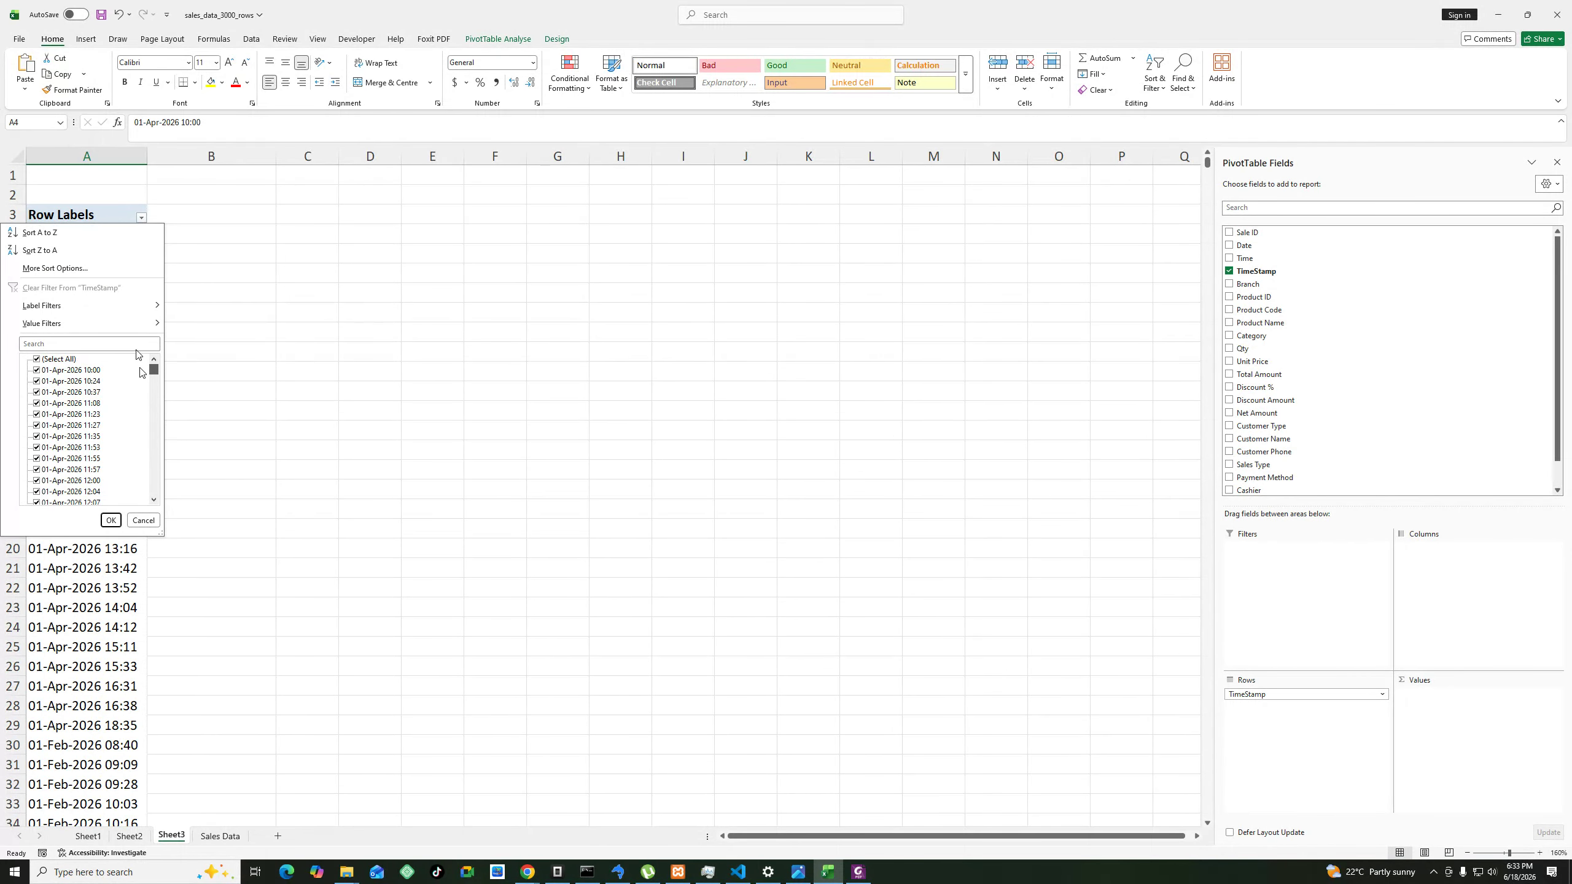
left_click(143, 520)
left_click(82, 382)
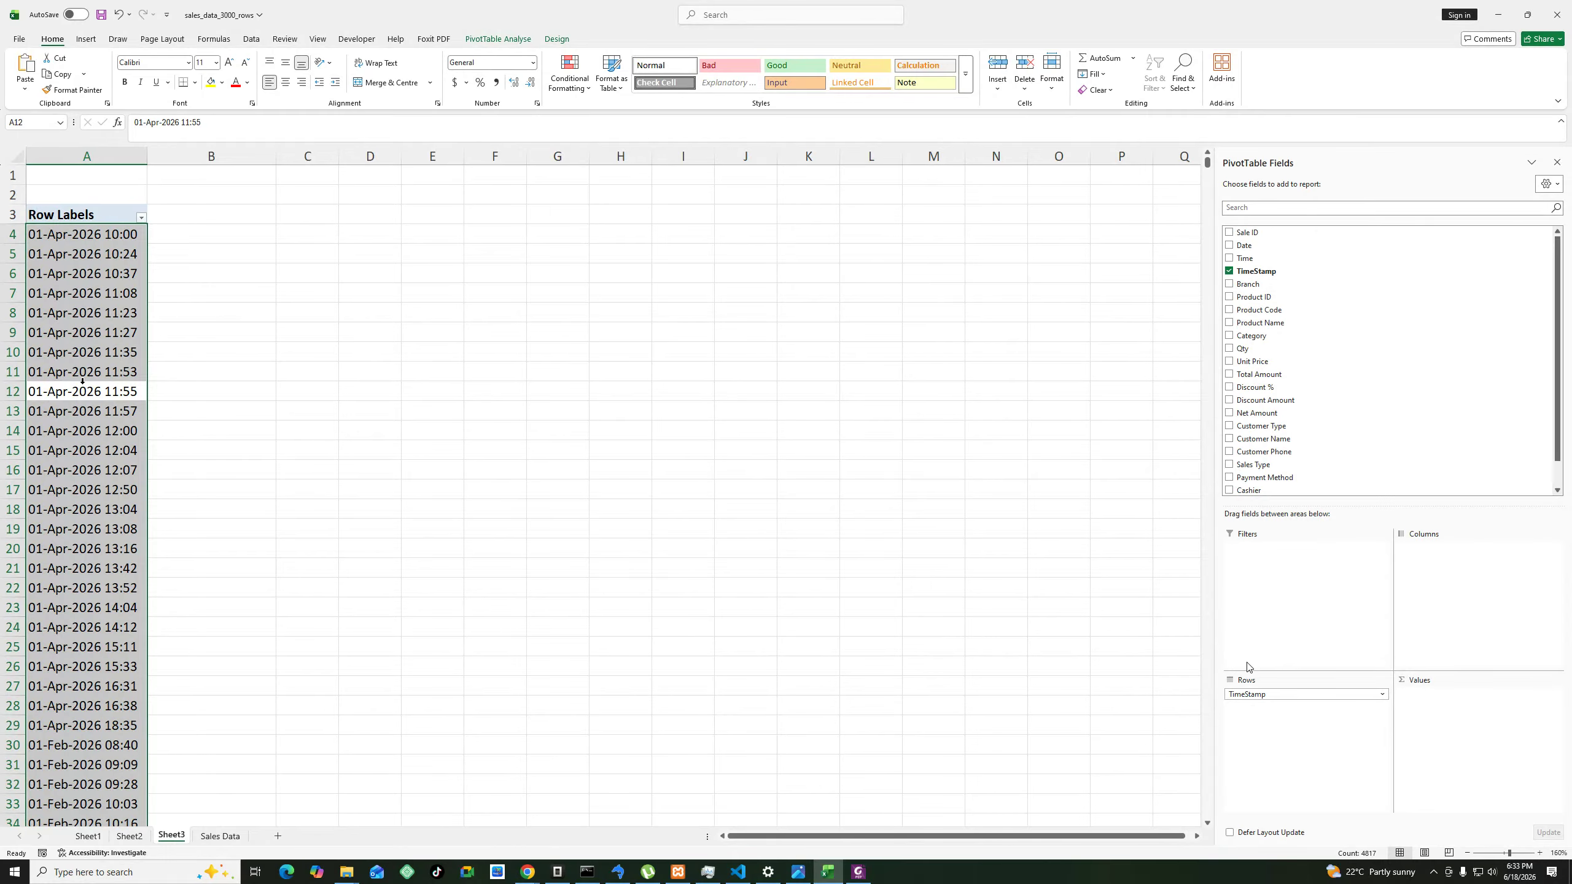
Lay out the PivotTable with Date instead of TimeStamp as rows and the sum of Total Amount as values.
left_click_drag(1246, 693, 1253, 434)
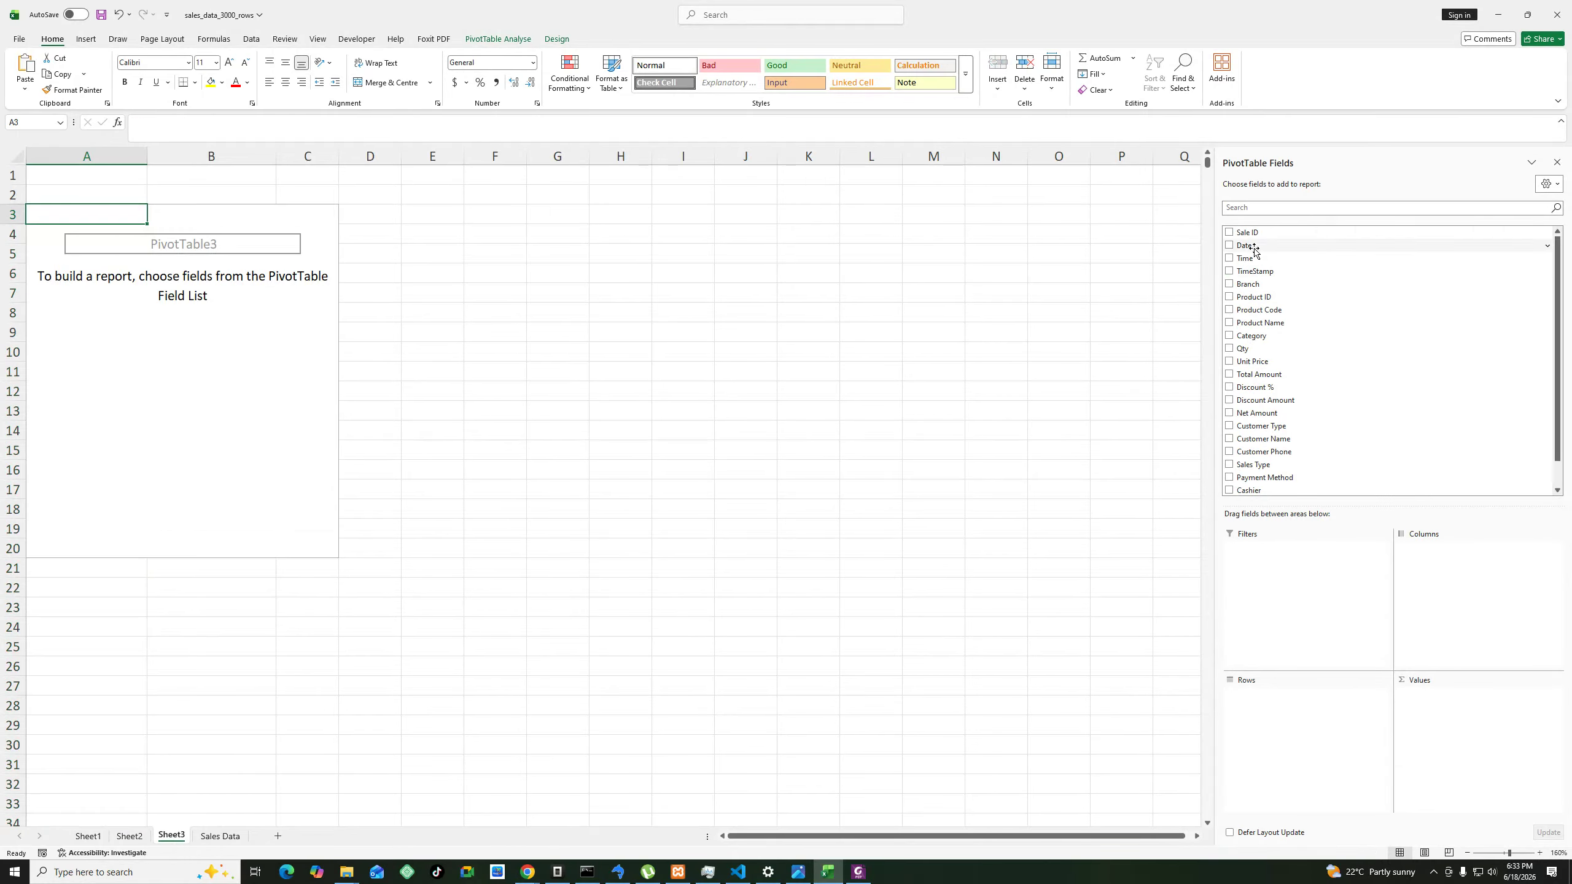
left_click_drag(1247, 248, 1283, 696)
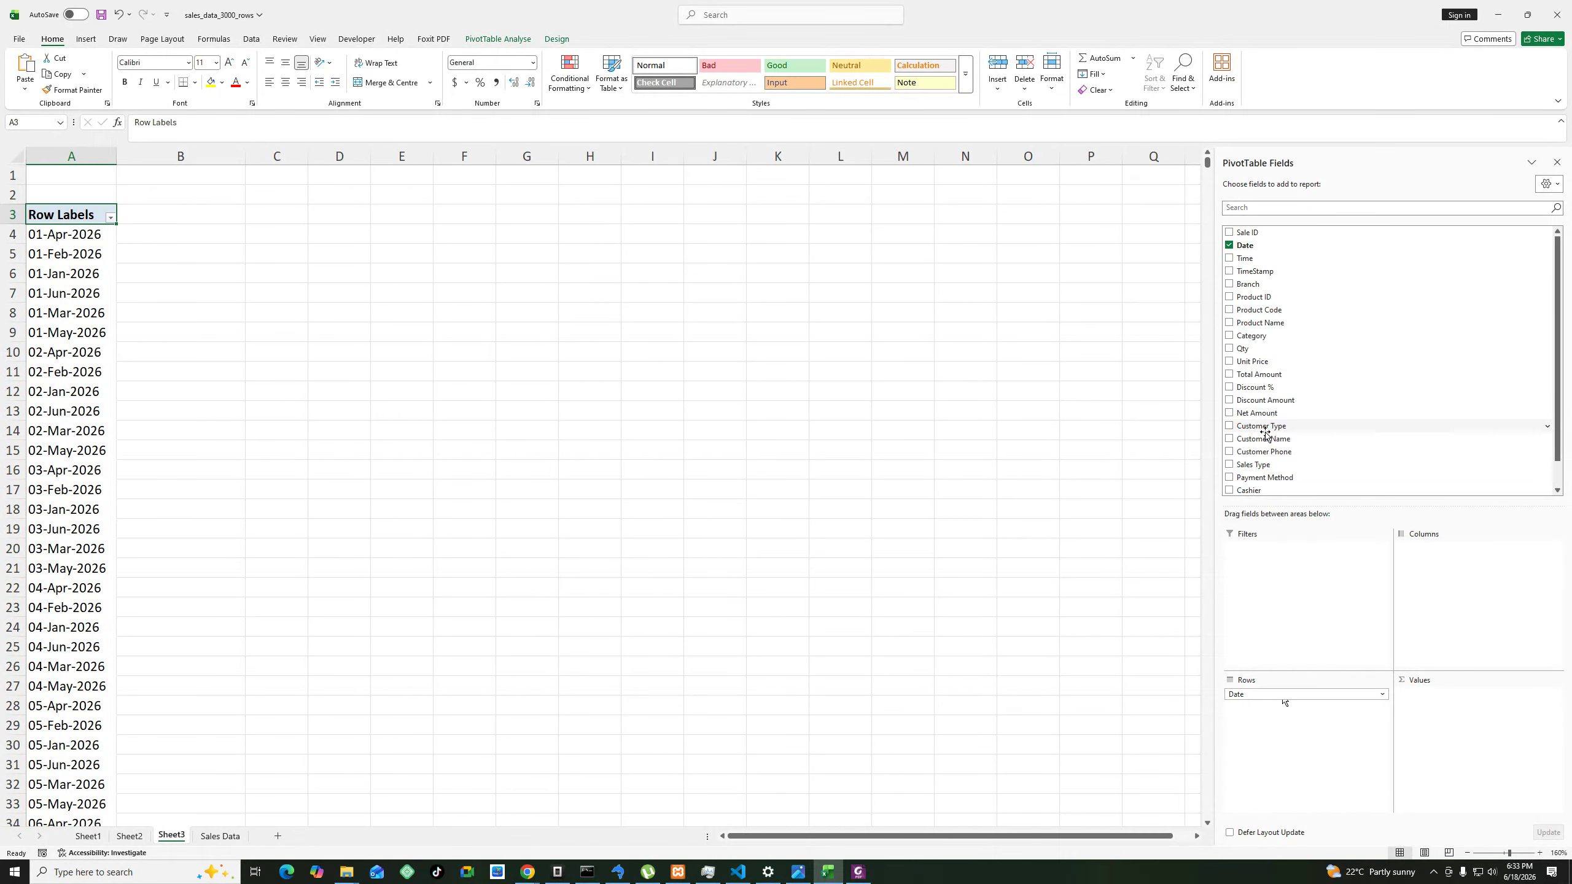
left_click_drag(1260, 374, 1456, 712)
Group all the date row labels of the PivotTable into a single group and undo that grouping.
left_click(82, 240)
right_click(83, 241)
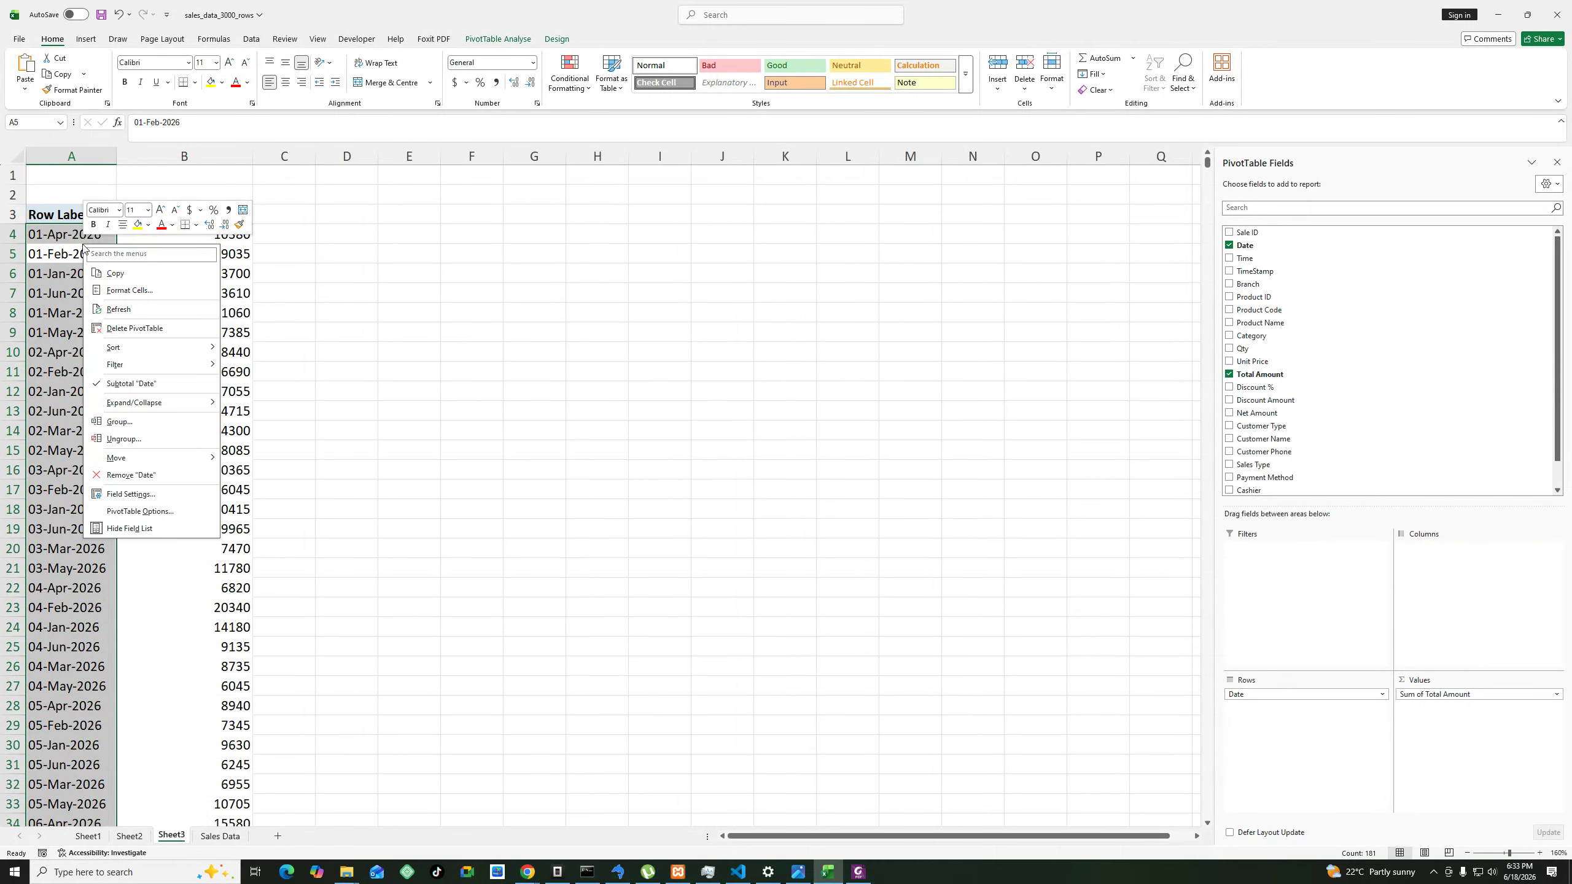
left_click(117, 422)
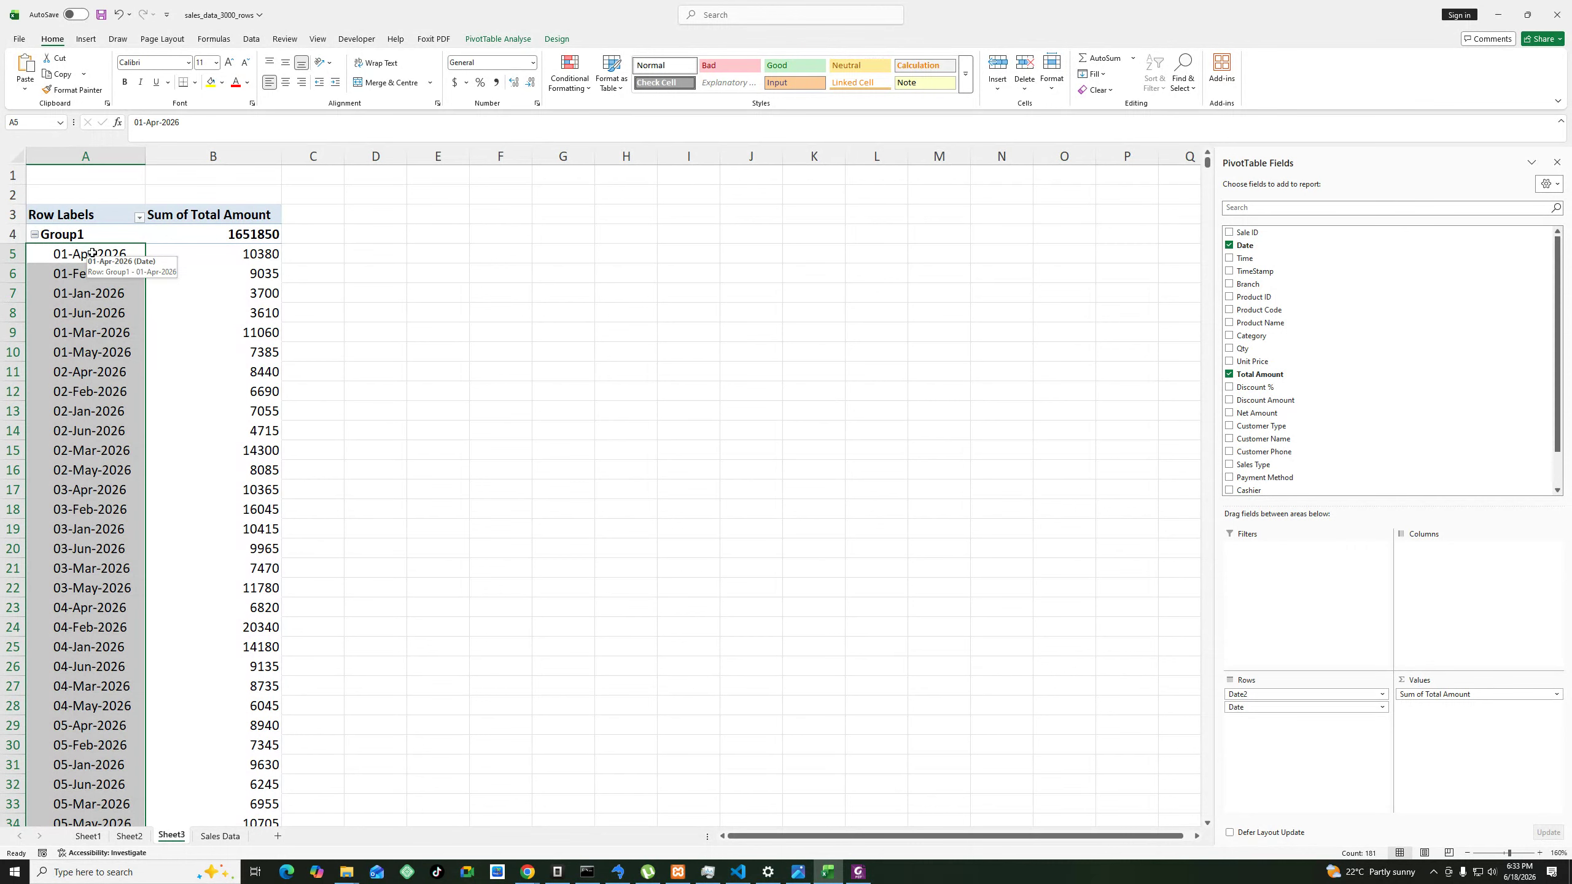
key("alt+shift+Left")
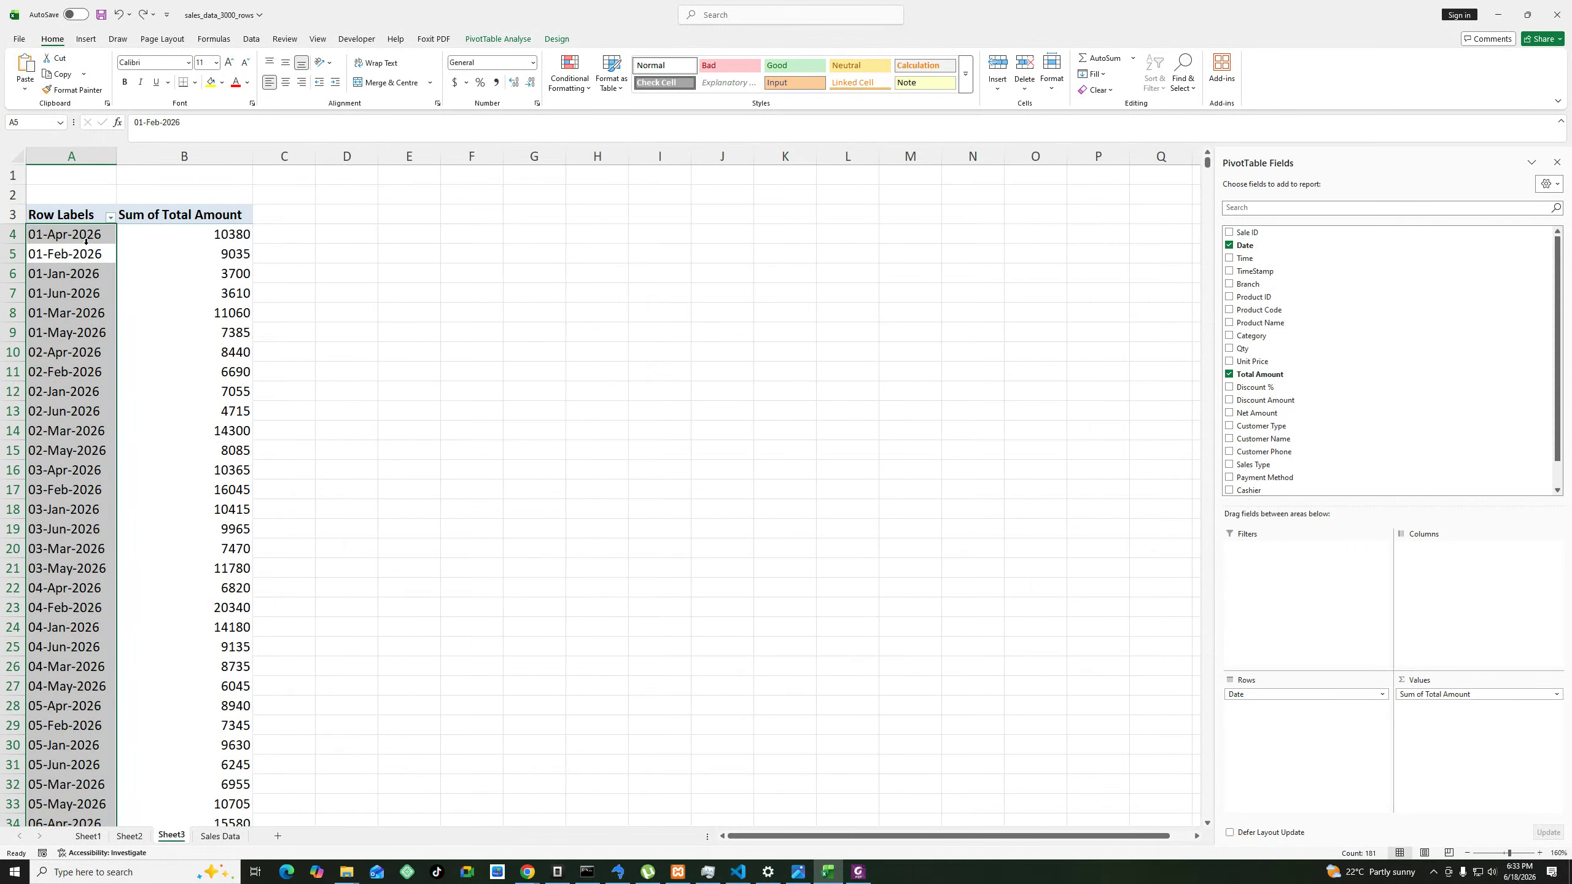
Try to group the PivotTable dates from the 01-Jan-2026 row label.
left_click(85, 240)
right_click(86, 240)
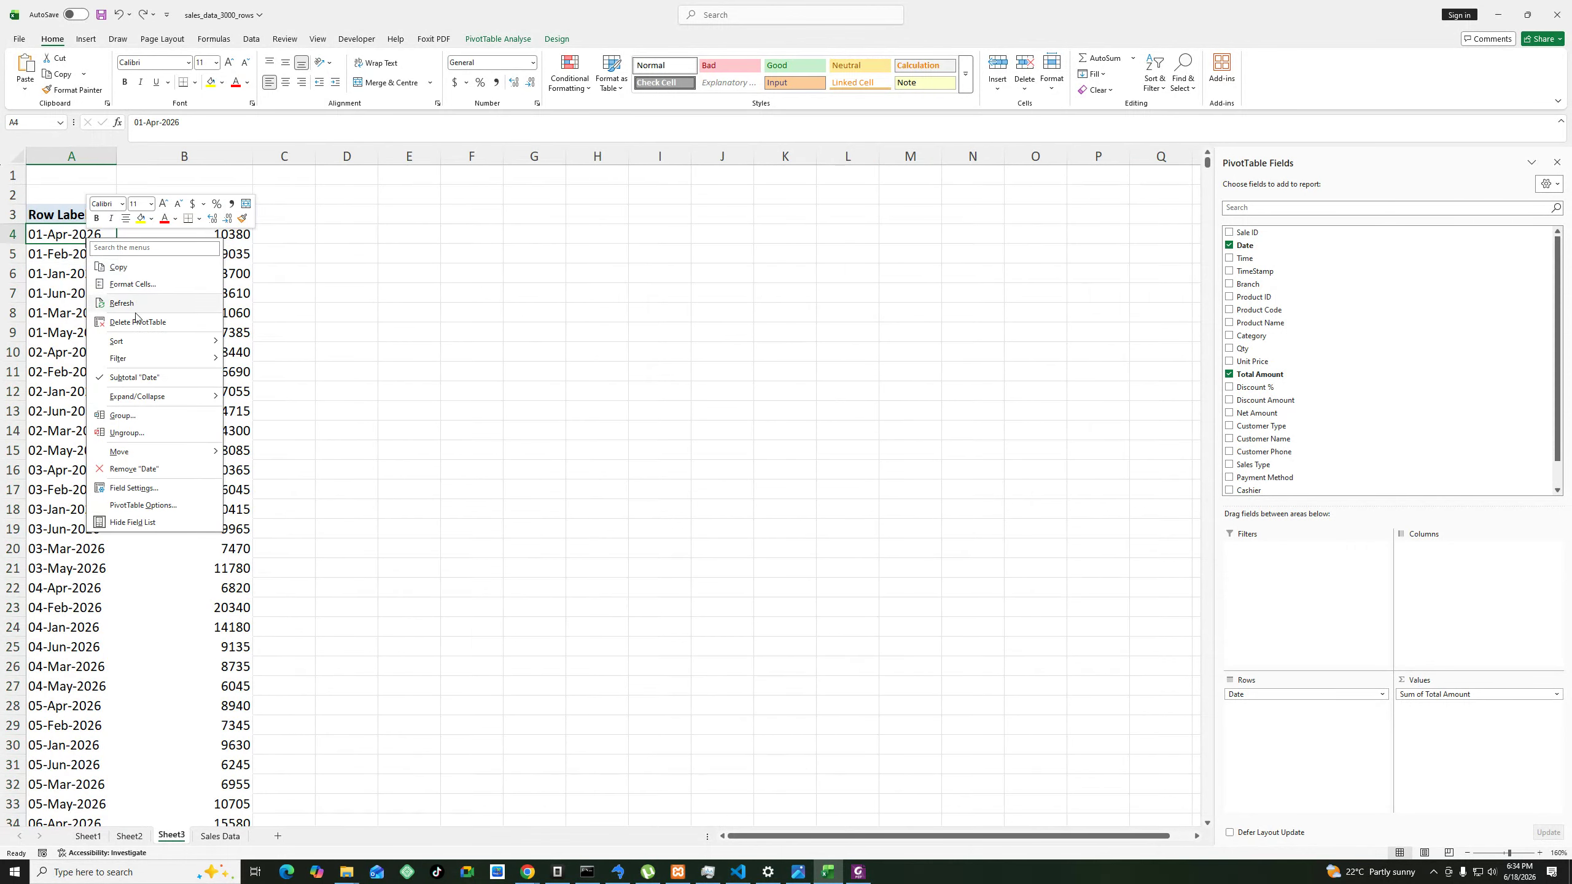
mouse_move(155, 342)
left_click(260, 341)
left_click(82, 273)
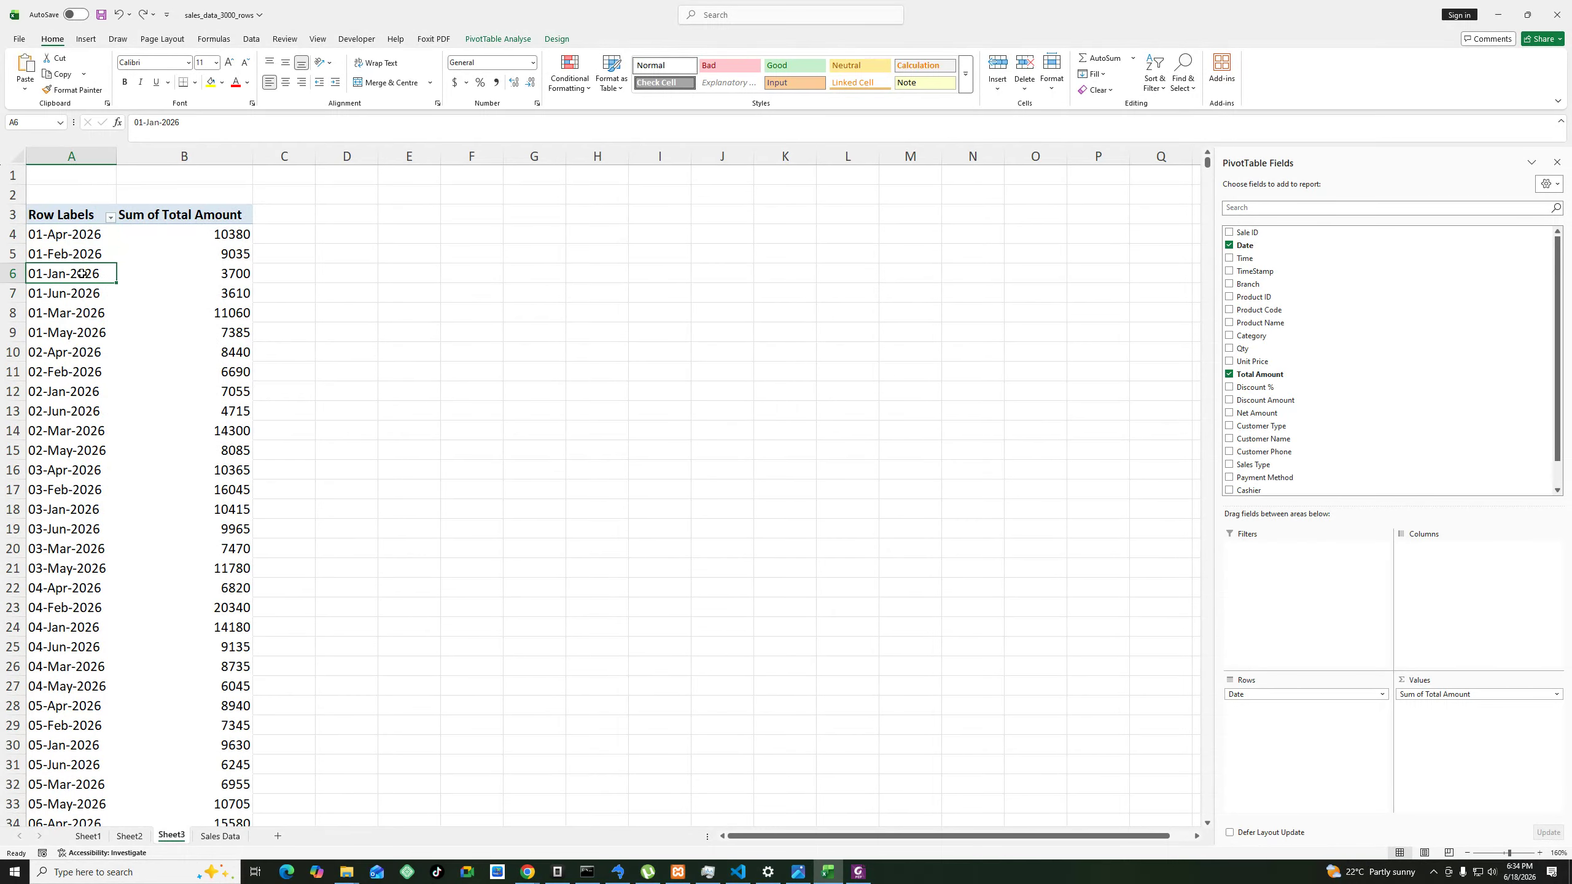
right_click(82, 273)
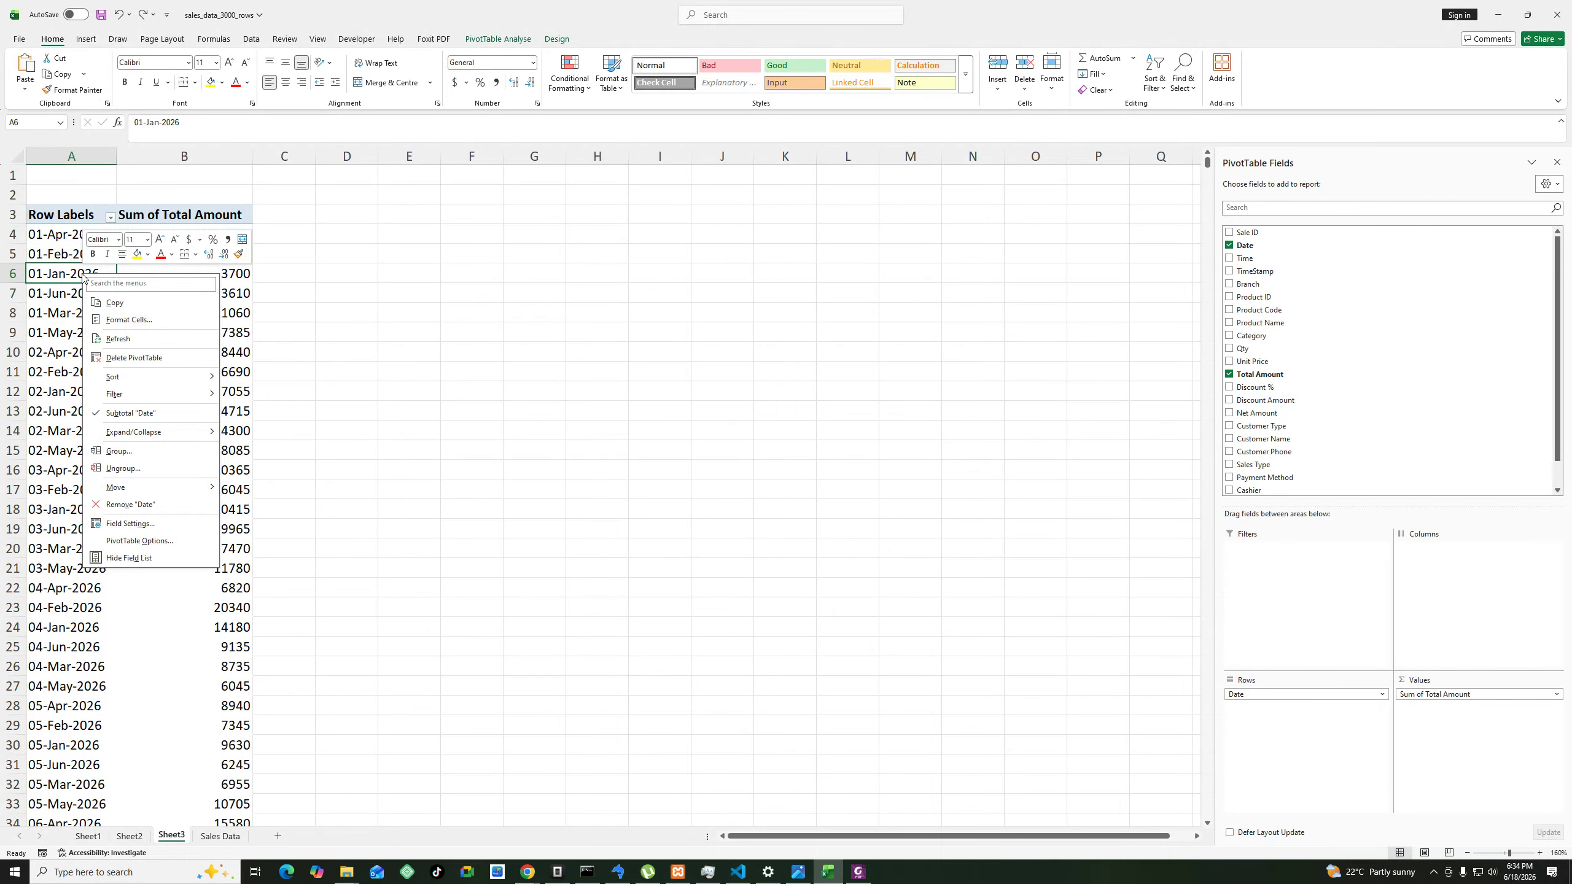
left_click(120, 451)
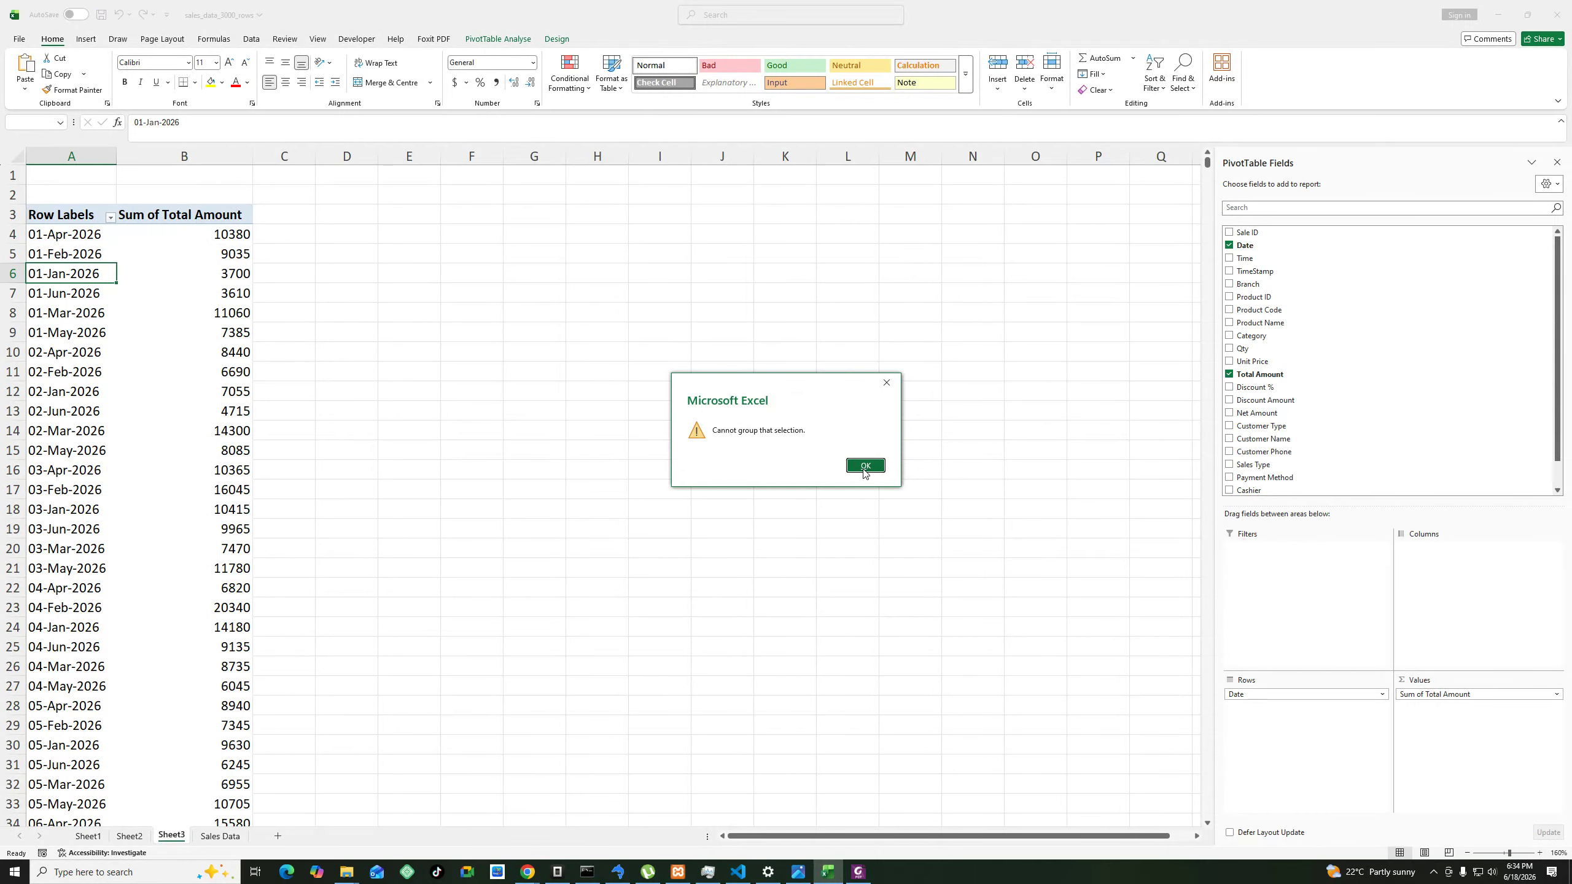
left_click(865, 466)
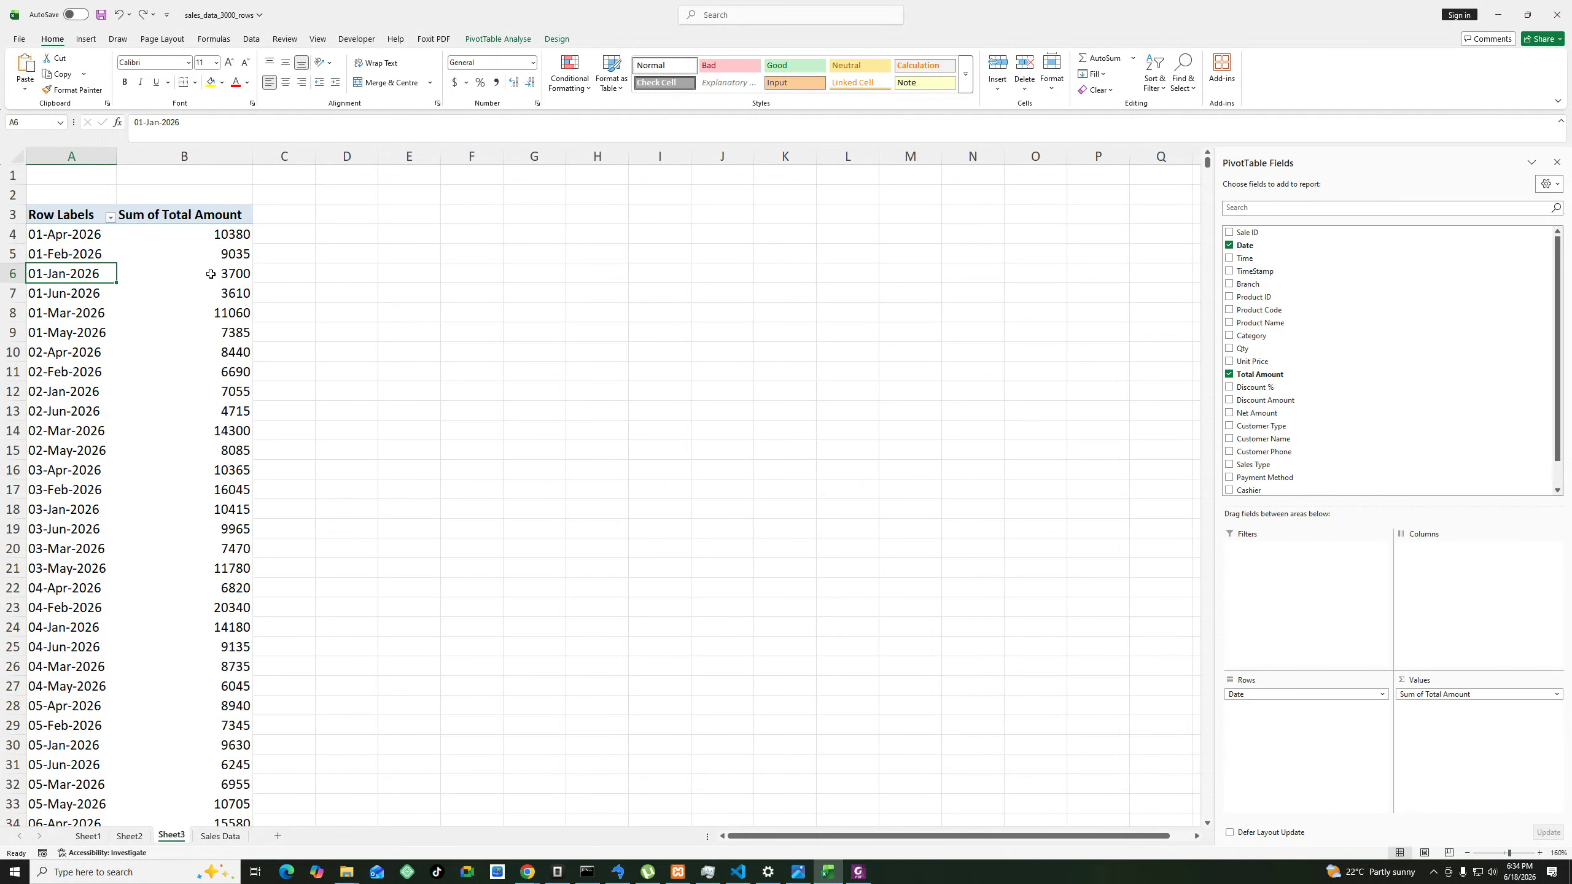
Remove the Date rows and the sum of Total Amount from the PivotTable on Sheet3.
mouse_move(211, 274)
left_click_drag(1268, 684, 1292, 380)
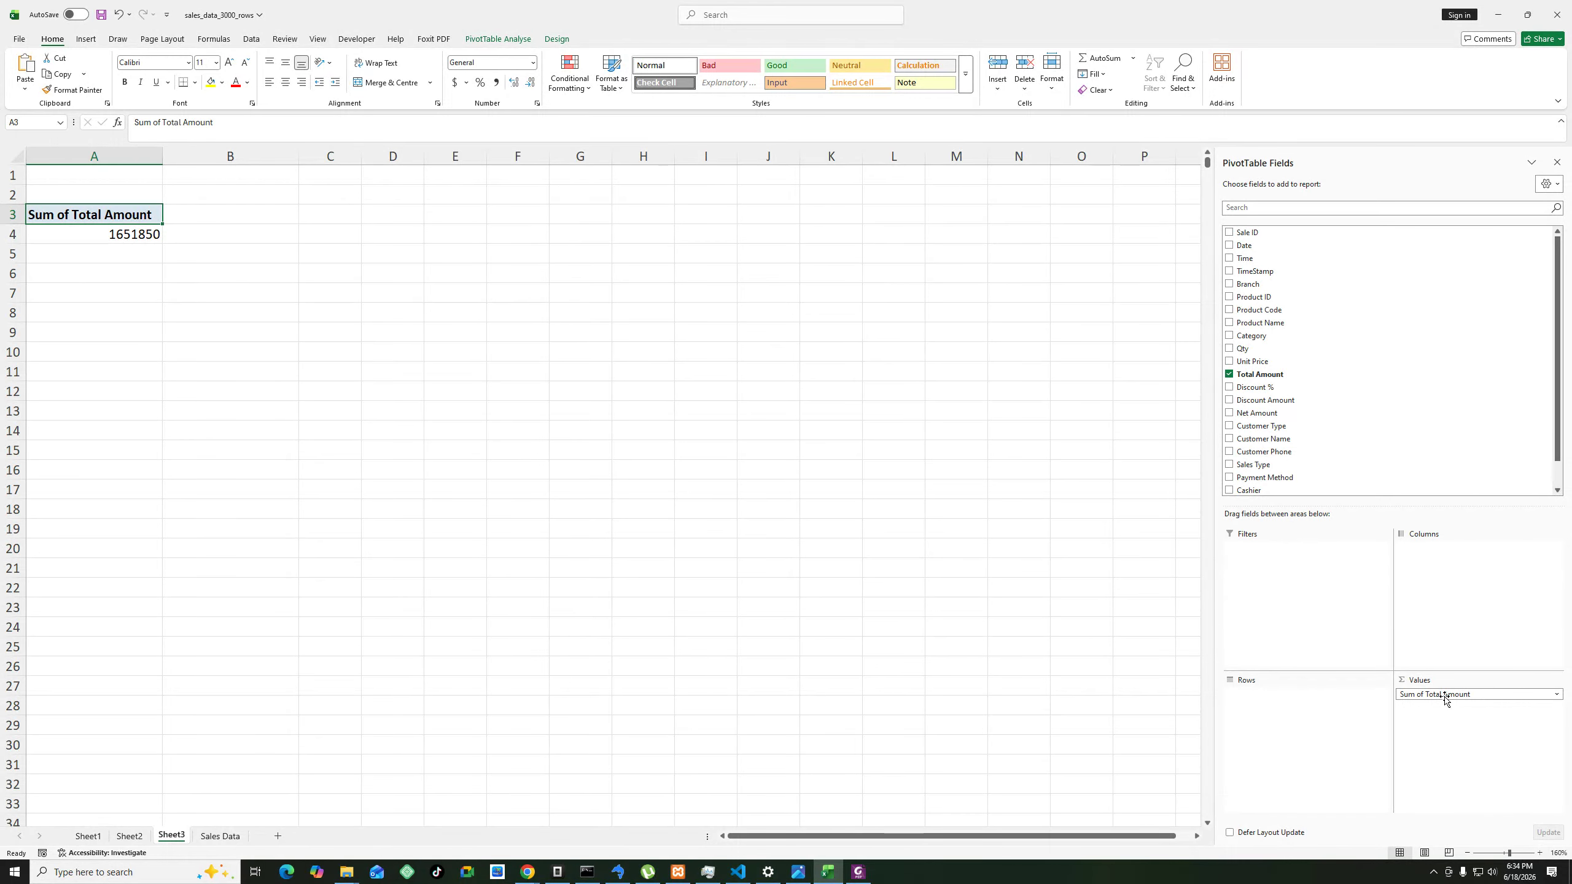
left_click_drag(1444, 697, 1359, 412)
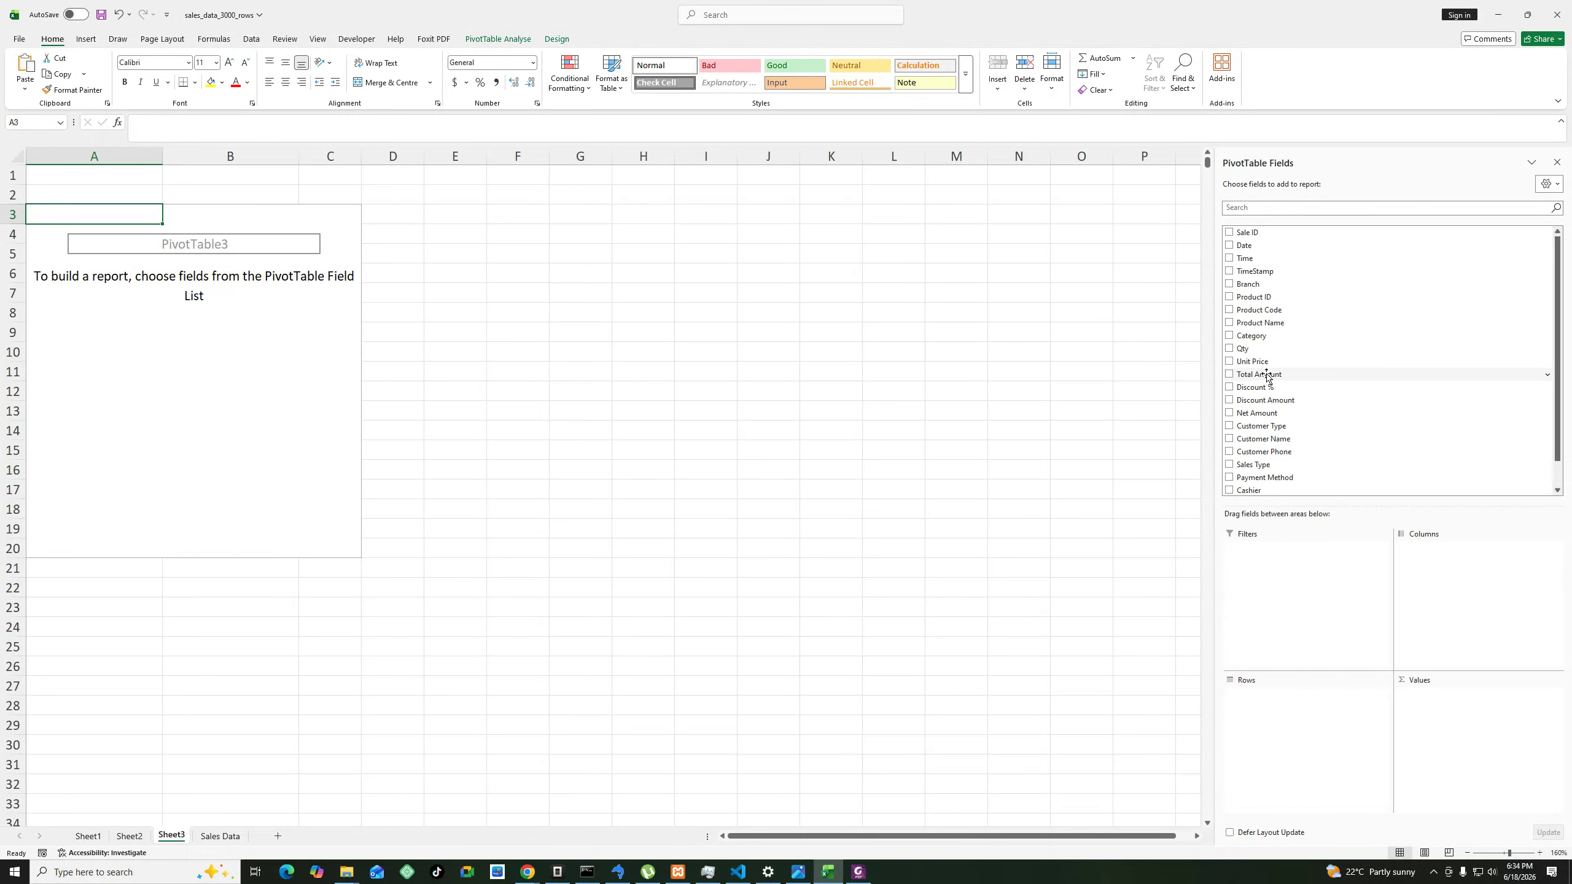
Use Total Amount as the PivotTable's row field and look through the listed amounts.
left_click_drag(1262, 373, 1318, 731)
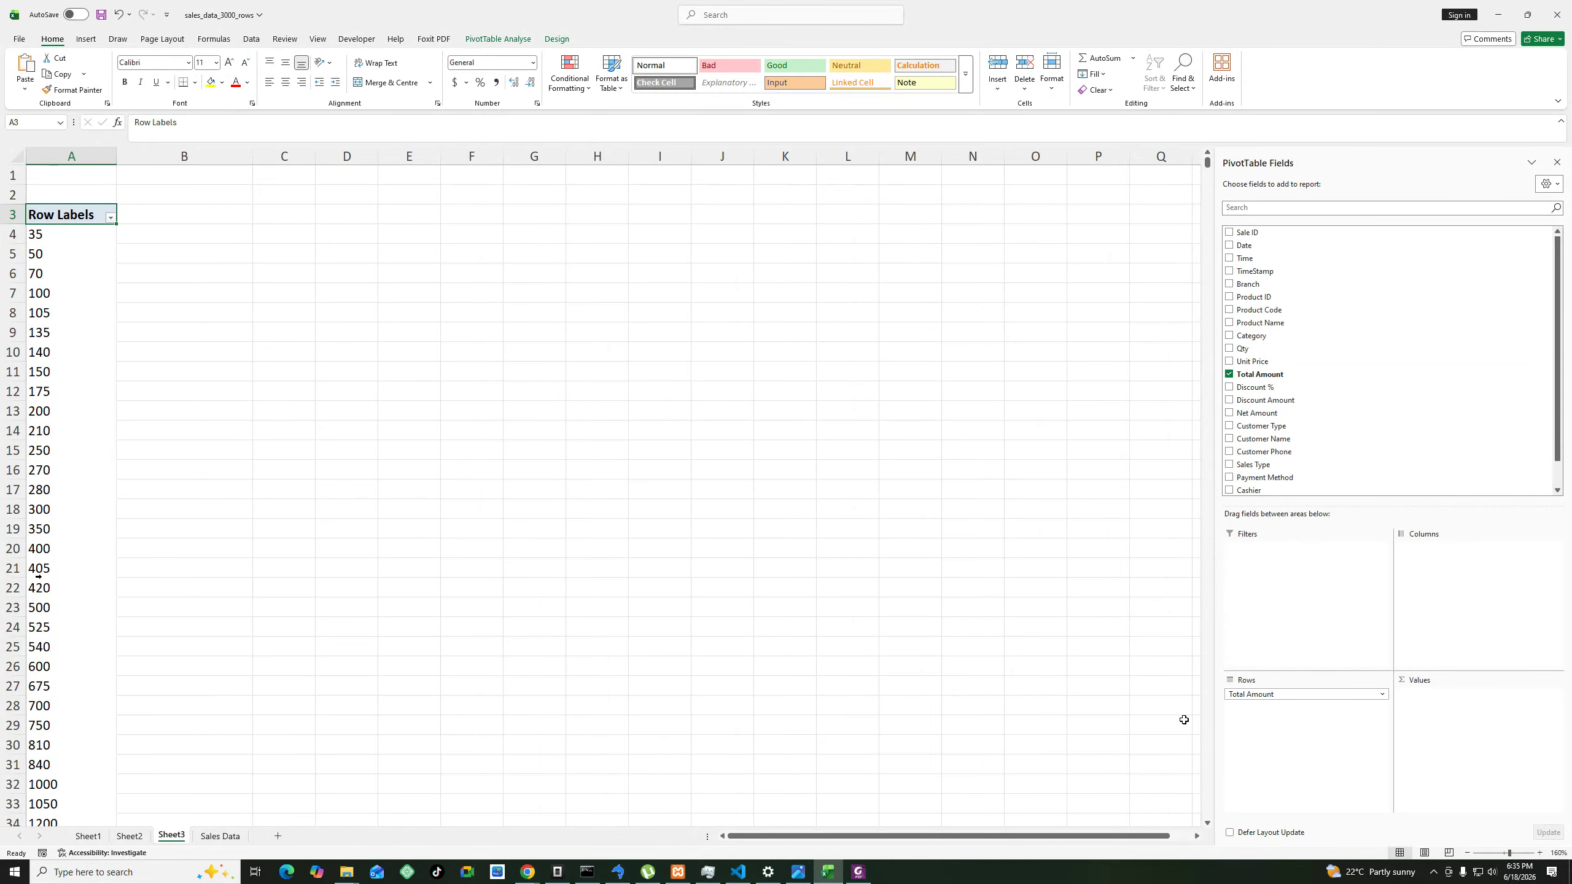
scroll(38, 576, "down", 8)
scroll(42, 569, "up", 3)
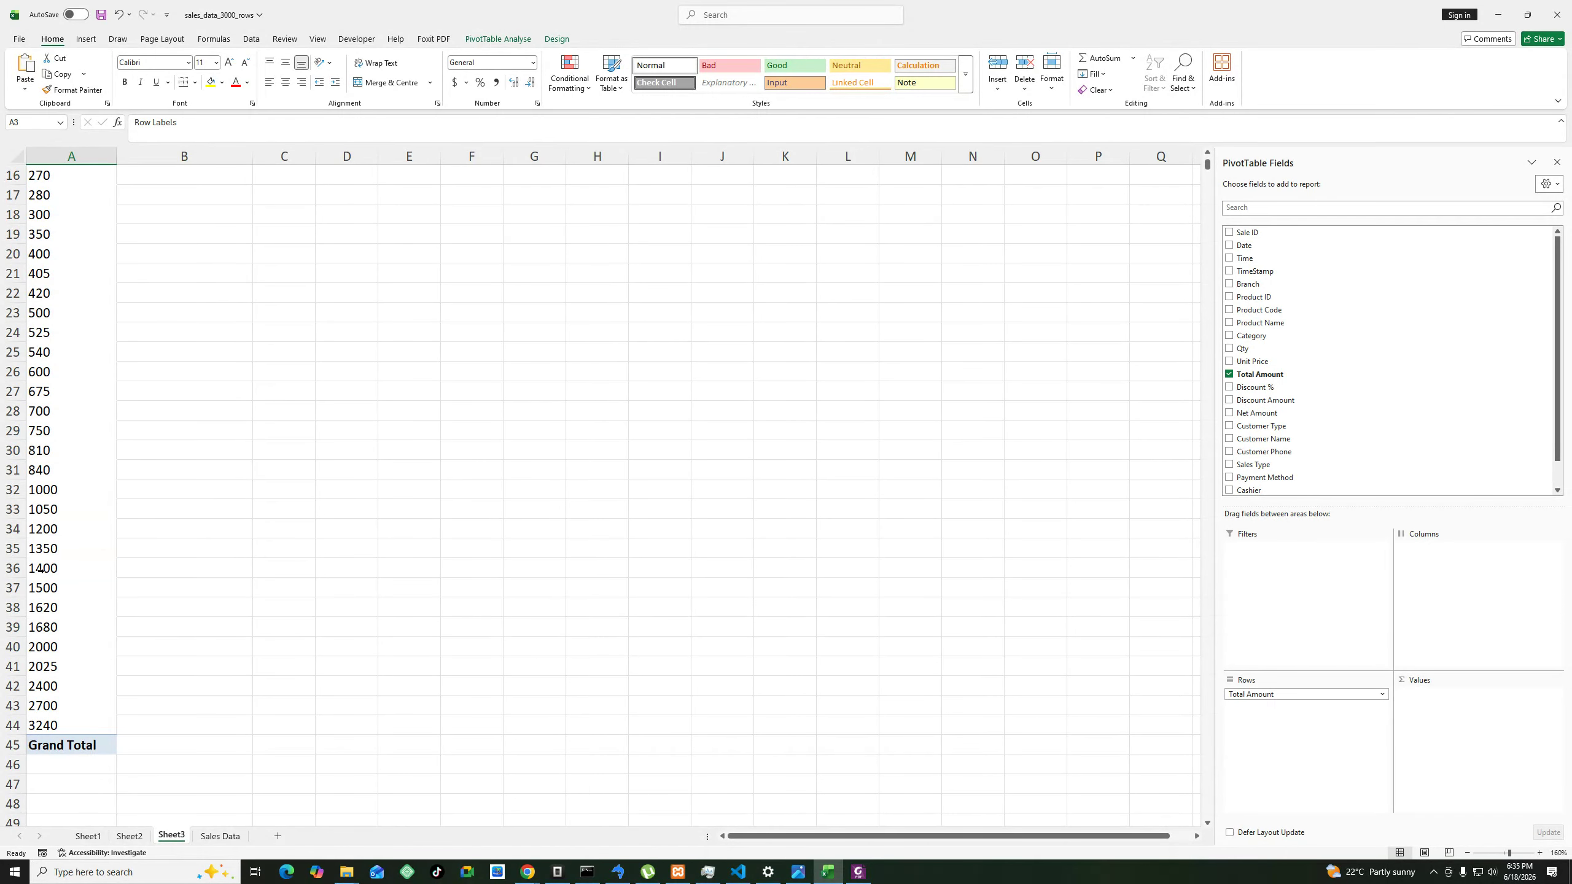
scroll(41, 569, "up", 5)
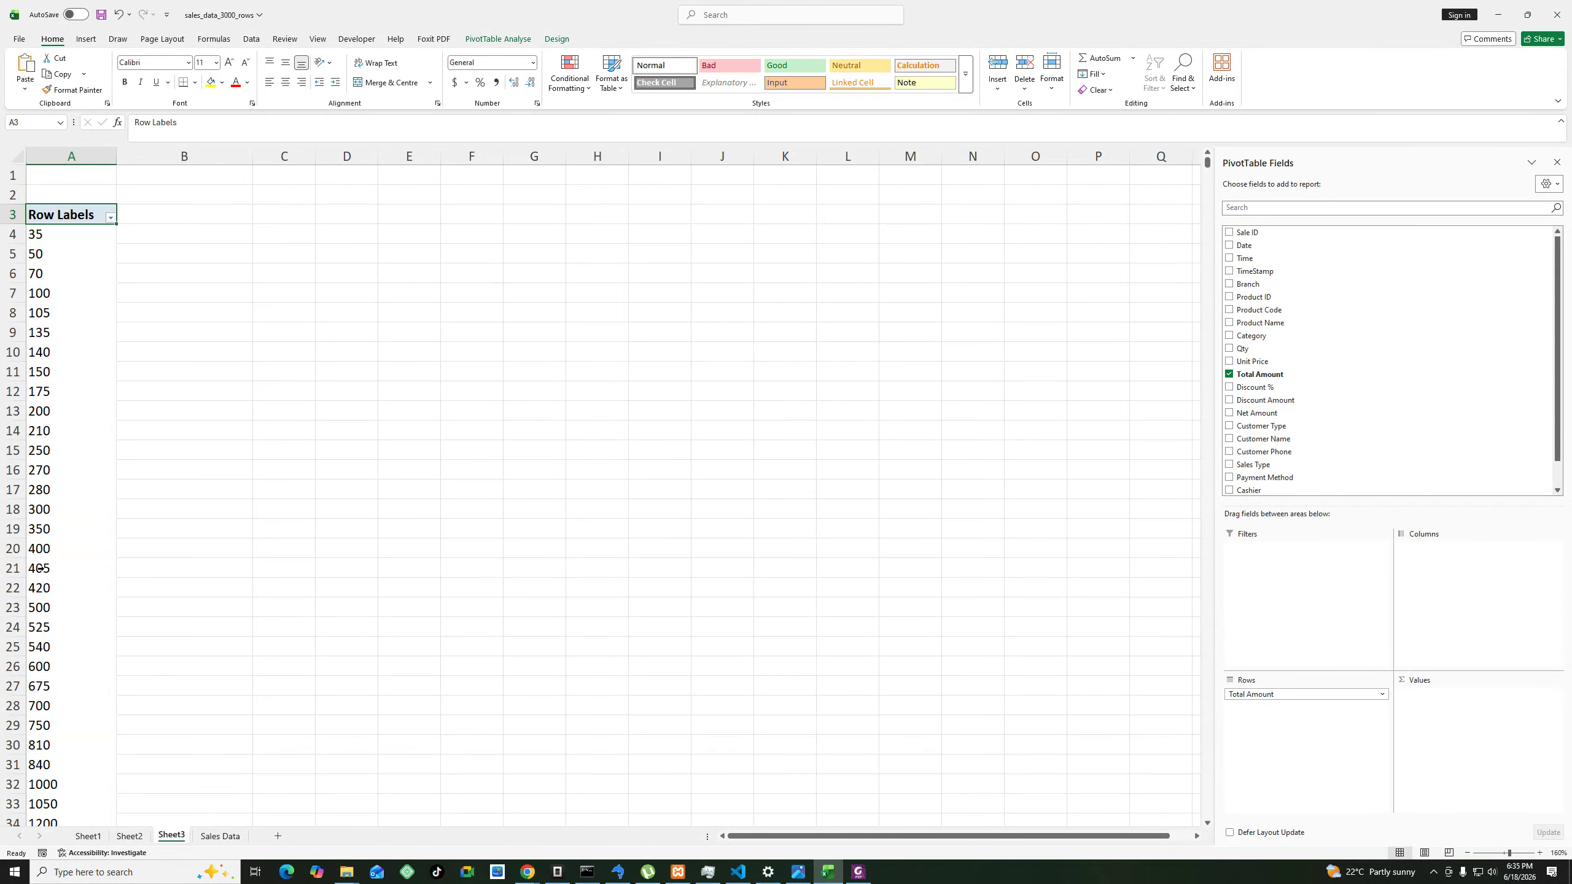
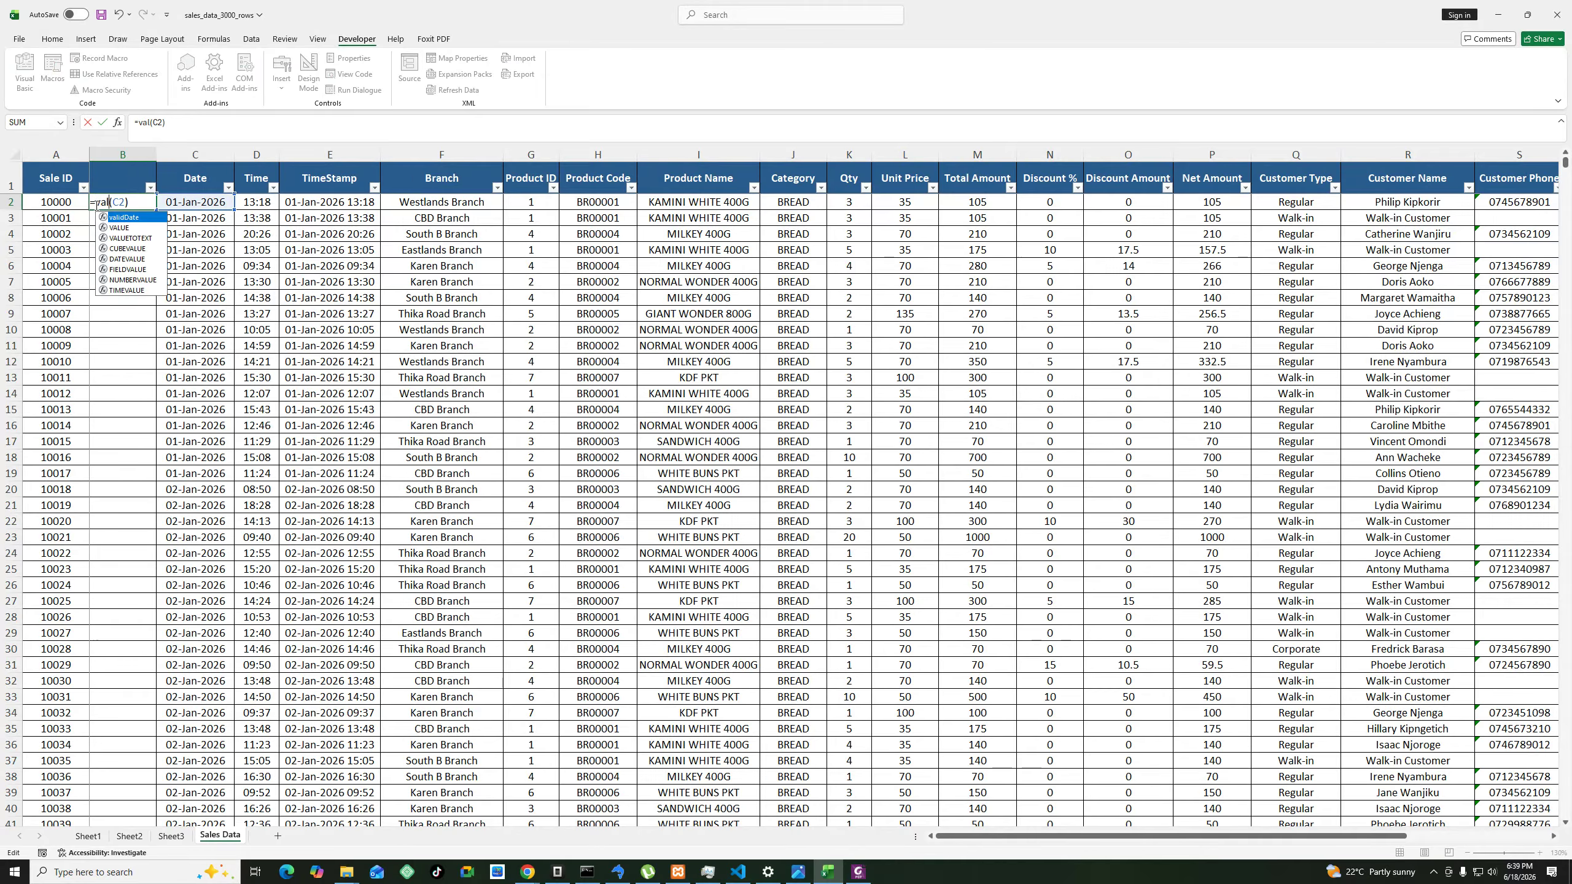
Enter =validDate(C2) in cell B2 of Sales Data and fill it down column B.
key("Tab")
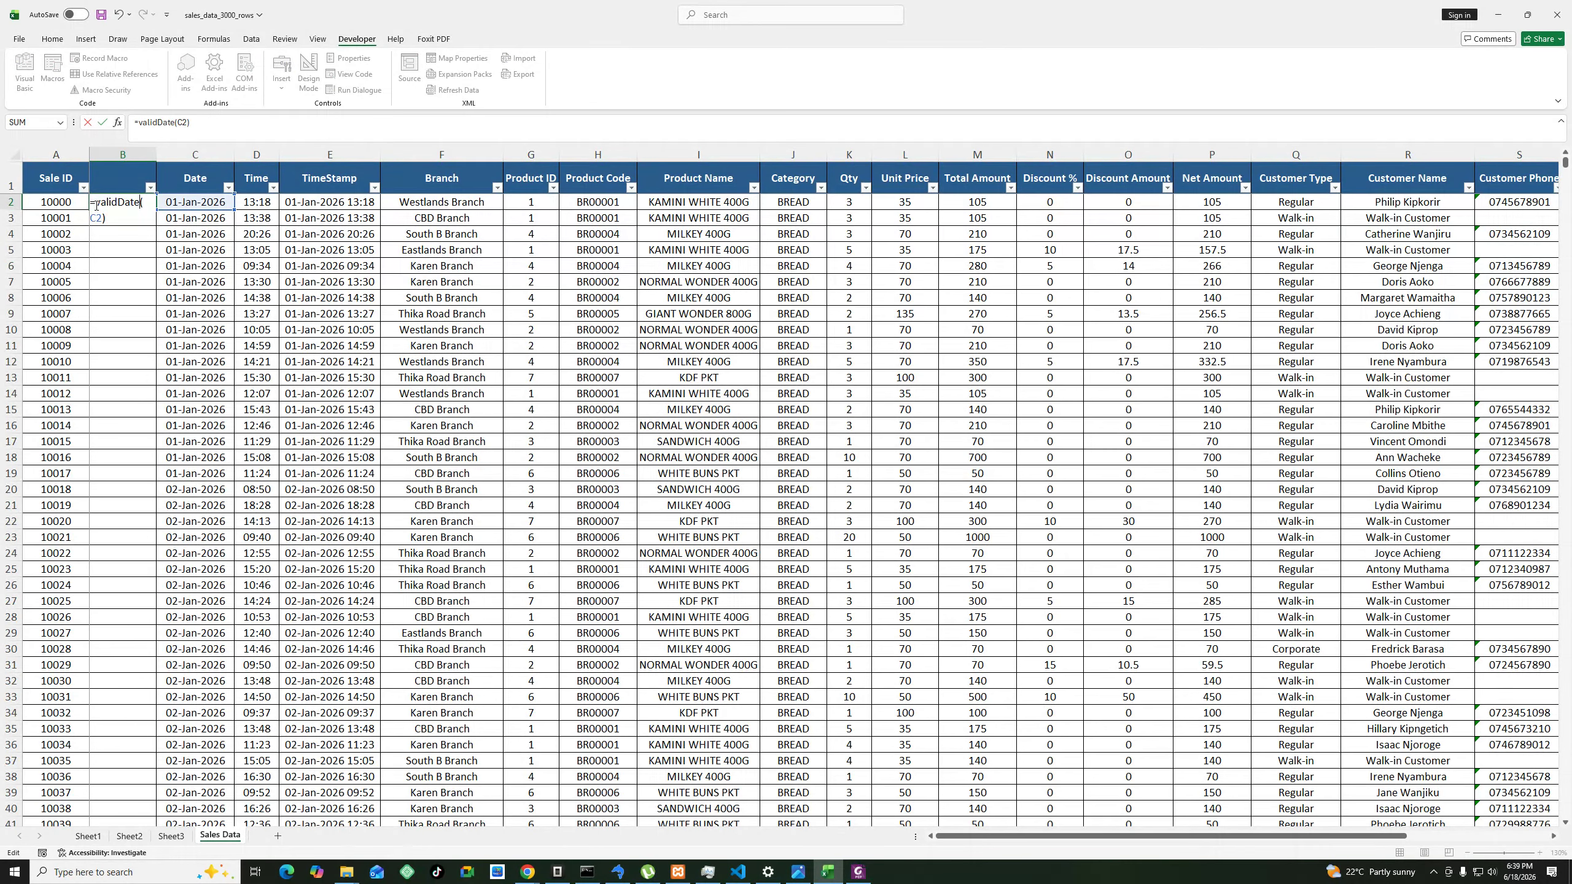
key("Return")
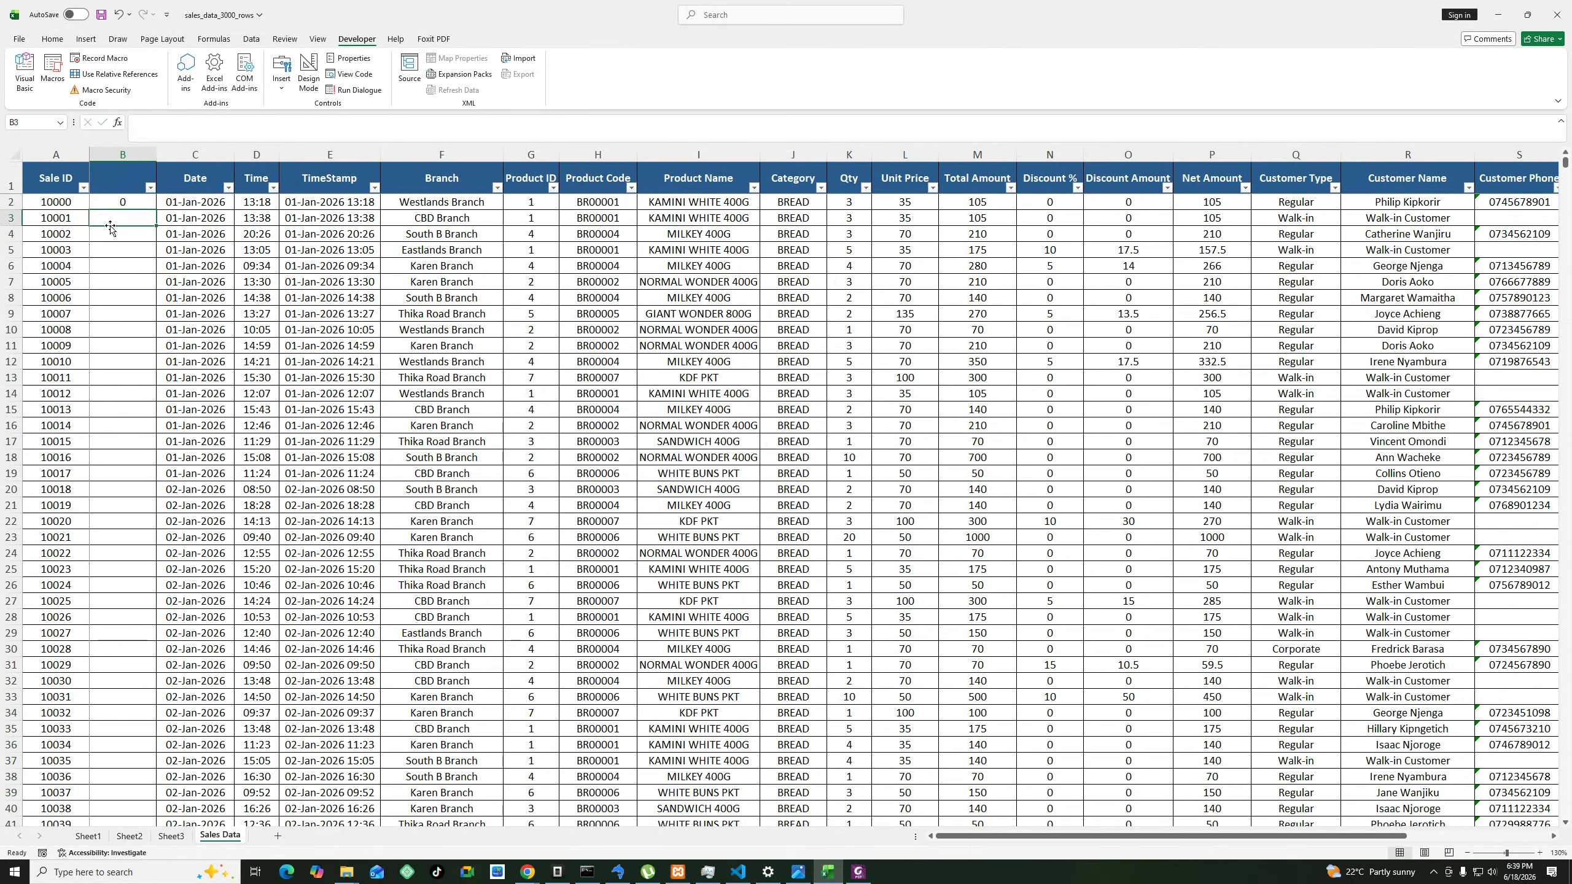
left_click(121, 206)
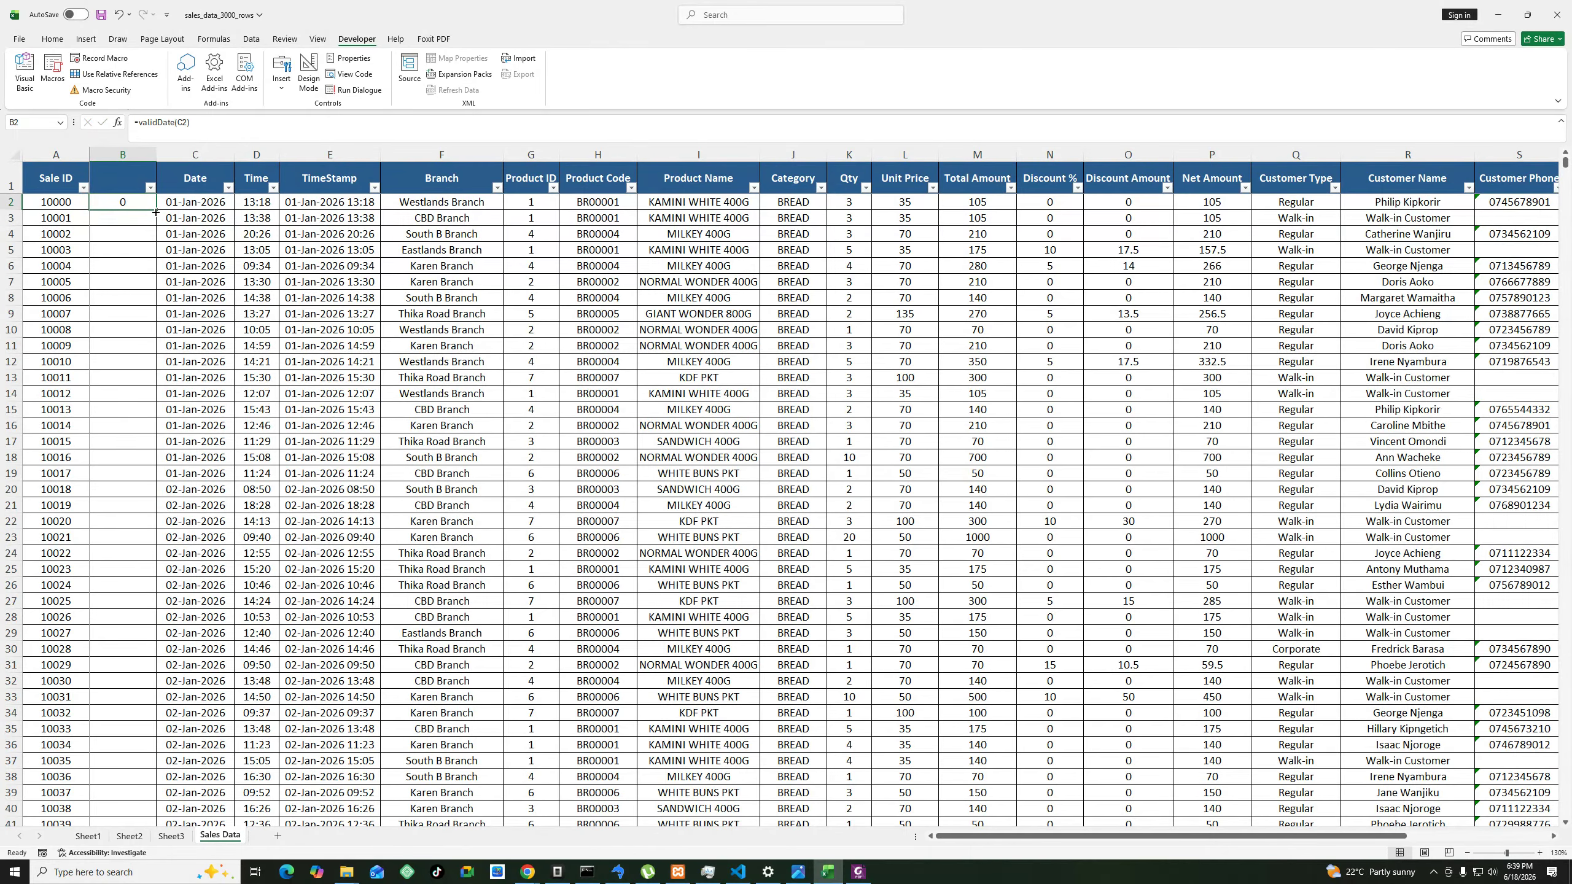
double_click(155, 212)
scroll(125, 463, "down", 20)
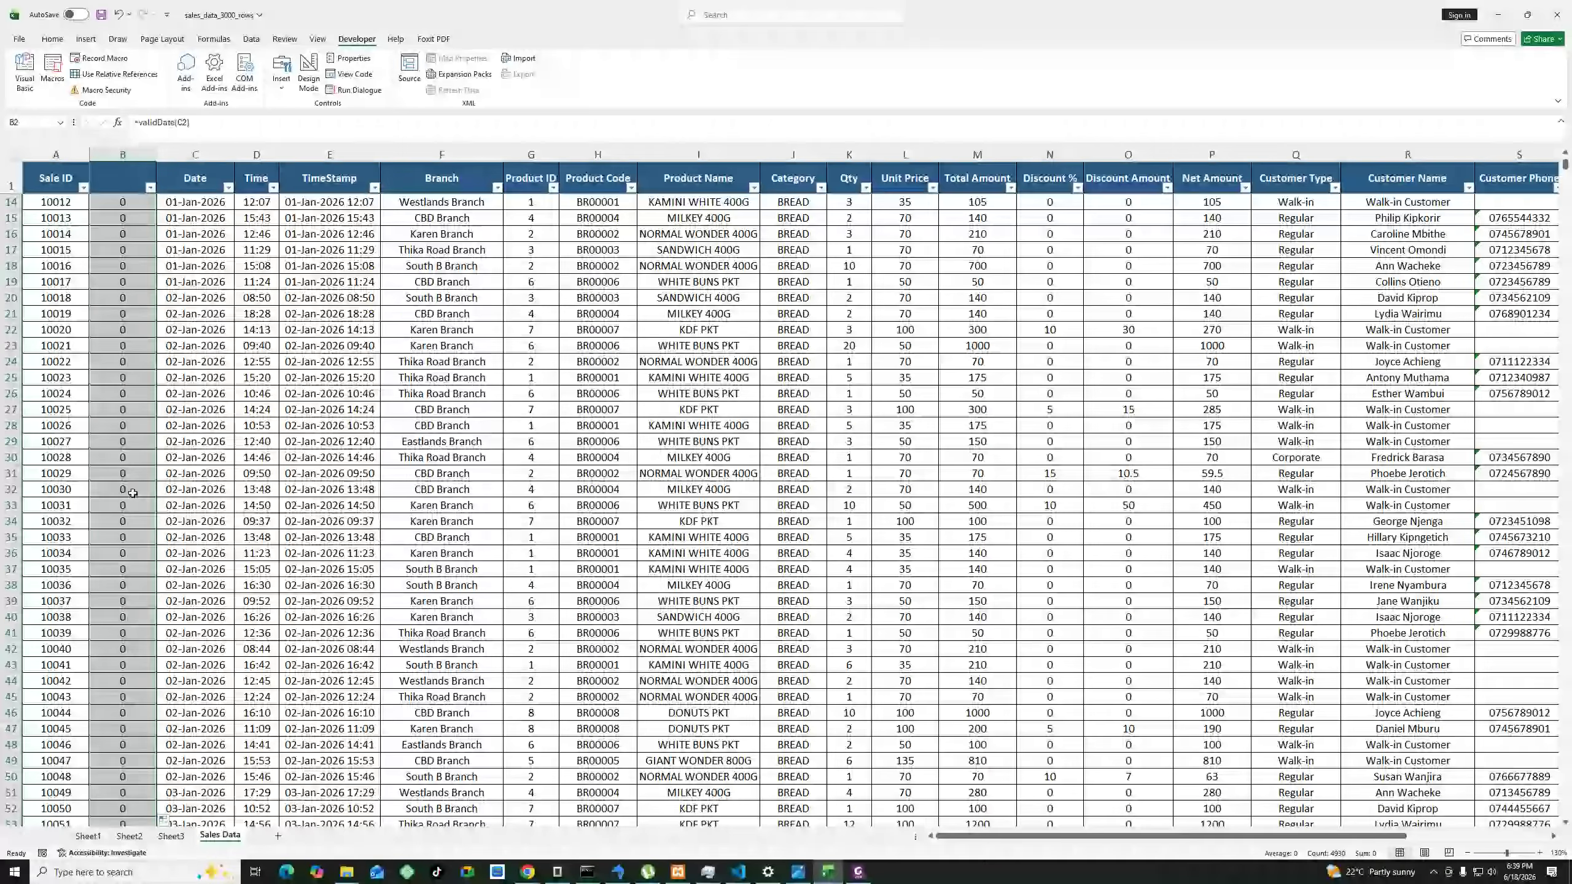
scroll(135, 506, "down", 7)
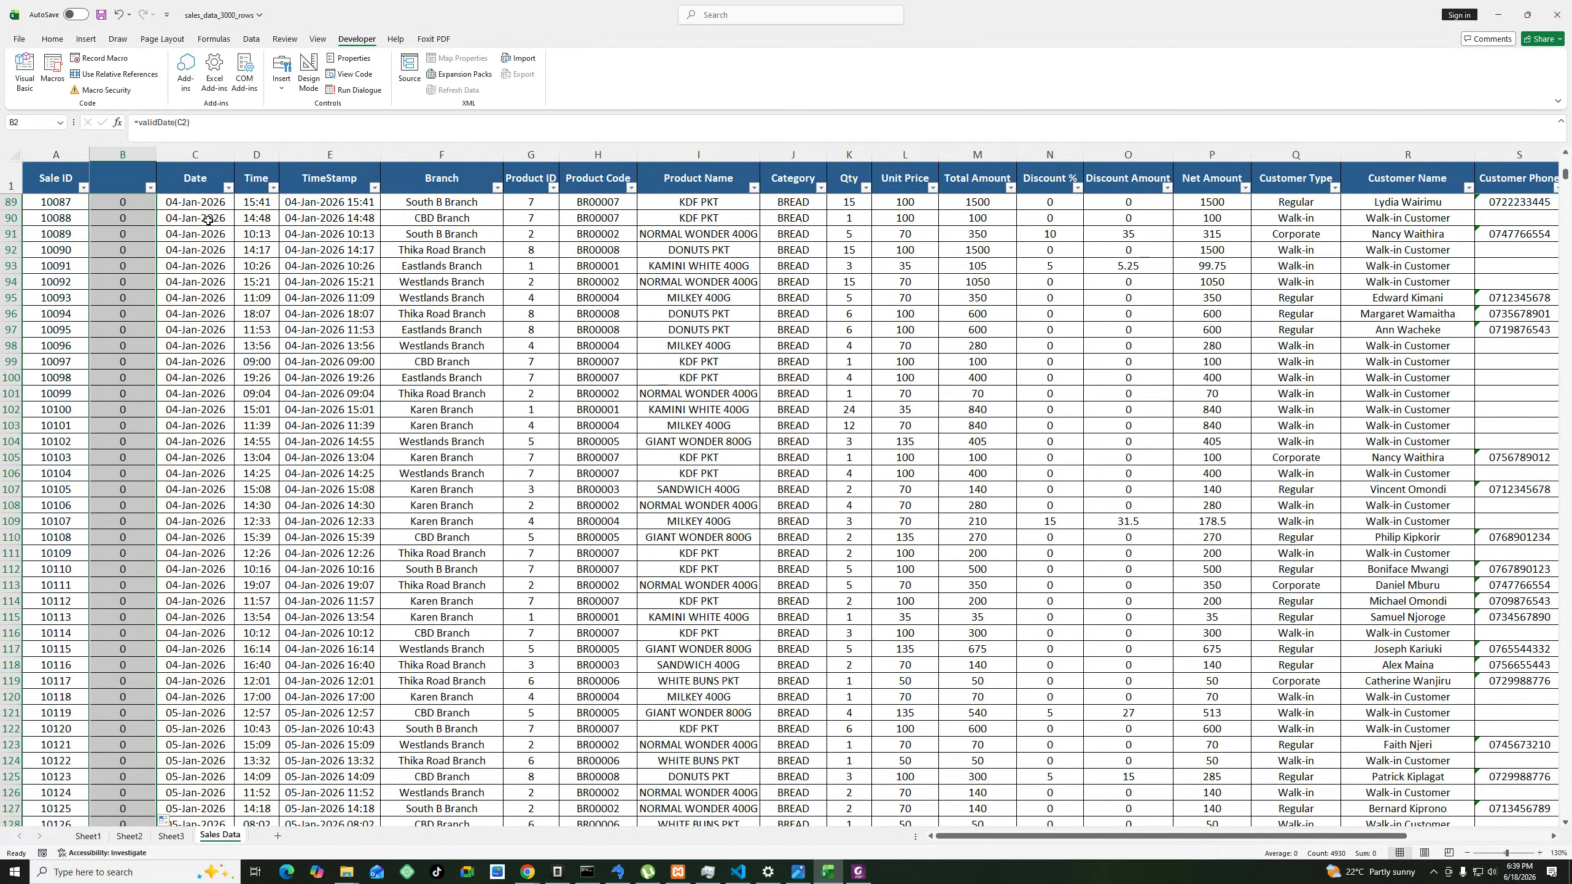
Format the whole Date column with the date type March 14, 2012.
left_click(197, 147)
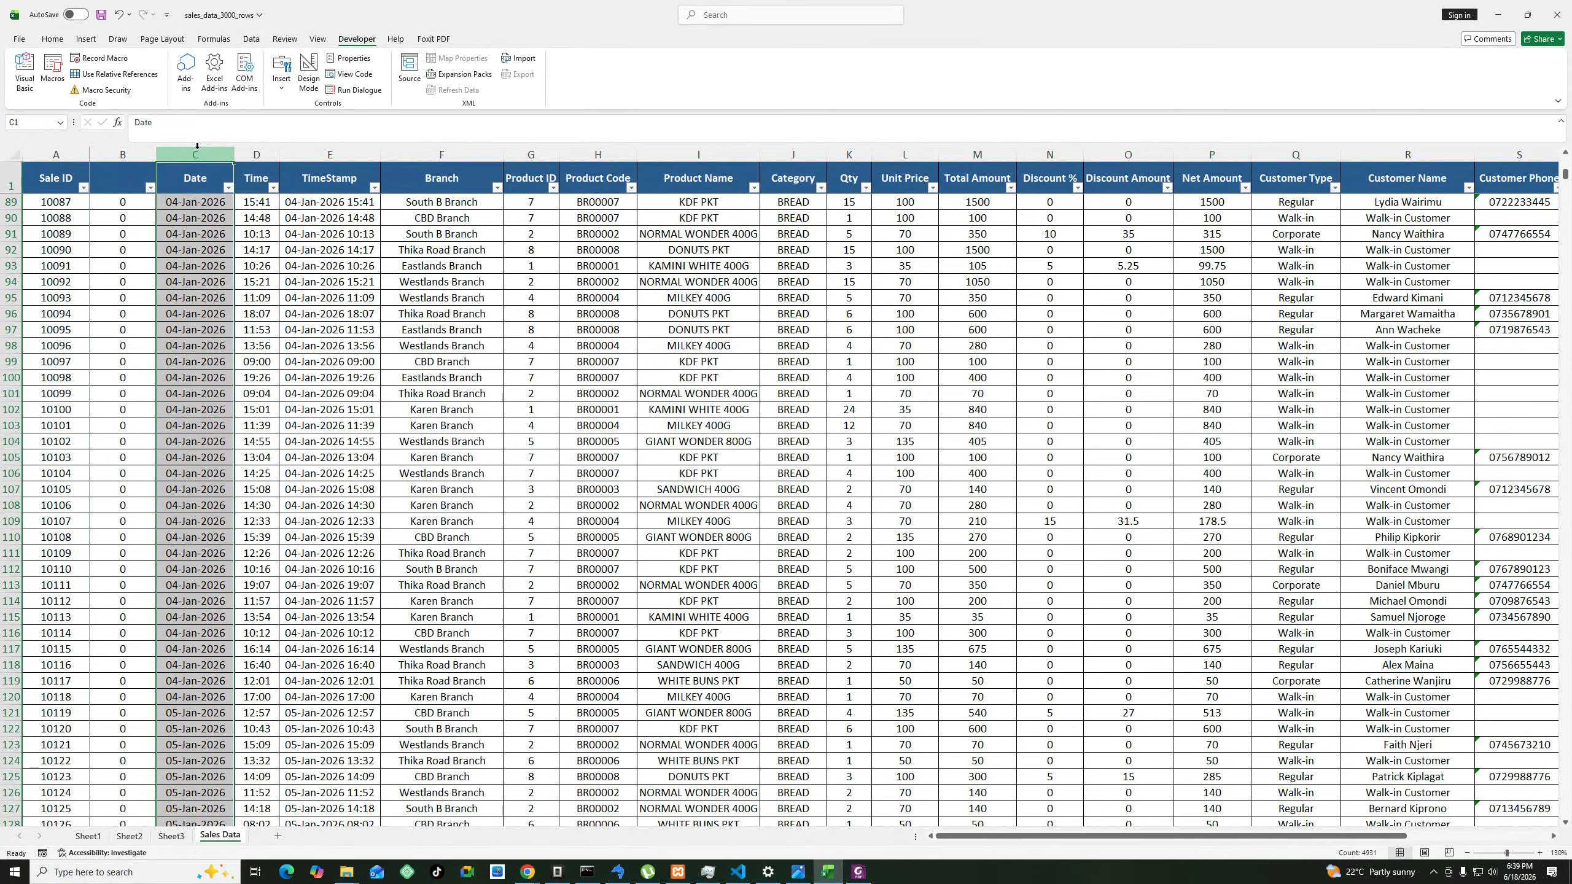
right_click(197, 146)
left_click(242, 323)
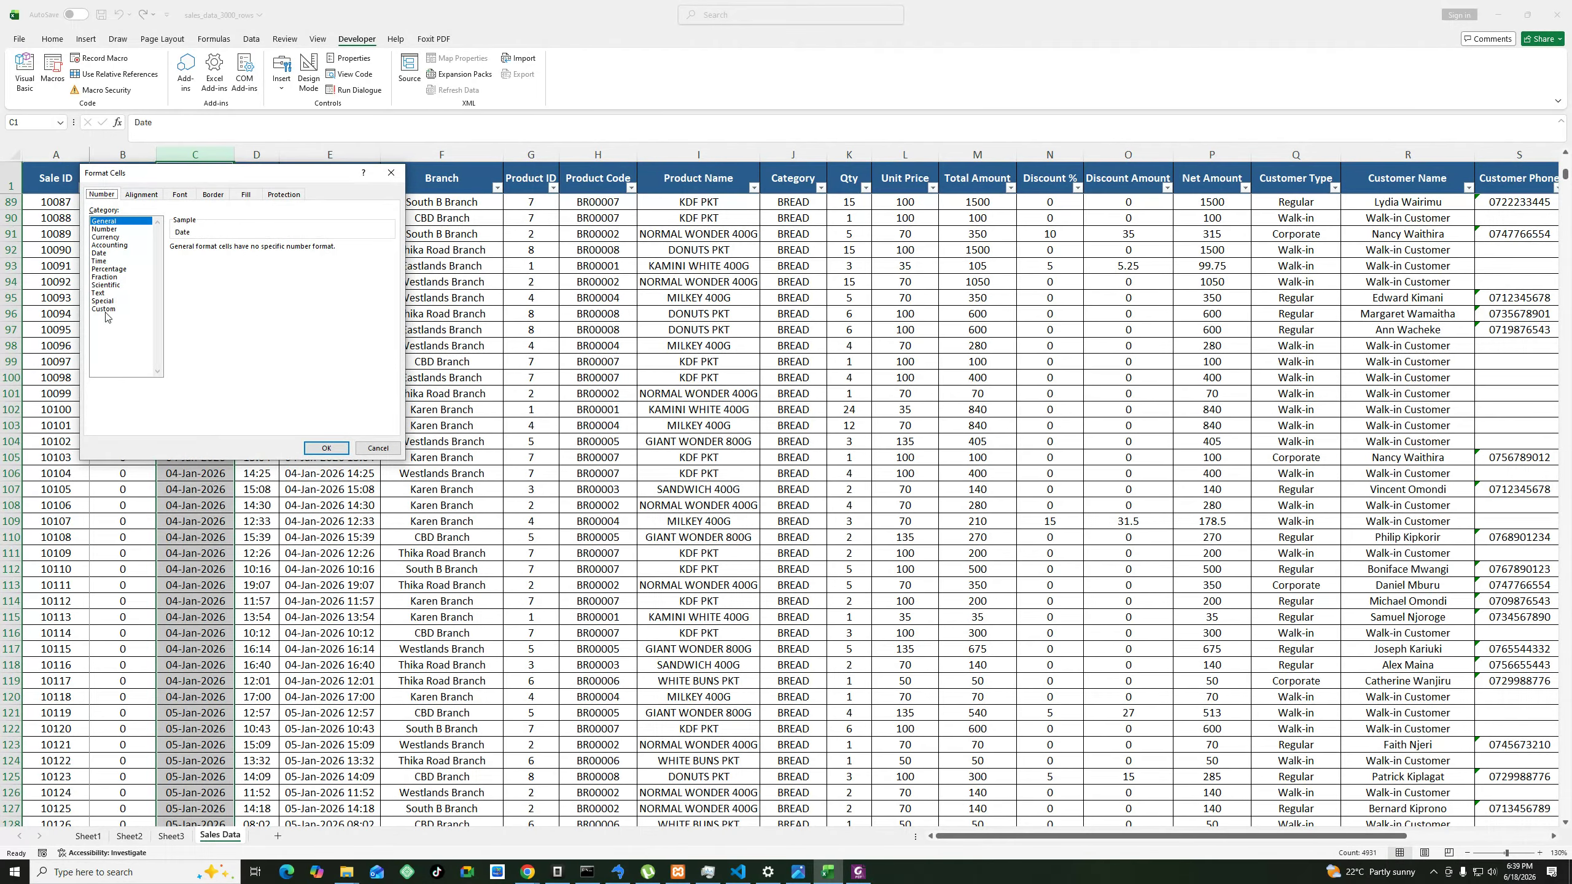
left_click(103, 256)
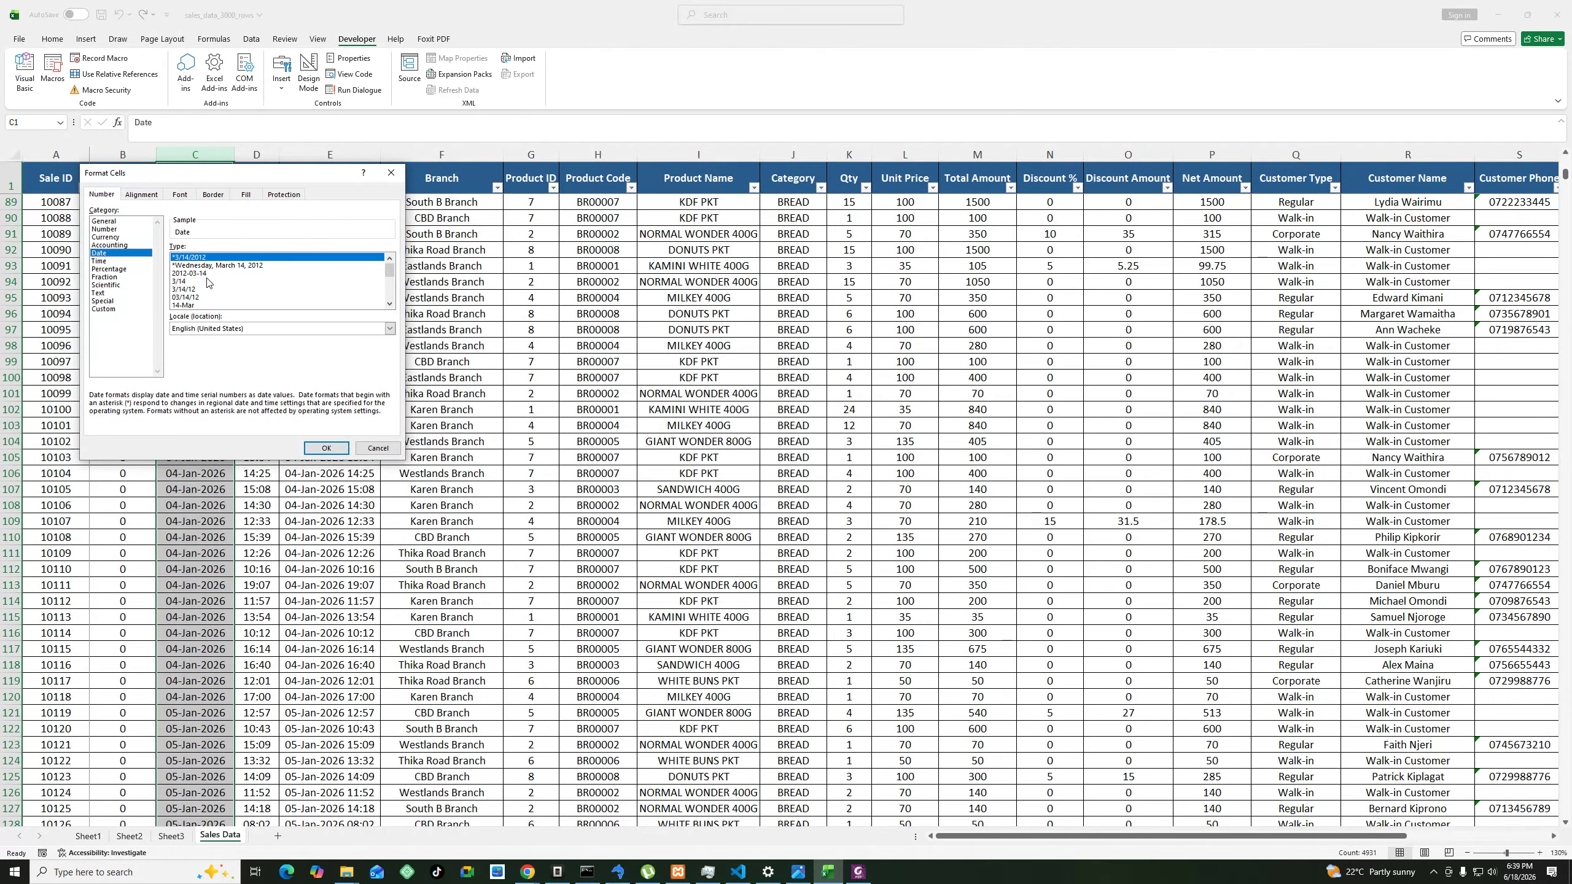
left_click(392, 303)
left_click(391, 304)
left_click(392, 303)
left_click(392, 303)
left_click(392, 304)
left_click(393, 305)
left_click(393, 305)
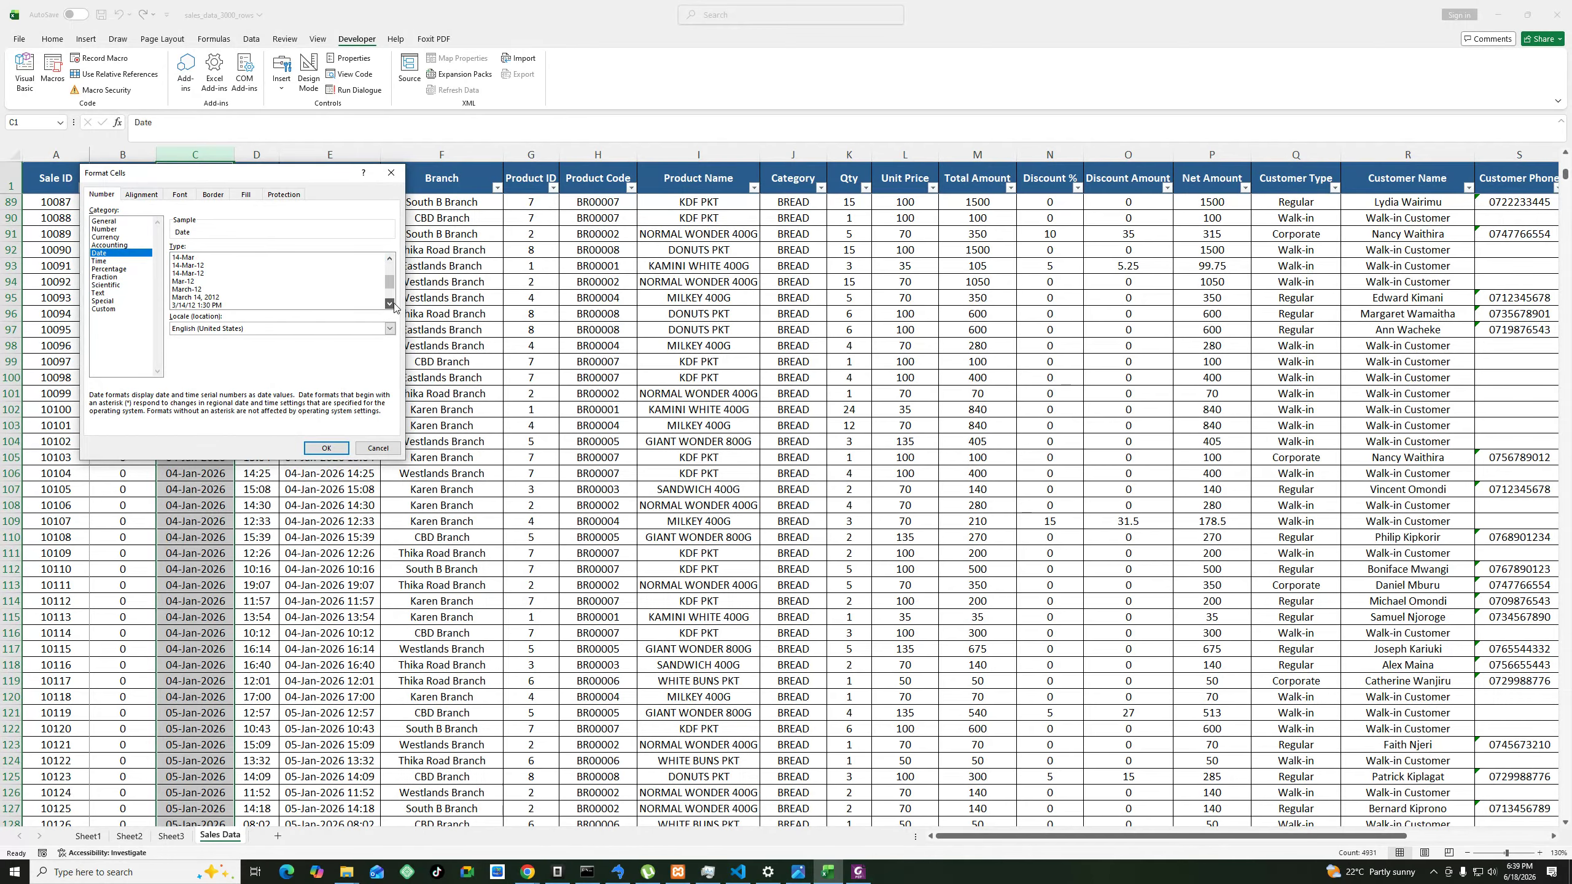
left_click(210, 298)
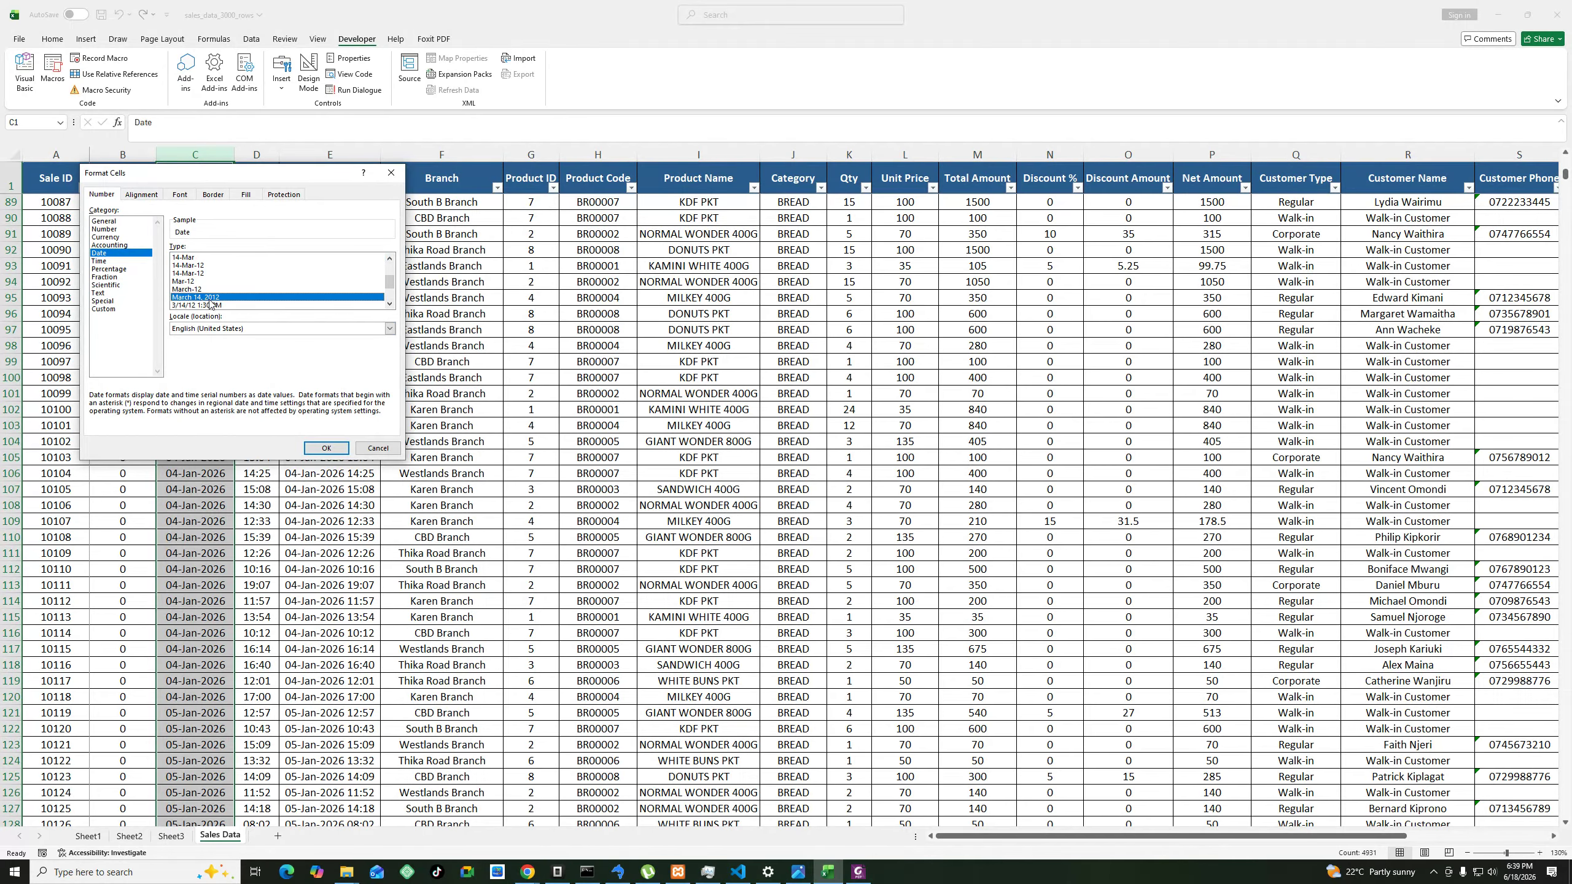
left_click(322, 444)
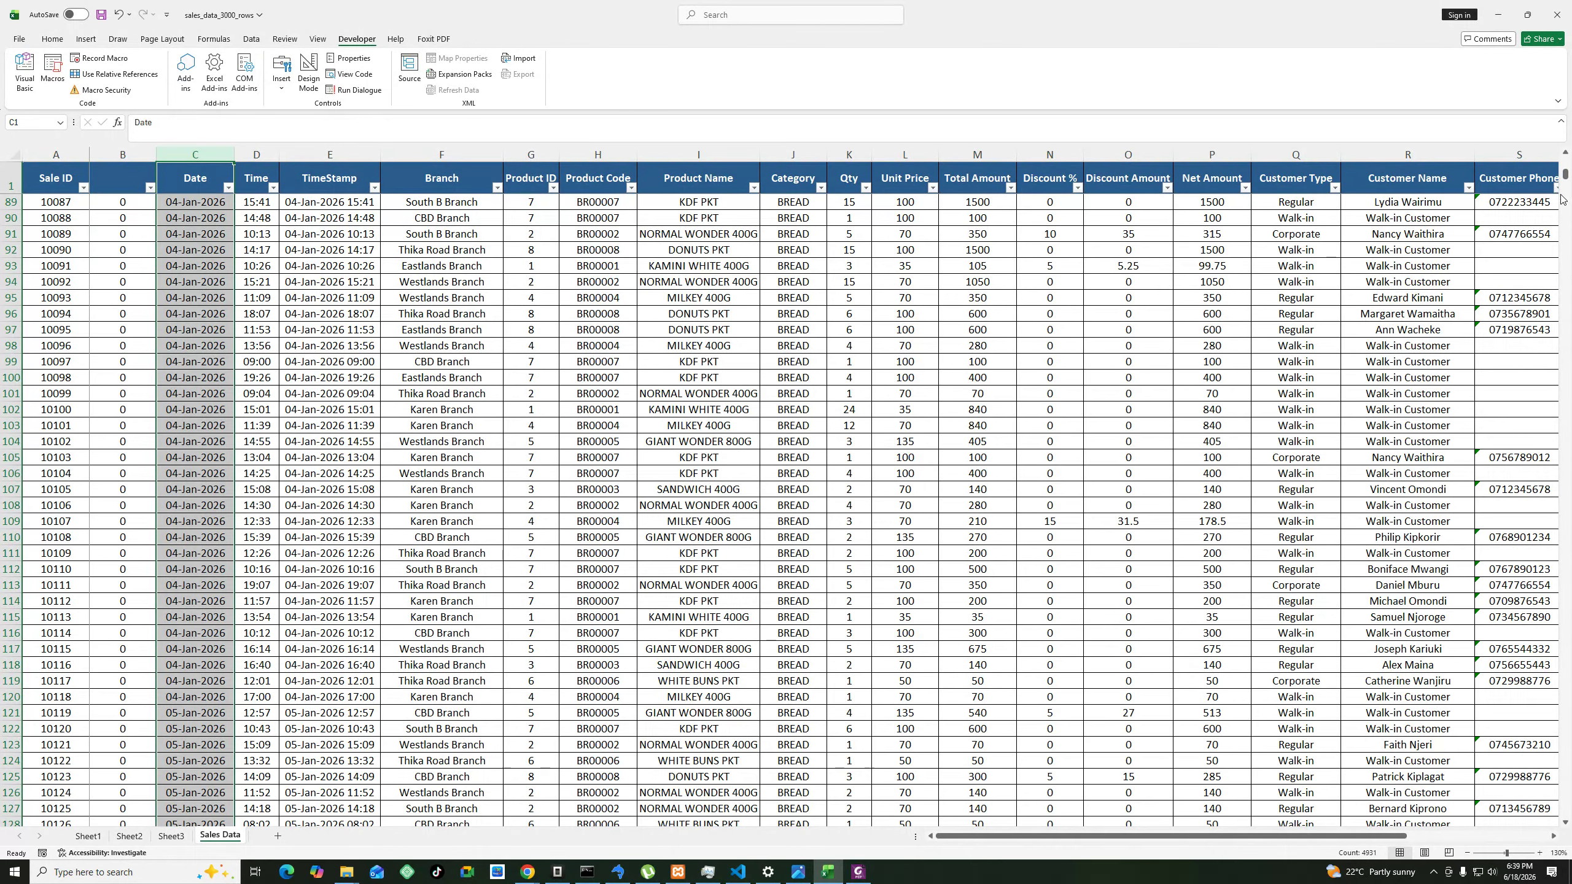
Re-enter the date in C2 to apply the new date format, and autofit the Date column's width.
left_click_drag(1566, 176, 1566, 159)
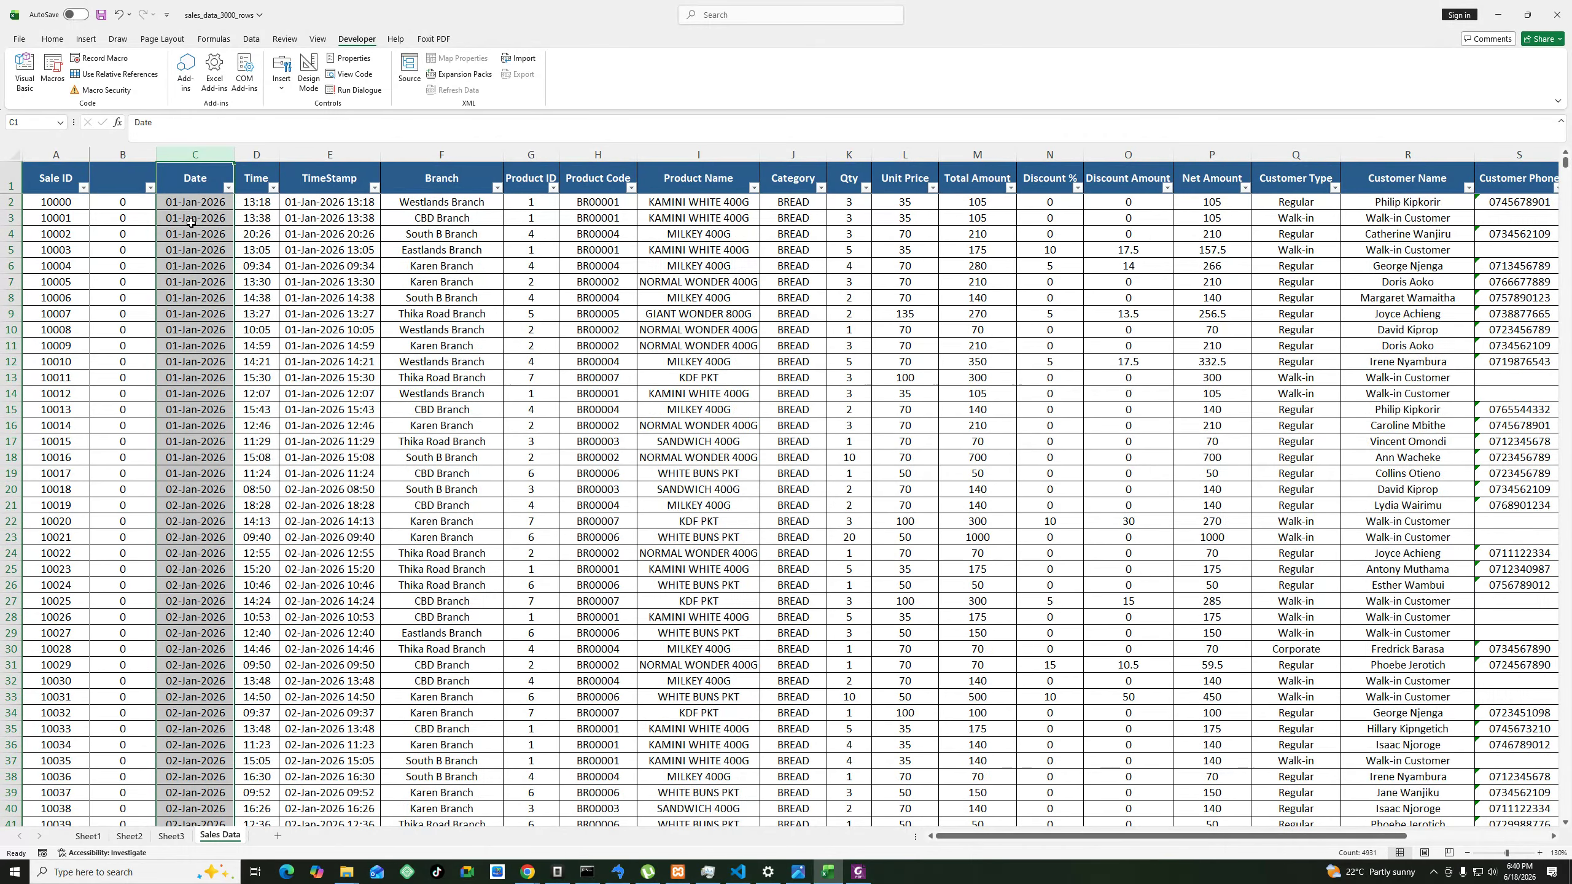
double_click(197, 203)
left_click(200, 226)
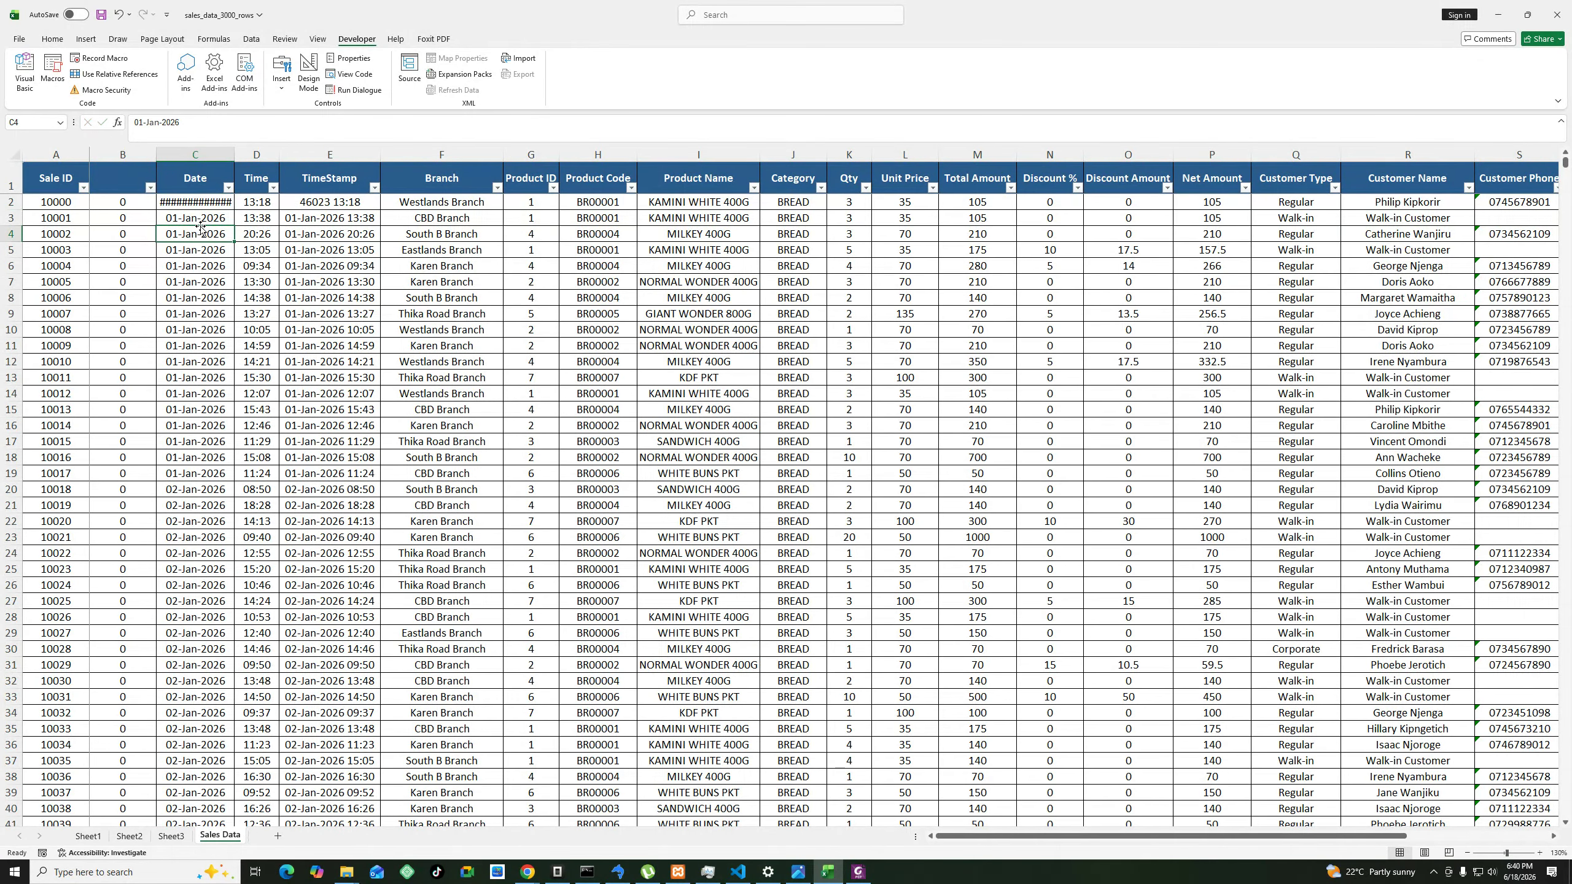
double_click(235, 157)
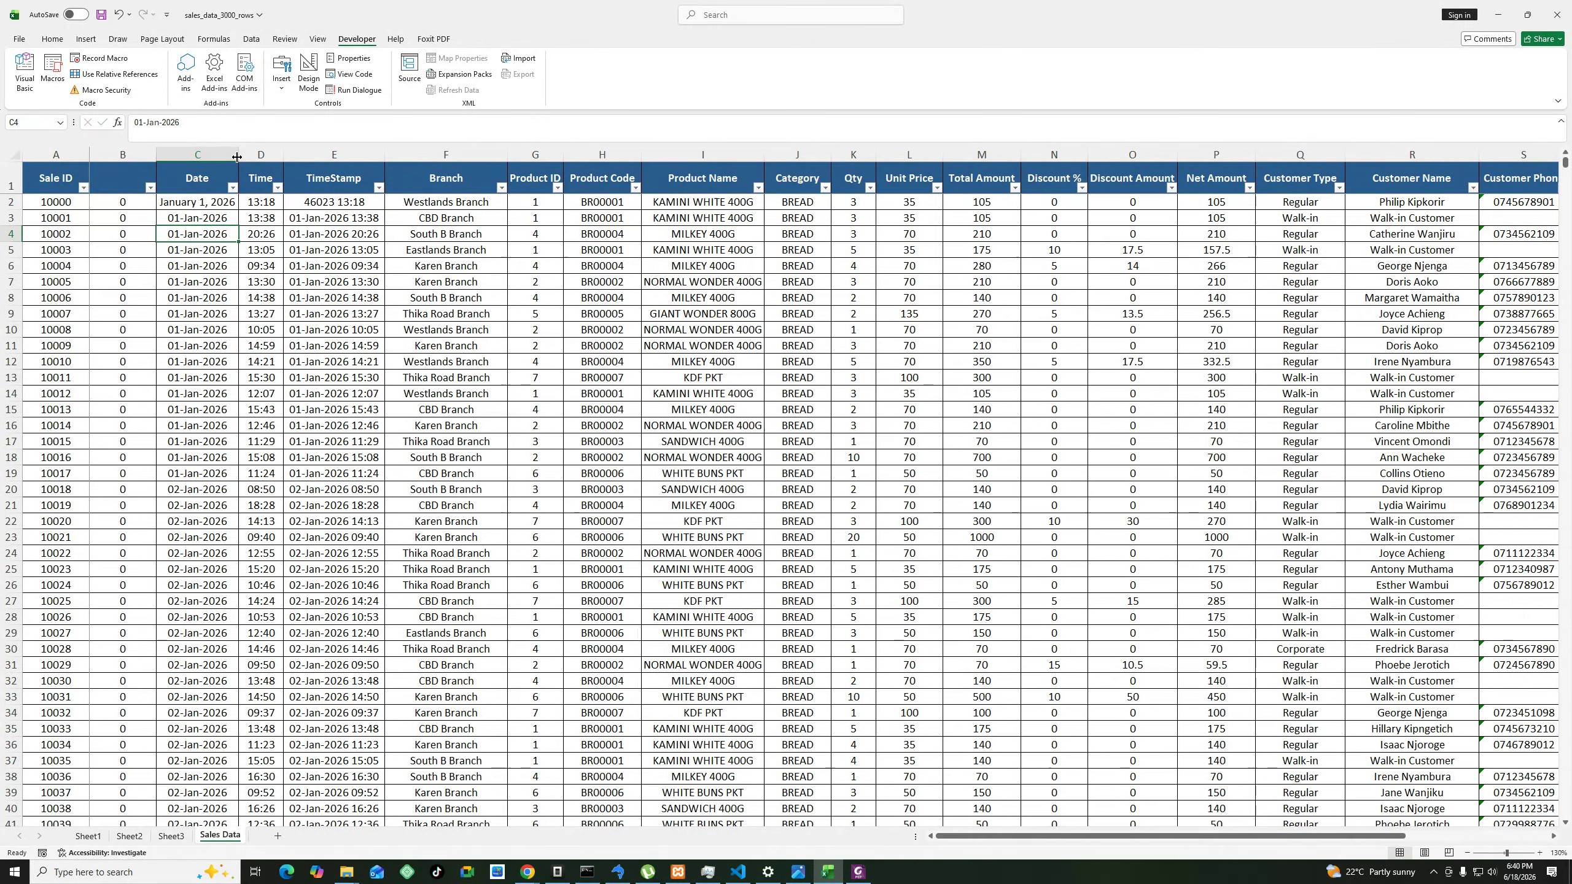
left_click(223, 202)
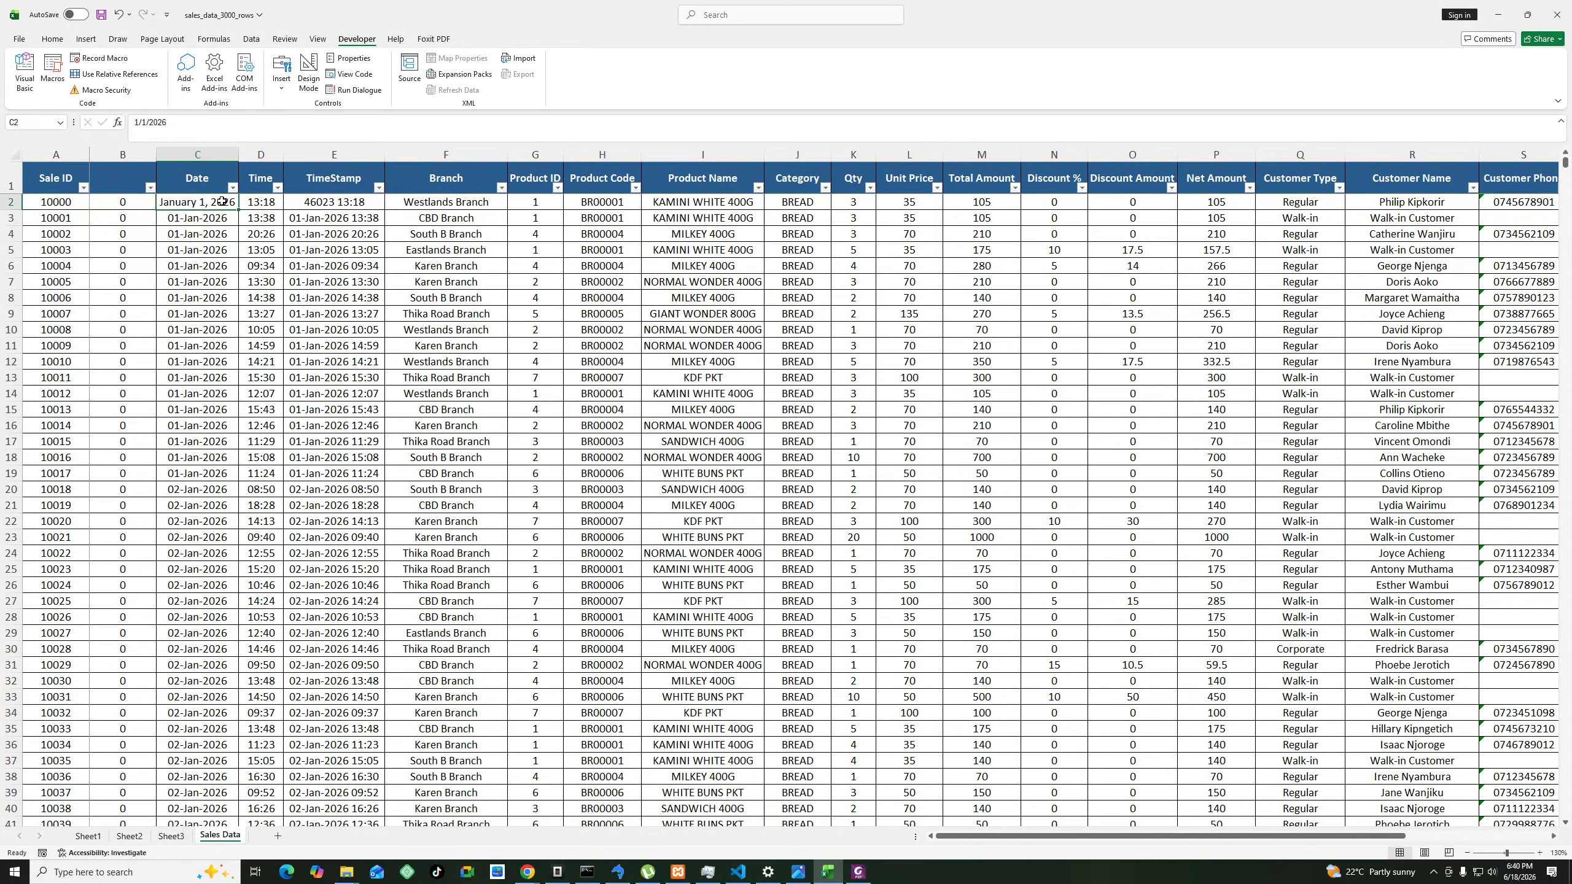
Re-enter the date in C3 to apply the new date format.
left_click(19, 39)
left_click(17, 42)
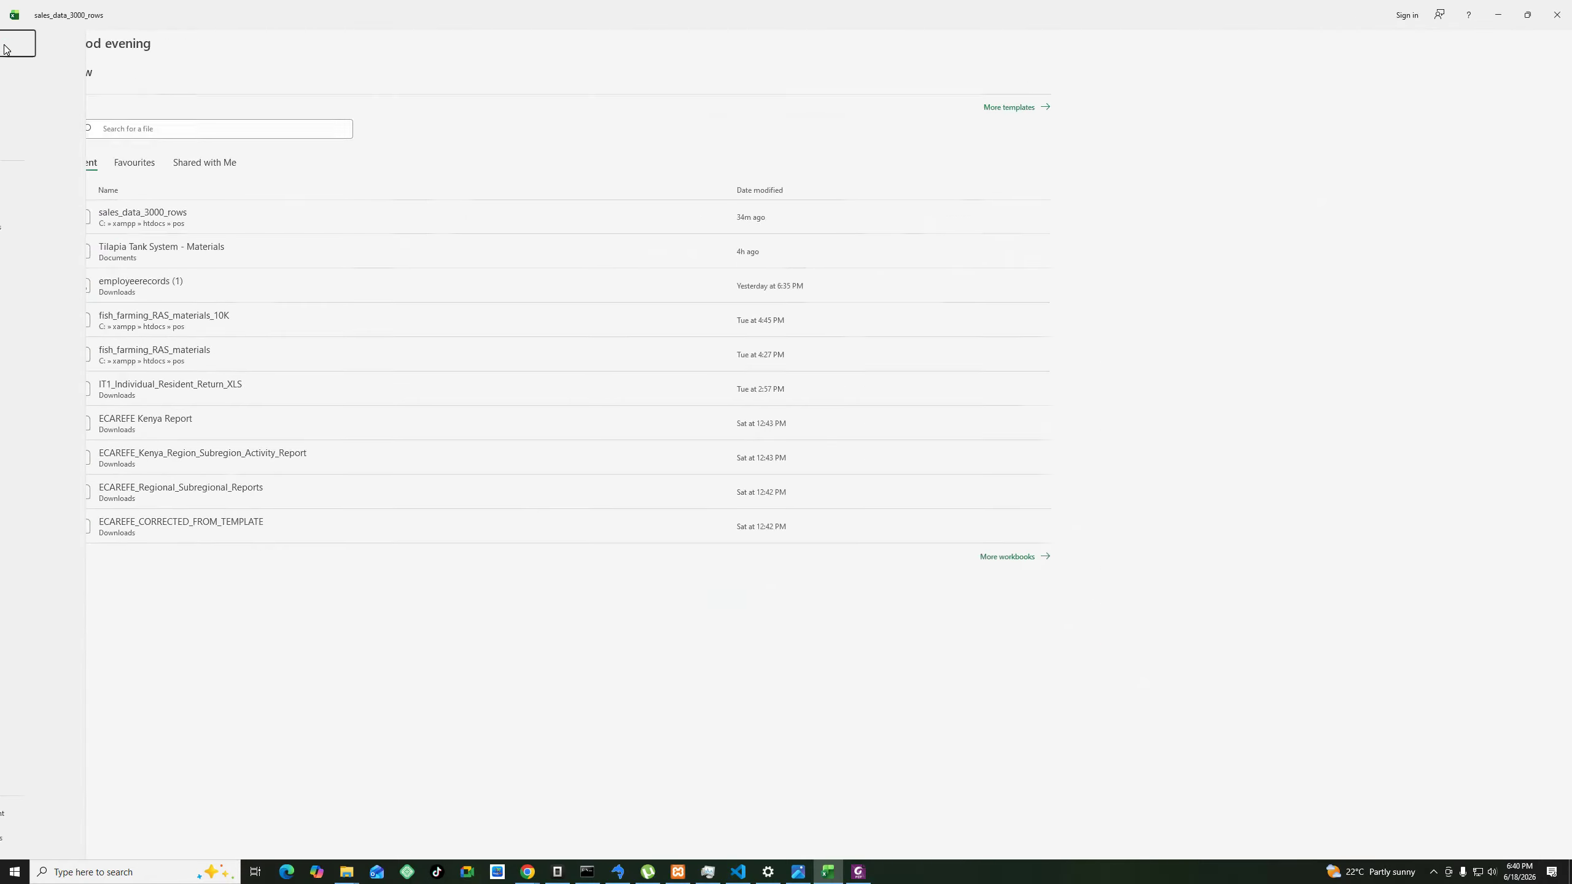
double_click(208, 224)
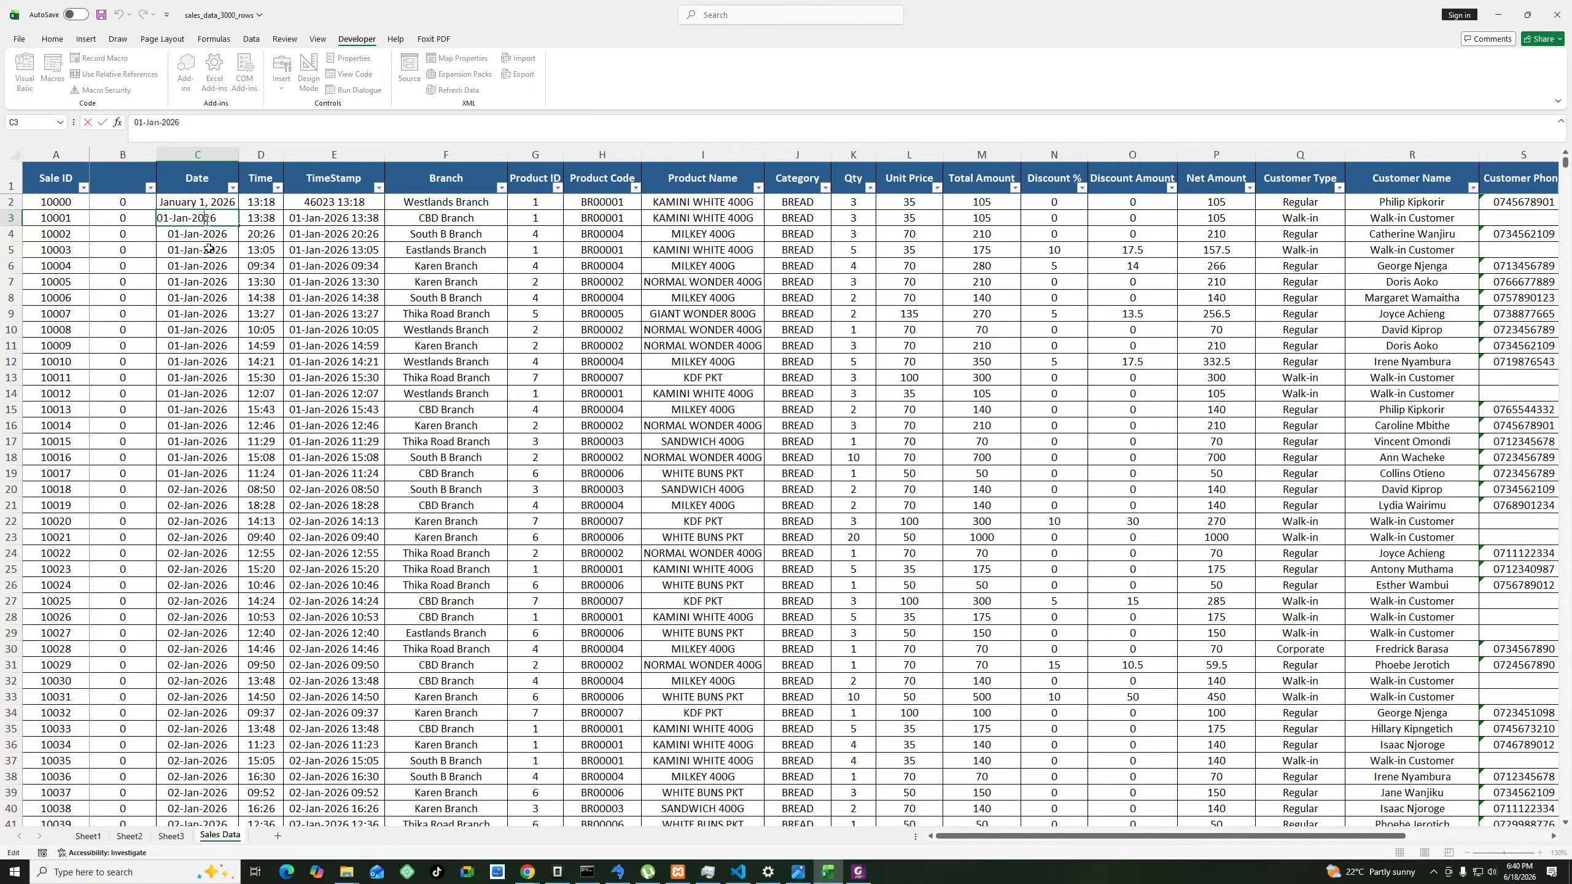
left_click(211, 243)
left_click(222, 219)
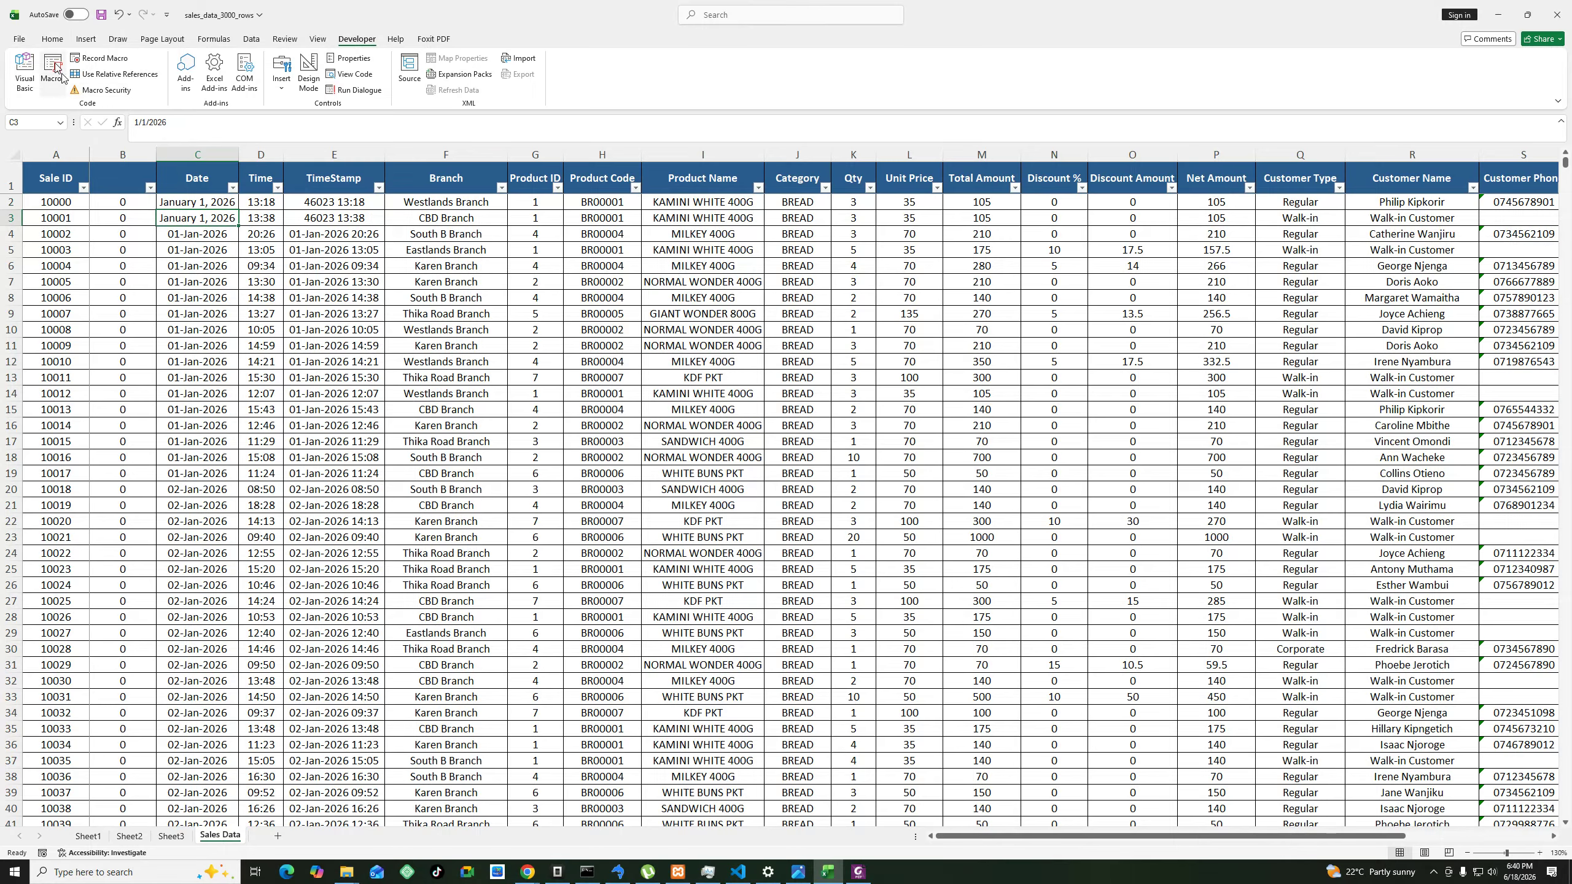
Copy the formatting of C3 to the Date cells from C4 down to row 1228 with Format Painter.
left_click(53, 41)
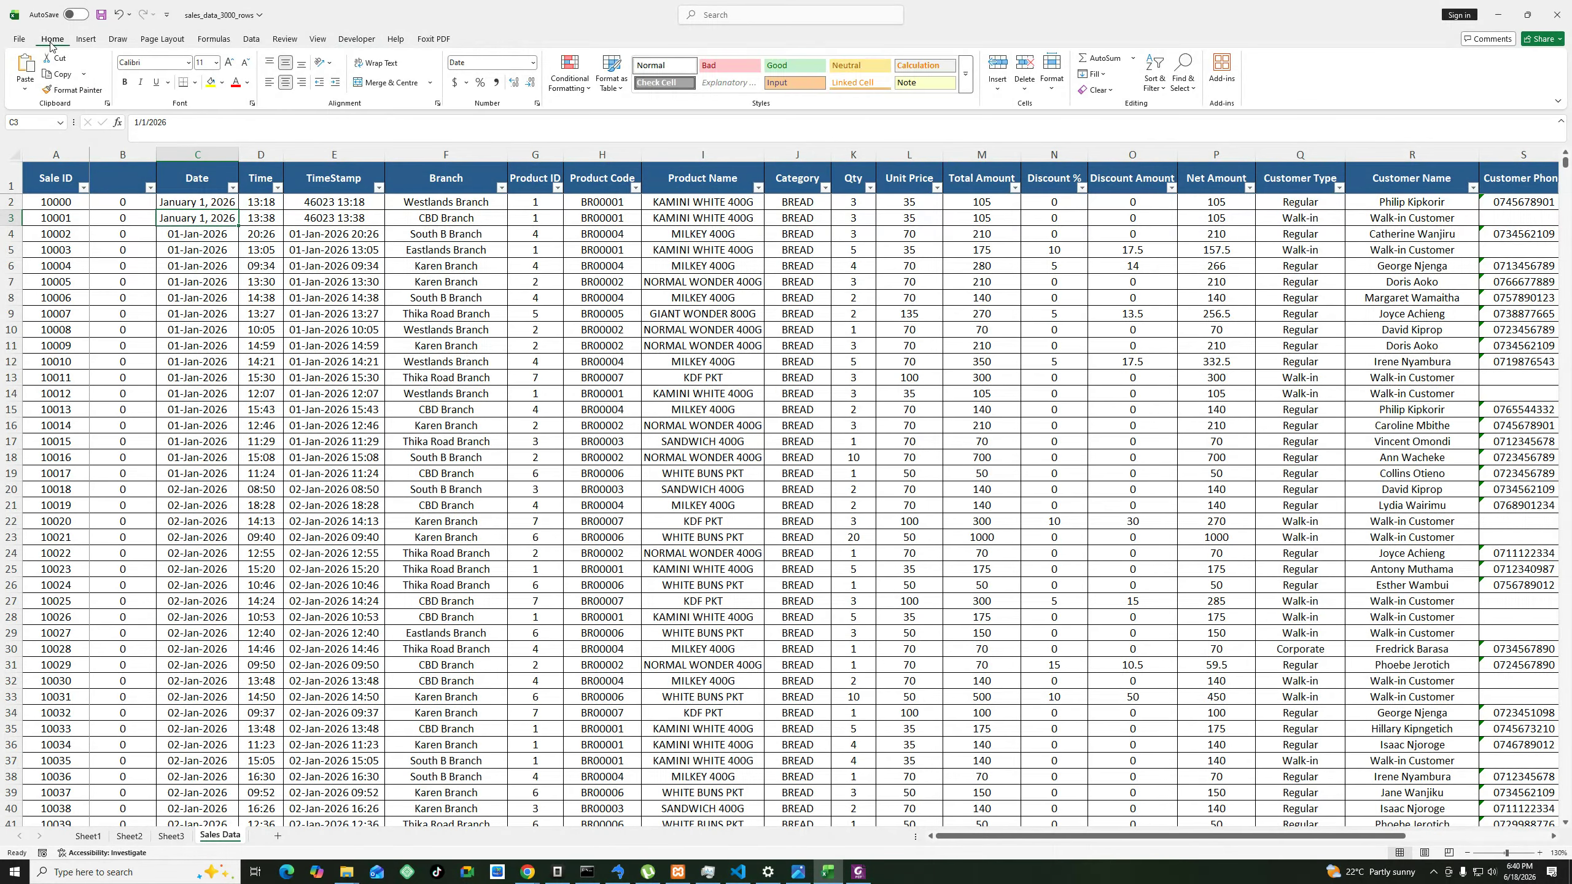
left_click(74, 90)
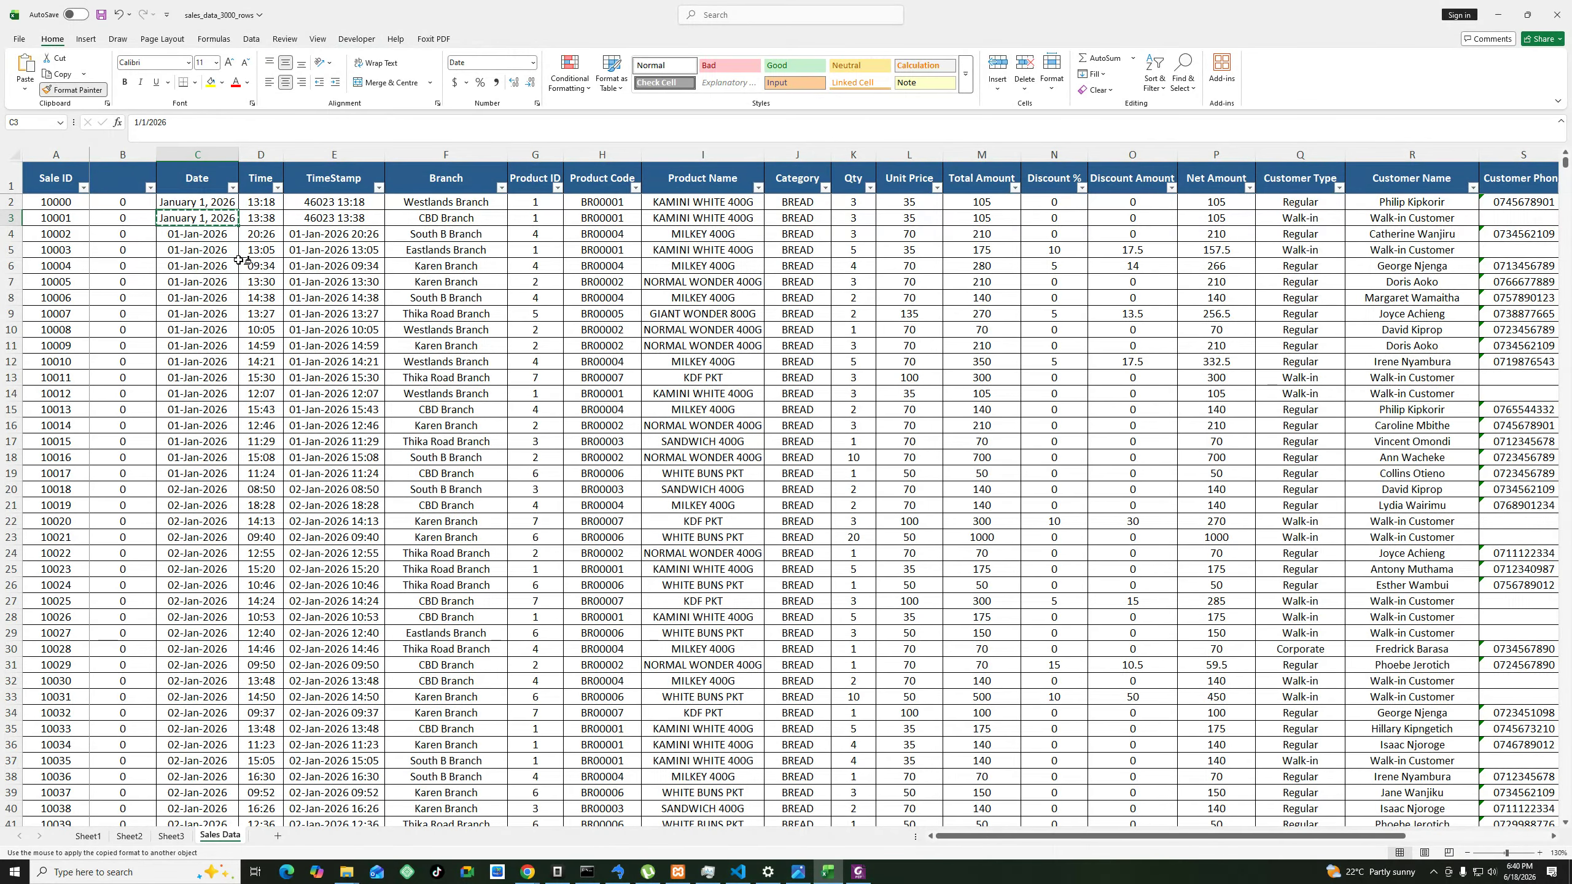
left_click_drag(222, 233, 211, 878)
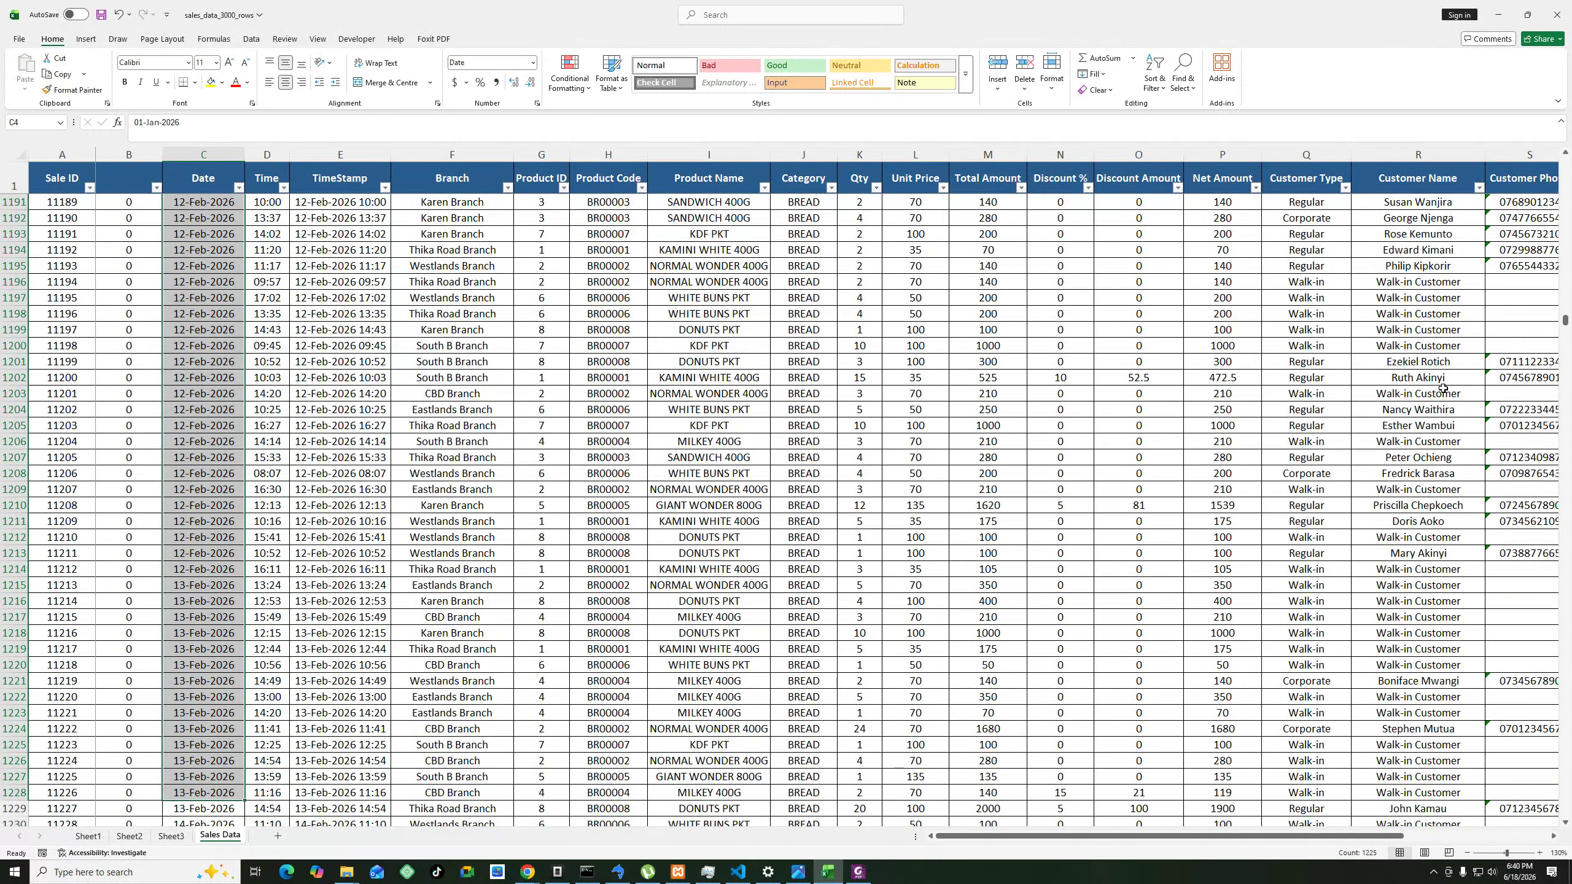
left_click_drag(1565, 319, 1567, 142)
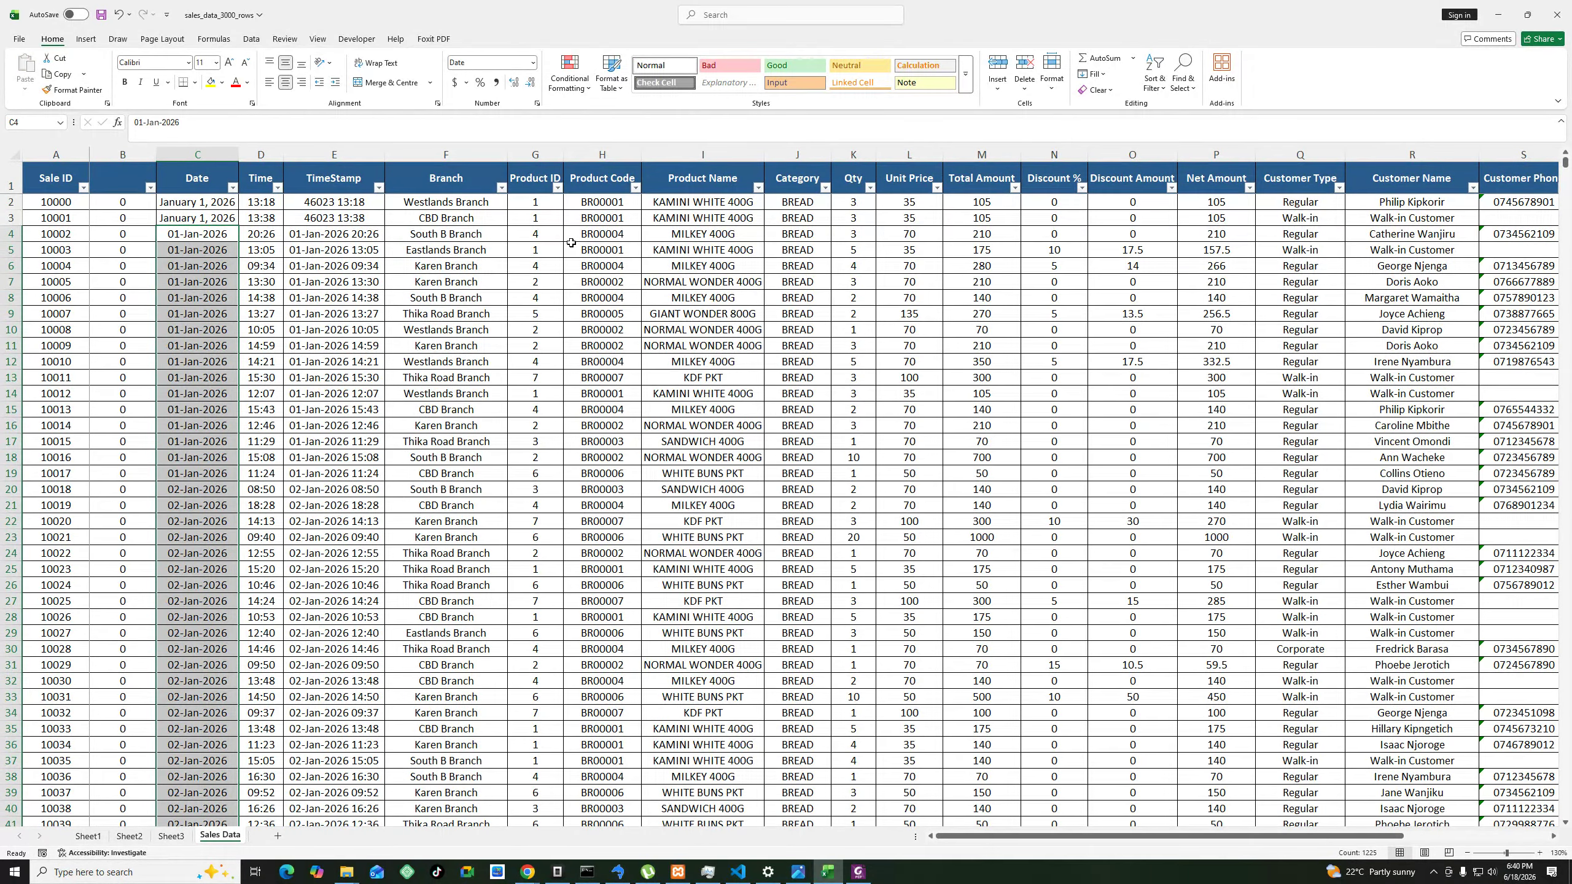
Re-enter the dates in C4 through C10 one by one to apply the new date format.
left_click(231, 234)
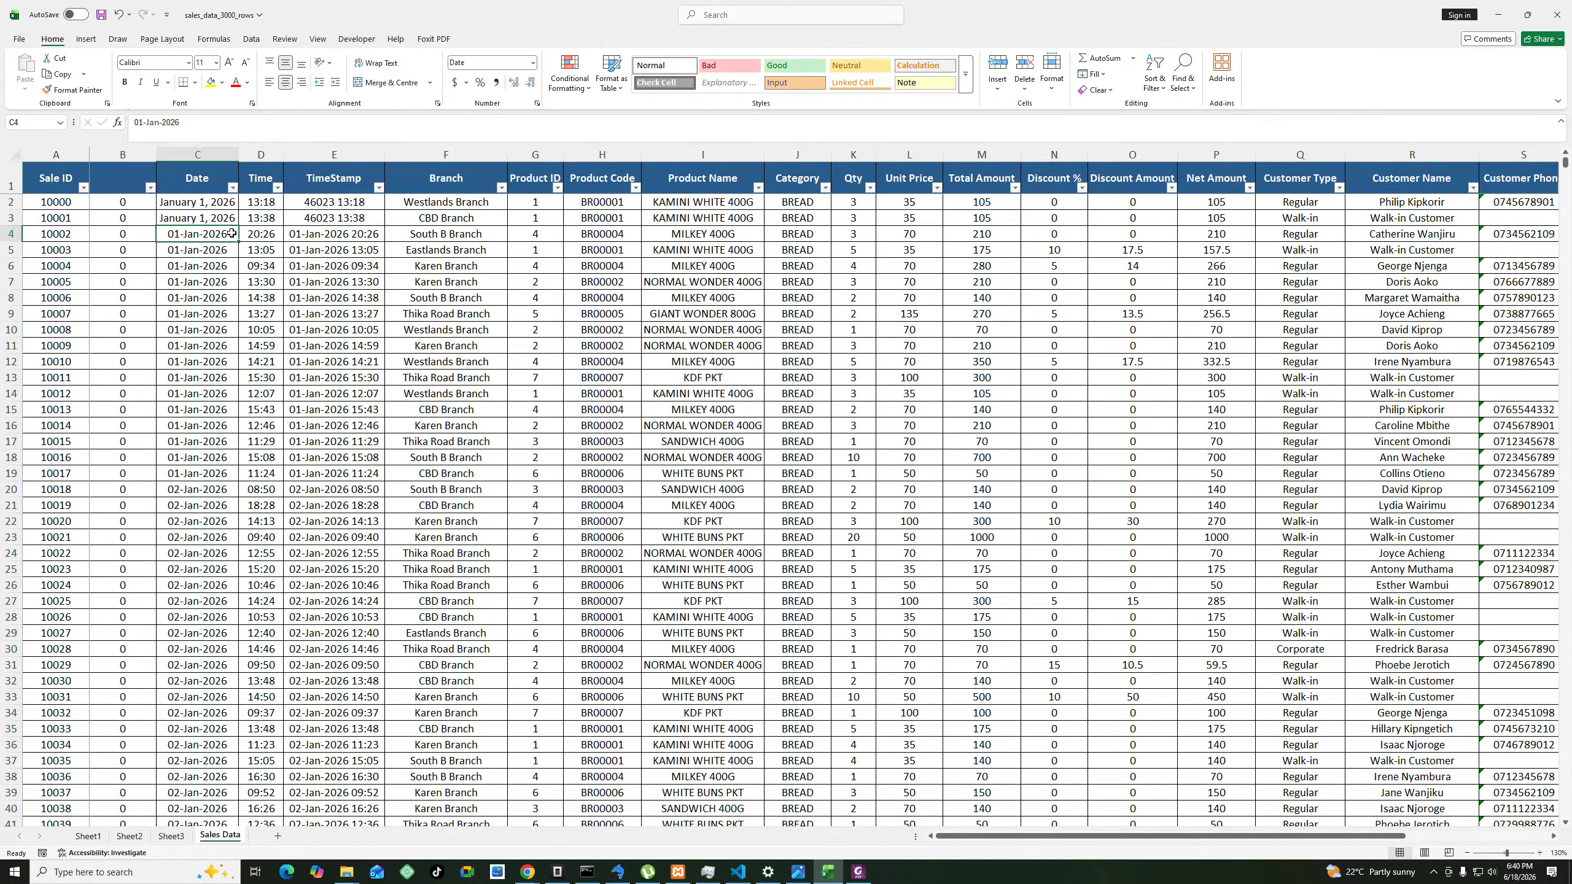
double_click(222, 233)
double_click(214, 249)
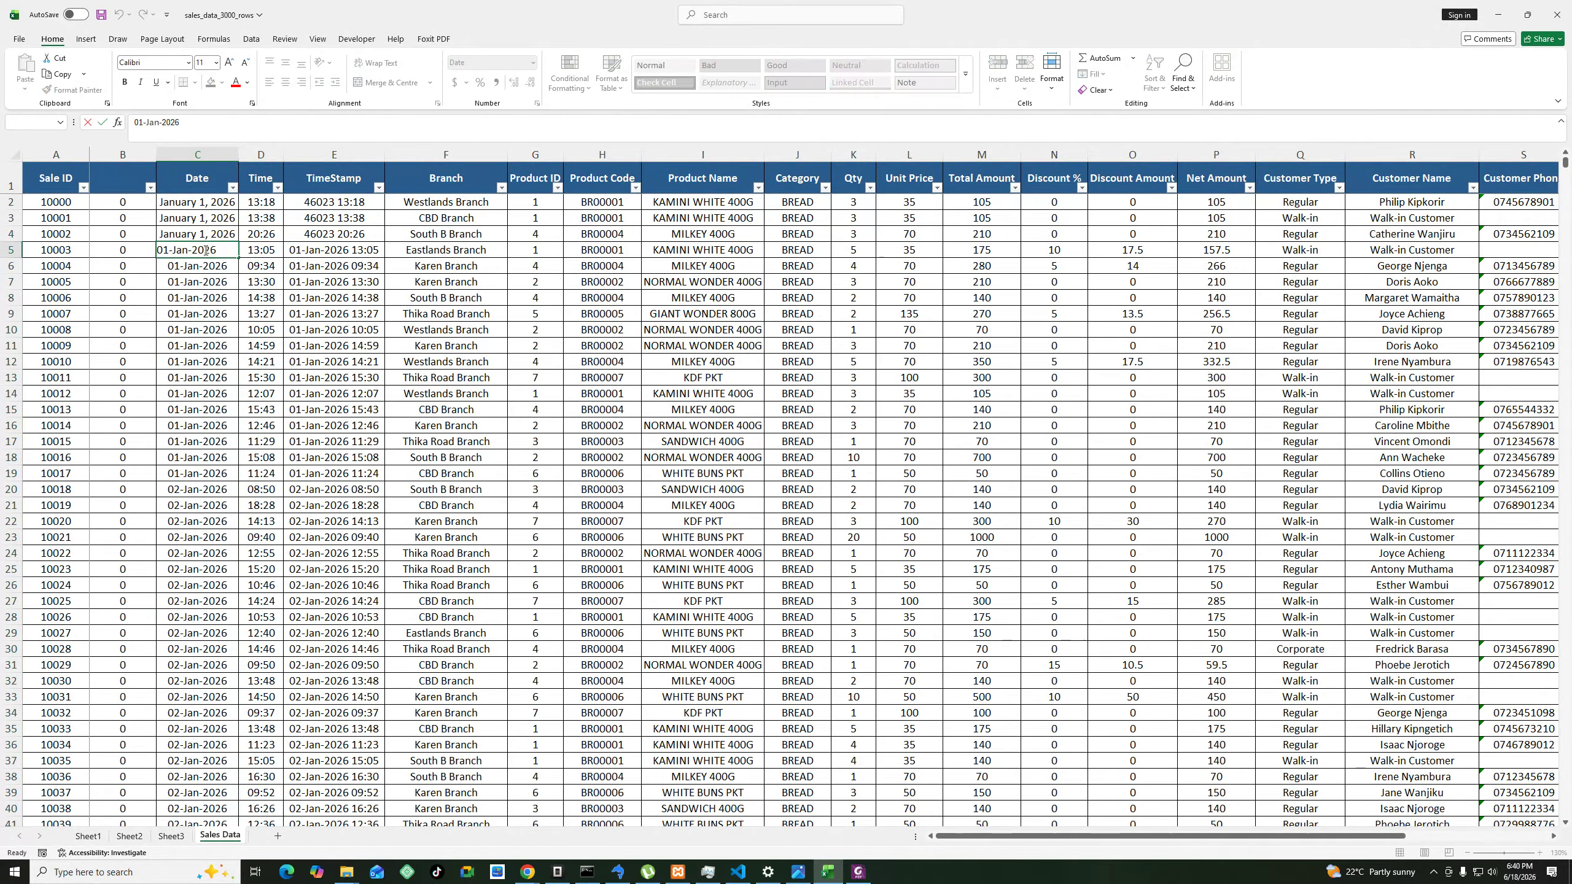
double_click(205, 267)
double_click(205, 281)
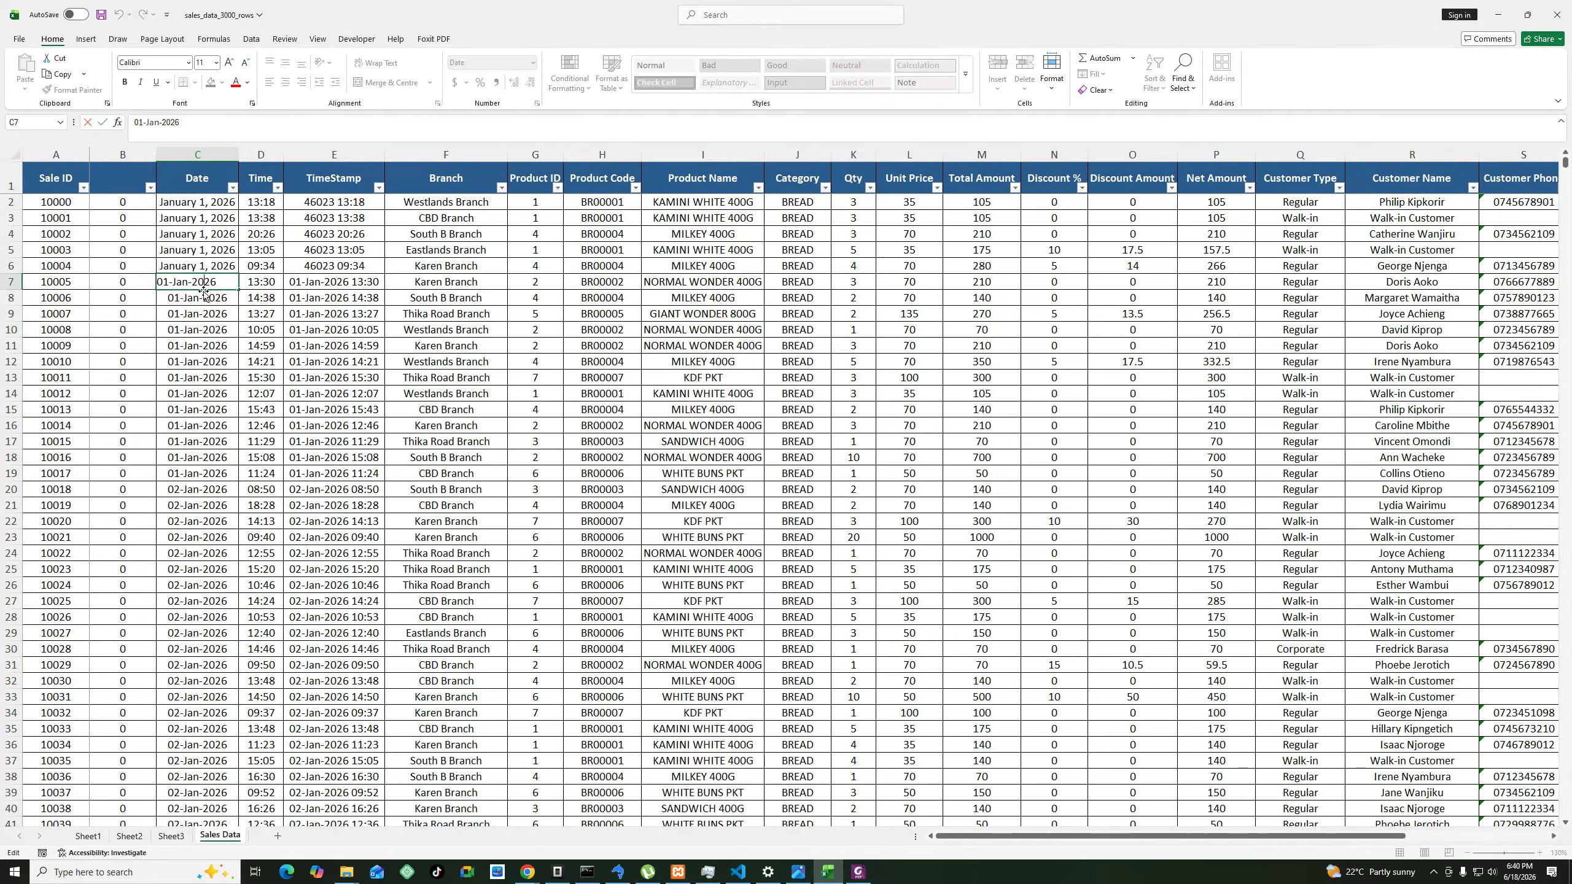
double_click(205, 300)
double_click(205, 313)
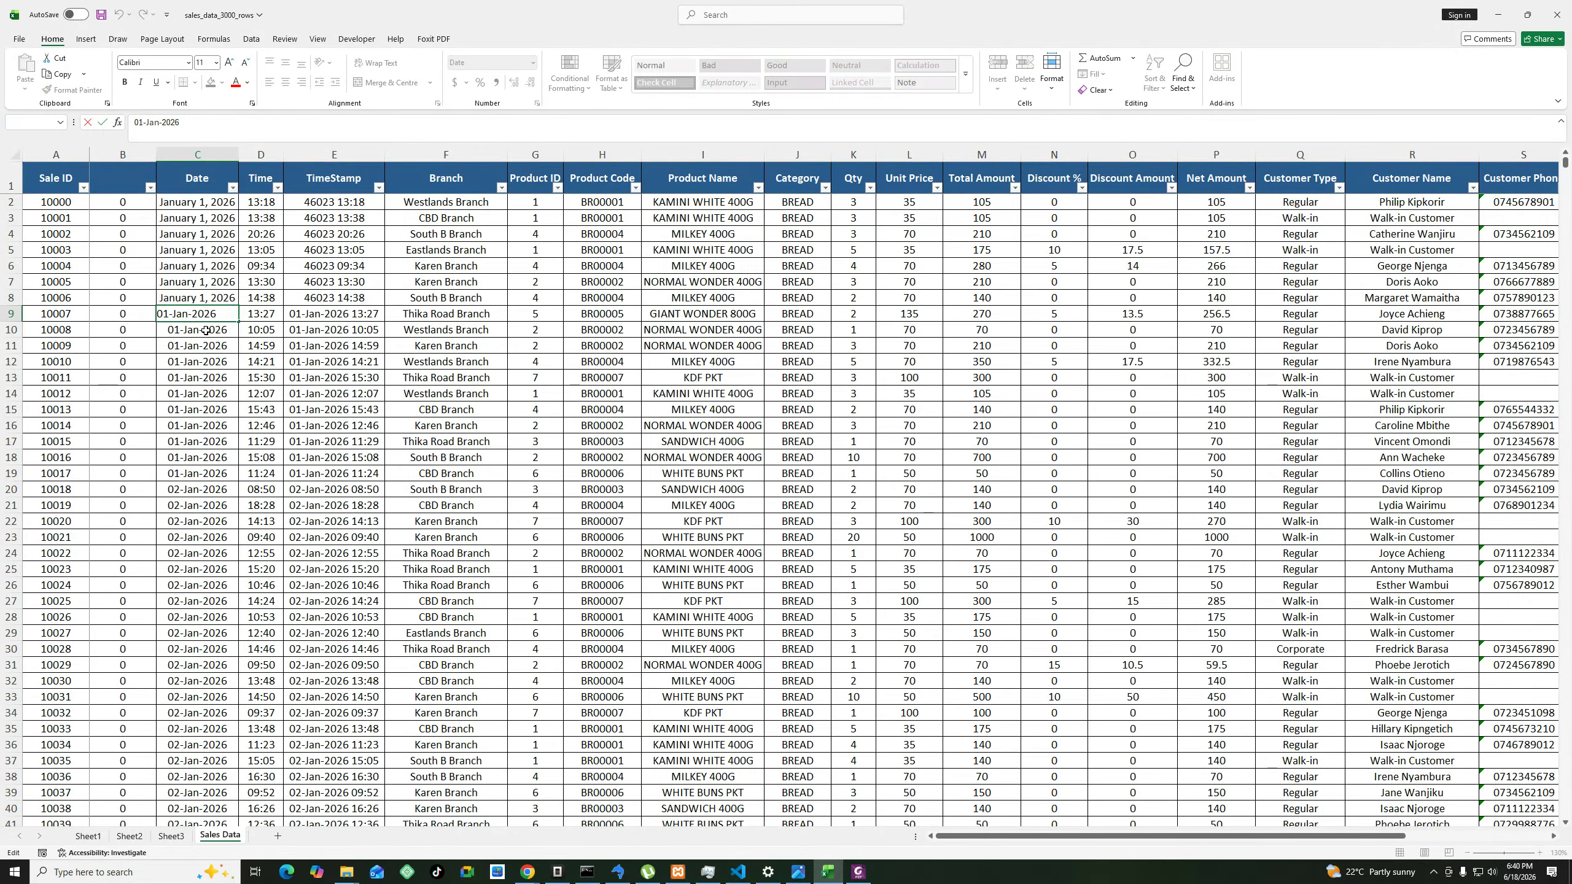
double_click(207, 329)
left_click(213, 349)
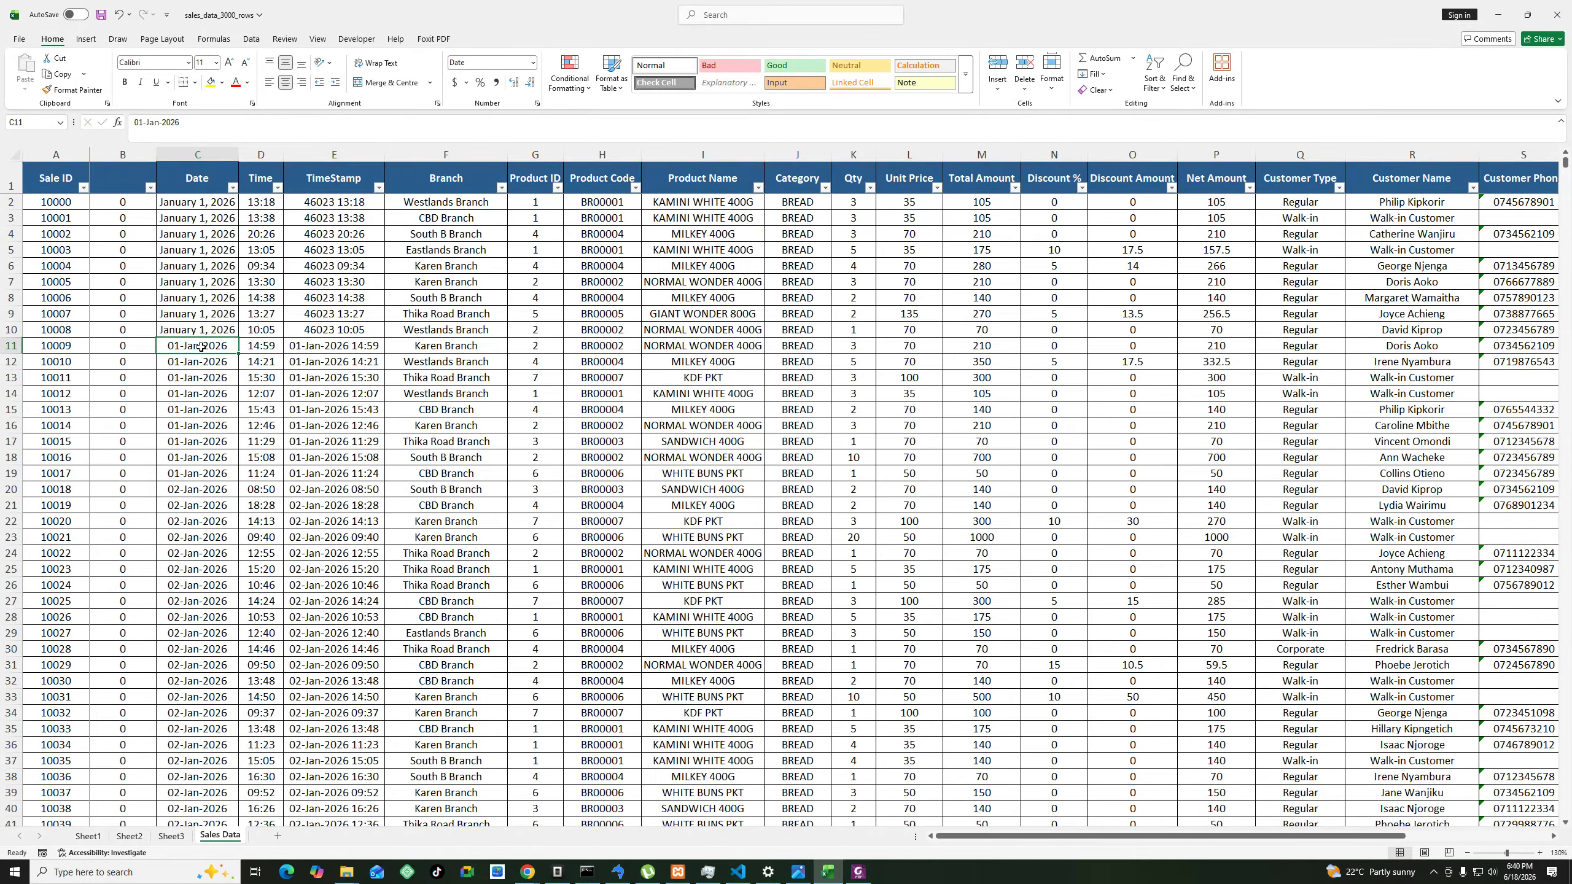
Format the dates in C11:C21 with the date type March 14, 2012.
left_click_drag(202, 348, 212, 510)
right_click(210, 466)
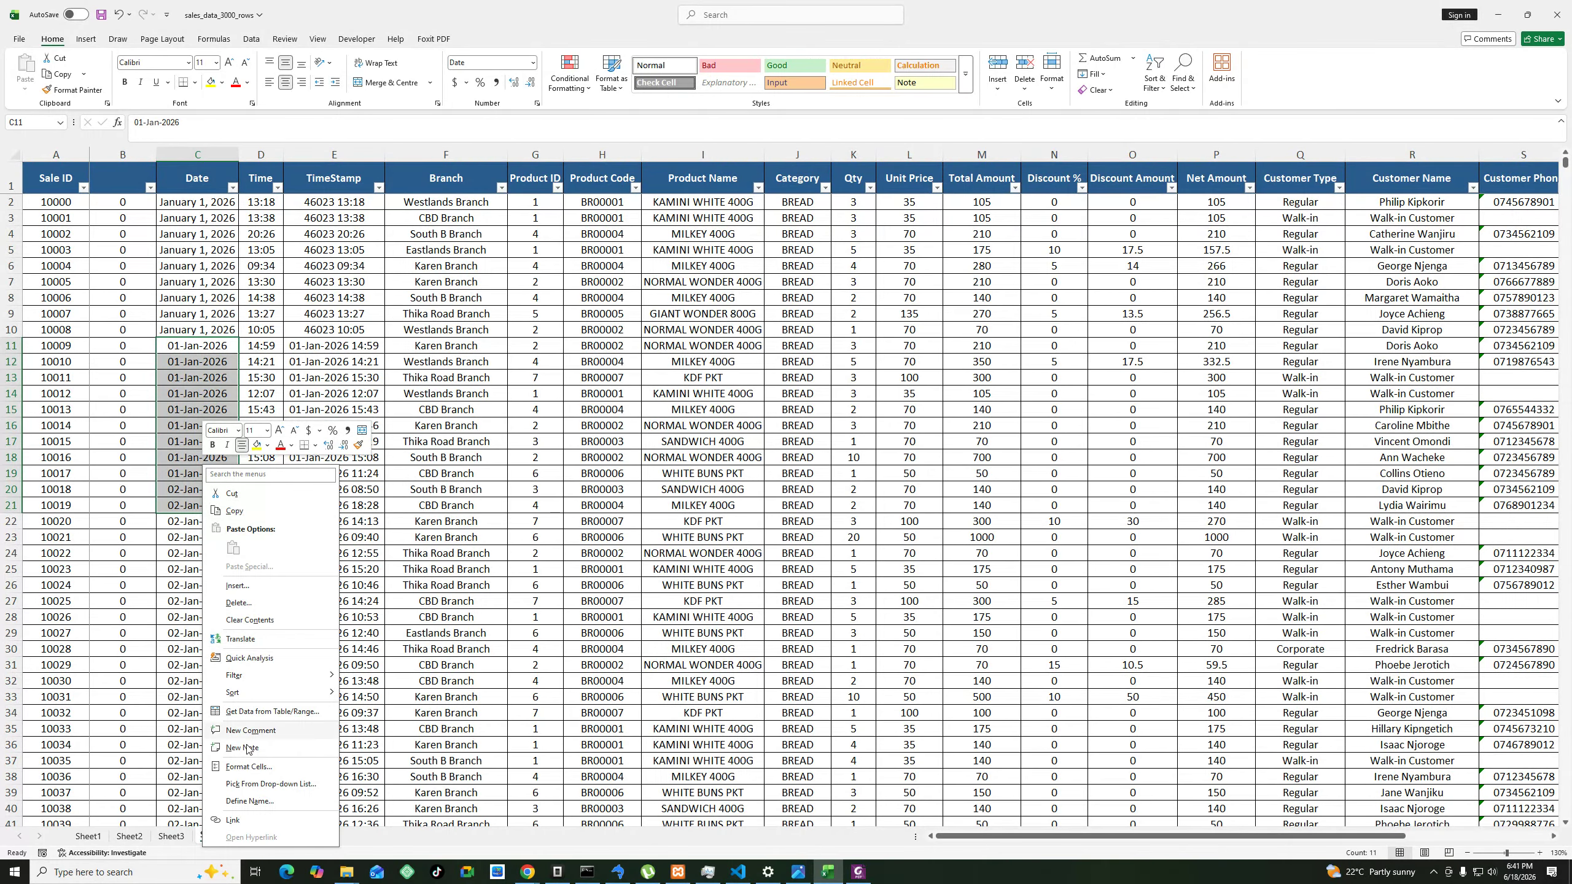
left_click(266, 768)
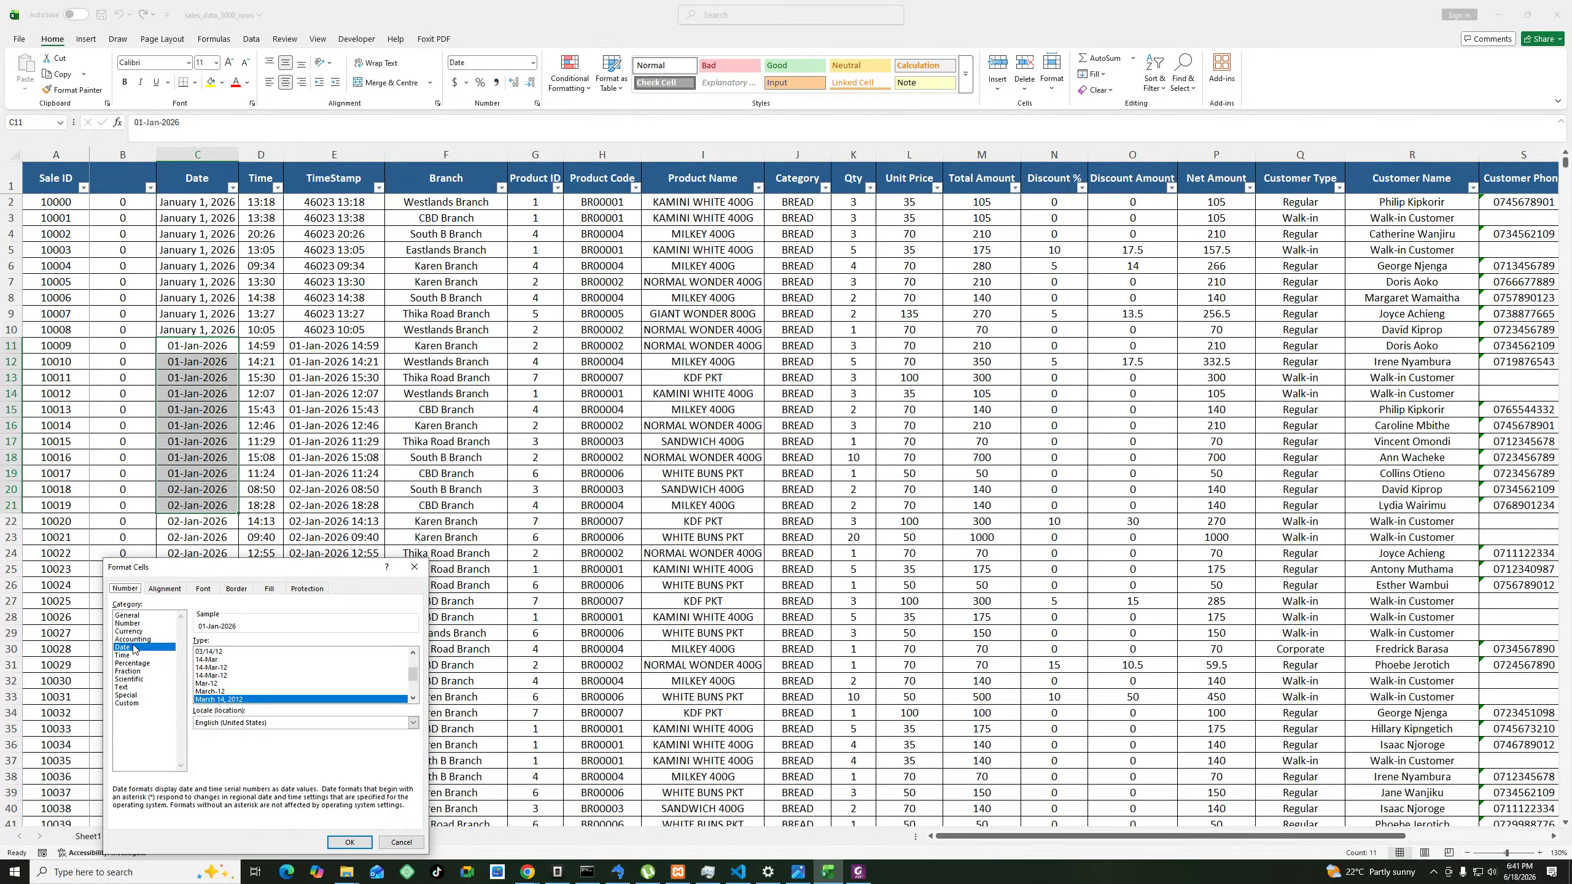
left_click(136, 650)
left_click(221, 700)
left_click(349, 843)
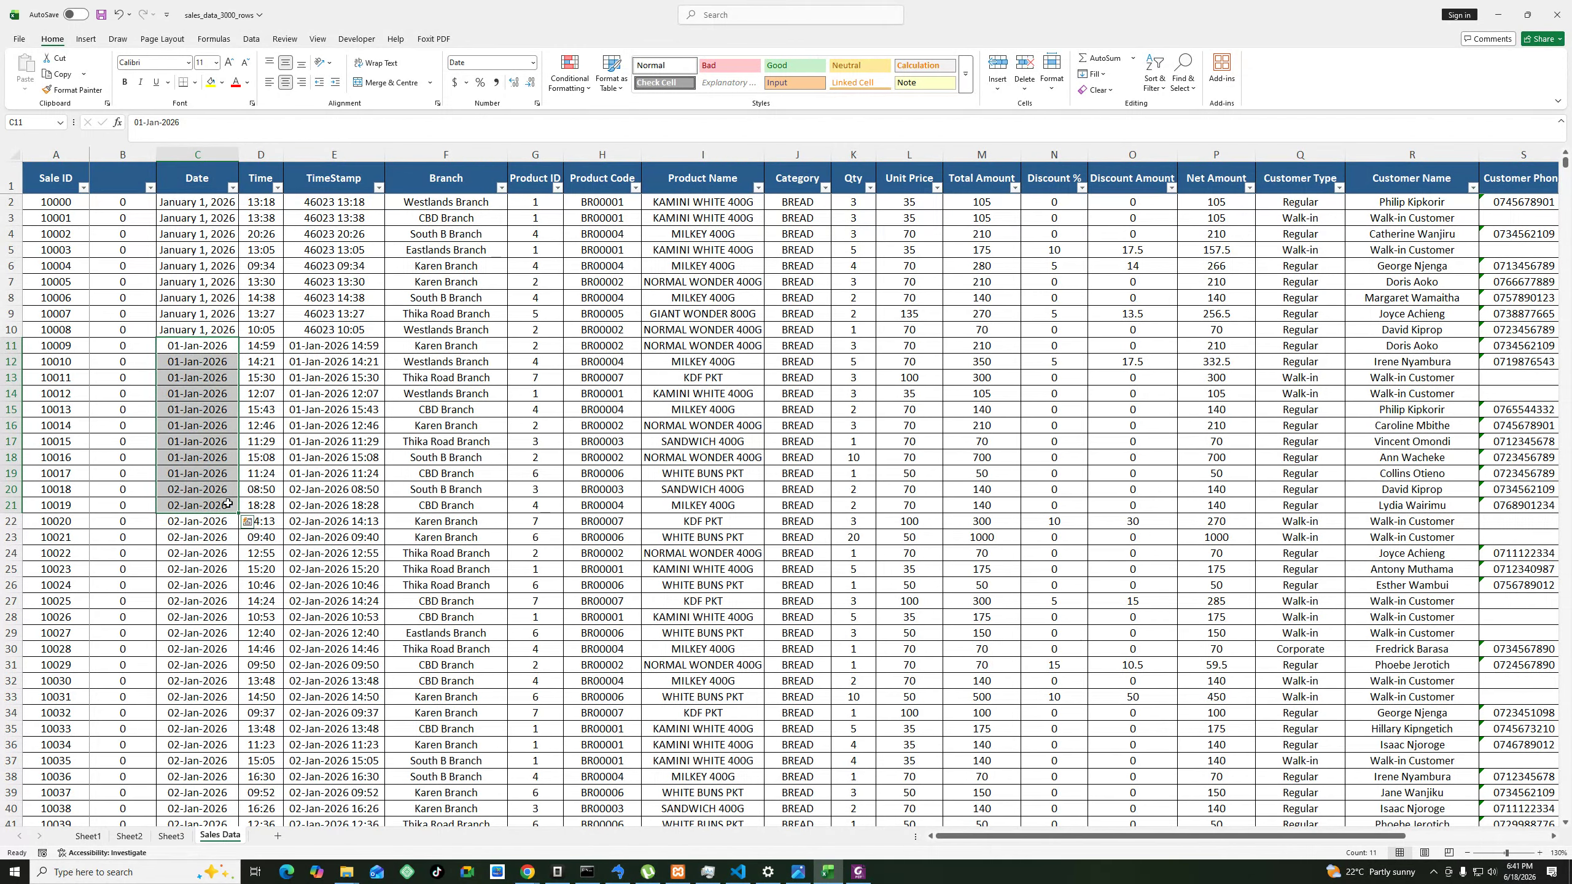
left_click(220, 372)
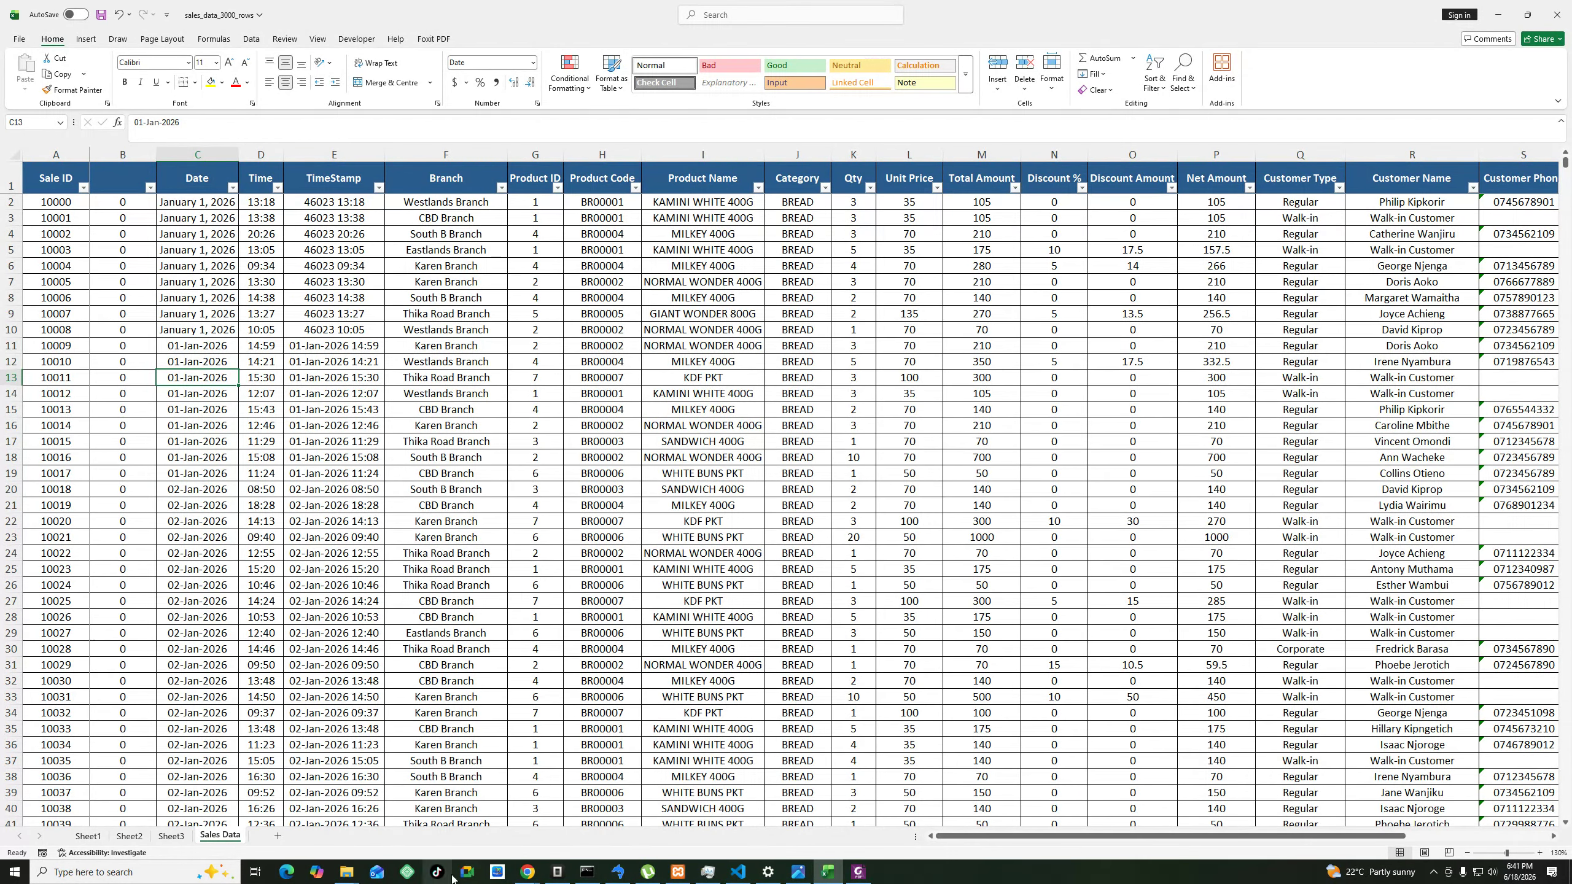
Switch to Chrome, search Google in a new tab for "excel change collum data to date values in dd-mmm-yyyy" and expand the AI overview.
left_click(527, 873)
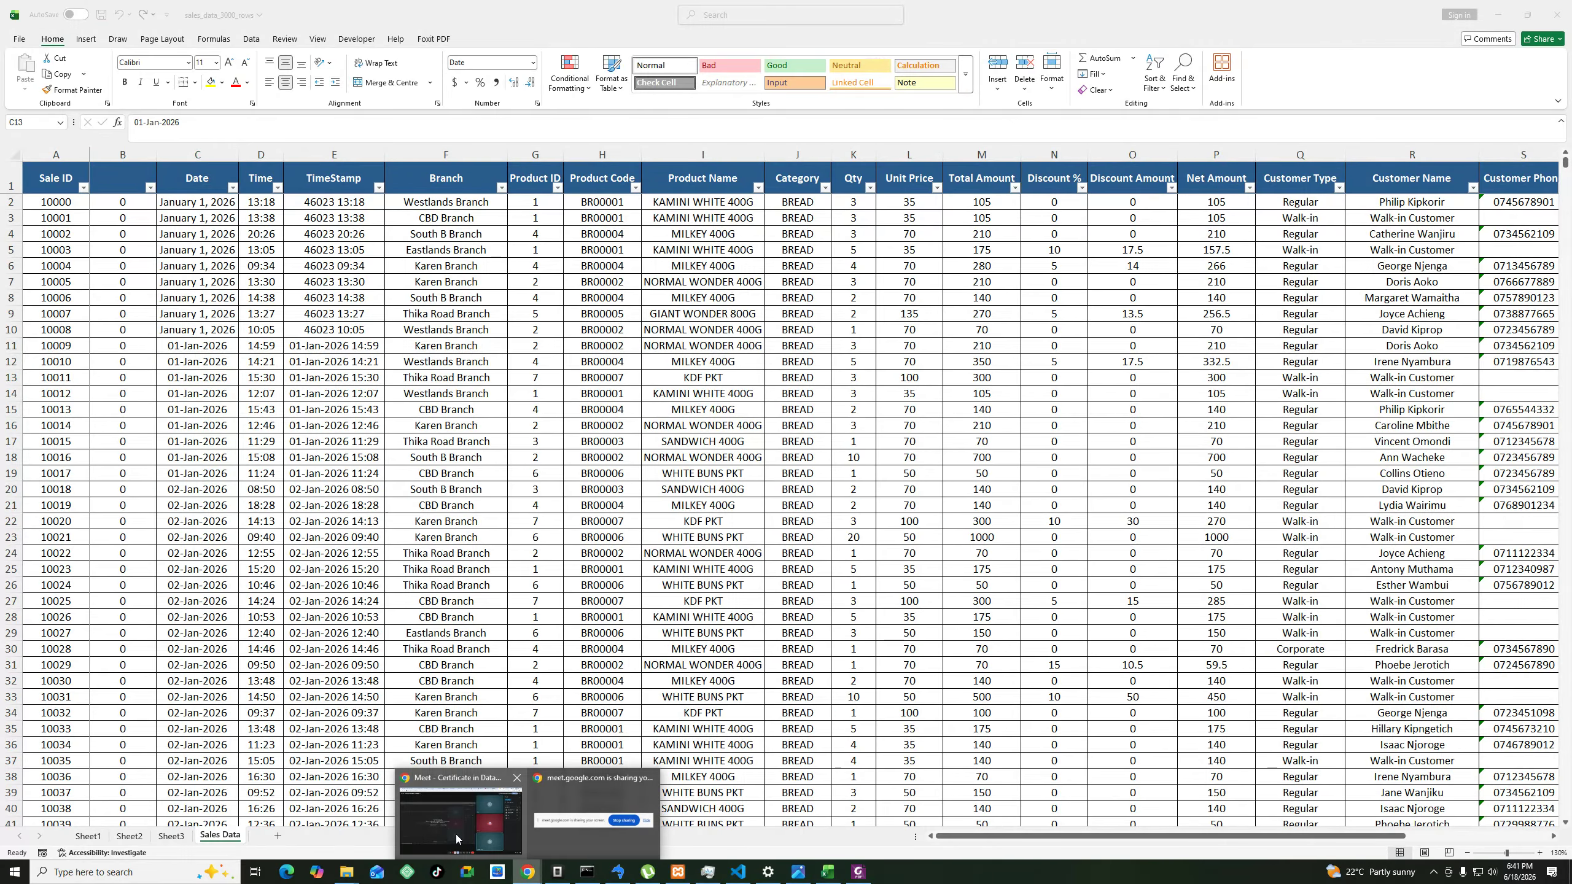
left_click(457, 839)
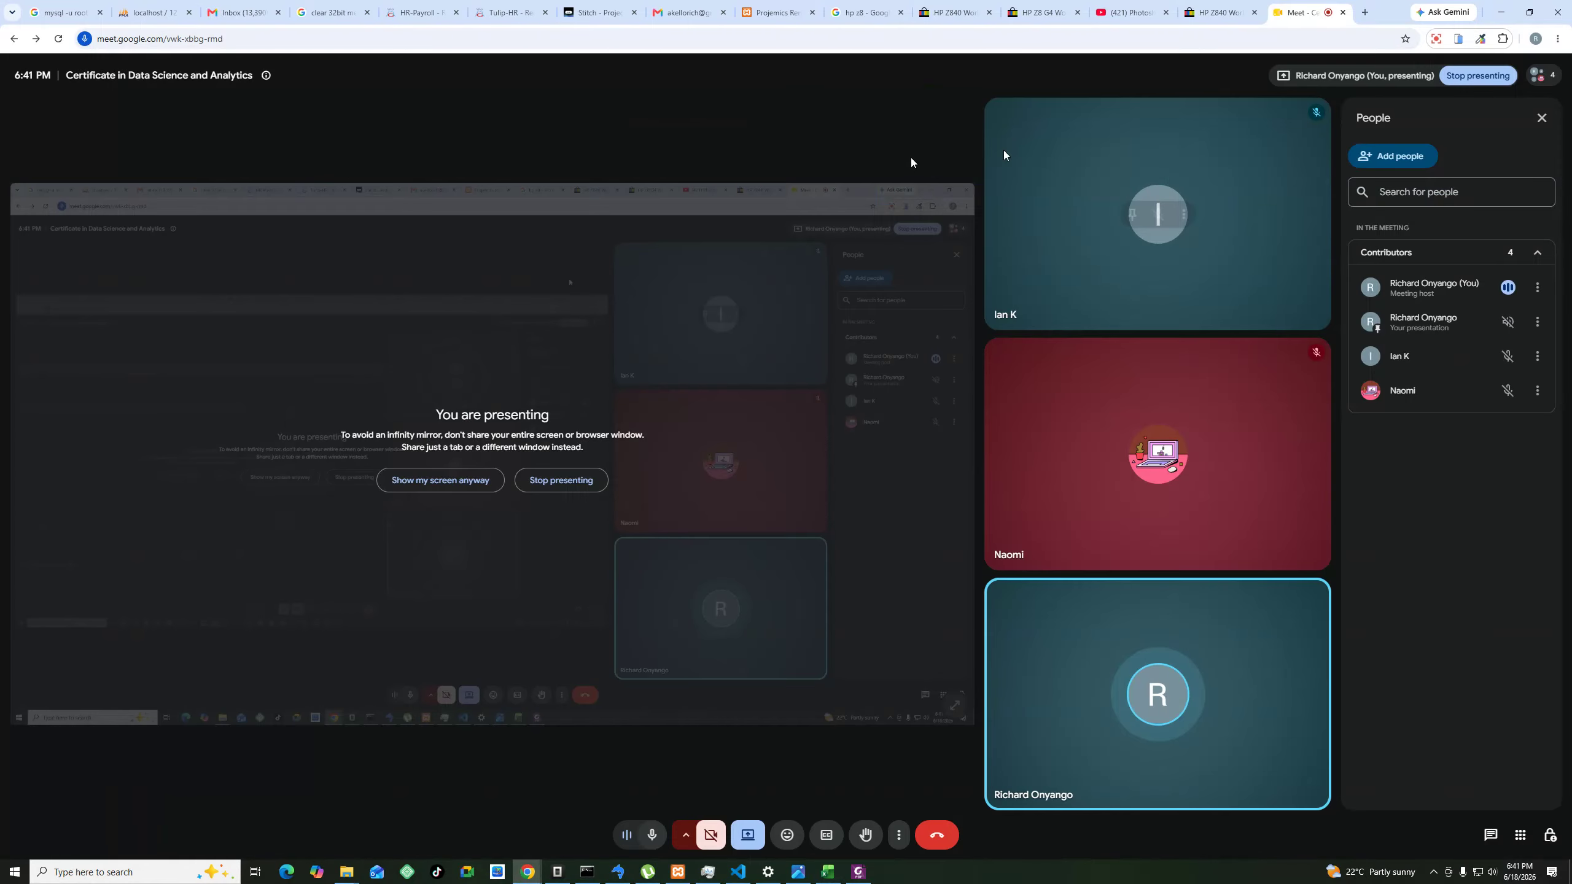
left_click(1365, 17)
type("exce")
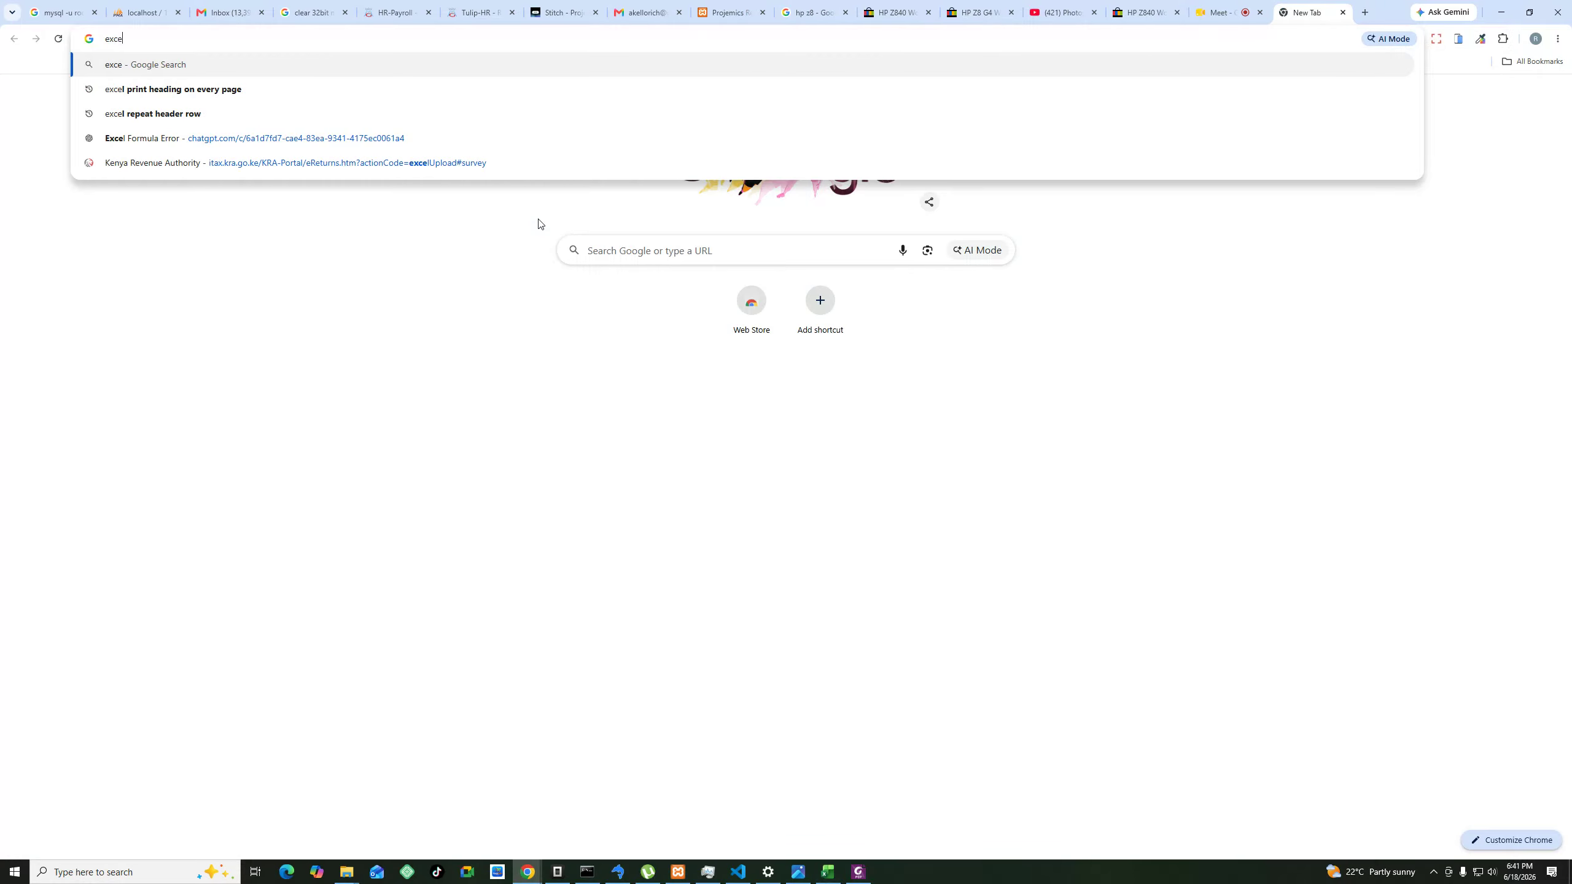
type("l change bd")
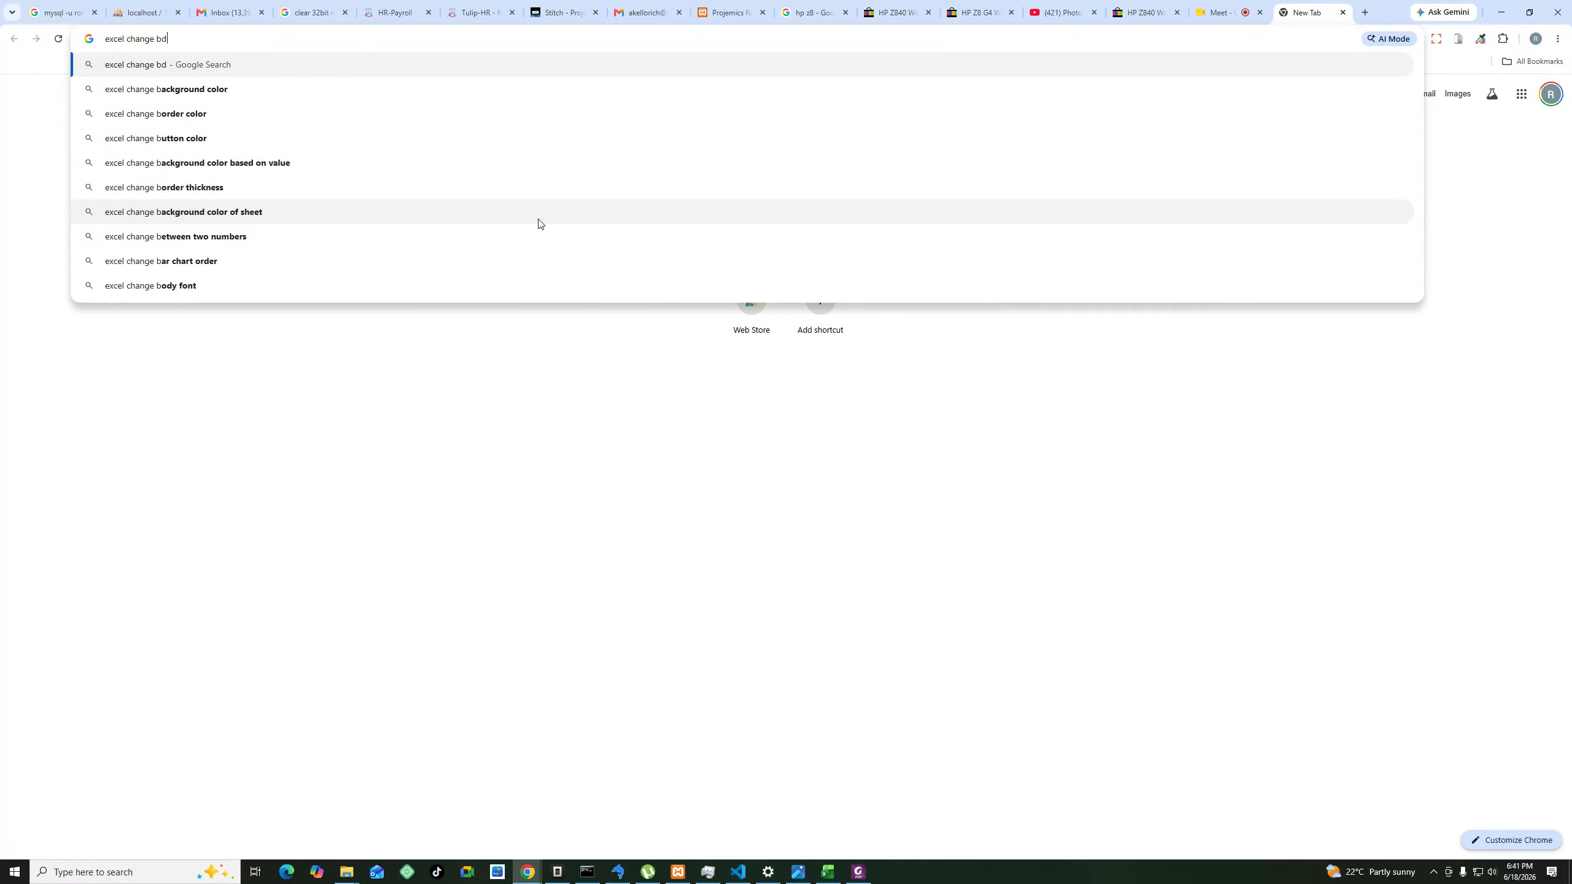
key("BackSpace")
key("BackSpace")
key("BackSpace")
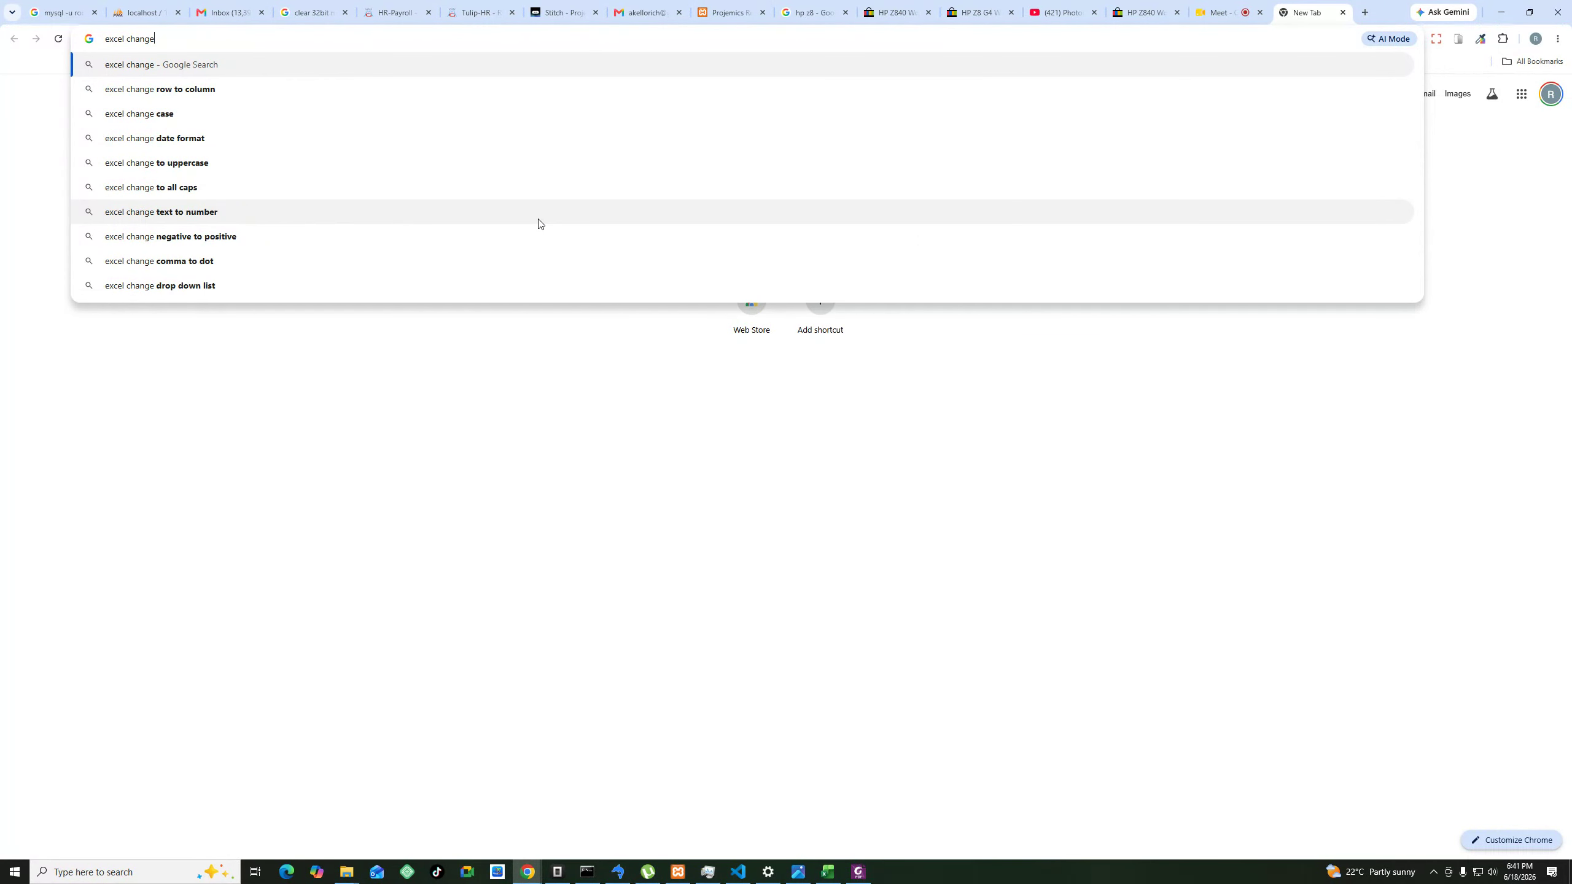
type("c")
key("BackSpace")
type("ollum")
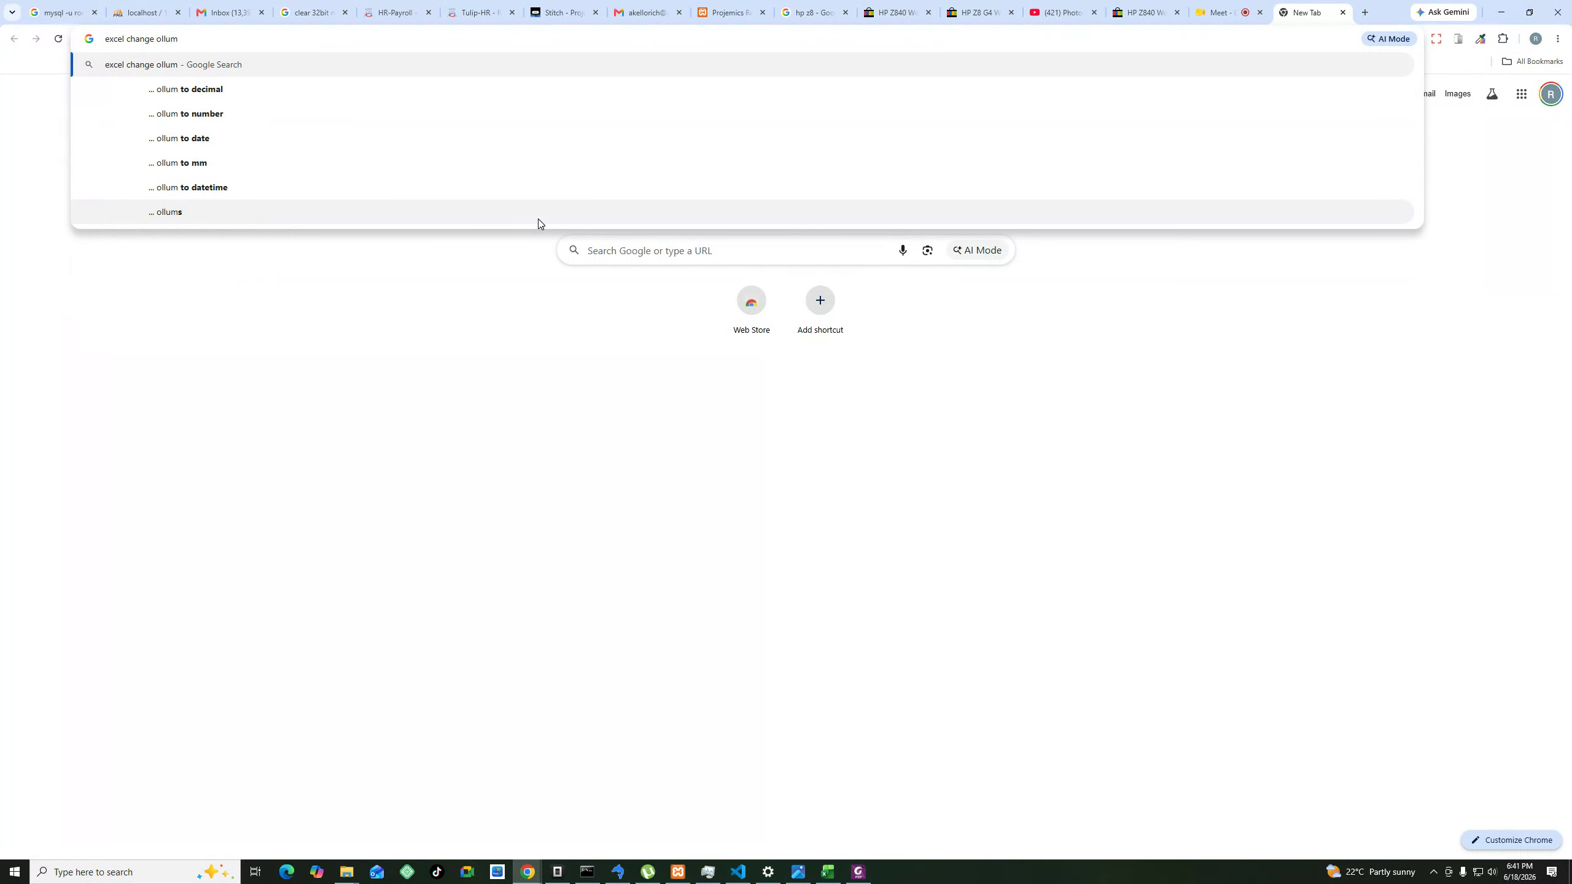
type(" data ")
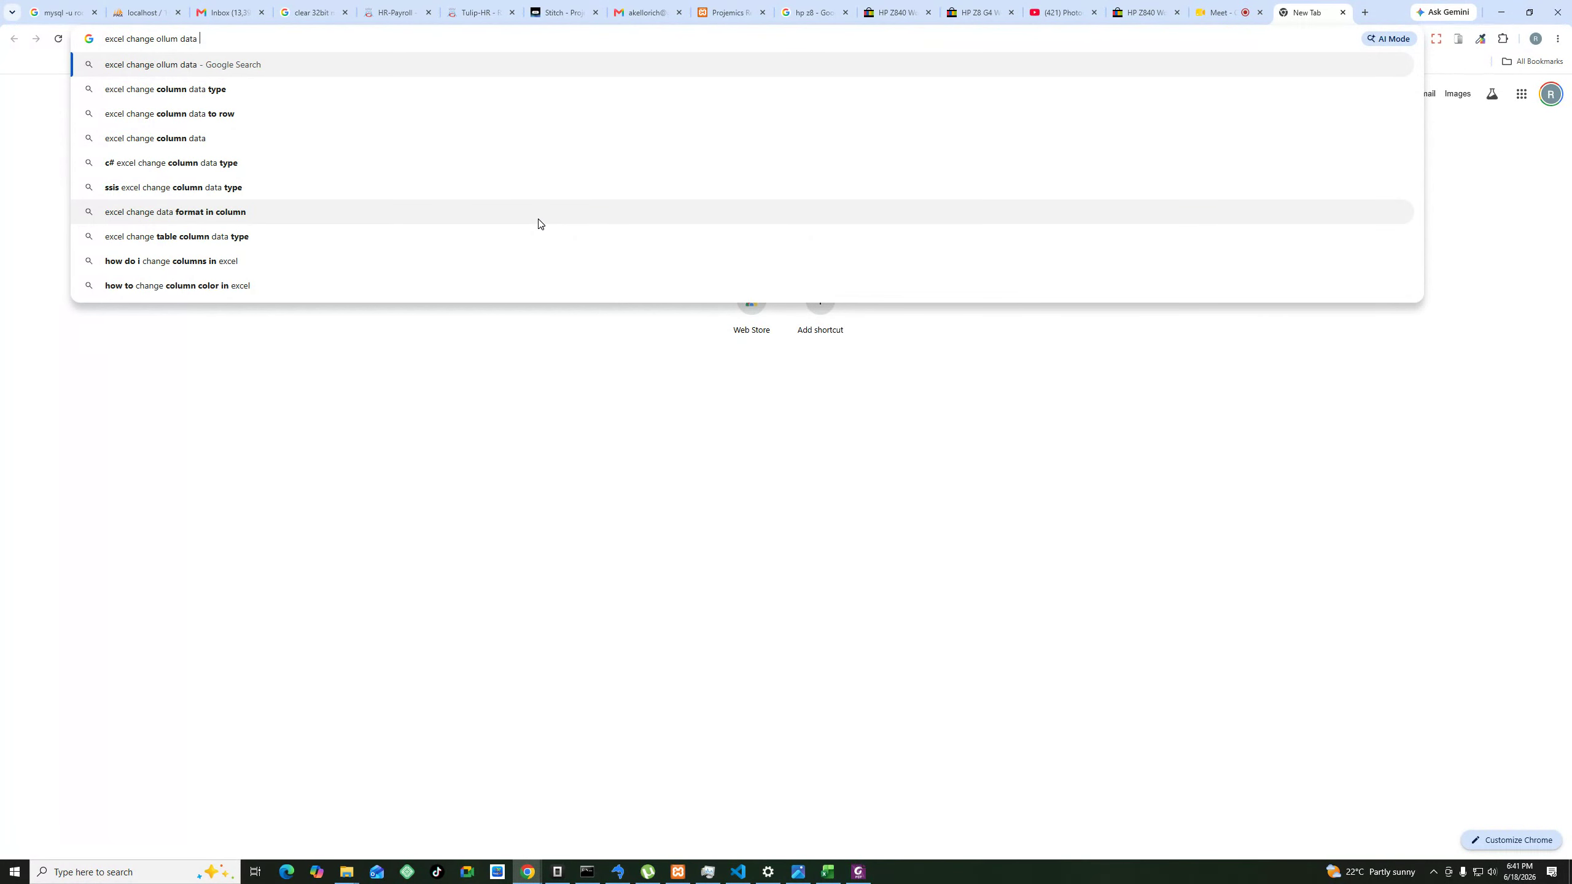
type("to date")
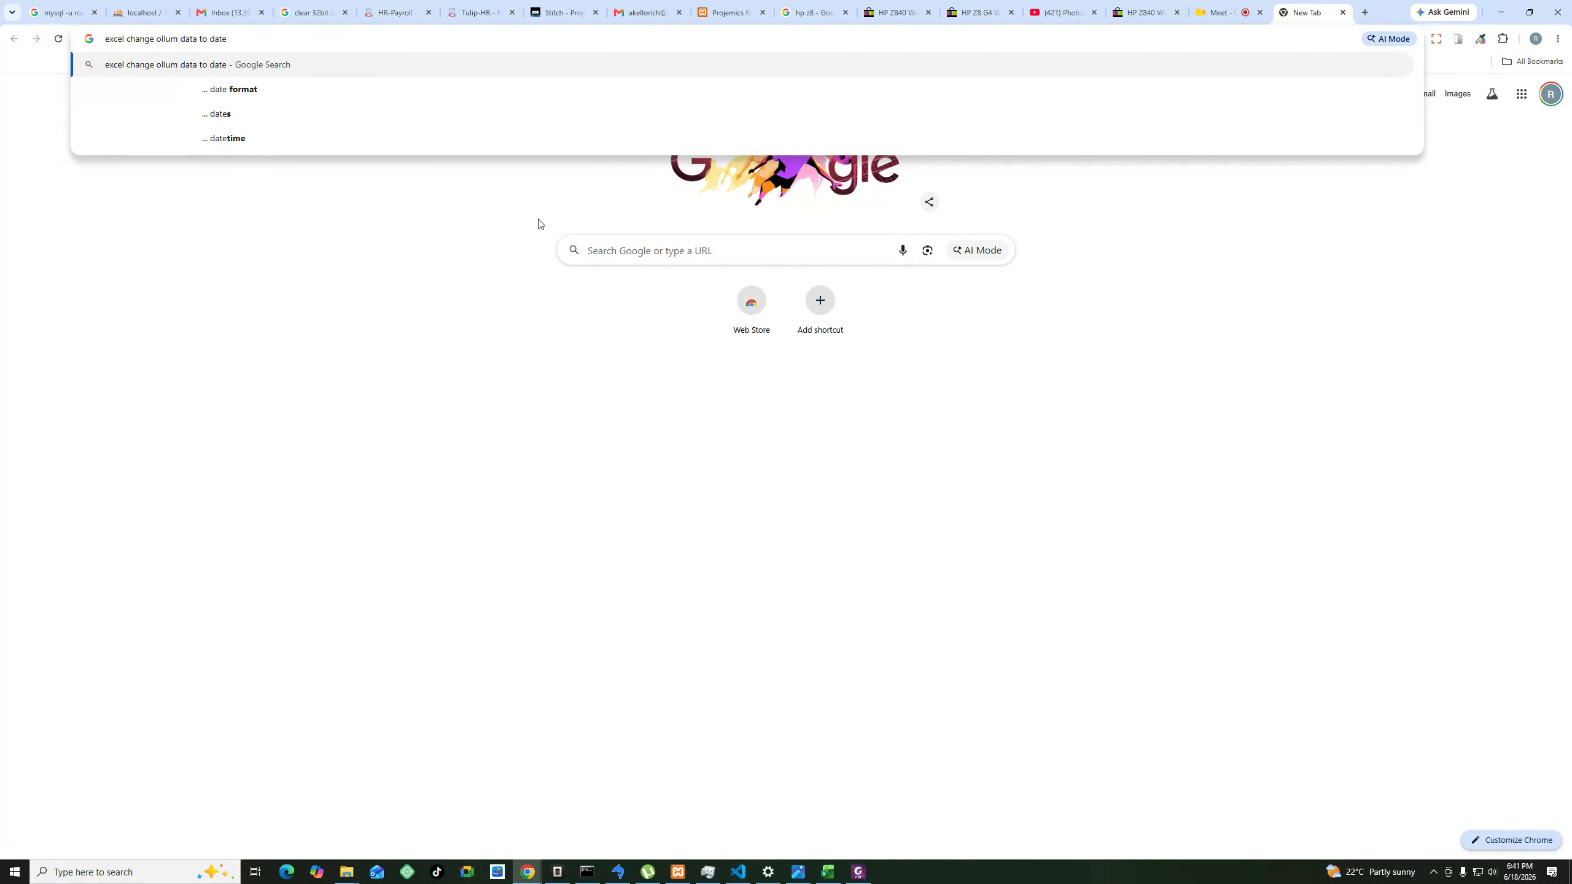
type("va")
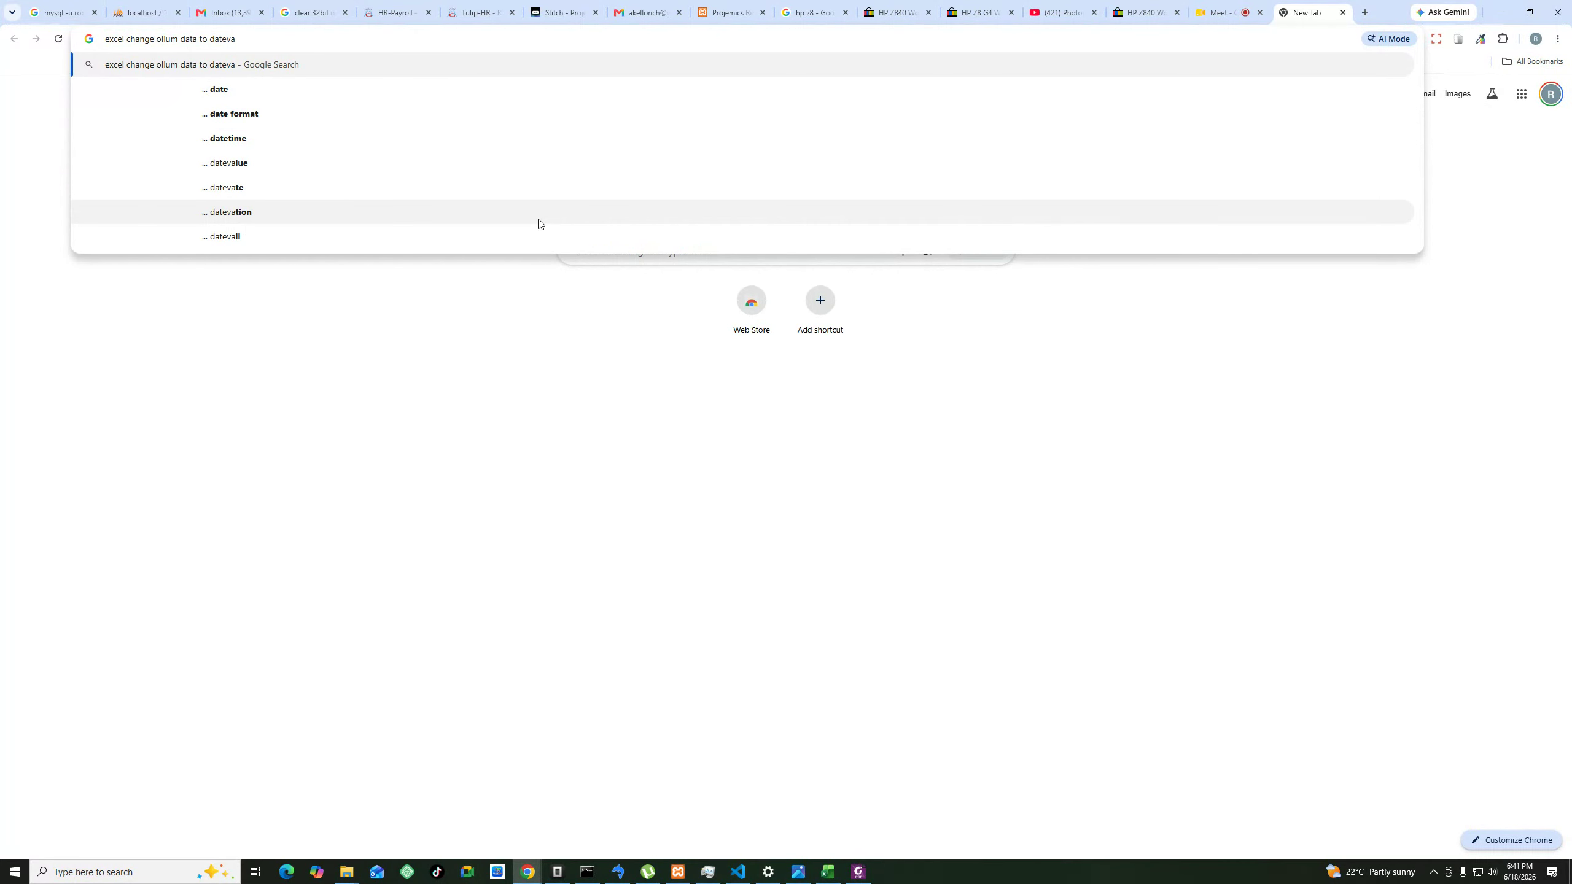
key("BackSpace")
key("BackSpace")
type("valu")
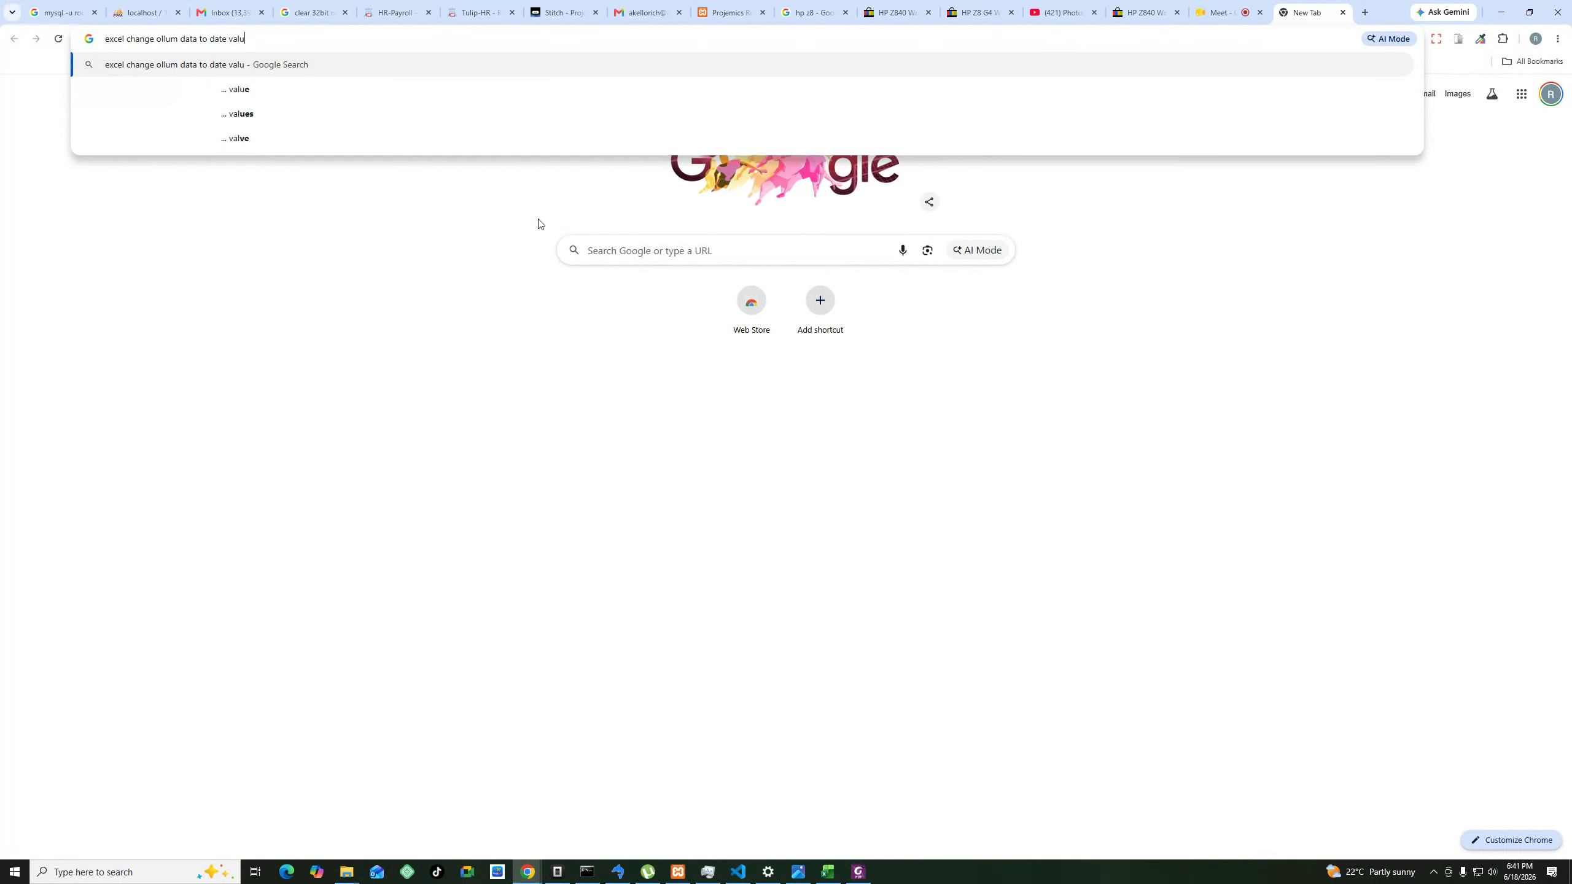
type("es in dd")
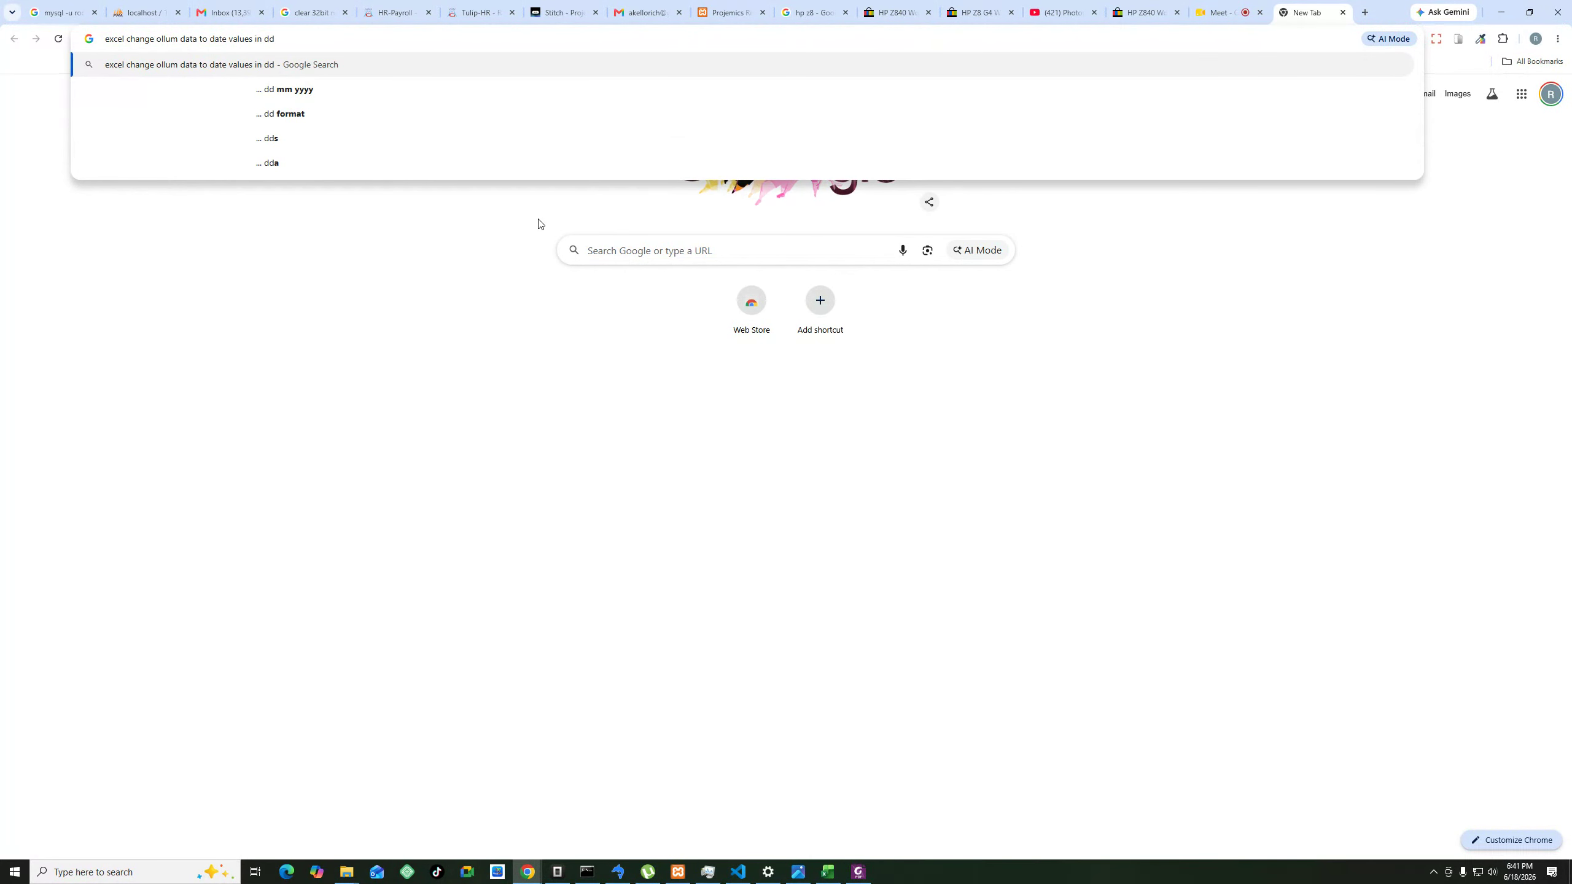
type("-mmm-")
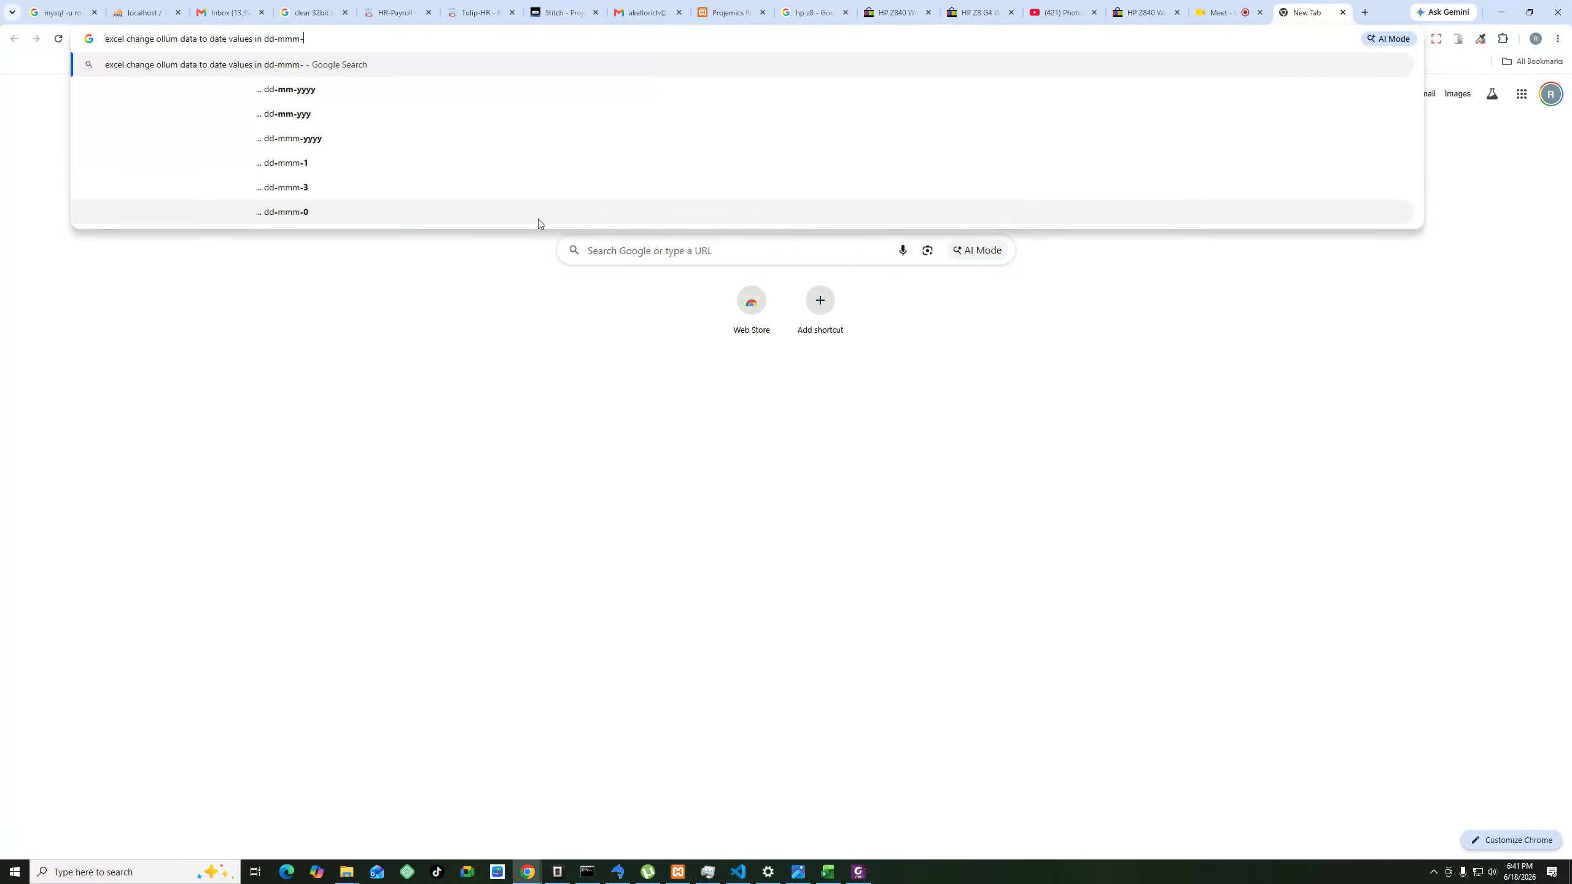
type("yyyy")
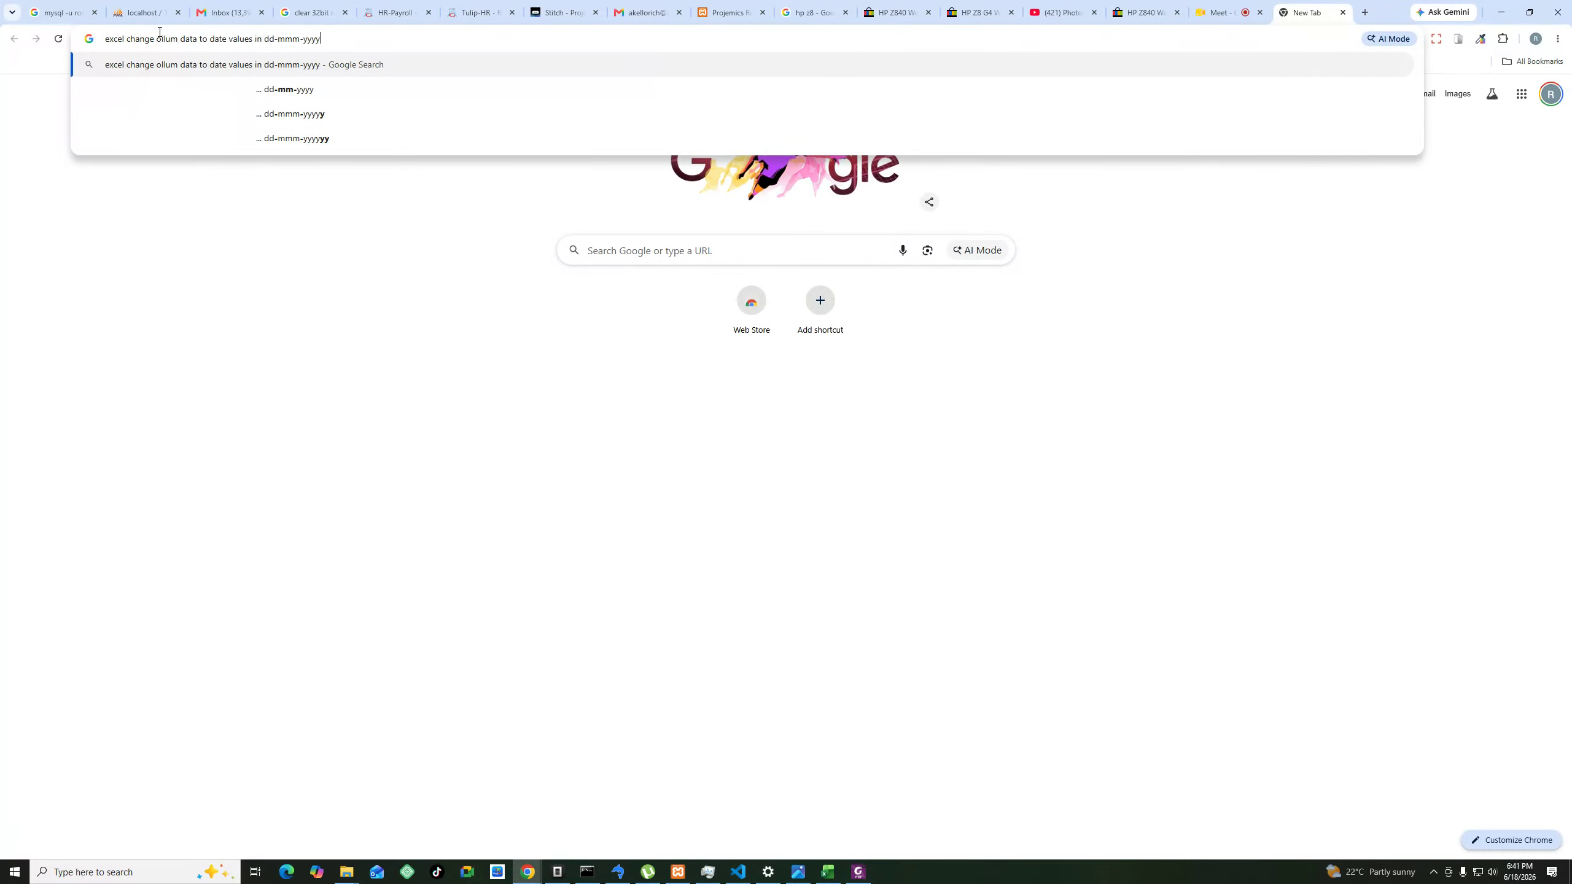
left_click(157, 39)
type("c")
key("Return")
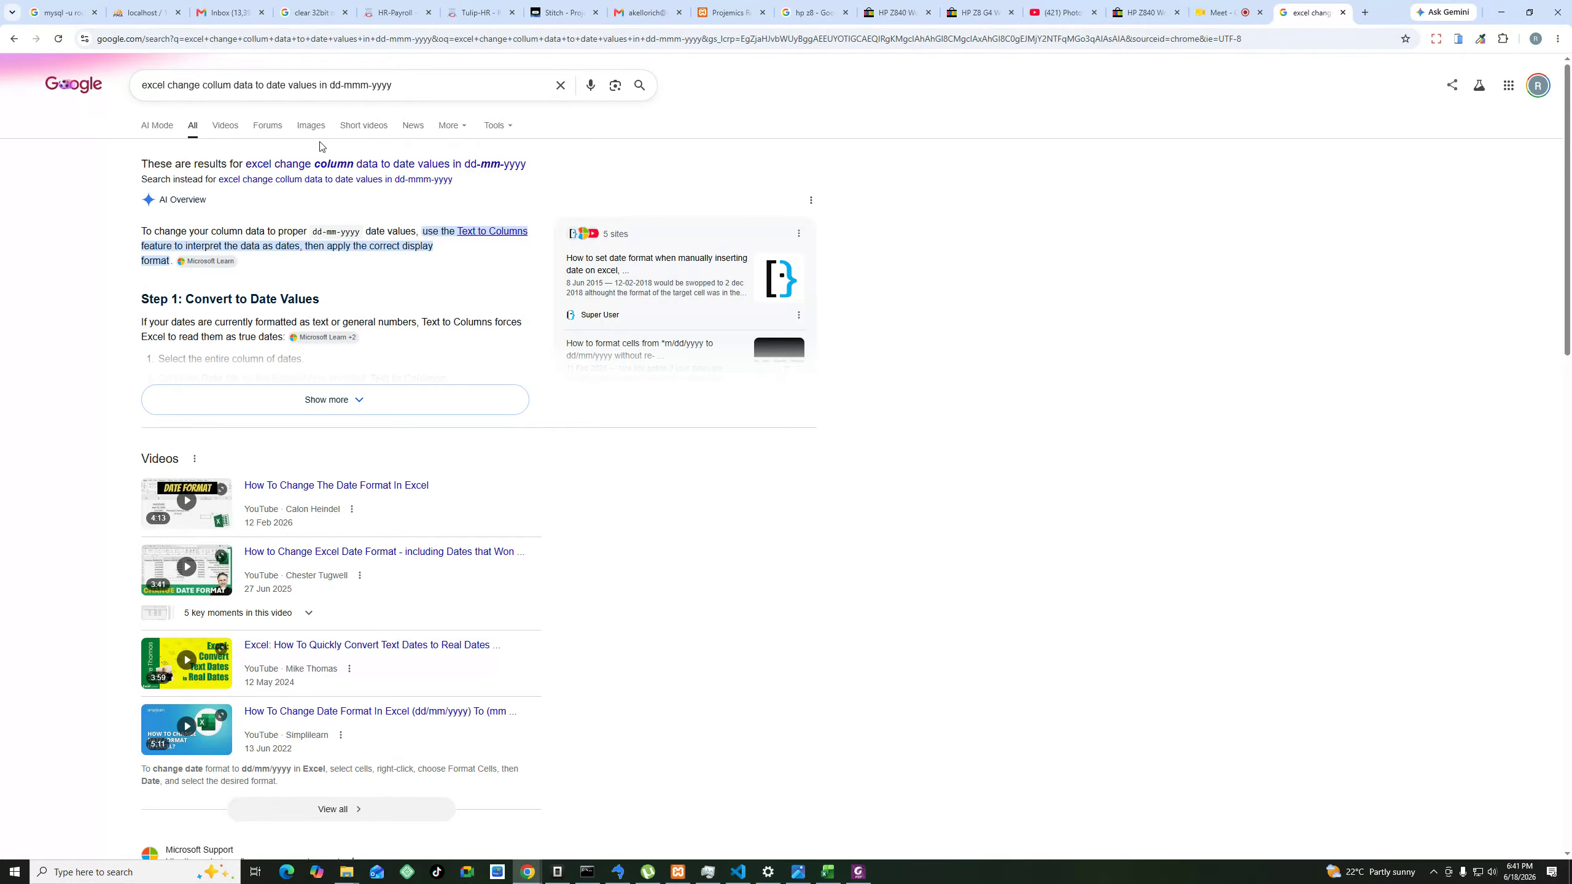
left_click(378, 398)
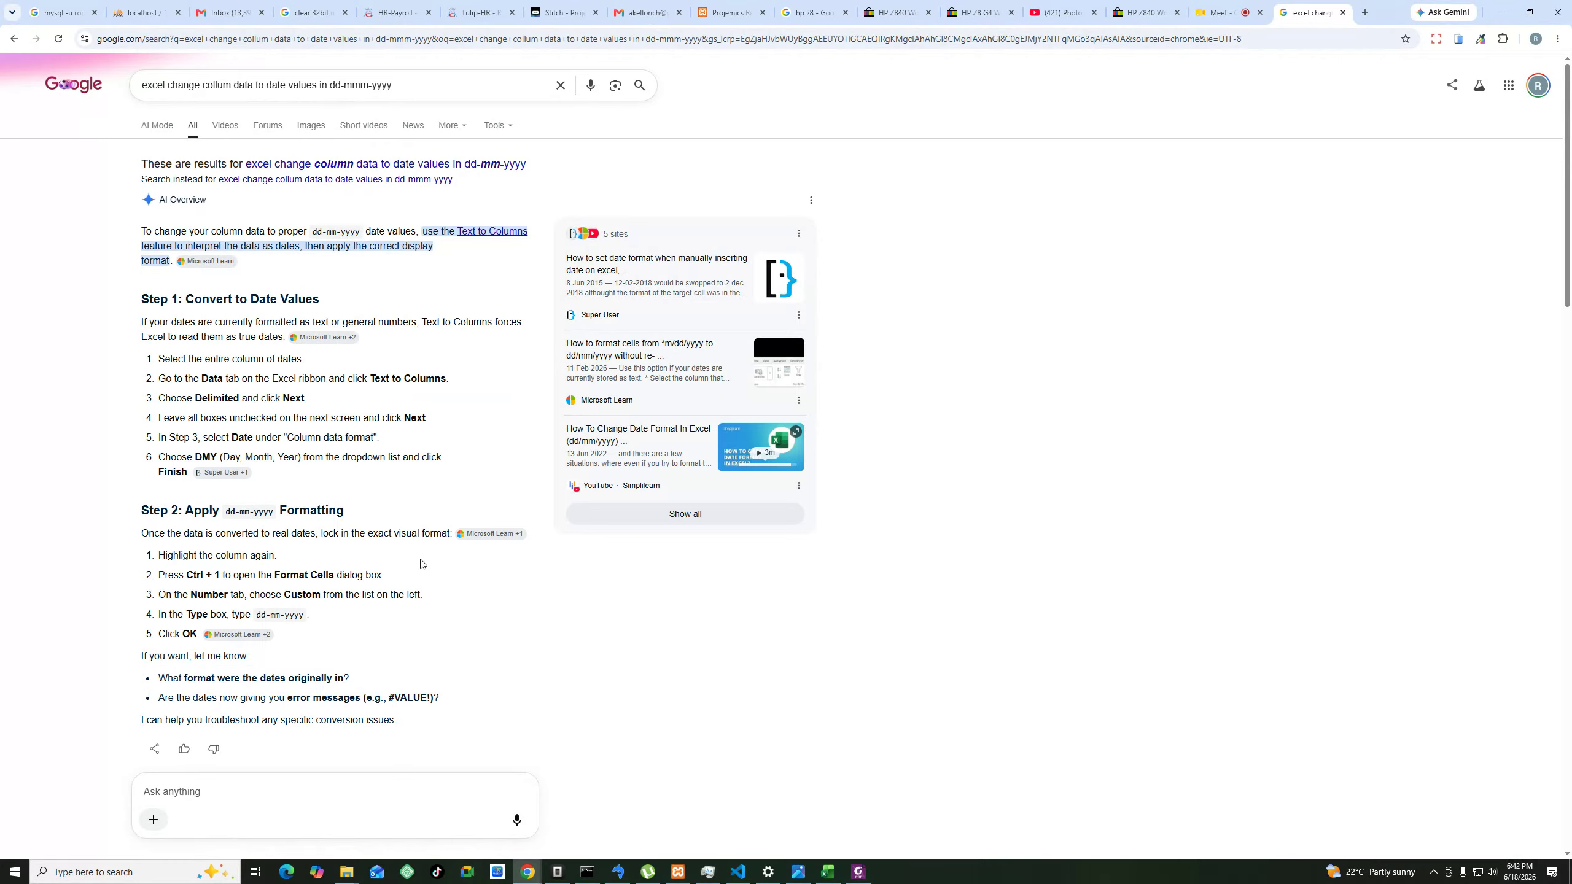
Switch back to Excel and start Text to Columns on the whole Date column as Delimited, advancing to the delimiter settings.
left_click(827, 872)
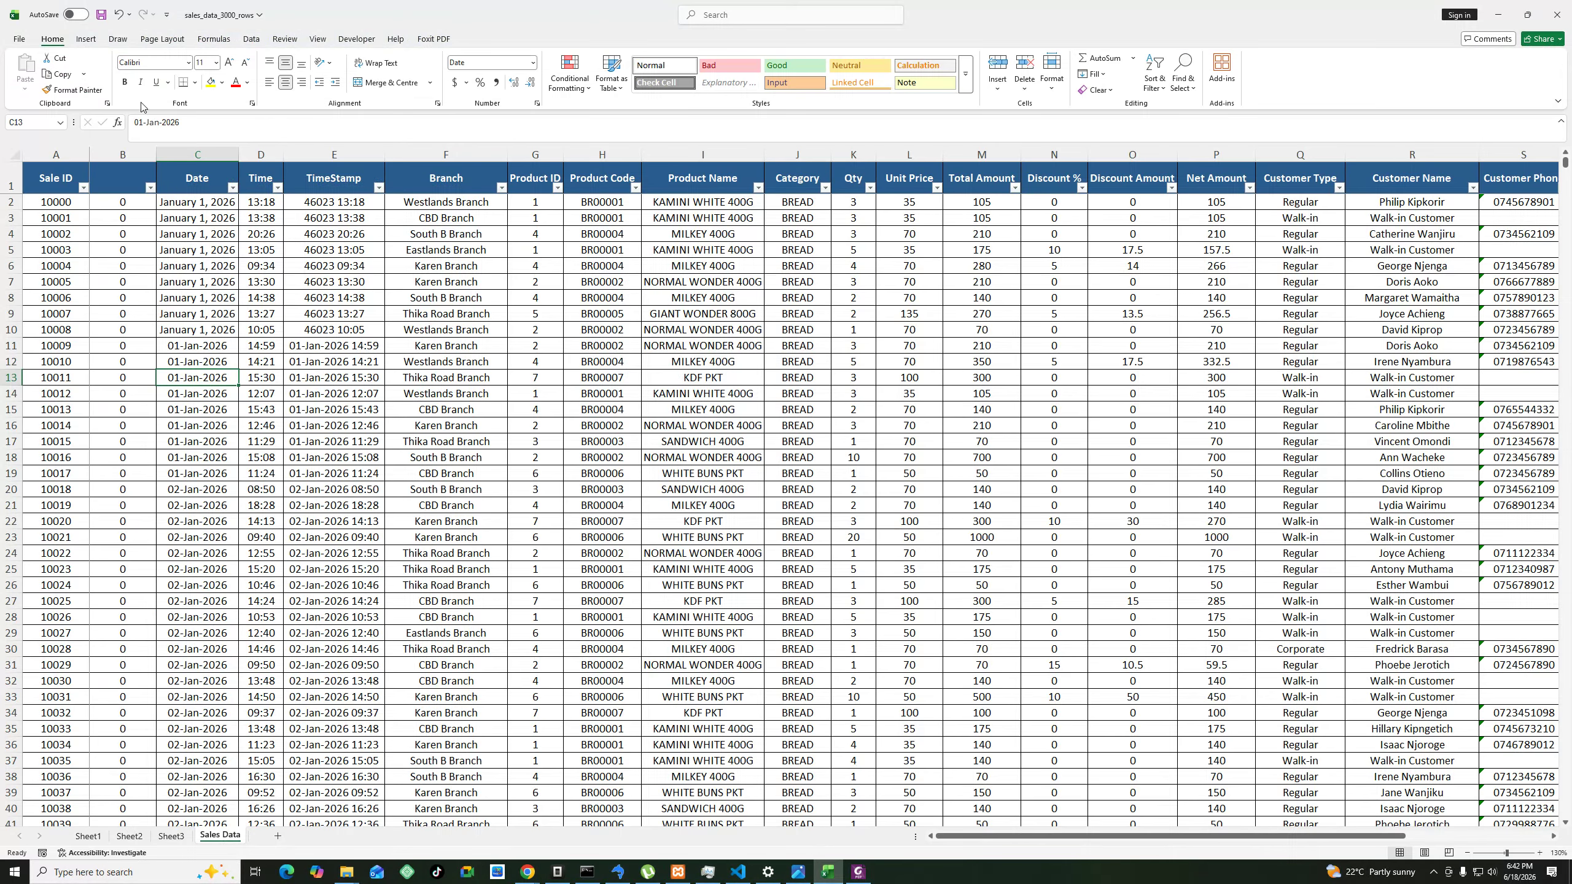
left_click(202, 156)
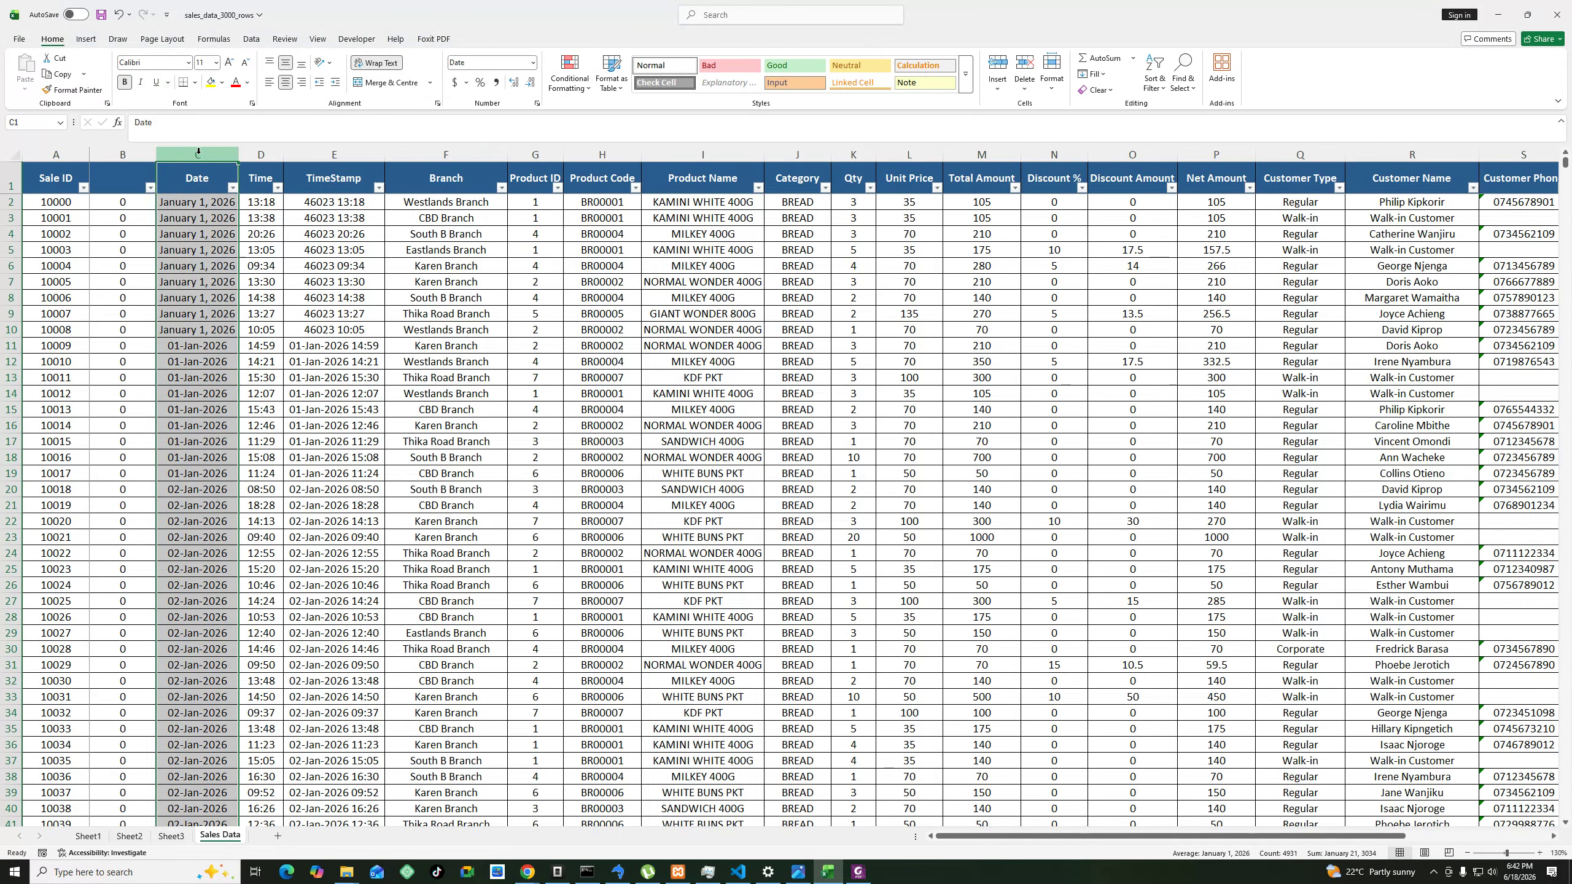
left_click(252, 40)
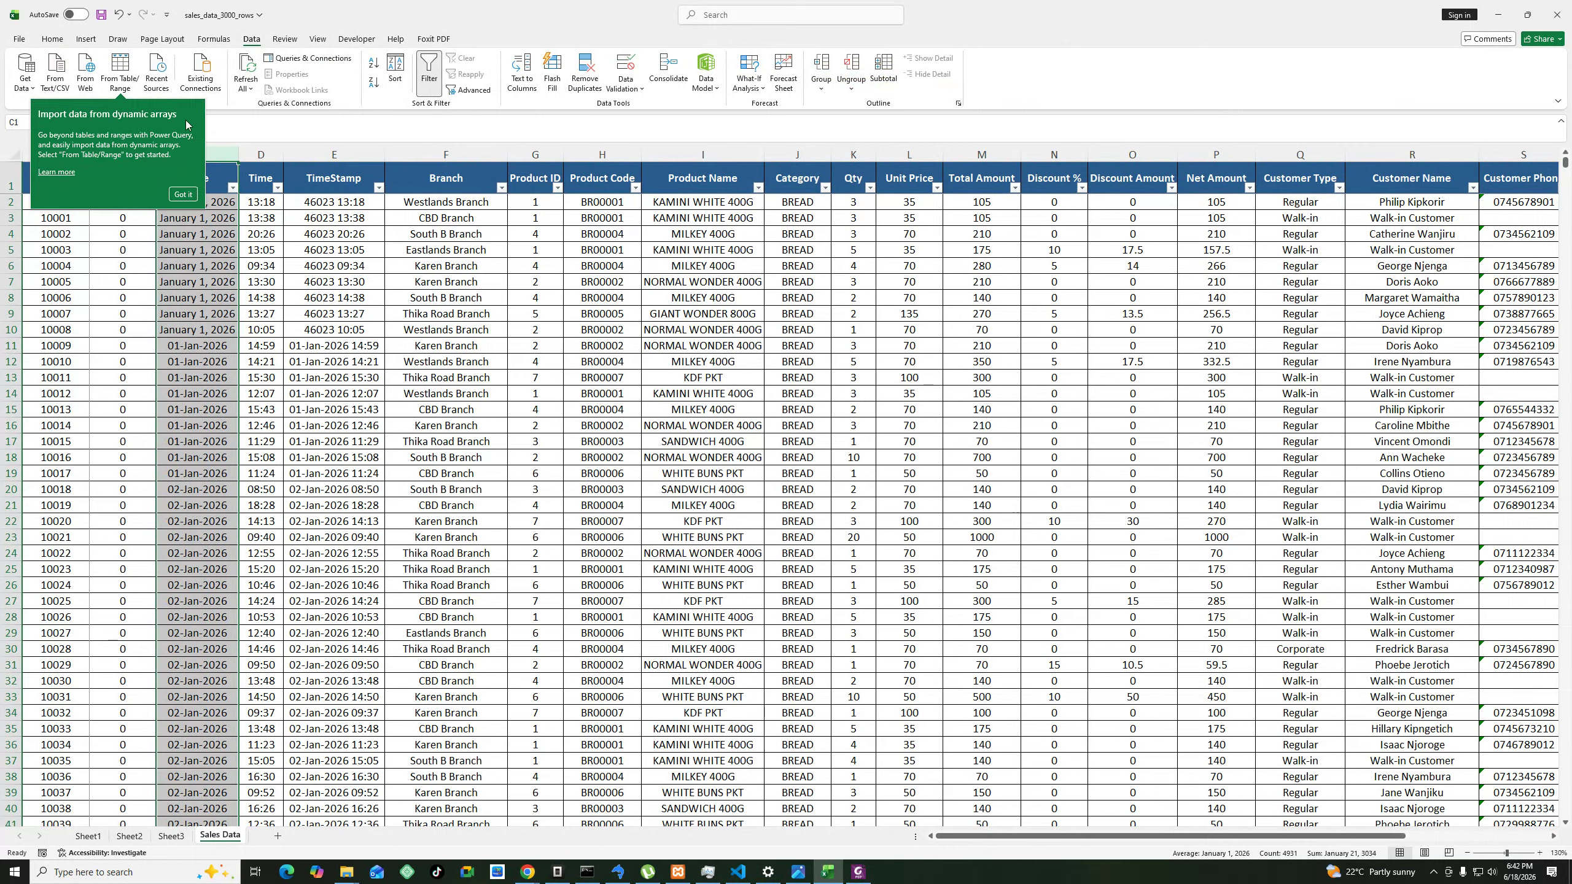
left_click(182, 194)
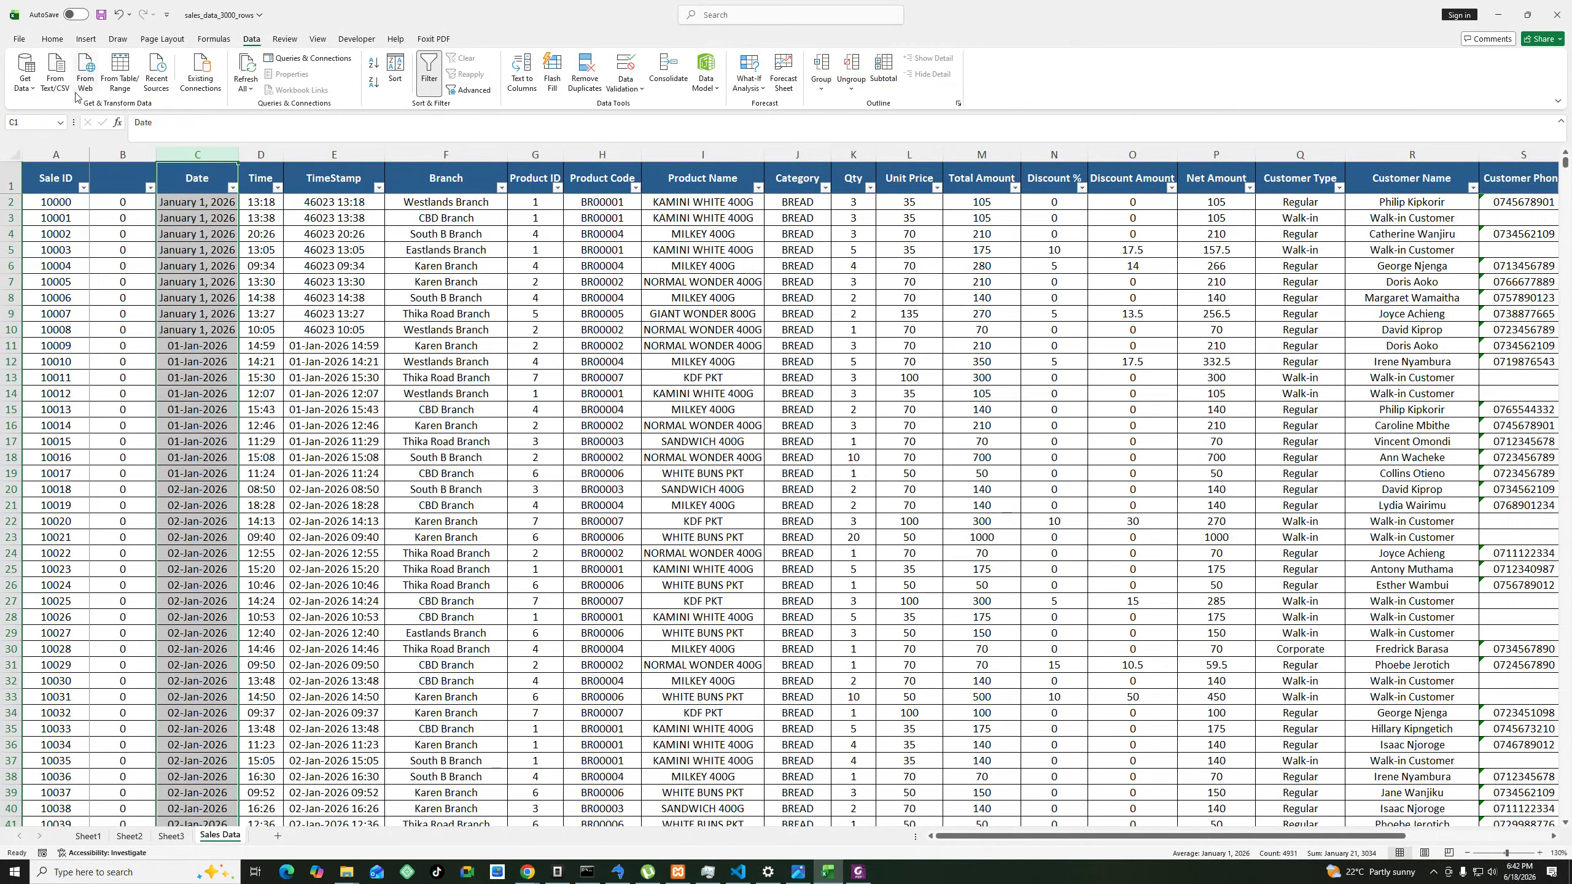
mouse_move(526, 873)
left_click(509, 834)
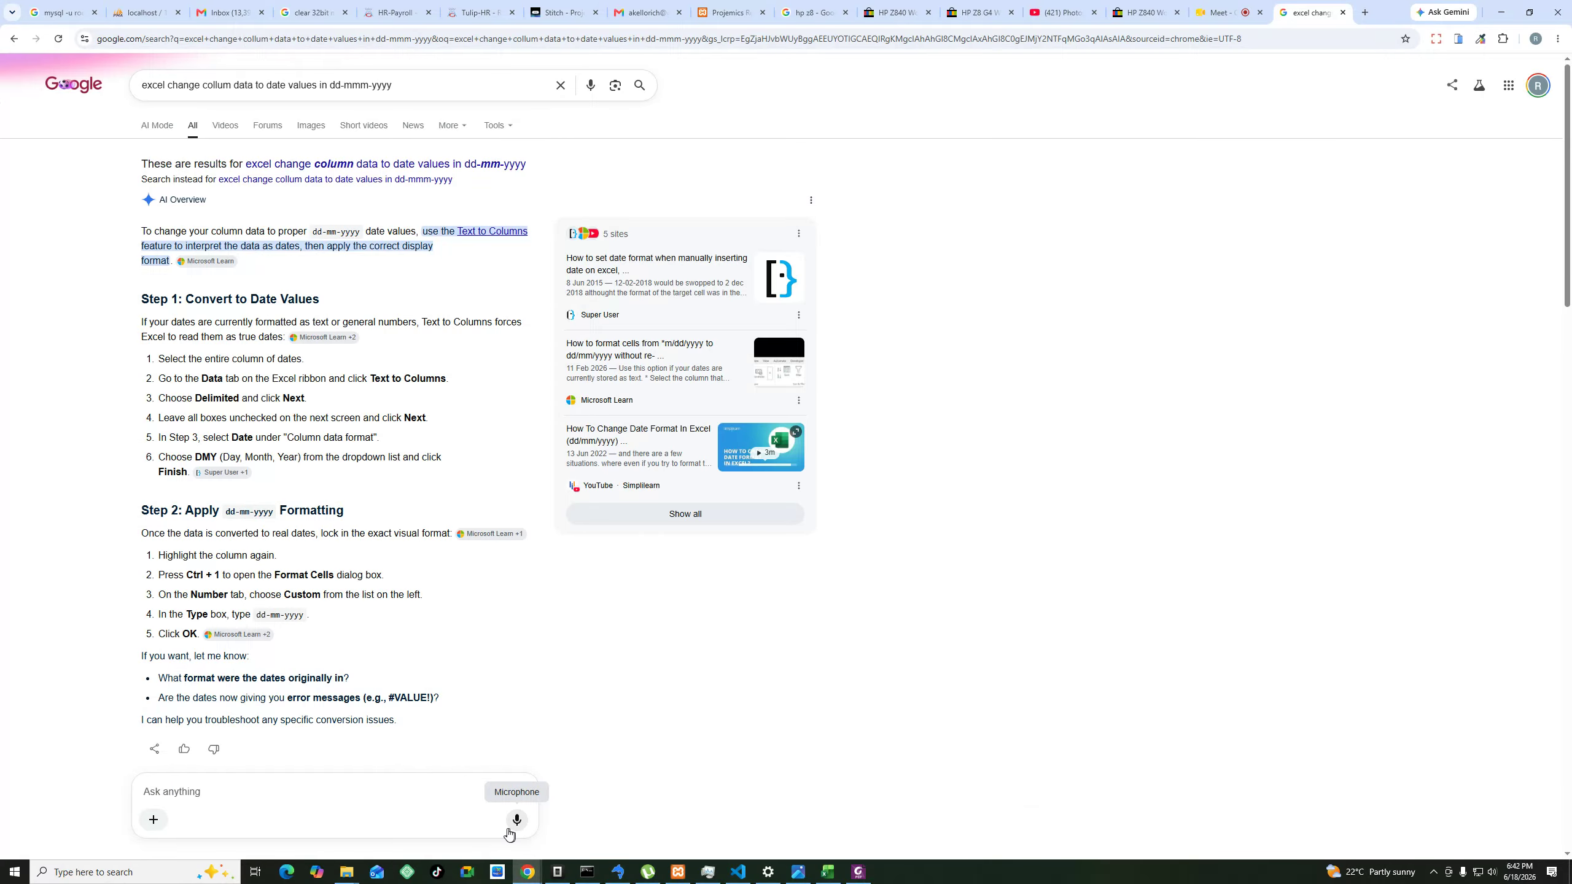
left_click(1498, 23)
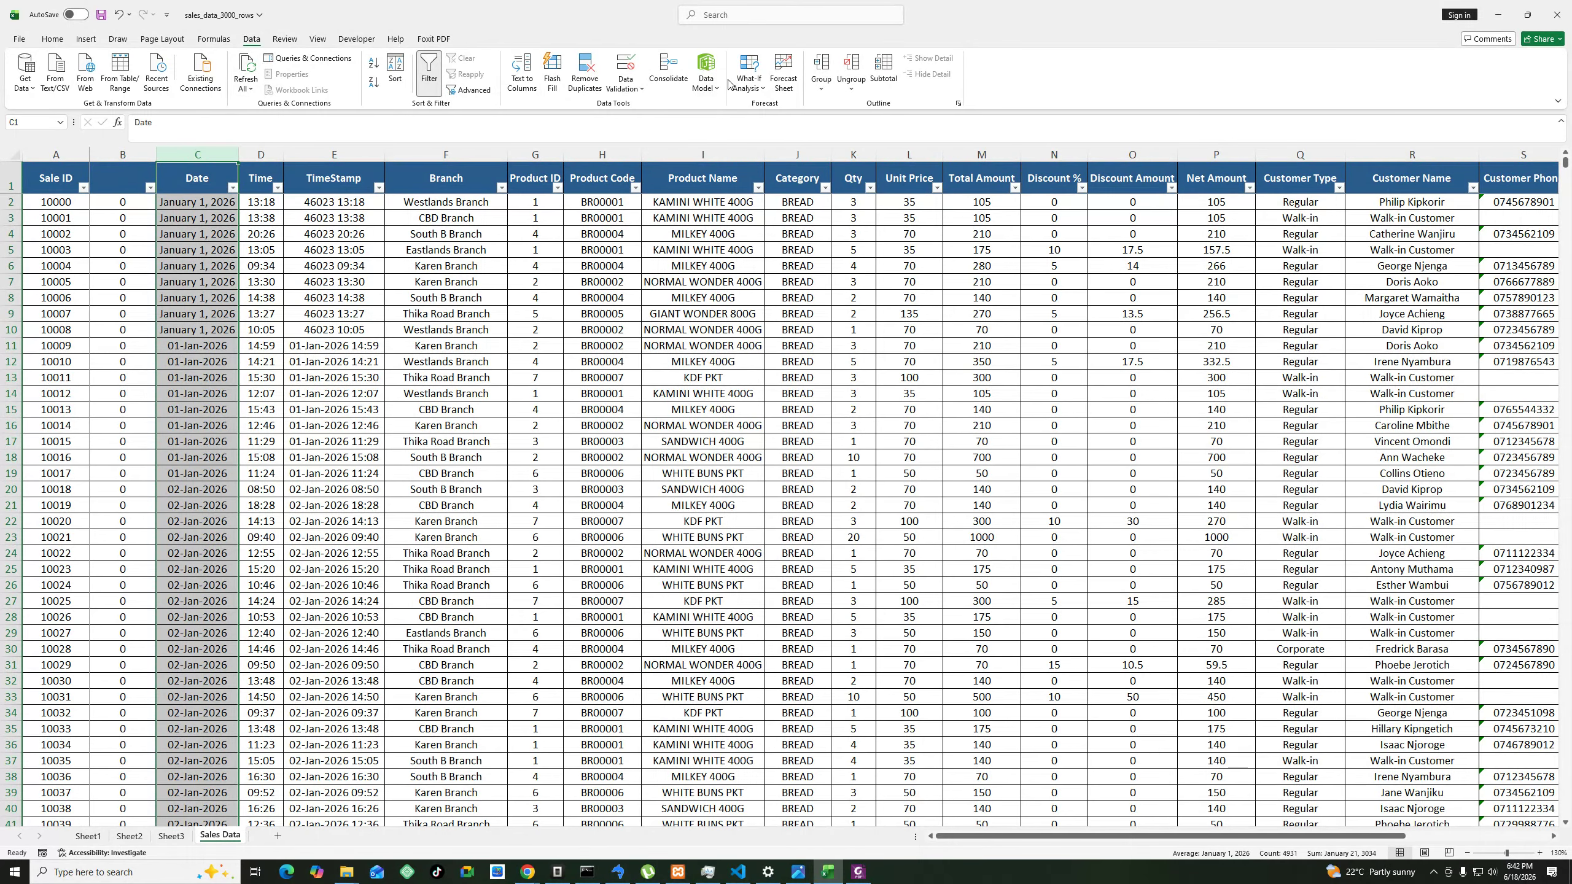
left_click(526, 75)
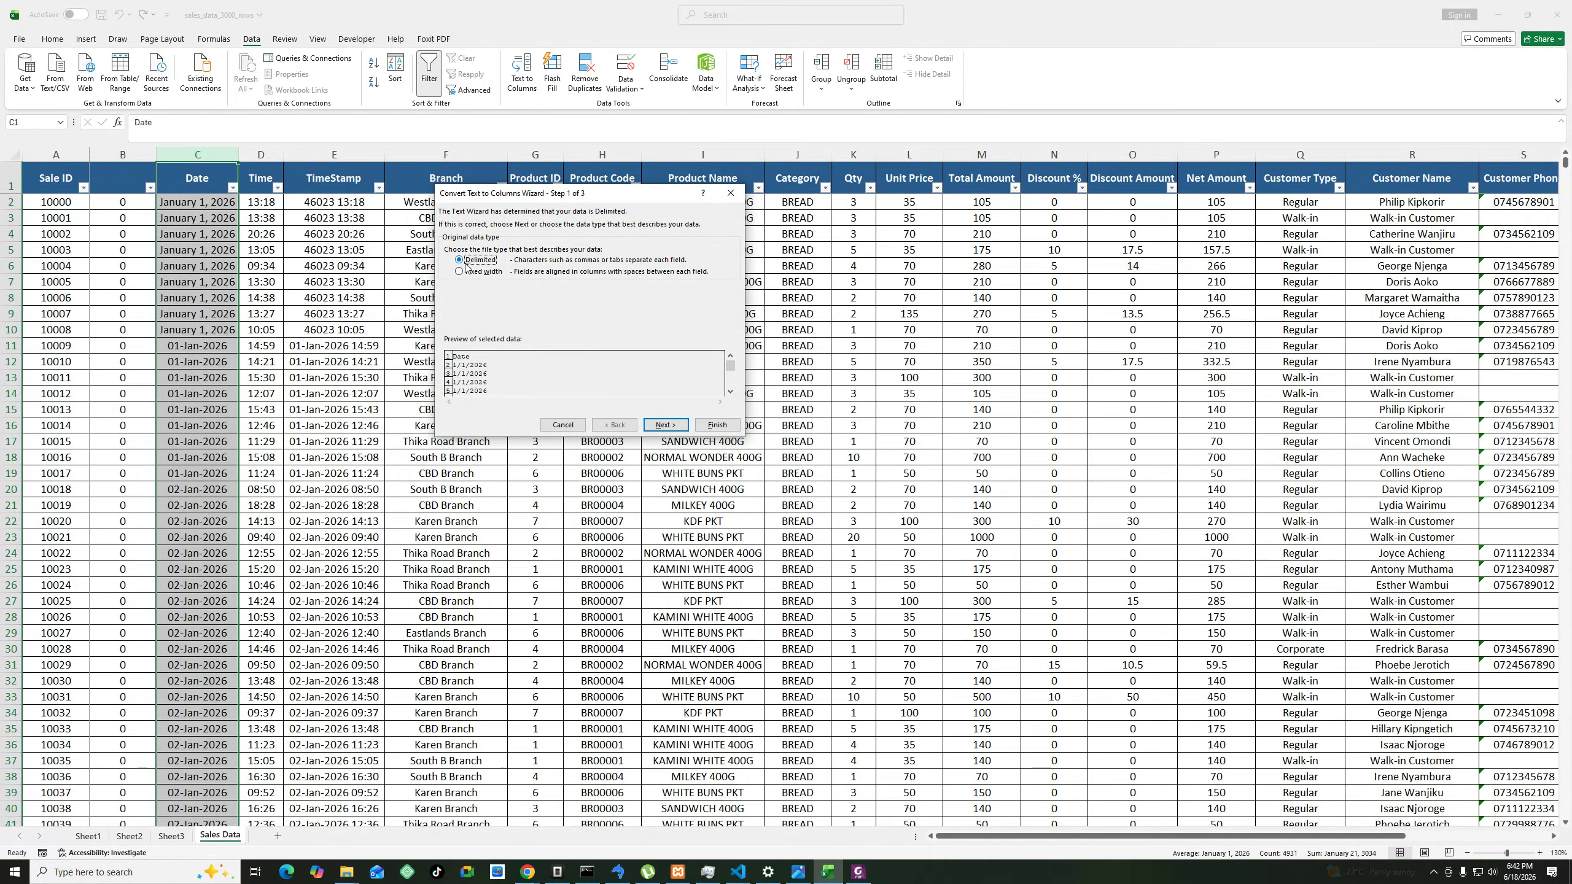
left_click(663, 425)
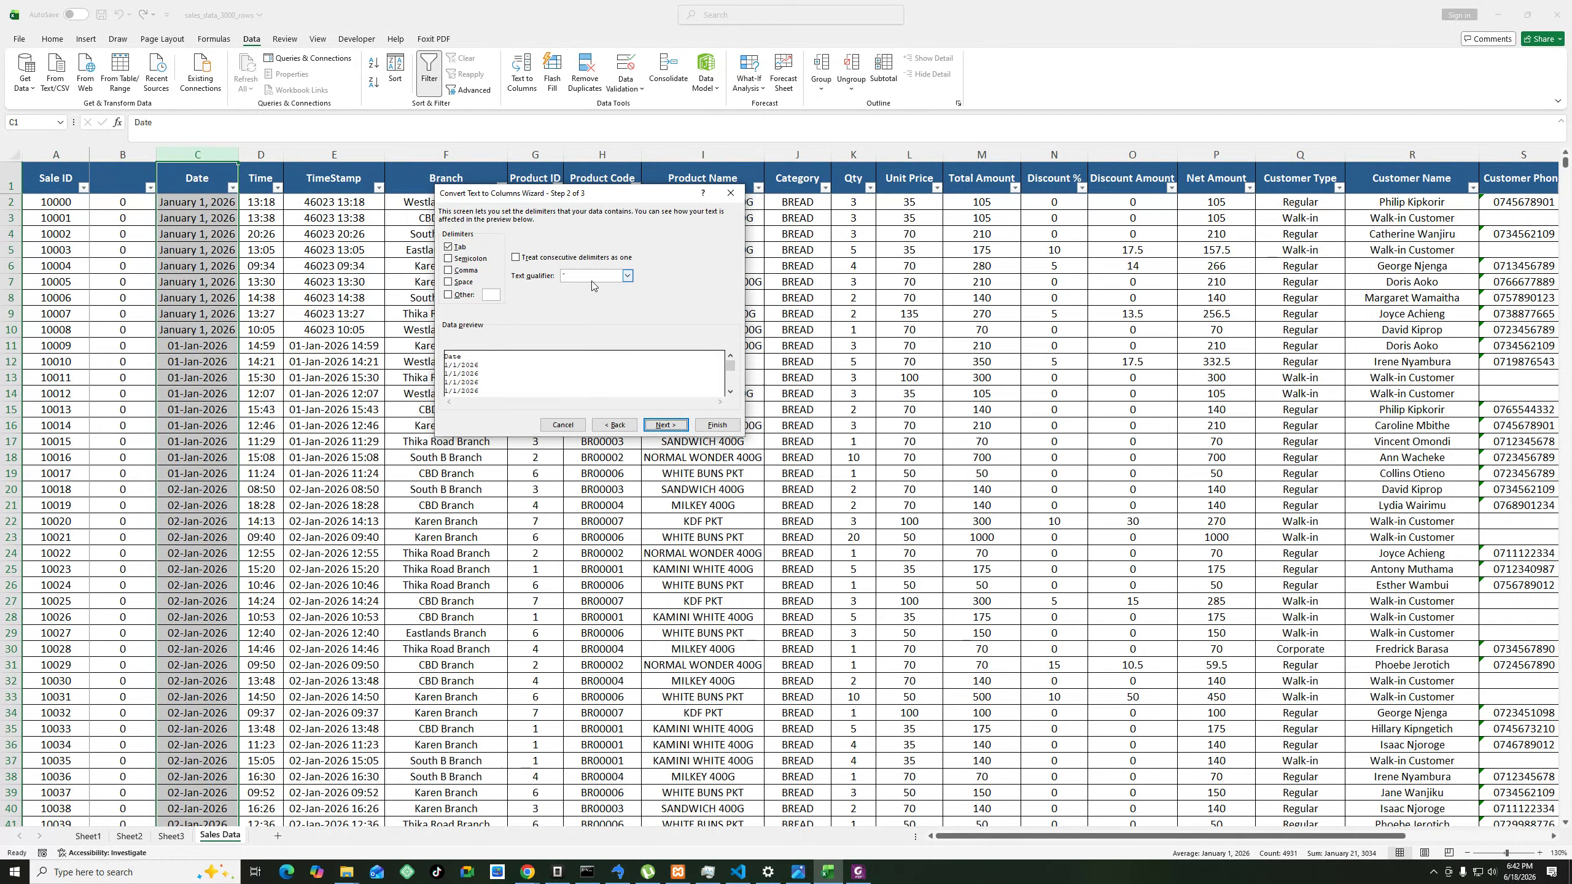
Check the Text to Columns instructions in Chrome for the delimiter settings, and return to the wizard in Excel.
left_click(528, 873)
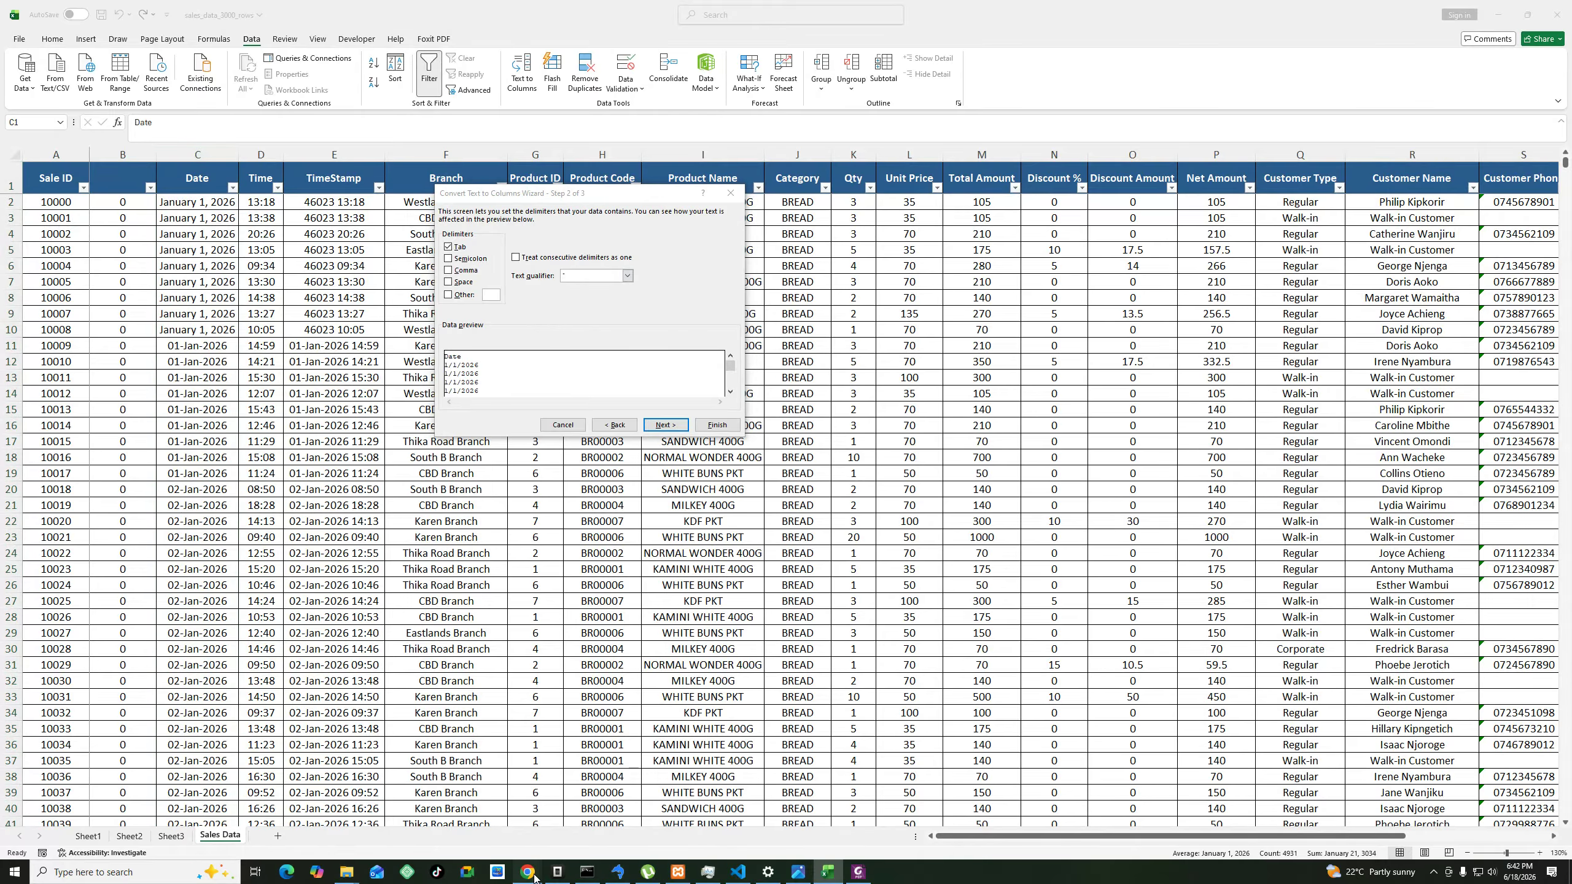
left_click(483, 855)
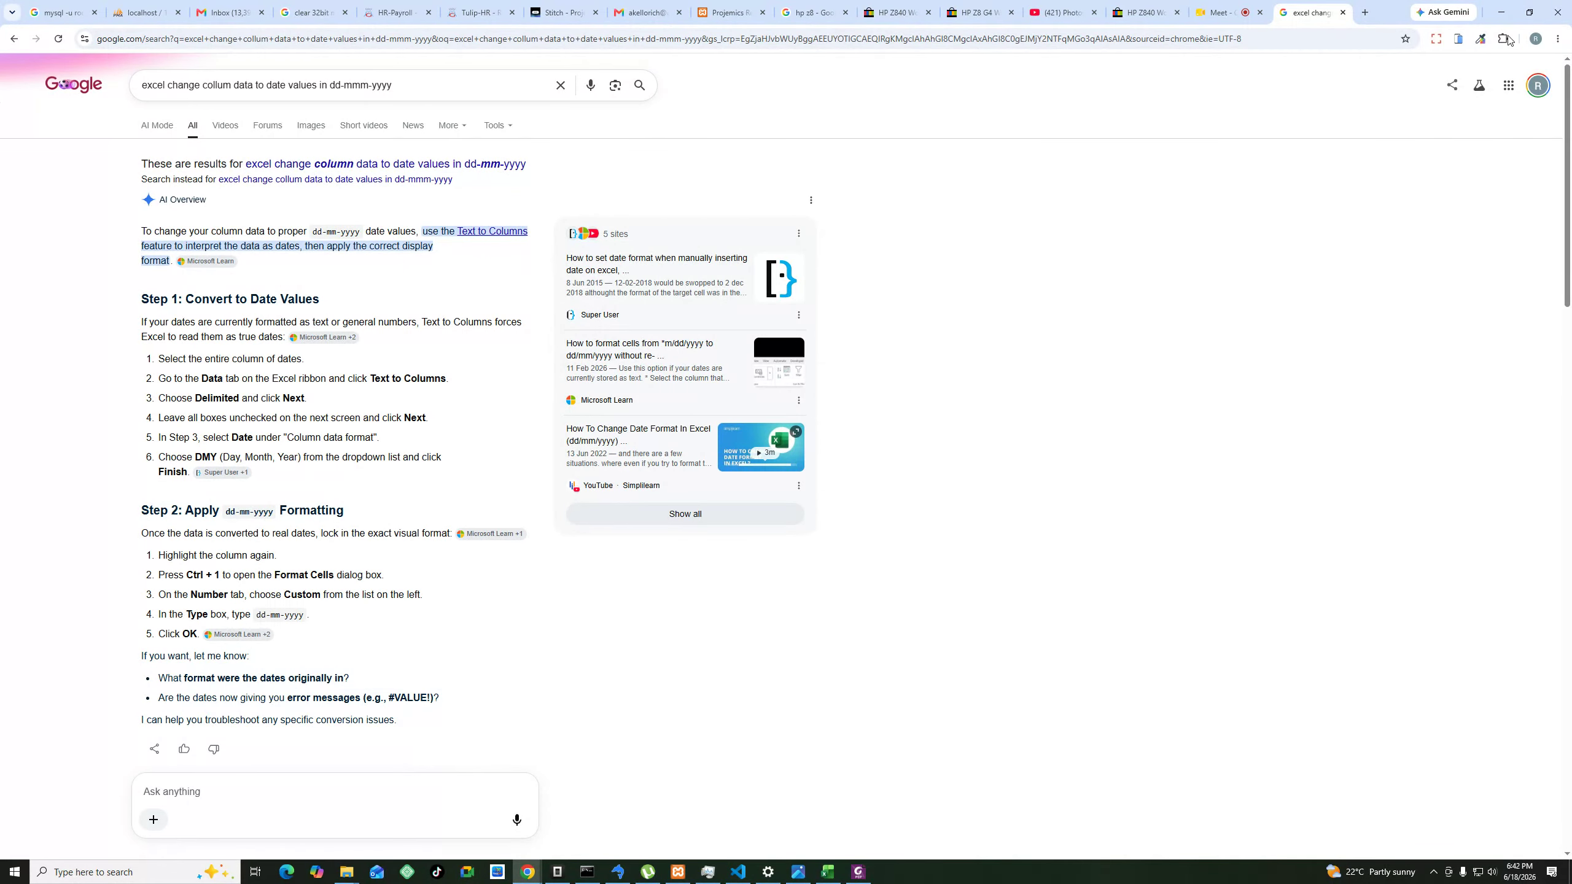
left_click(1501, 13)
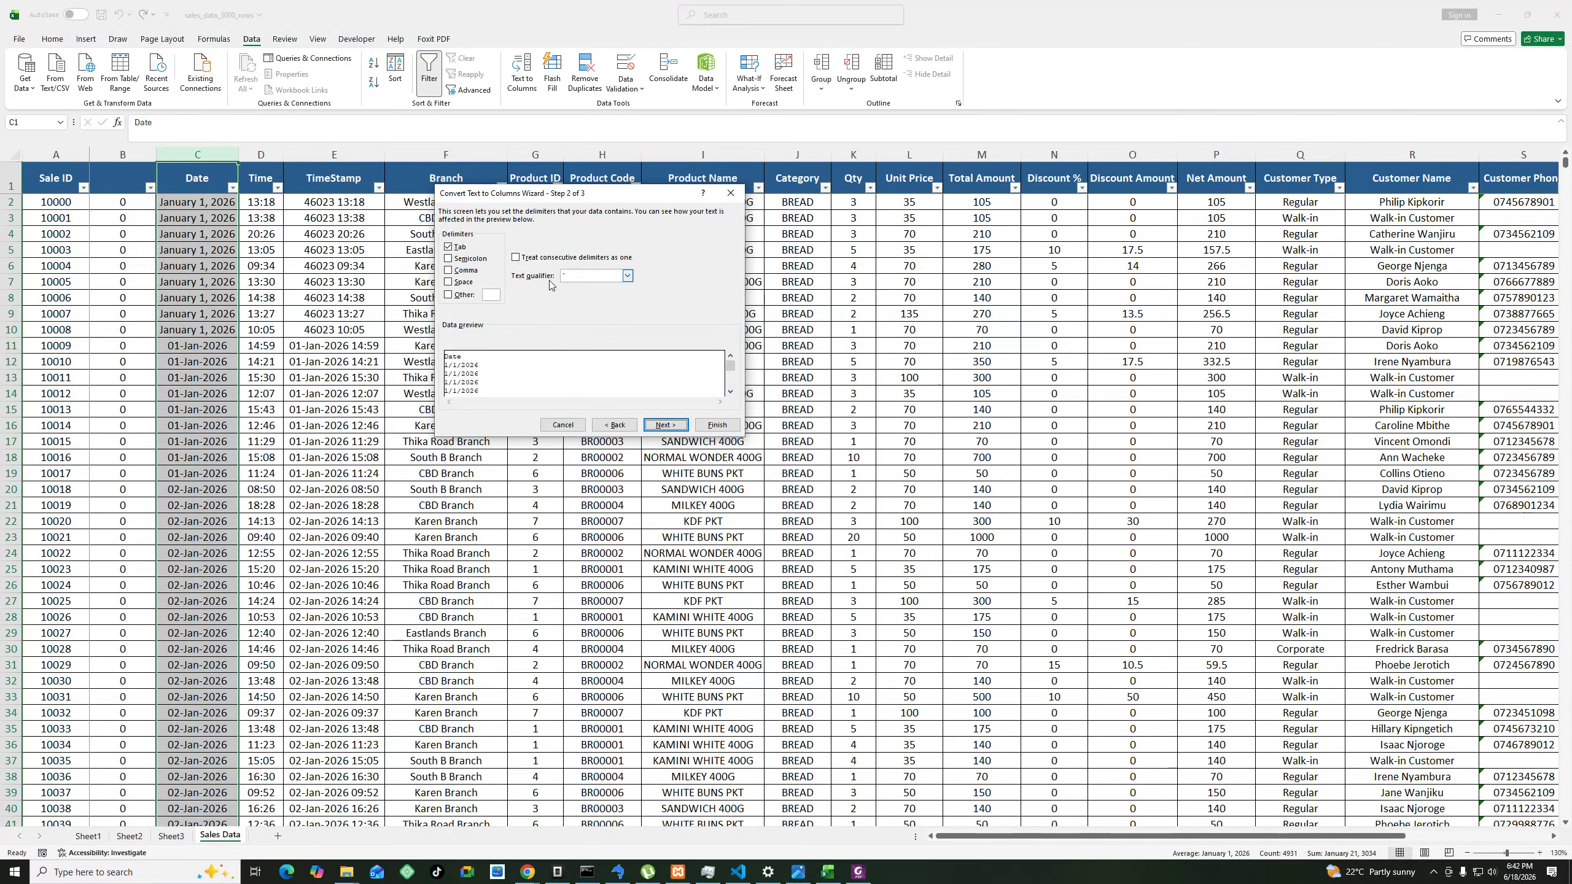
Set the Date column's data format to Date MDY, finish Text to Columns and check the converted dates down the sheet.
left_click(659, 427)
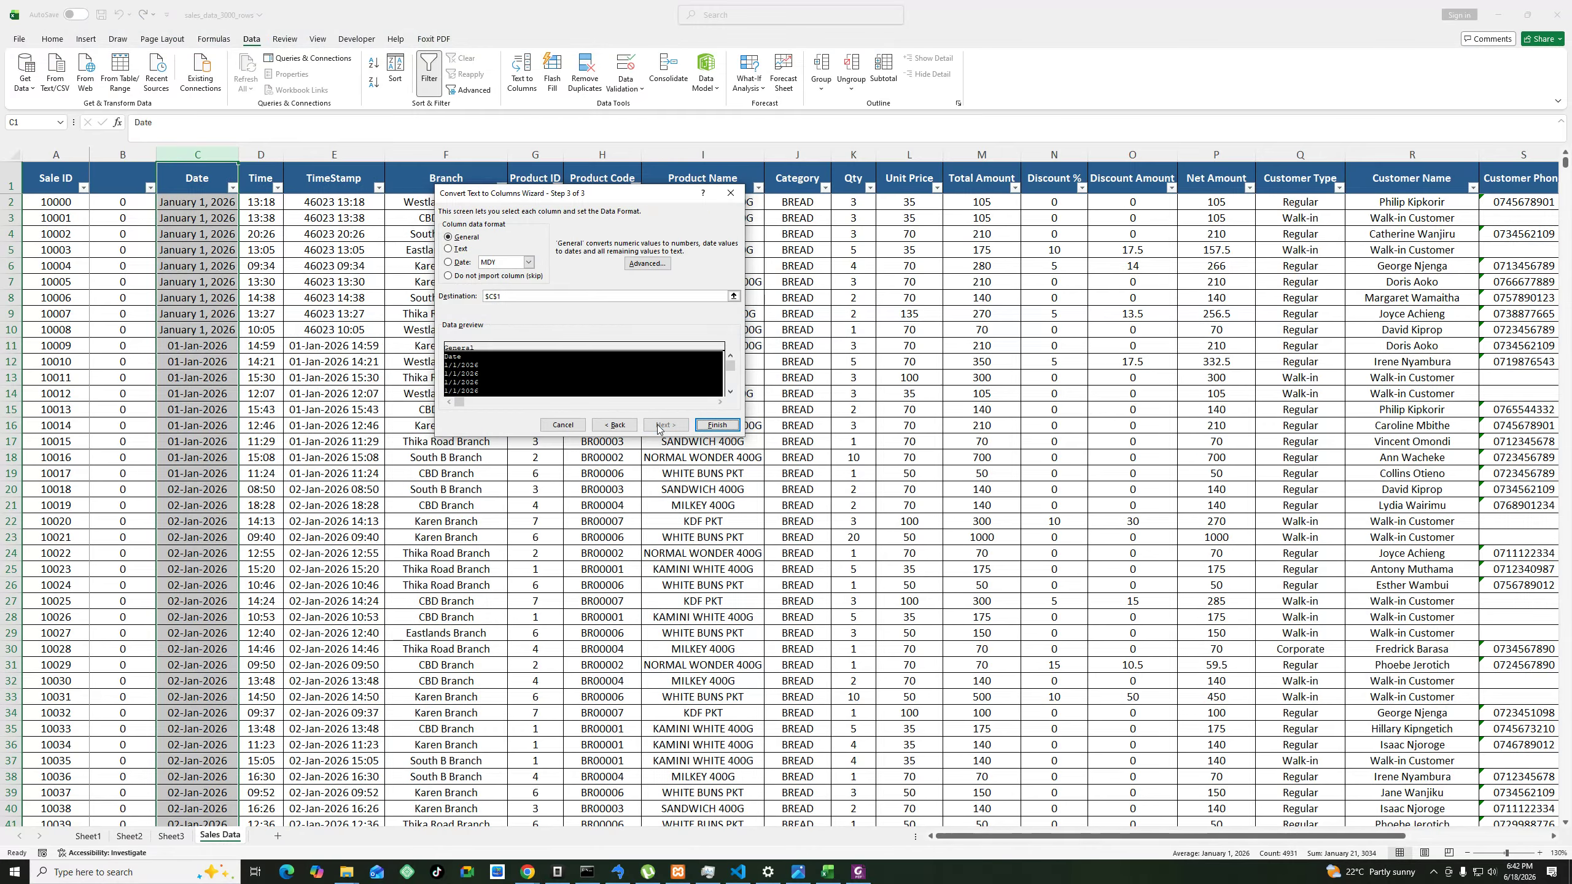
left_click(449, 263)
left_click(529, 263)
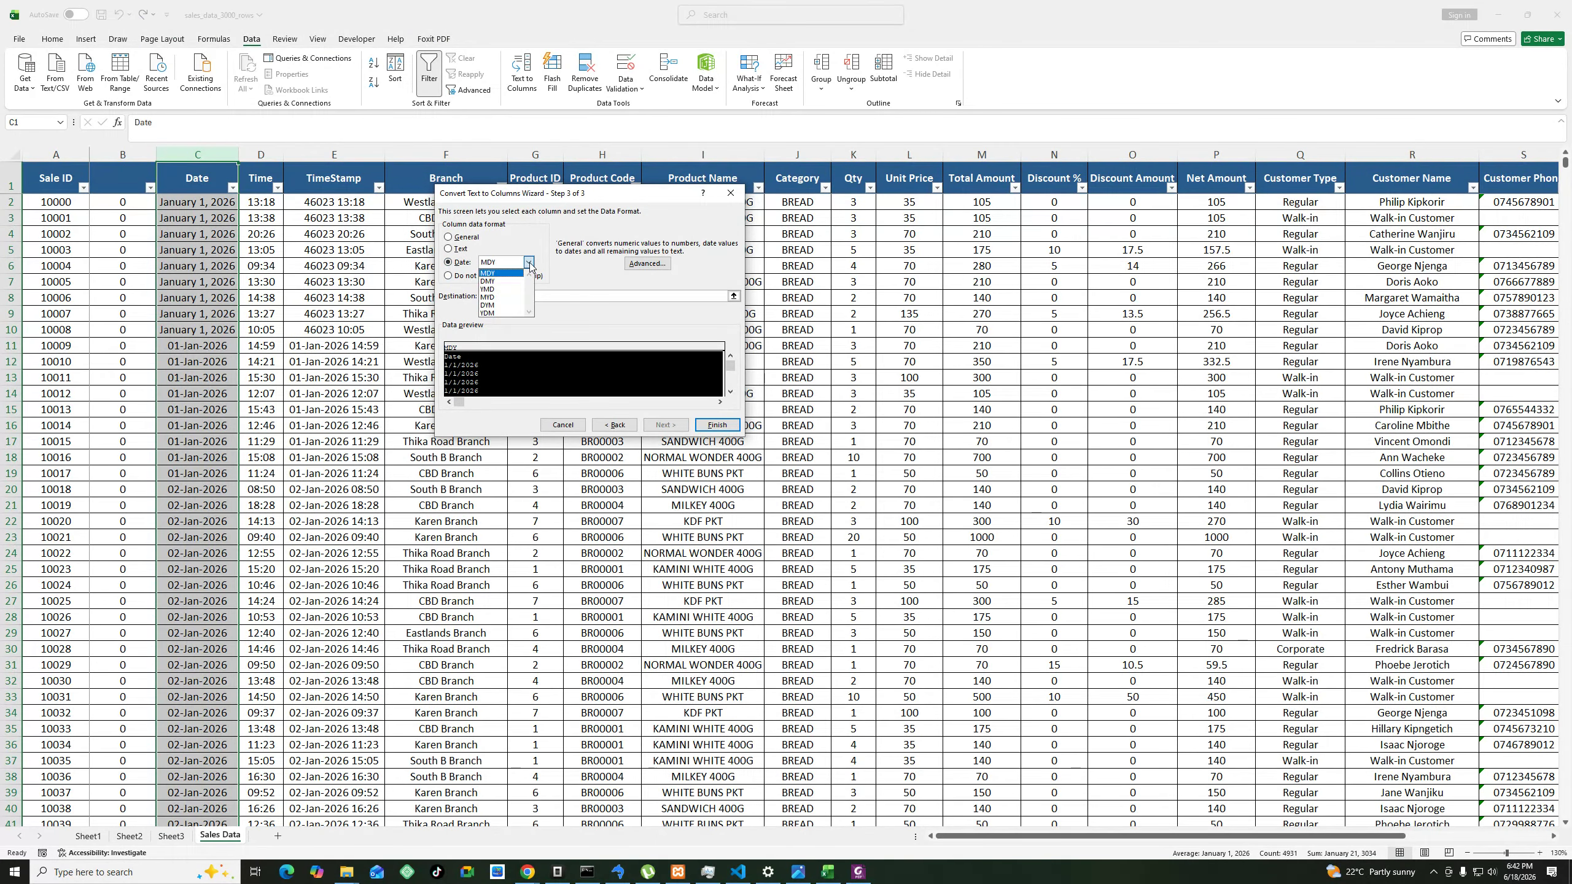
left_click(564, 267)
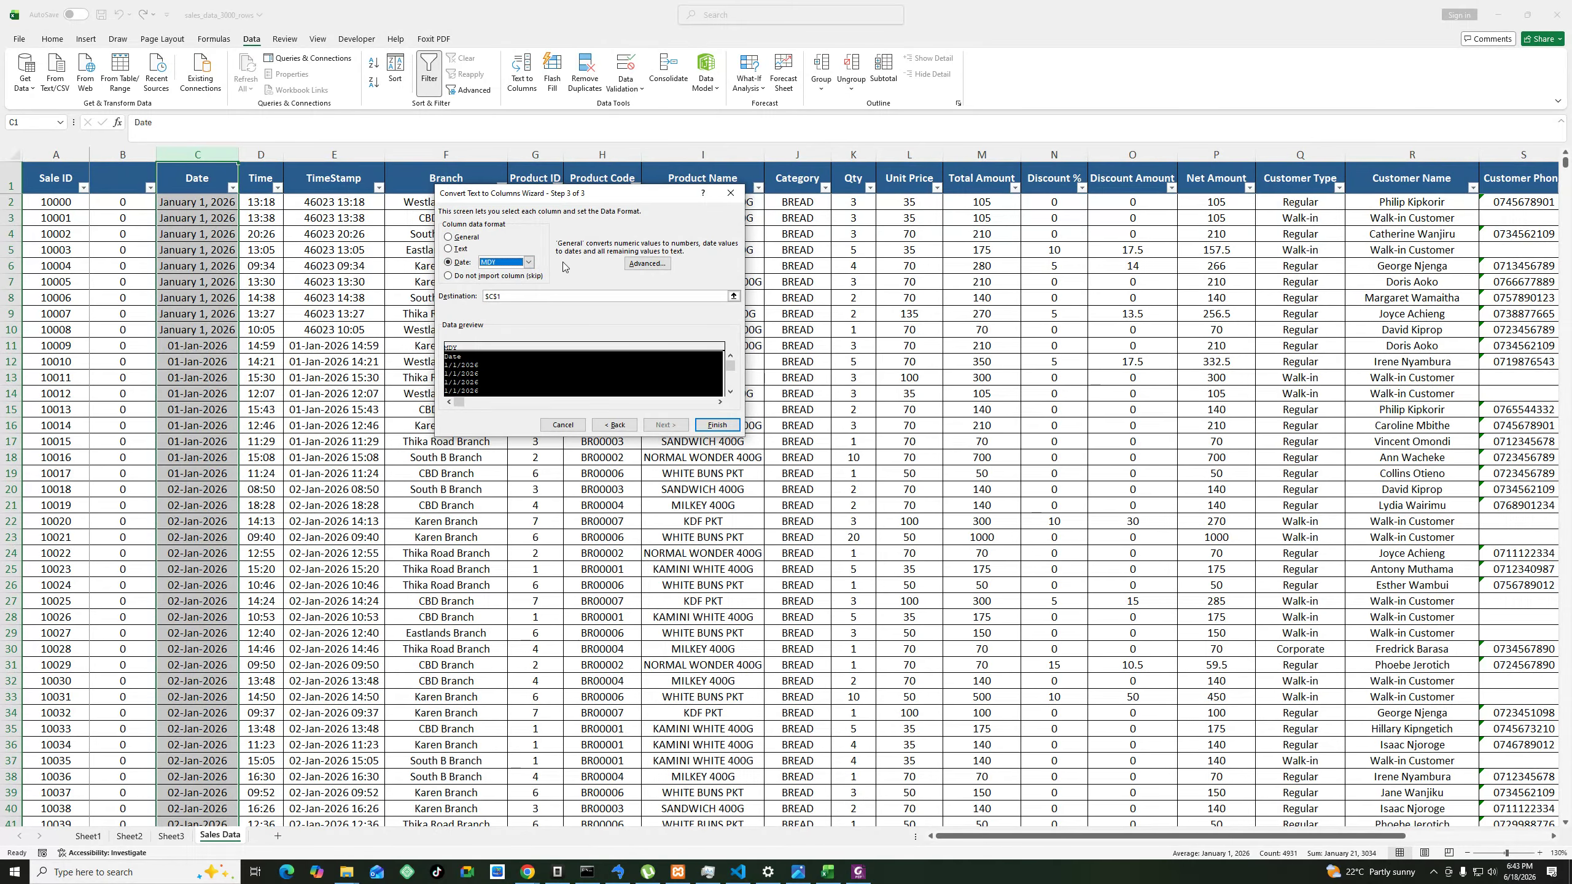
left_click(717, 427)
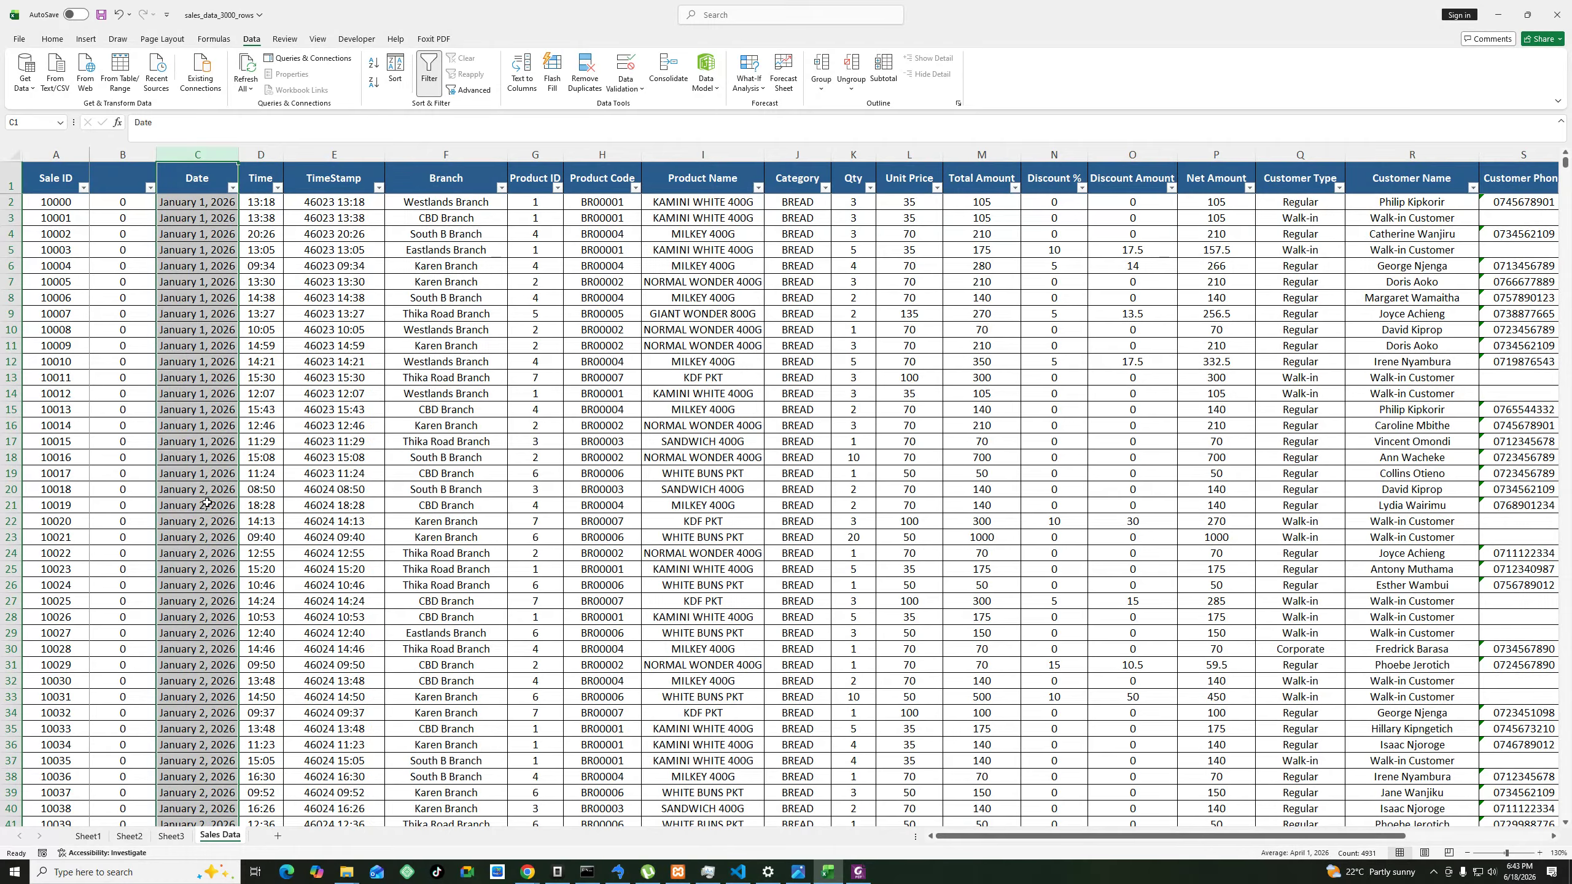
scroll(230, 560, "down", 5)
scroll(223, 676, "down", 3)
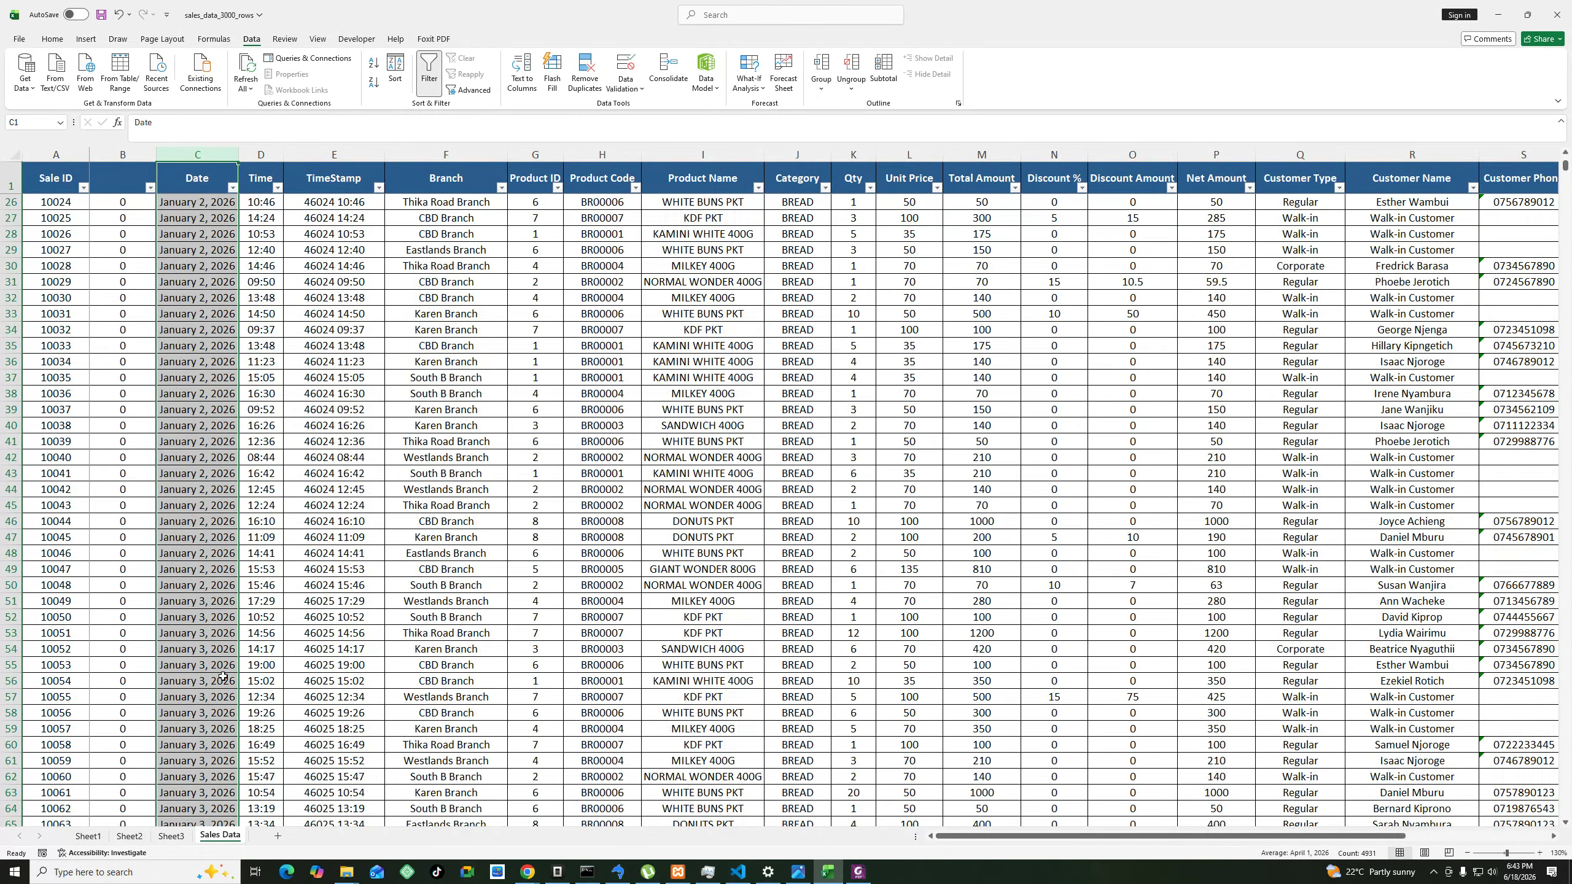
scroll(509, 585, "down", 17)
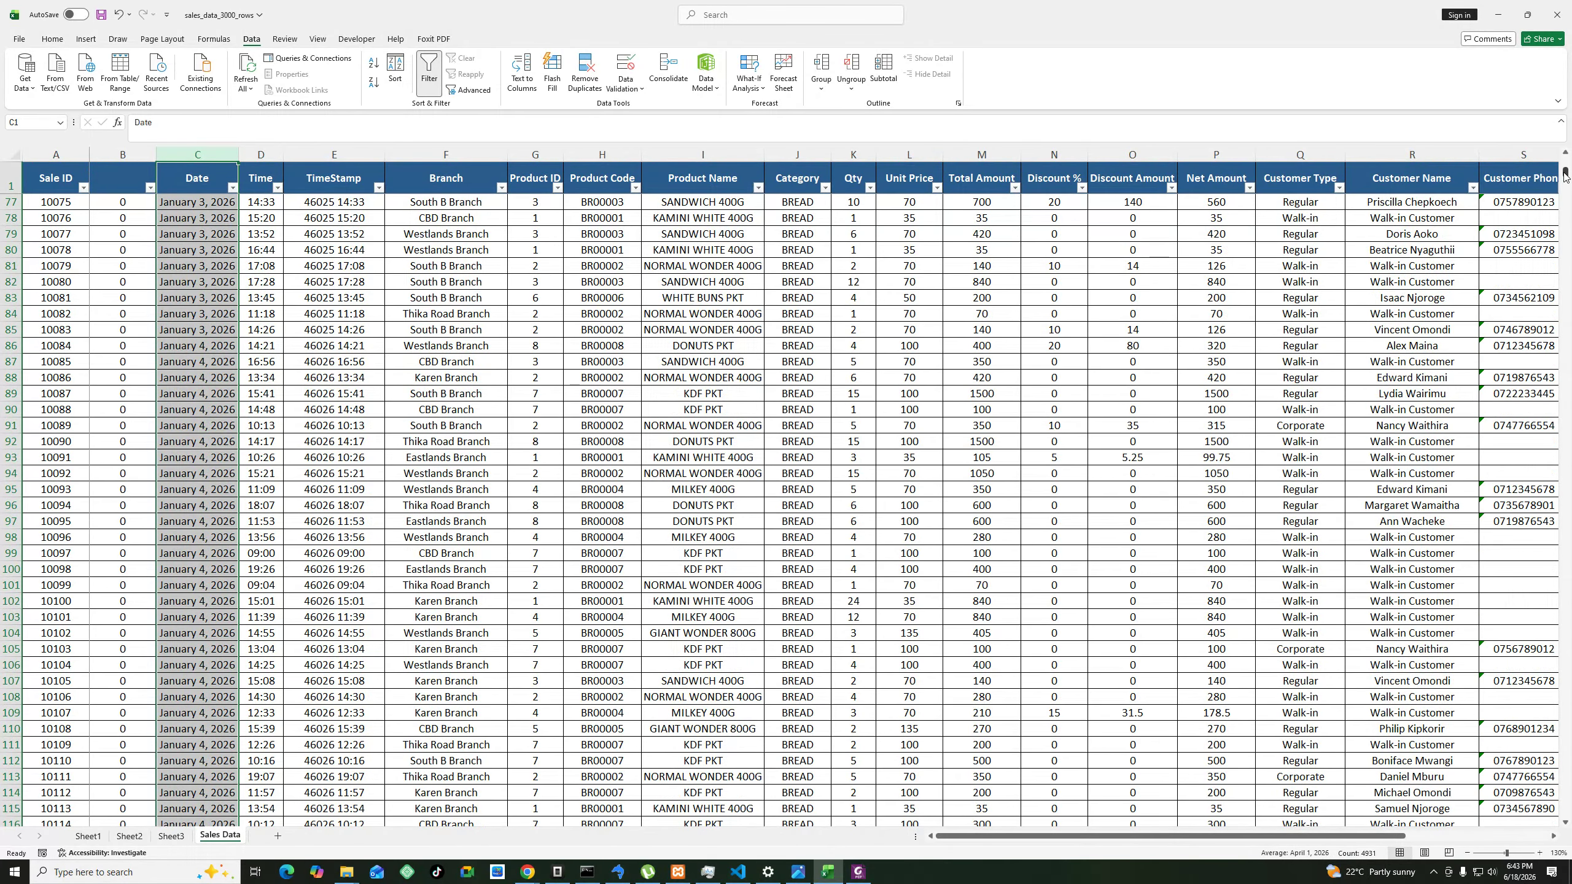
left_click_drag(1565, 173, 1564, 155)
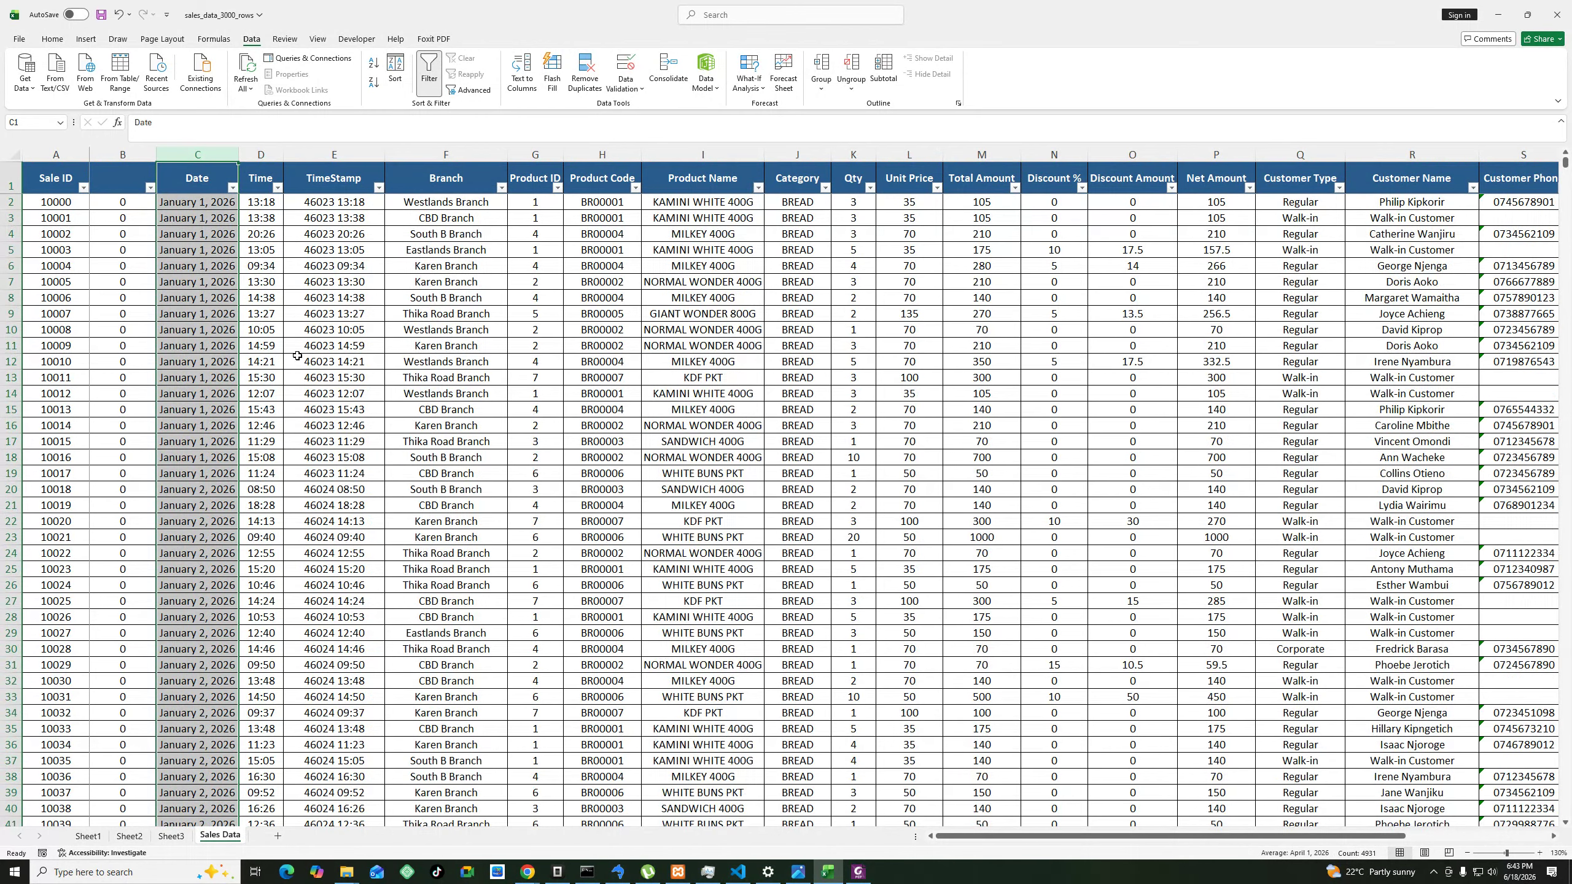
left_click(352, 345)
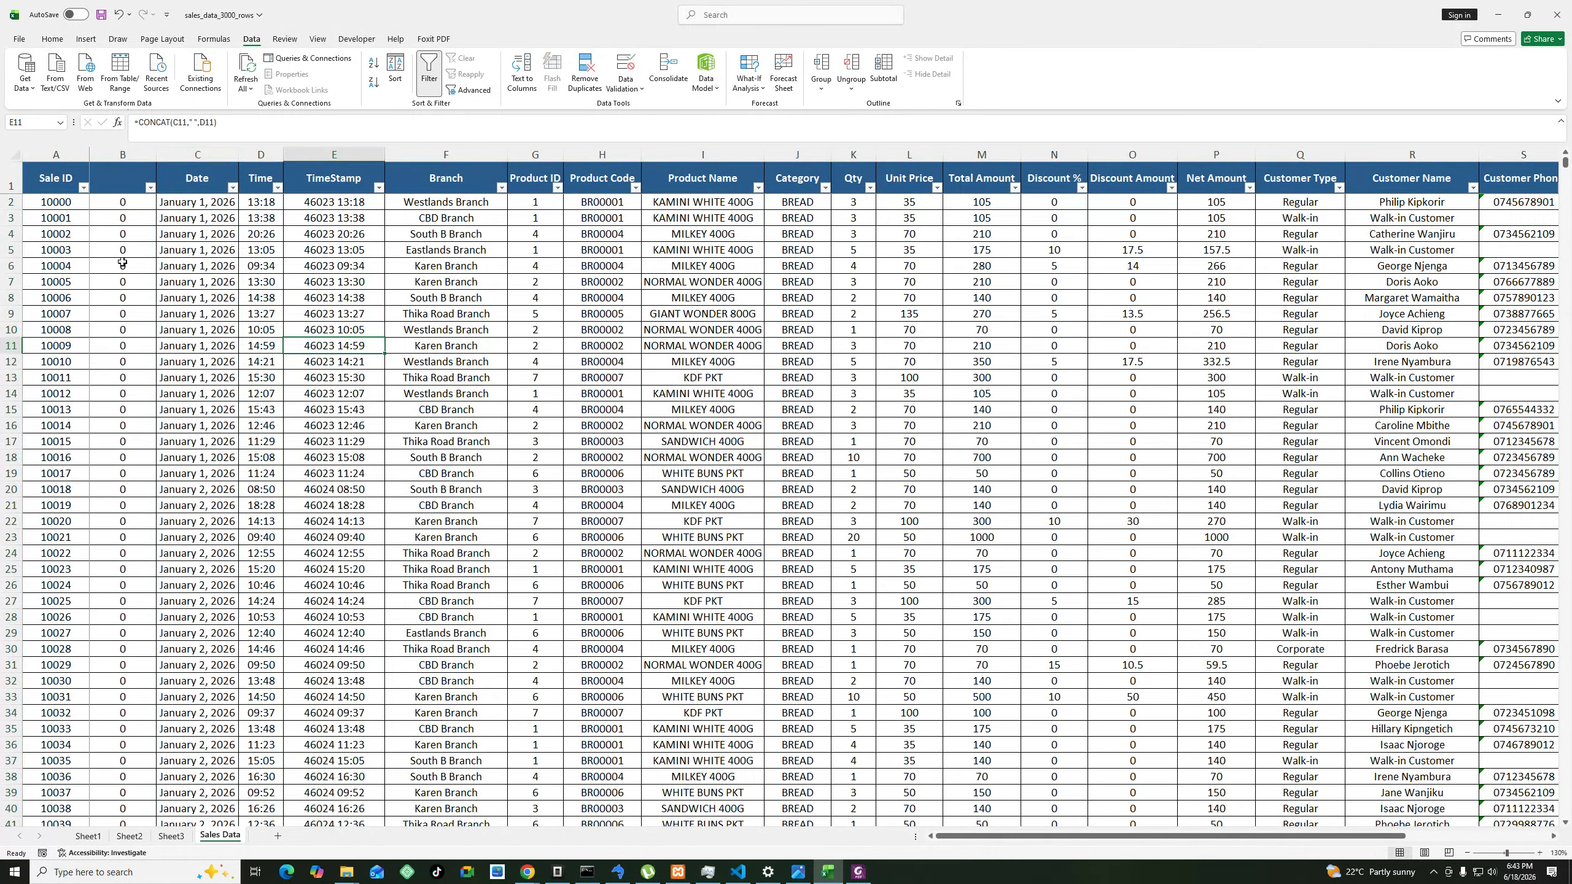
Run Text to Columns again on the whole Date column as Delimited, with the column data format Date MDY.
left_click(194, 153)
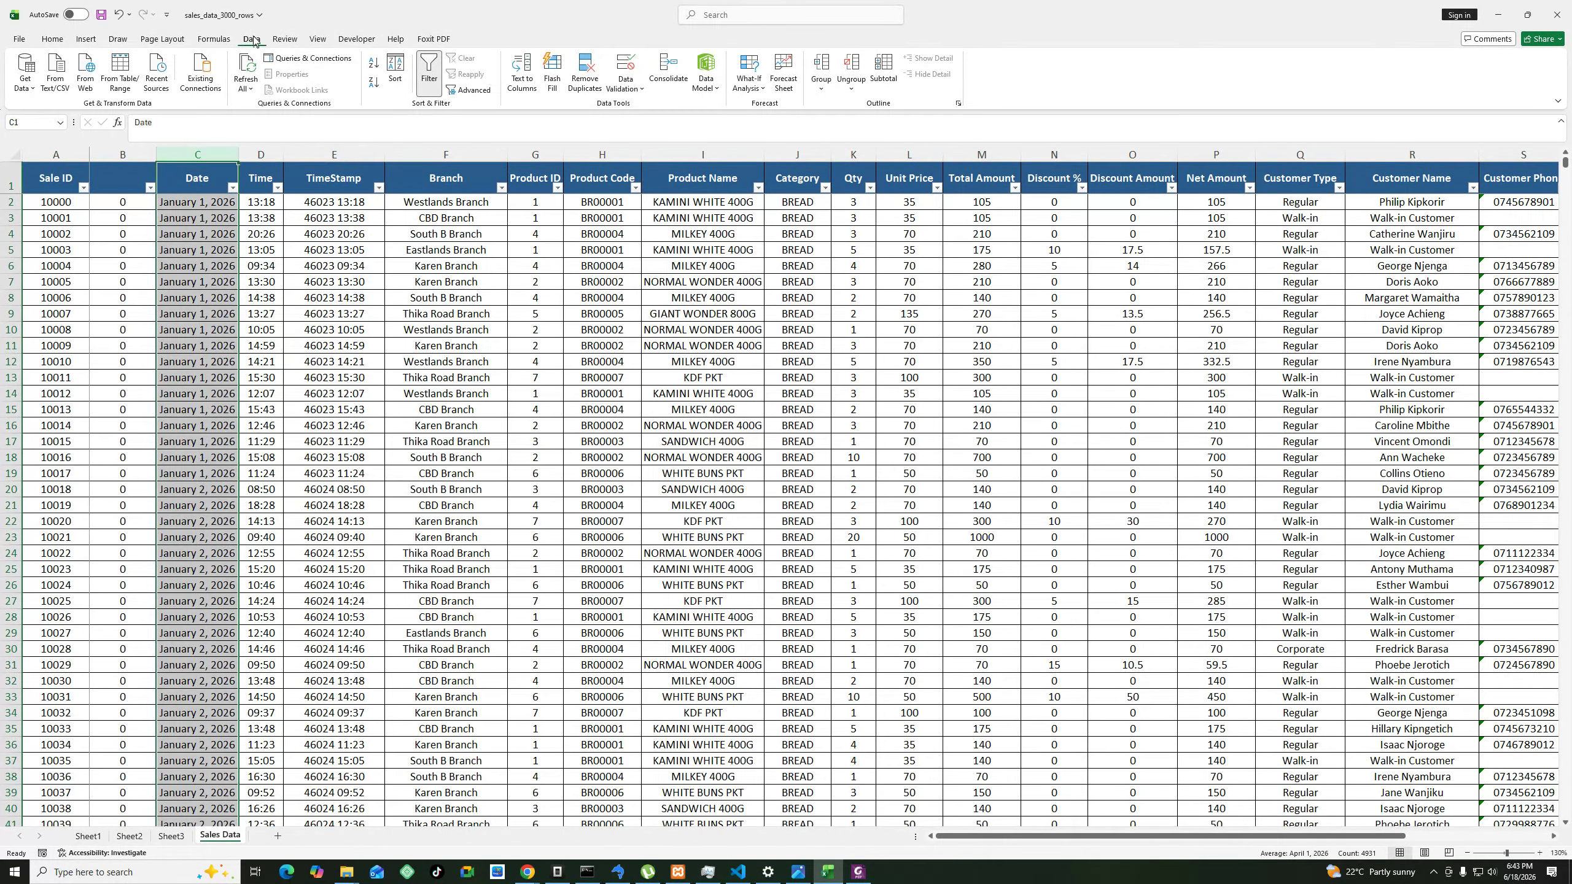
left_click(520, 74)
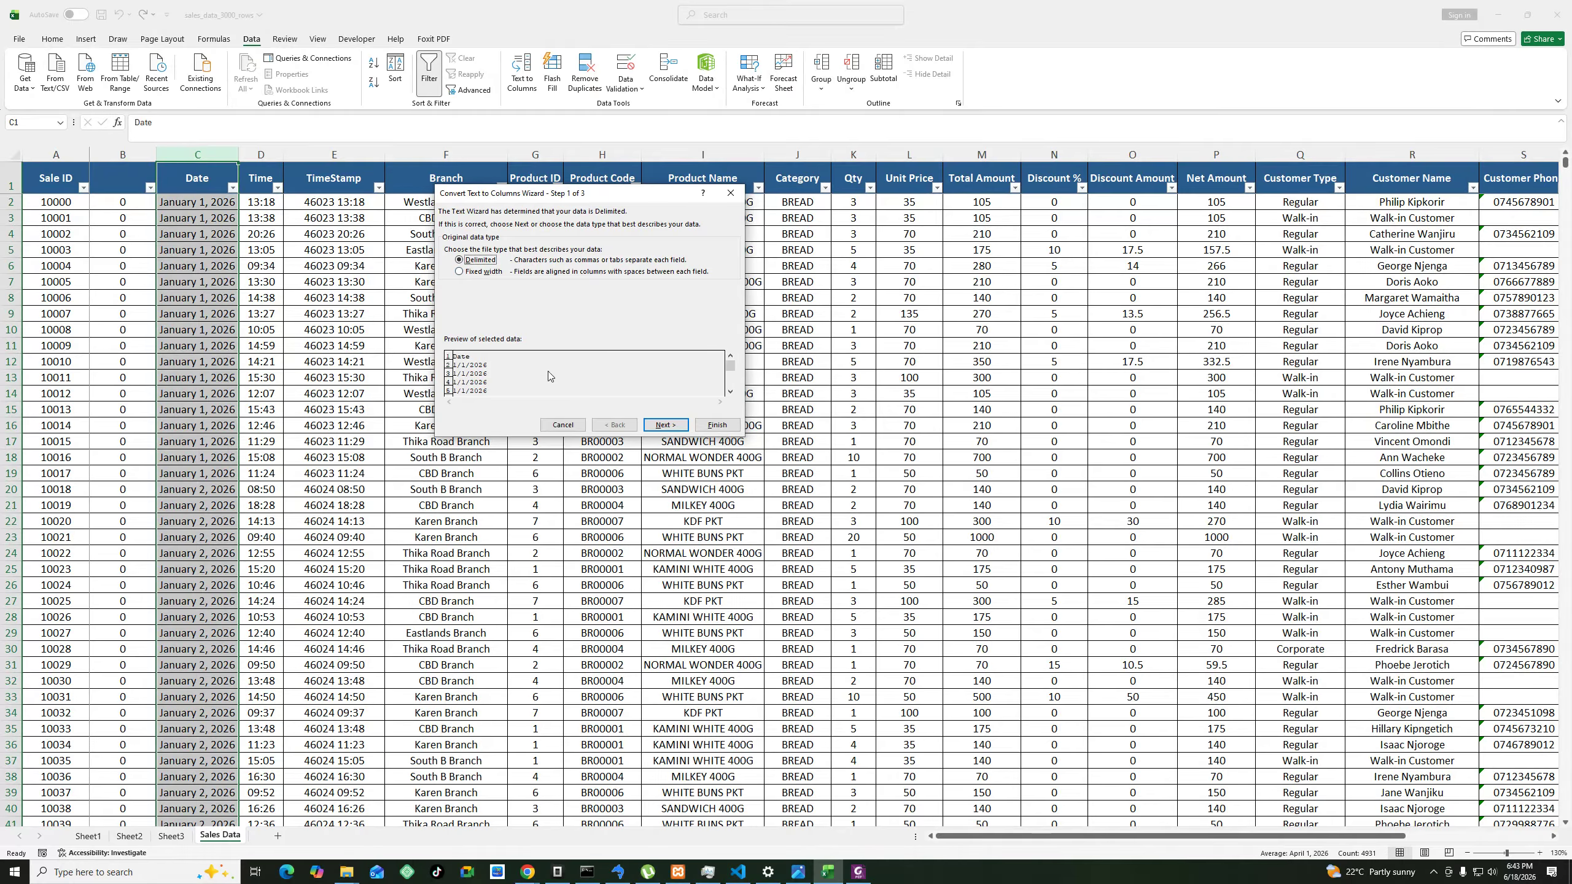
left_click(665, 425)
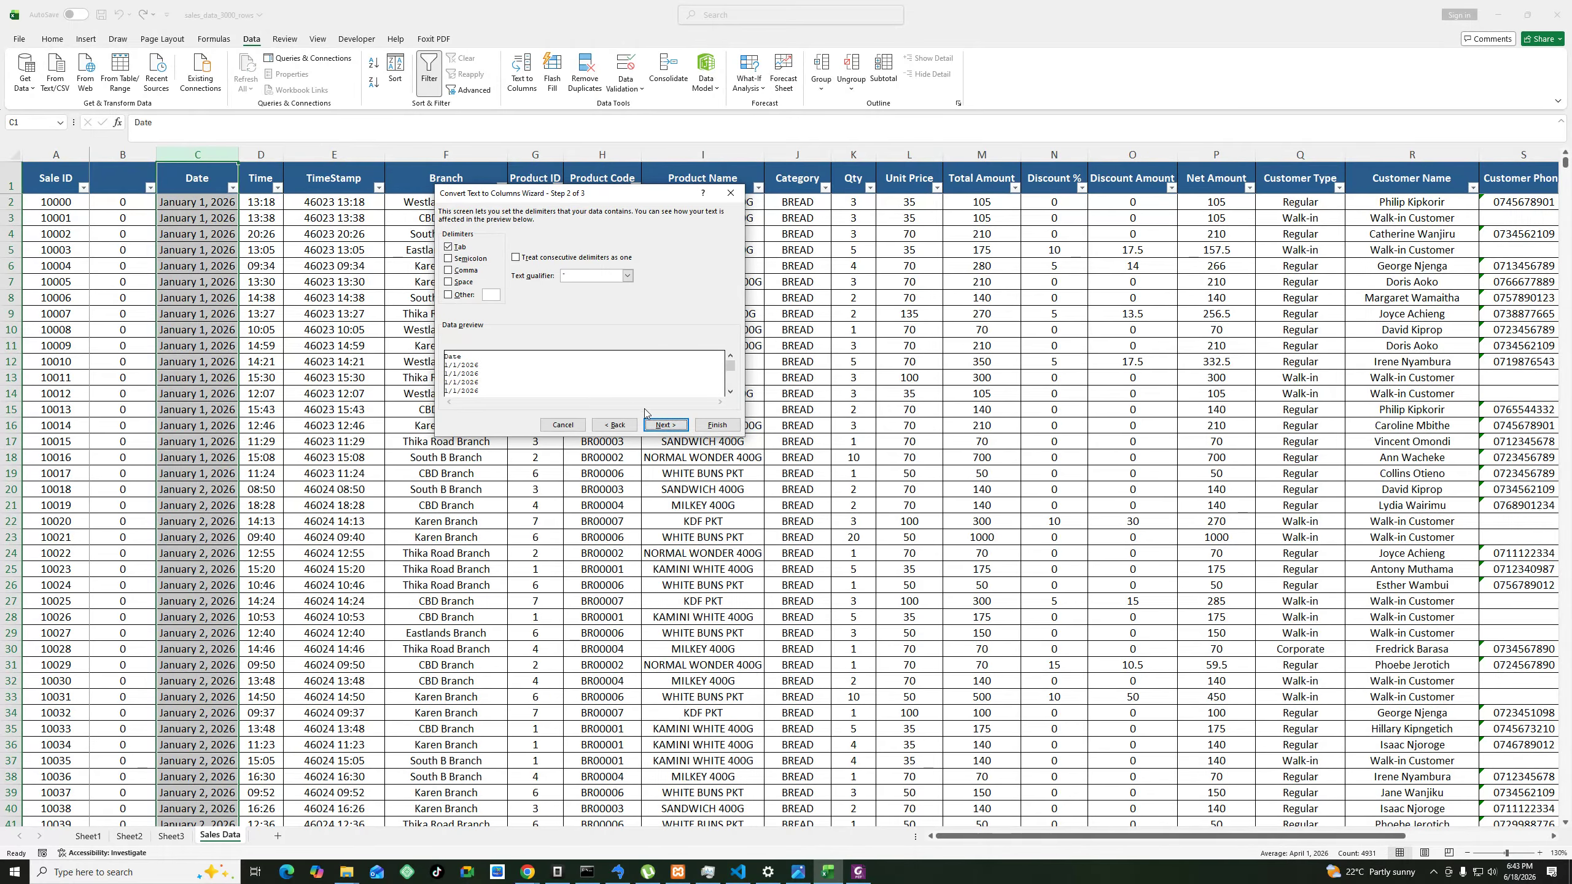
left_click(663, 424)
left_click(462, 263)
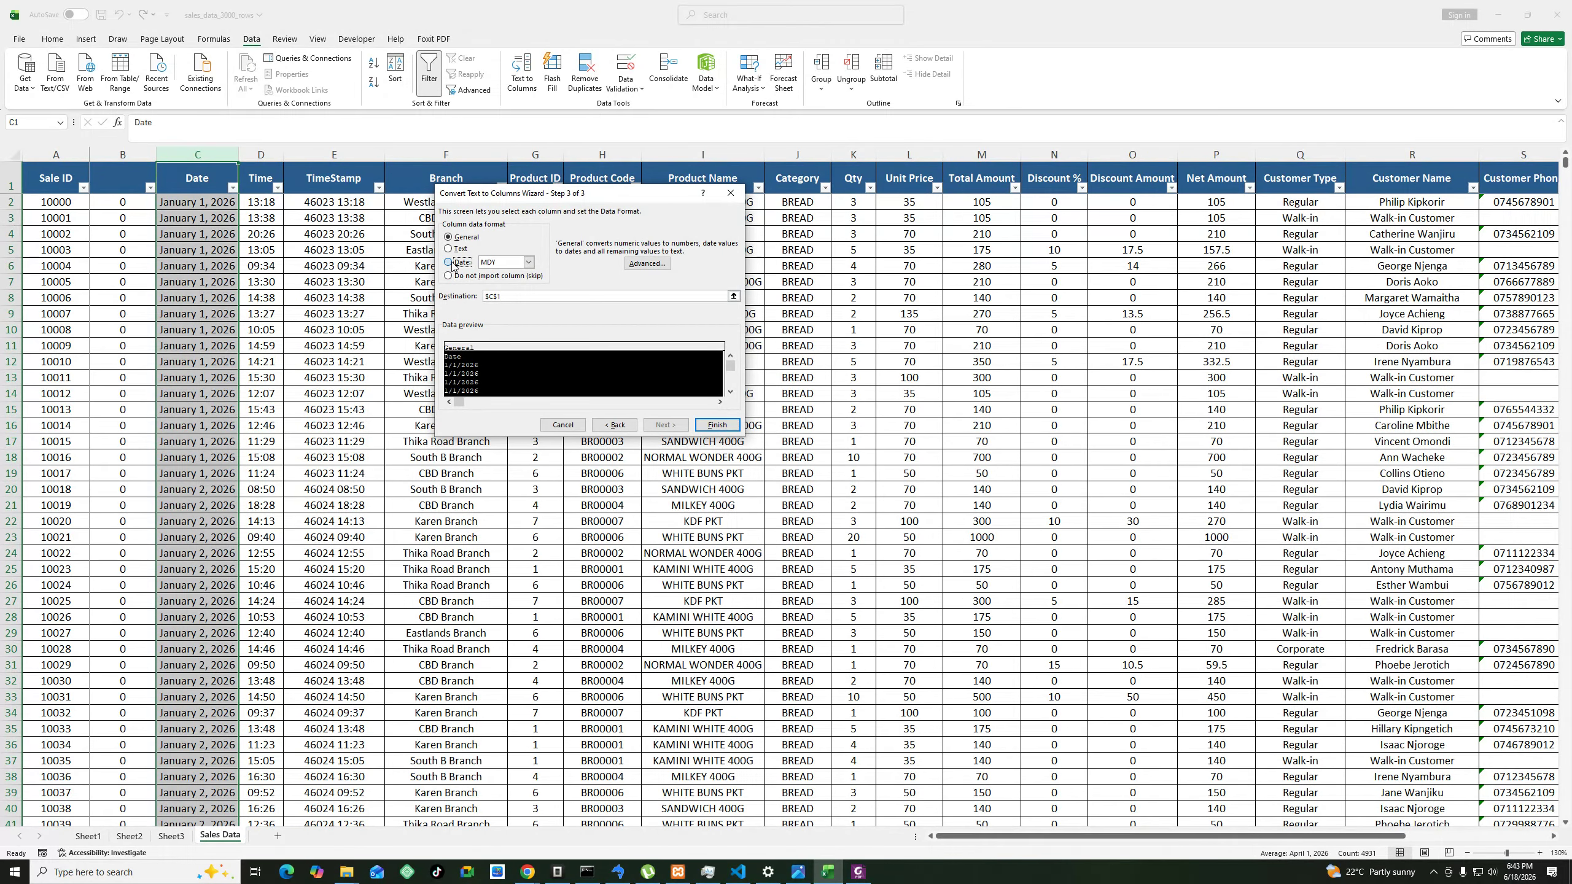
left_click(529, 263)
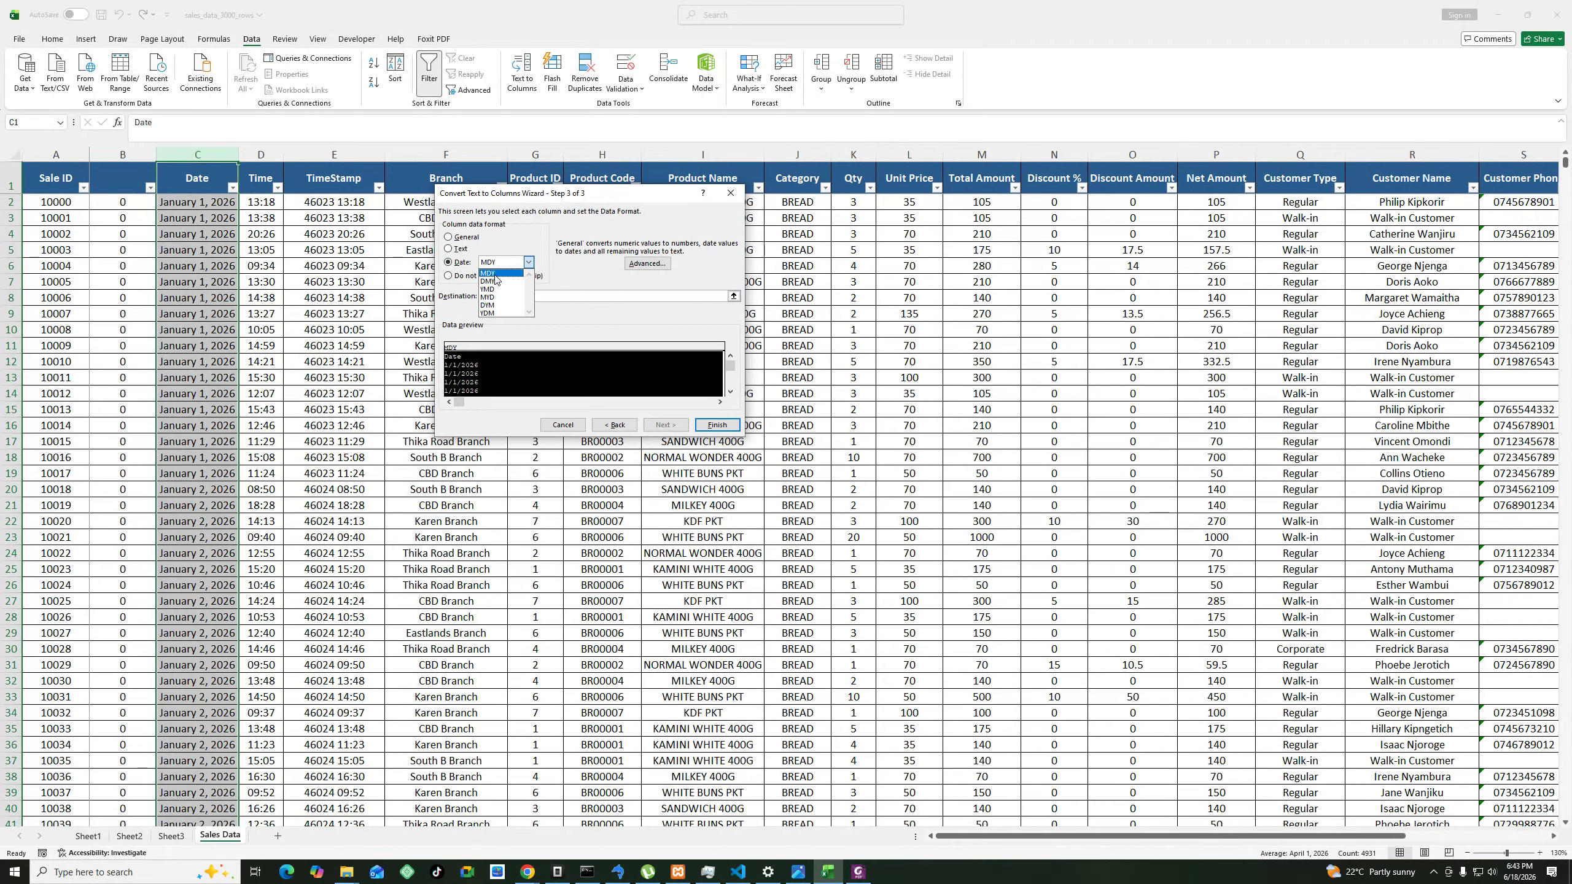
left_click(496, 275)
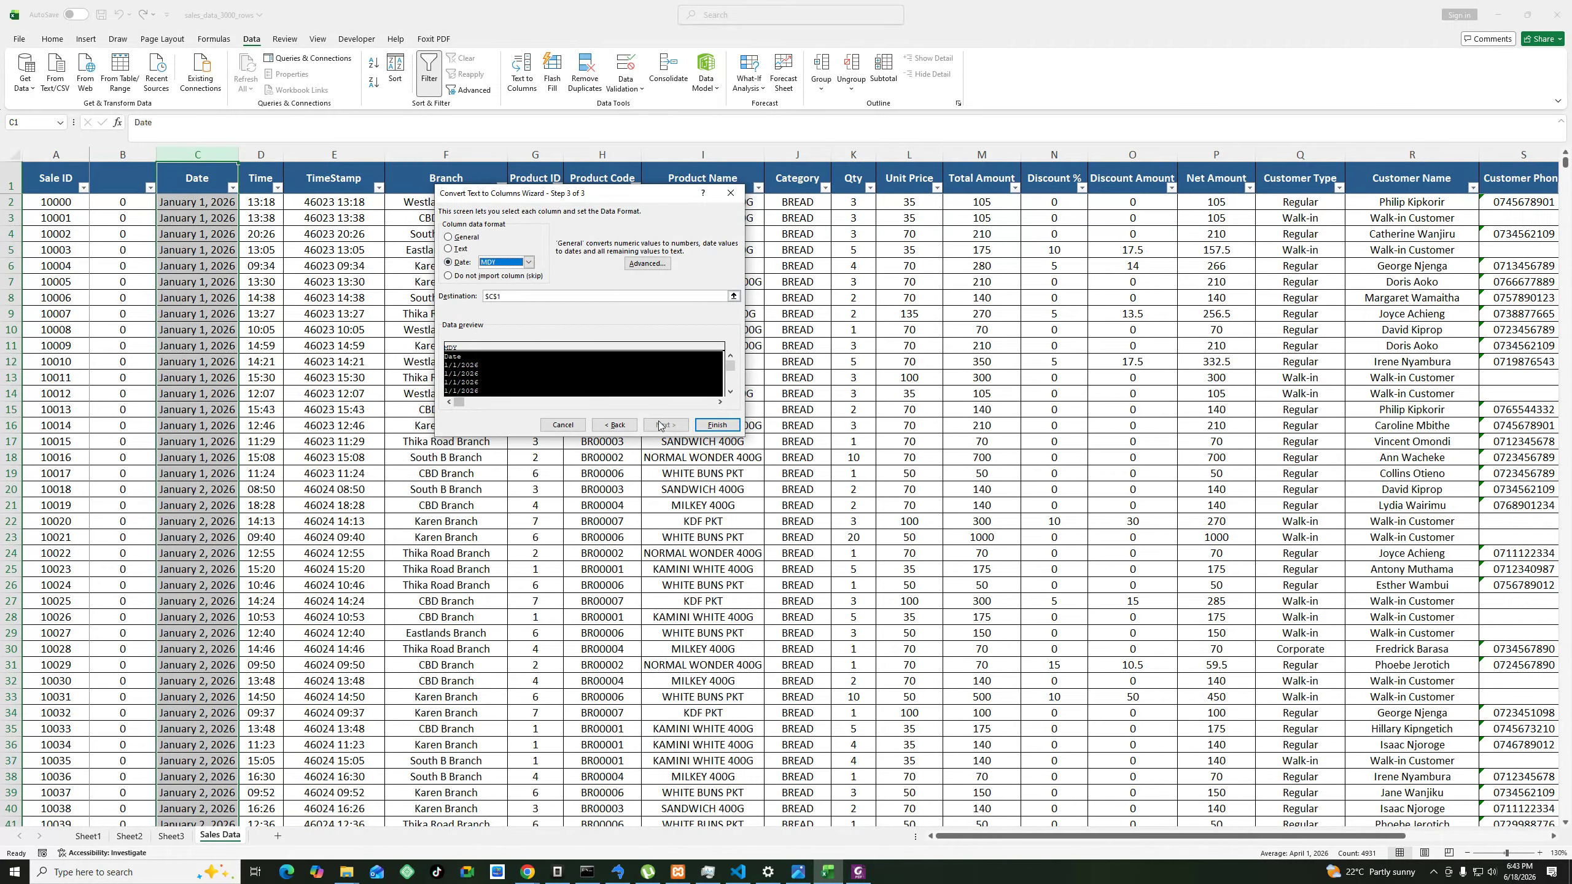
left_click(716, 425)
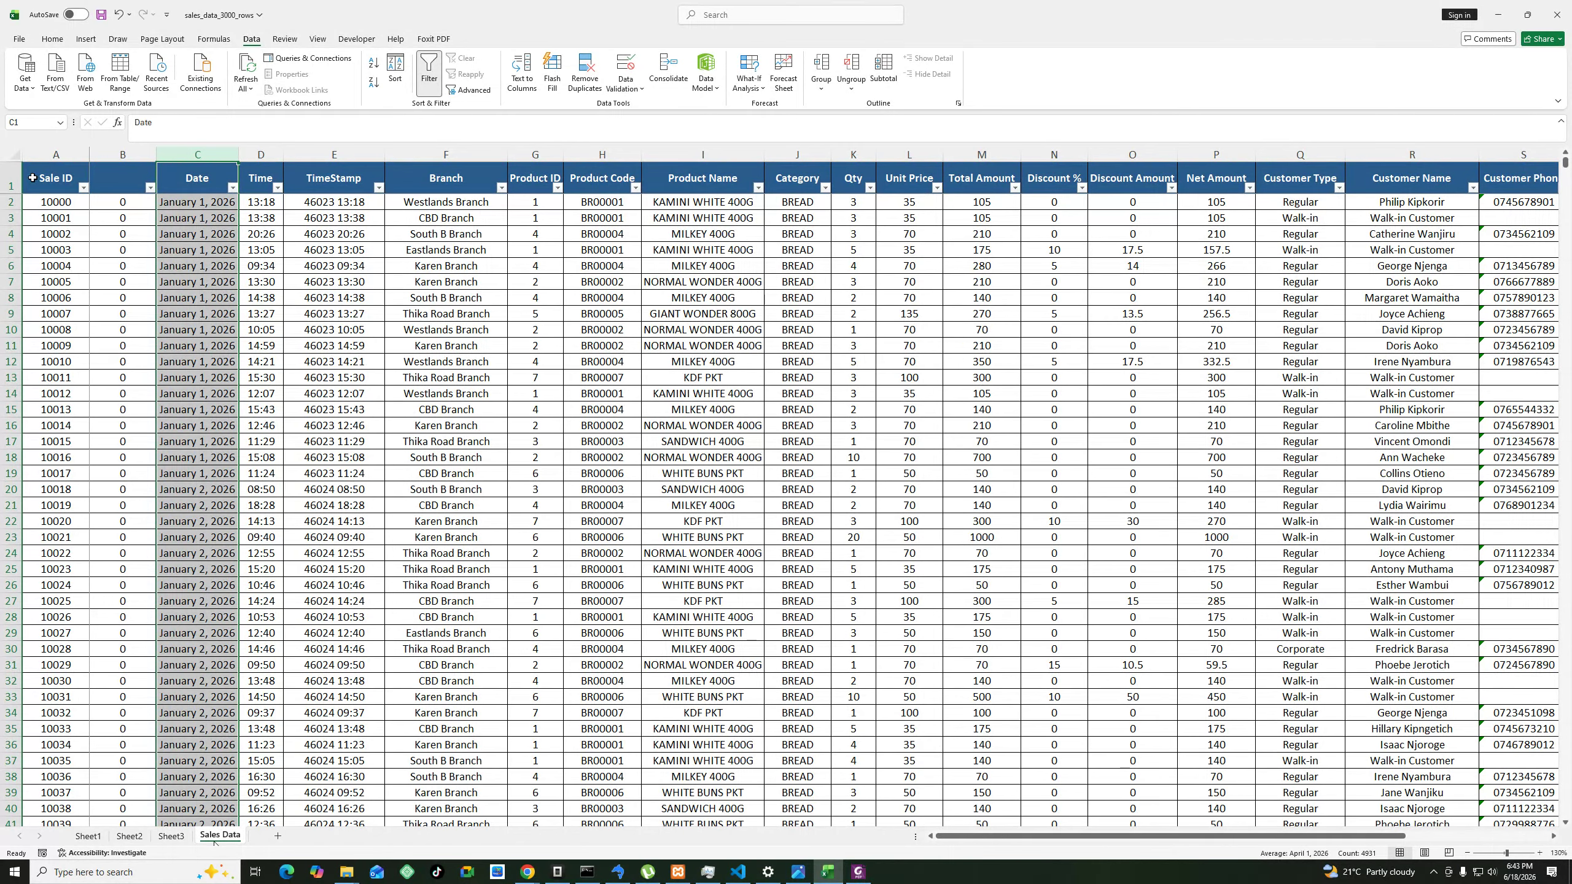
Insert a PivotTable of the Sales Data table on a new worksheet, with Date in Rows and Total Amount in Values.
left_click(54, 206)
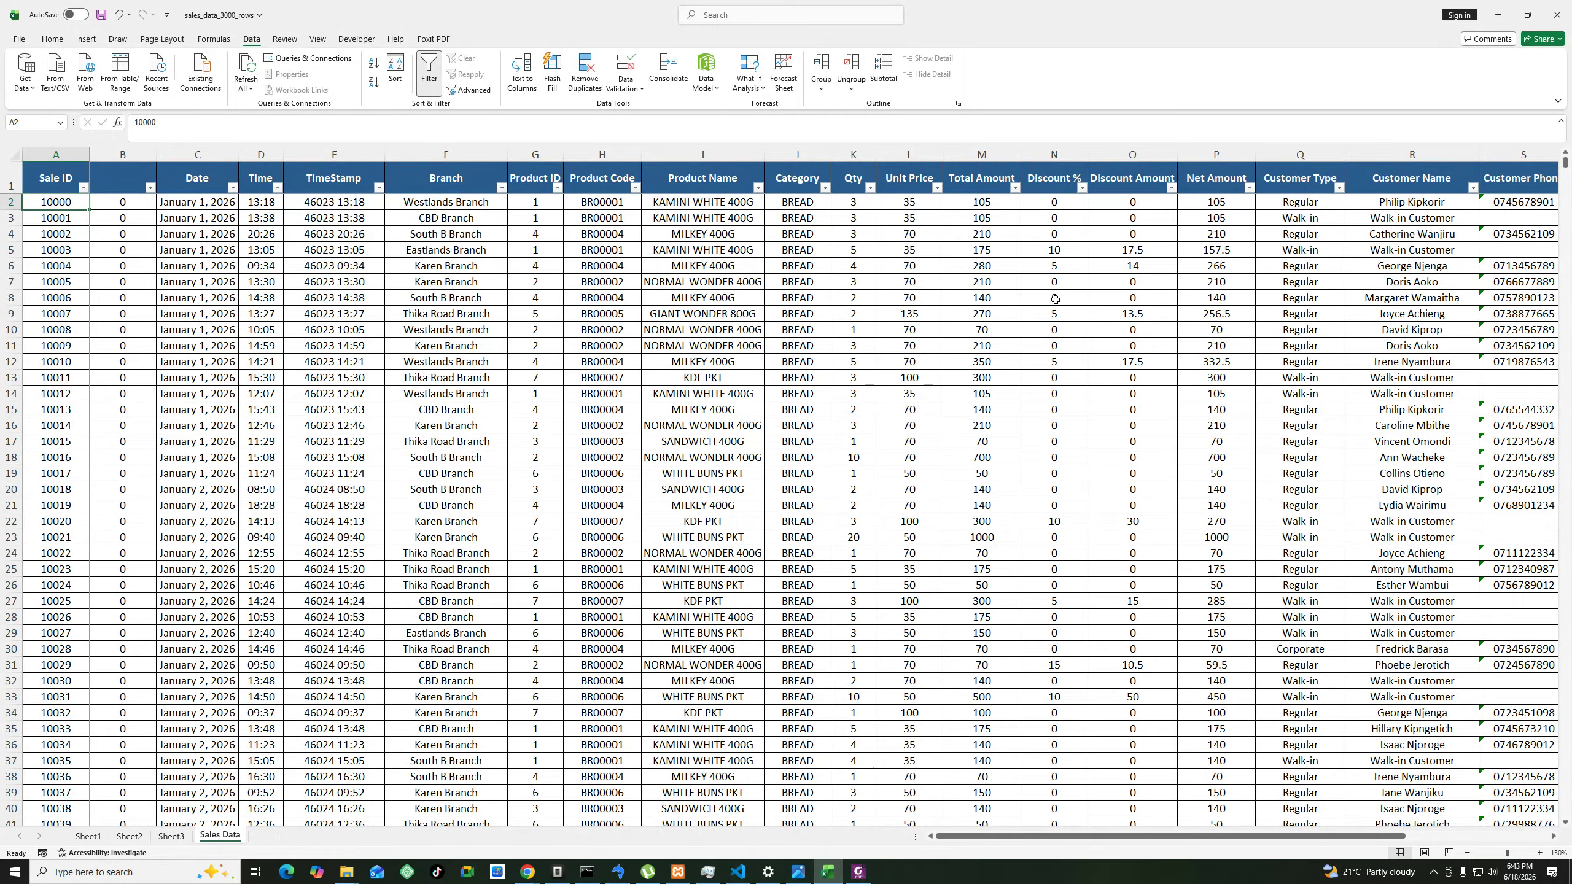
left_click(86, 40)
left_click(31, 64)
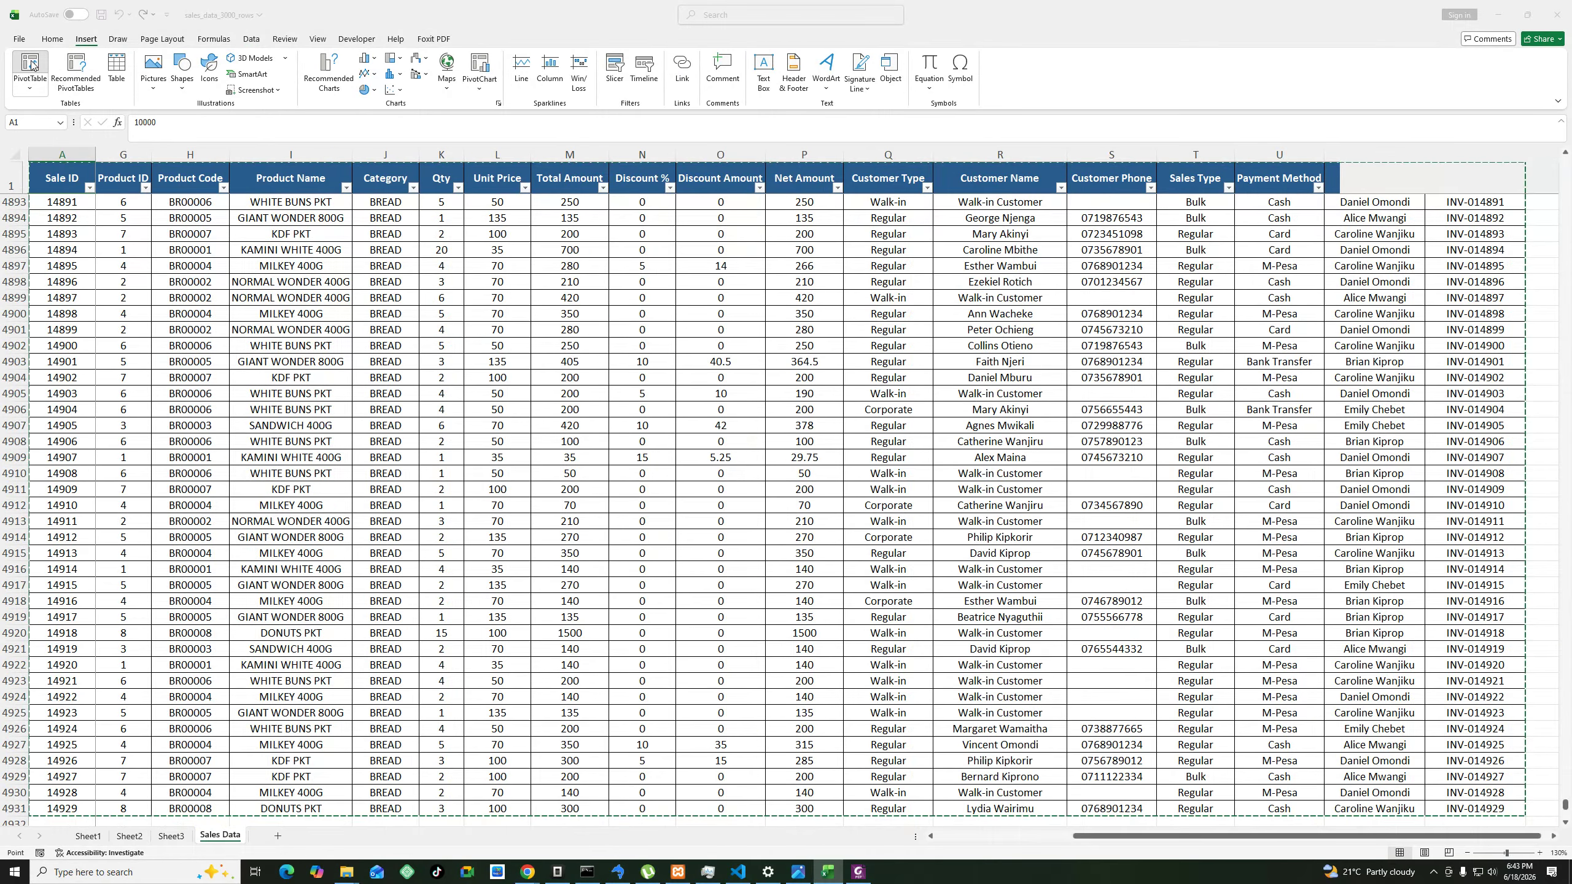
left_click(649, 410)
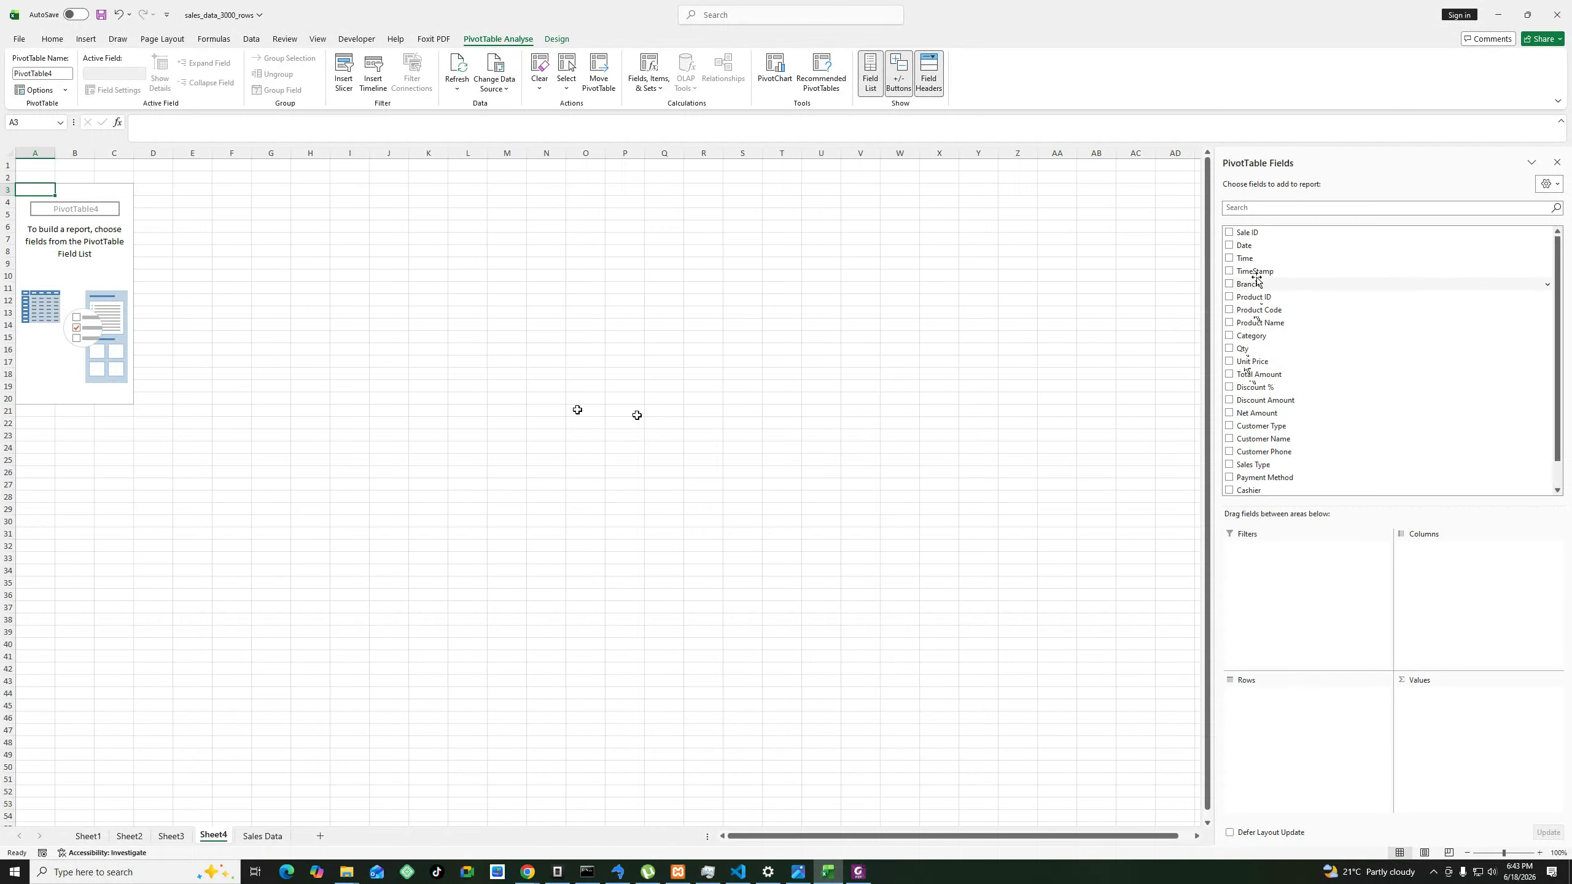
left_click_drag(1245, 246, 1292, 706)
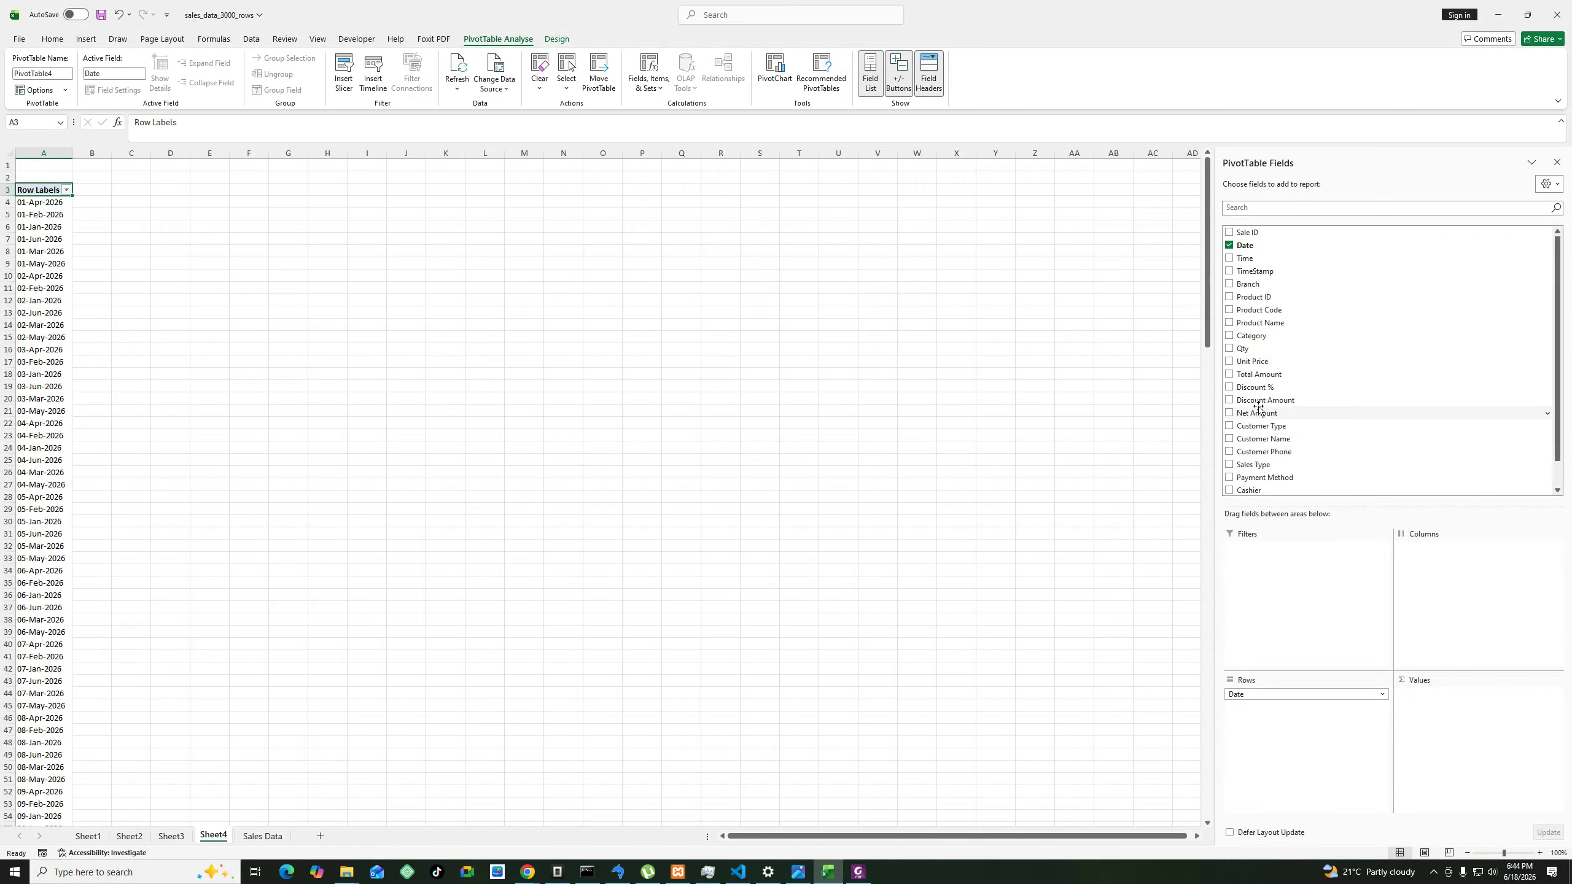
left_click_drag(1253, 374, 1449, 722)
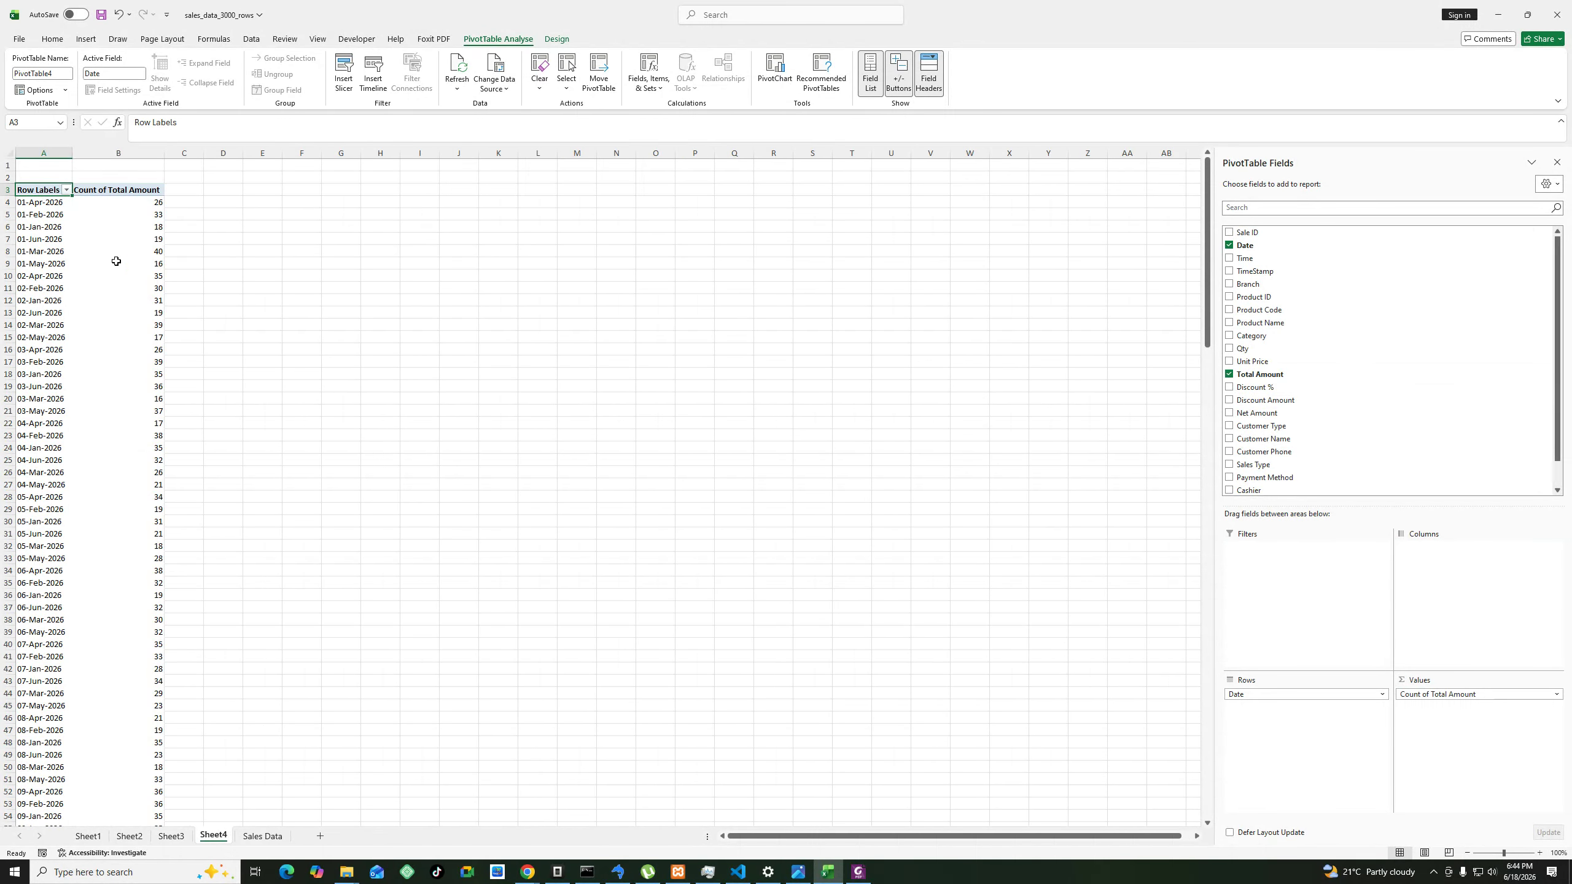
Try to group the date row labels, and refresh the PivotTable.
left_click(49, 204)
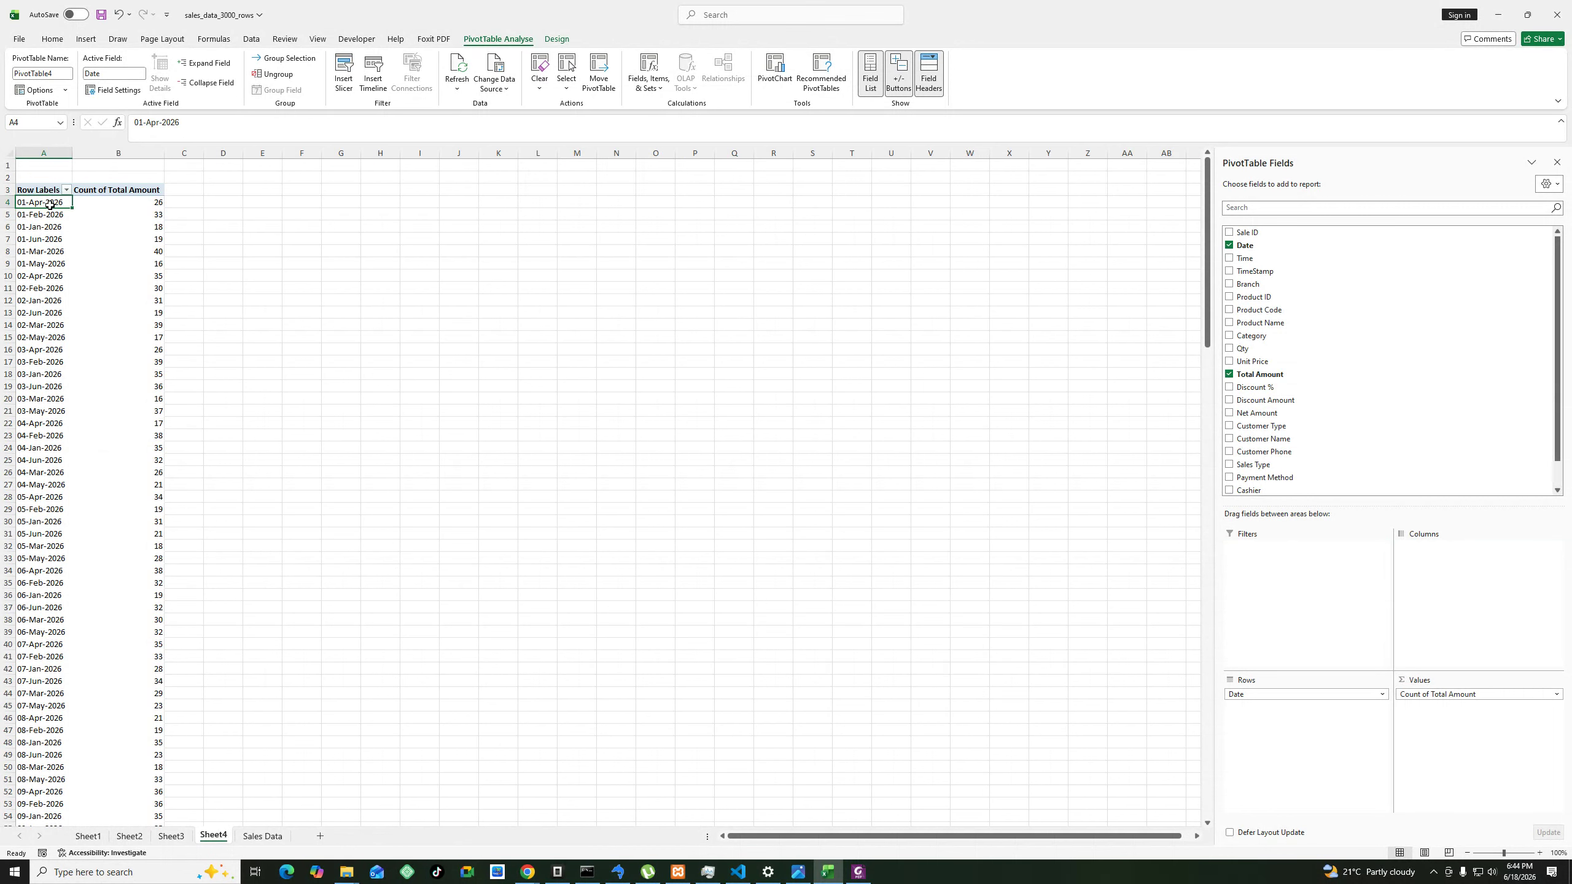
right_click(50, 205)
left_click(102, 390)
key("Return")
right_click(53, 224)
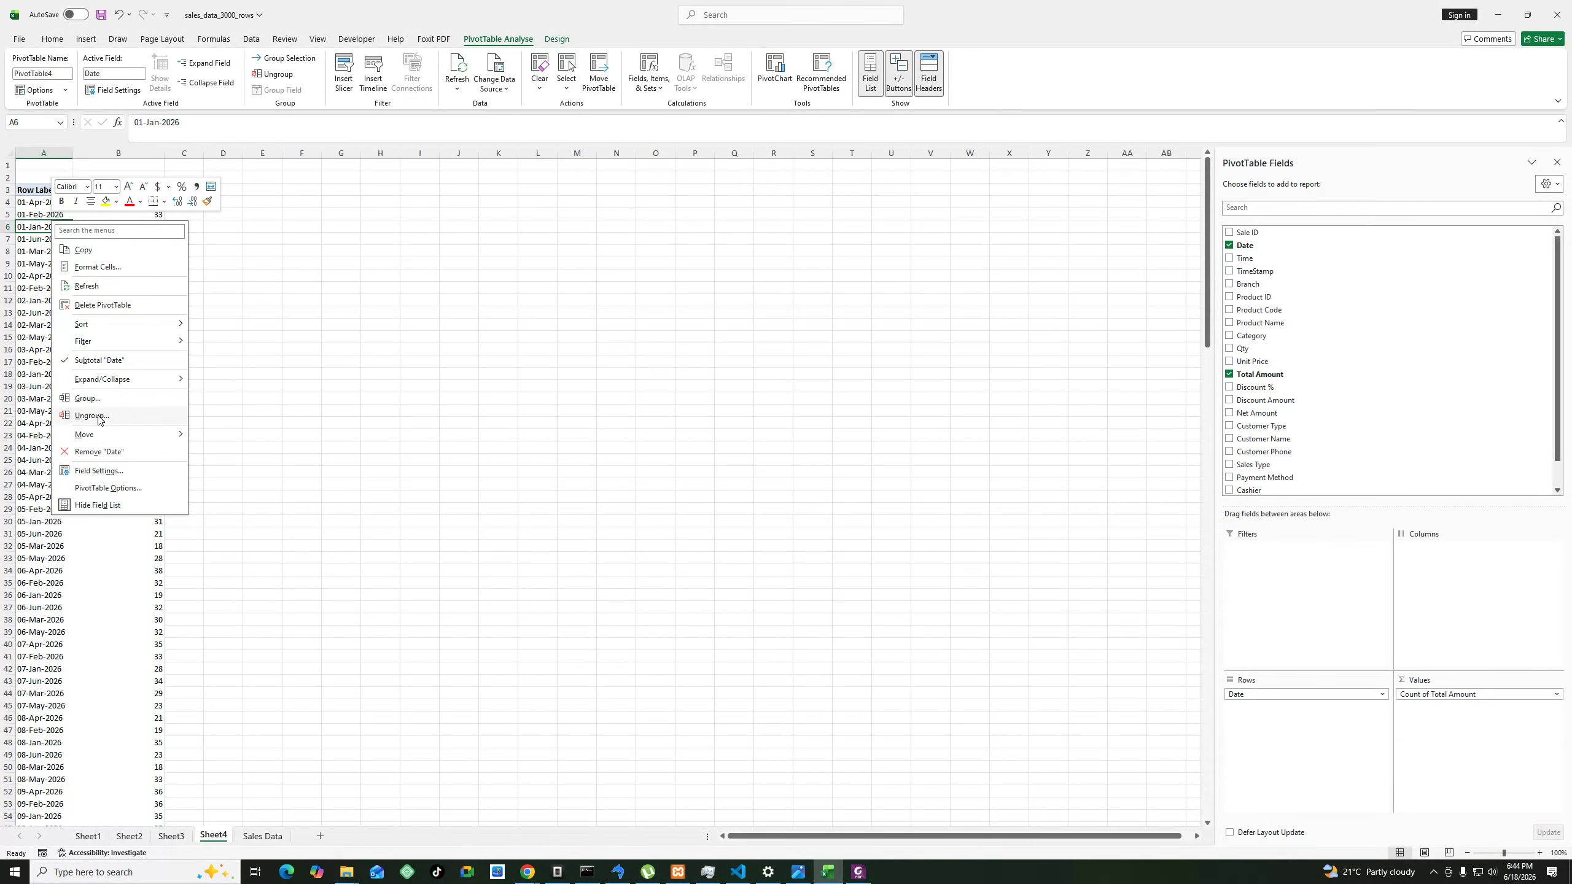
left_click(109, 287)
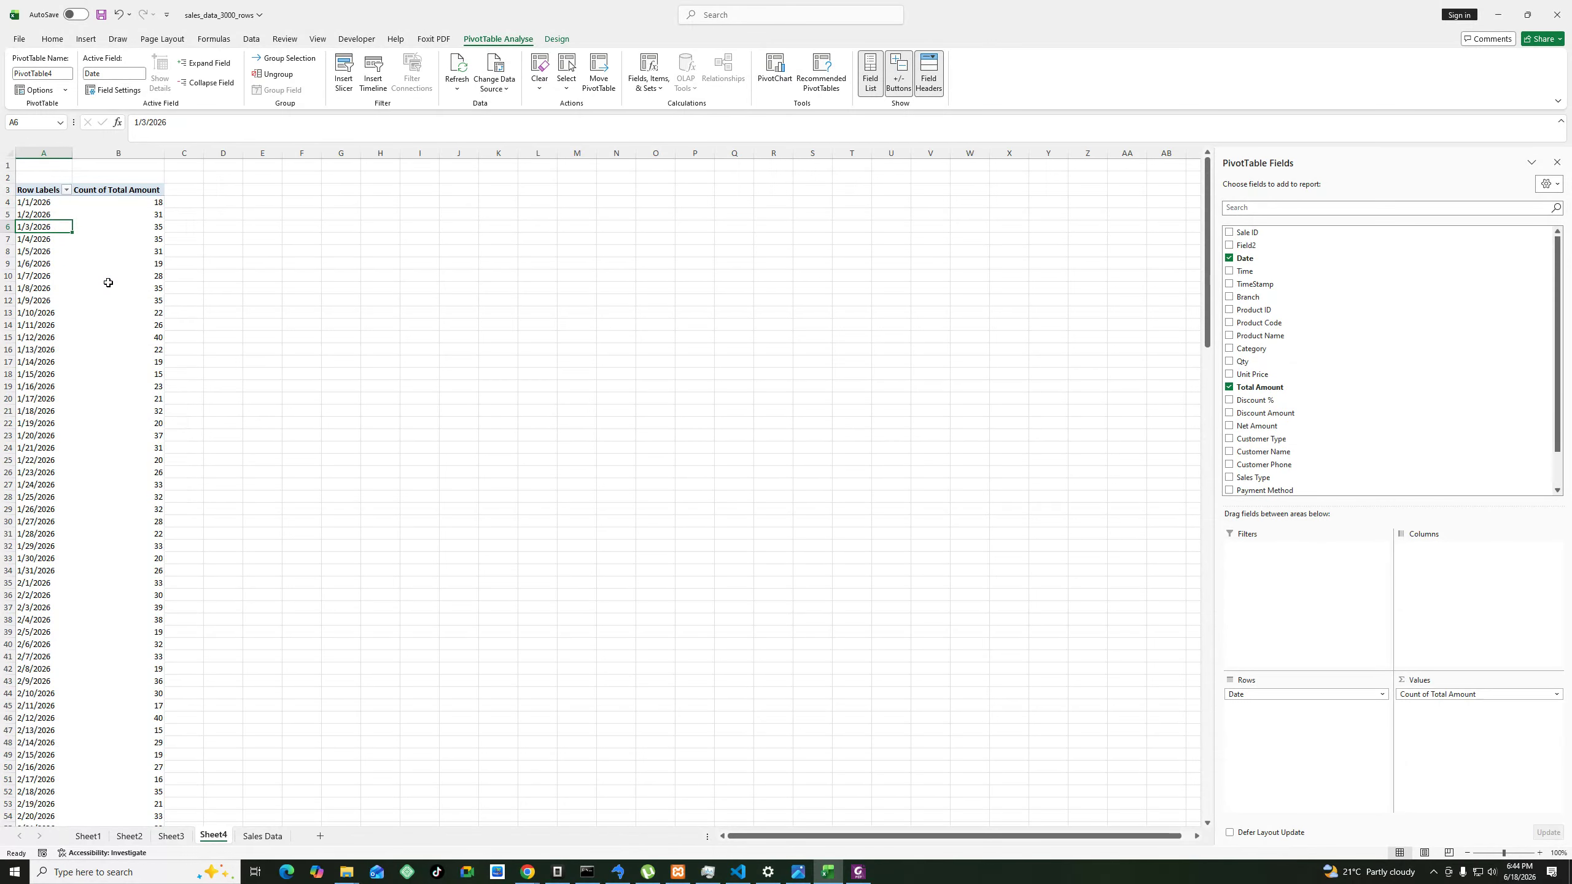
Try to group the refreshed PivotTable's dates from the 1/1/2026 row label.
left_click(46, 204)
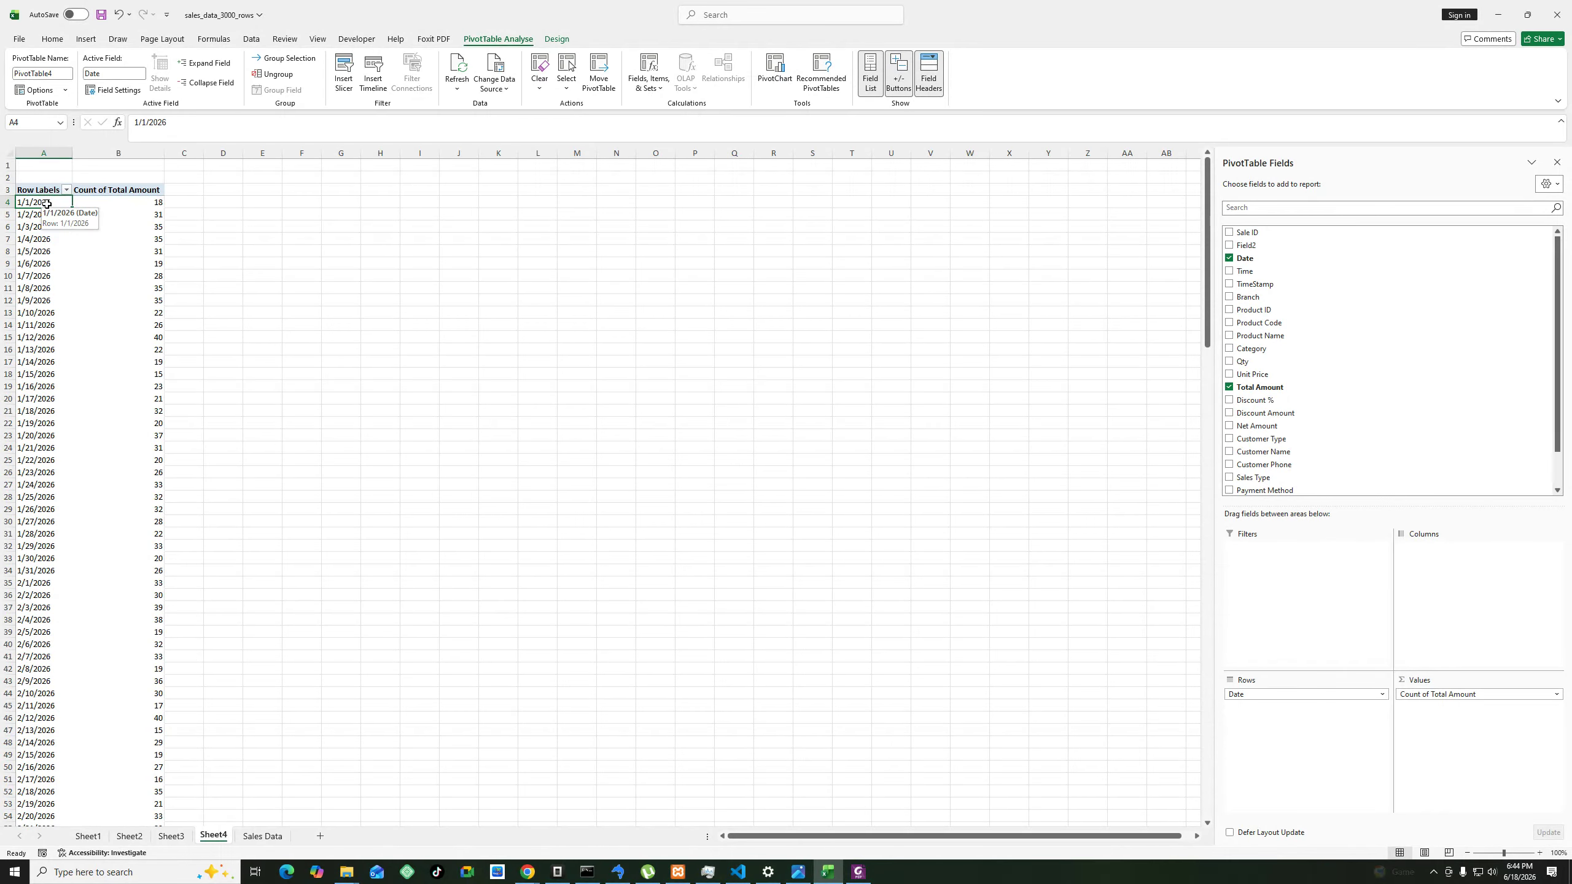
right_click(48, 204)
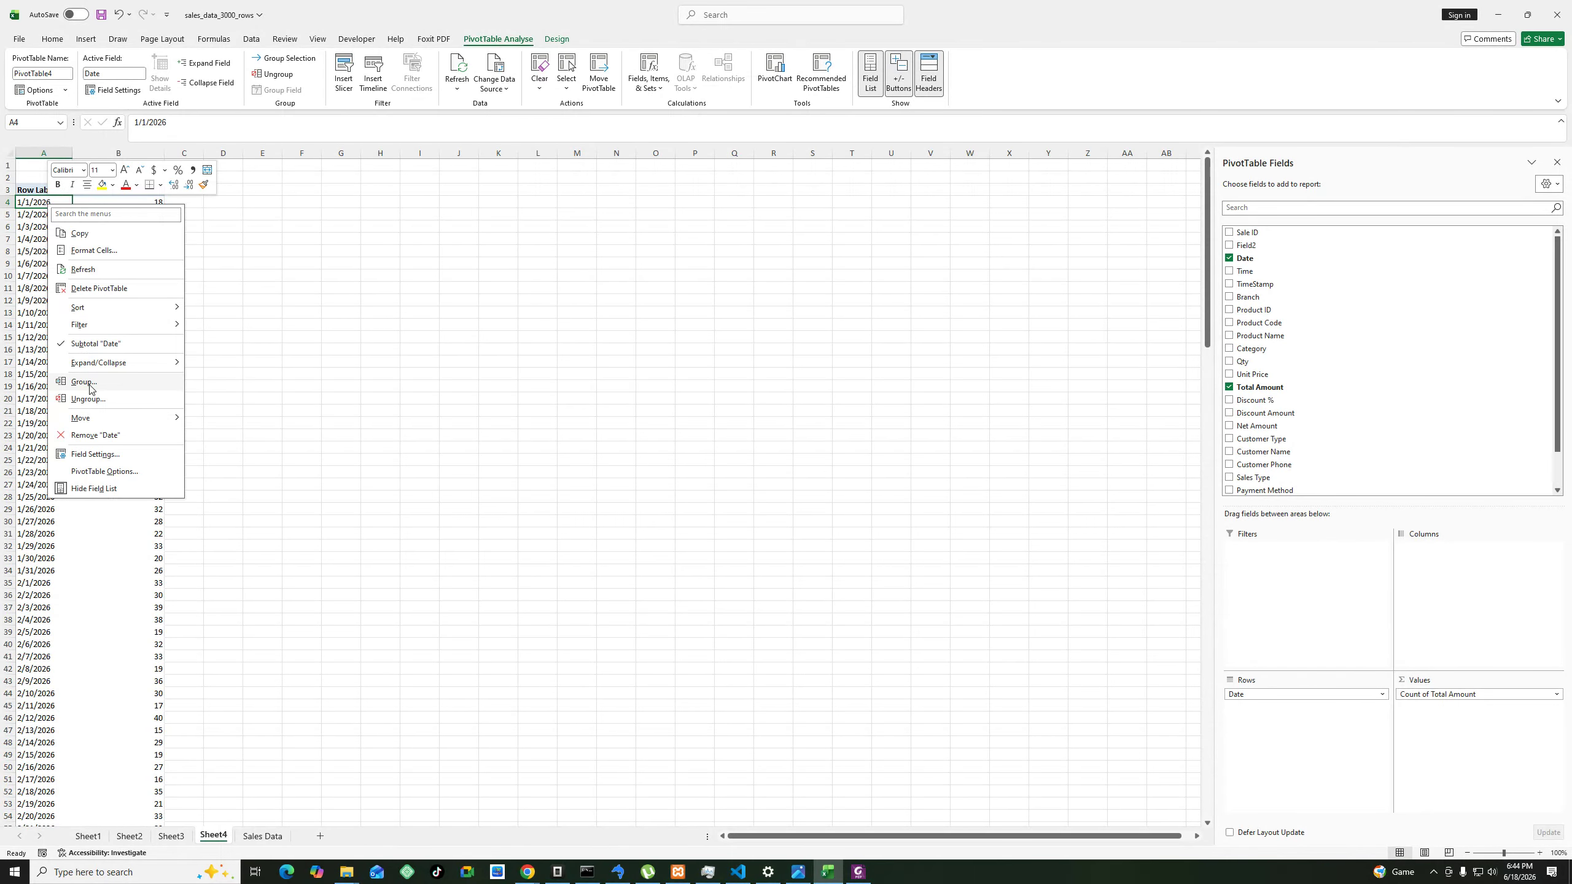
left_click(88, 382)
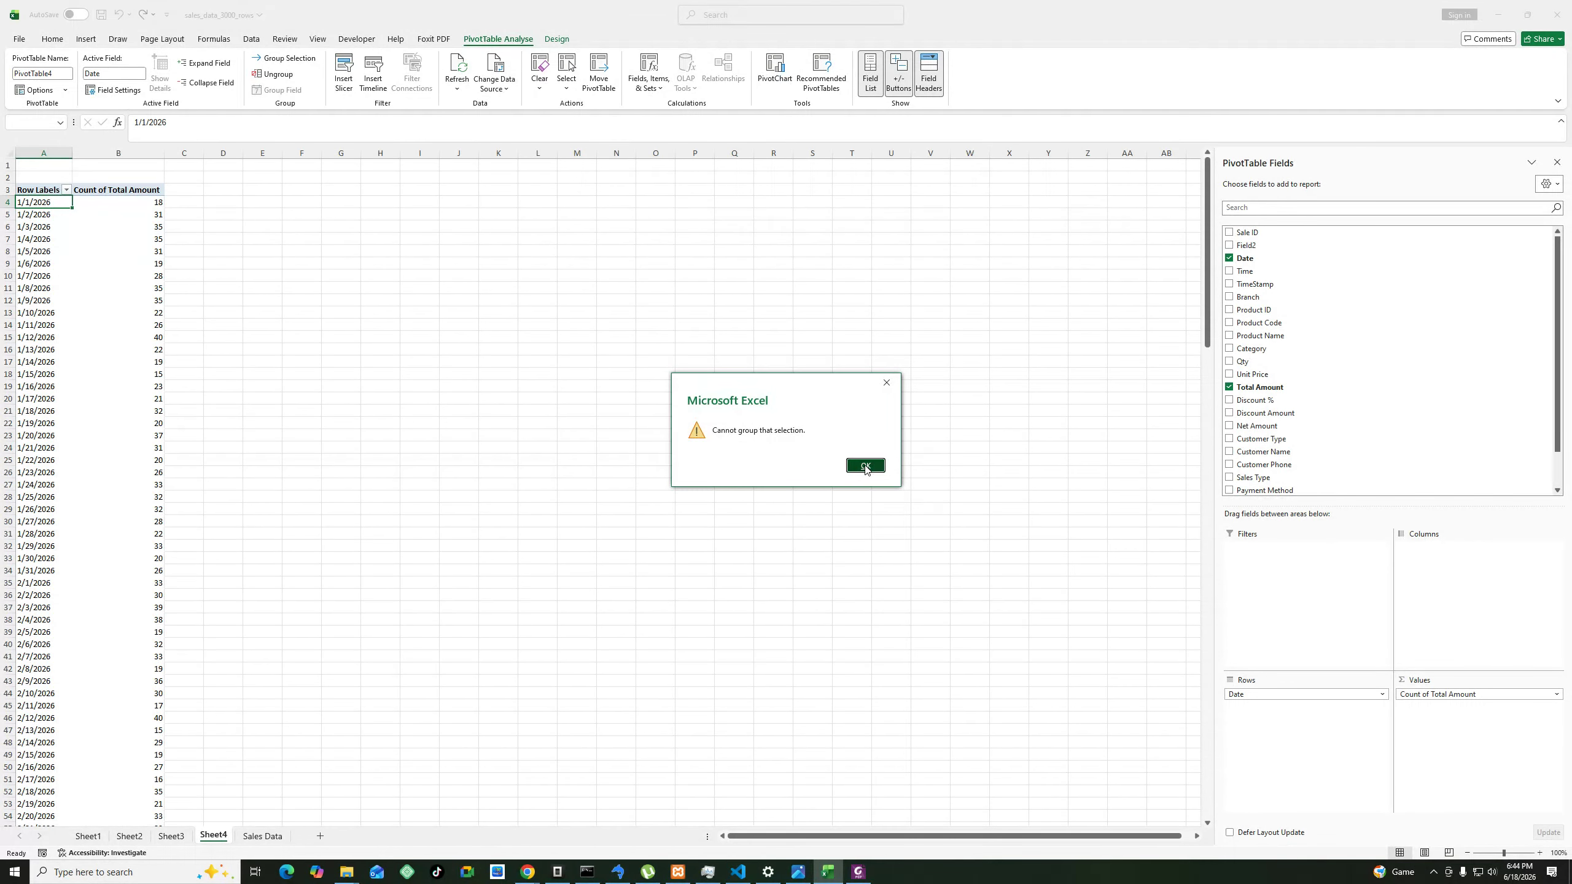
left_click(866, 465)
Widen the PivotTable's row label column and check its dates down to the Grand Total row.
left_click(80, 153)
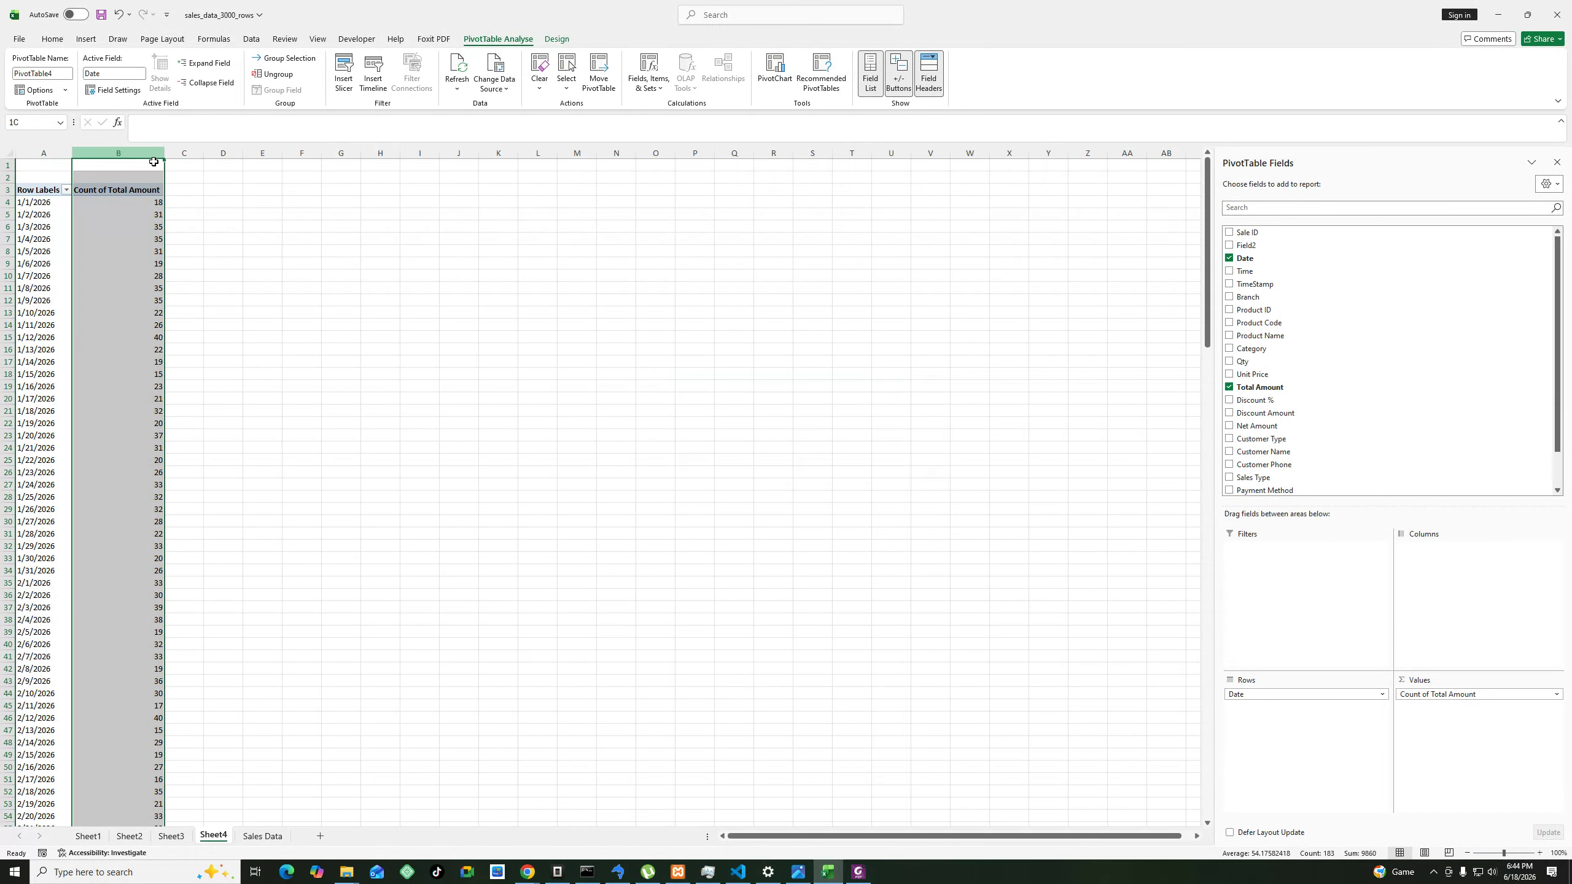
left_click_drag(72, 153, 159, 153)
left_click(99, 235)
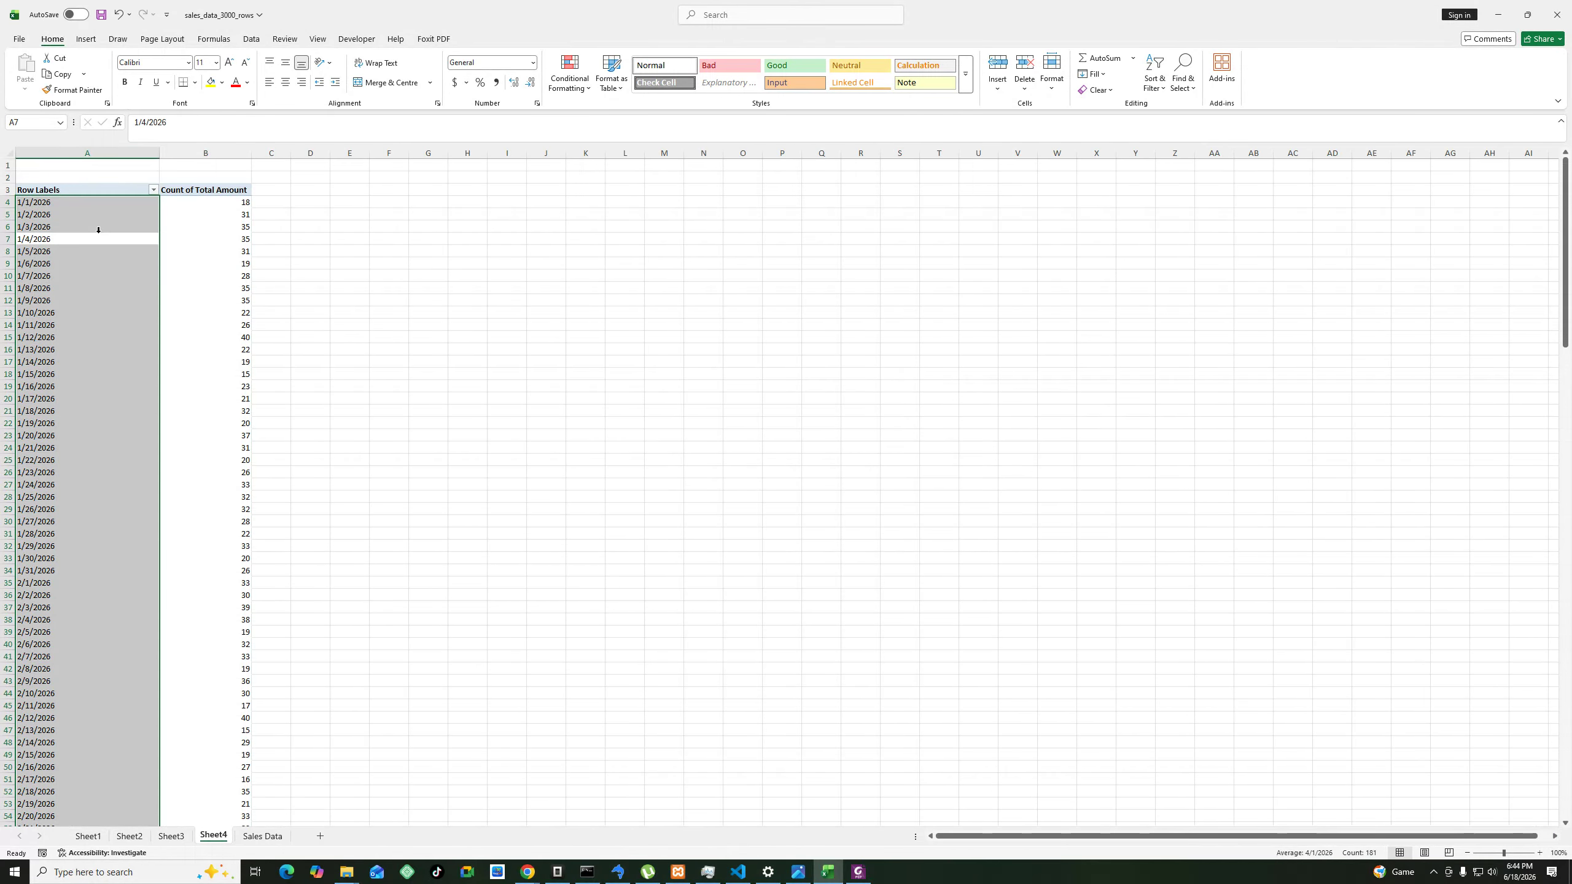
scroll(105, 241, "down", 12)
scroll(105, 244, "down", 11)
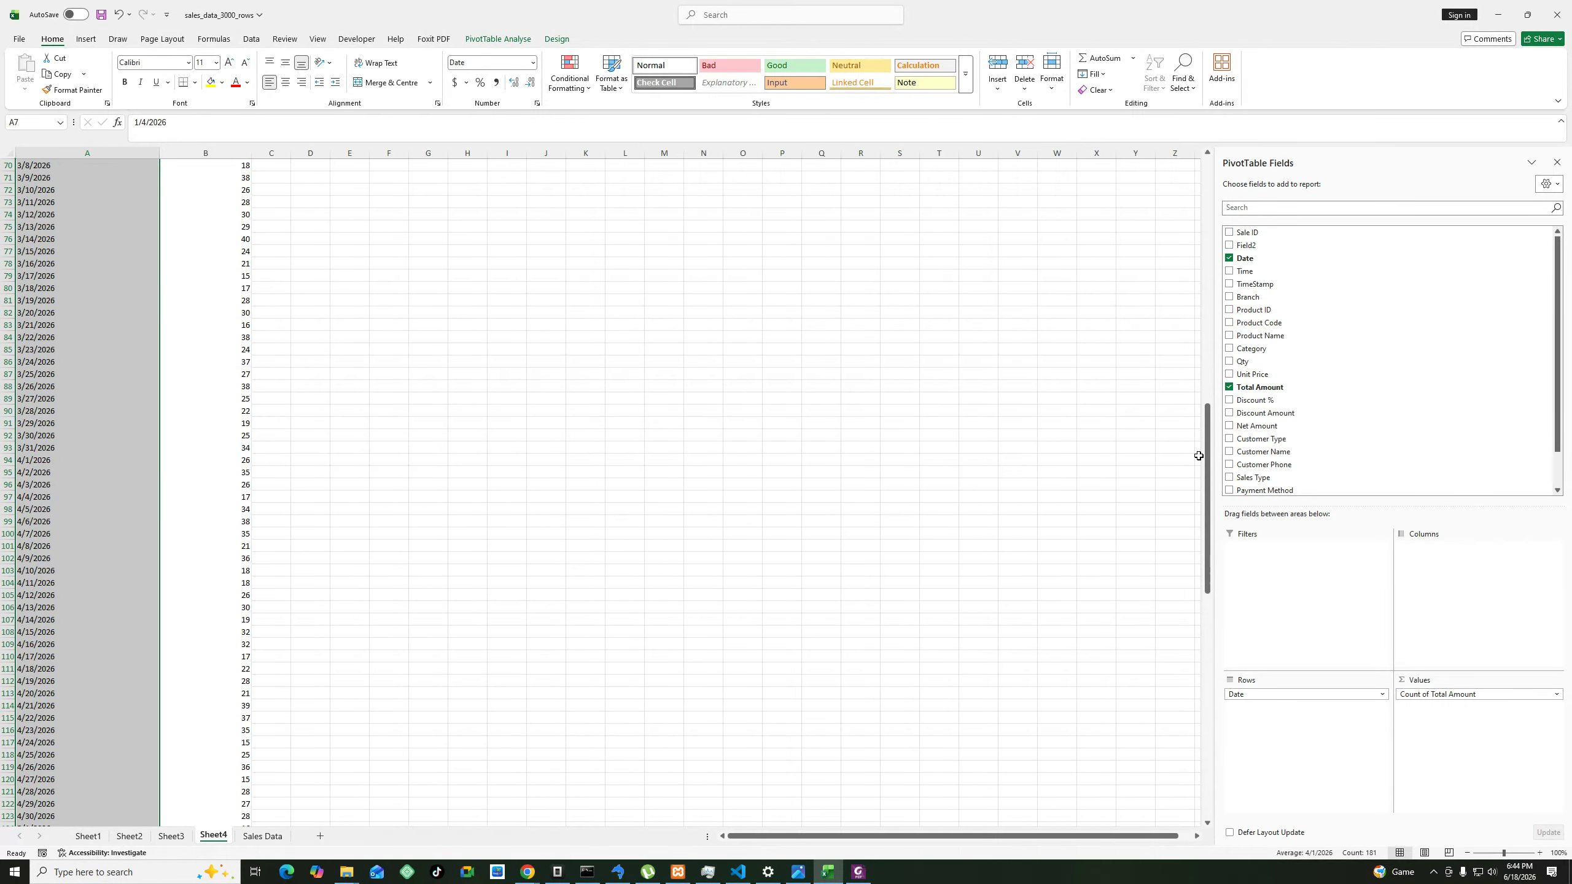
left_click_drag(1208, 493, 1221, 751)
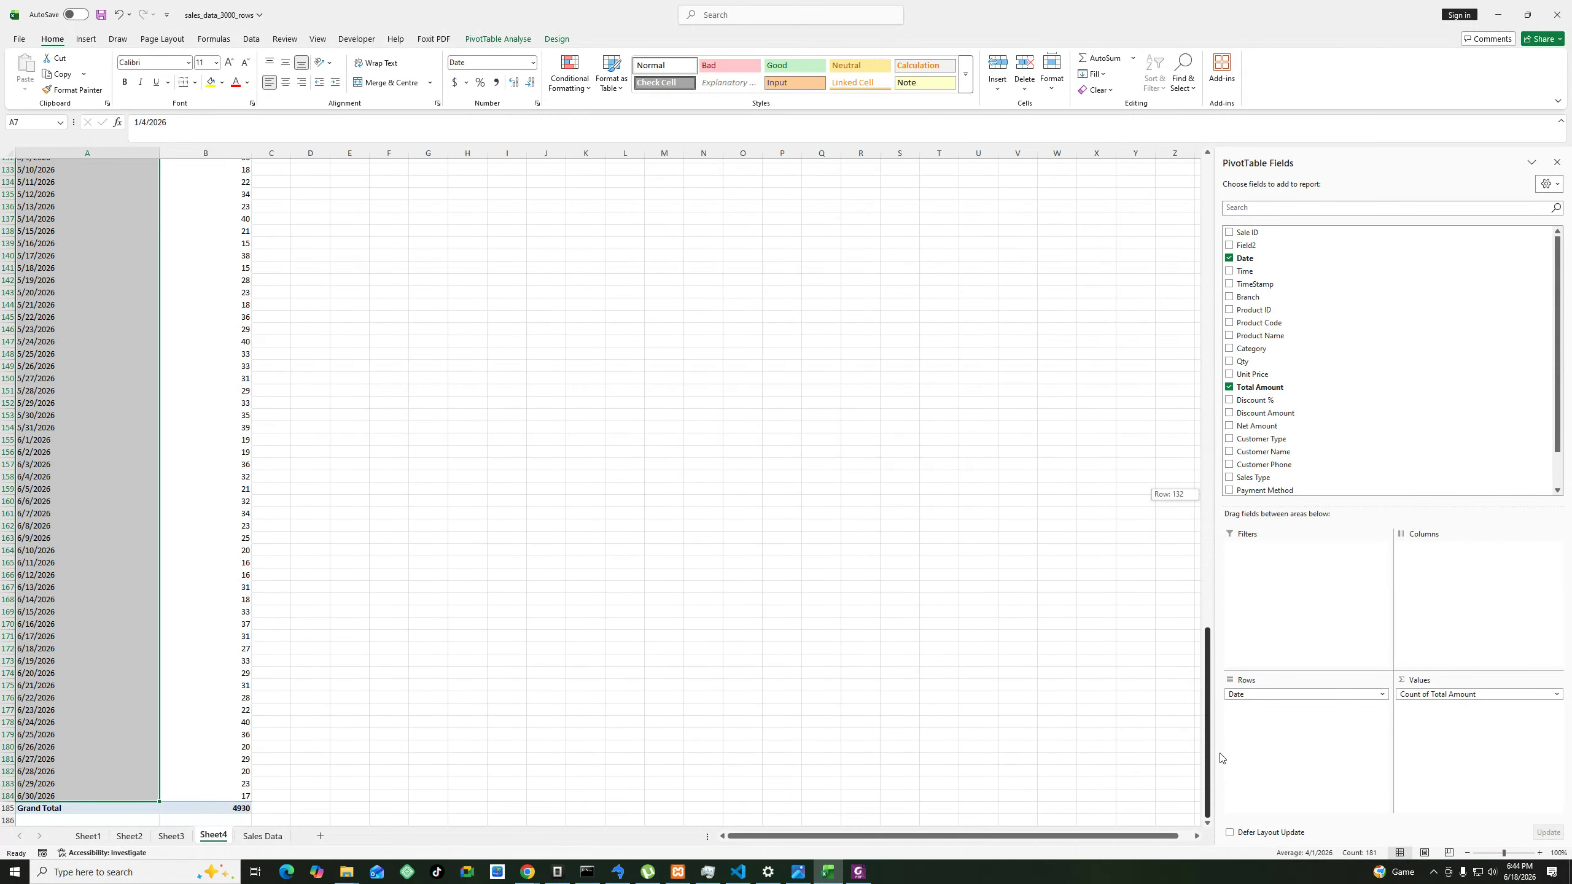
Try to group the dates from the 5/21/2026 row label.
left_click(86, 305)
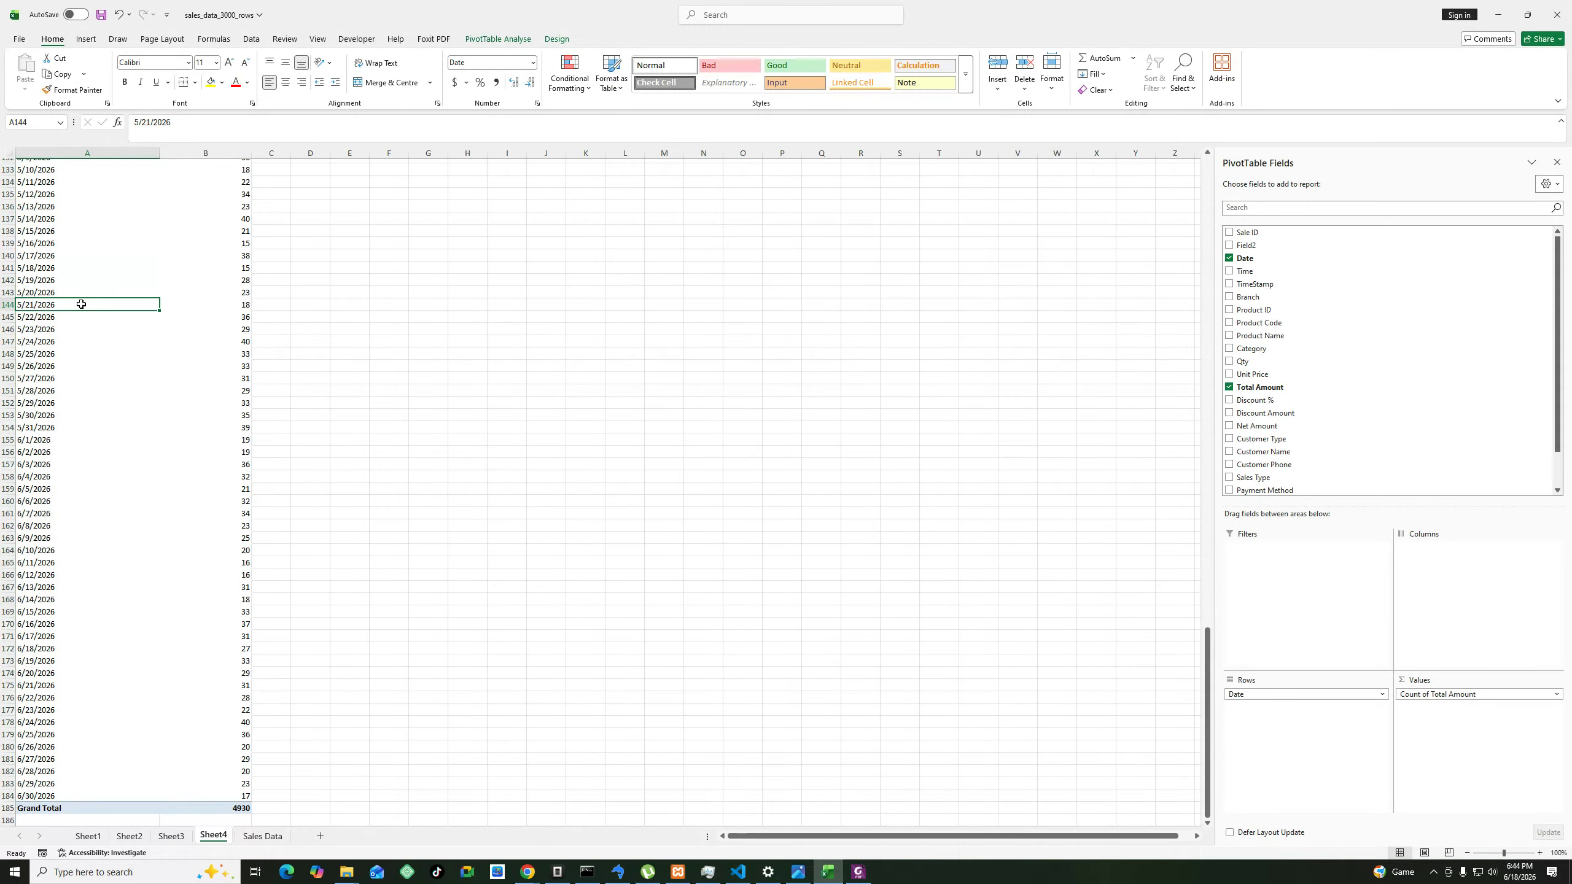
right_click(84, 305)
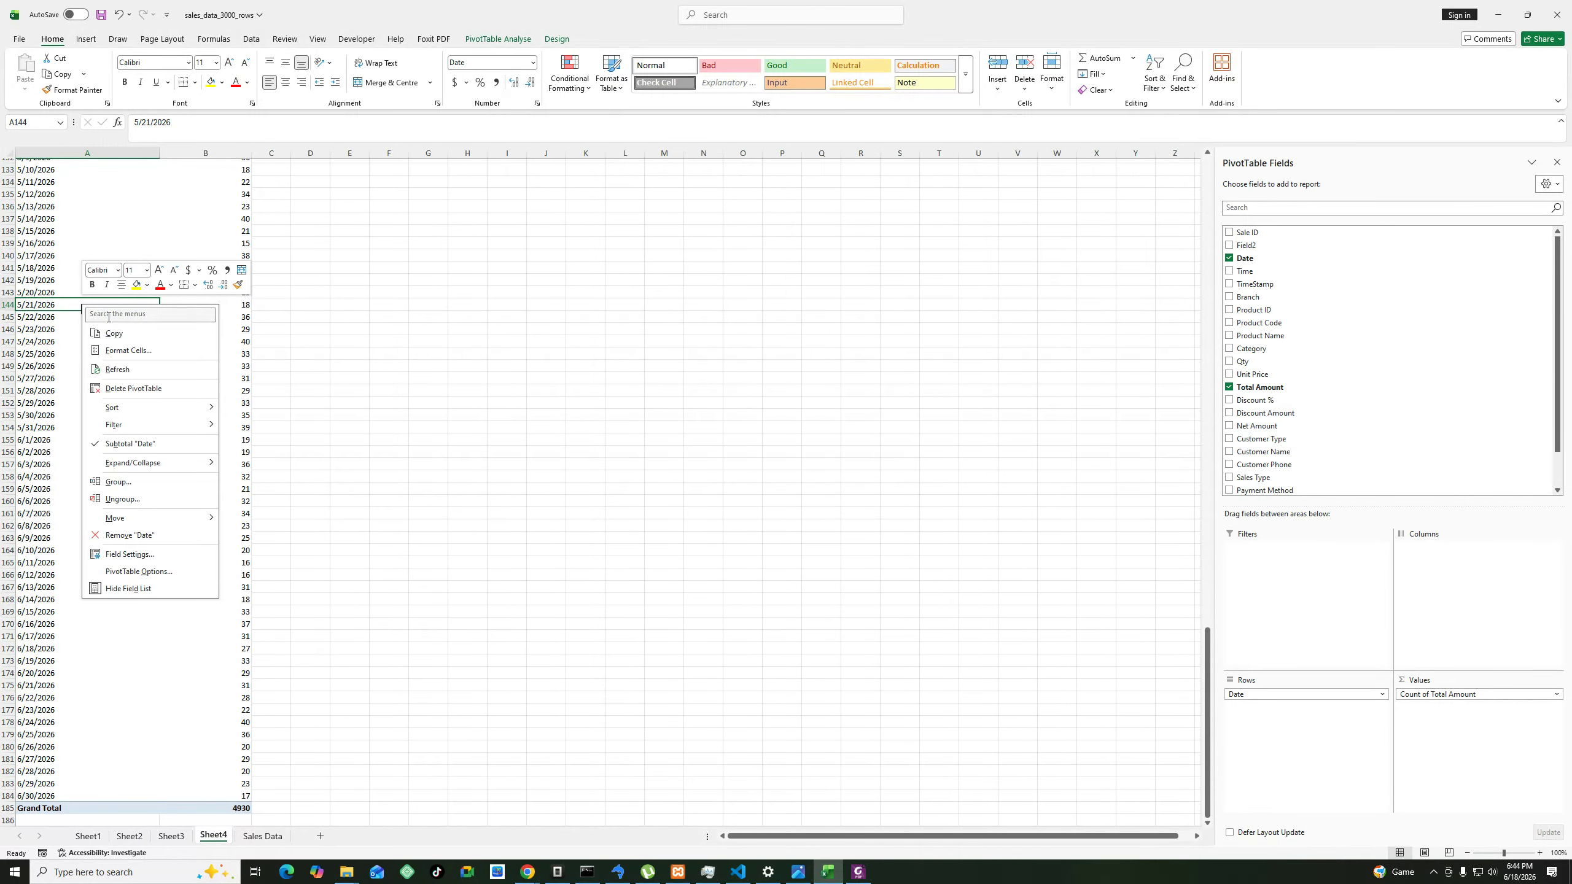
left_click(119, 482)
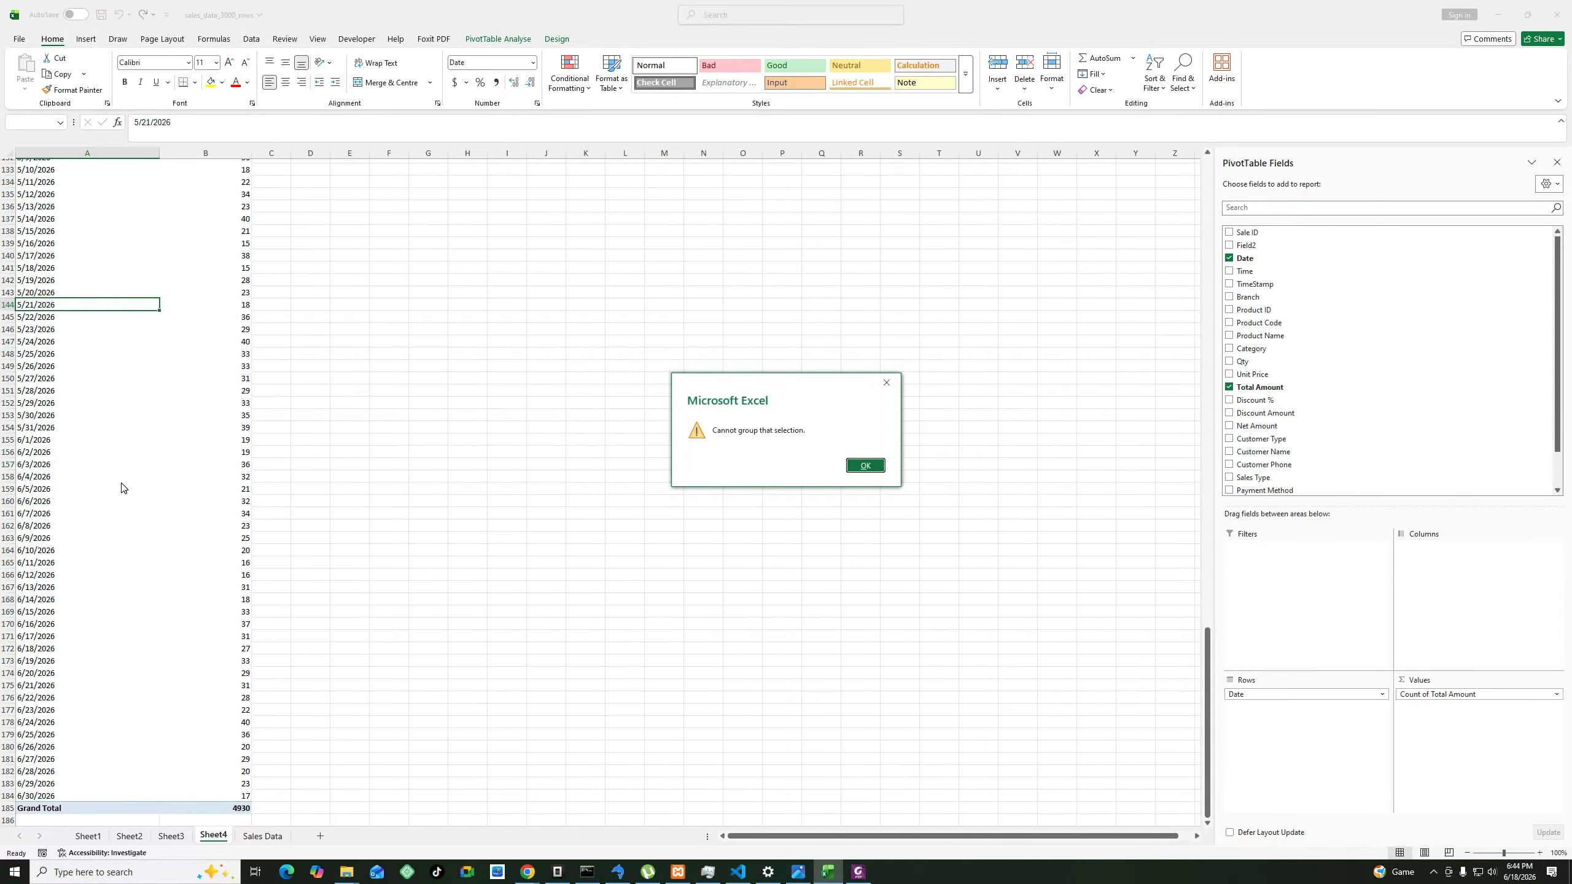
left_click(879, 470)
Return to the Sales Data sheet and check the last rows of the Date column.
left_click(98, 838)
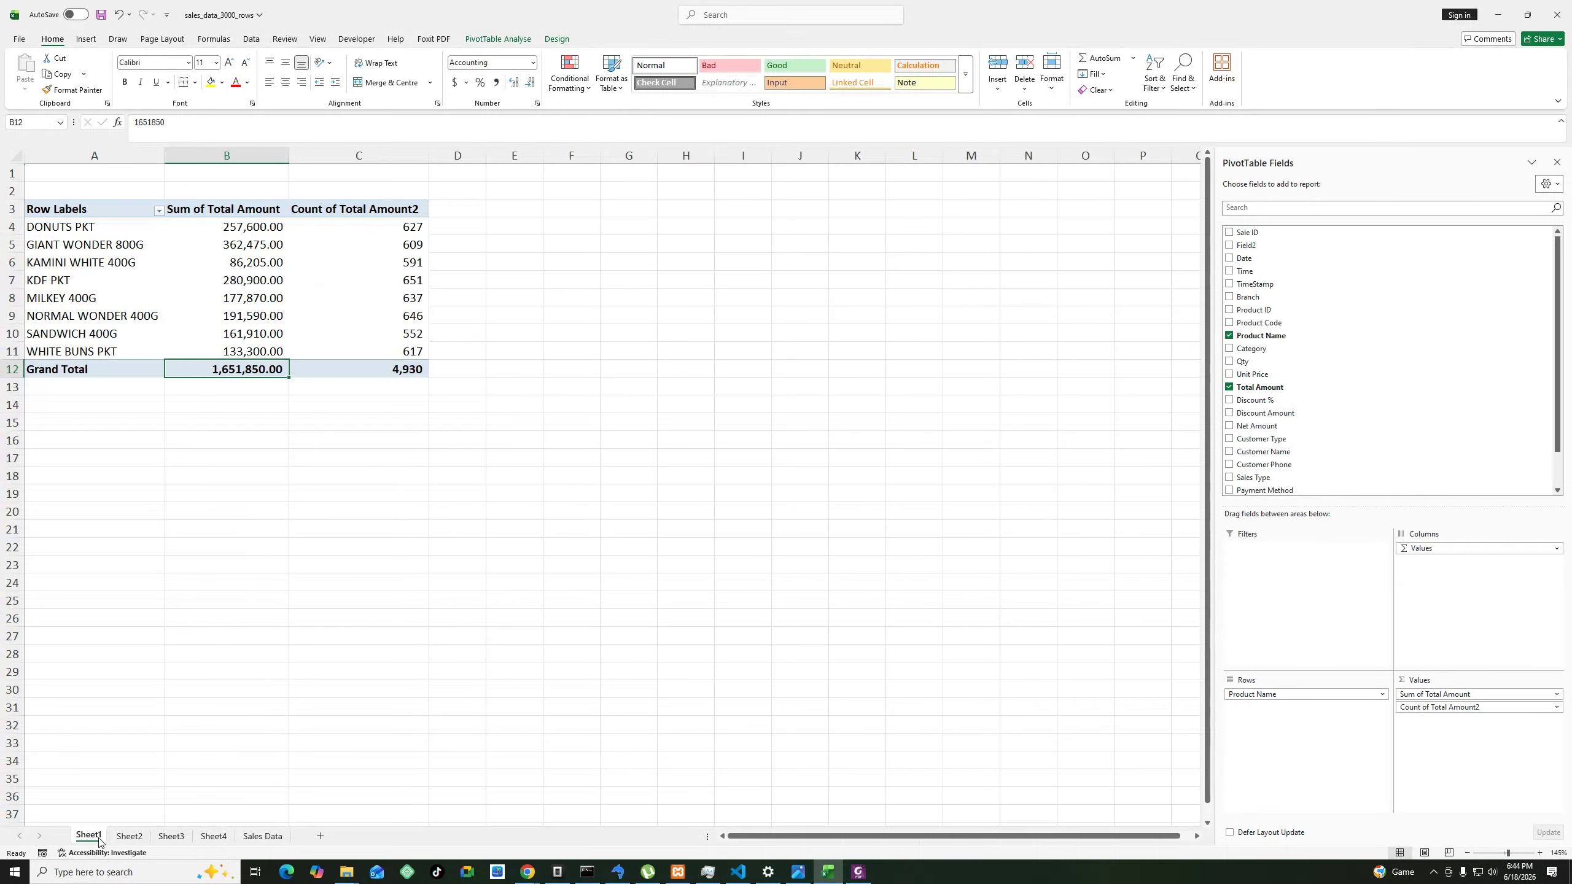
left_click(263, 836)
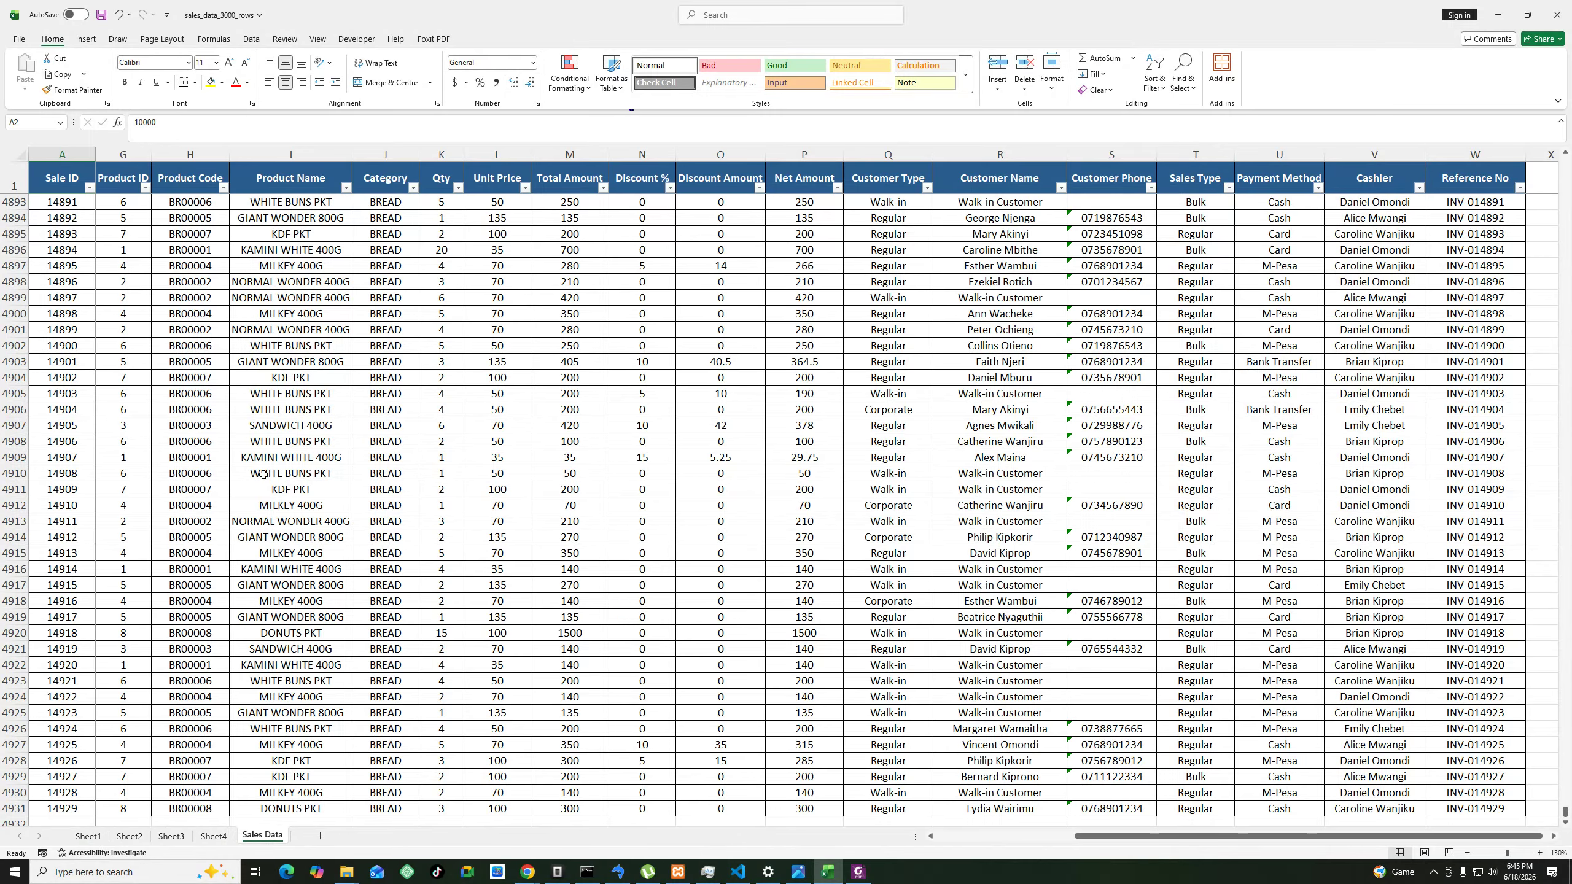
left_click_drag(1113, 836, 937, 837)
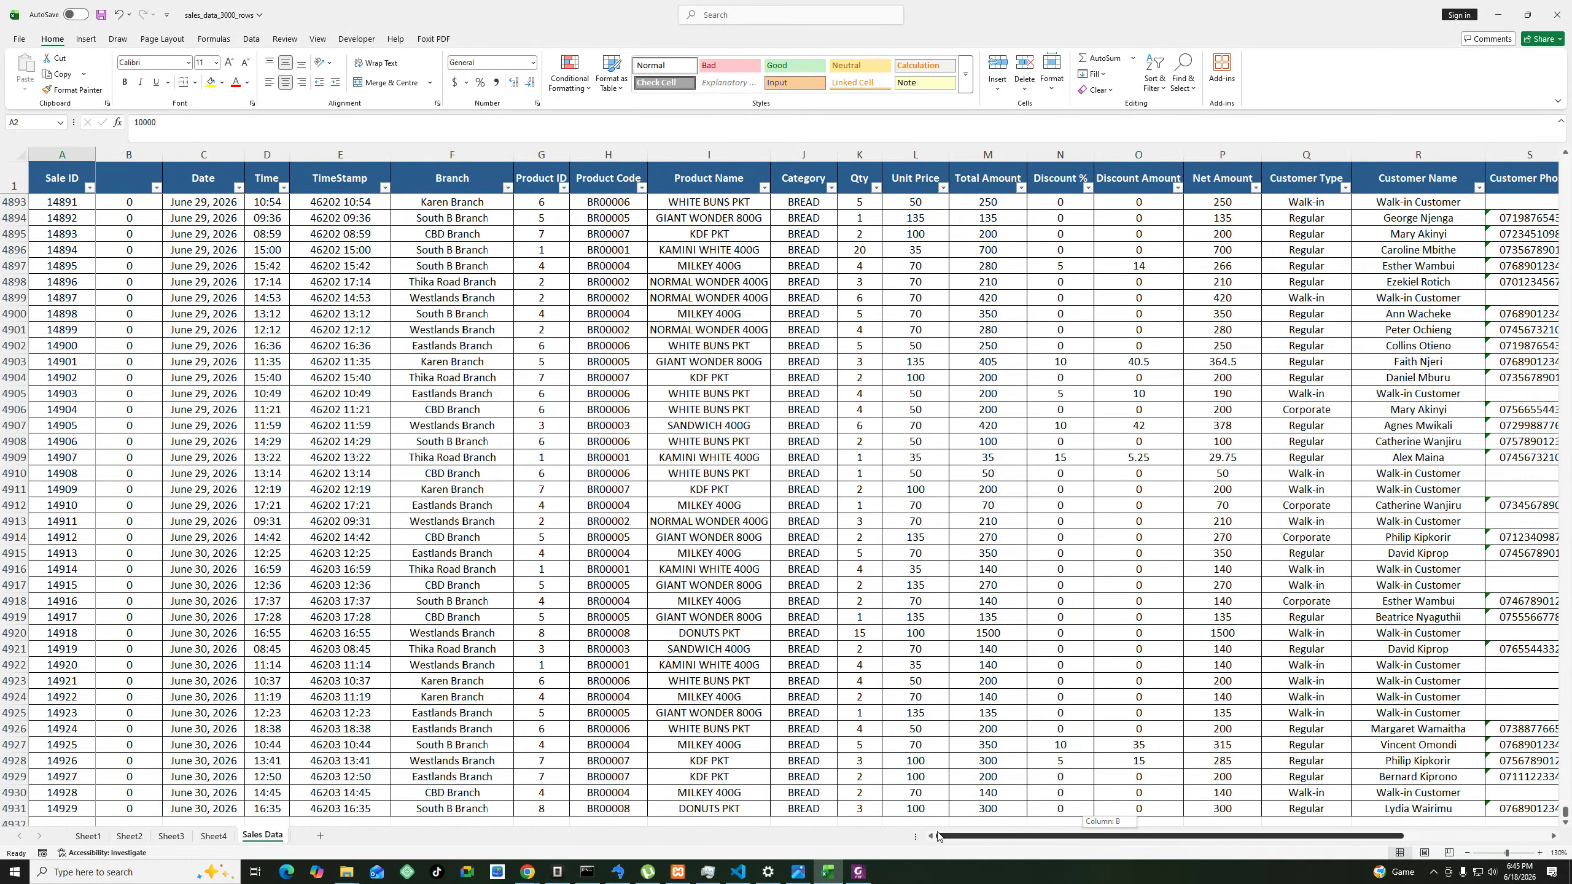
left_click(201, 204)
scroll(230, 485, "down", 8)
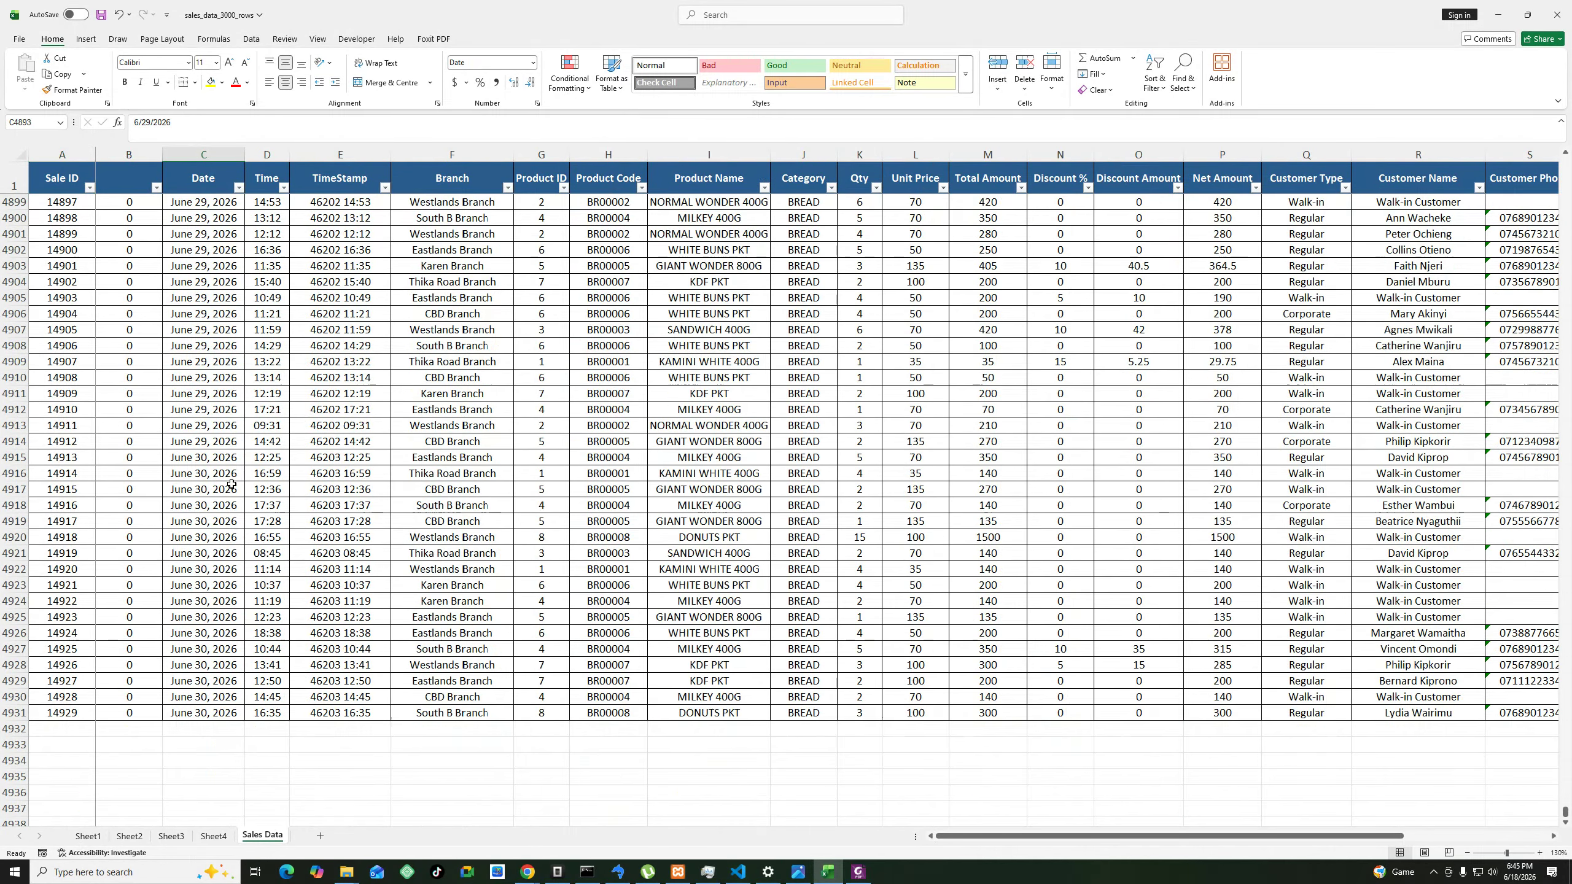
scroll(230, 486, "up", 4)
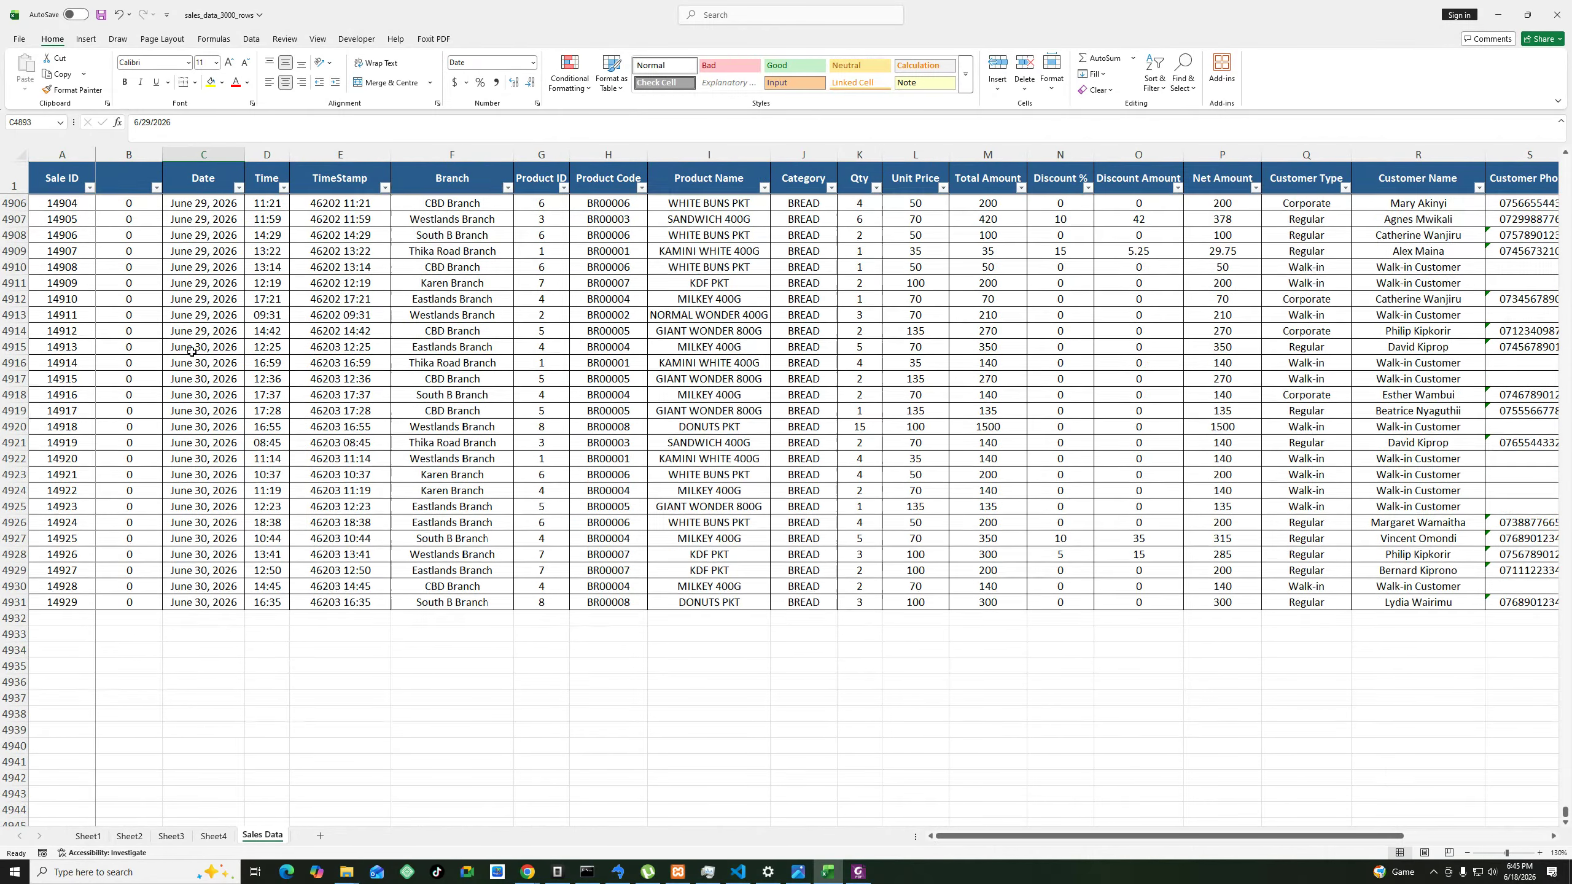
Convert the Date column in place with Text to Columns, delimited by tab, using the DMY date format.
left_click(211, 151)
right_click(207, 199)
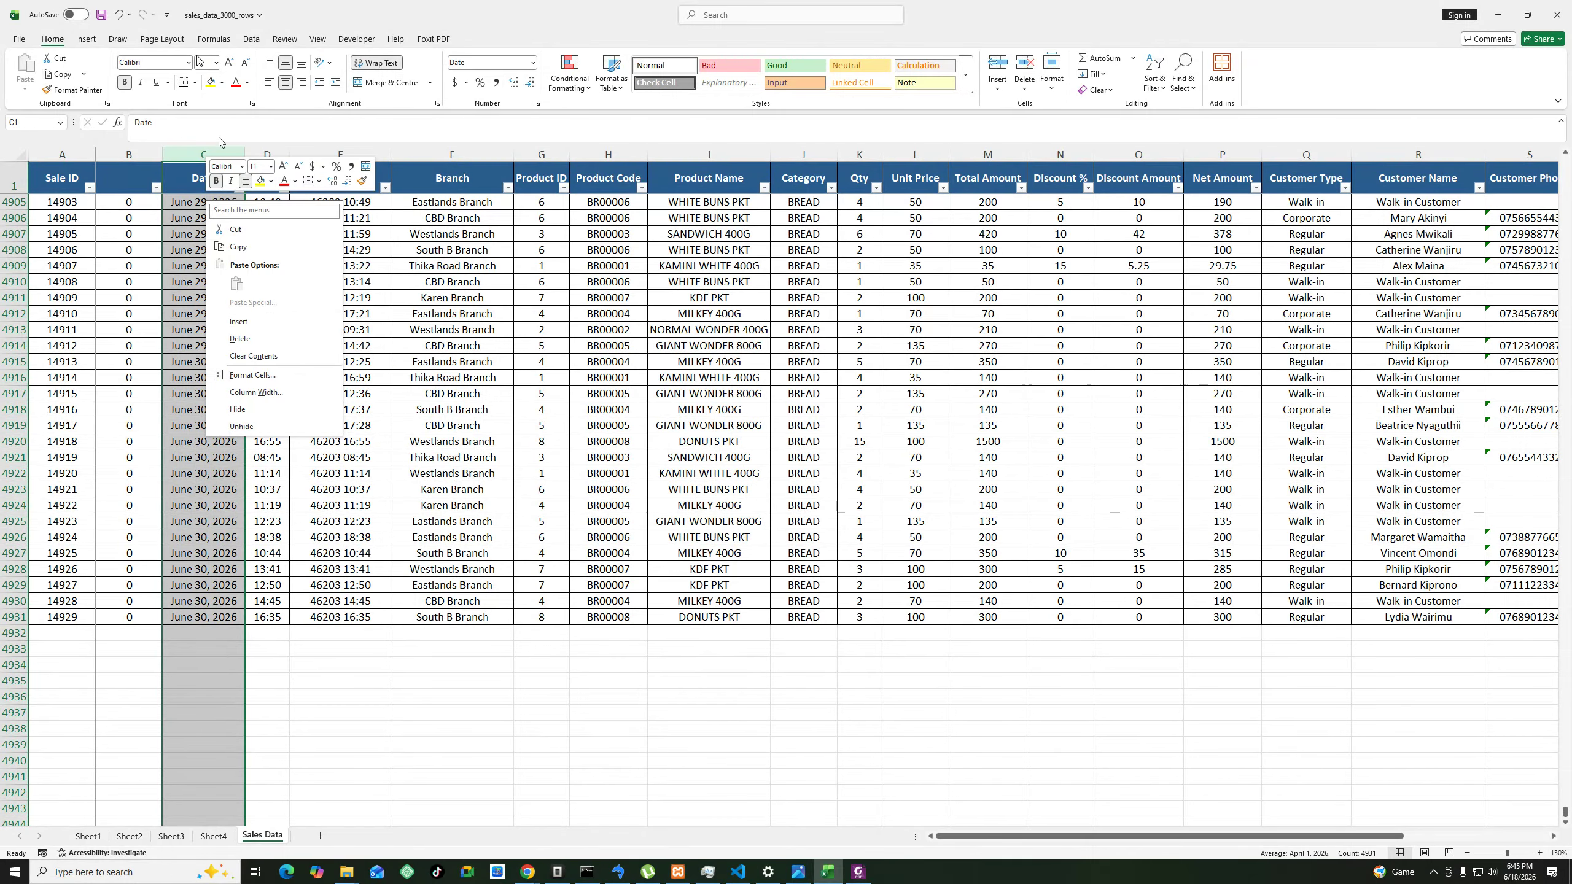
left_click(250, 39)
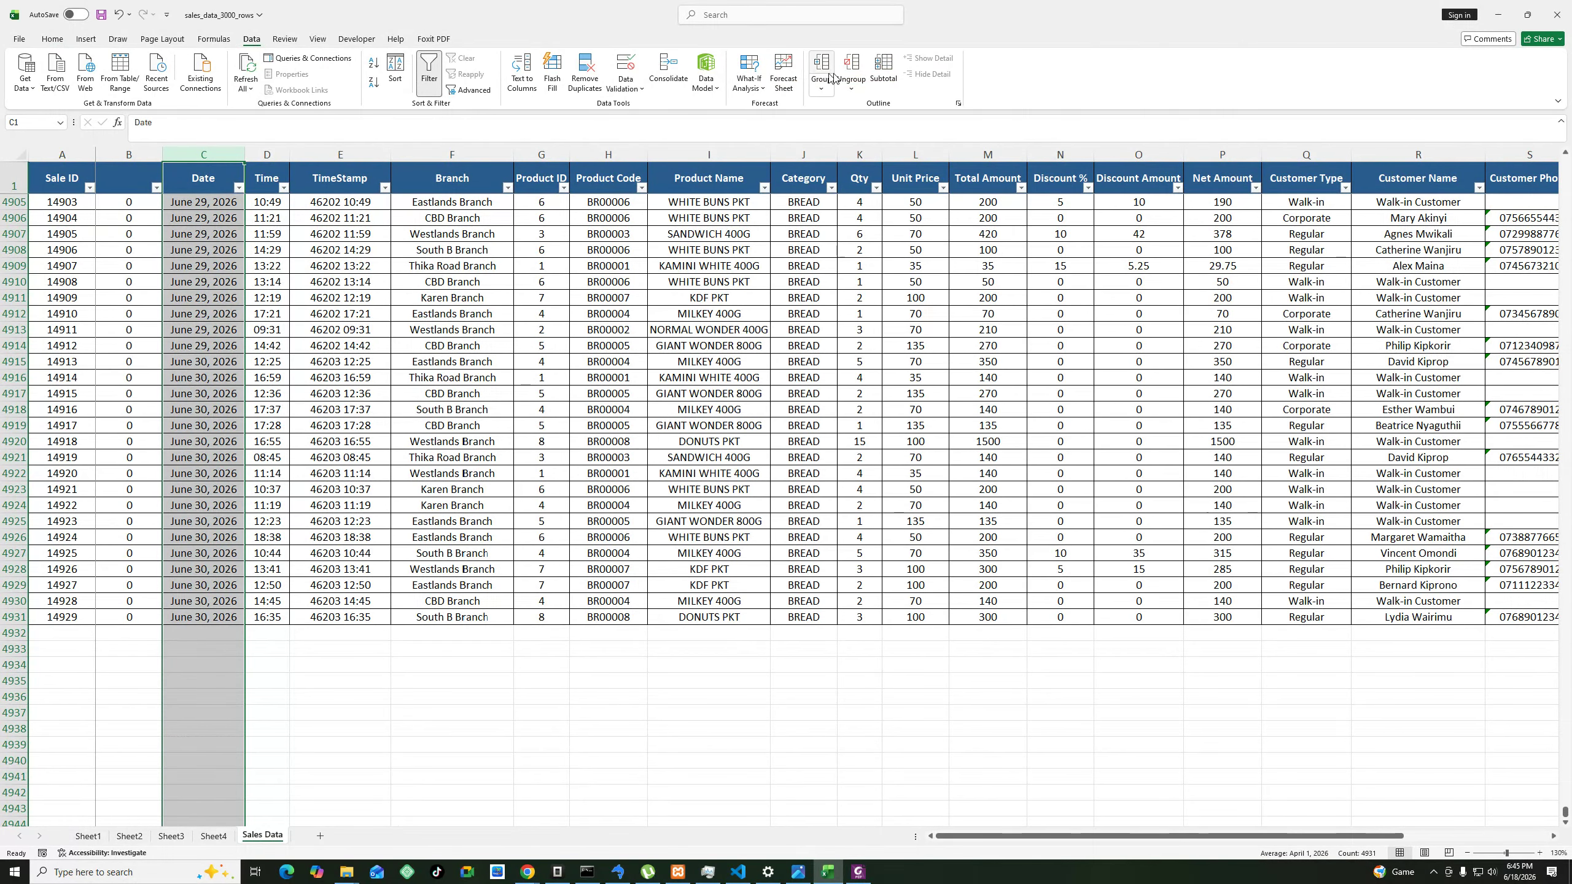
left_click(521, 73)
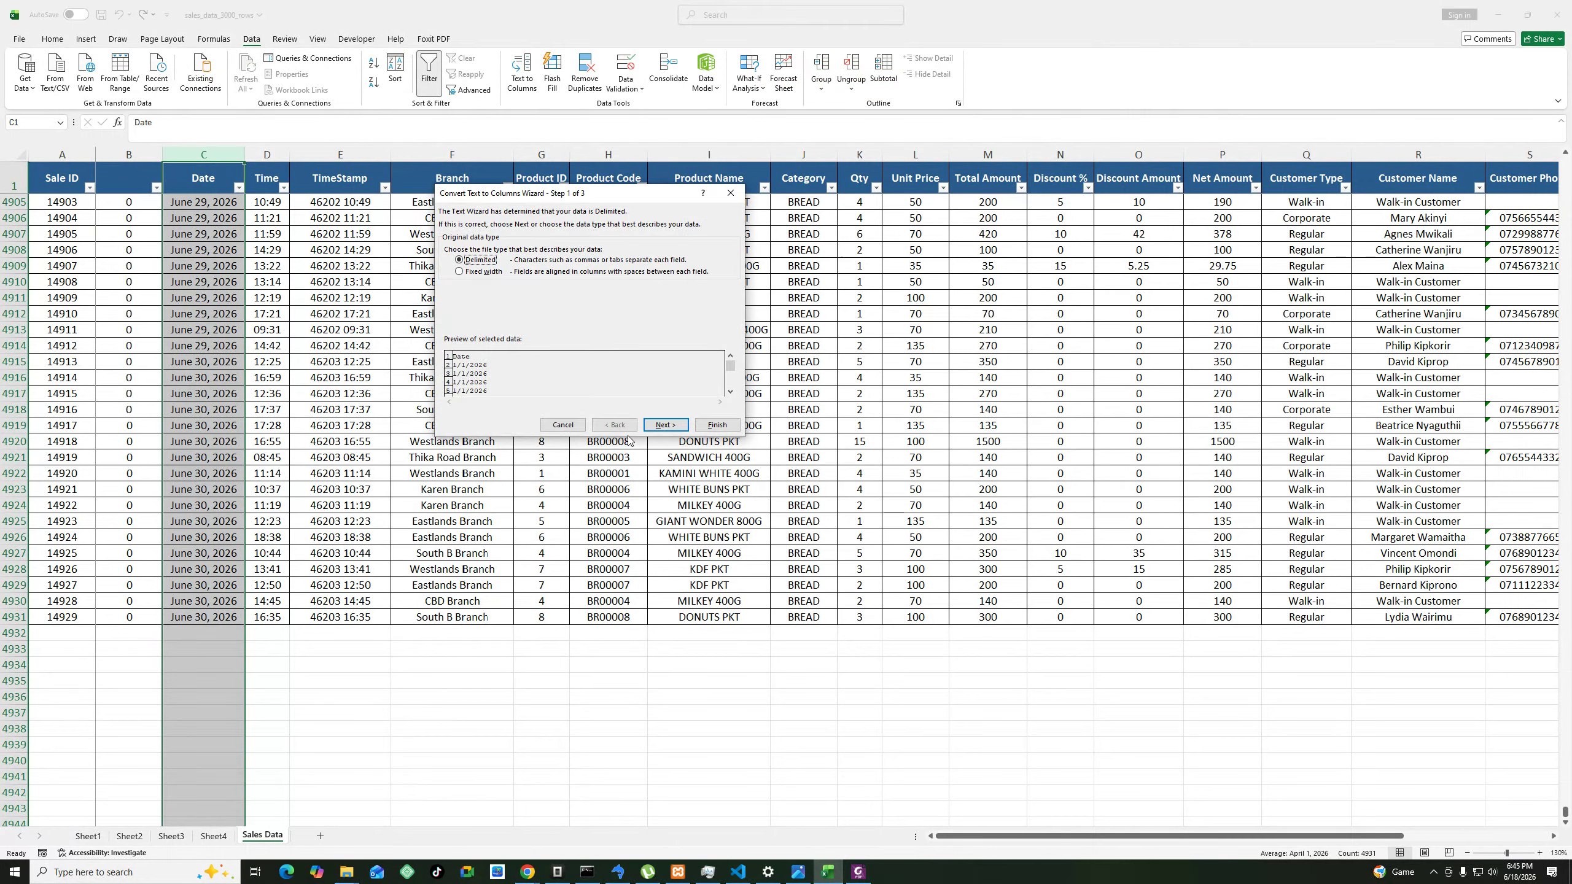
left_click(660, 425)
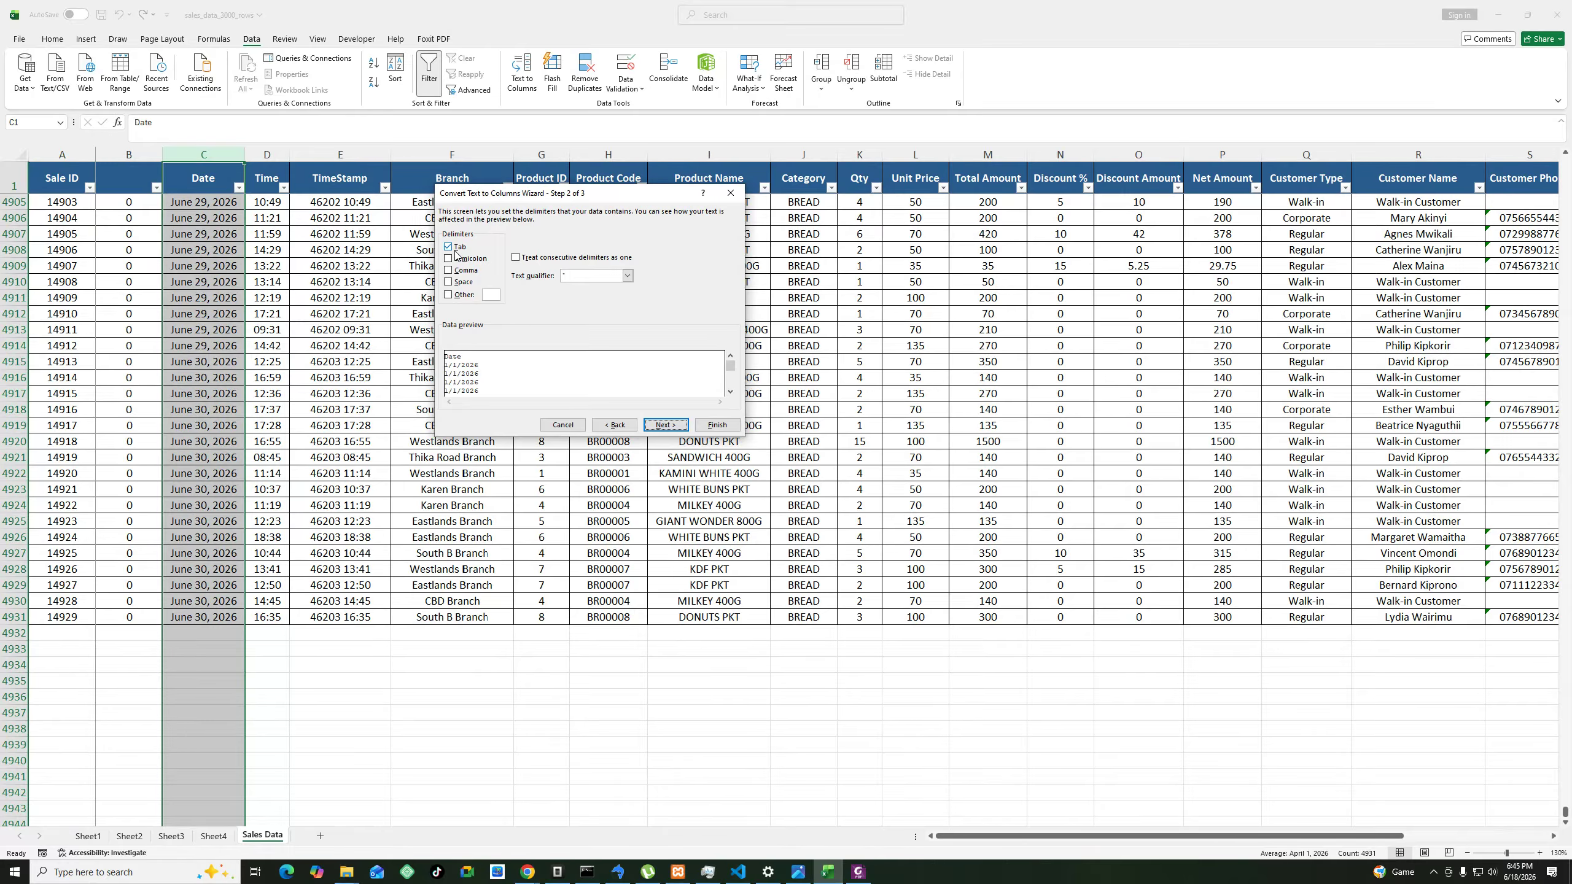
left_click(666, 426)
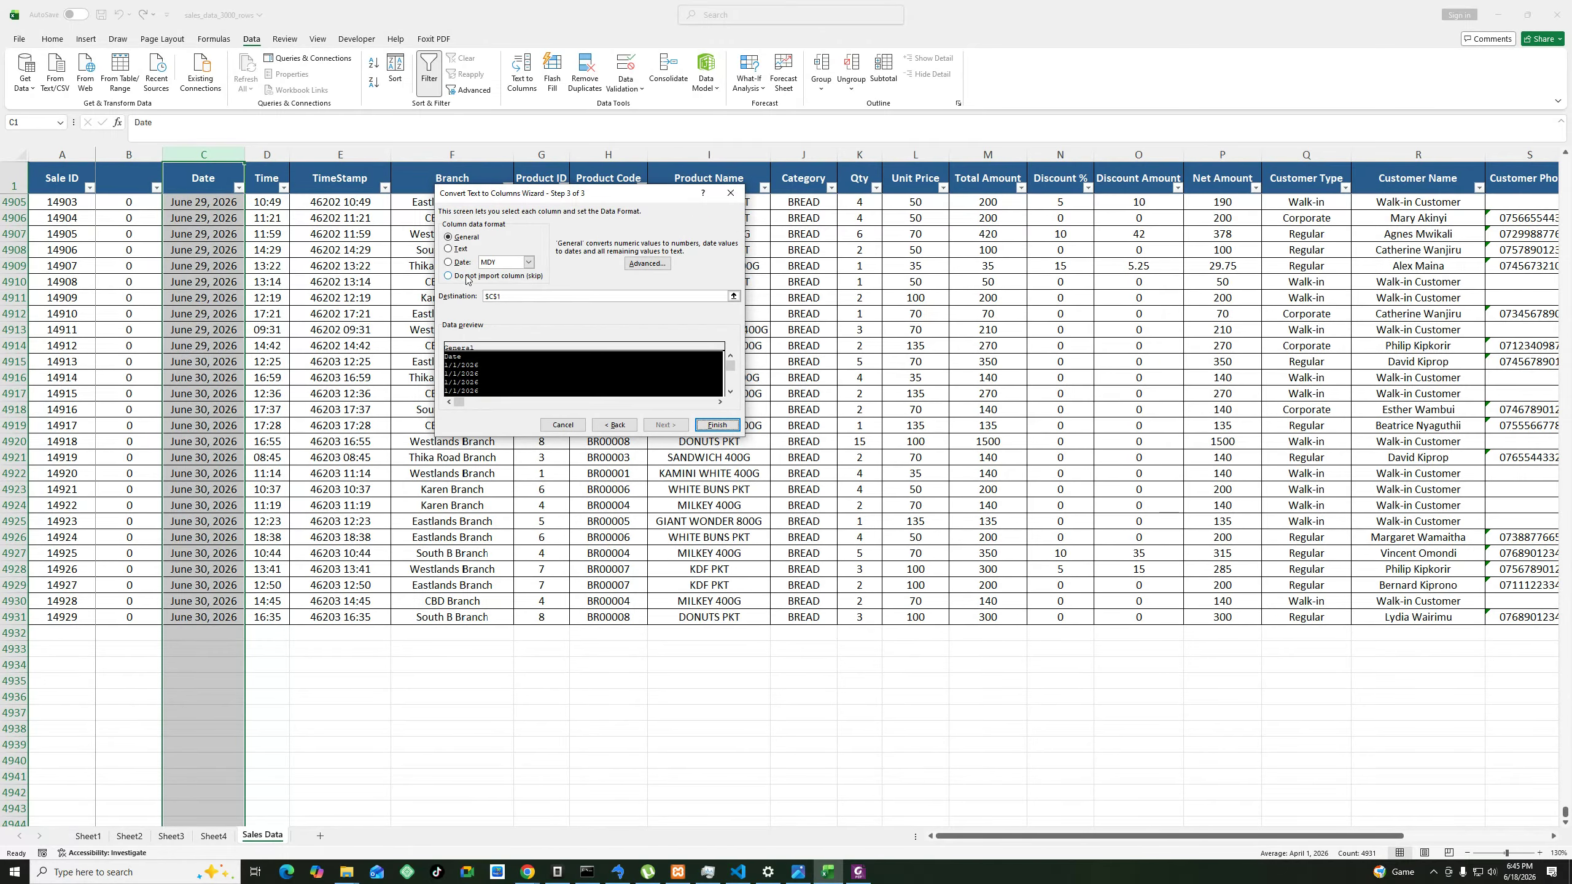
left_click(461, 262)
left_click(529, 262)
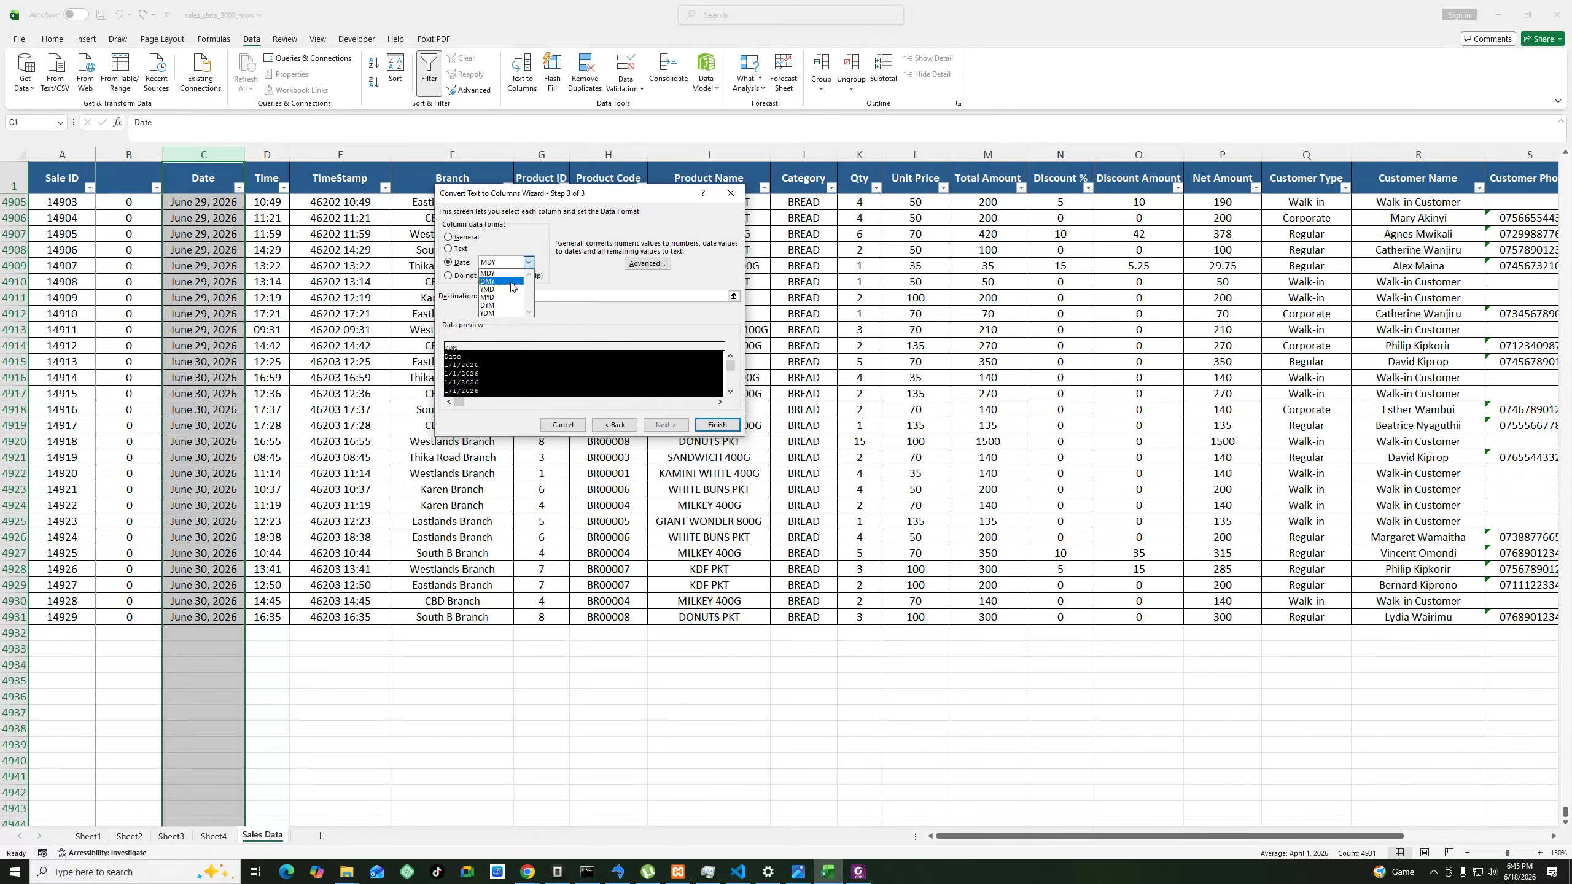
left_click(502, 281)
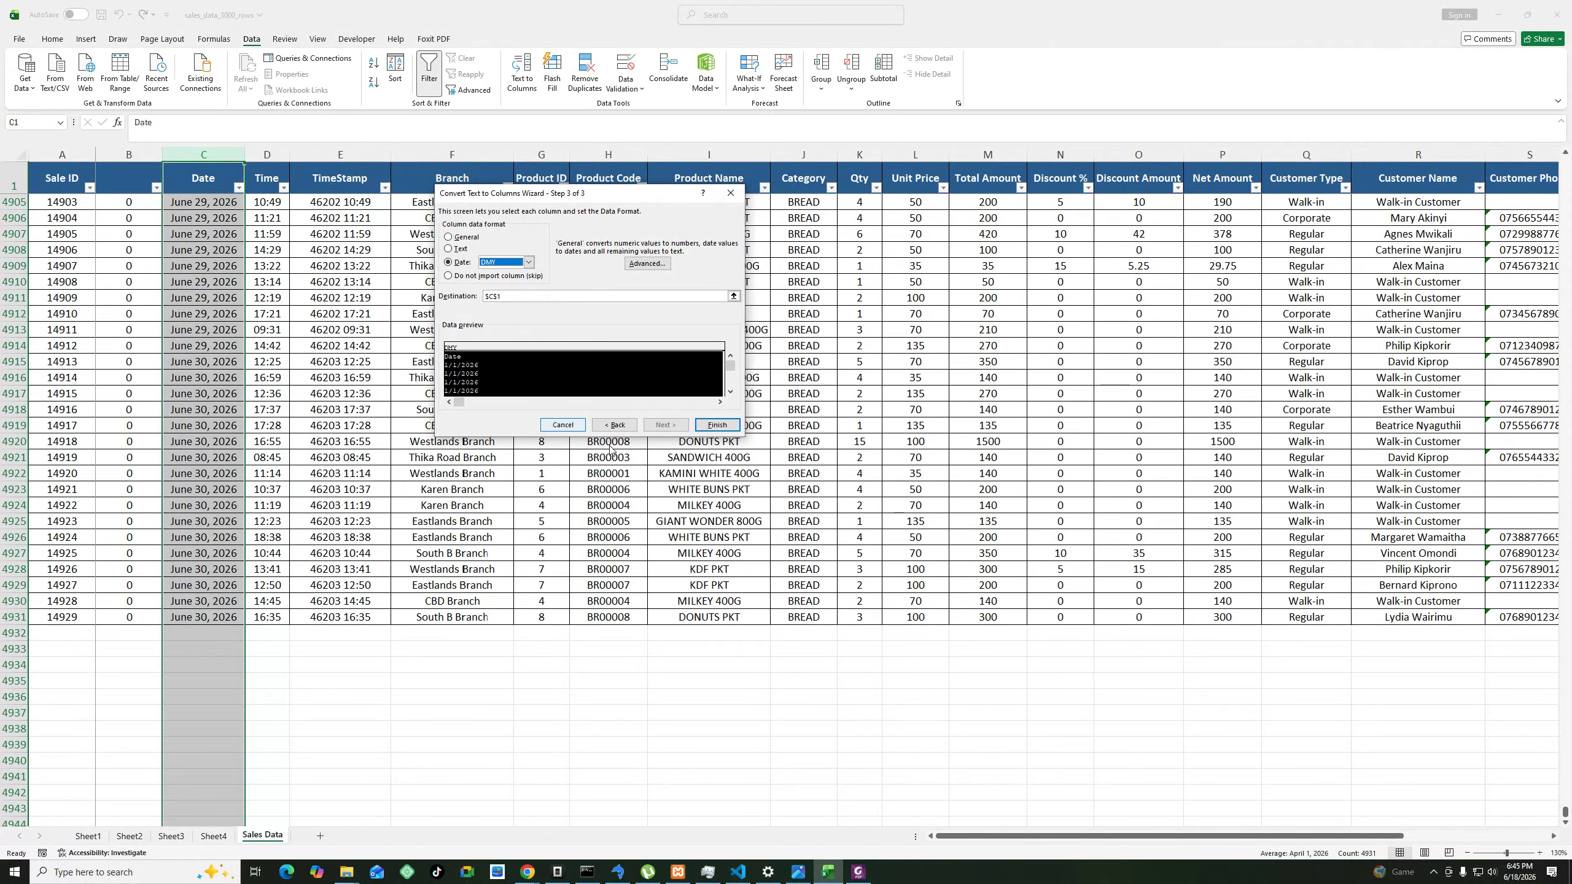
left_click(716, 425)
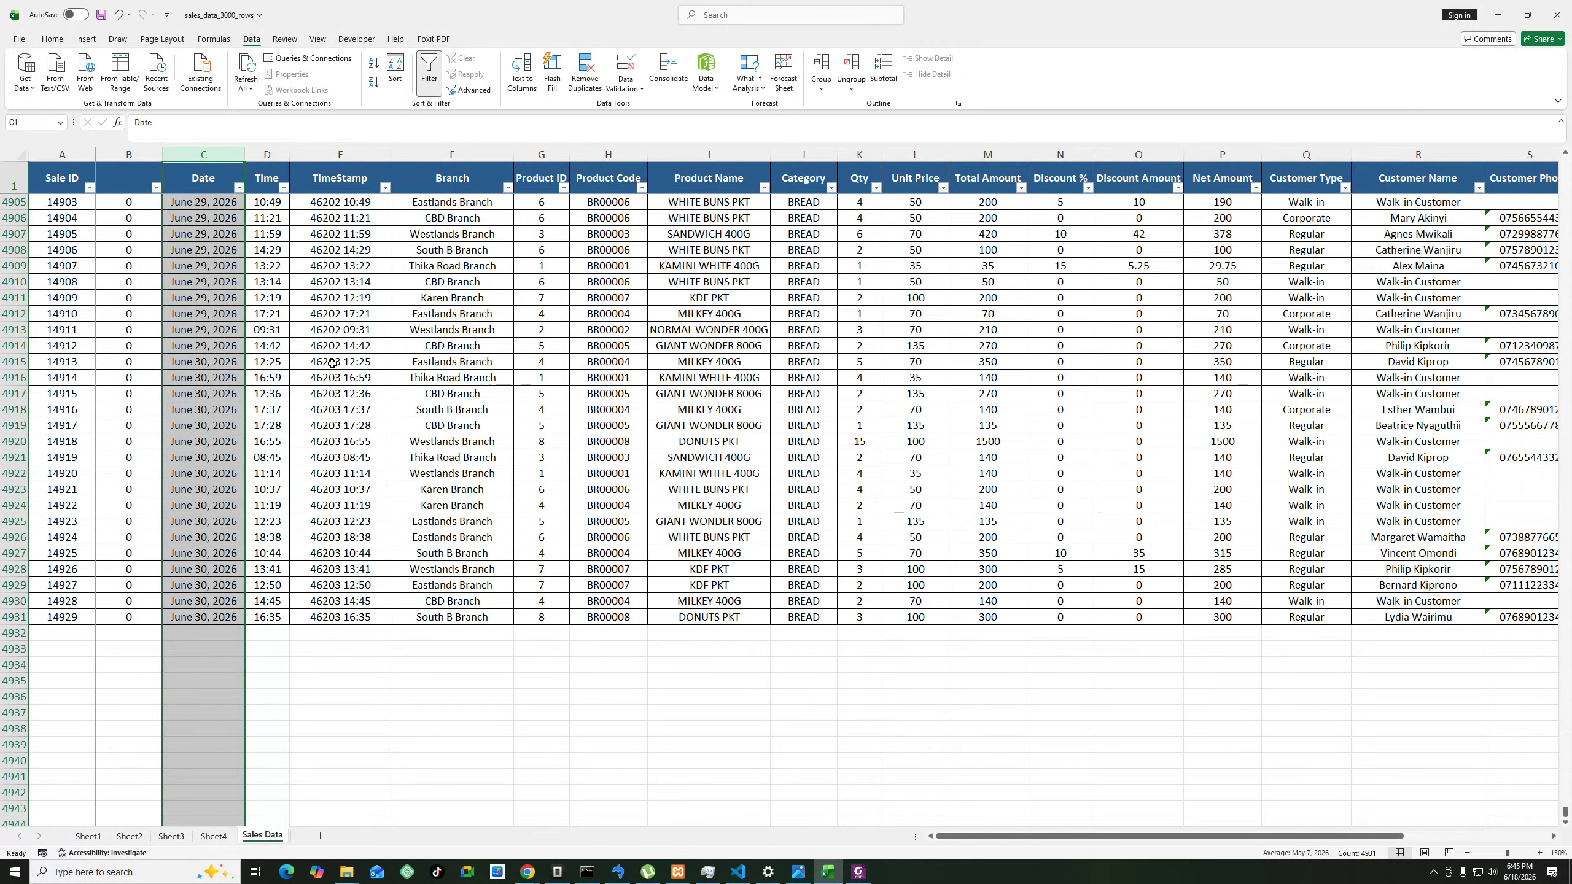
Autofit the width of the Date column on the Sales Data sheet so its full dates fit.
scroll(506, 409, "up", 3)
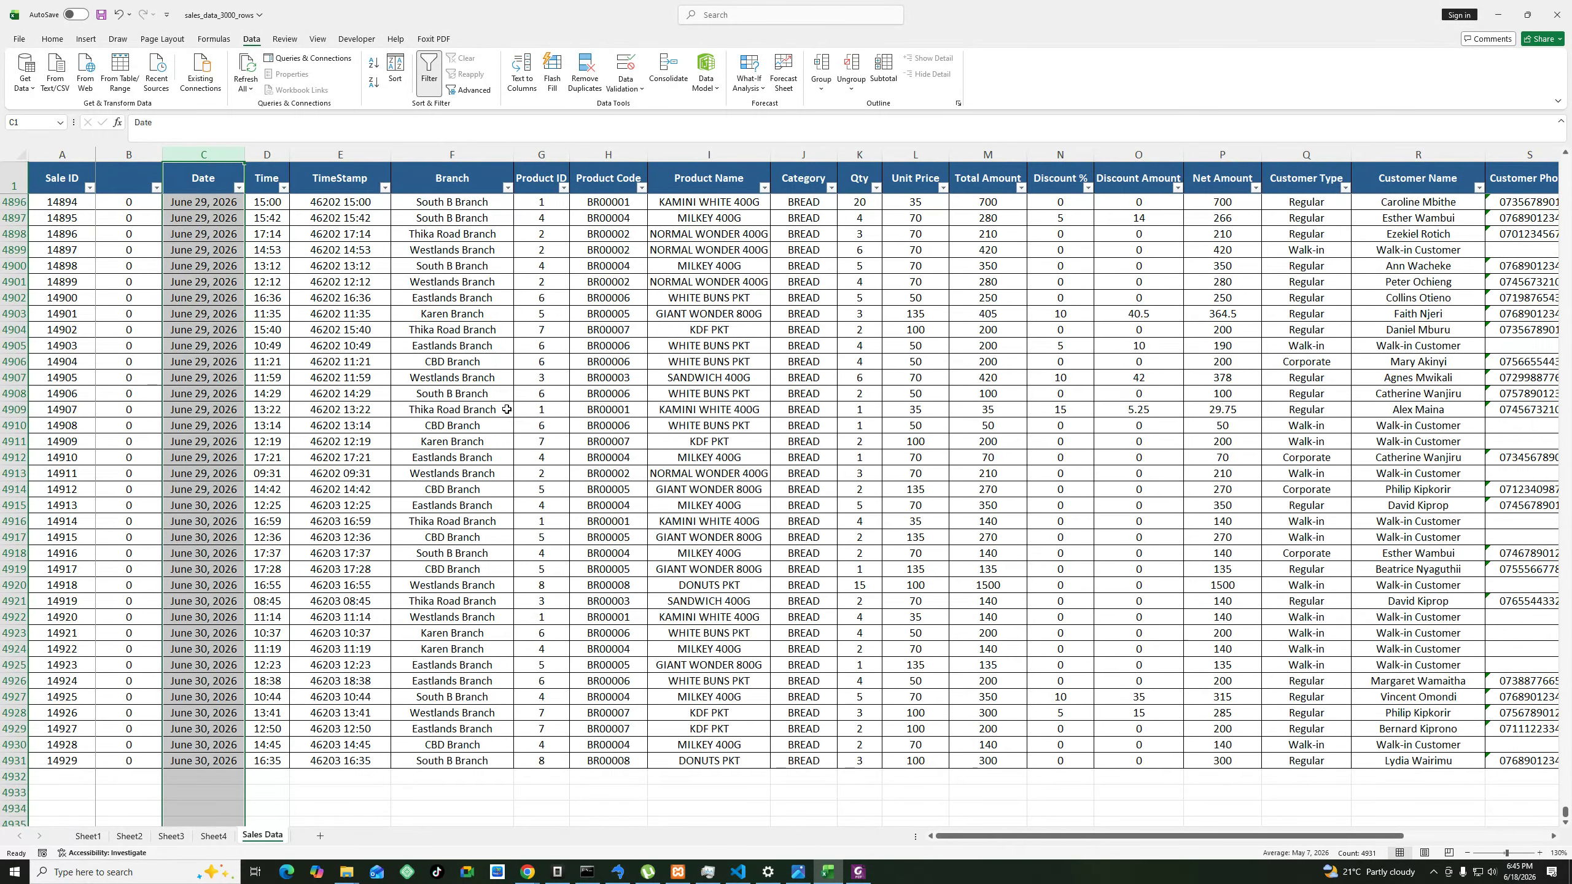
scroll(506, 409, "up", 17)
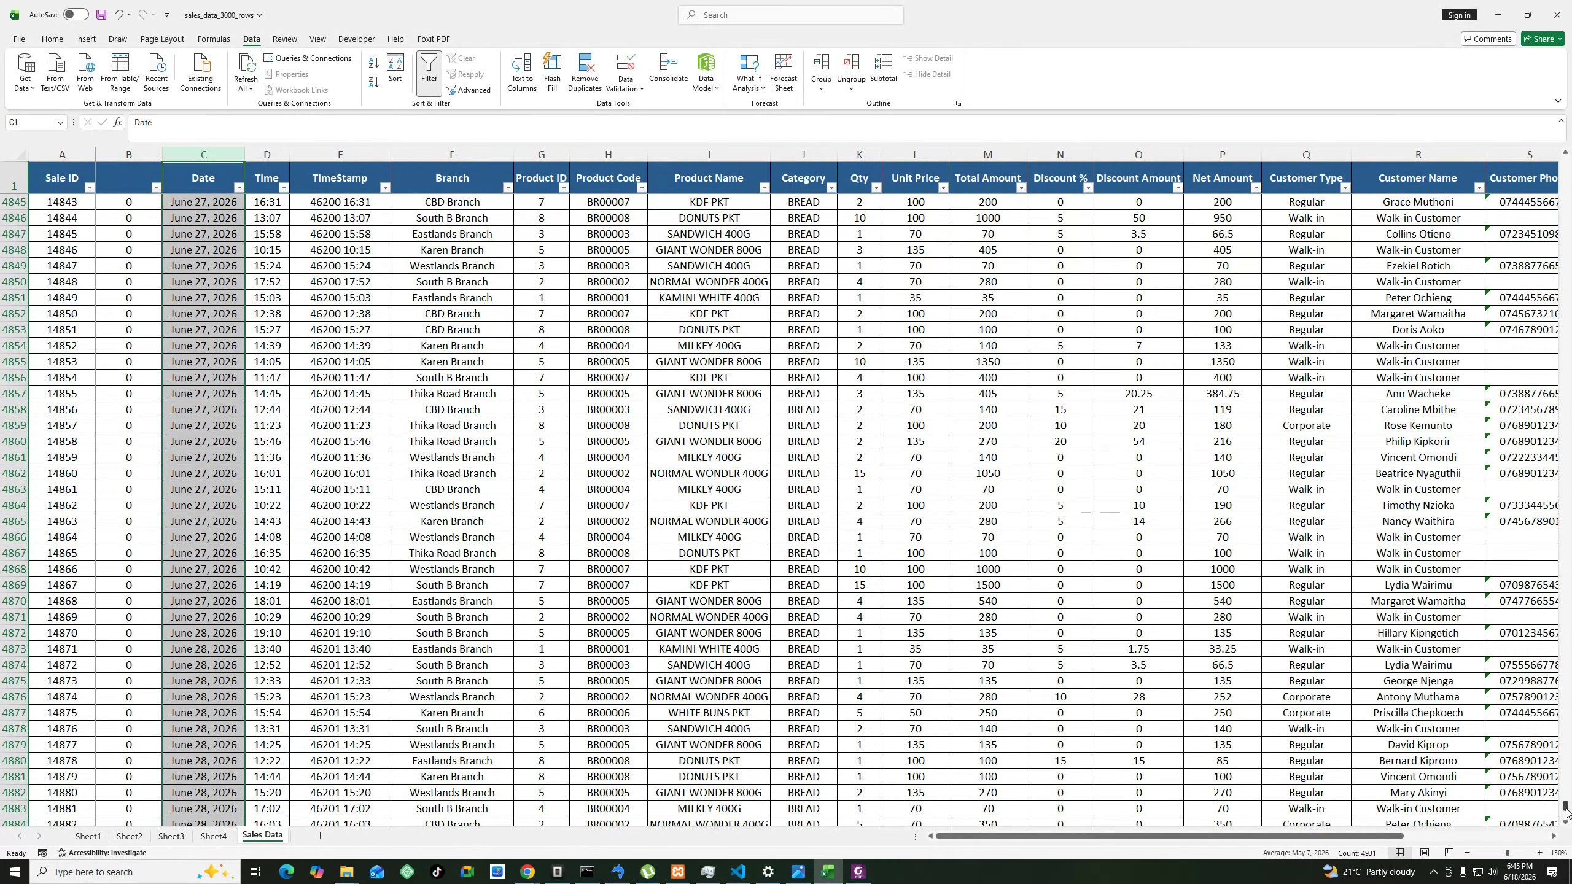
left_click_drag(1566, 805, 1520, 162)
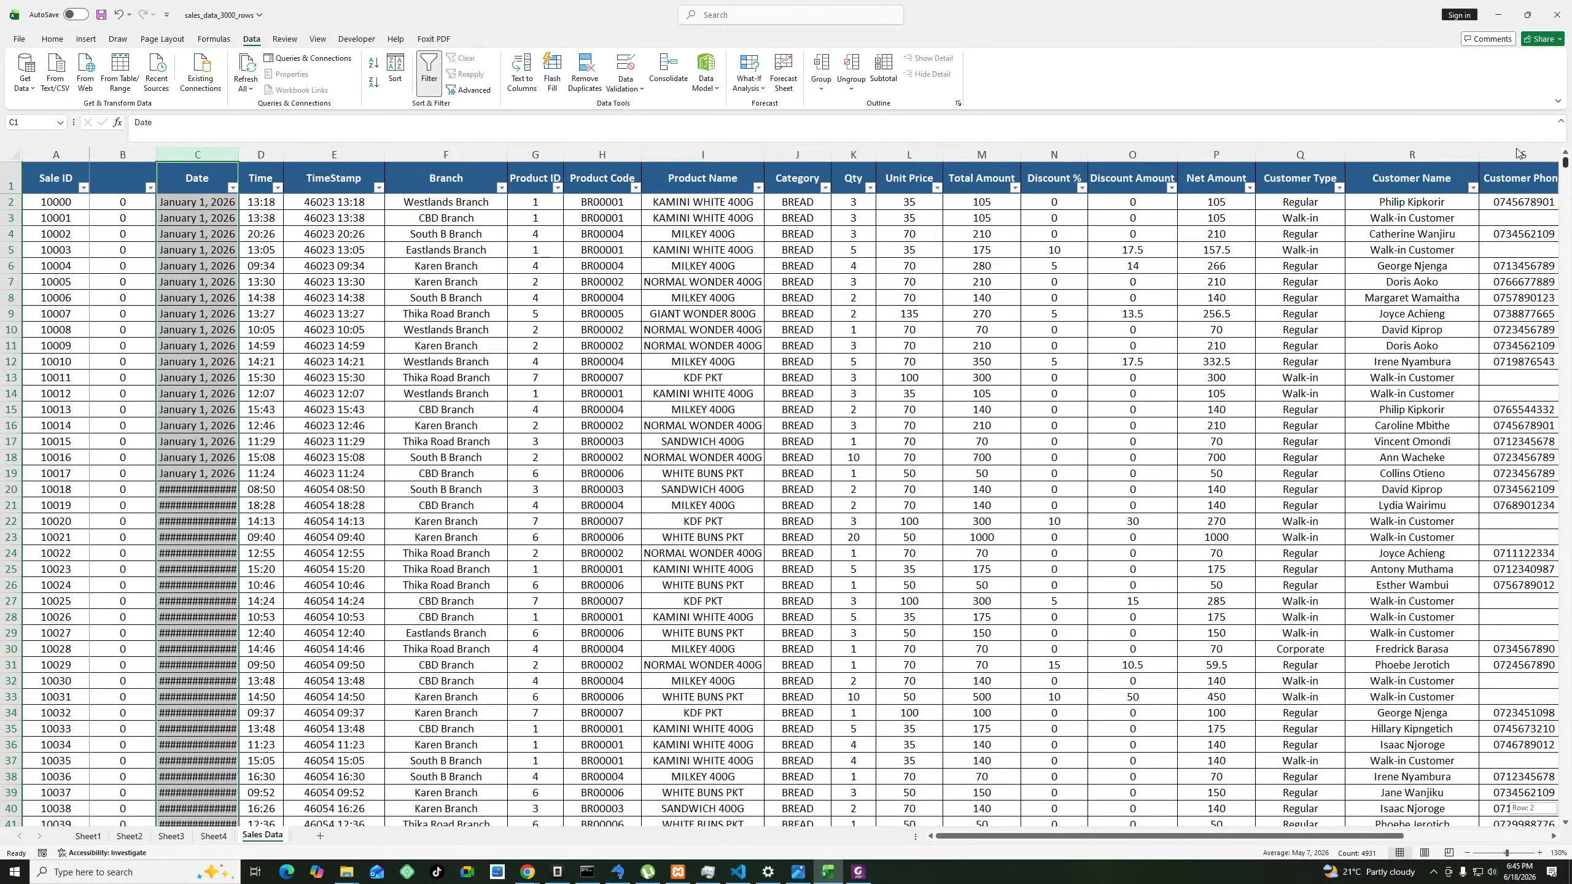
left_click(213, 304)
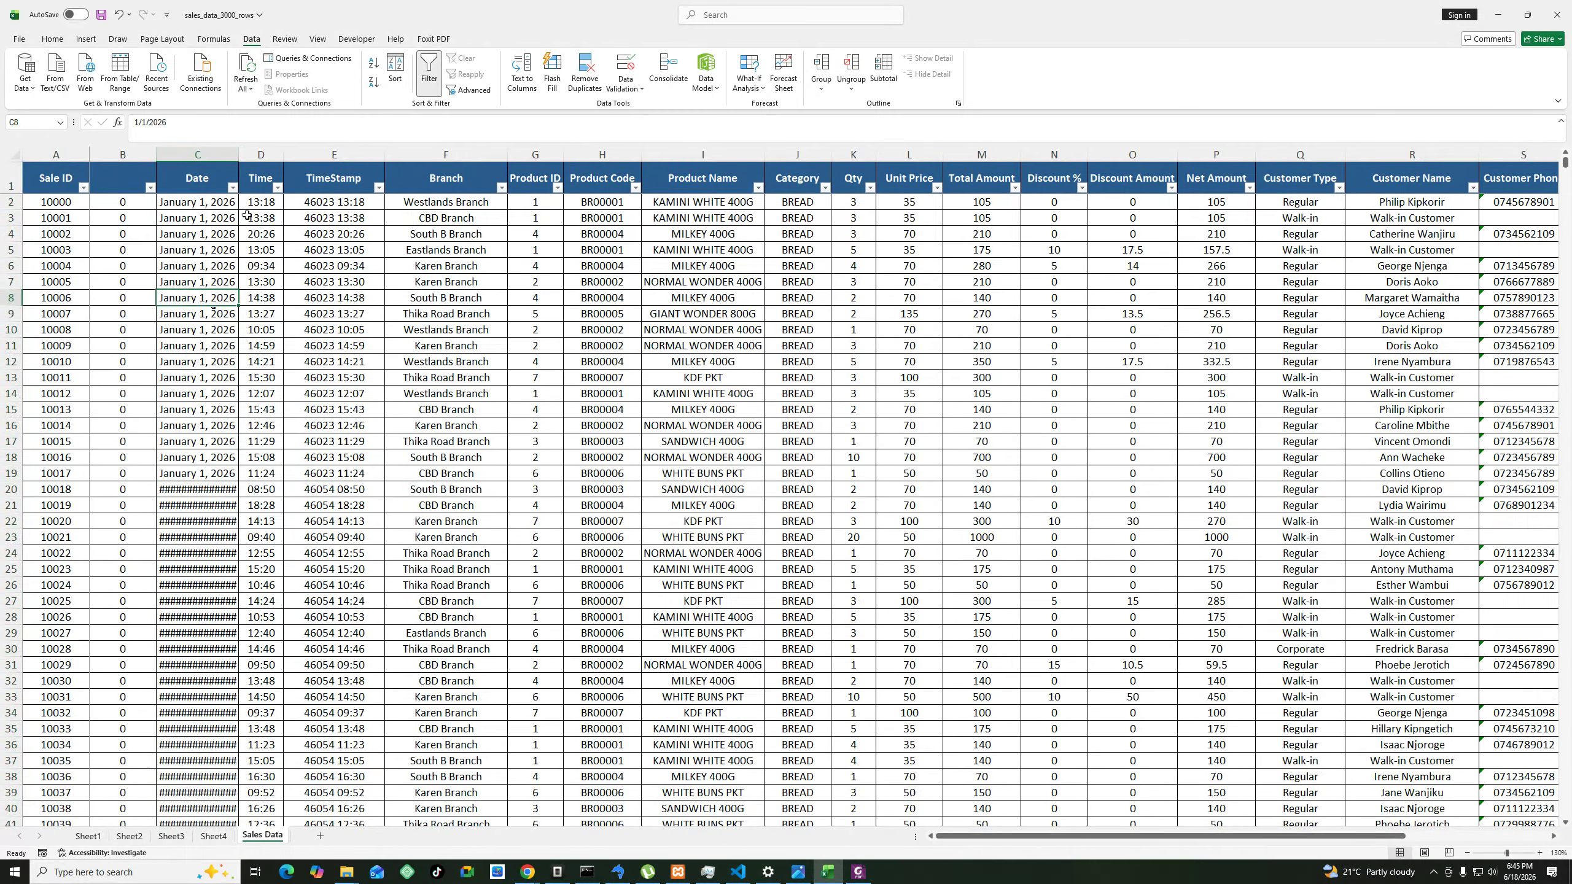
double_click(239, 156)
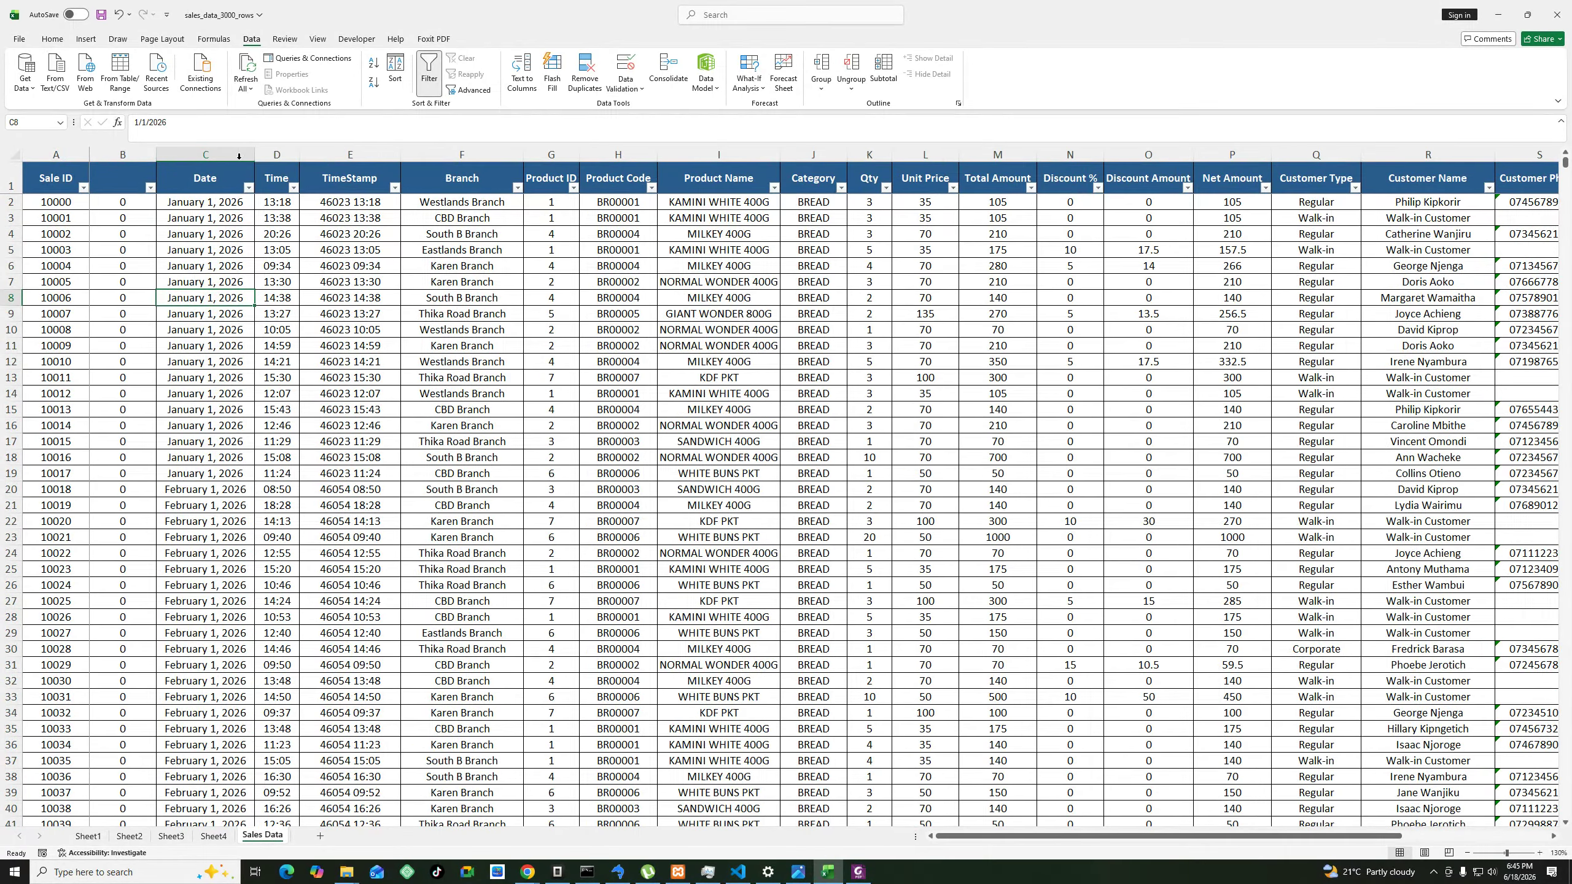
Format the Date column with the 14-Mar-12 date type.
left_click(199, 234)
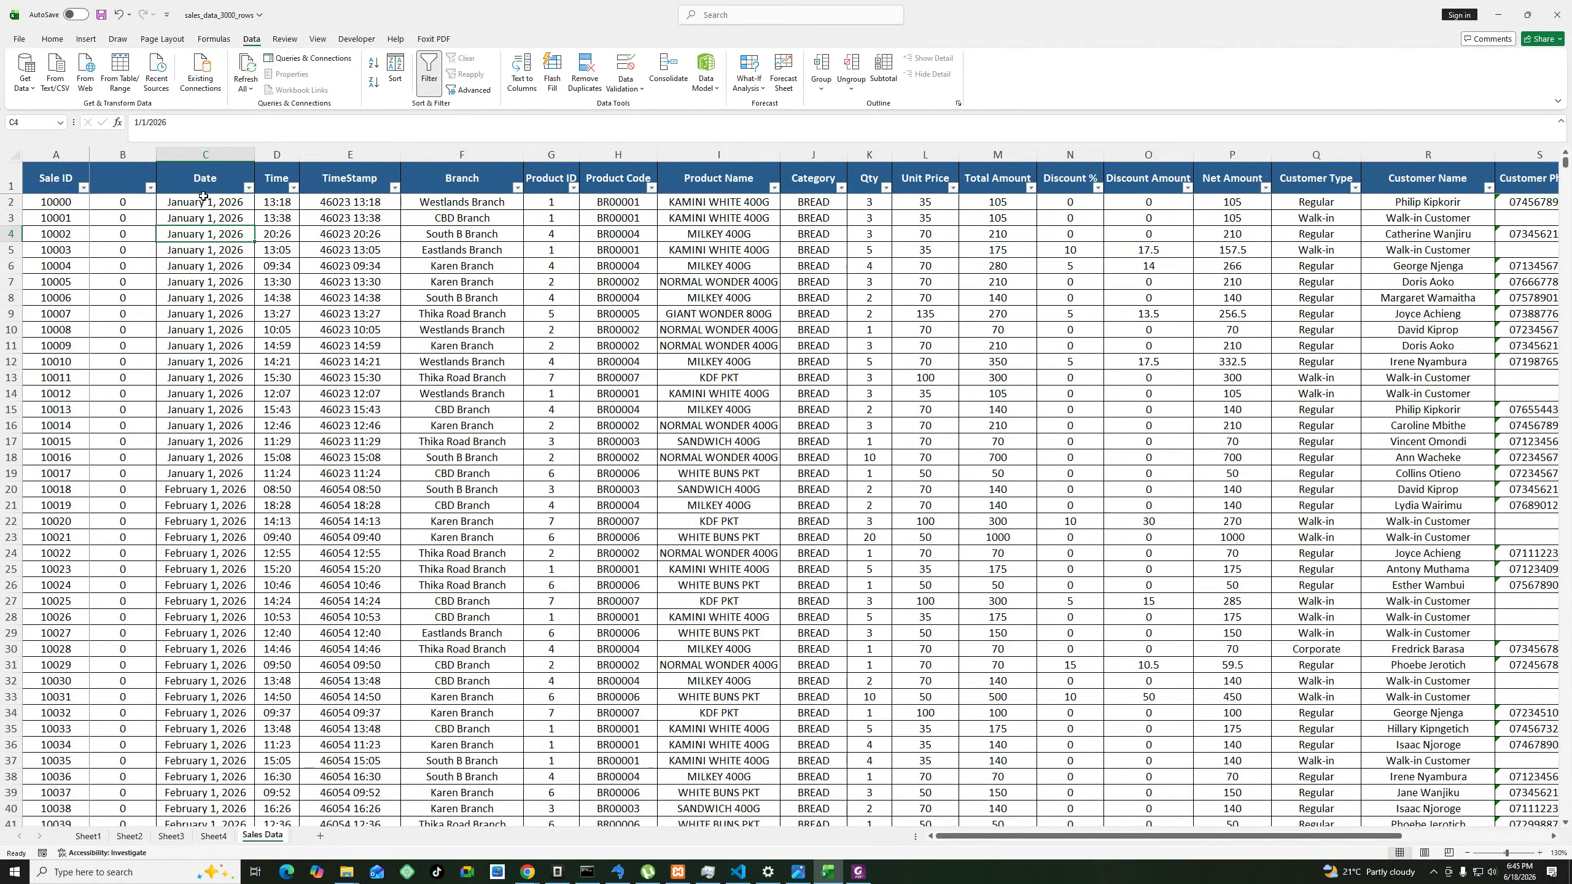
left_click(219, 151)
right_click(221, 151)
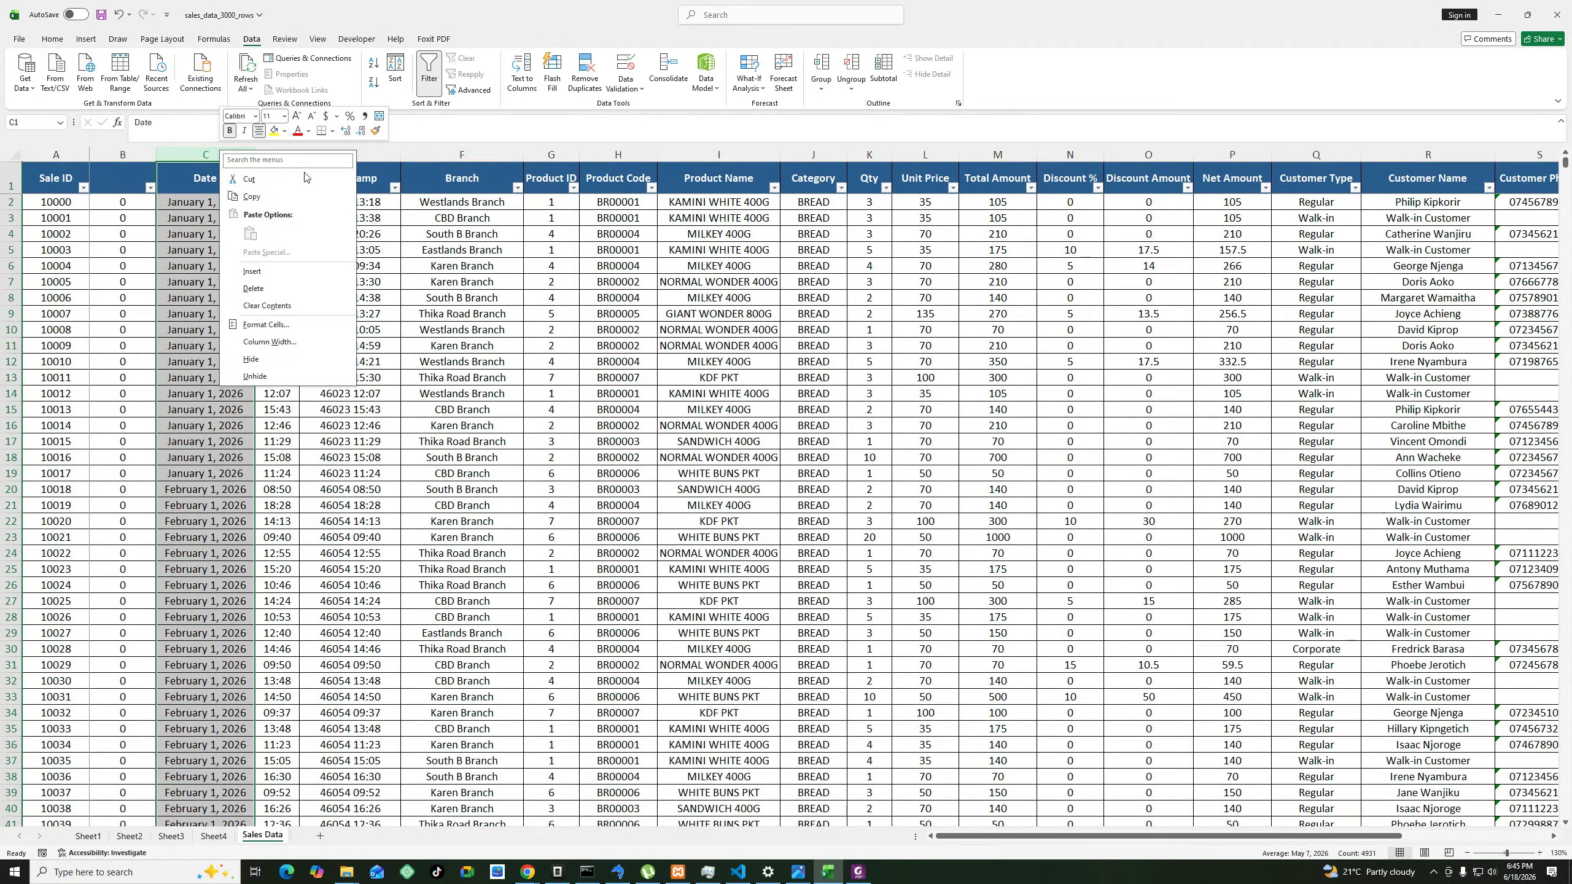
left_click(266, 324)
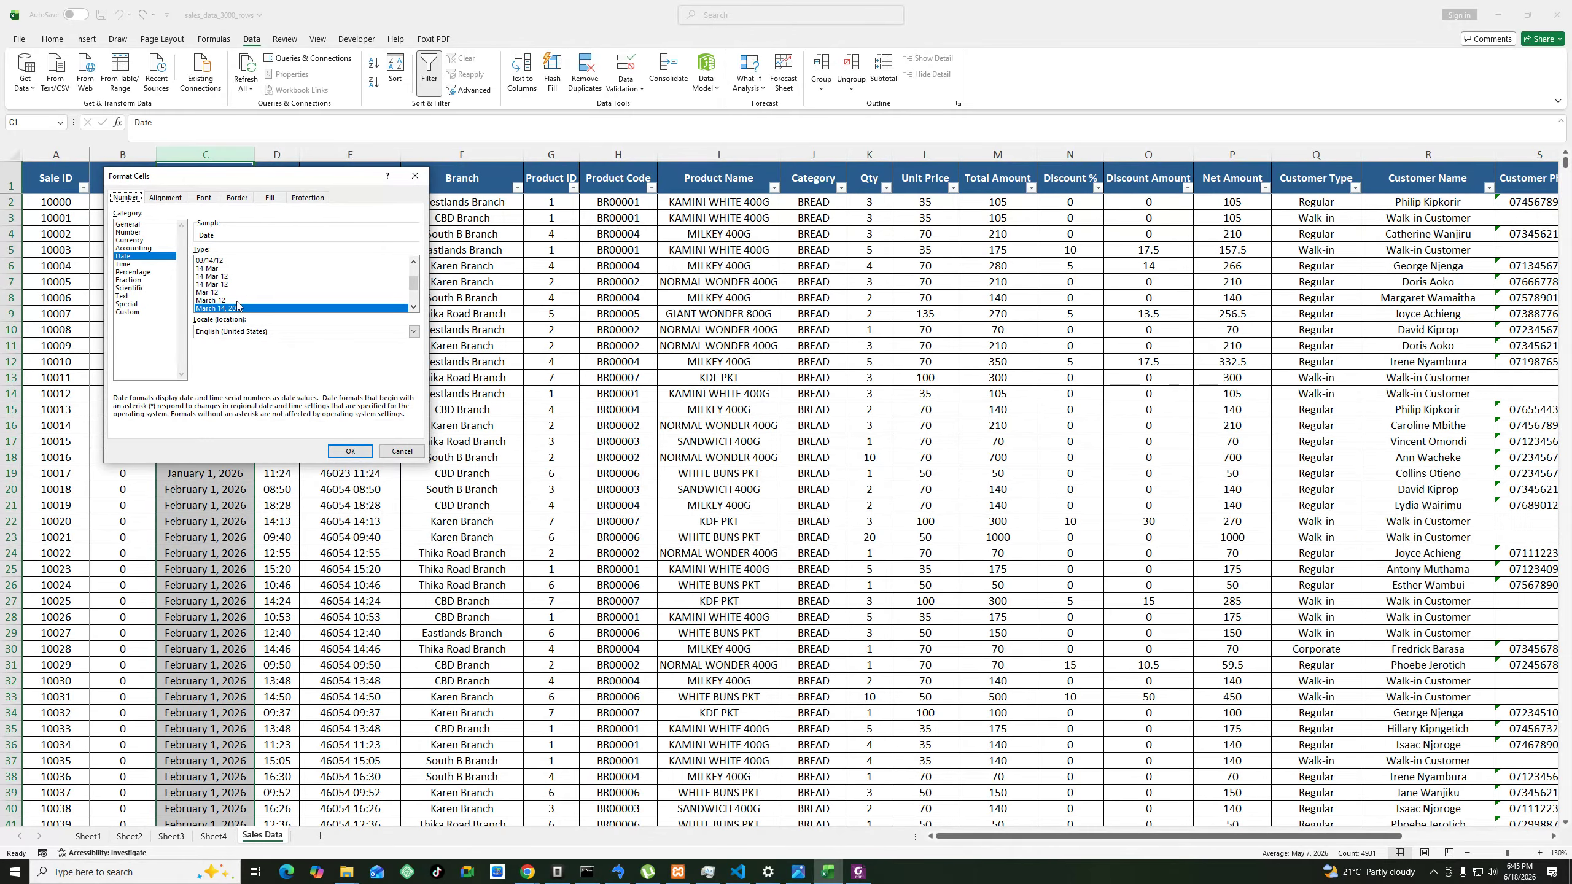
left_click(350, 452)
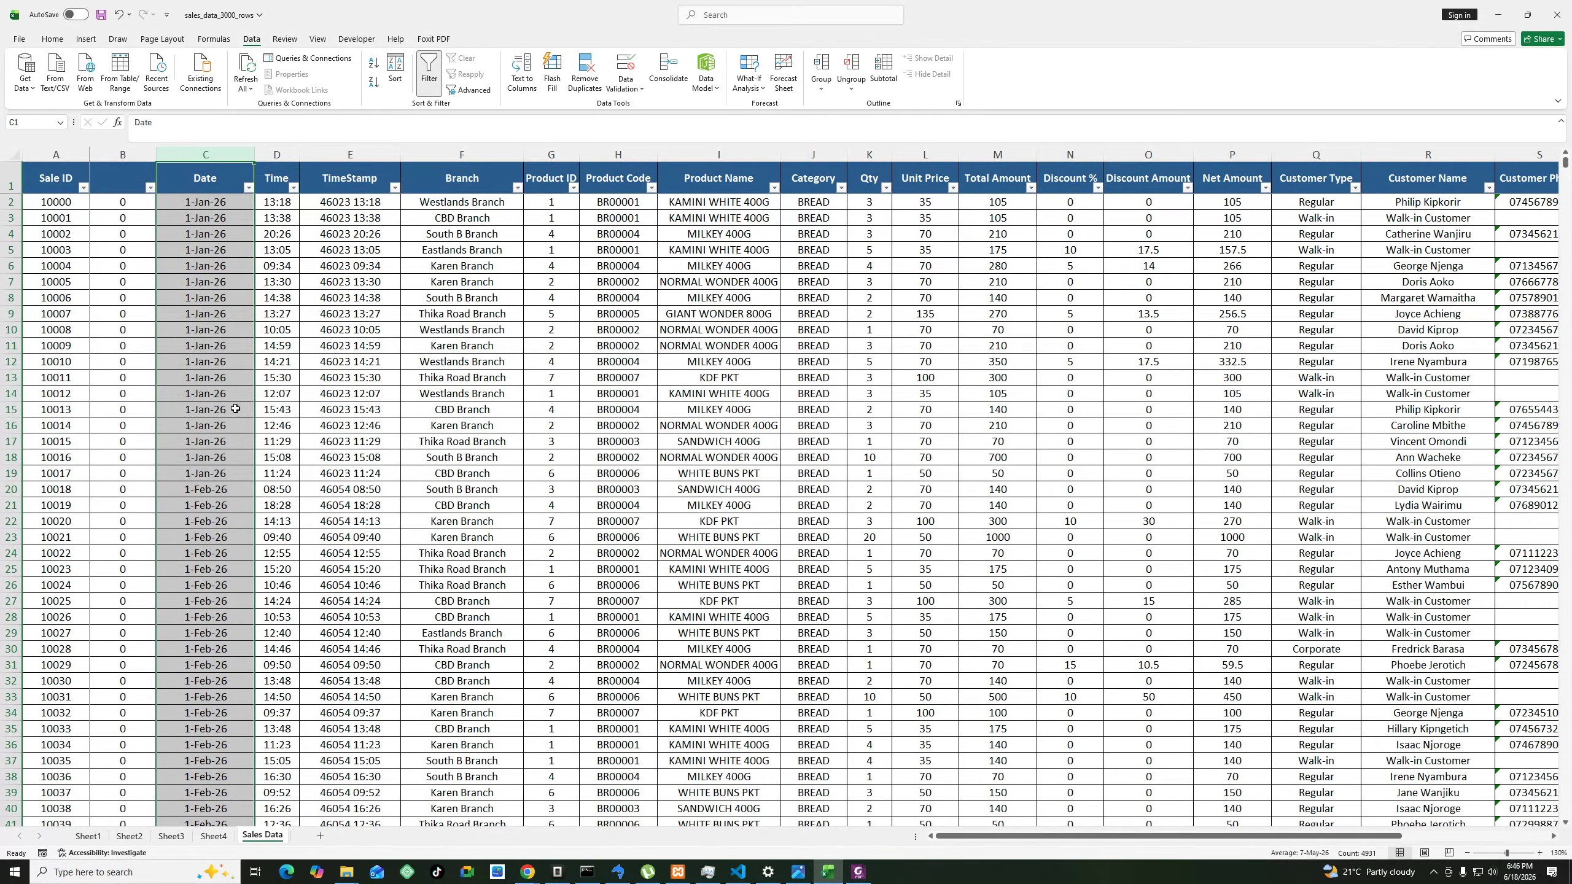
Check the reformatted dates further down the Date column and save the workbook without erasing its VB project.
left_click(236, 409)
scroll(244, 464, "down", 13)
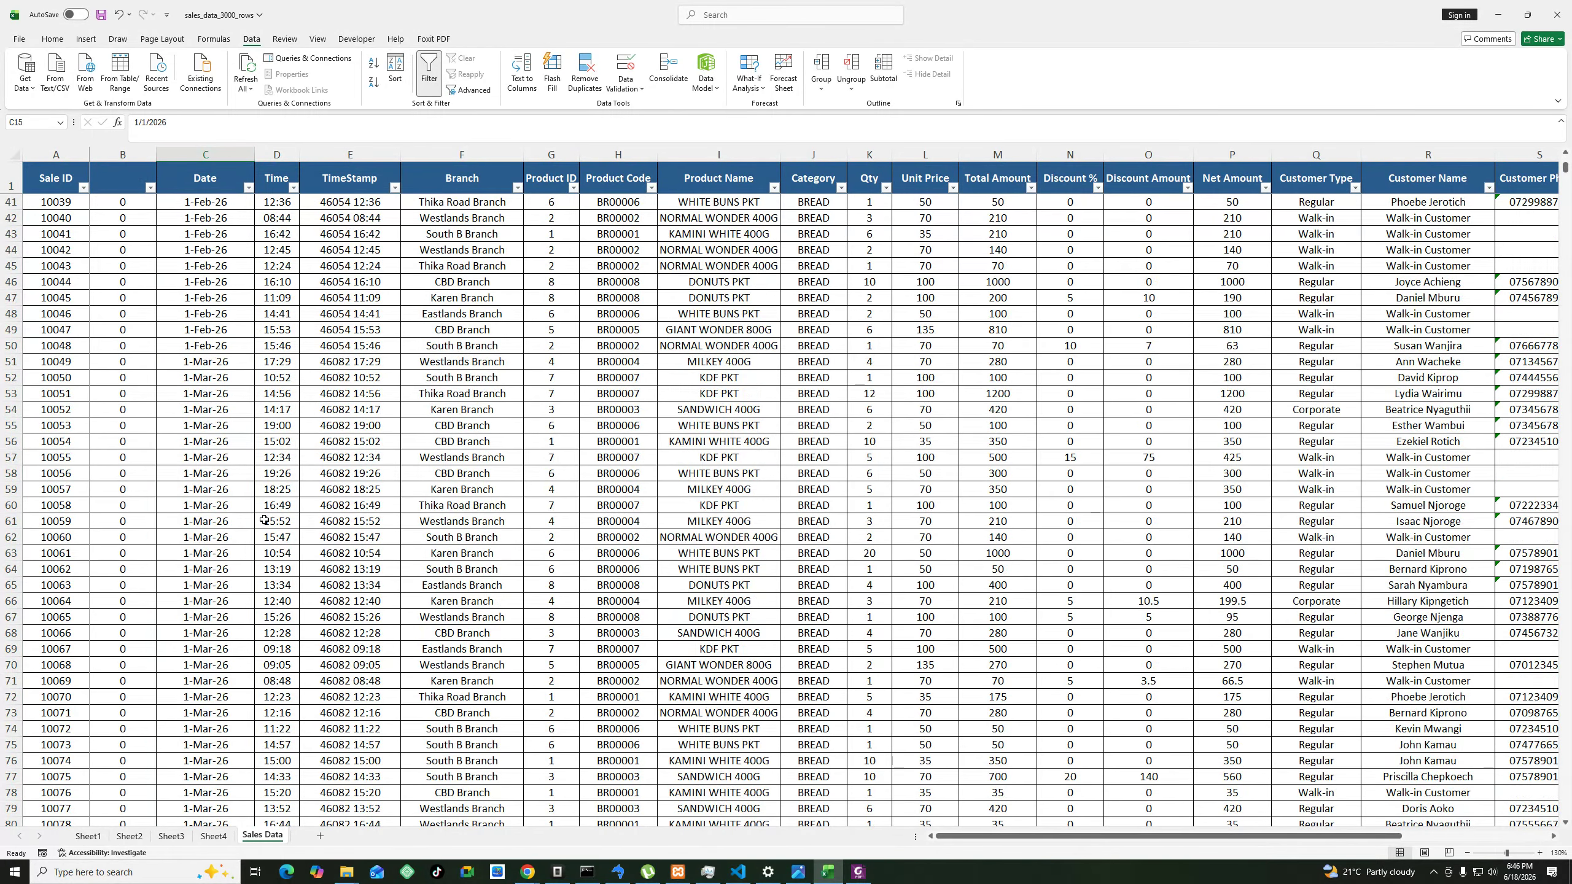
scroll(264, 520, "down", 1)
key("ctrl+s")
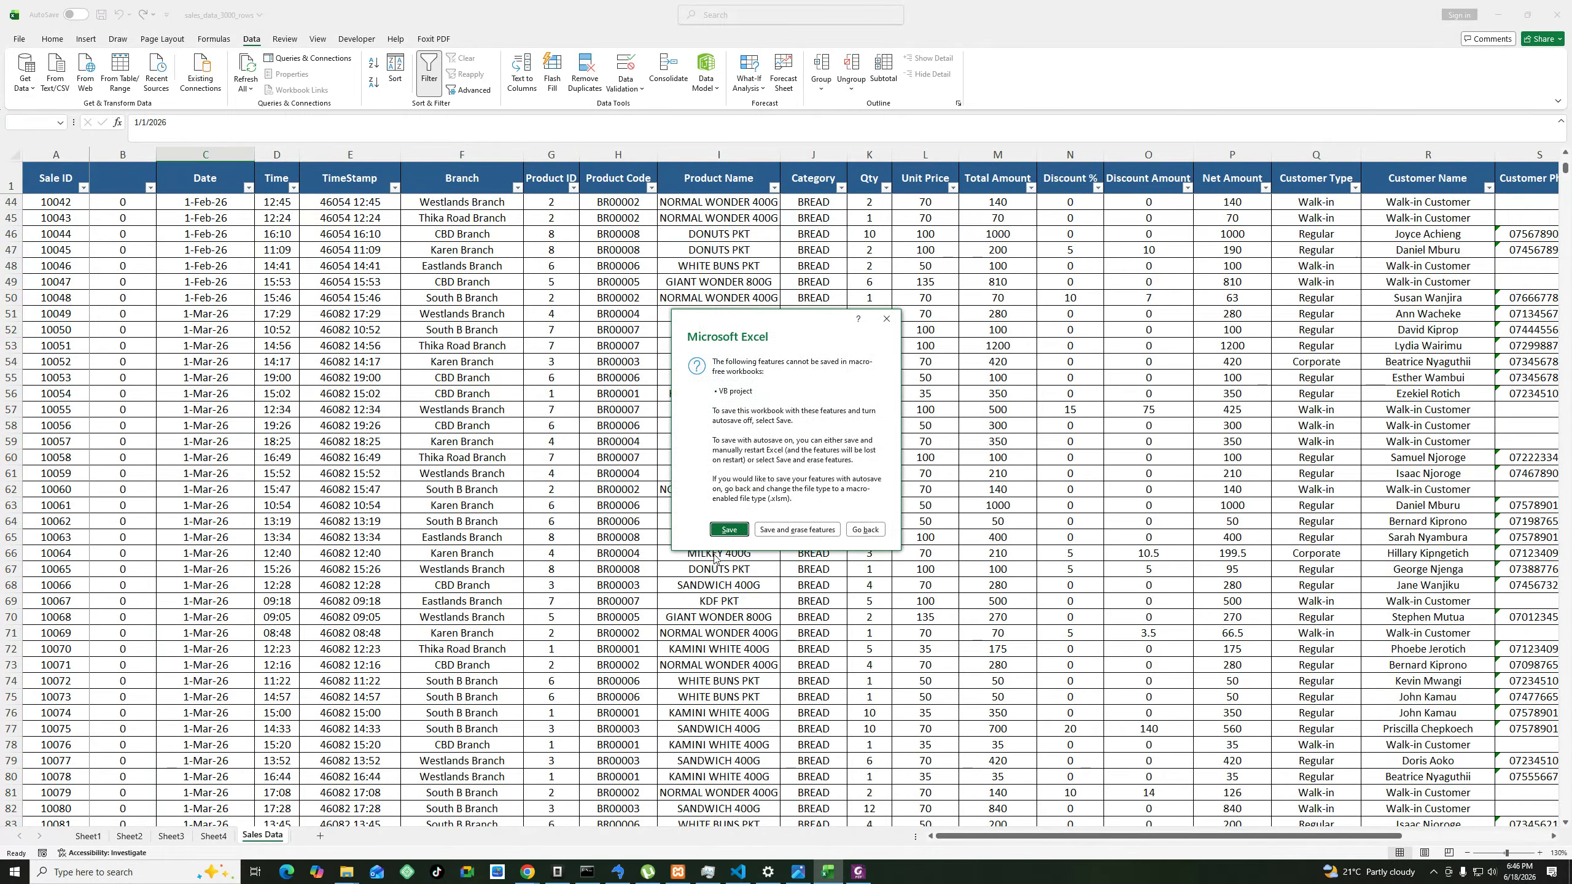
left_click(729, 529)
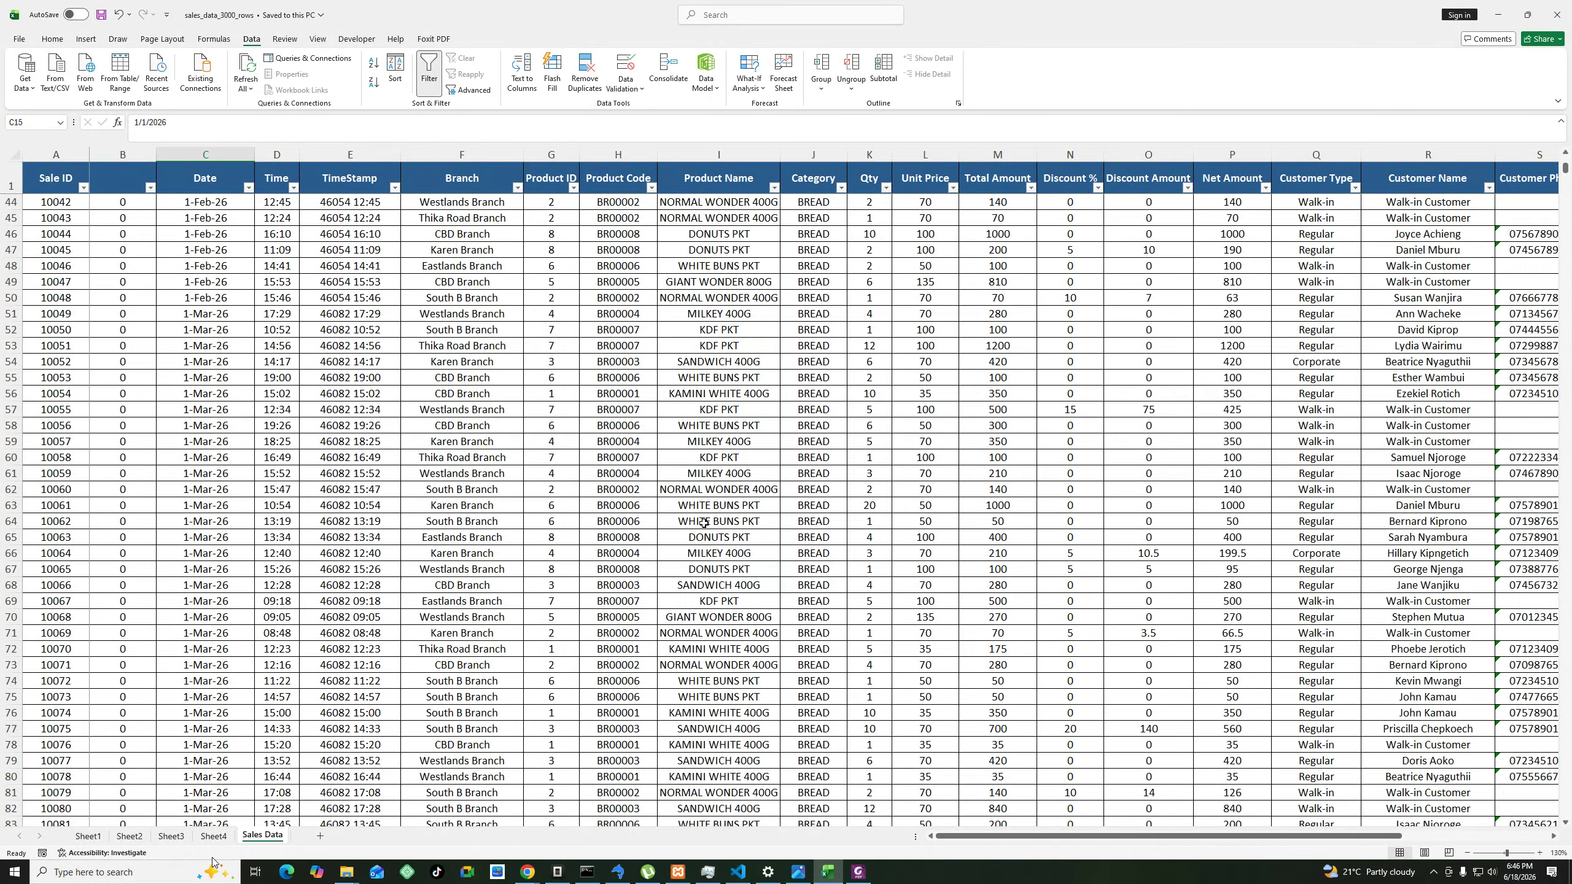
Refresh the date PivotTable on Sheet4 with the converted dates.
left_click(214, 837)
left_click(24, 232)
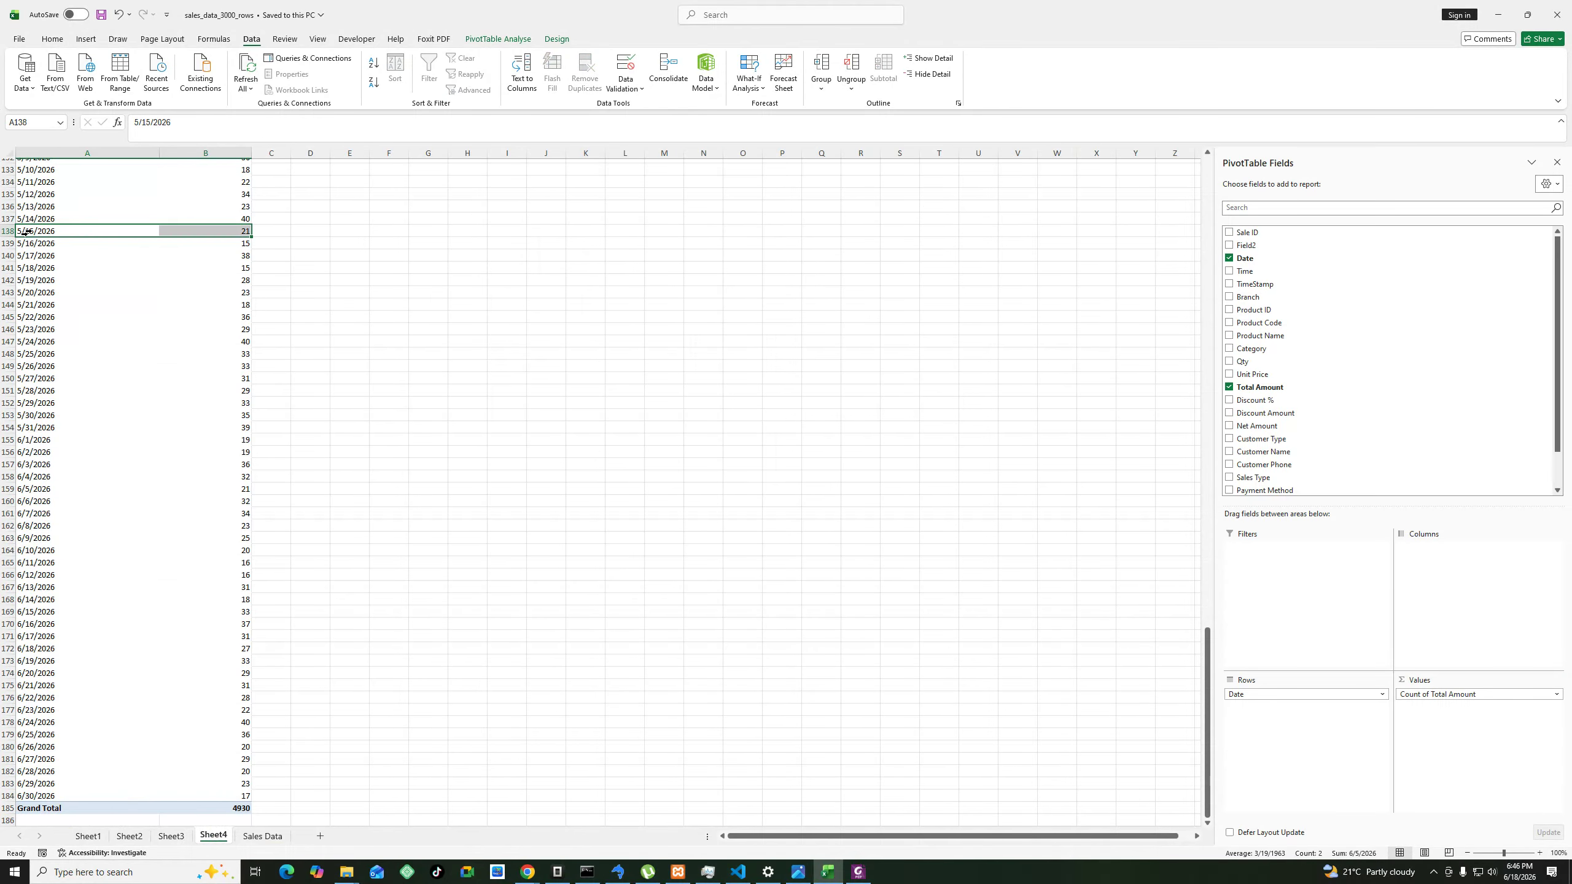
left_click(39, 233)
right_click(40, 234)
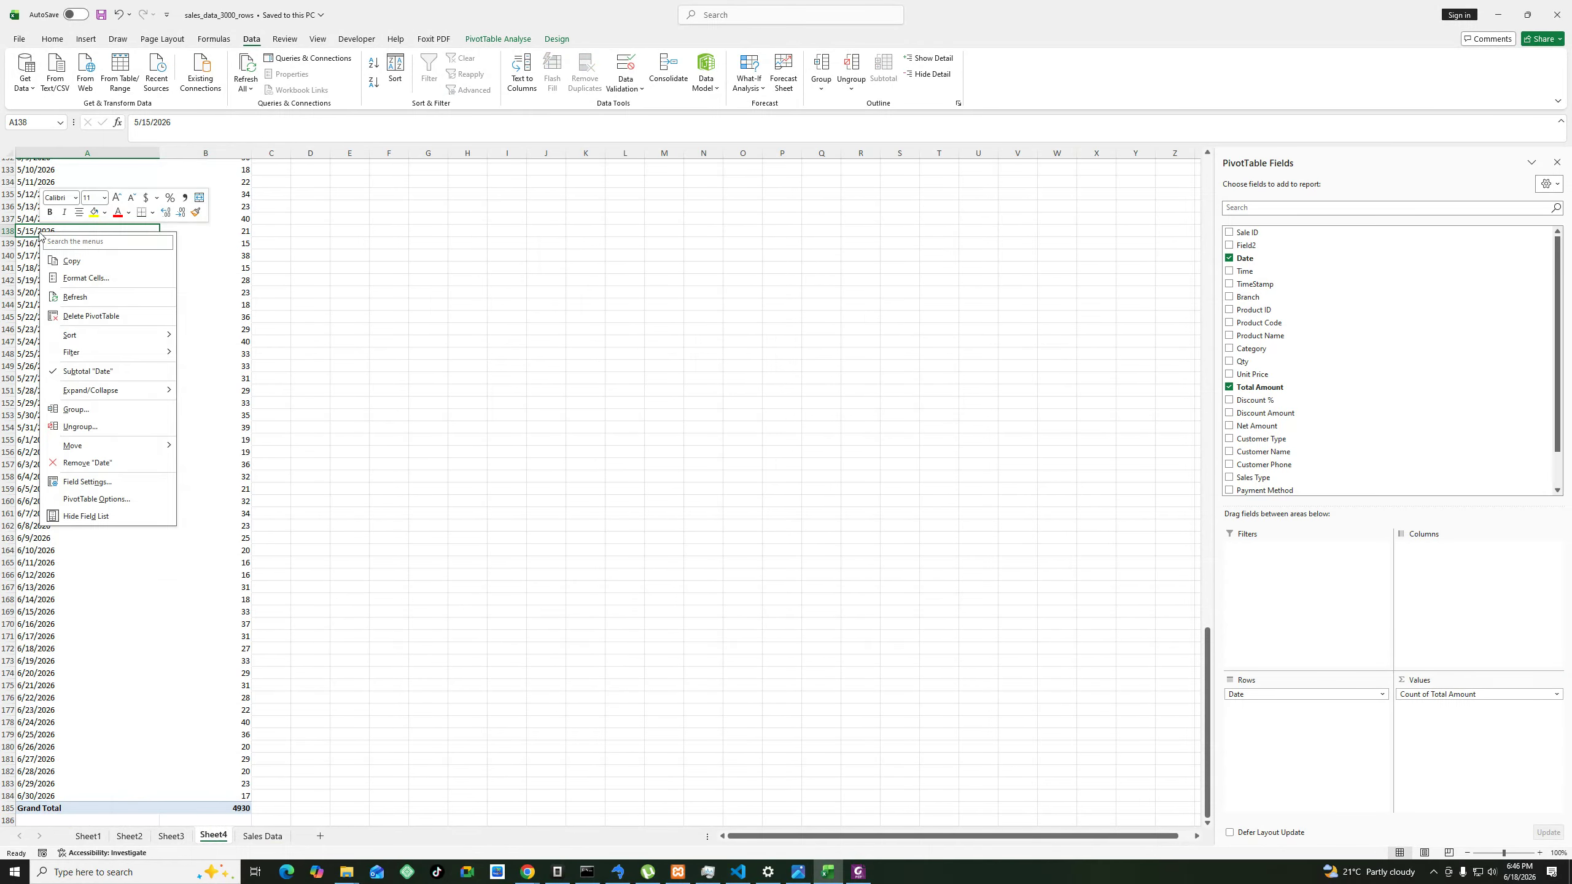
left_click(82, 298)
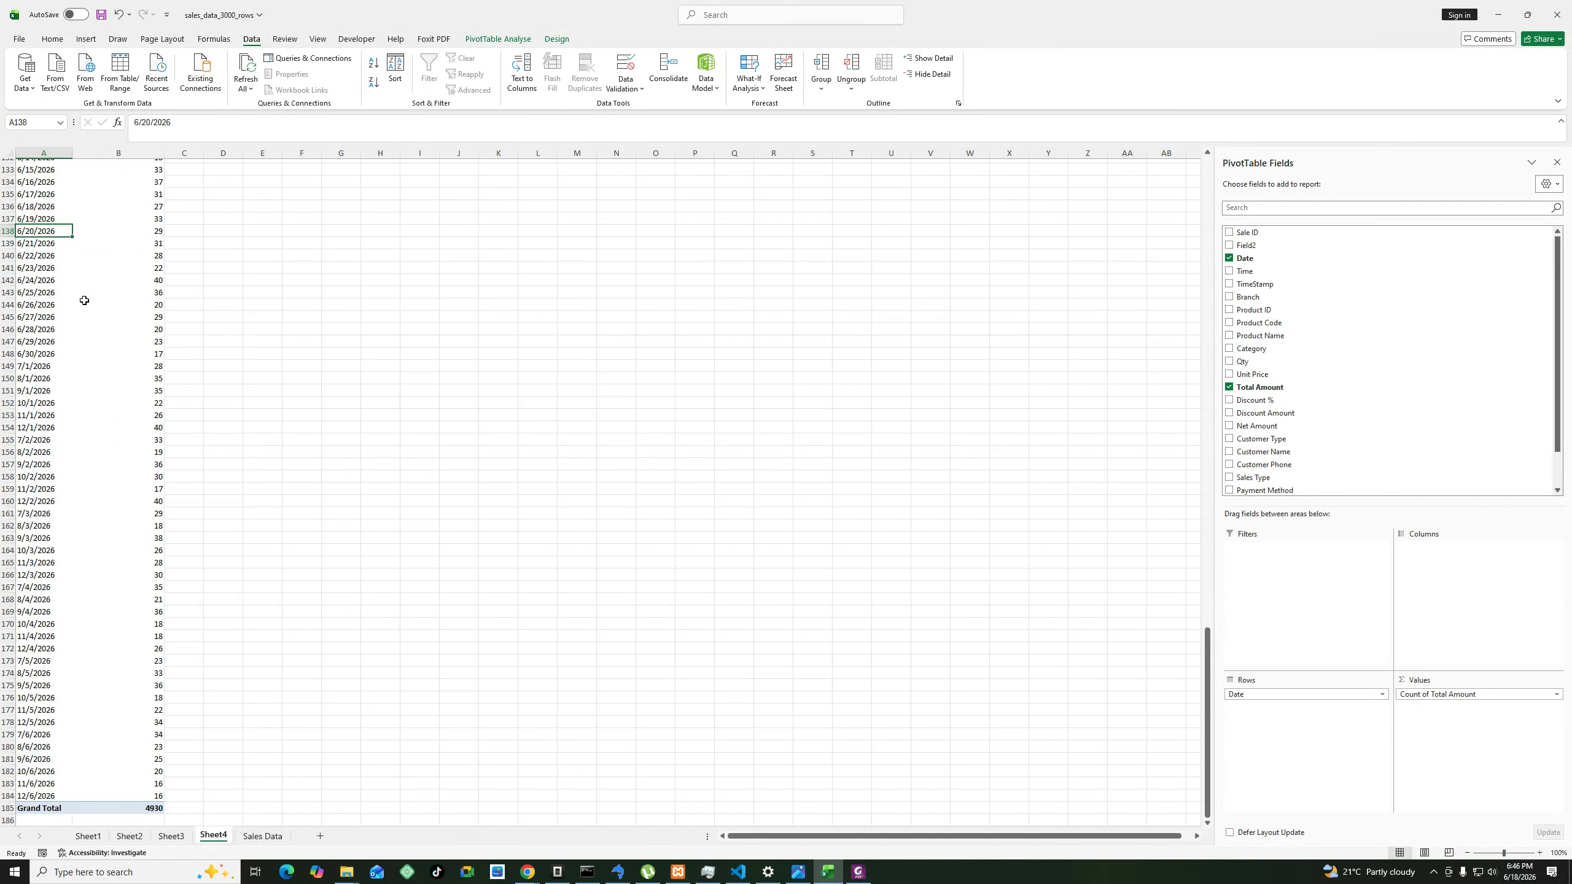
Check the refreshed row labels up to the first date, and view the grouping options from the 1/2/2026 label without applying them.
scroll(192, 390, "up", 9)
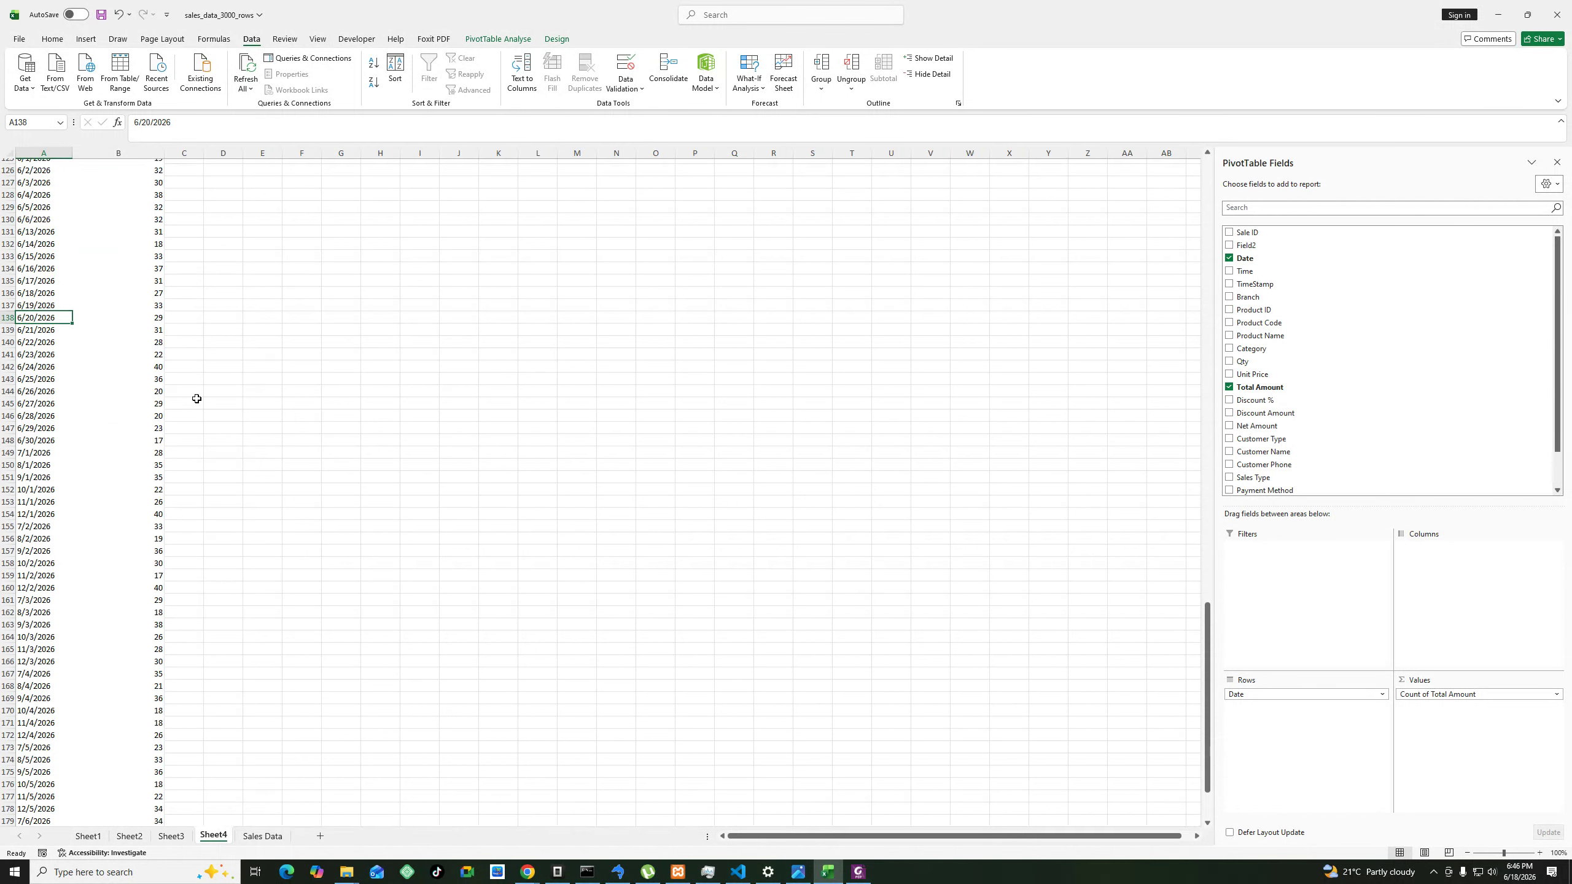
left_click_drag(1207, 618, 1206, 248)
left_click(38, 215)
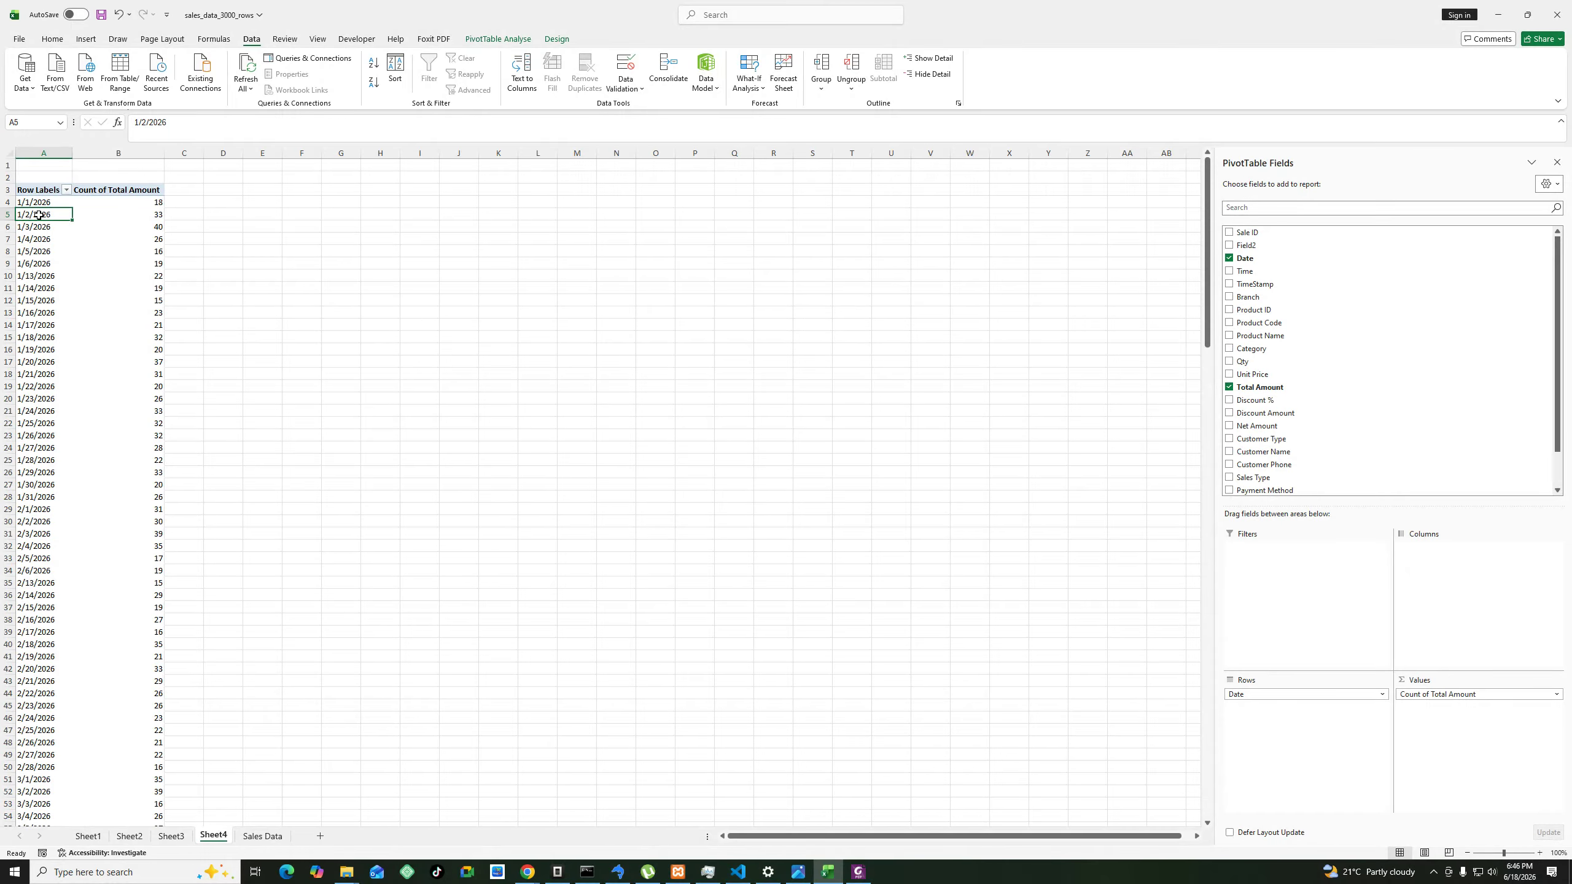
right_click(39, 215)
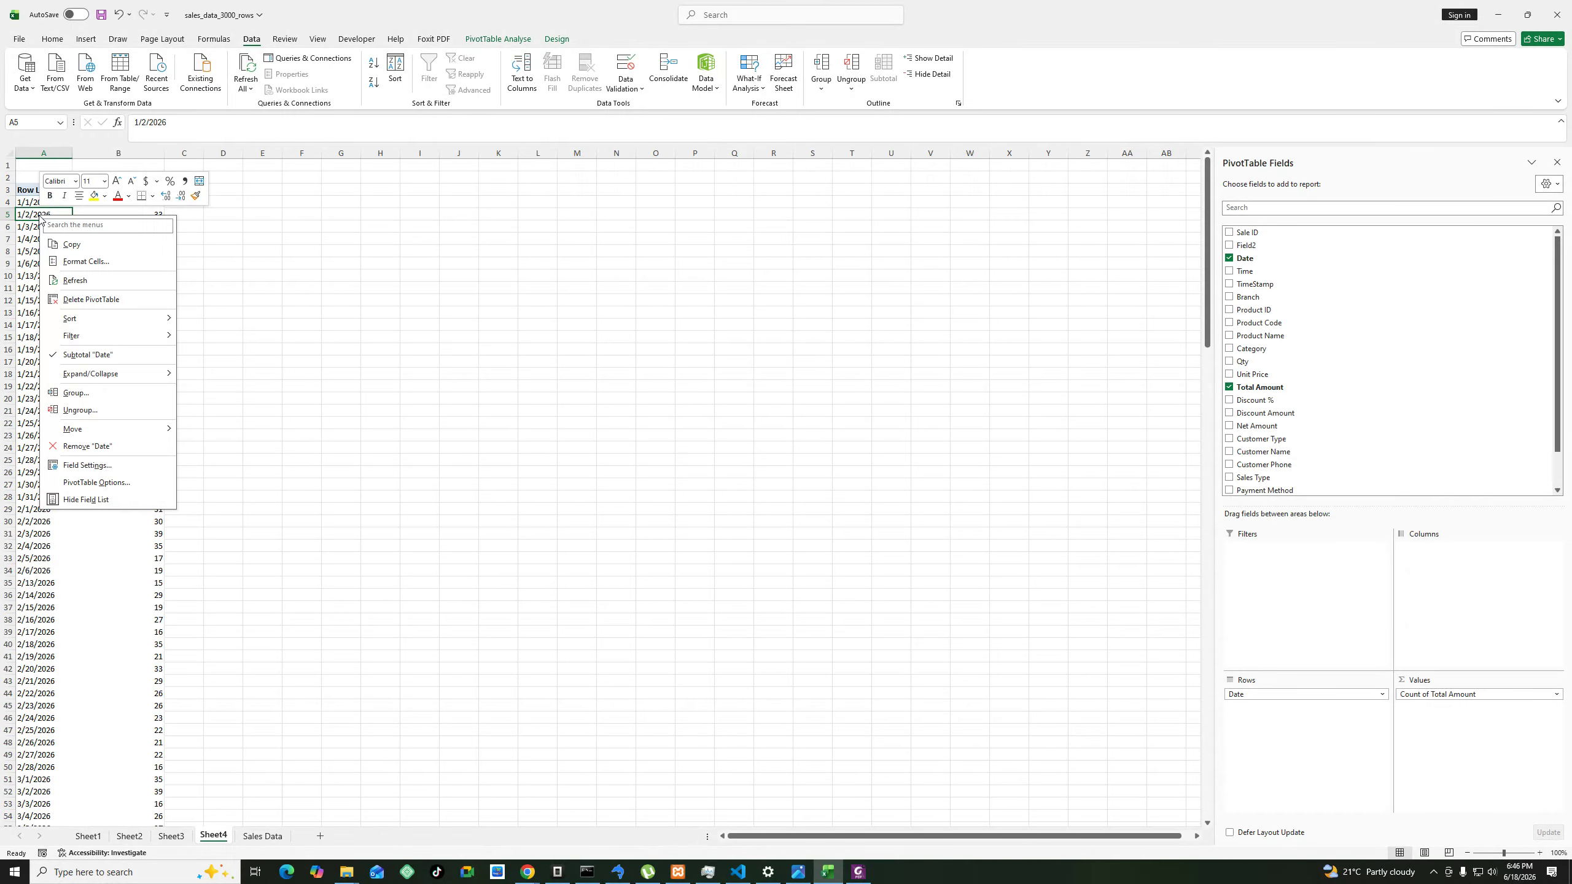
left_click(79, 392)
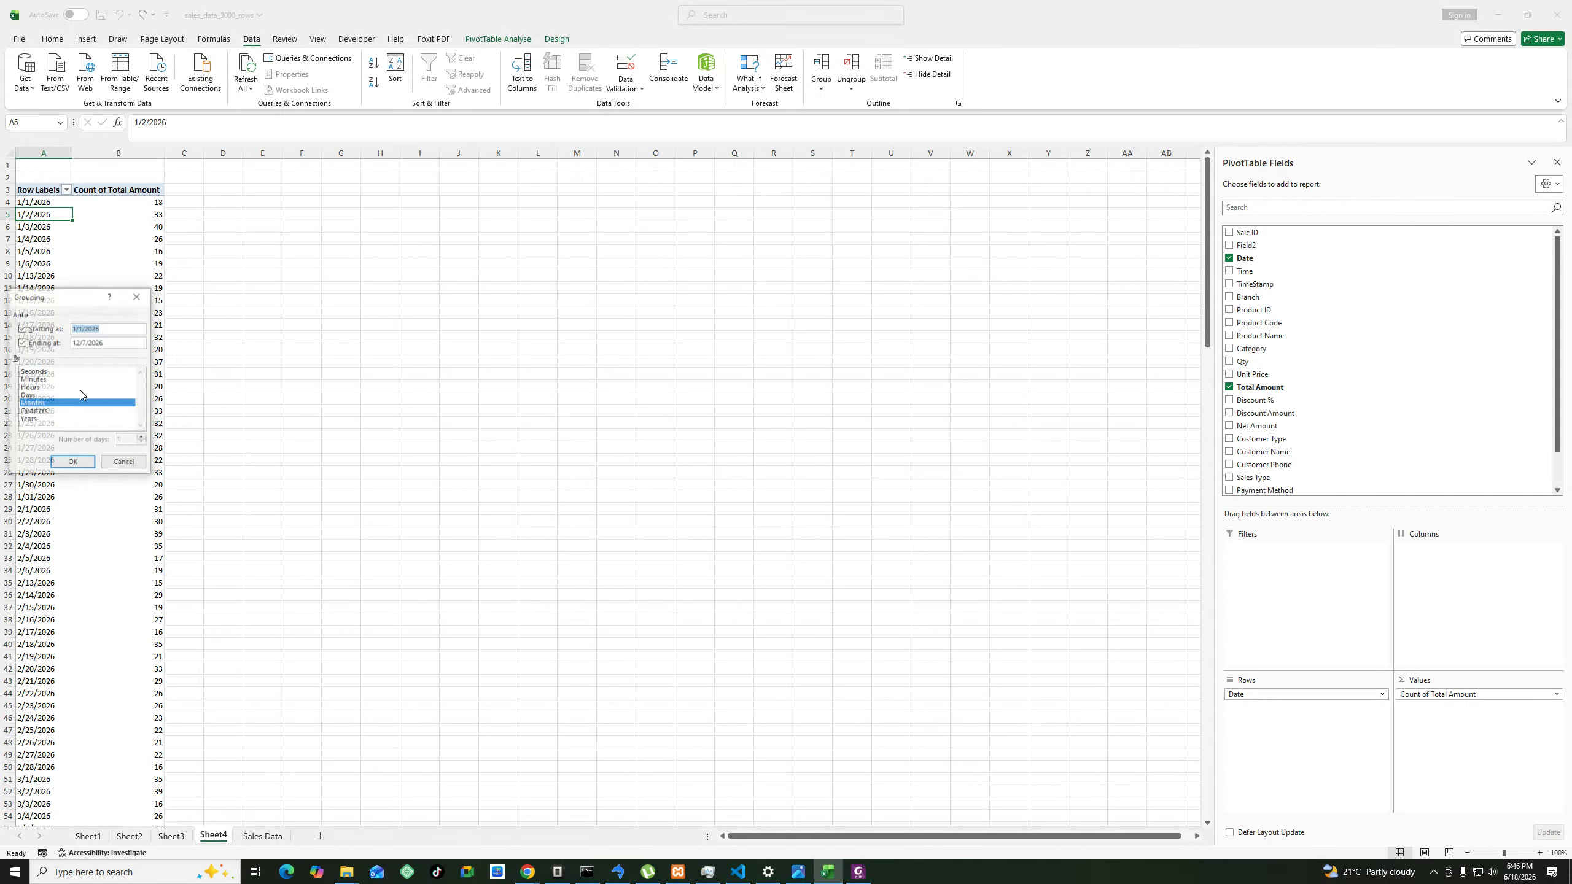
left_click(137, 296)
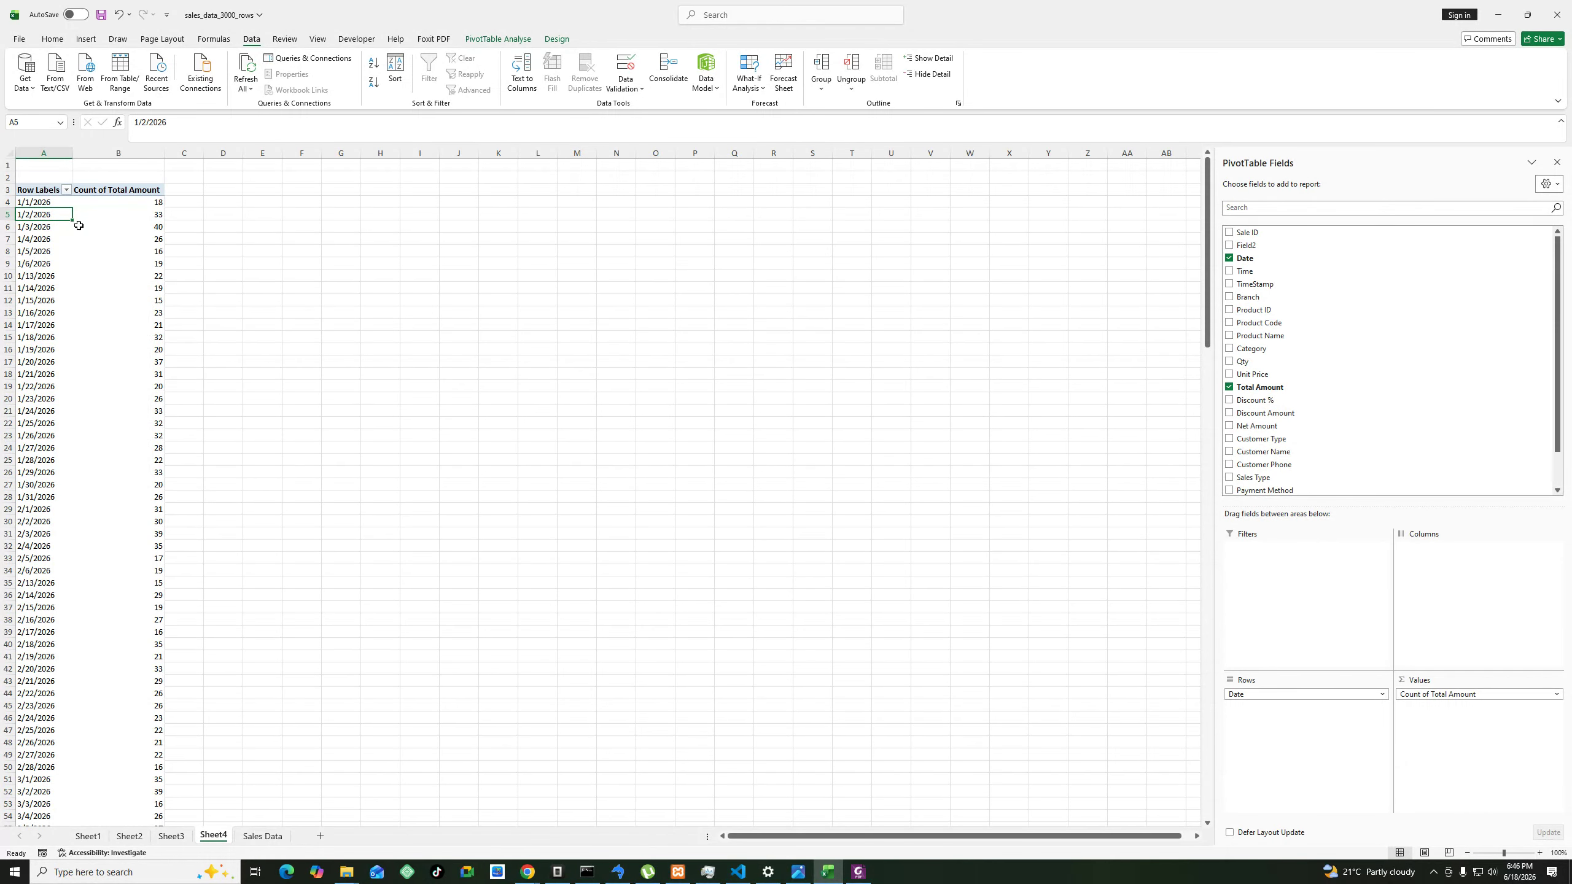
Group the date row labels of the Sheet4 PivotTable by Months only.
left_click(38, 198)
right_click(39, 200)
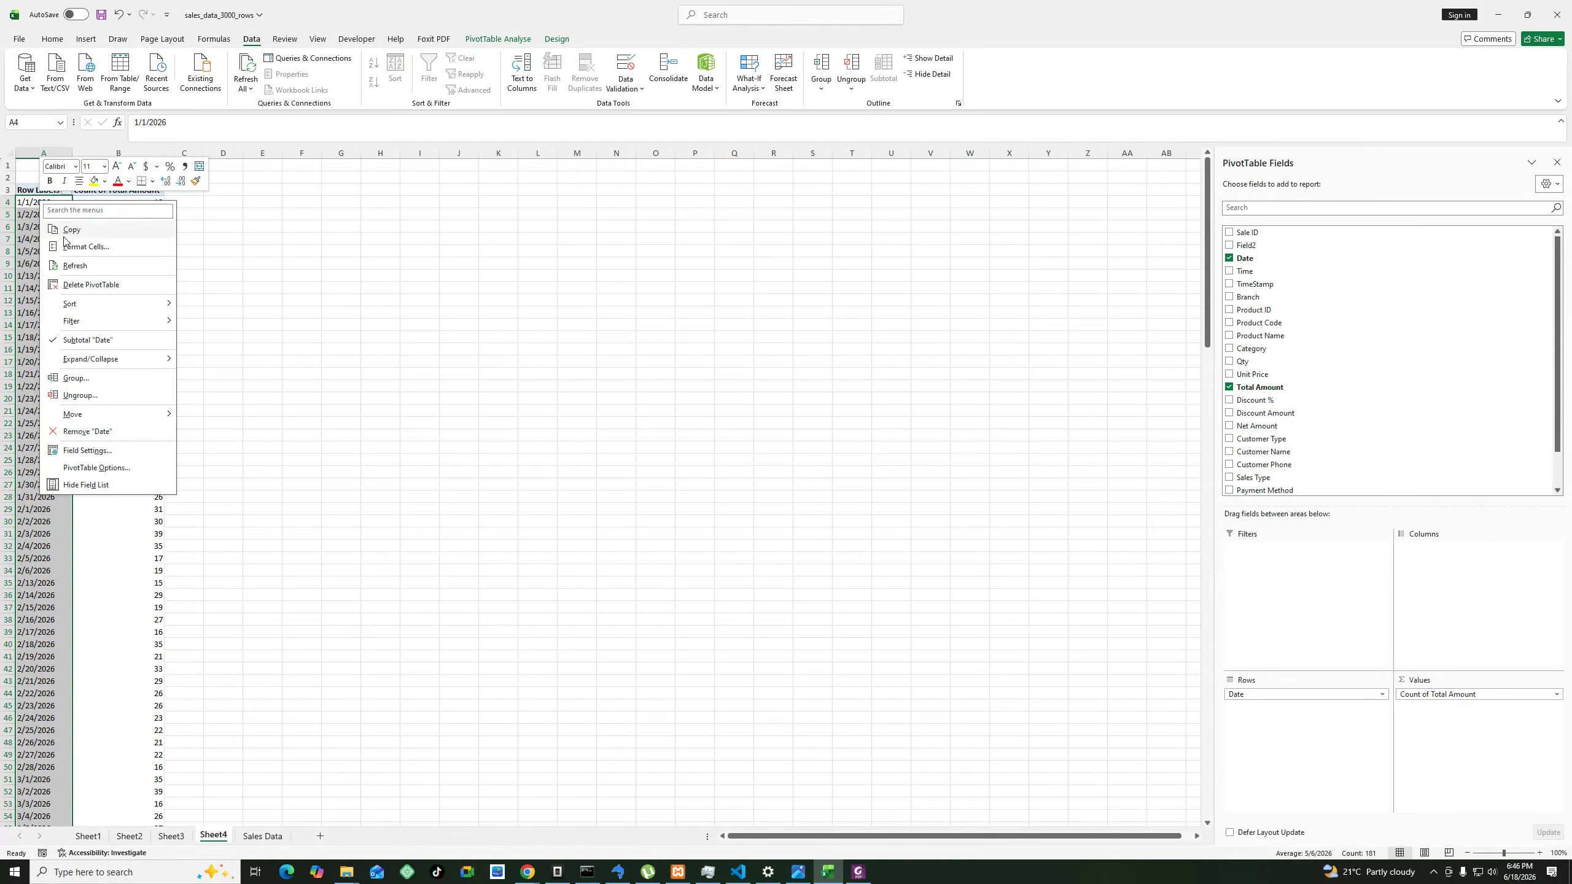
left_click(37, 204)
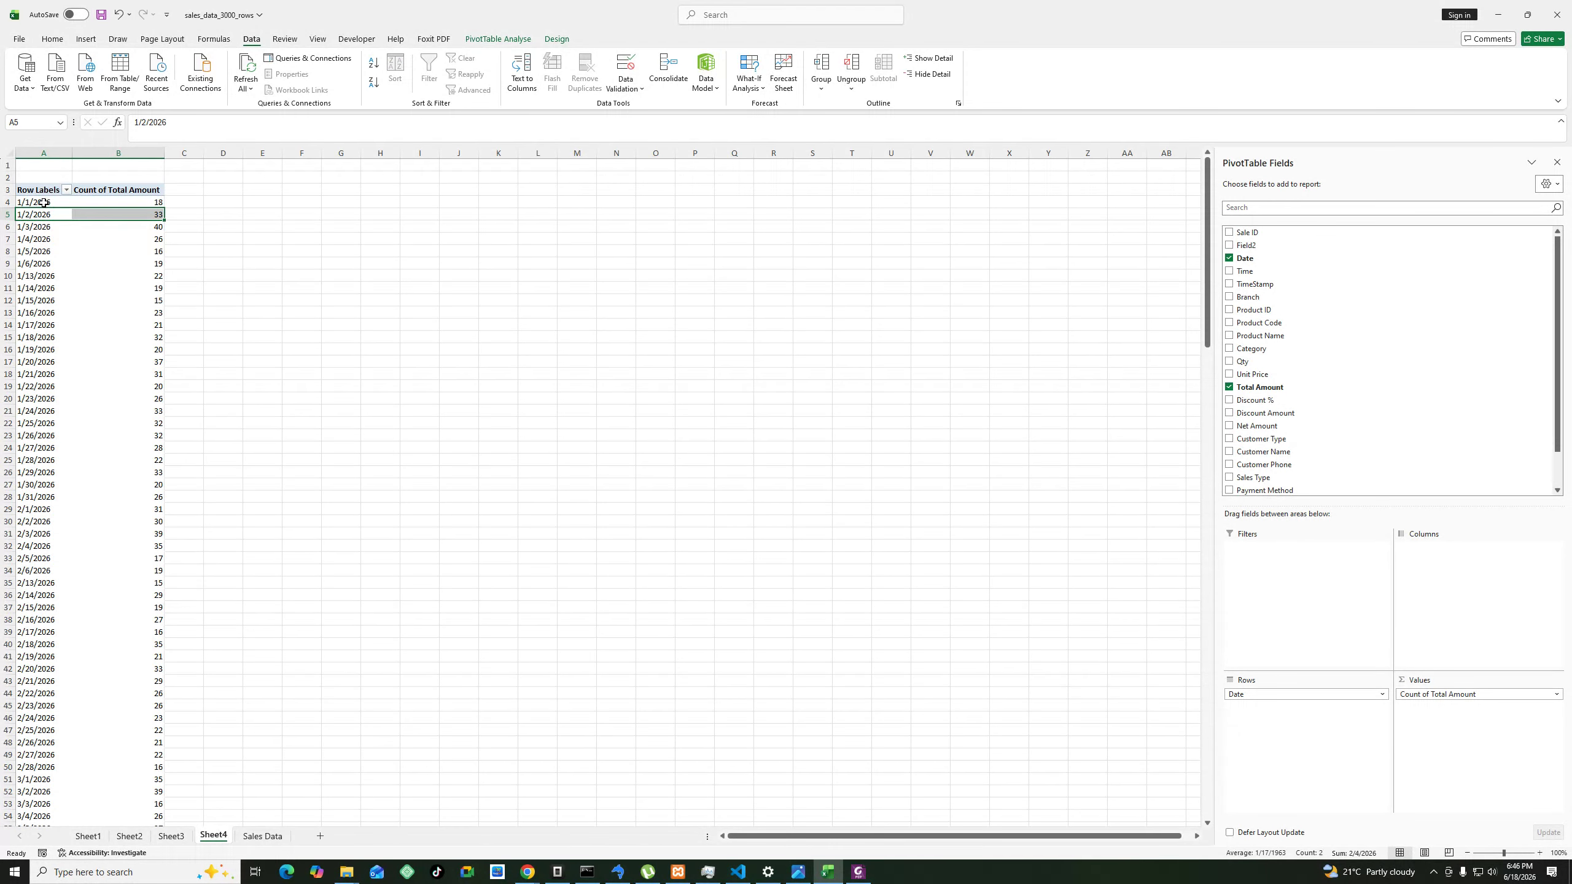
left_click(43, 203)
right_click(44, 202)
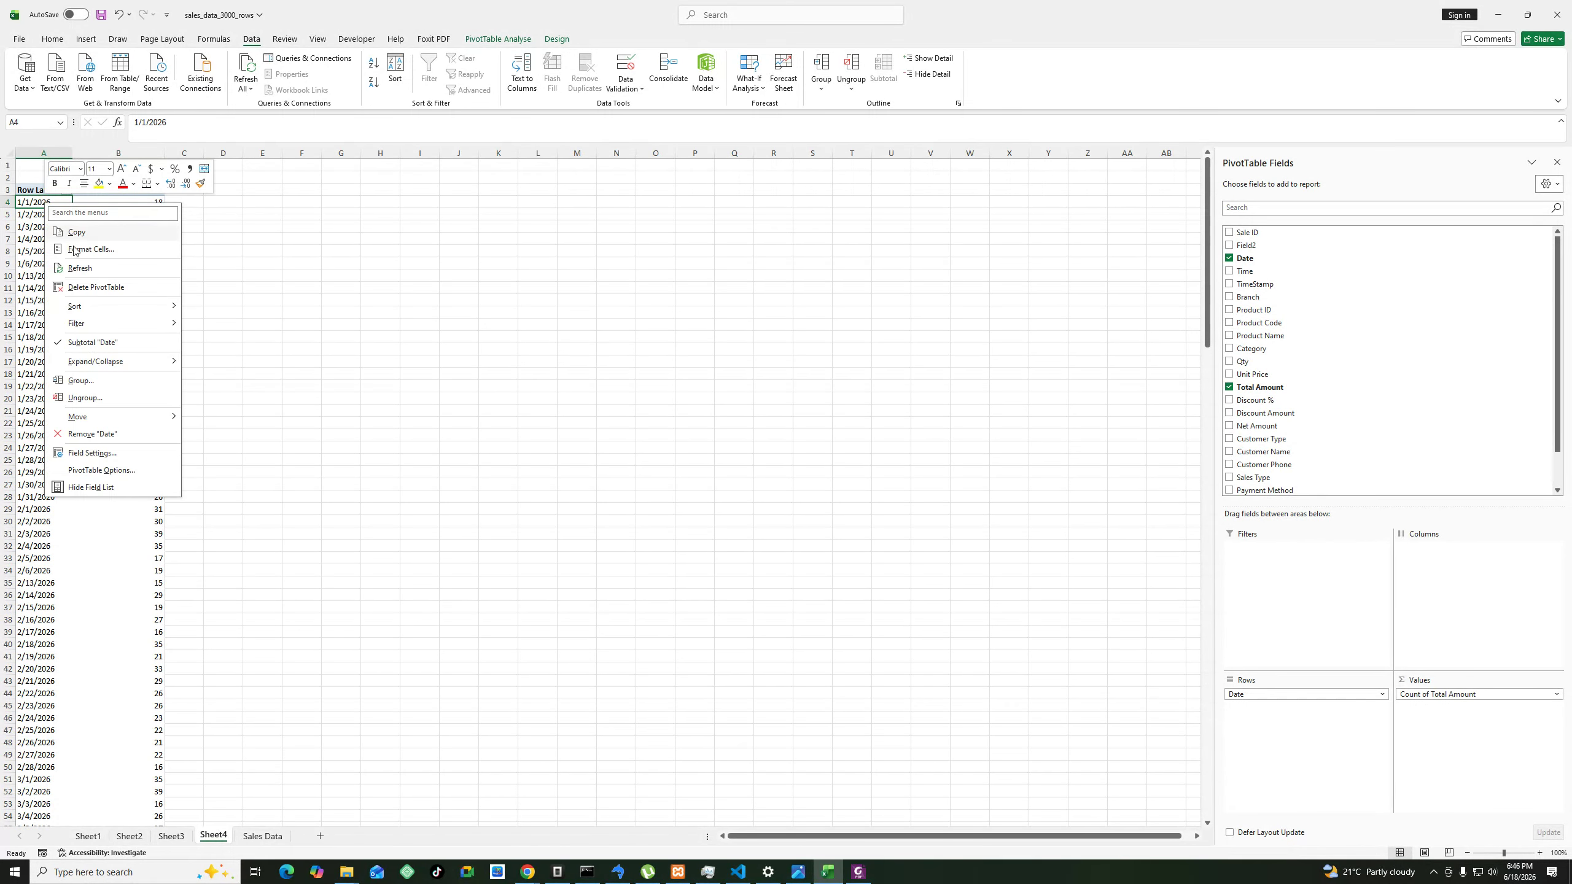
left_click(79, 380)
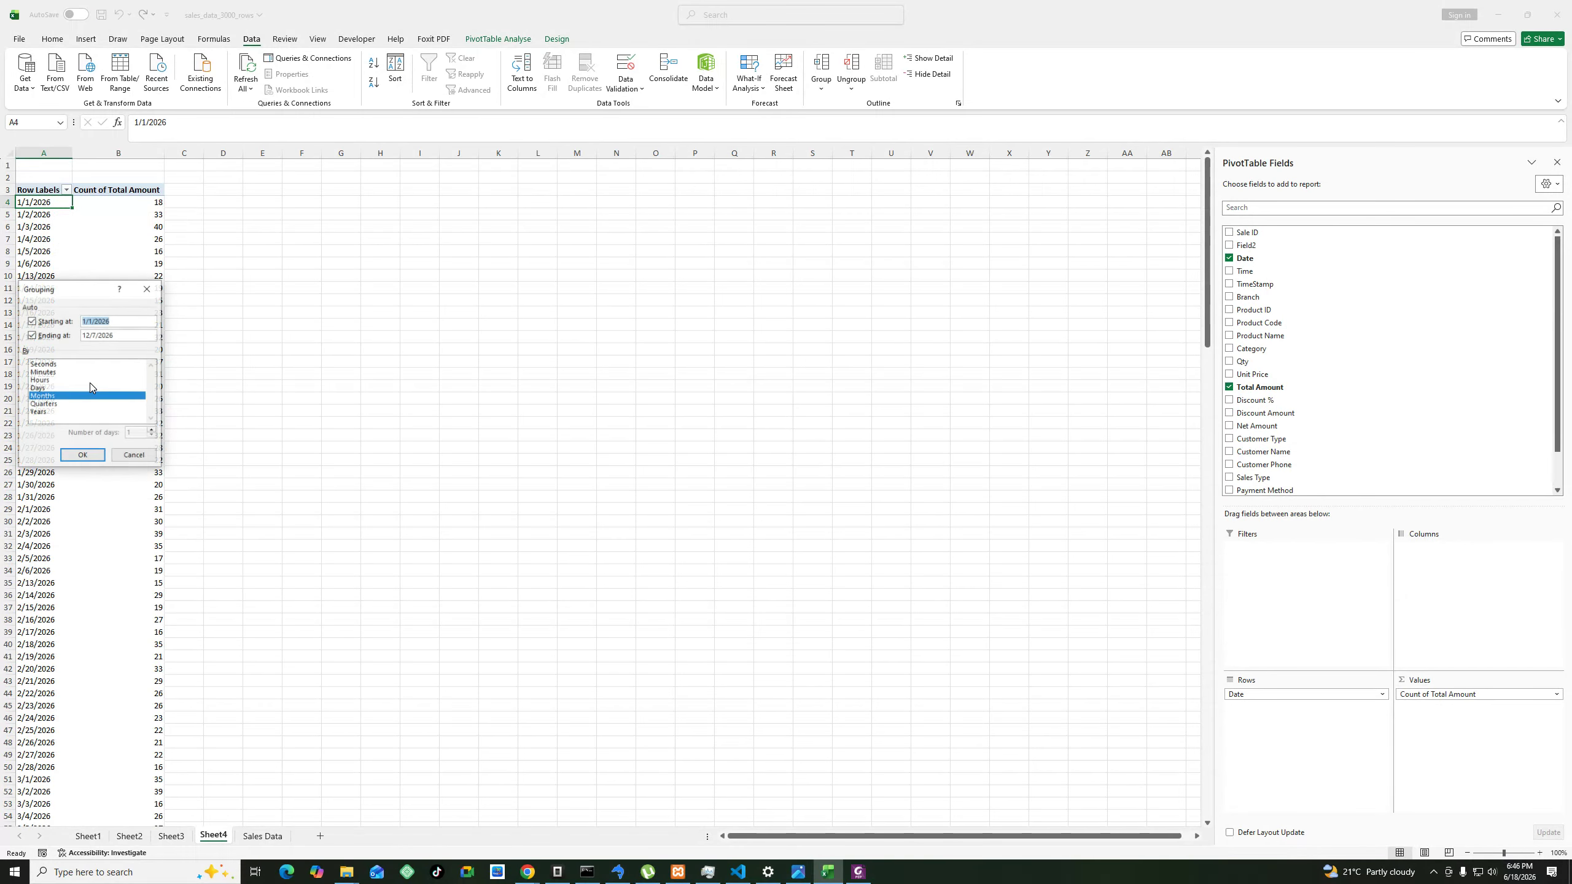
left_click_drag(81, 288, 310, 289)
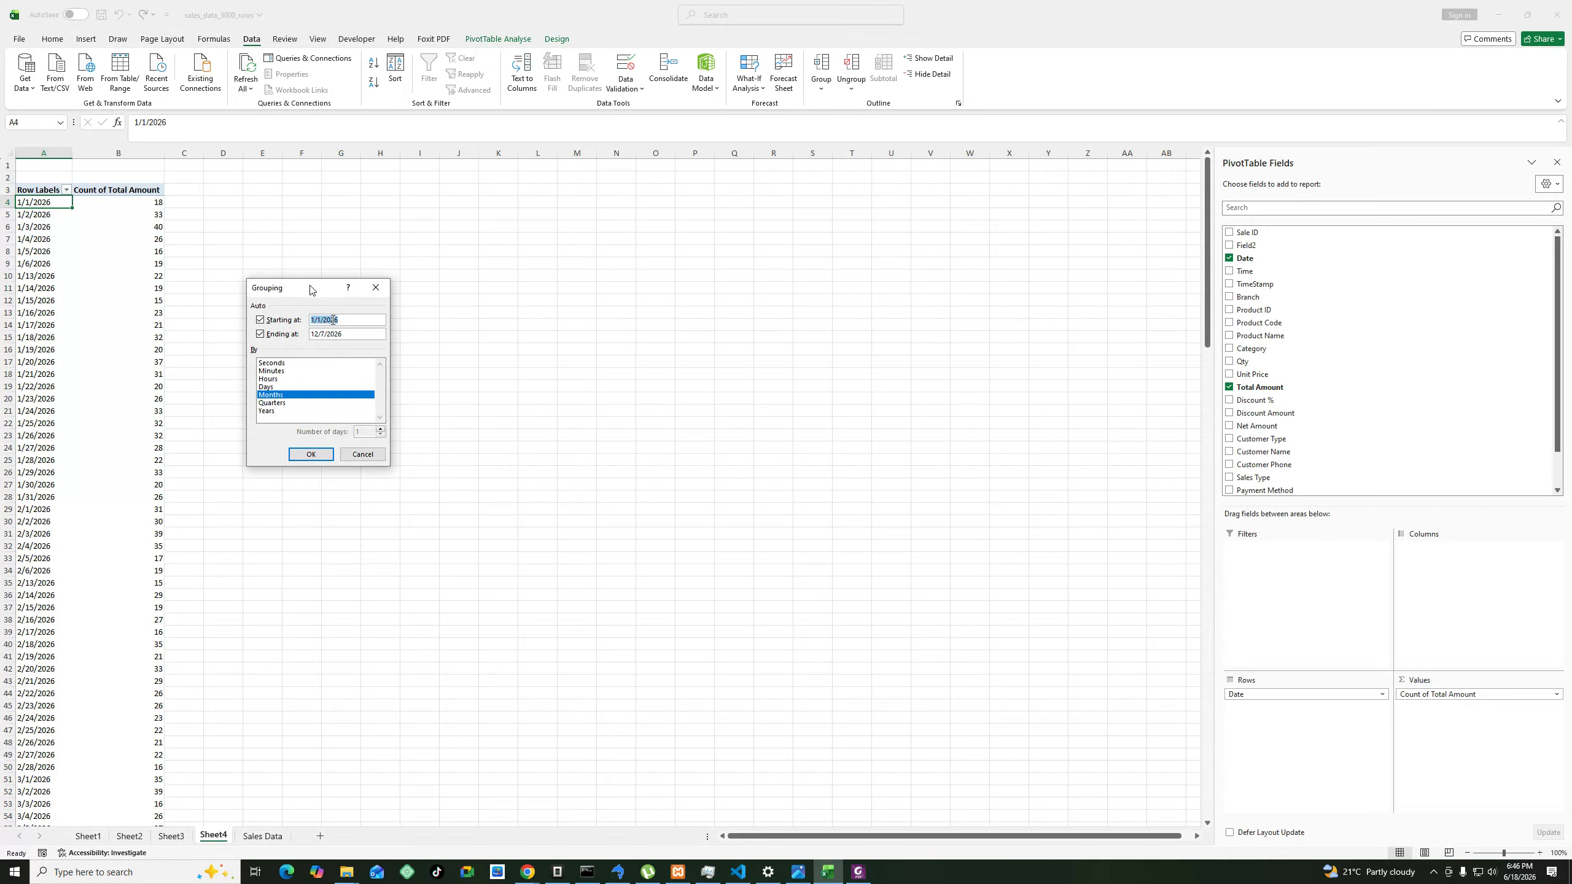
left_click(267, 386)
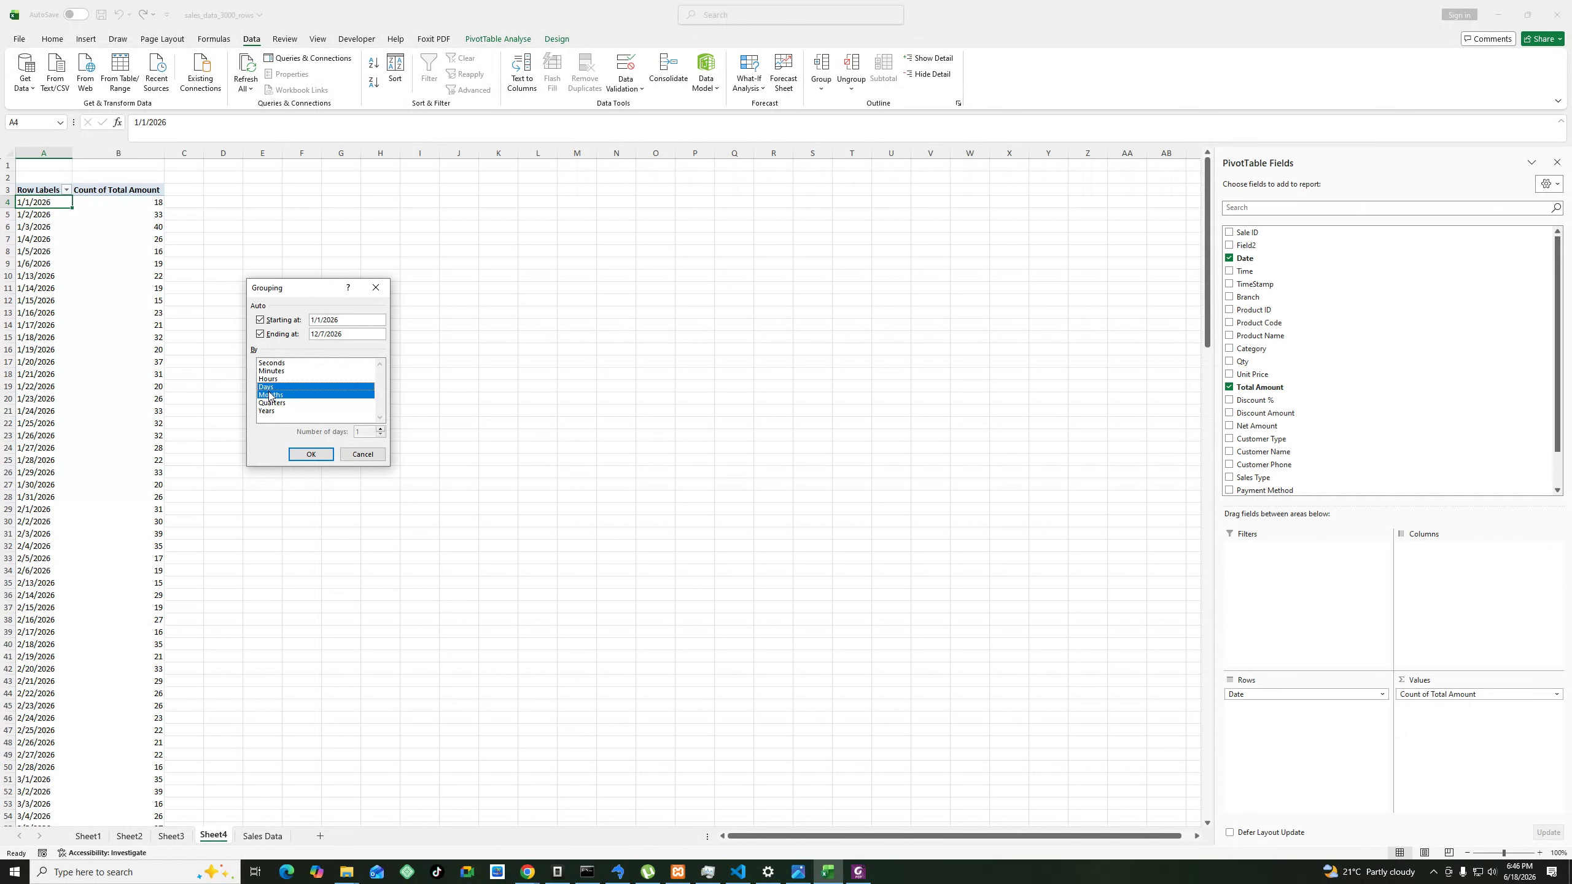
left_click(270, 388)
left_click(271, 386)
left_click(272, 379)
left_click(272, 380)
left_click(272, 380)
left_click(273, 386)
left_click(271, 380)
left_click(283, 395)
left_click(282, 395)
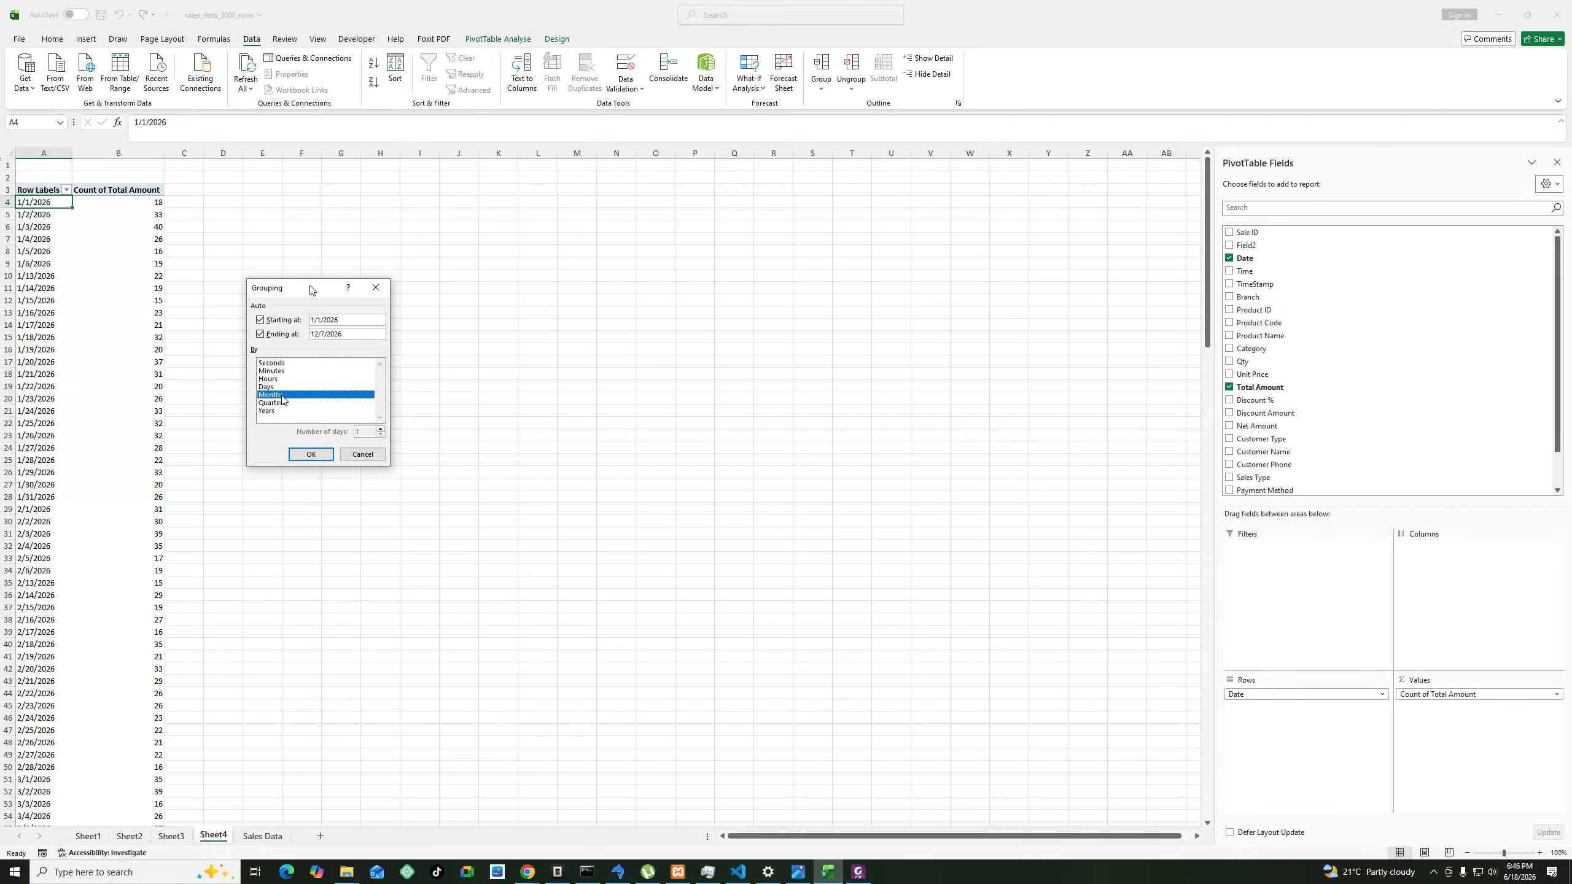
left_click(317, 455)
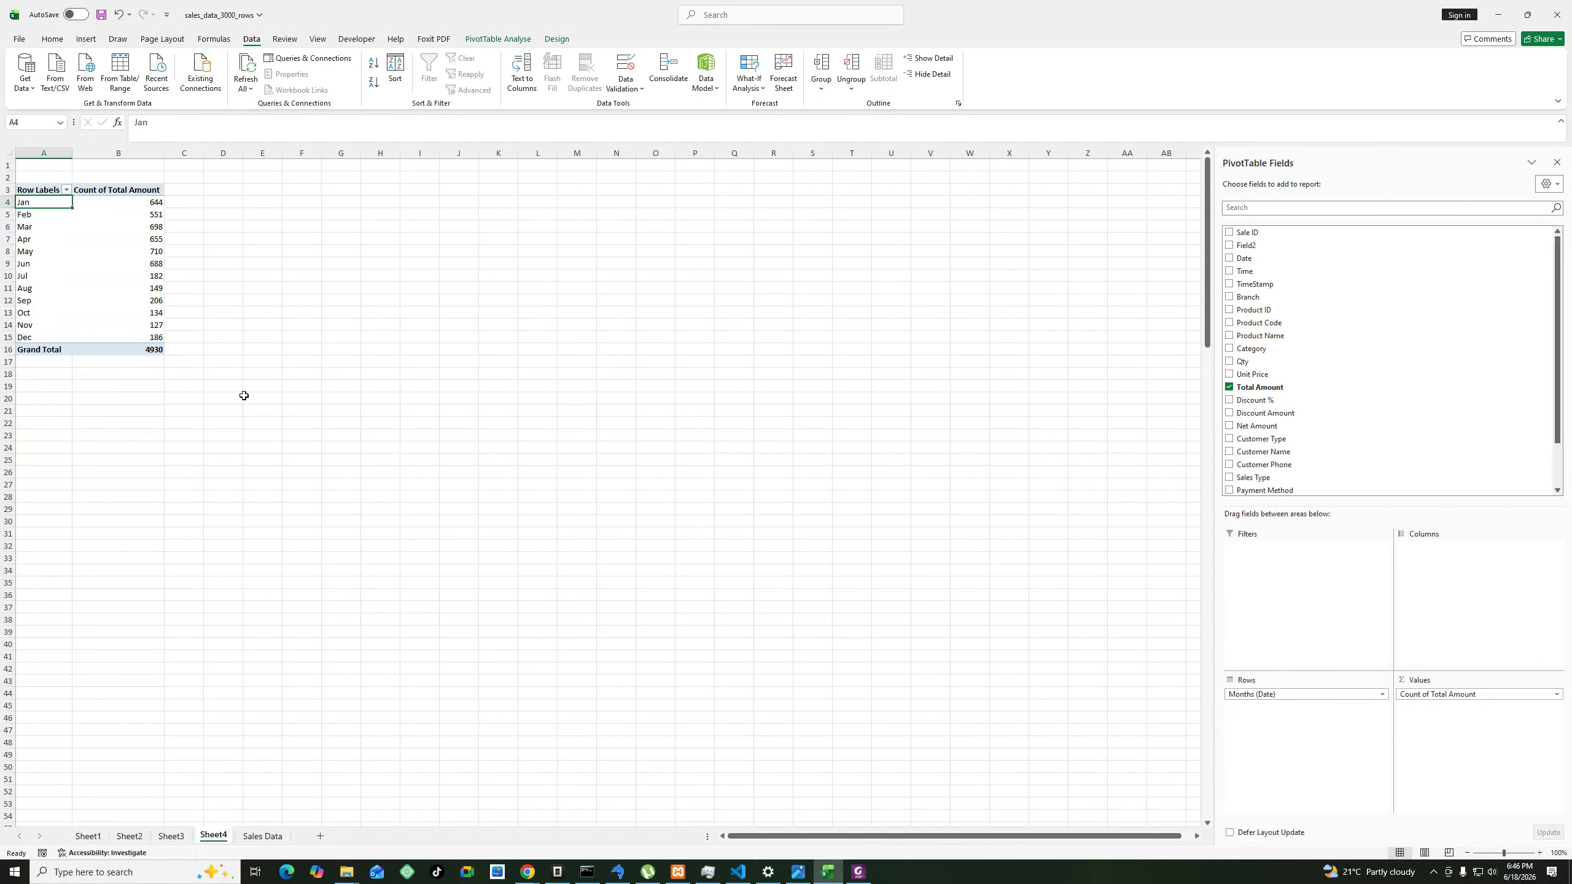
Add Total Amount a second time to the monthly PivotTable's values and summarize that copy by Sum.
left_click_drag(61, 205, 139, 346)
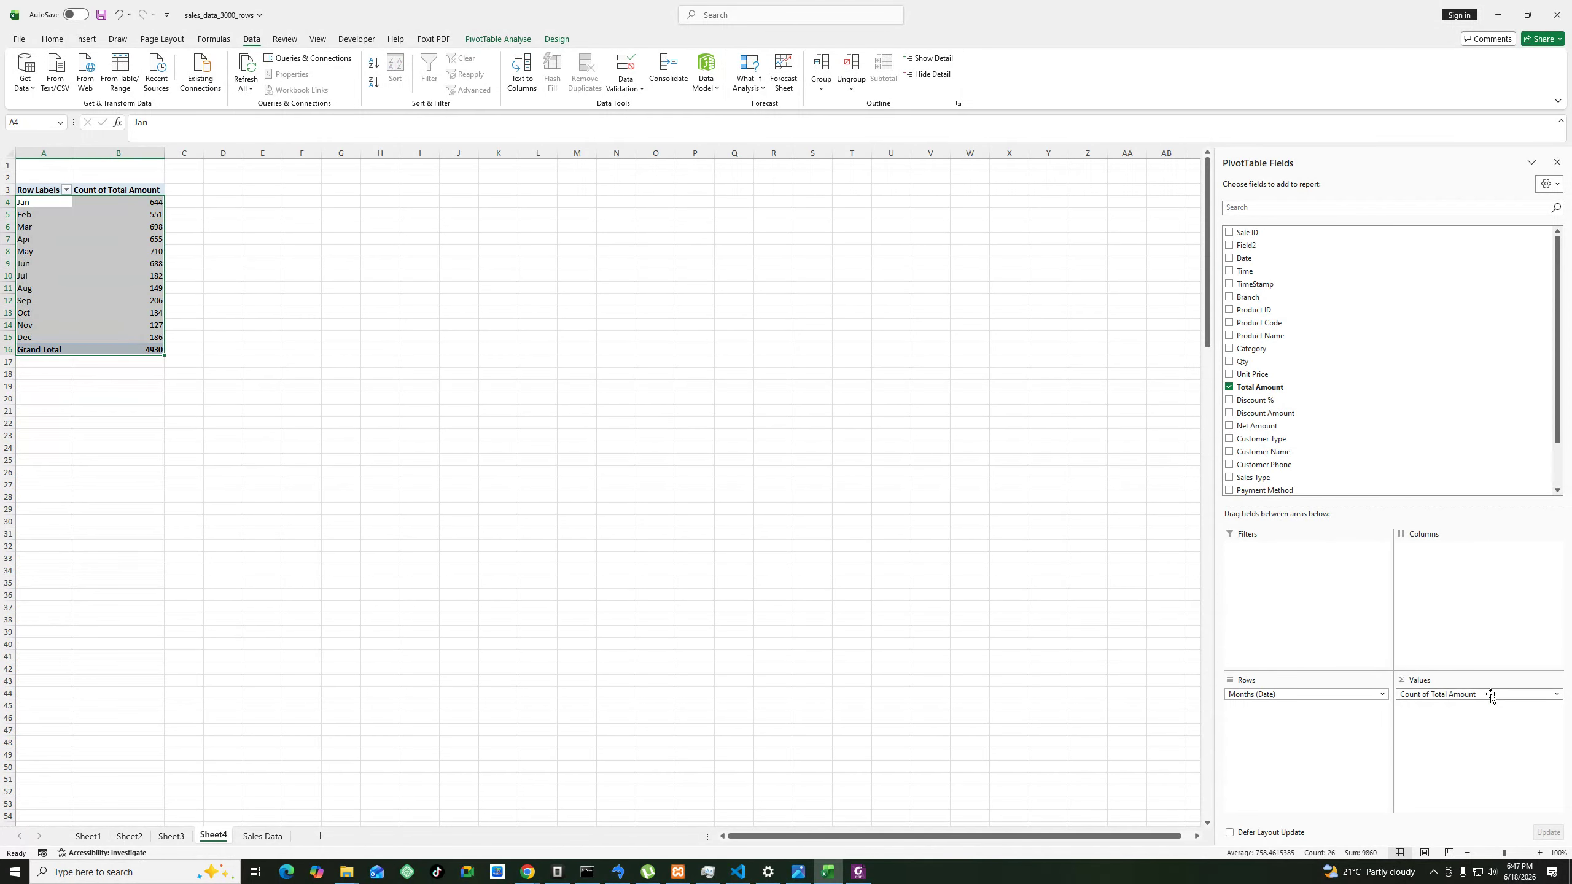
left_click_drag(1260, 387, 1478, 732)
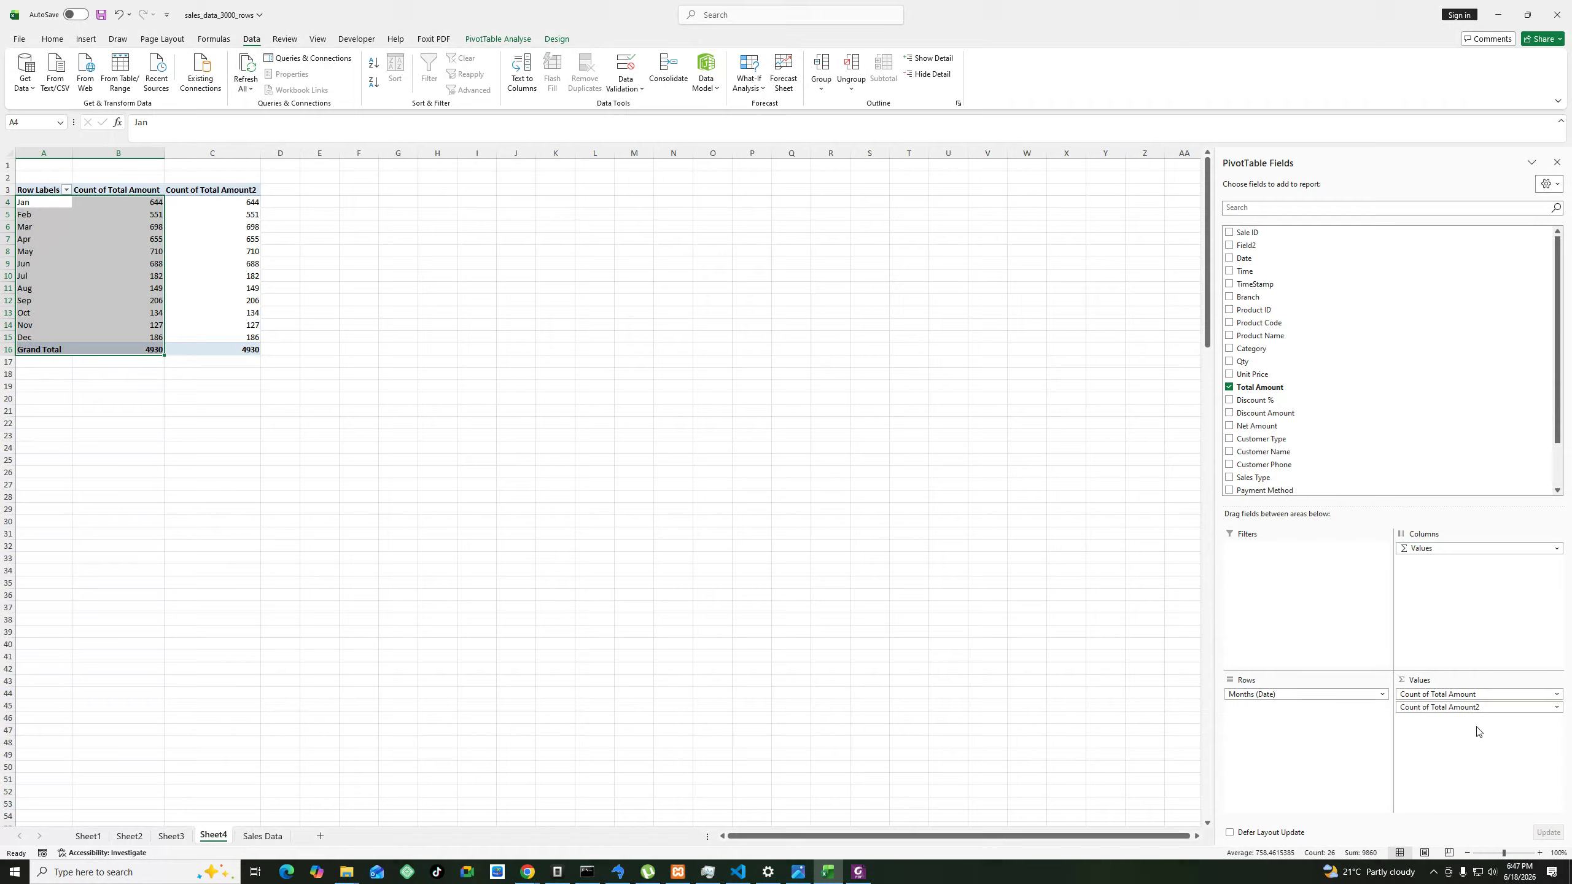
left_click(1509, 707)
left_click(1451, 851)
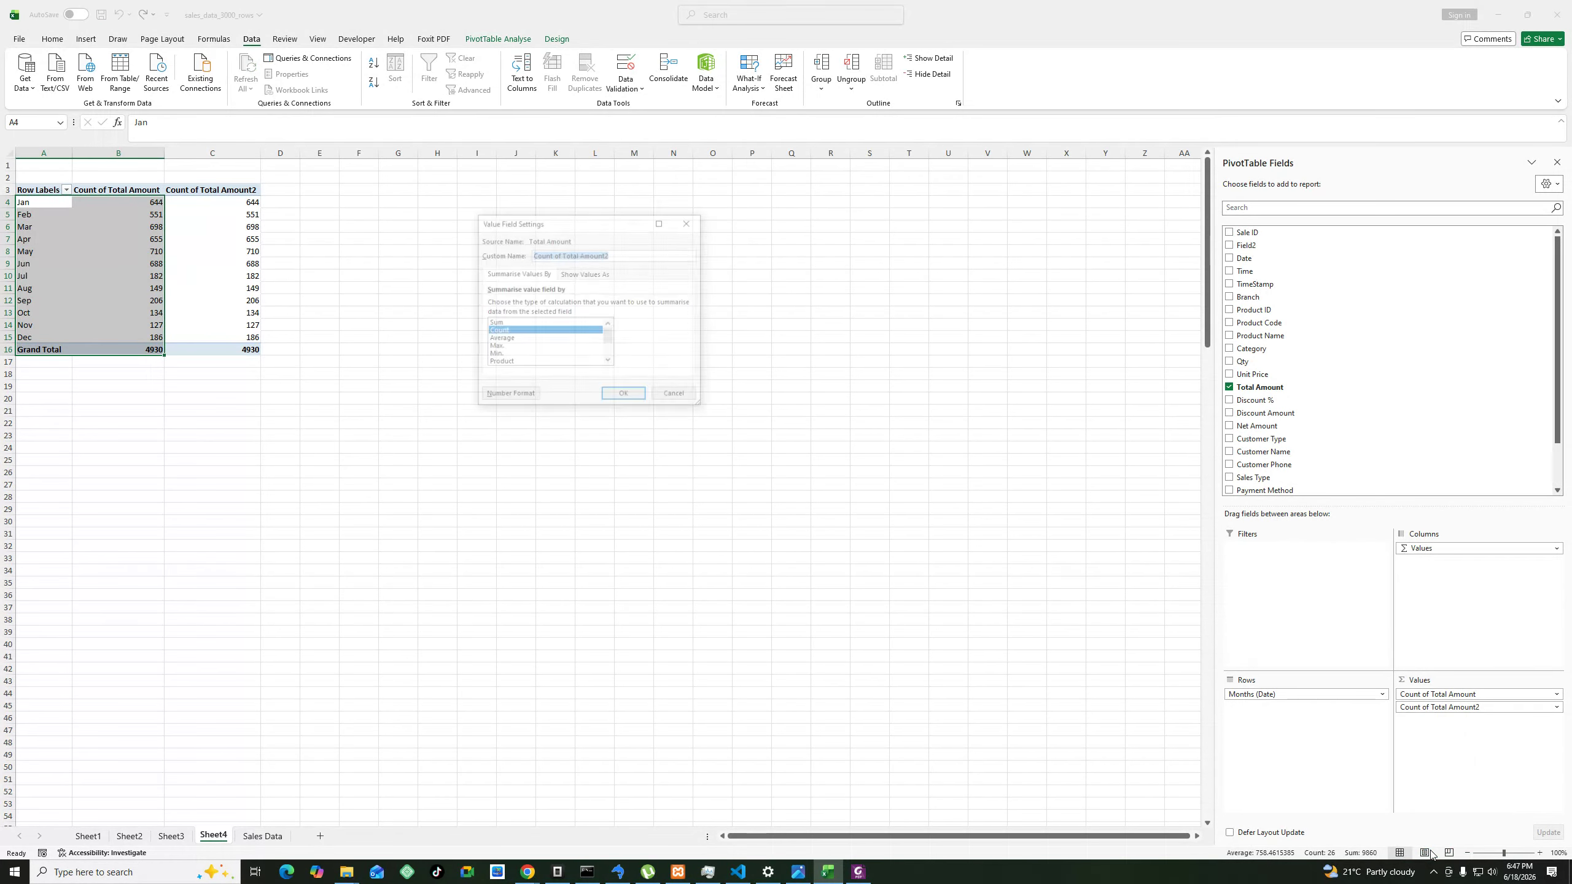
left_click(496, 323)
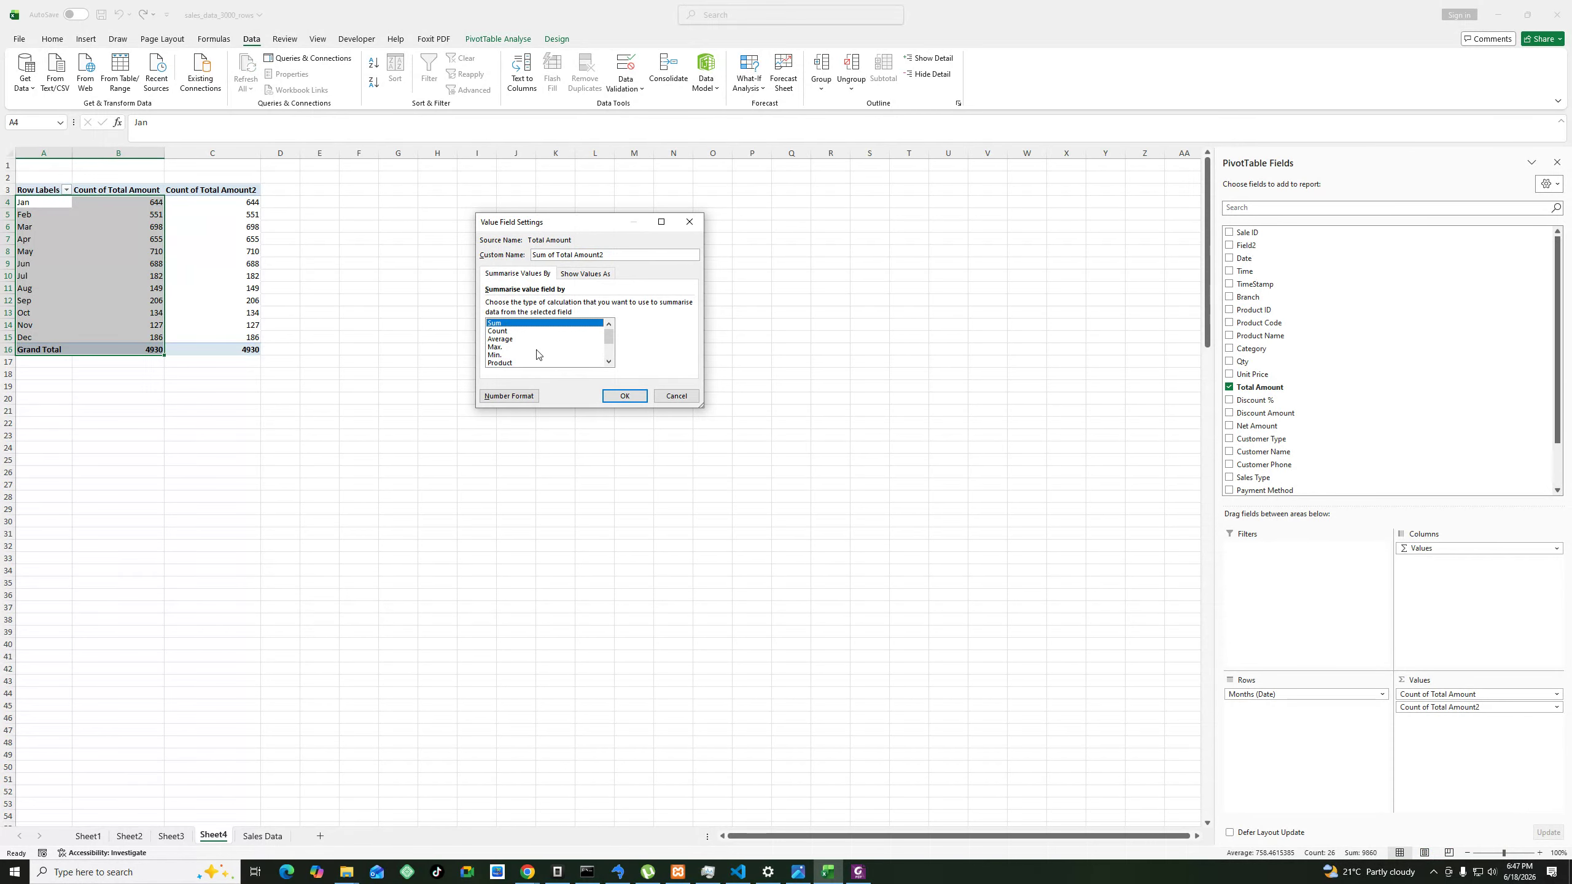
left_click(624, 395)
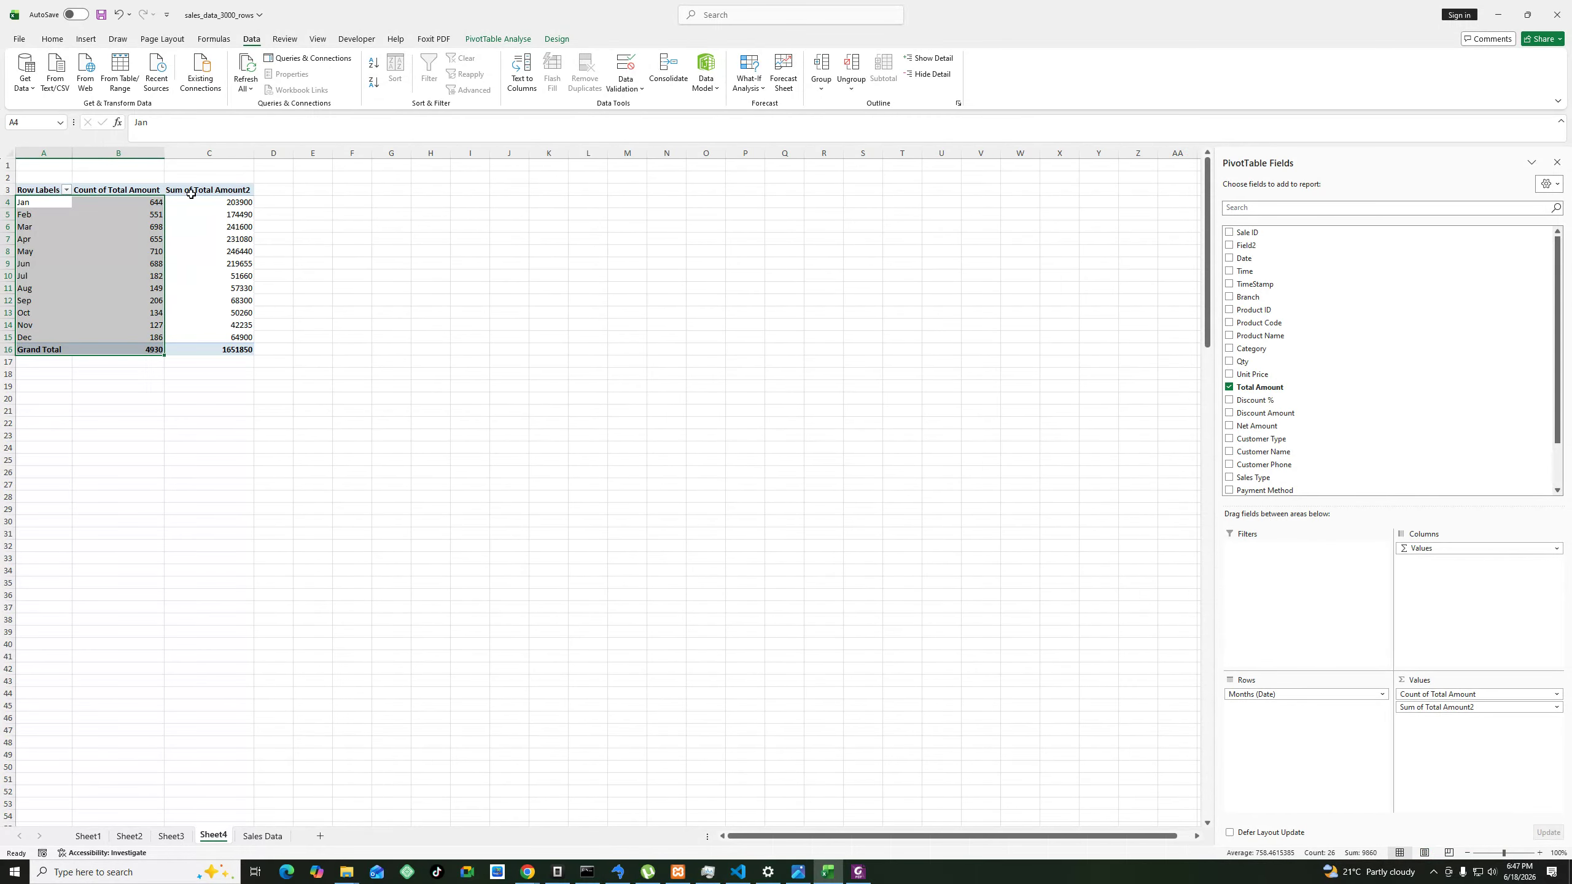
Apply the comma number style to the monthly count and sum values, including the Grand Total row.
left_click_drag(150, 201, 246, 353)
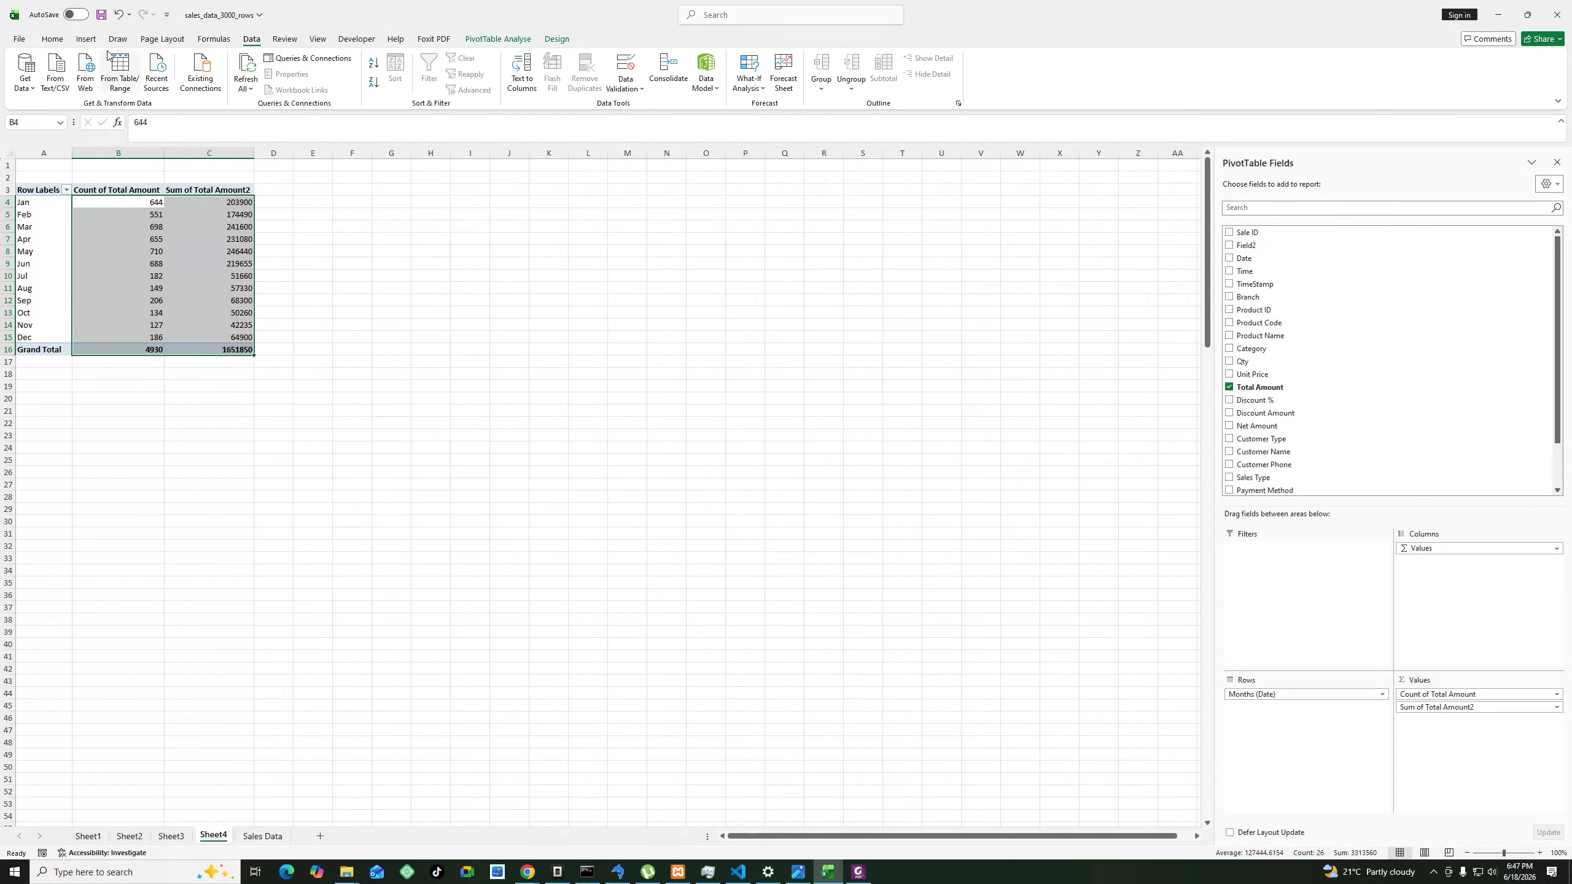
left_click(53, 40)
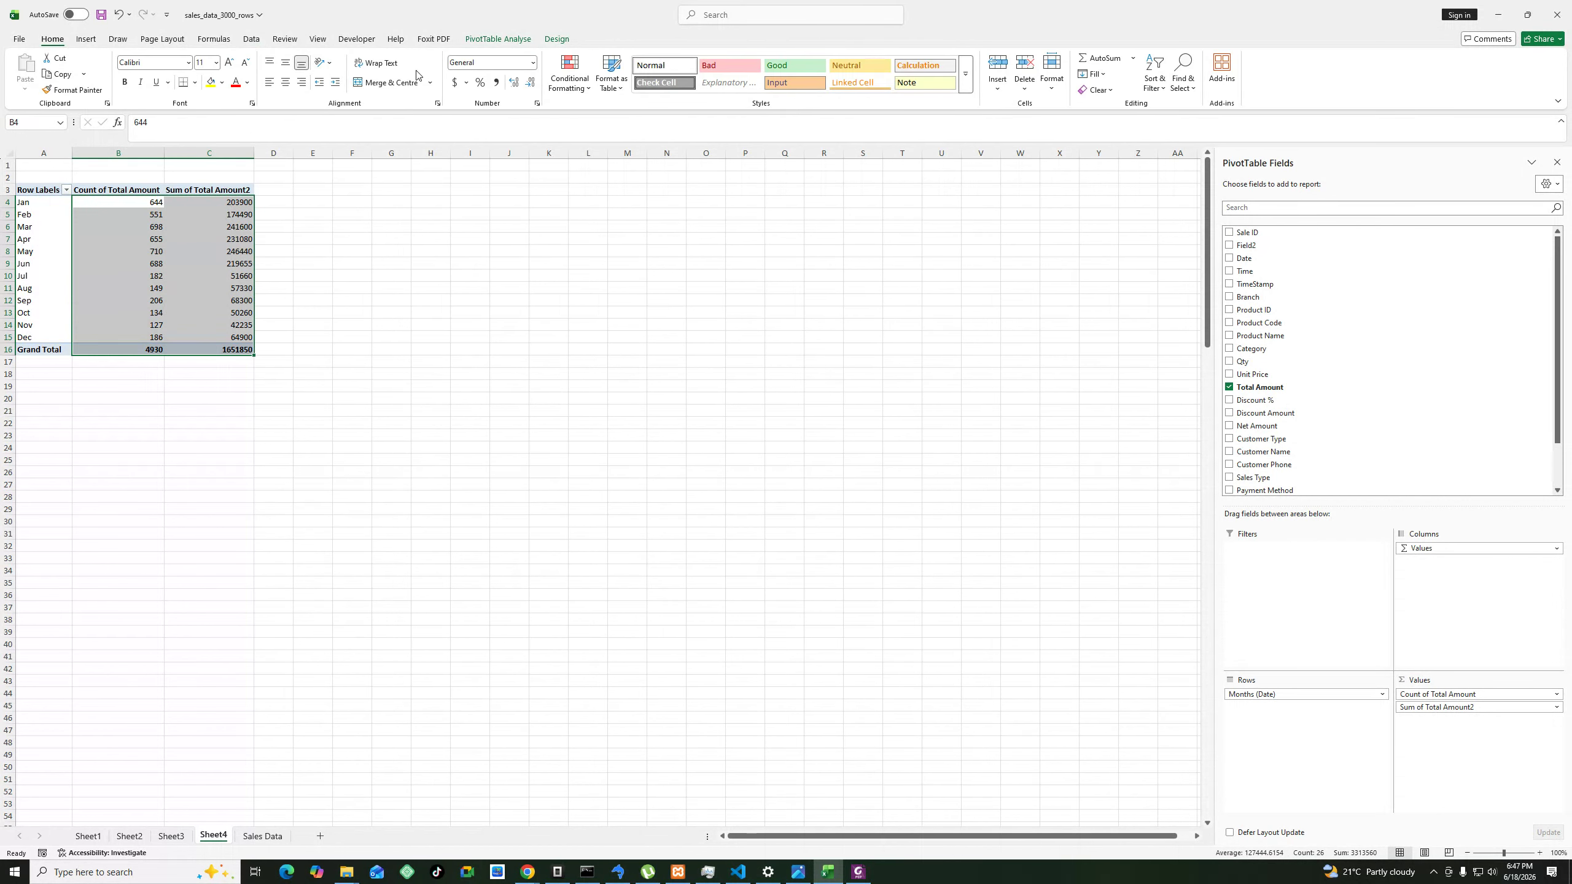
left_click(497, 84)
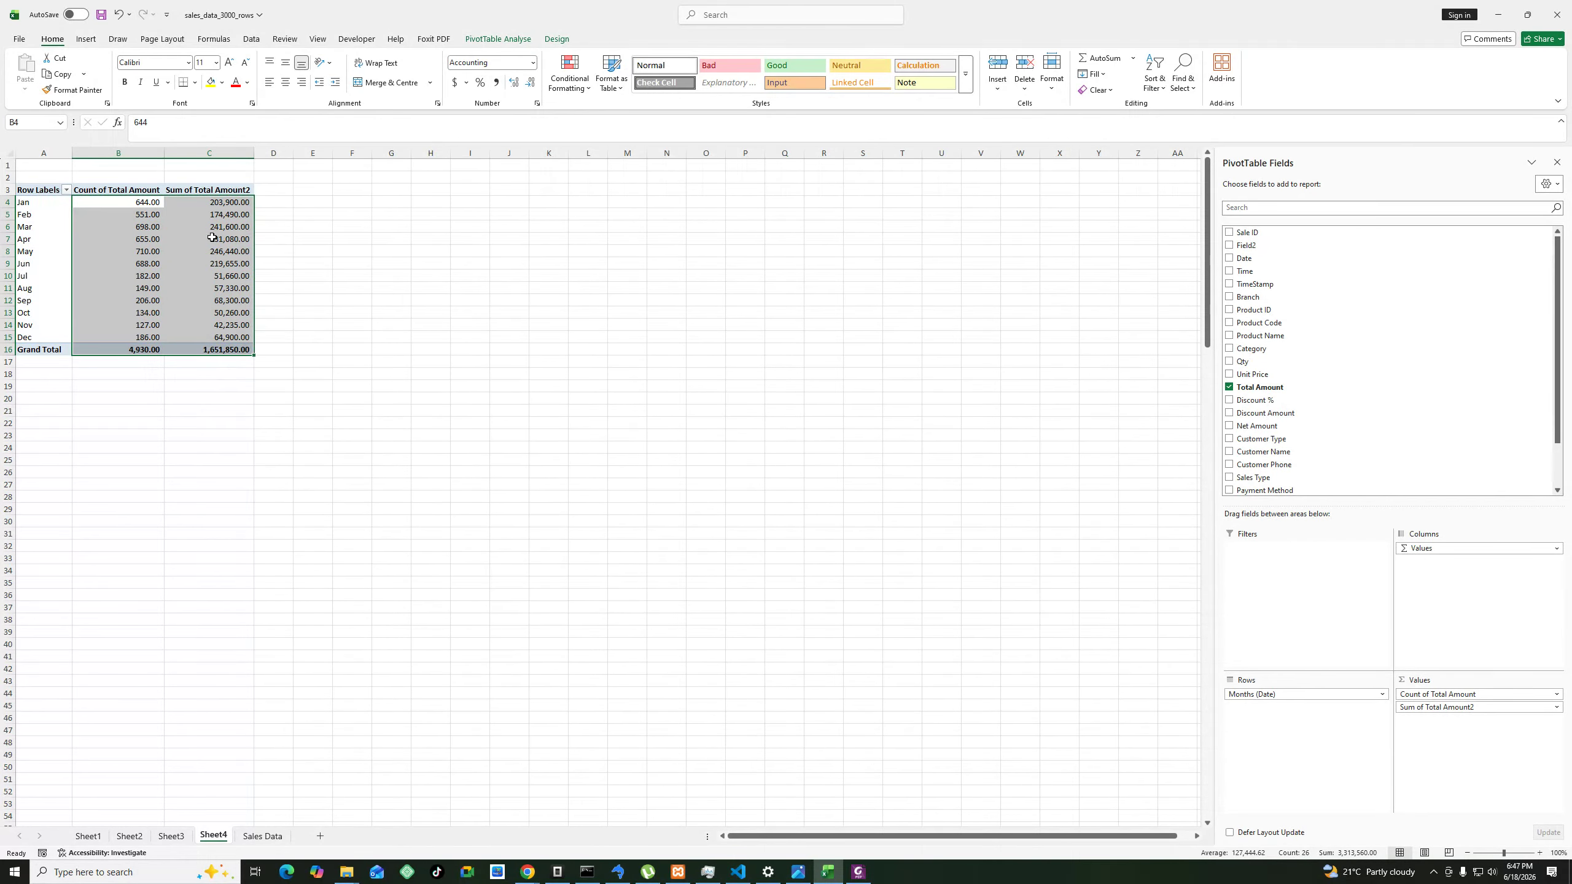
Remove both decimal places from the Count of Total Amount values, including the Grand Total.
left_click(273, 288)
left_click_drag(148, 203, 149, 350)
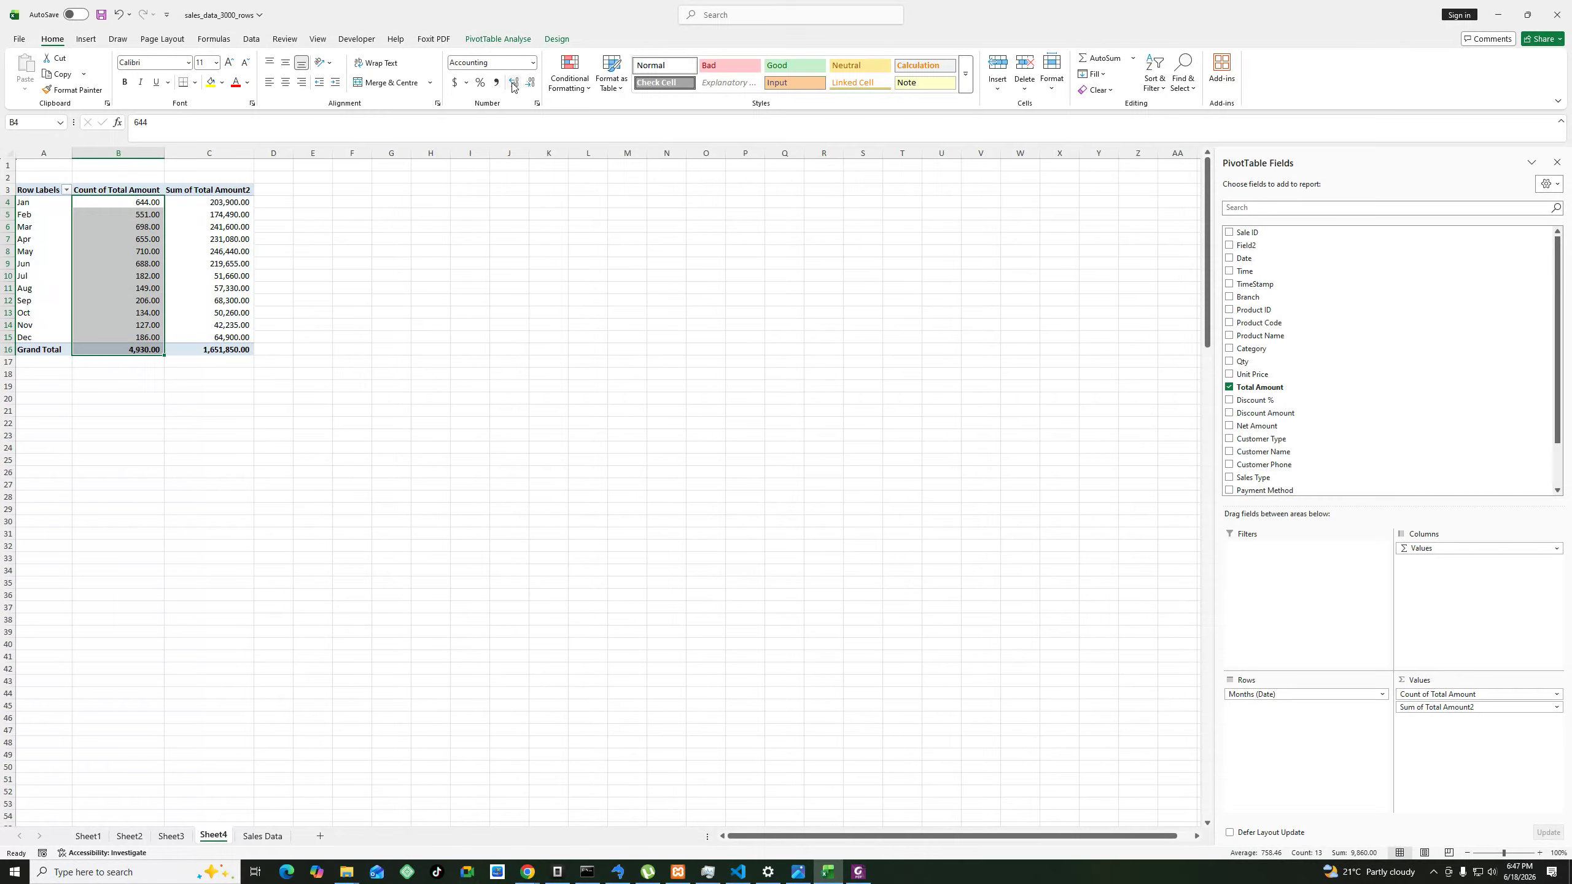
left_click(531, 84)
left_click(531, 84)
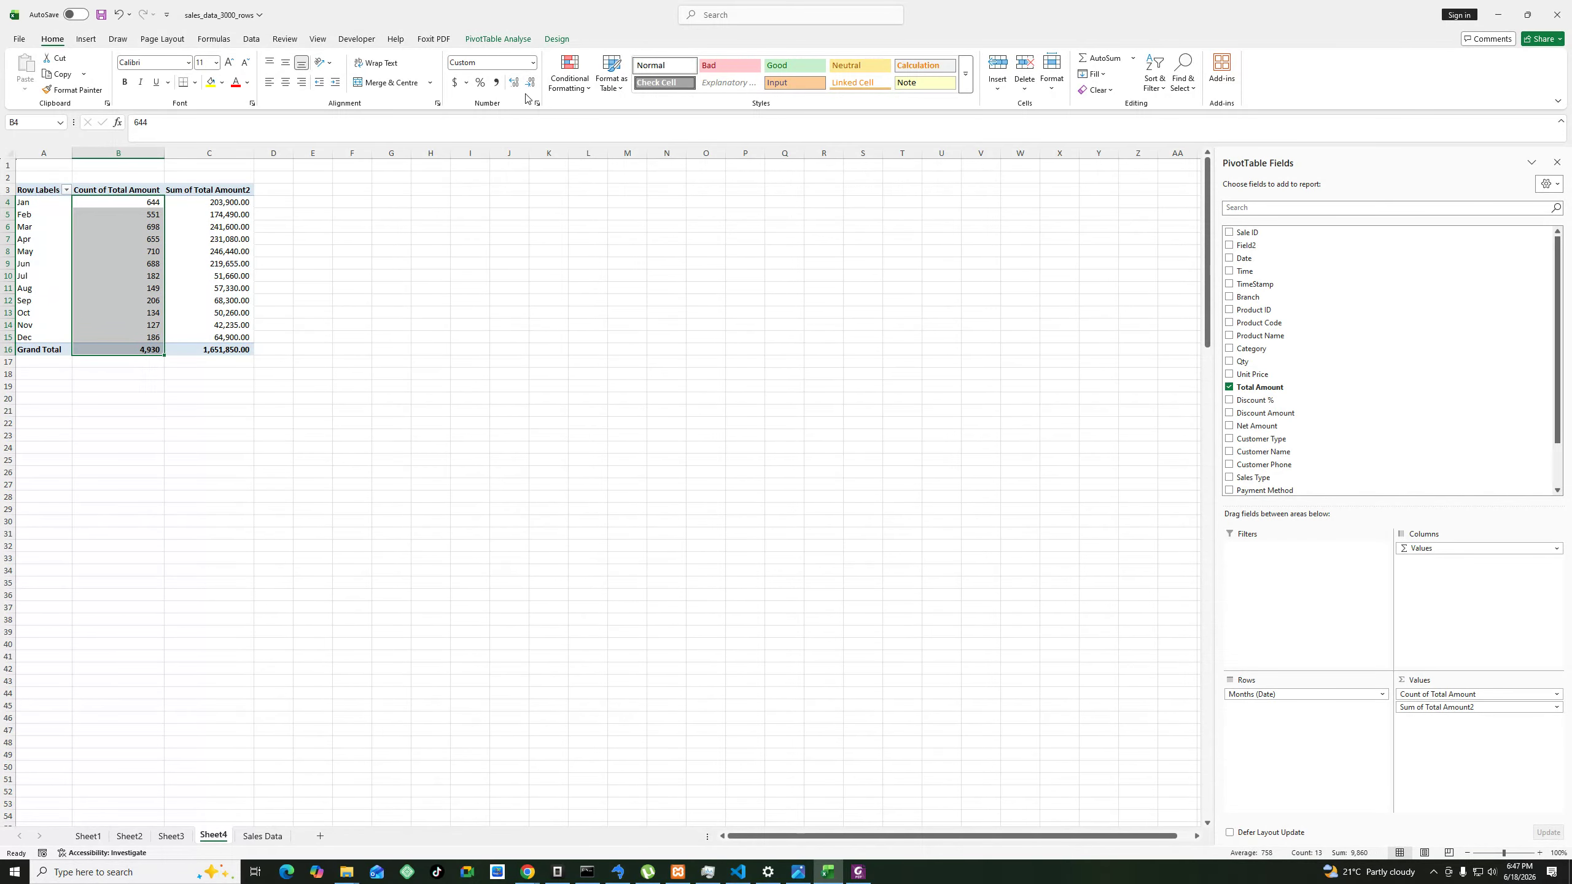
left_click(390, 310)
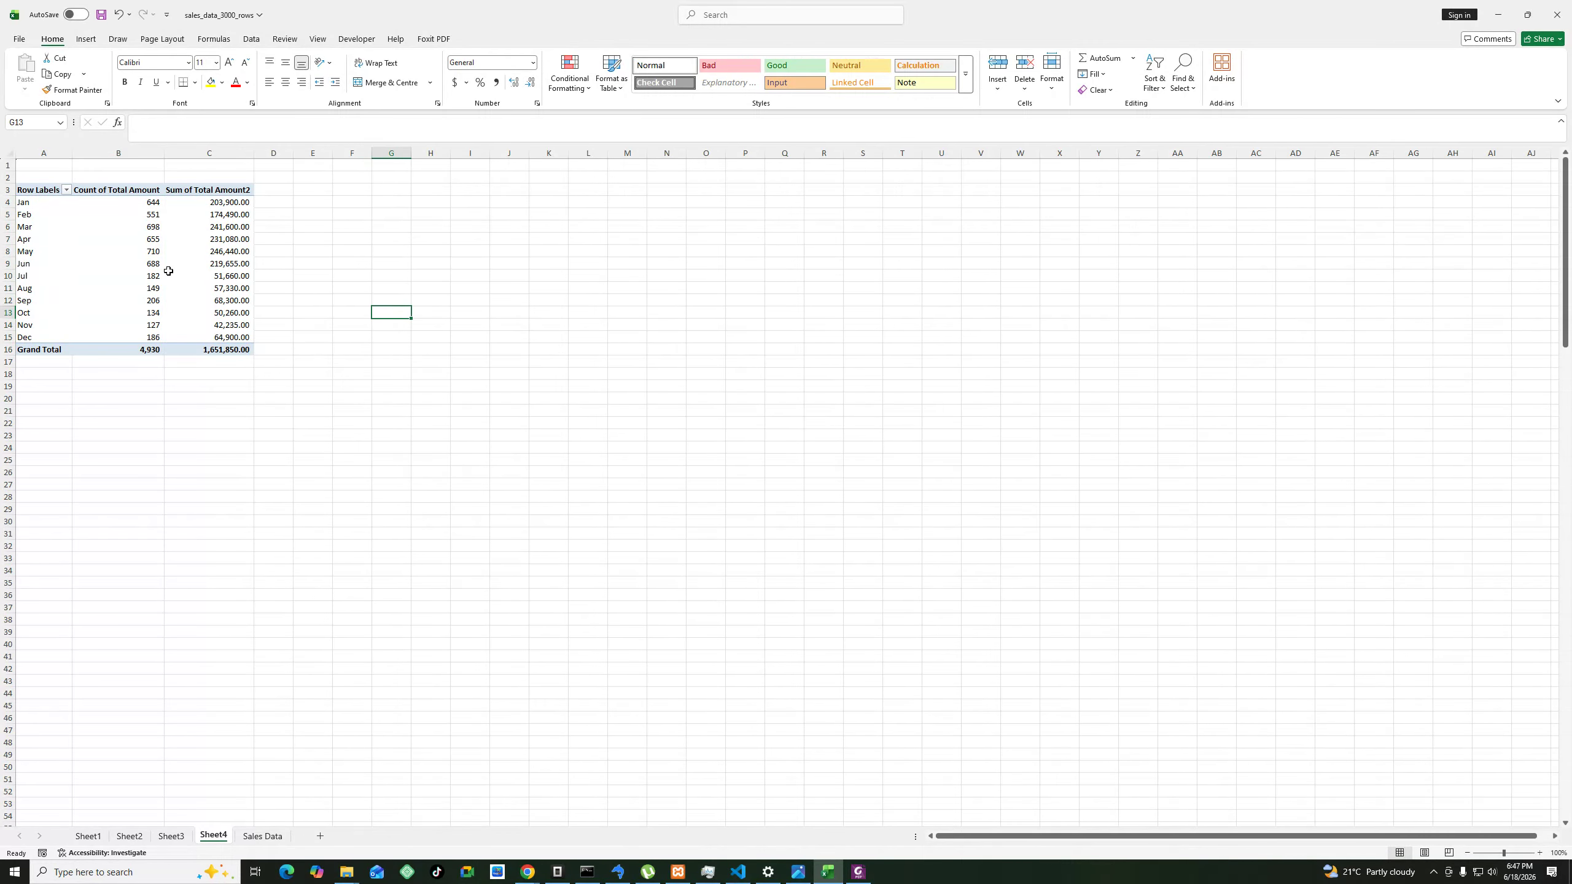
mouse_move(168, 271)
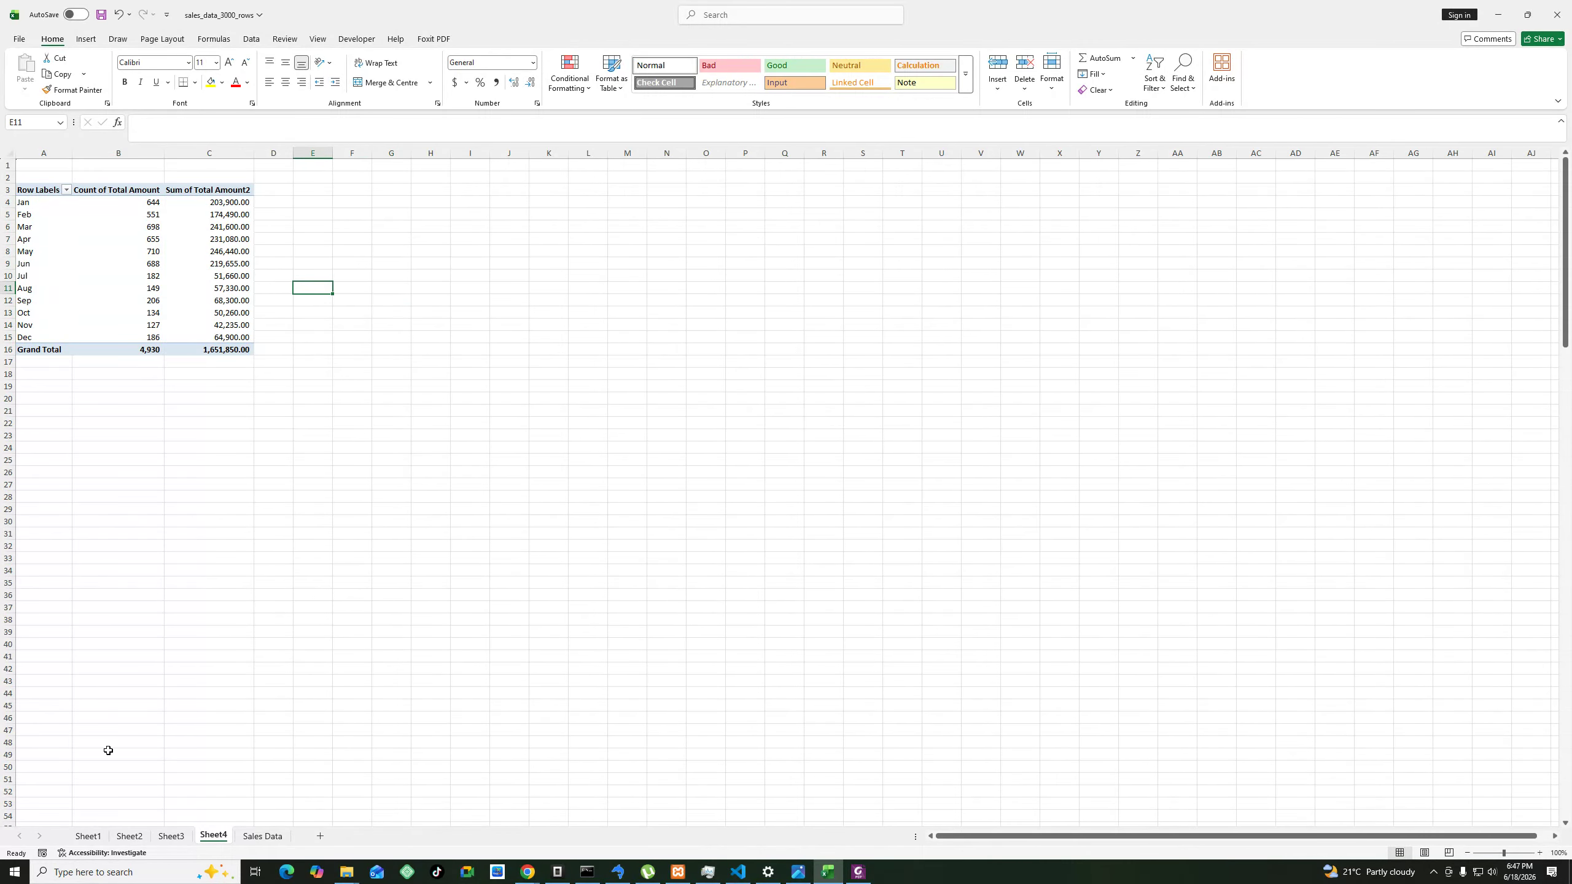
left_click(257, 837)
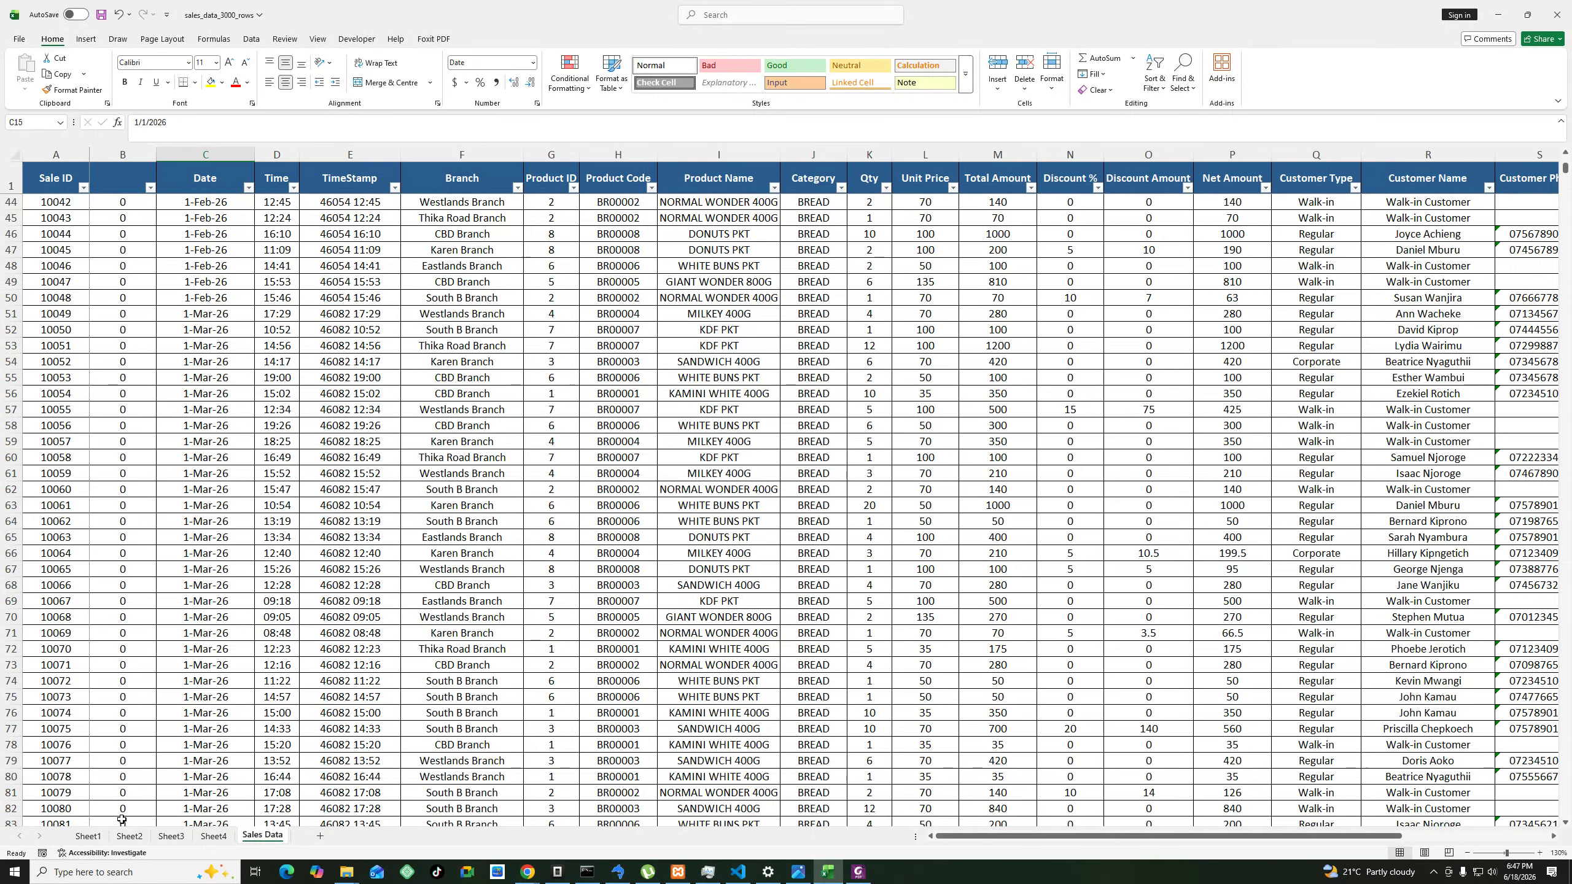
left_click(213, 837)
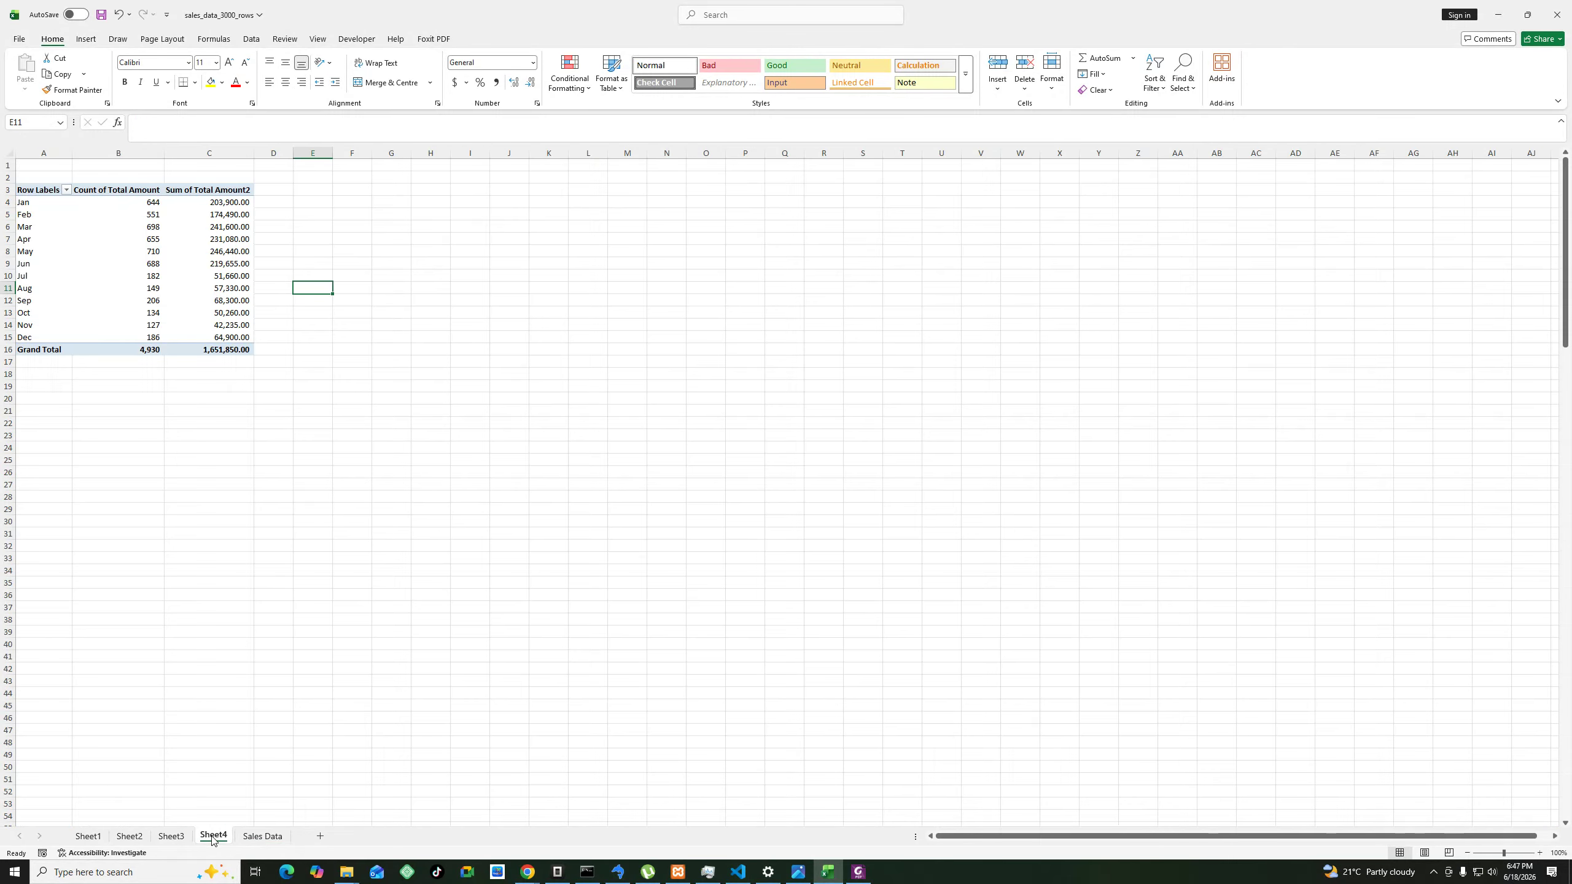
left_click(171, 248)
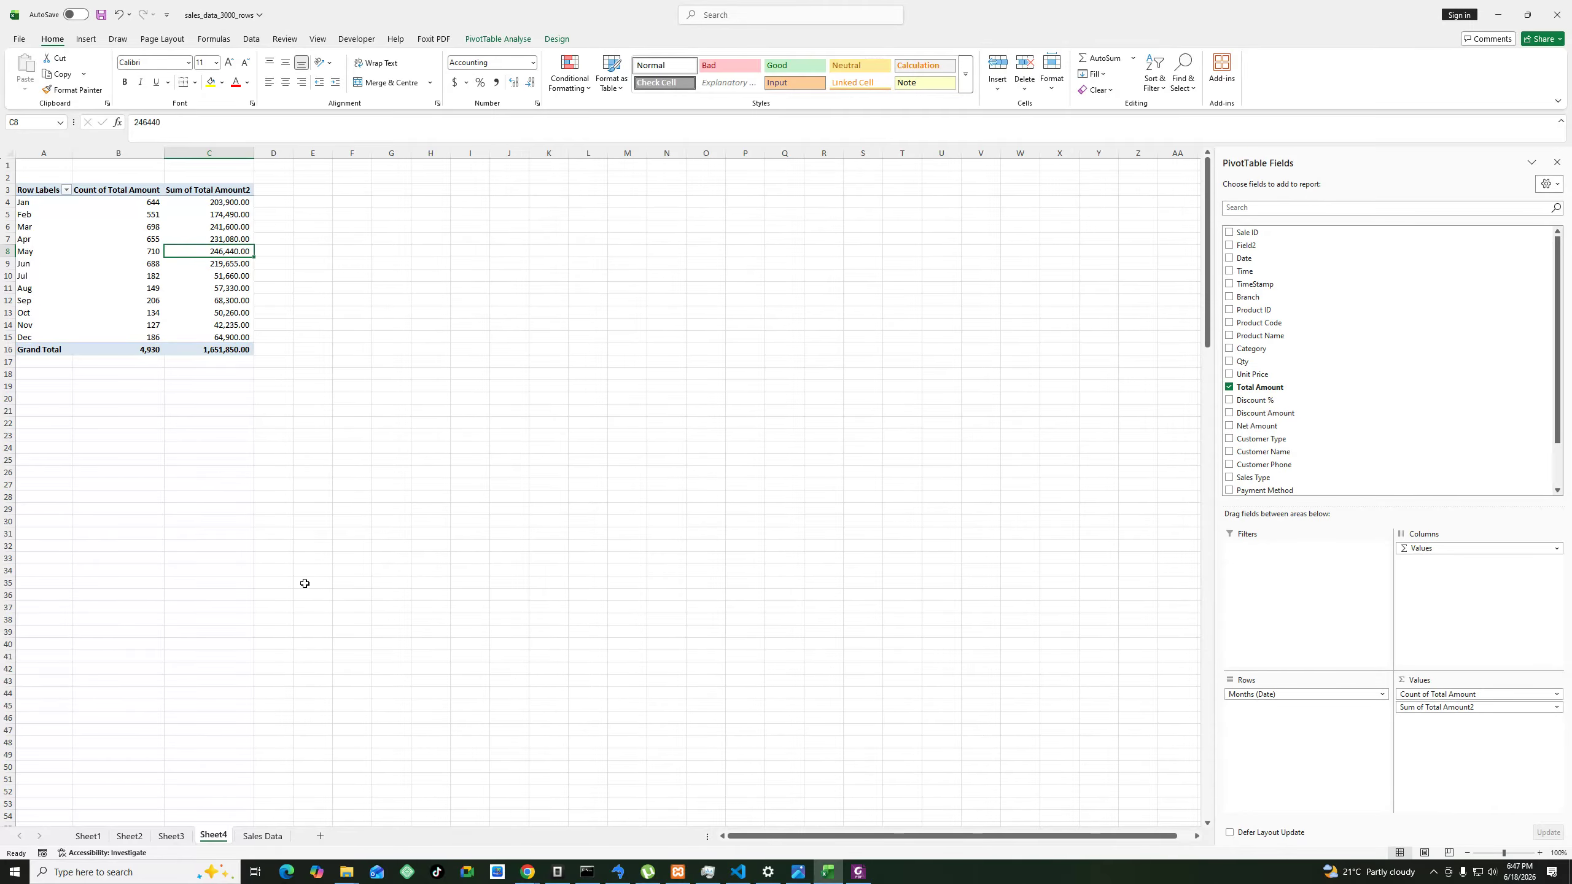
Insert another PivotTable on a new worksheet, using the full Sales Data range as its source.
left_click(262, 836)
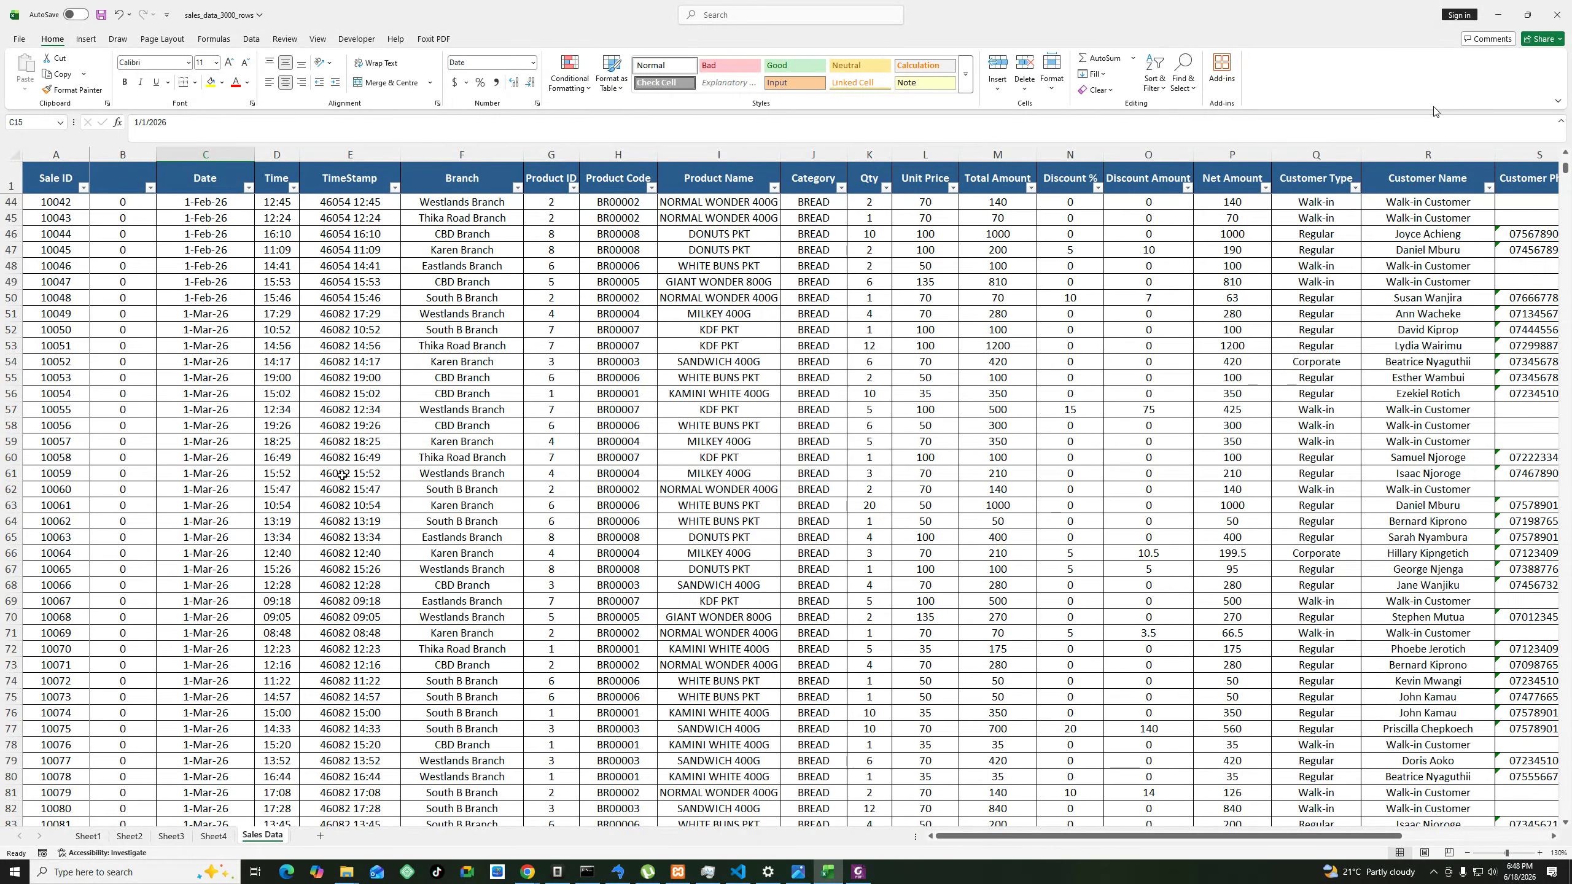
left_click(58, 200)
left_click(86, 40)
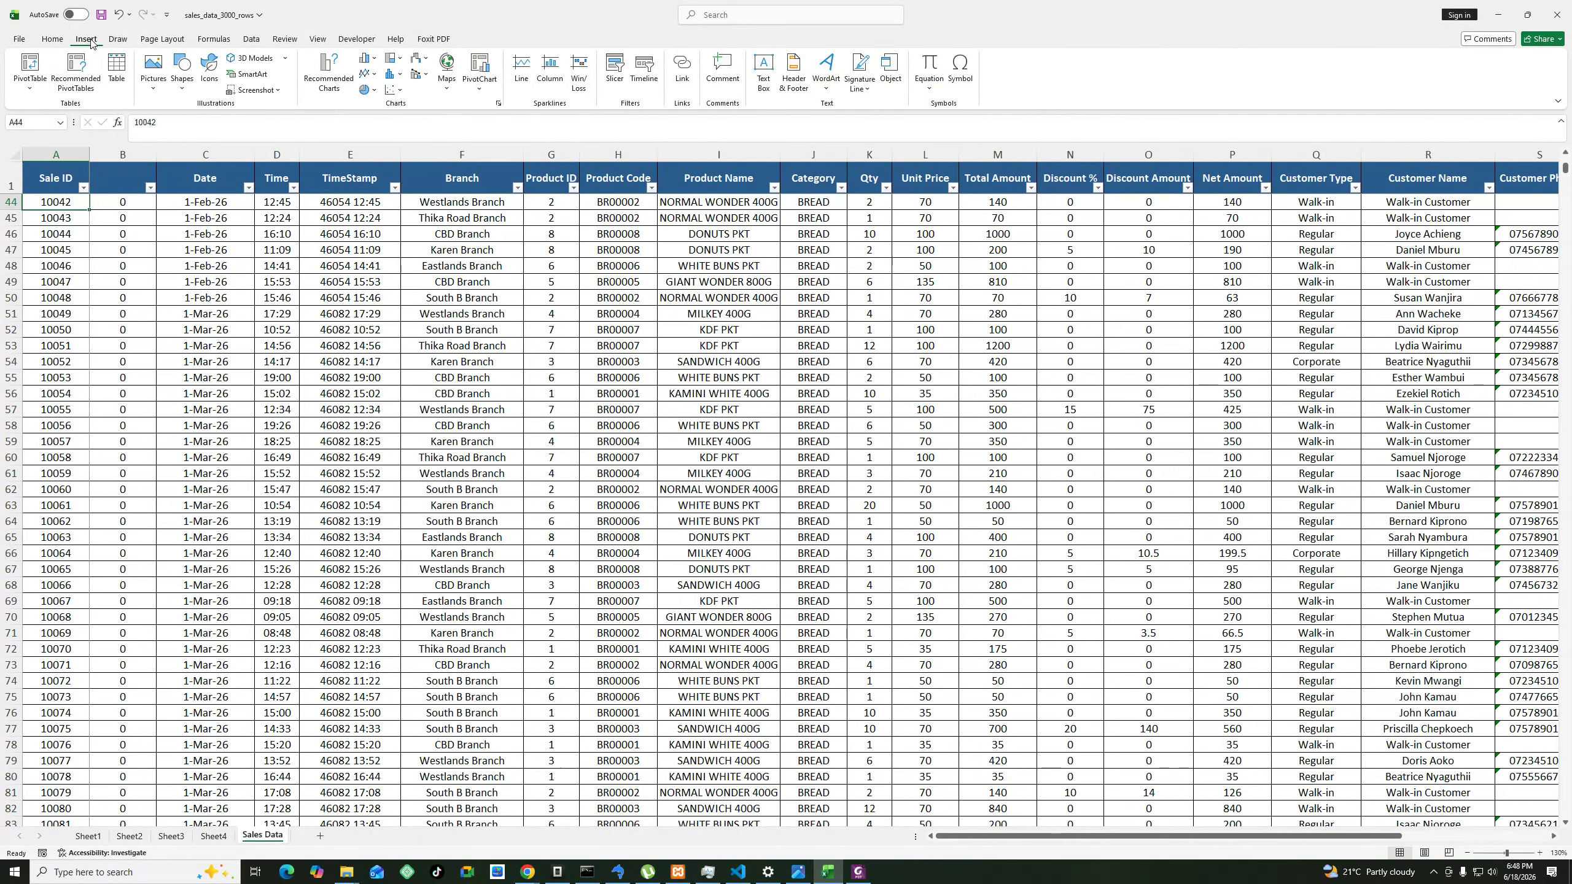
left_click(31, 64)
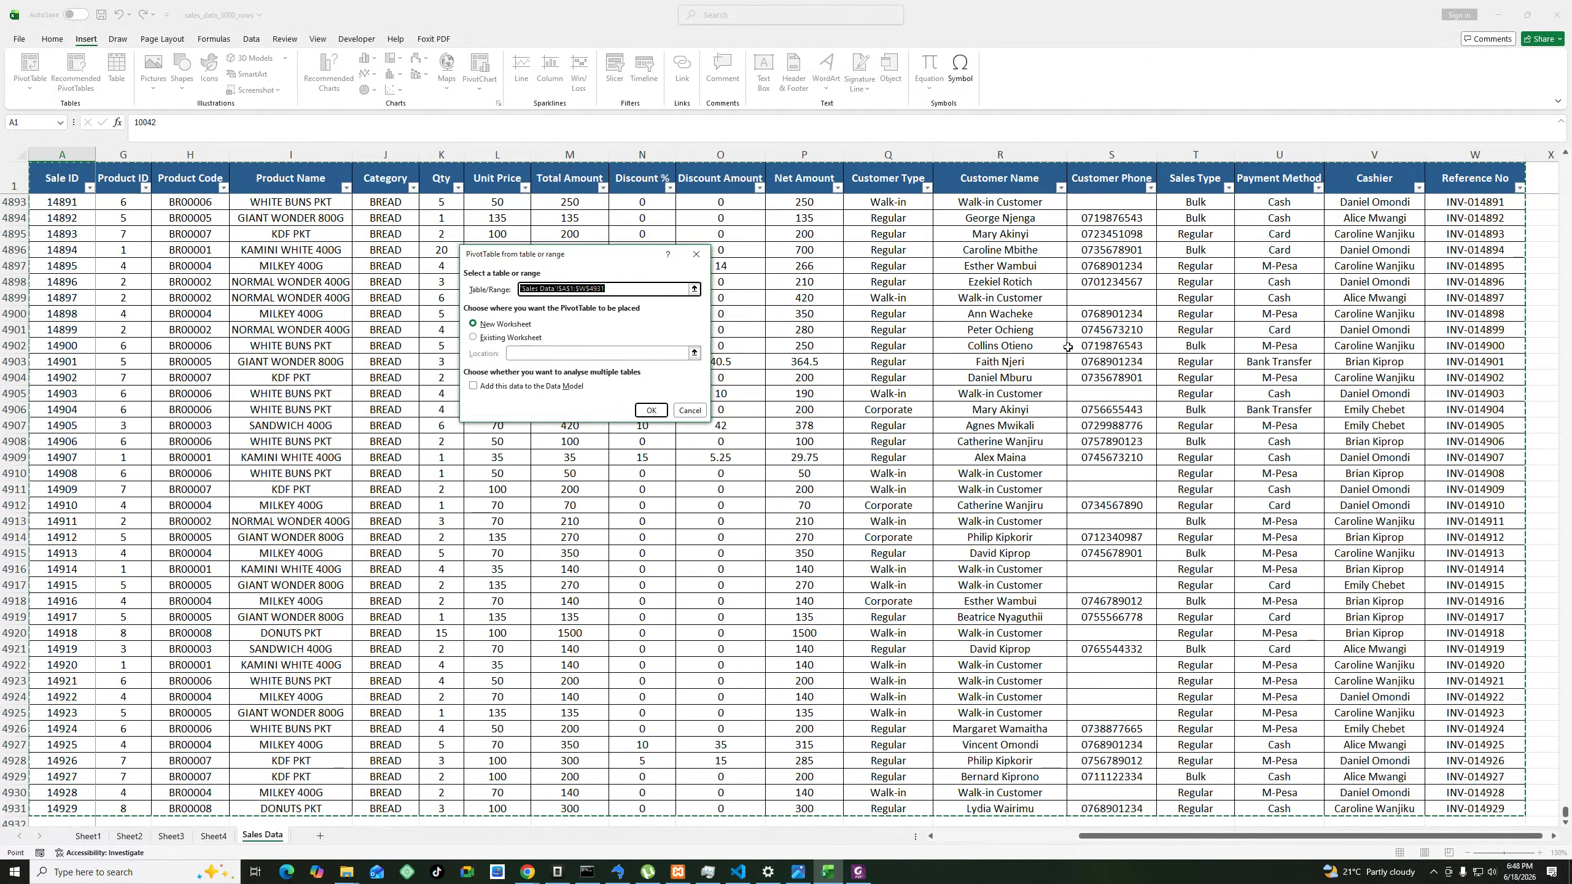
left_click(650, 411)
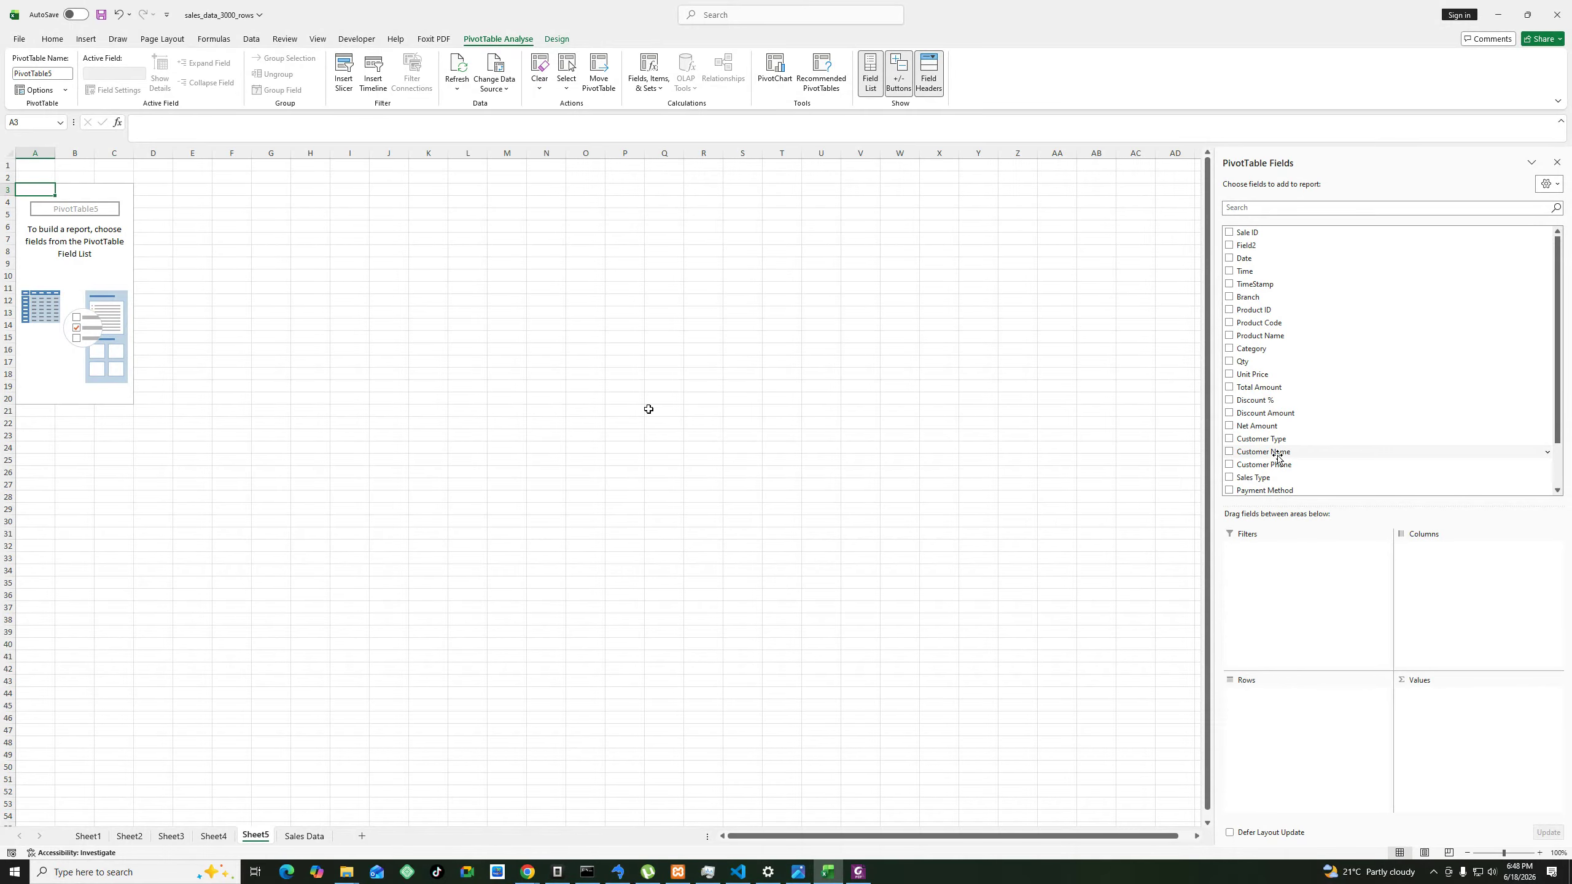
Add Customer Name to the new PivotTable's rows and look through the customer list down to the Grand Total.
left_click_drag(1278, 457, 1299, 721)
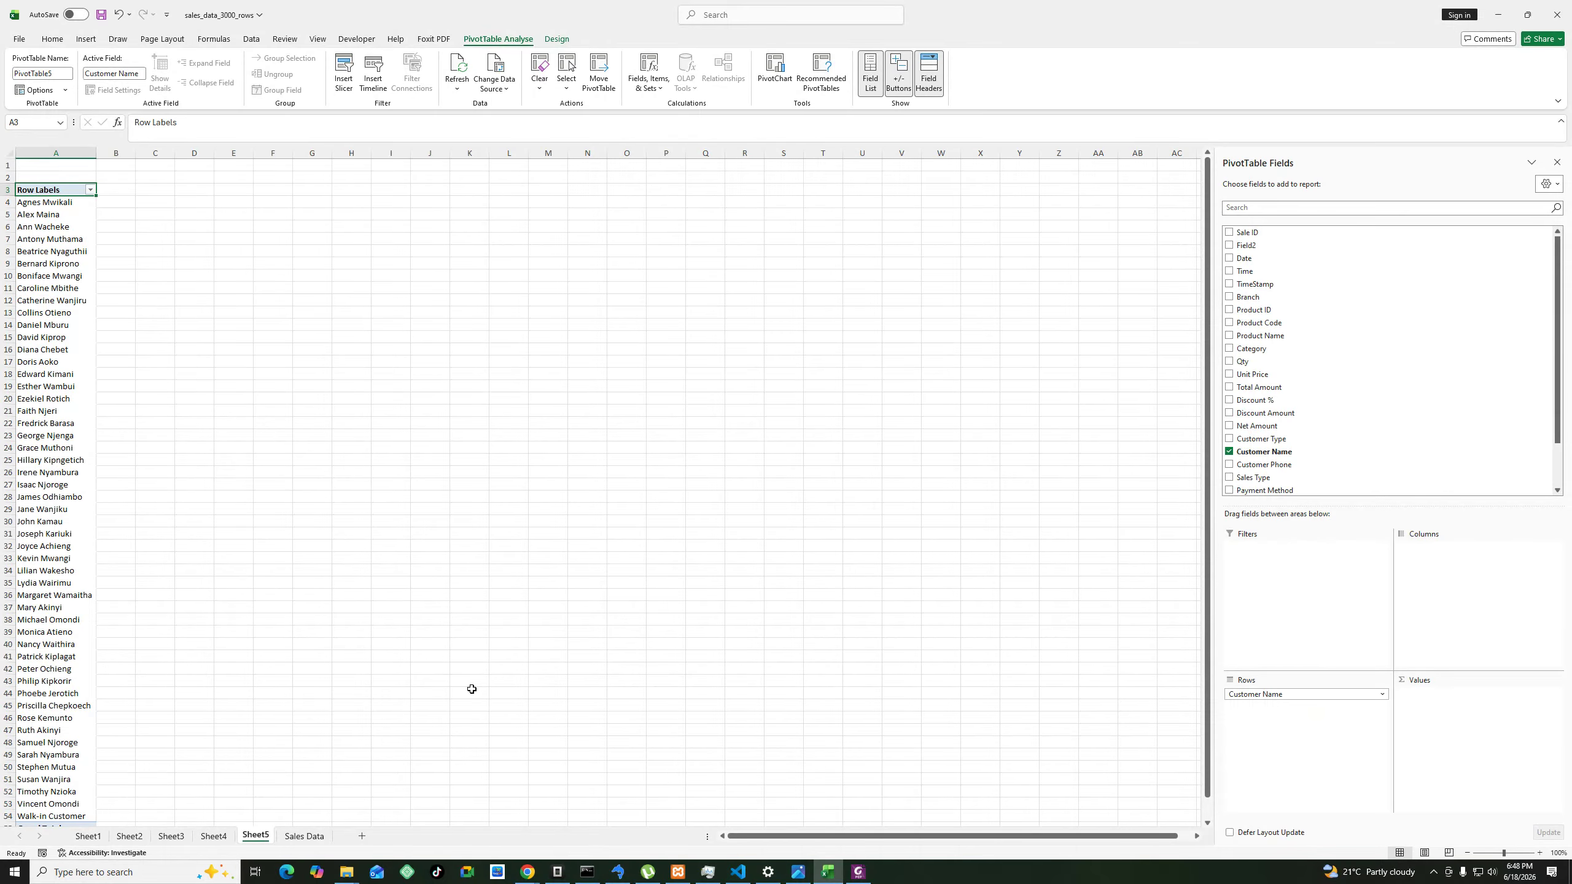
scroll(63, 449, "down", 8)
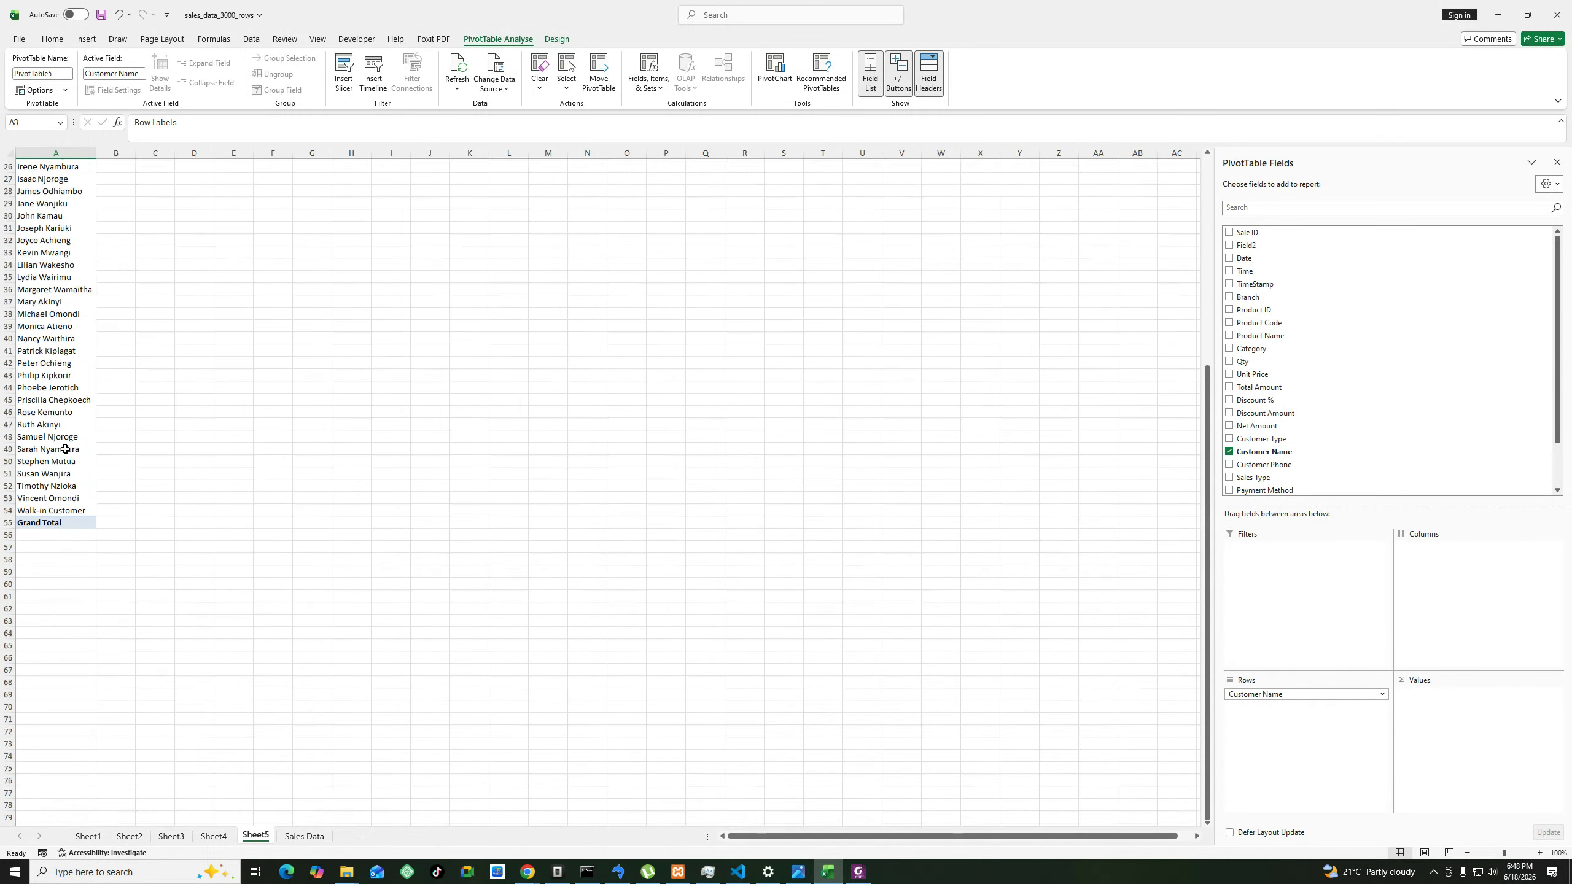
scroll(79, 426, "up", 8)
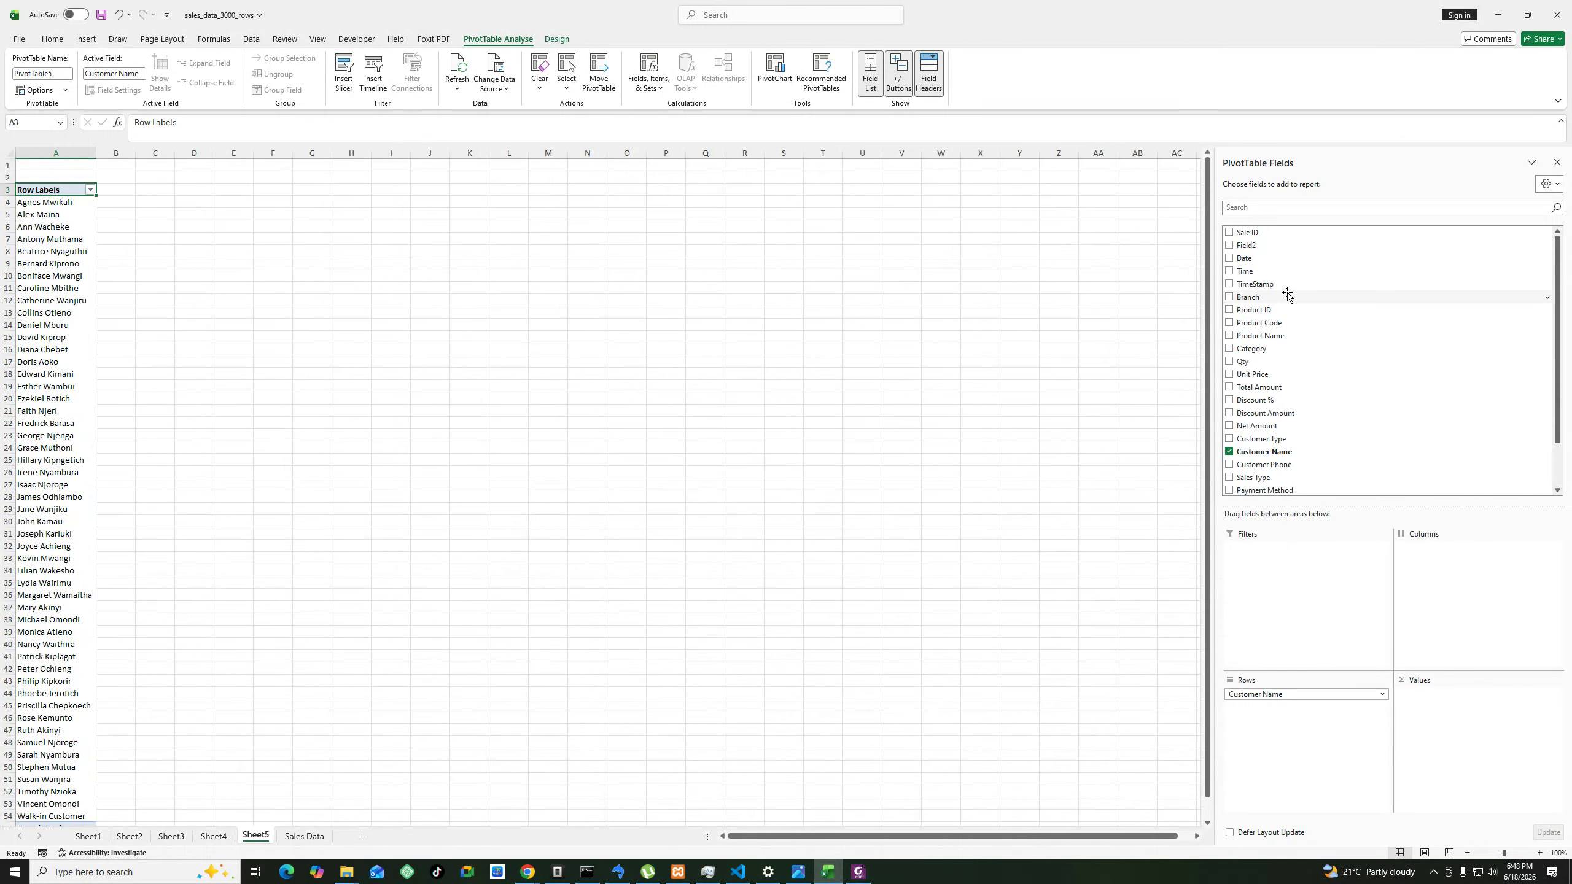
Add Total Amount twice to the values of the customer PivotTable.
scroll(1289, 451, "down", 1)
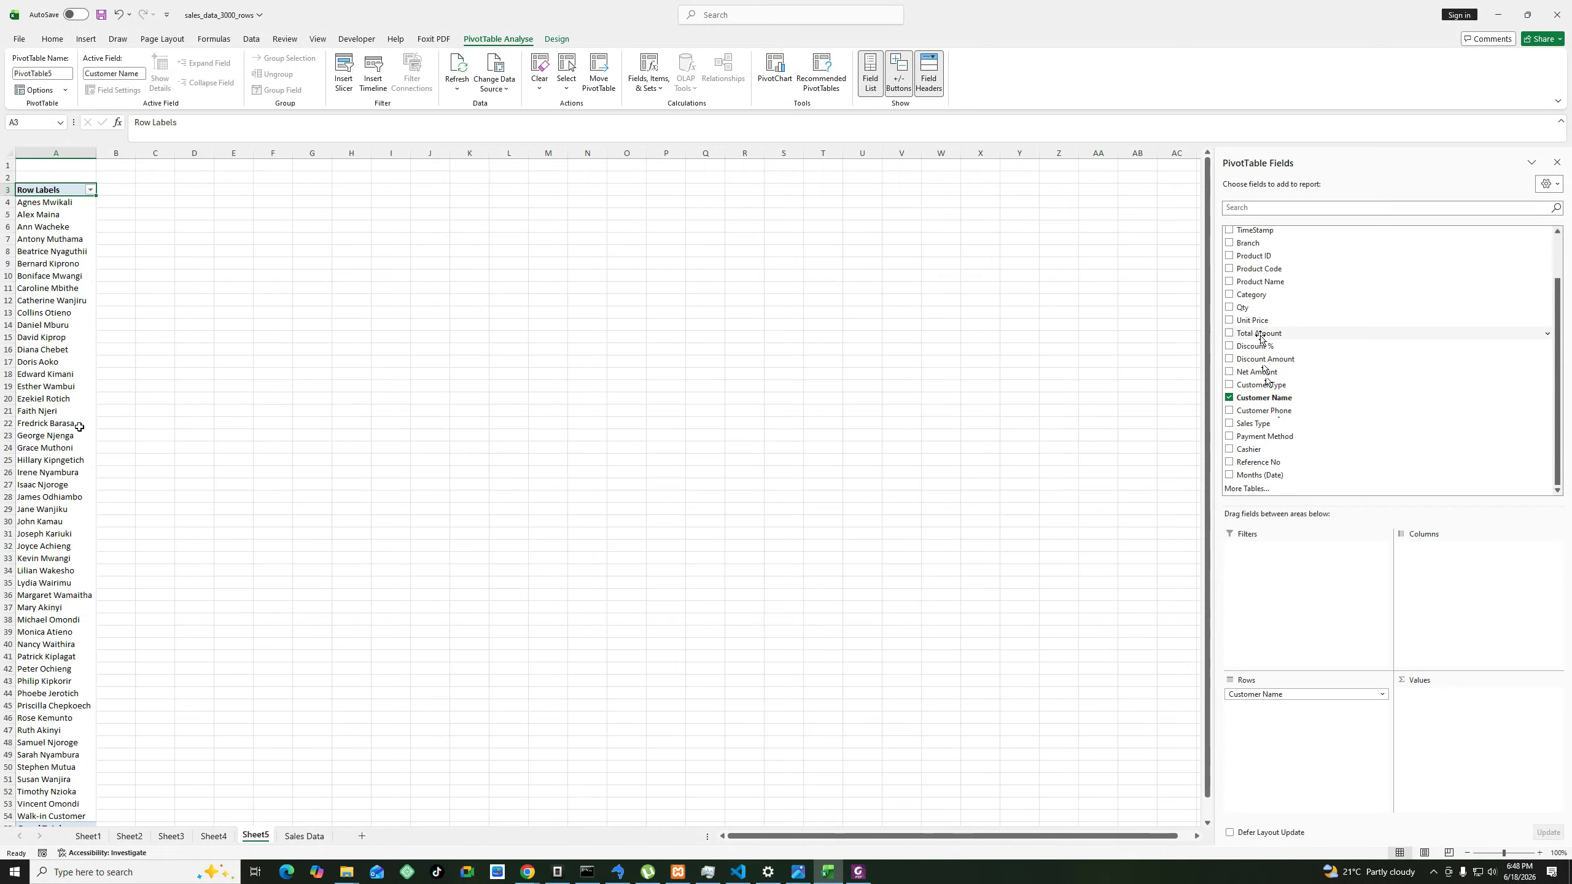
left_click_drag(1260, 338, 1470, 722)
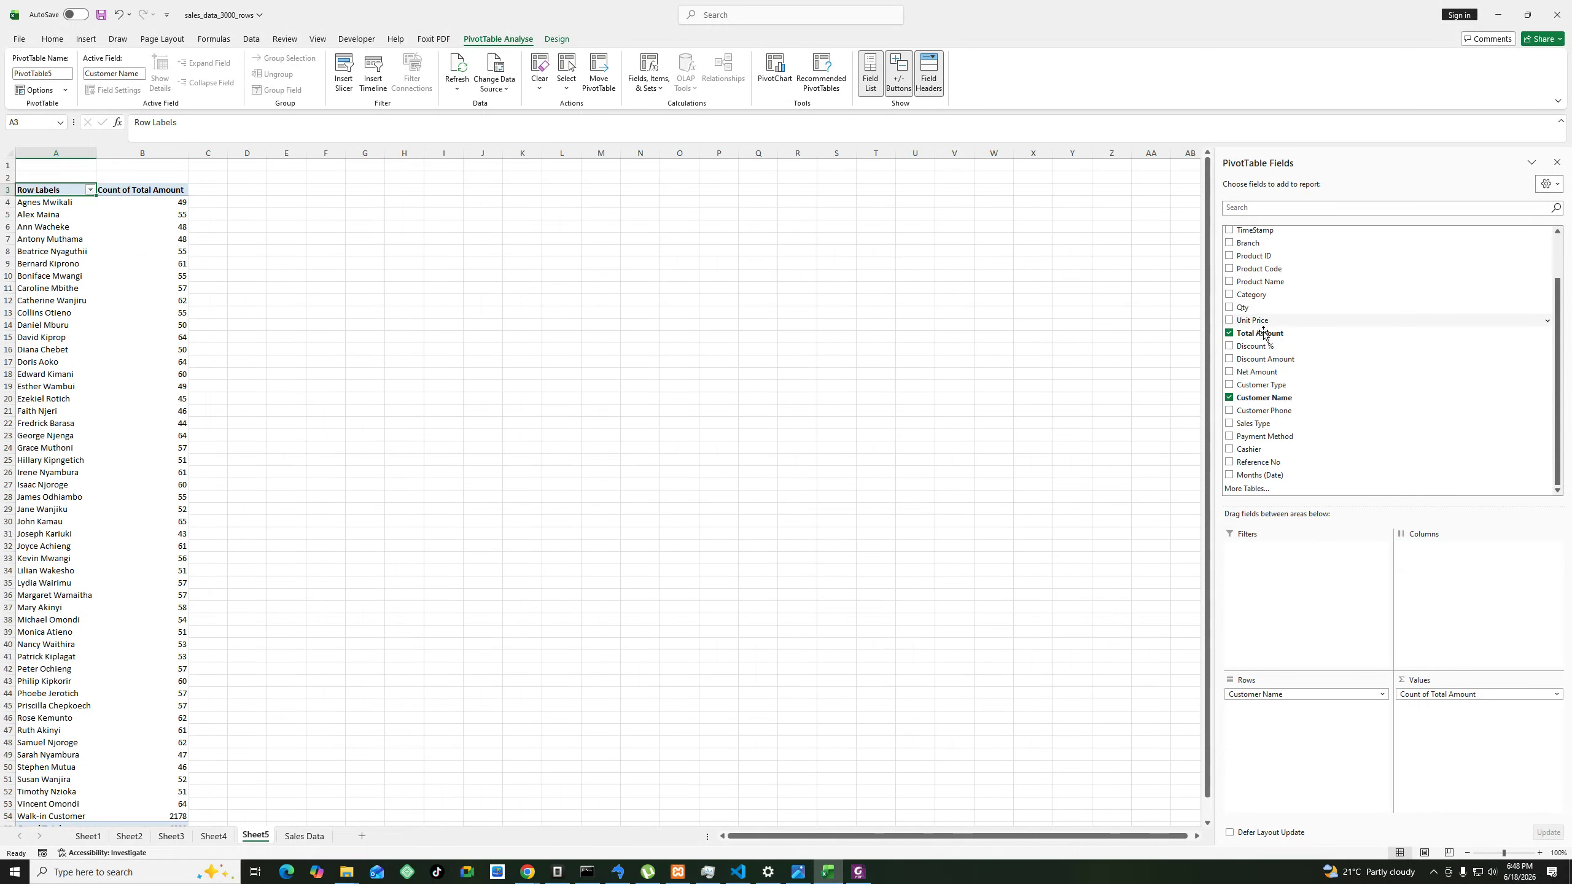
left_click_drag(1263, 333, 1468, 730)
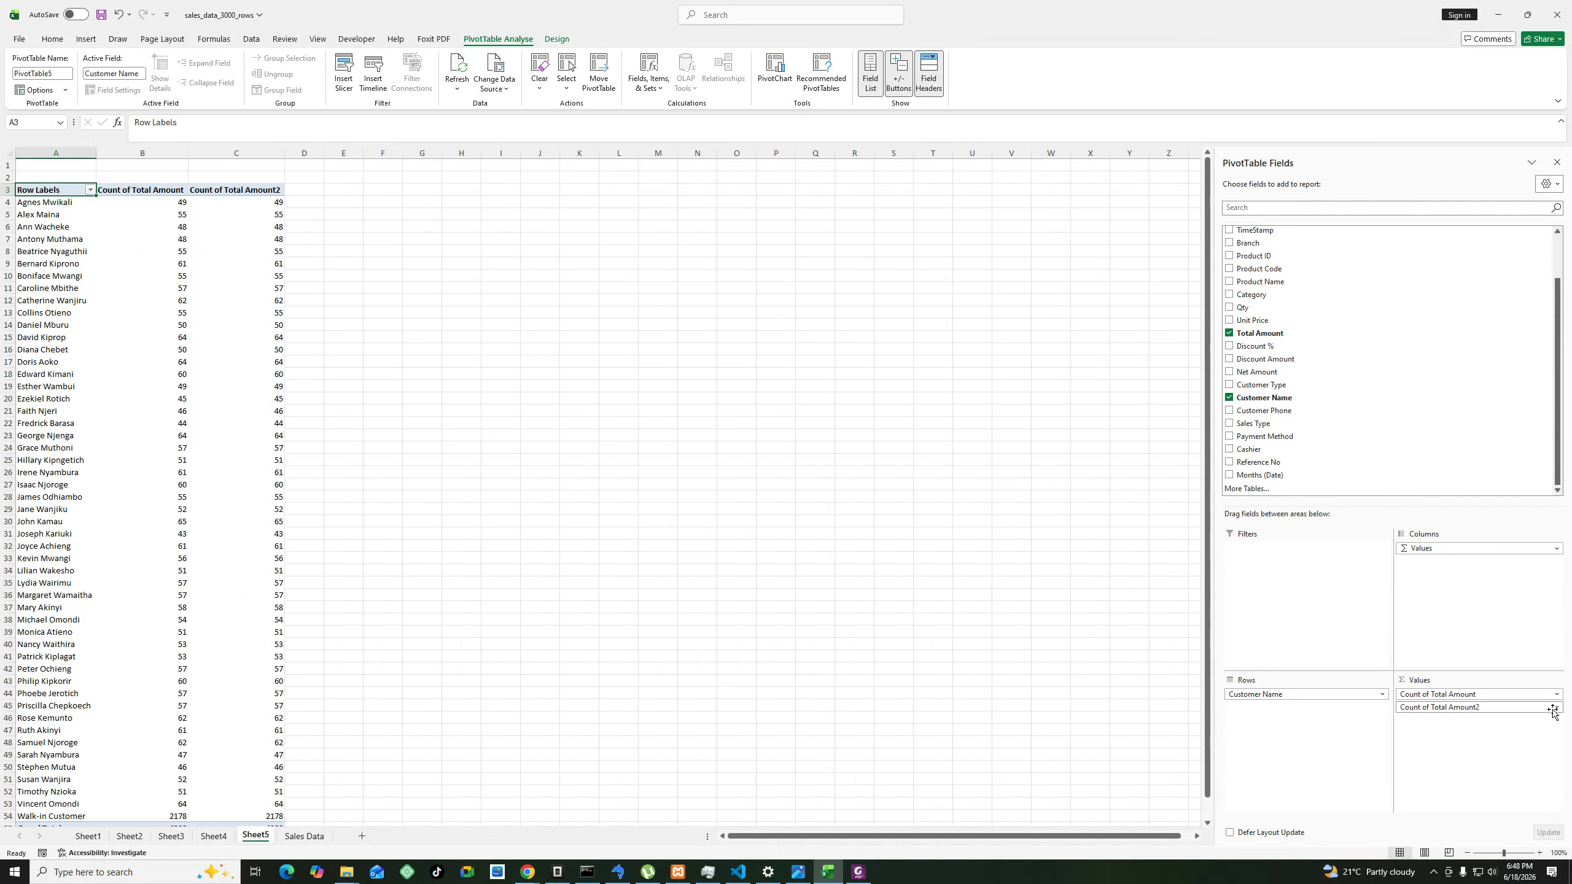
Summarize the second Total Amount value field by Sum instead of Count.
left_click(1556, 708)
left_click(1447, 853)
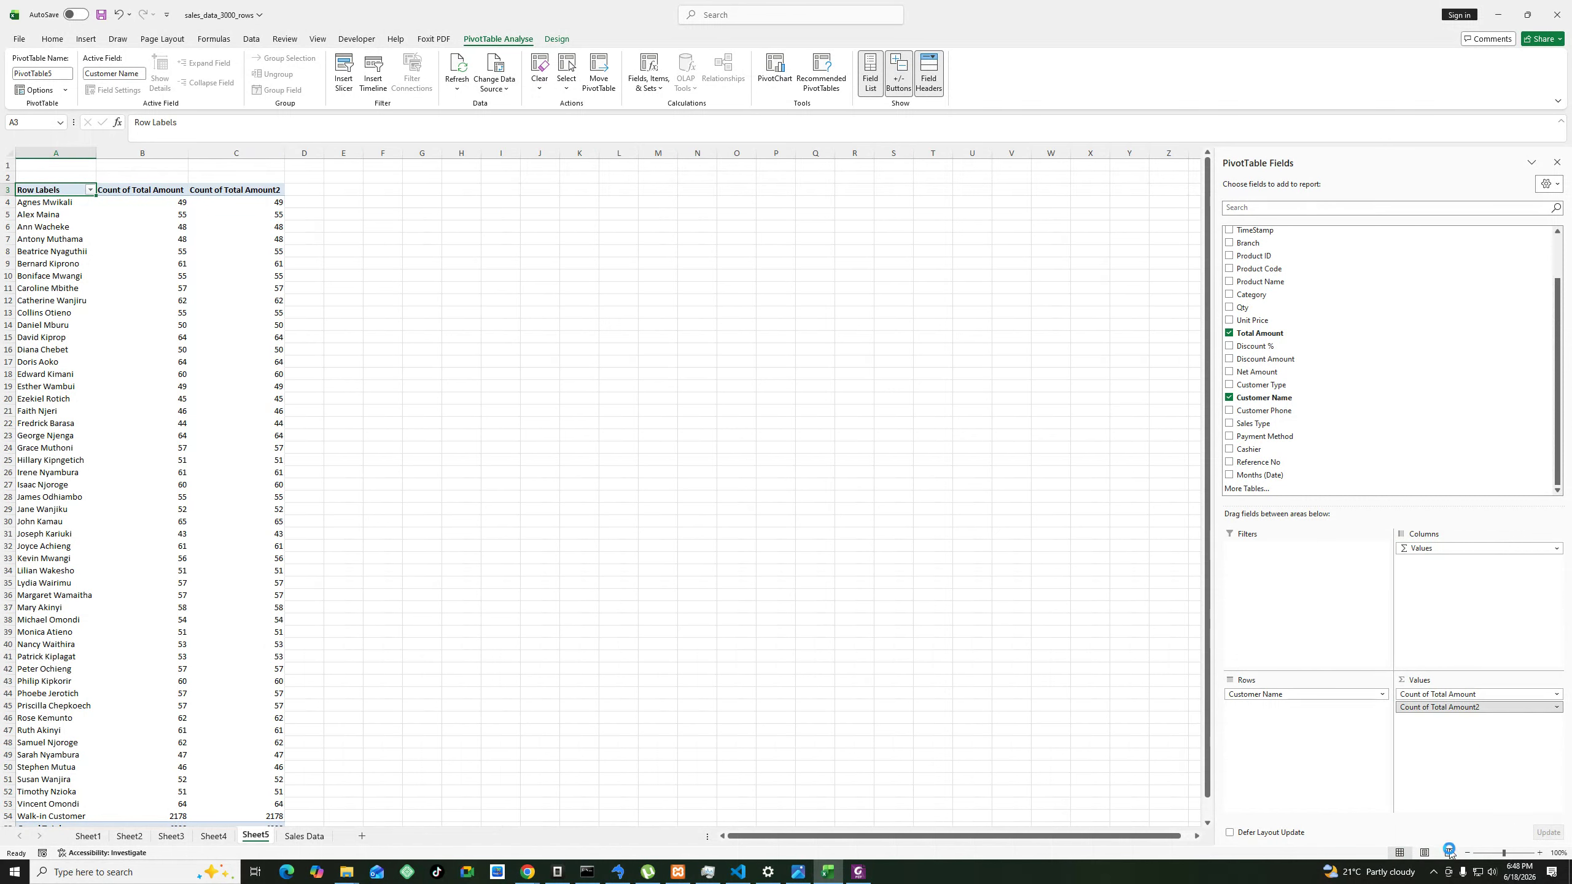
left_click(516, 323)
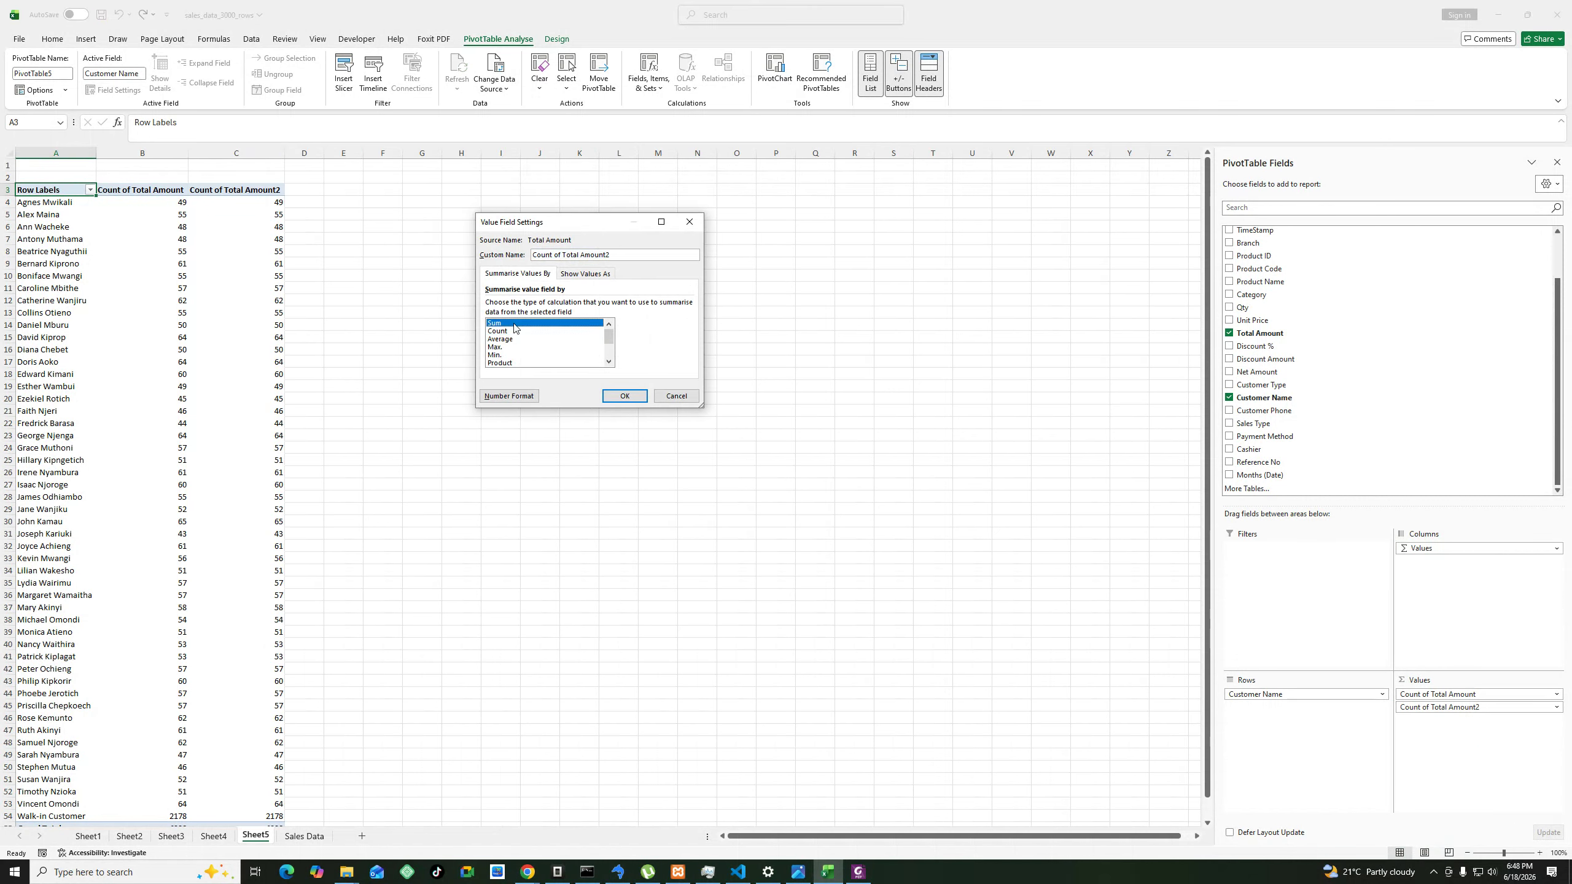
left_click(624, 394)
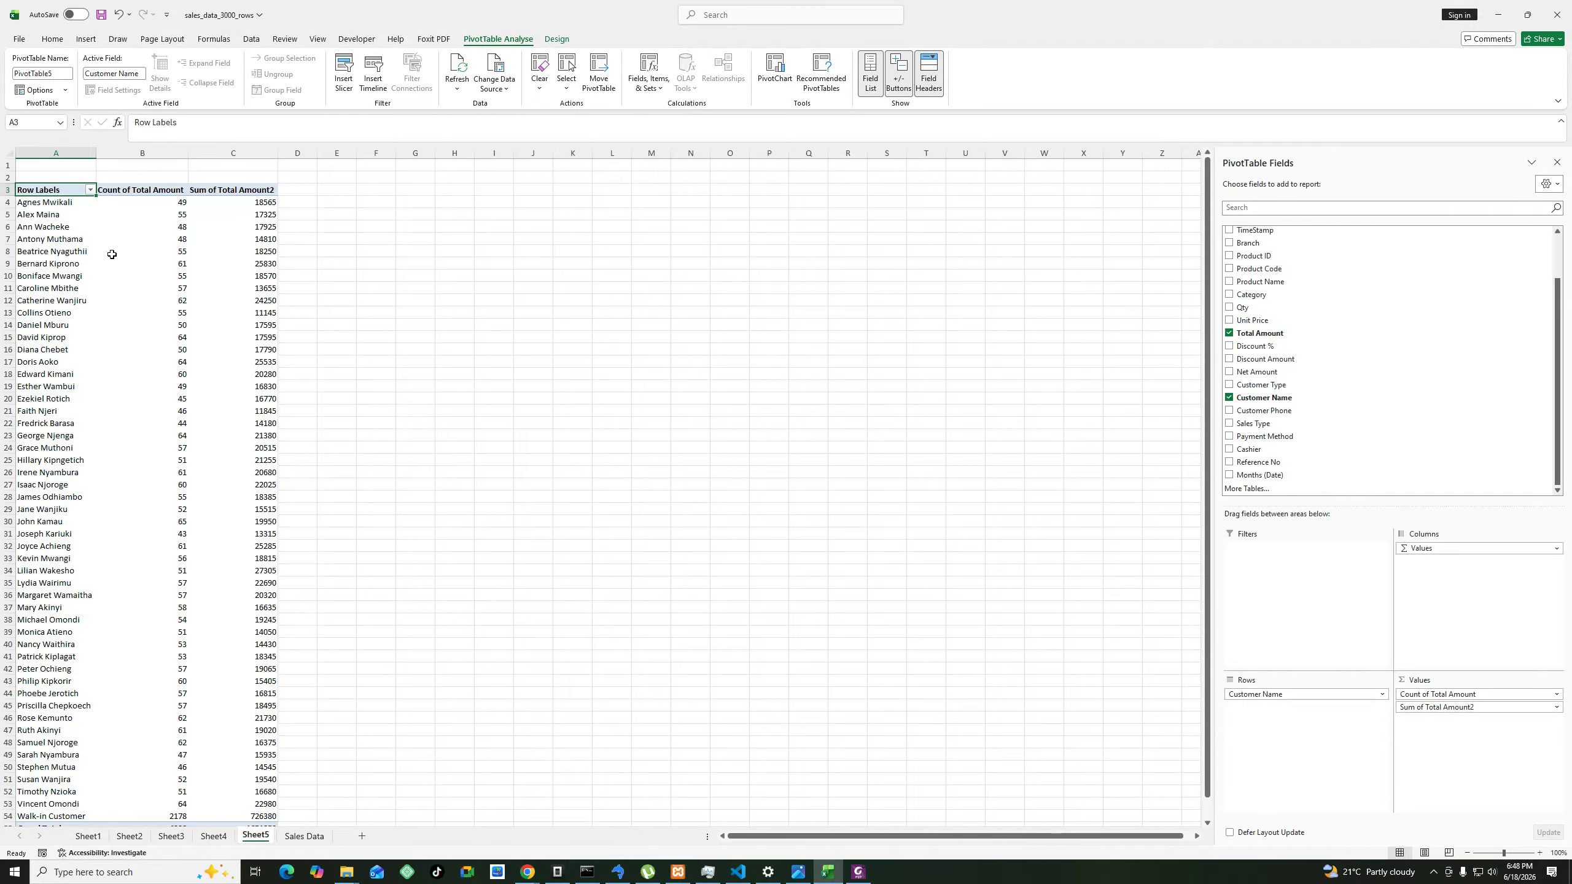
Apply the comma number style to the summed Total Amount column, from the first customer through the Grand Total.
left_click(186, 207)
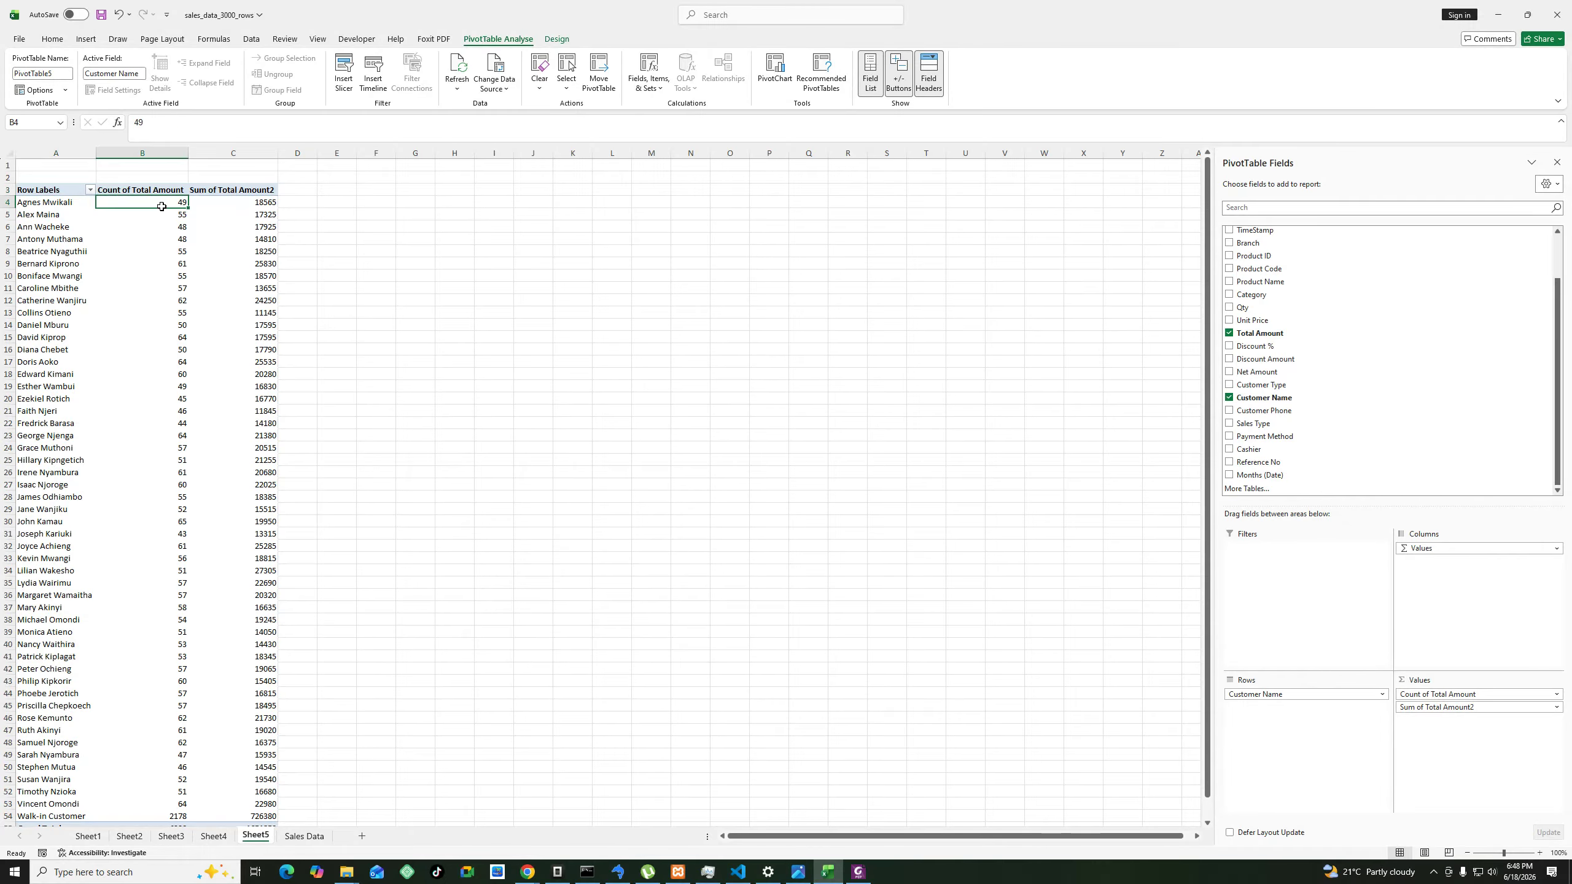
left_click_drag(232, 204, 269, 778)
left_click(53, 40)
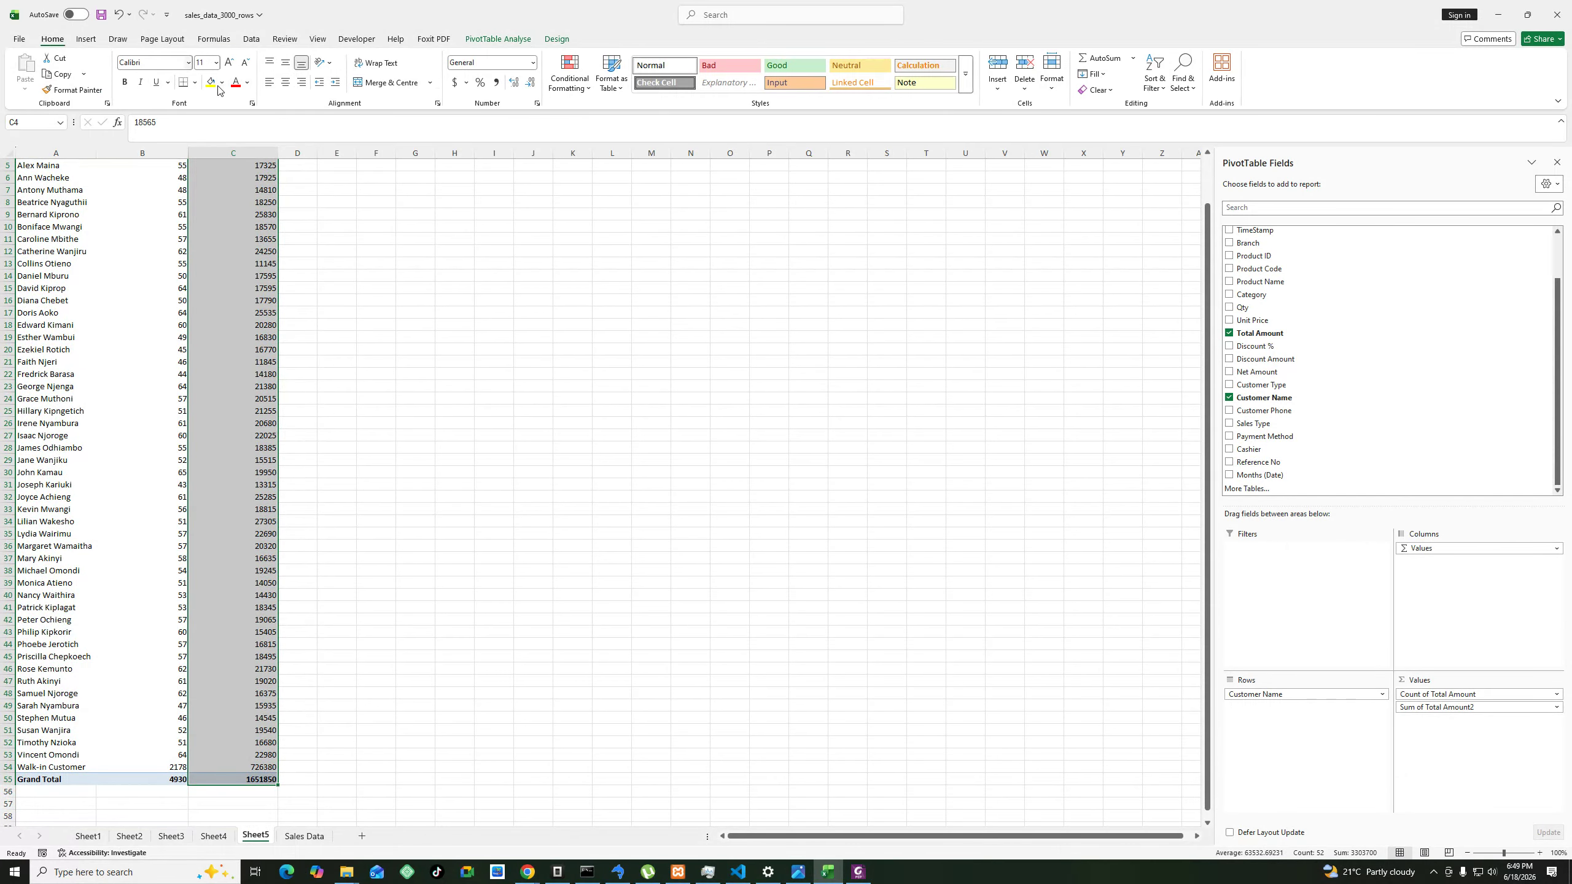
left_click(496, 83)
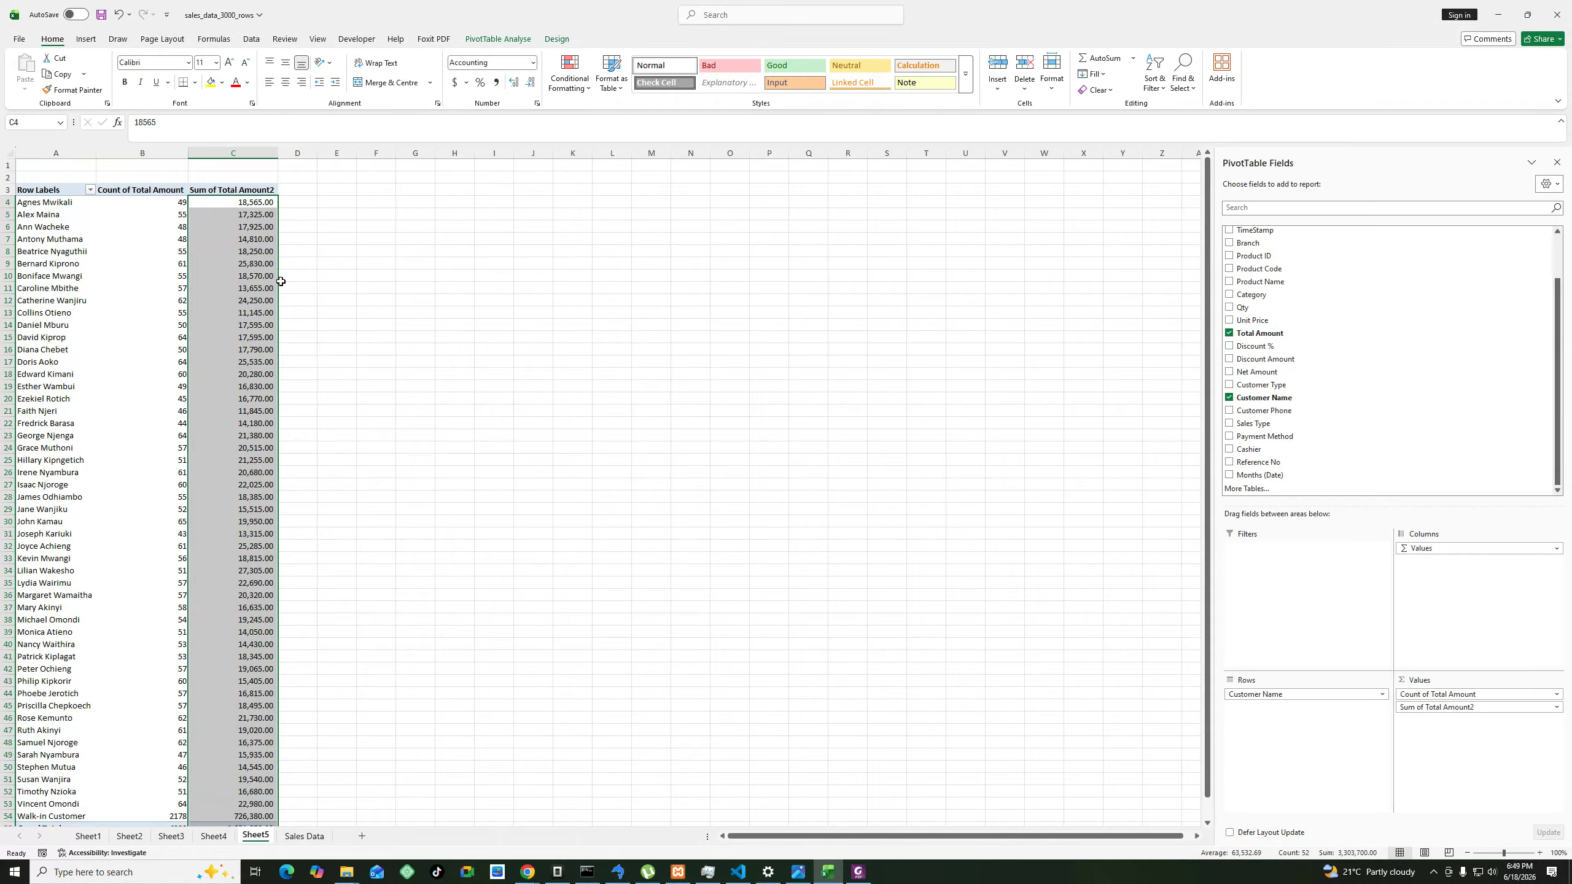
Sort the customers by their summed Total Amount from largest to smallest.
scroll(281, 281, "up", 5, "ctrl")
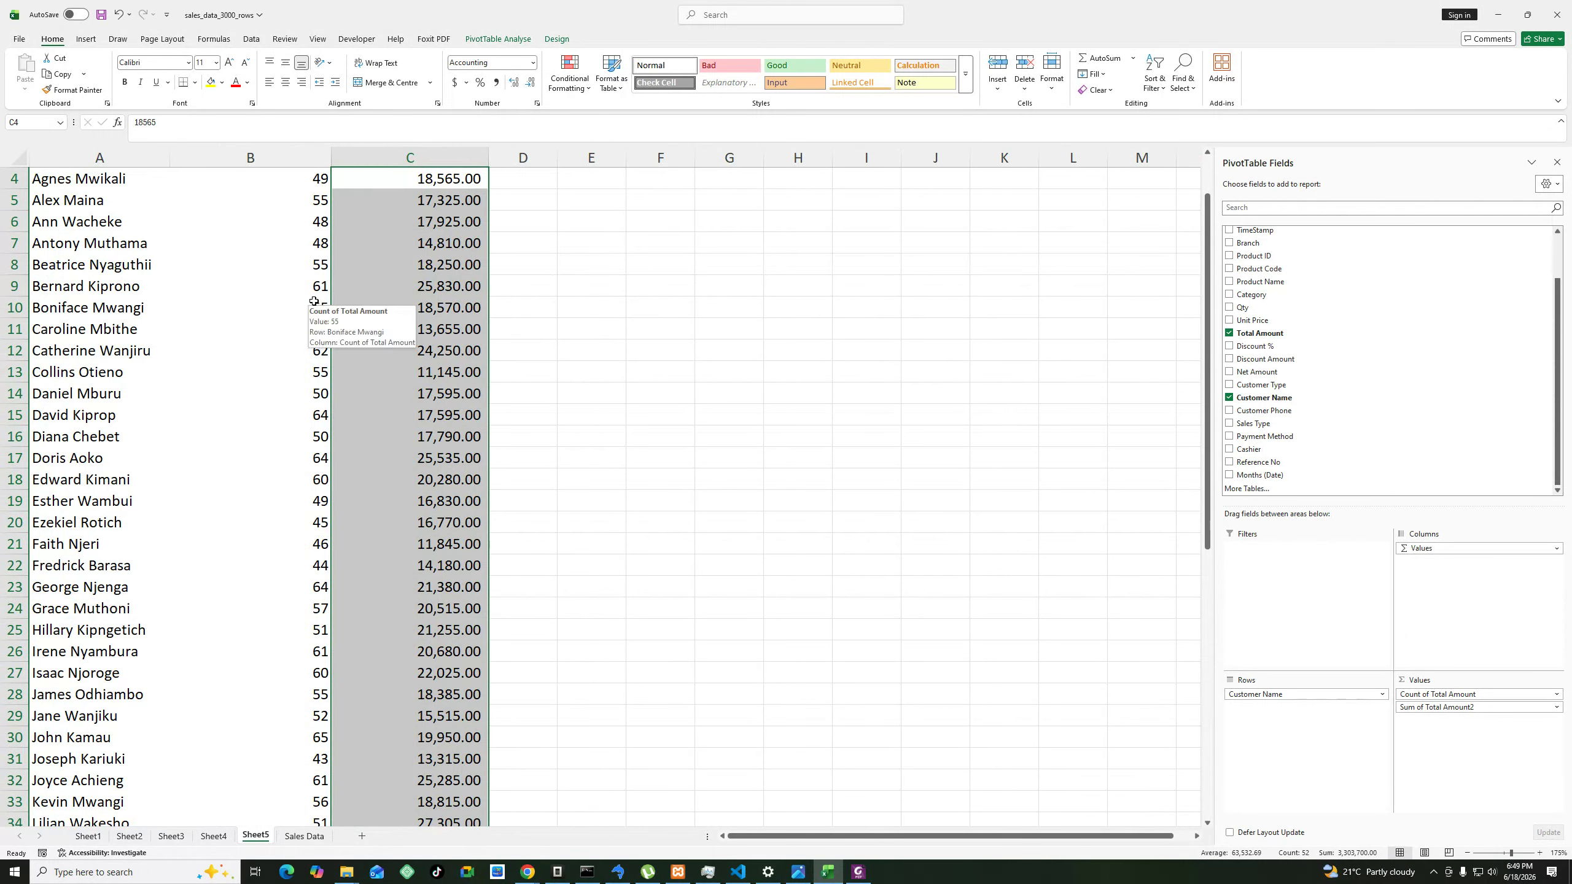
scroll(313, 301, "down", 3, "ctrl")
left_click(377, 281)
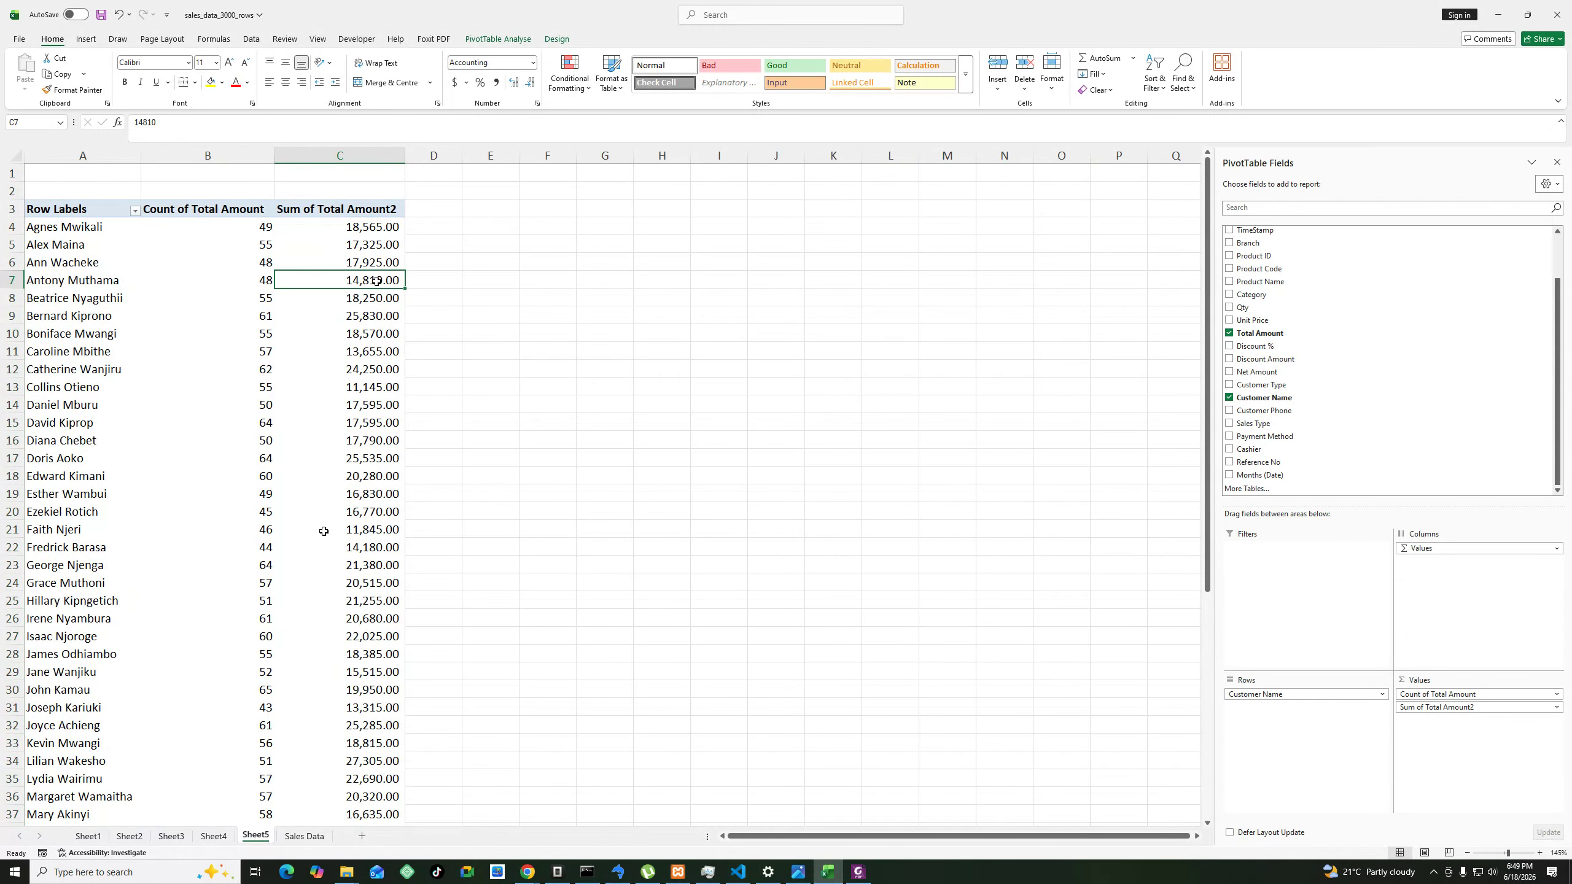
scroll(371, 549, "down", 9)
scroll(371, 551, "up", 9)
left_click(377, 228)
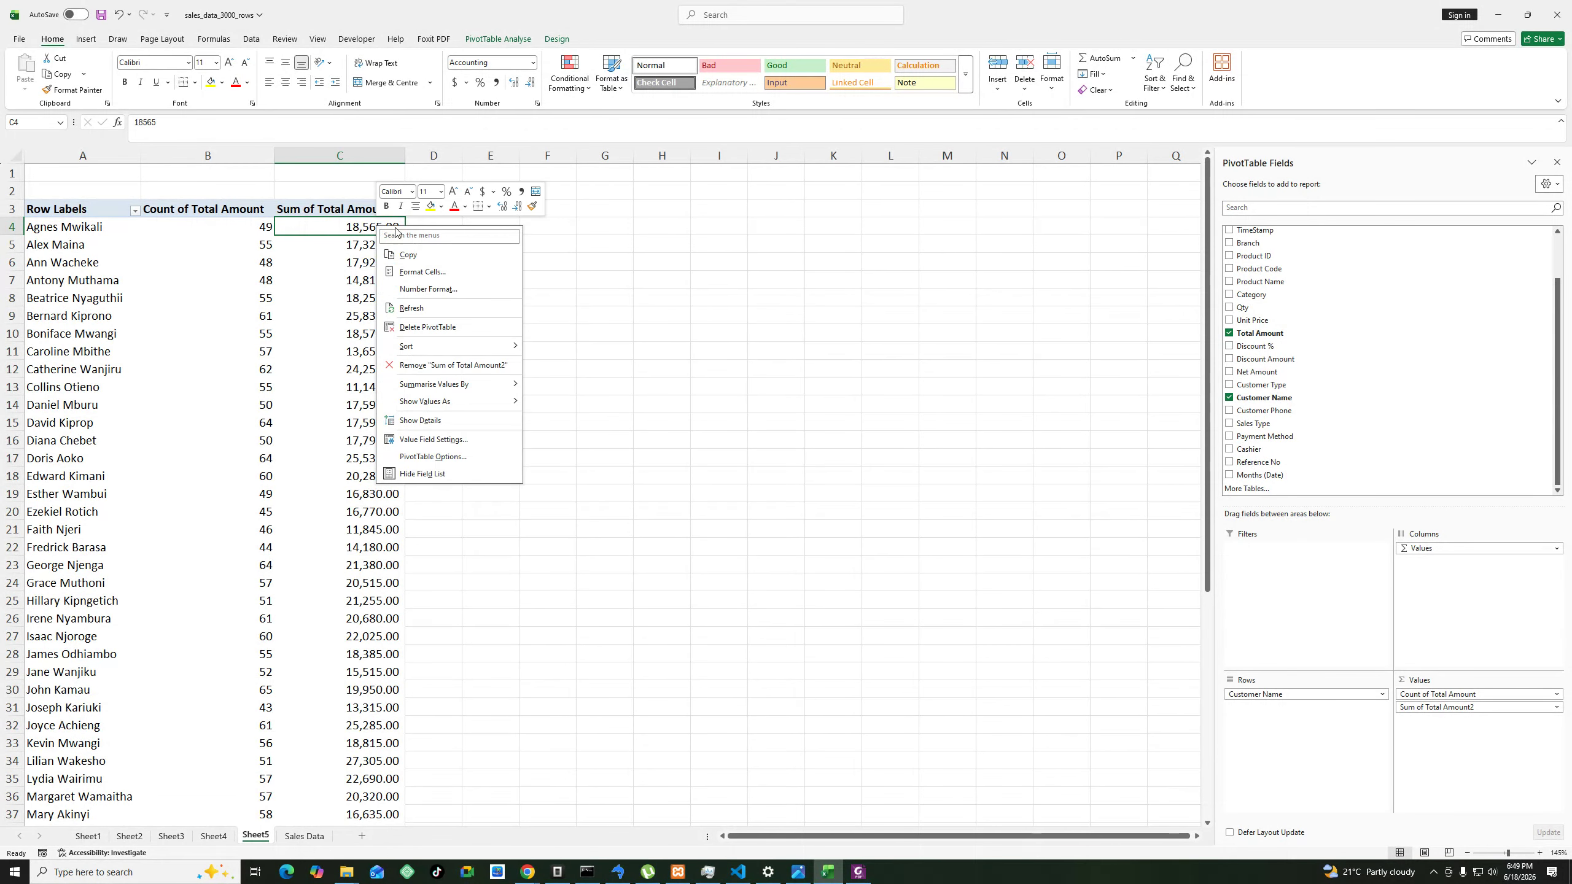
mouse_move(435, 348)
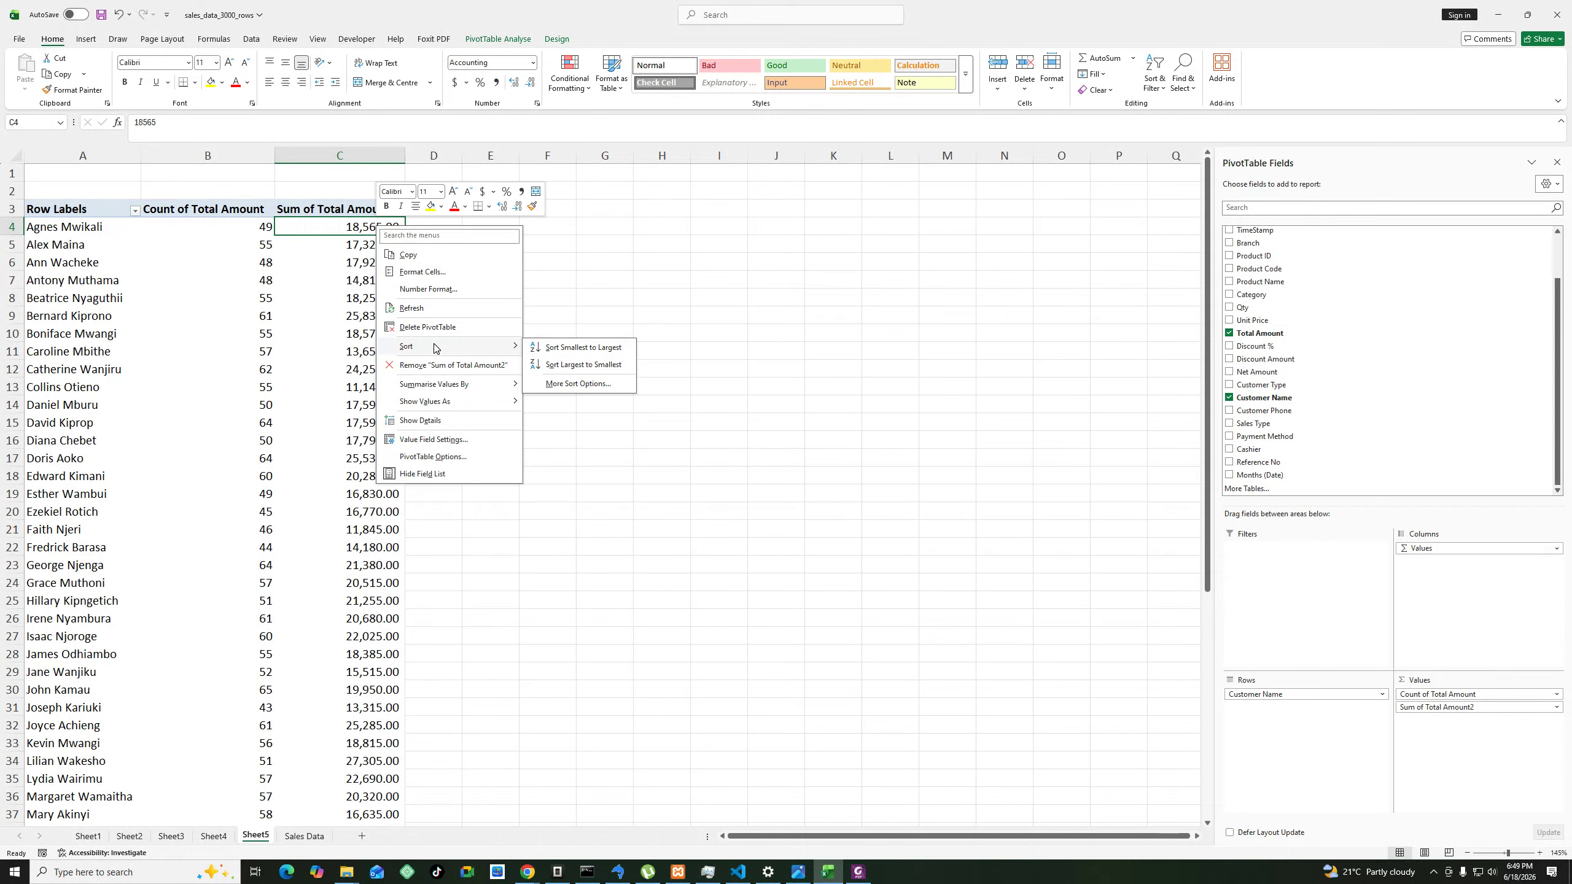
left_click(582, 365)
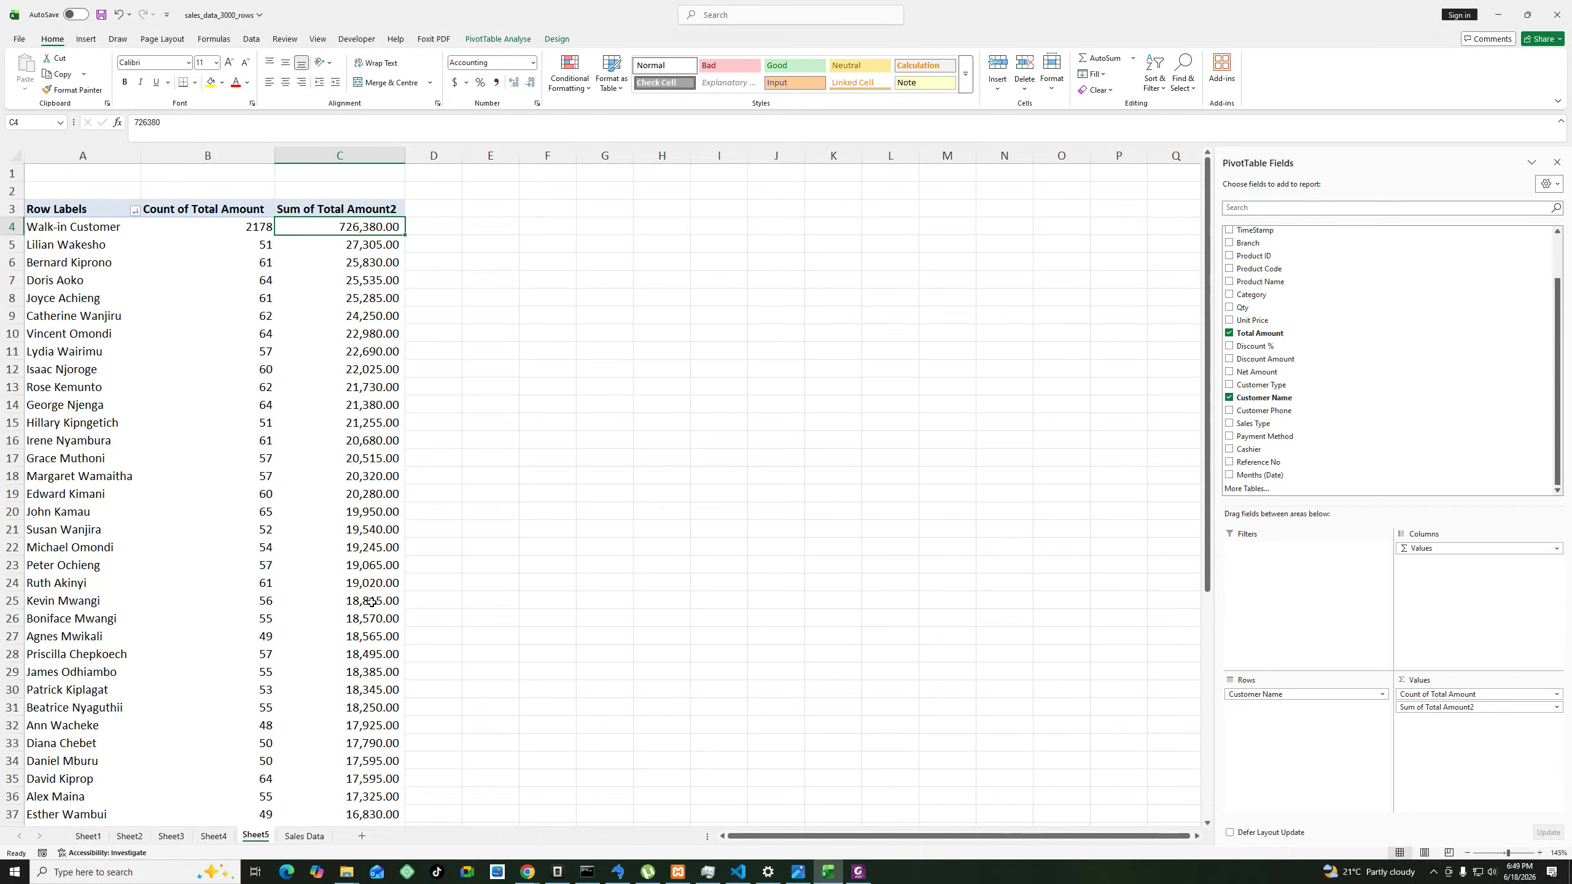
Apply the comma number style to the Walk-in Customer's Count of Total Amount value.
left_click(56, 230)
left_click(238, 227)
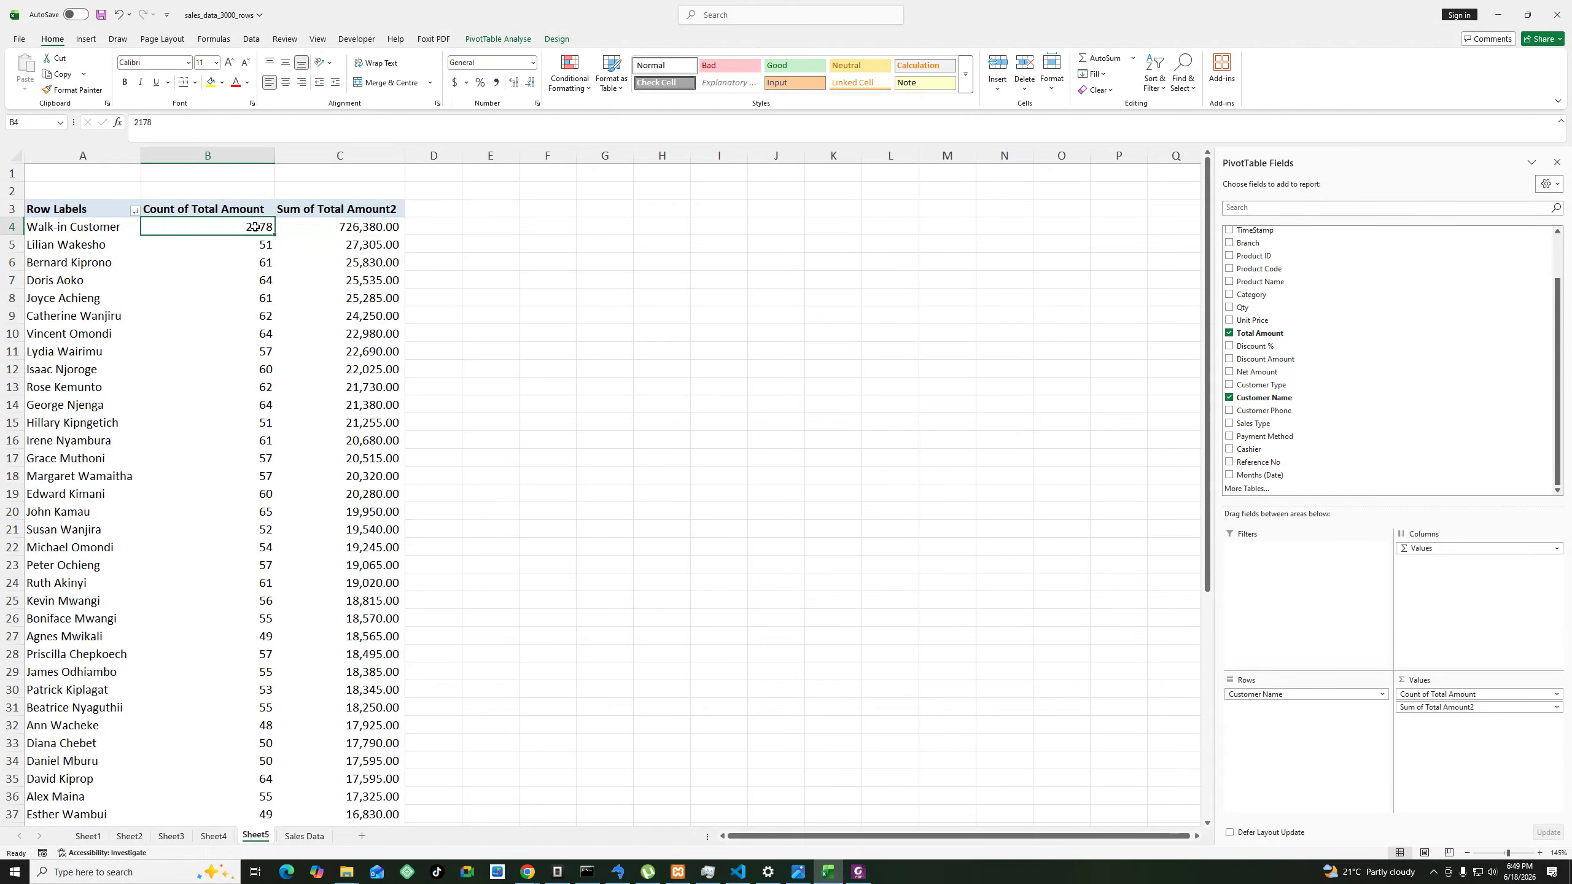
left_click(496, 83)
left_click(263, 245)
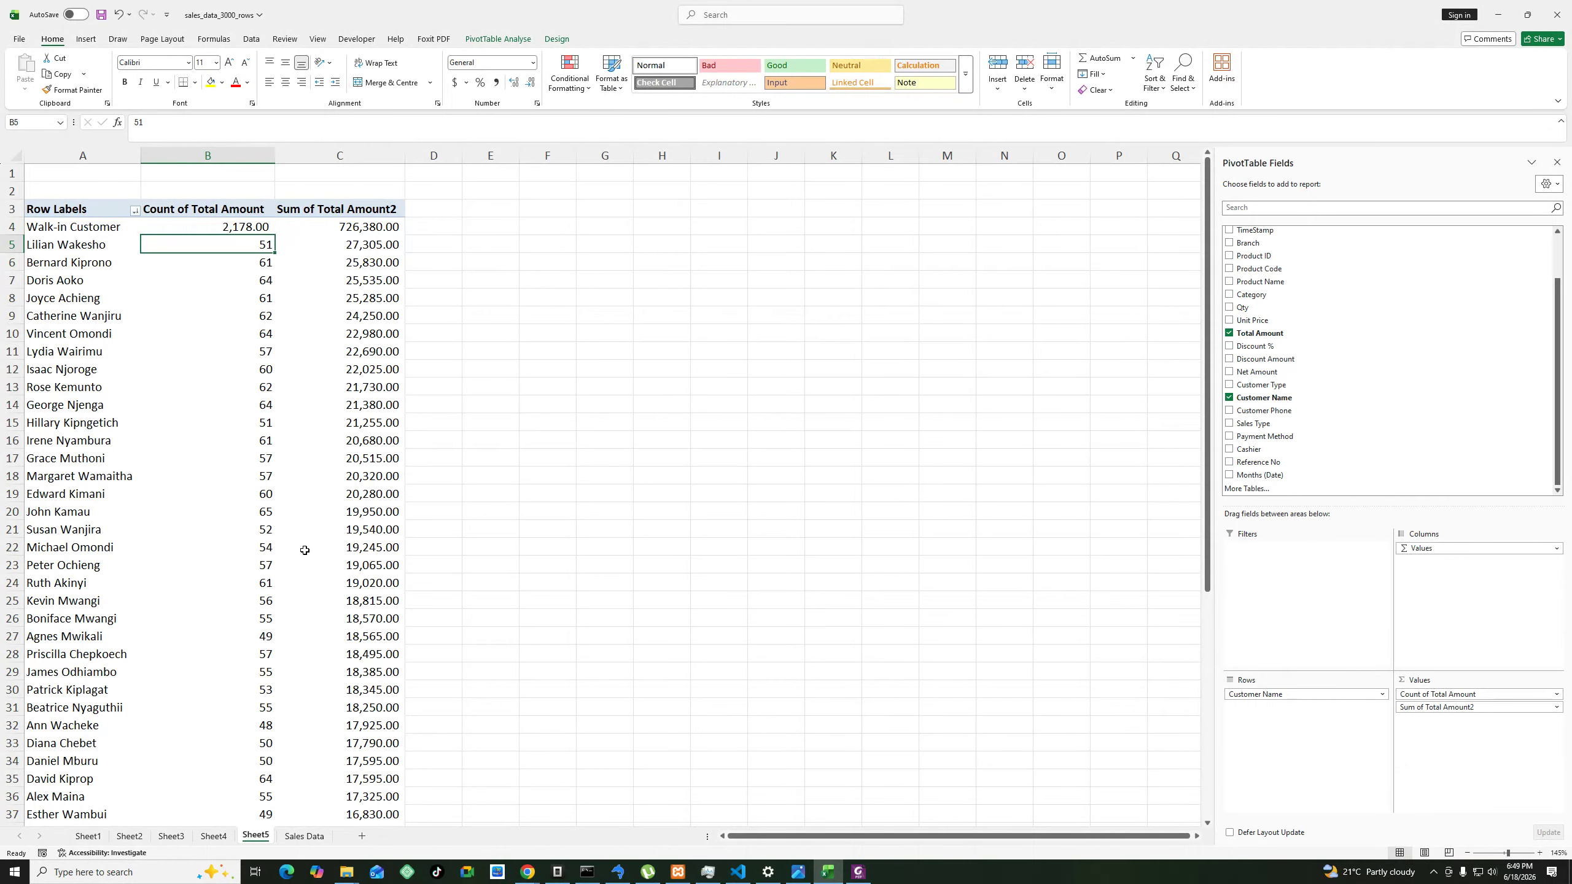
Filter the customer rows to the top 5 items by Count of Total Amount.
scroll(310, 560, "down", 8)
scroll(310, 572, "up", 8)
left_click(99, 226)
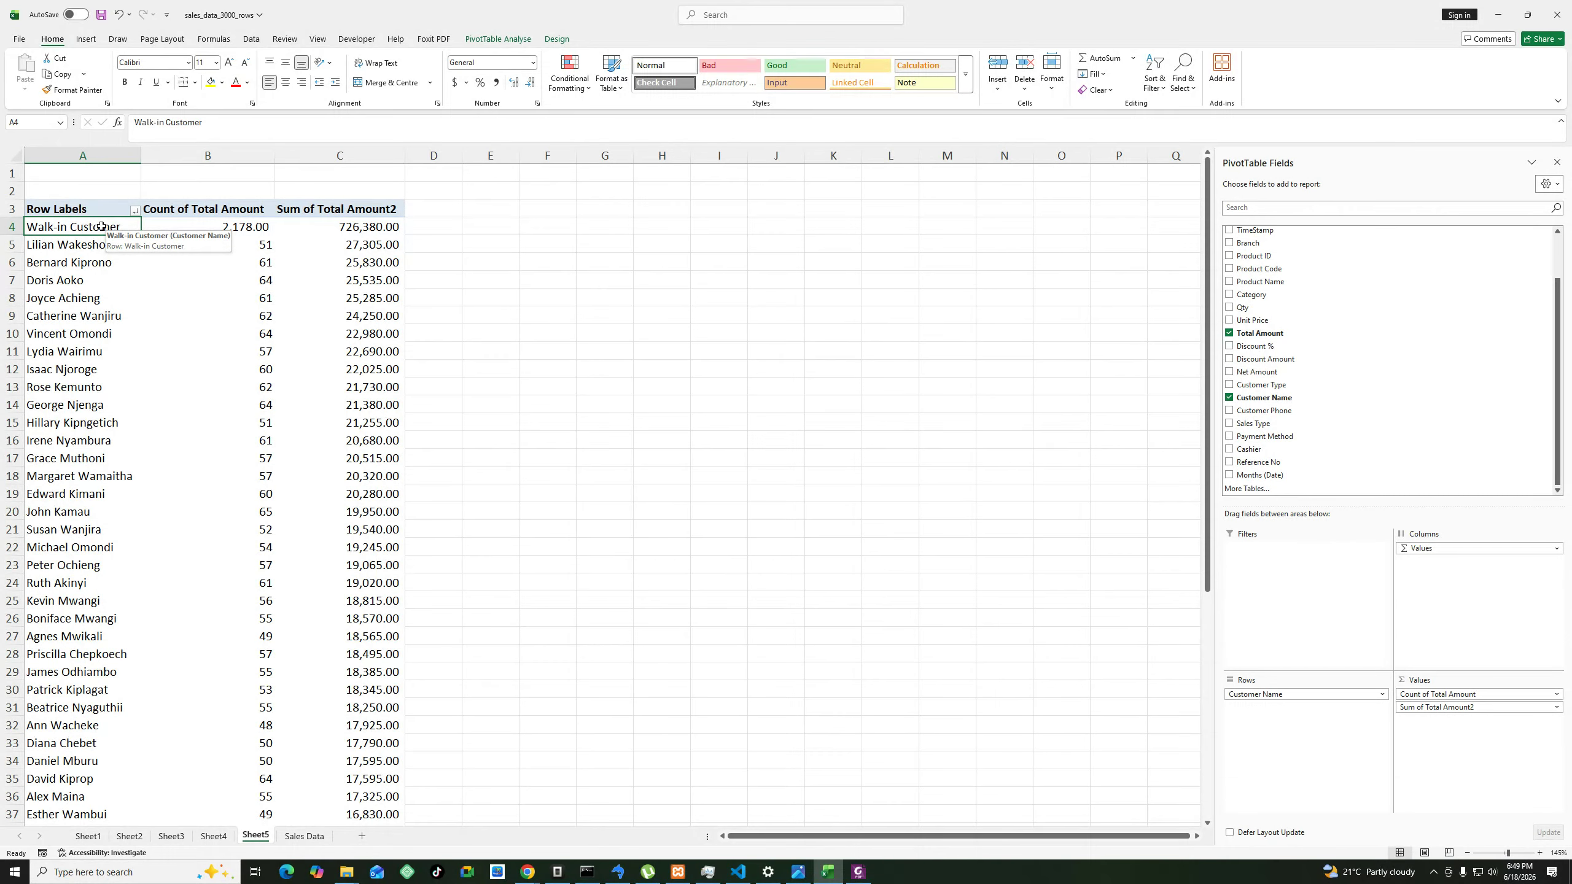
mouse_move(154, 230)
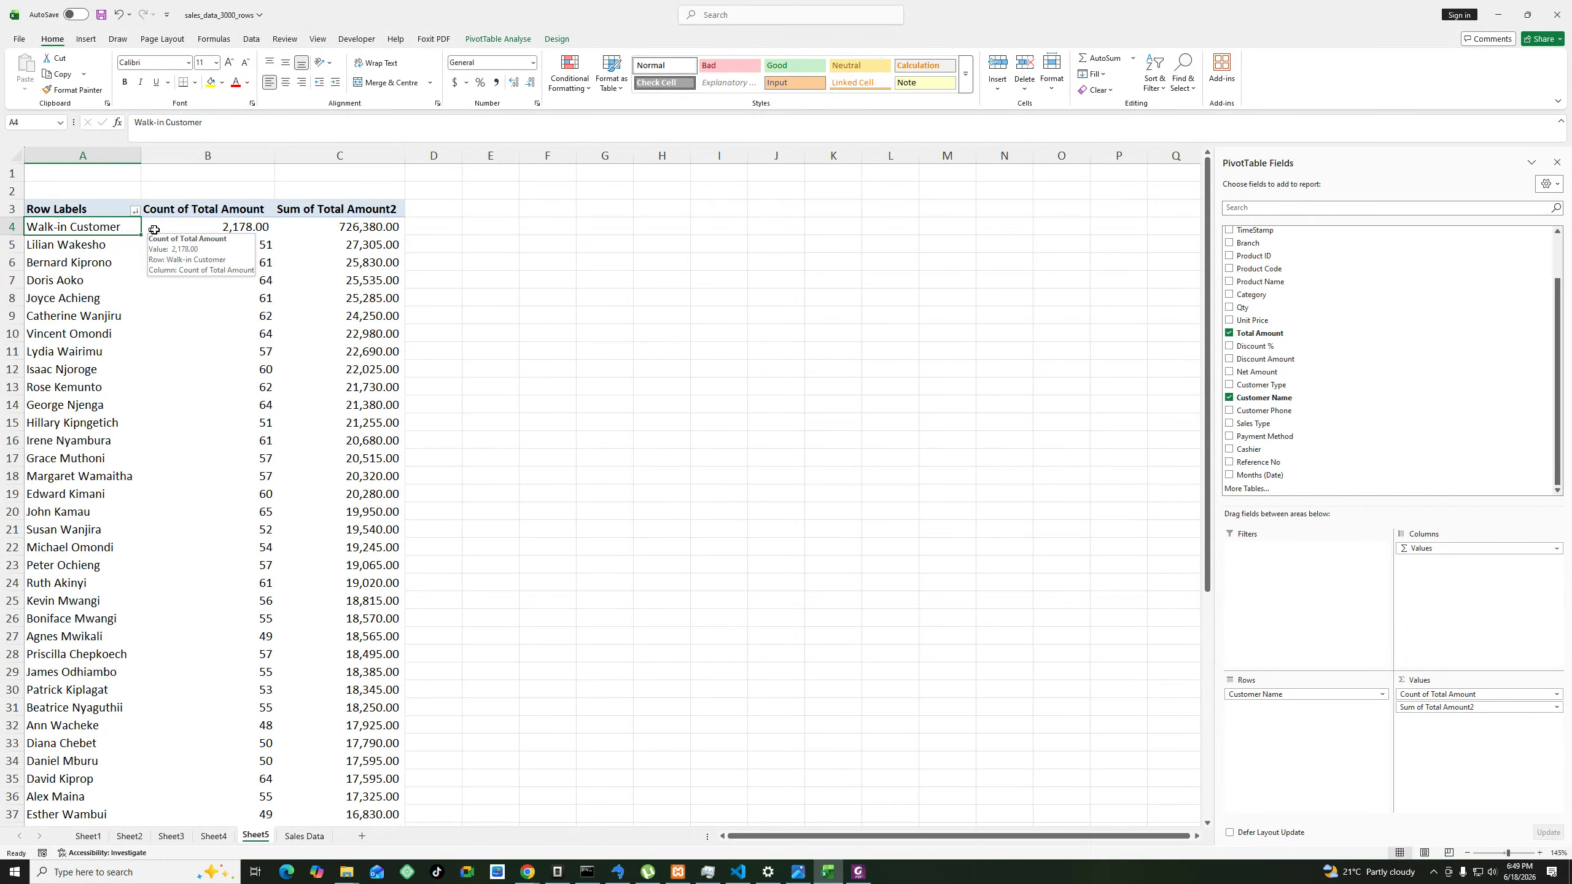
left_click(134, 211)
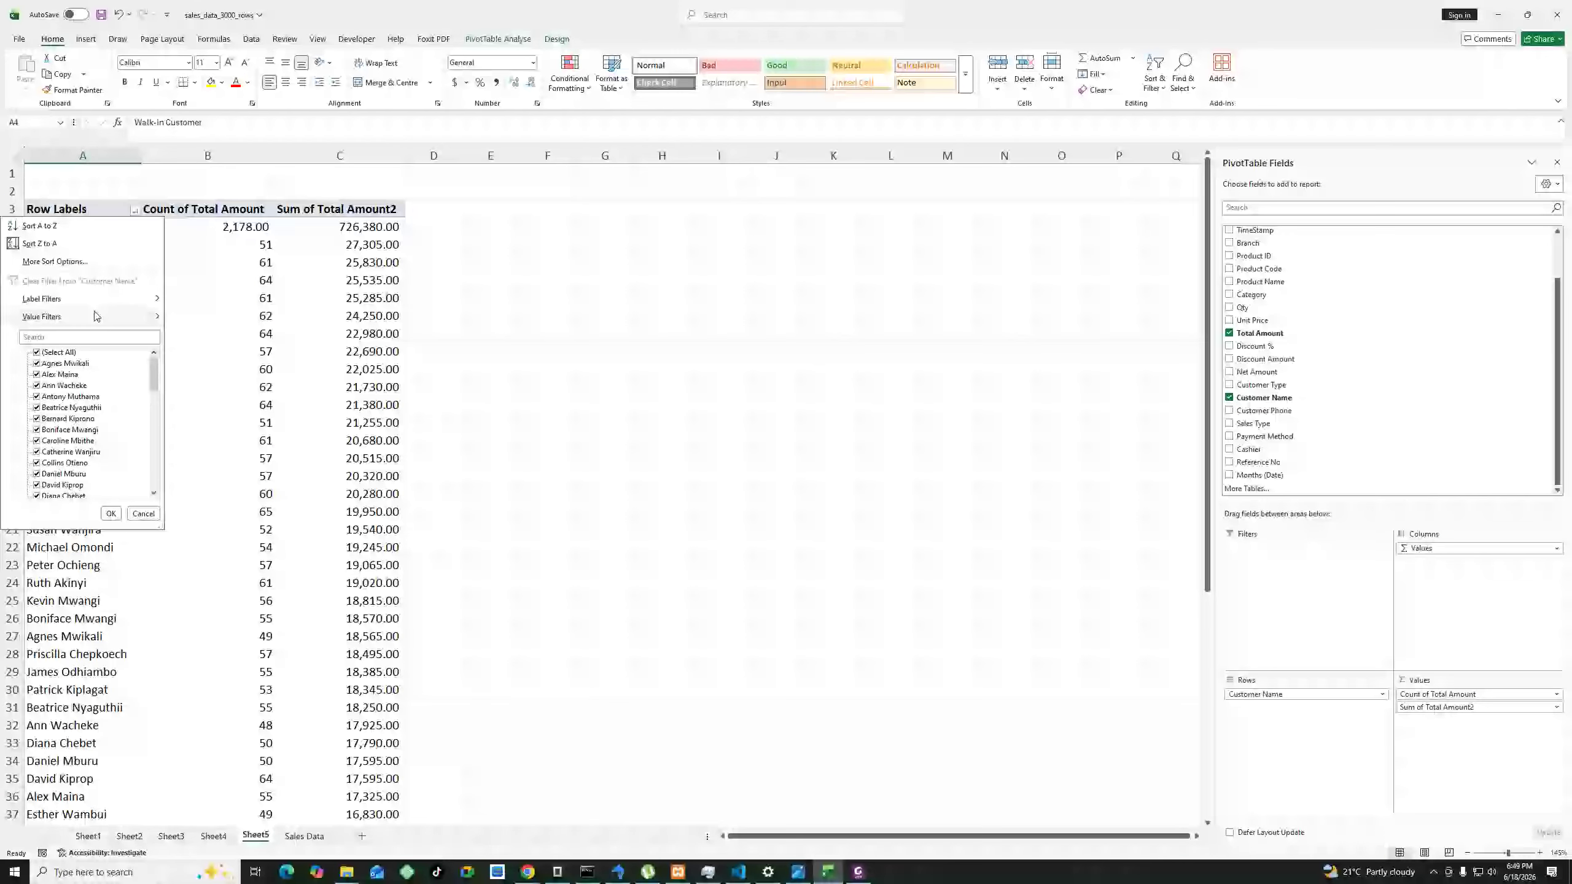
mouse_move(95, 316)
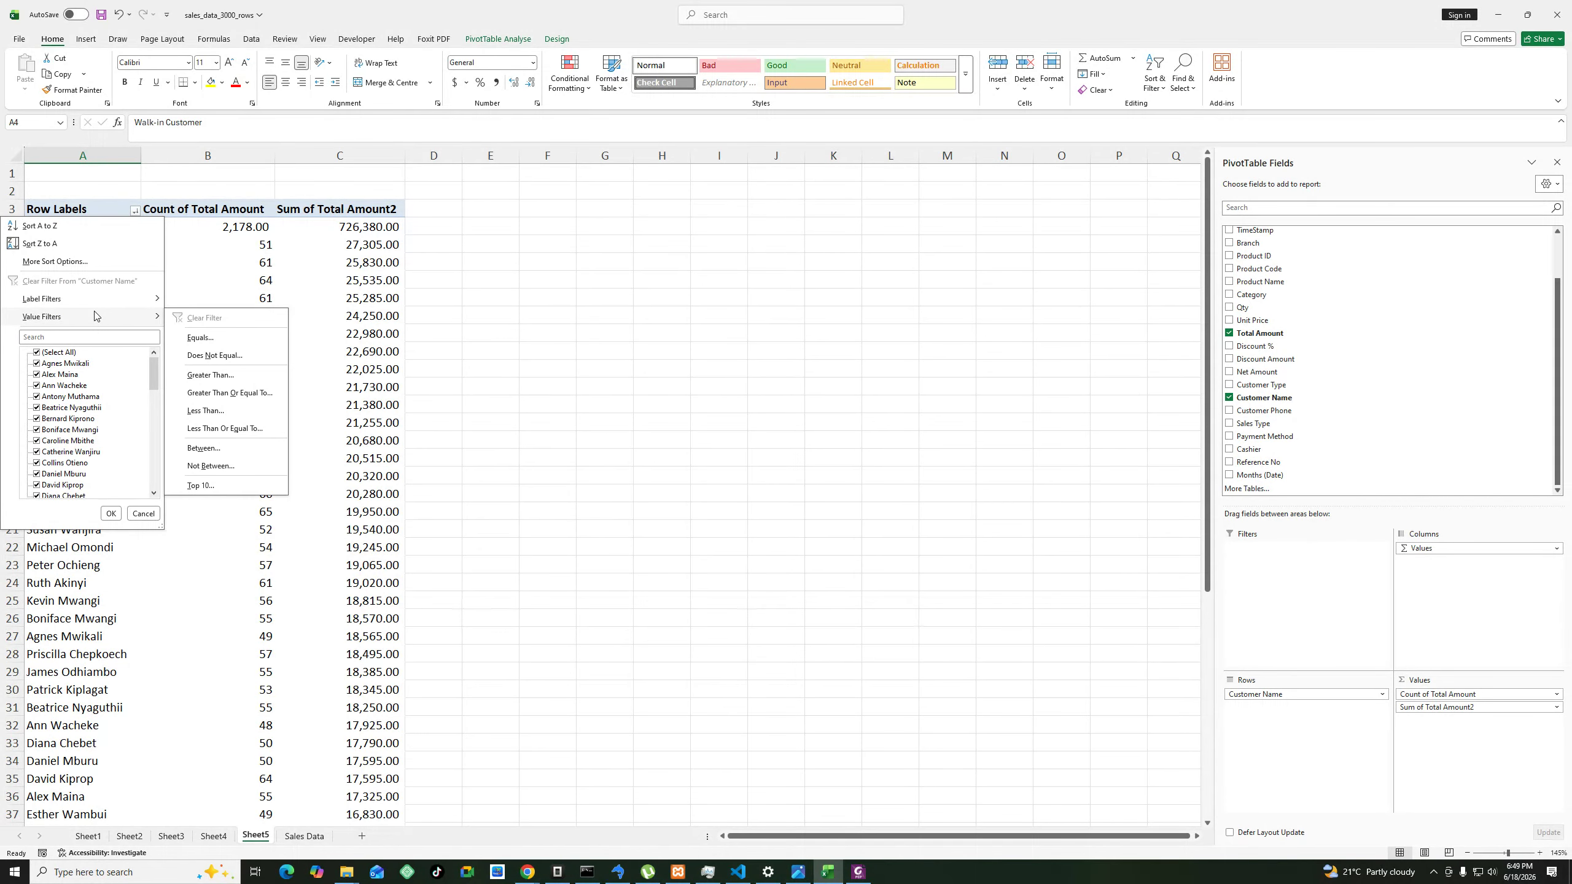
left_click(221, 486)
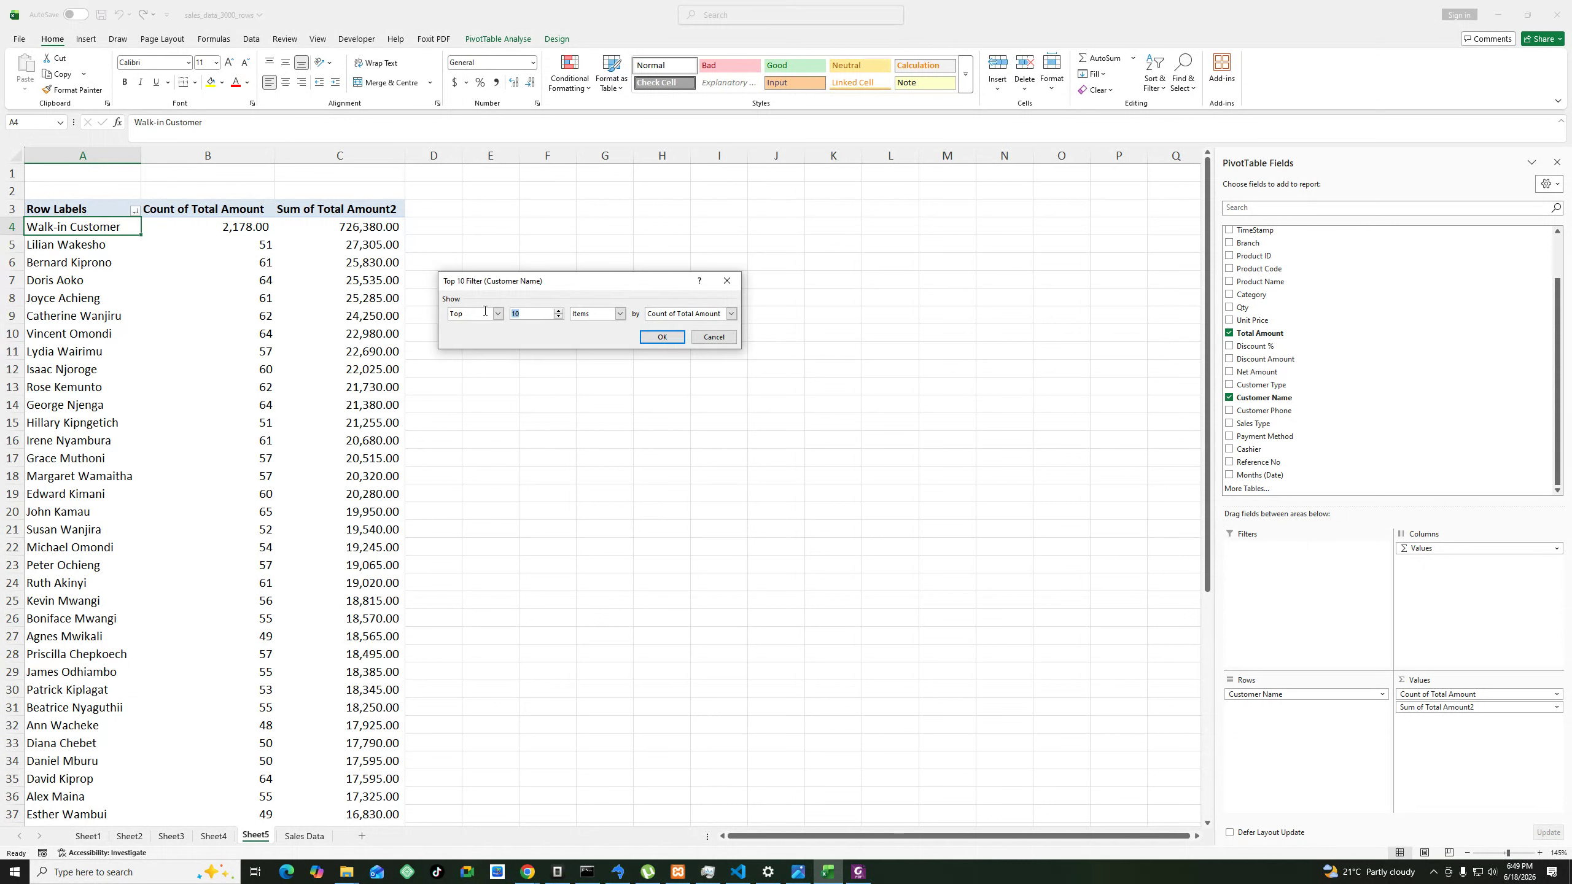
type("5")
left_click(662, 338)
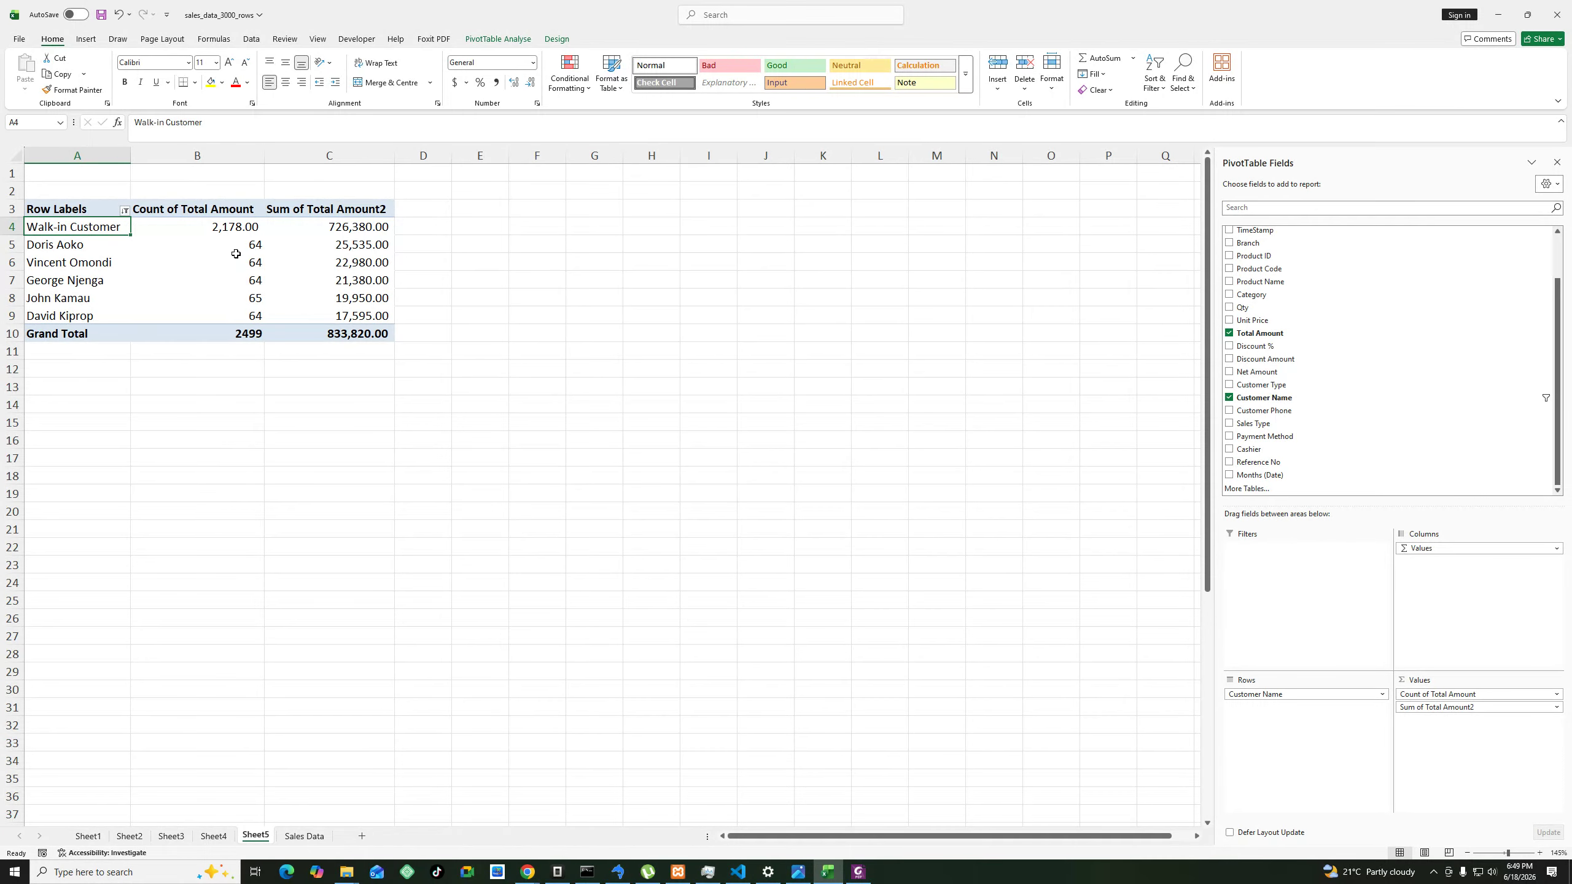
left_click(498, 366)
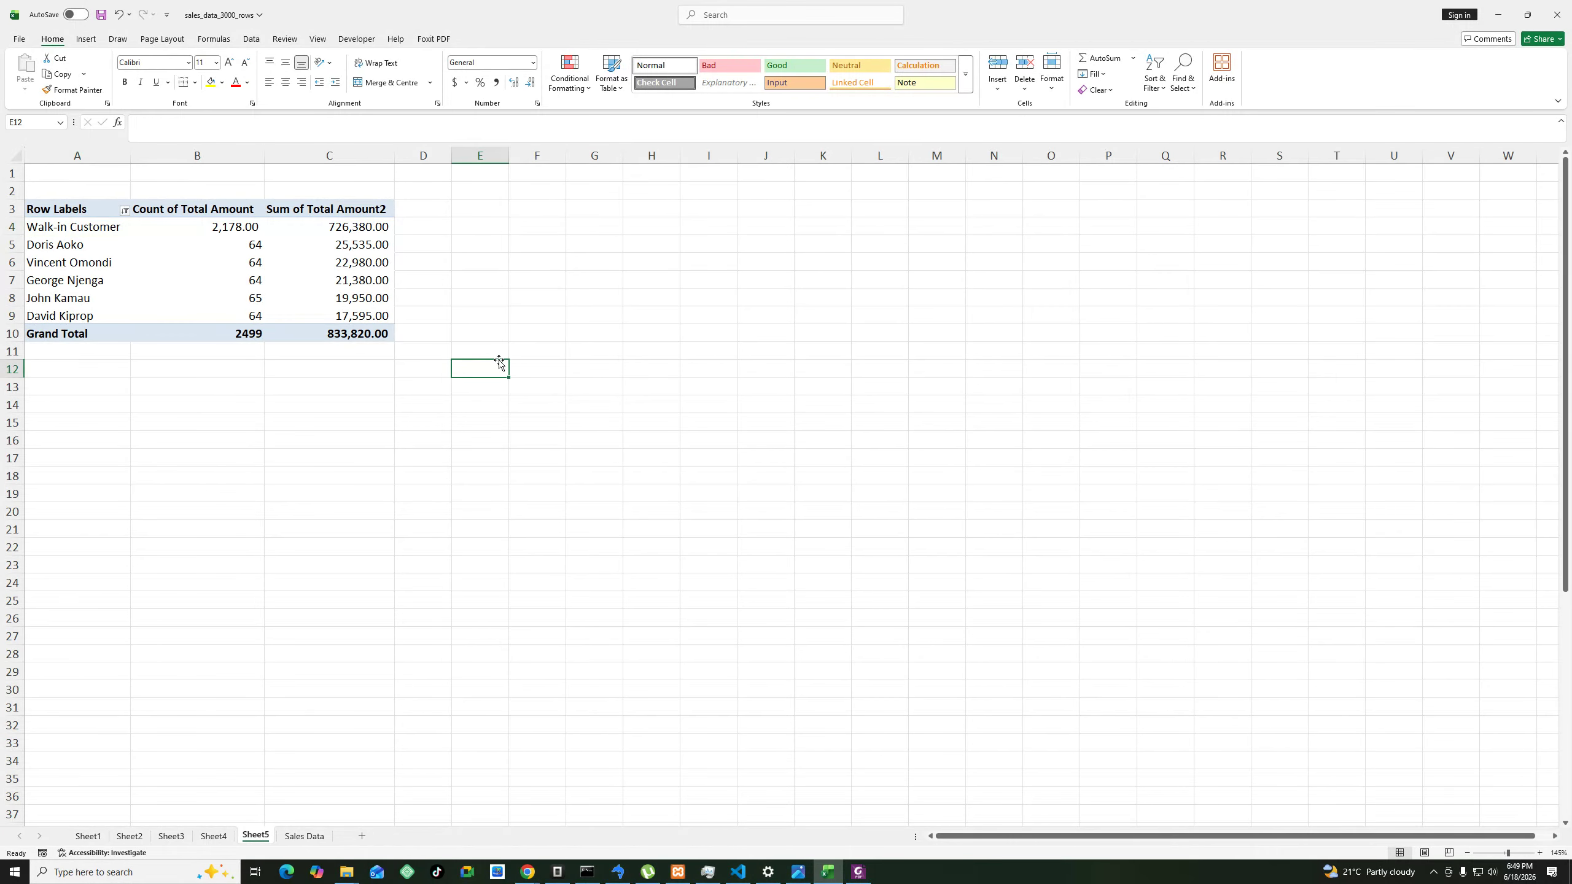